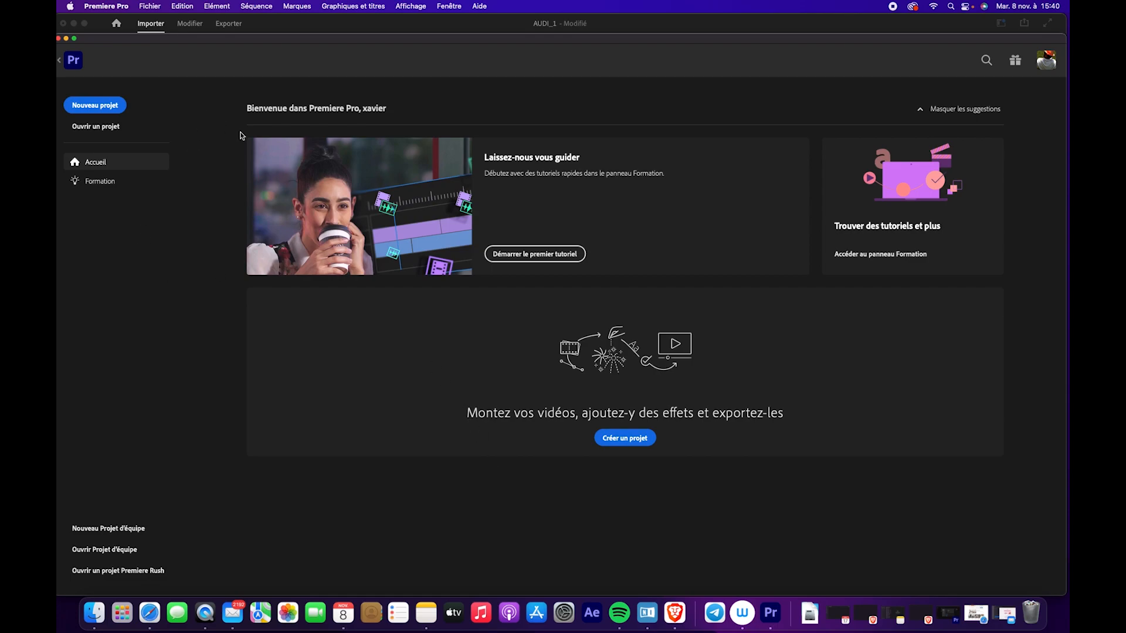
- Start a new project and name it INIATION Pr
{"action": "left_click", "coordinate": [101, 111]}
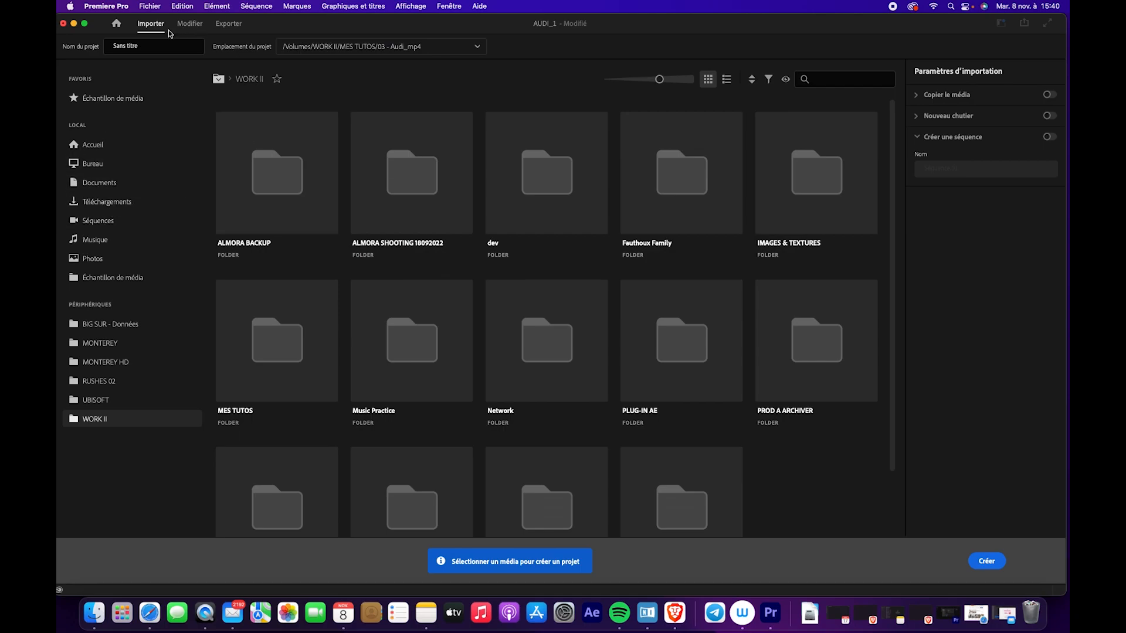
{"action": "left_click", "coordinate": [145, 49]}
{"action": "key", "text": "BackSpace"}
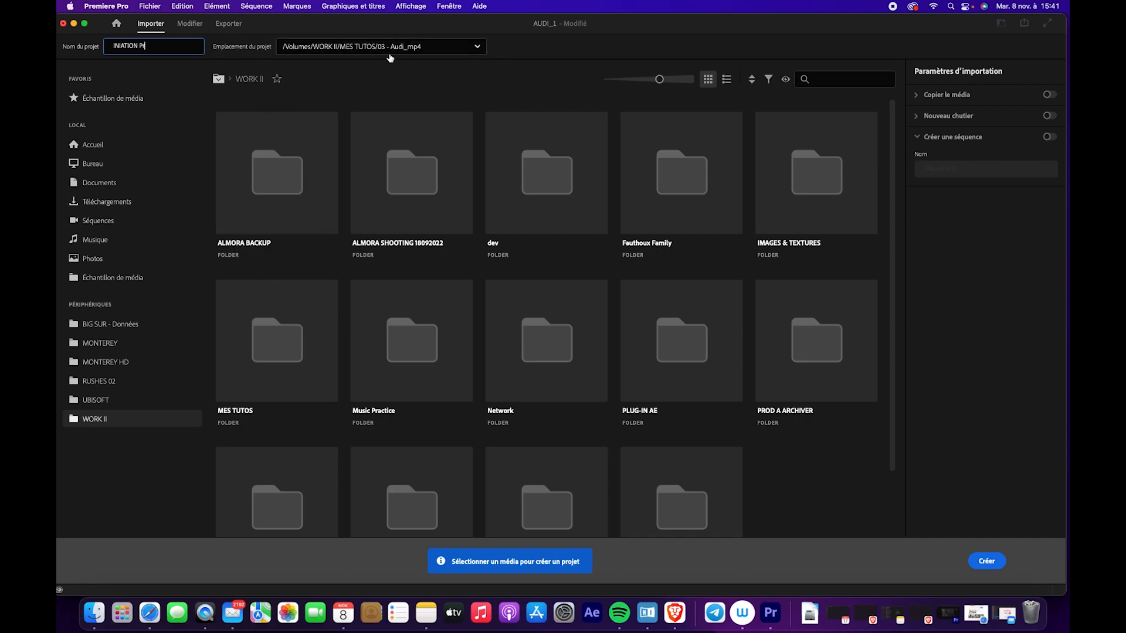
- Set the project location to the PROJET AUDI folder inside MES TUTOS on the WORK II drive
{"action": "left_click", "coordinate": [477, 48]}
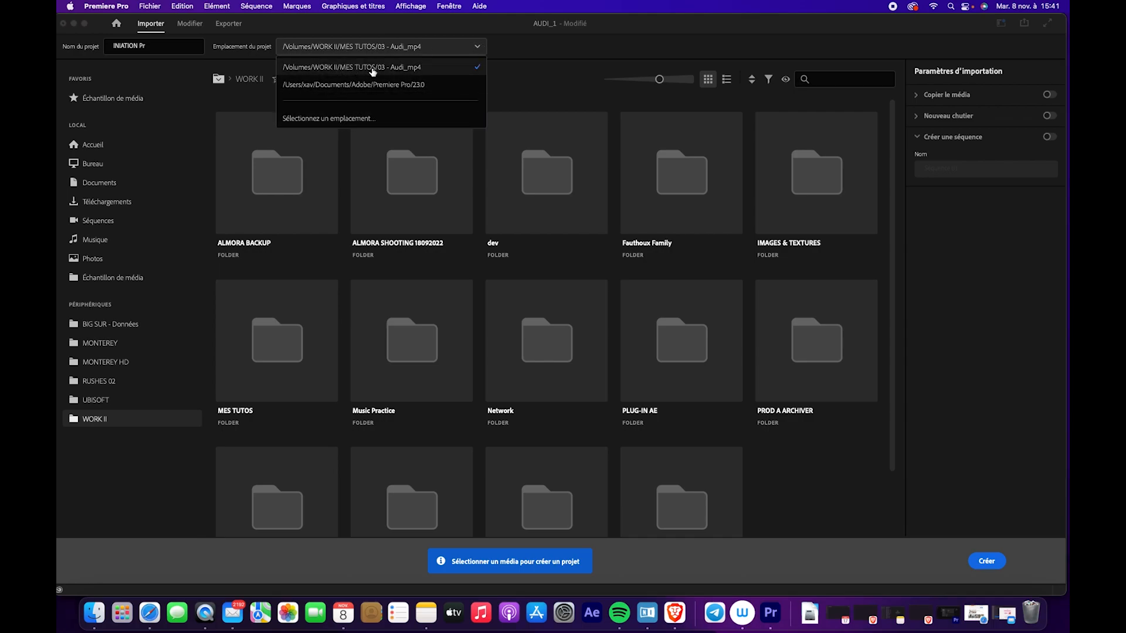
{"action": "left_click", "coordinate": [347, 120]}
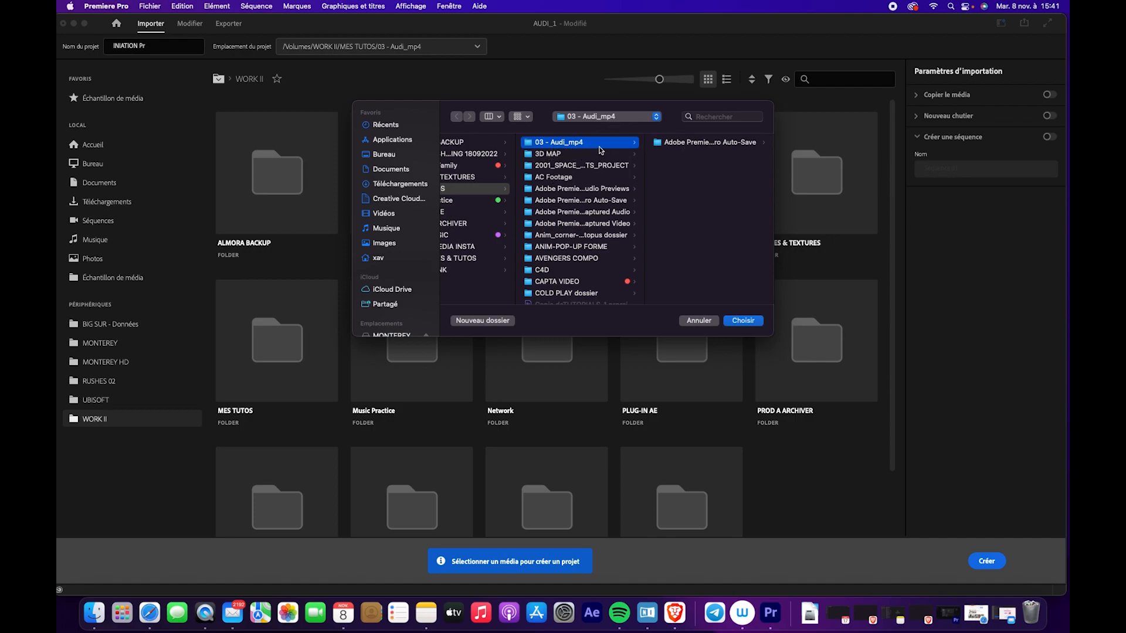
{"action": "left_click", "coordinate": [561, 270]}
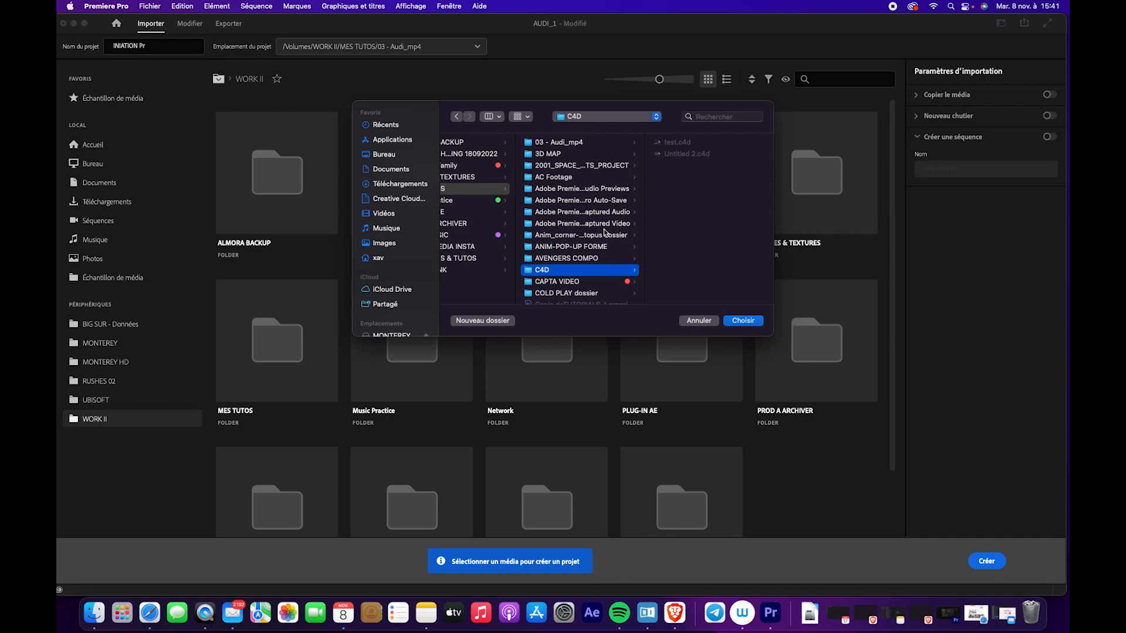
{"action": "left_click", "coordinate": [456, 187]}
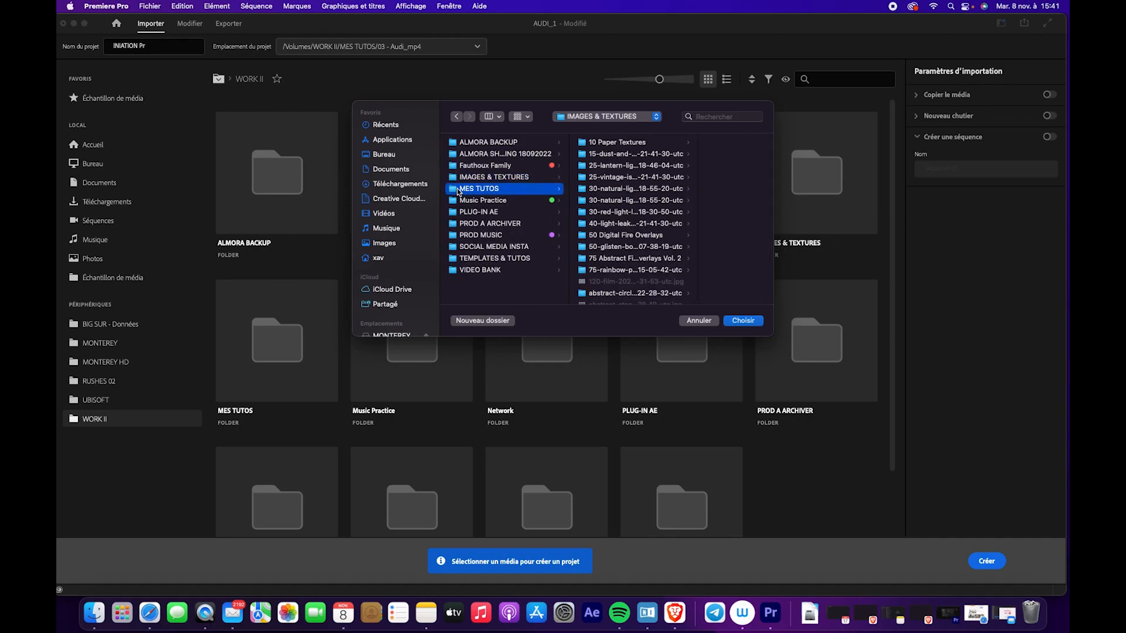
{"action": "scroll", "coordinate": [643, 249], "scroll_direction": "down", "scroll_amount": 10}
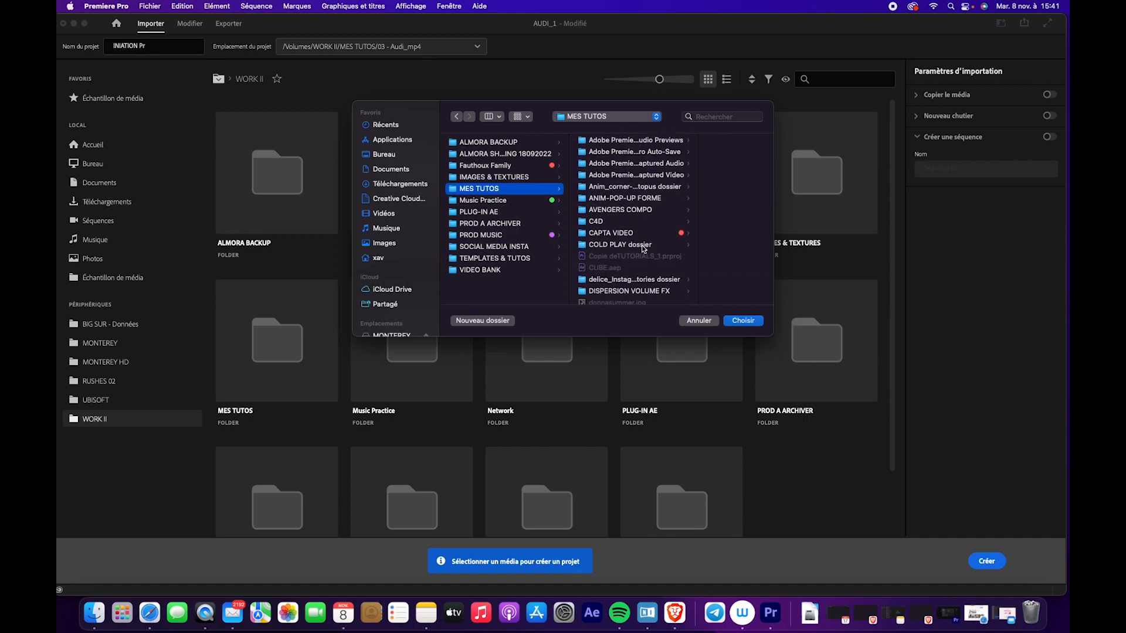
{"action": "scroll", "coordinate": [633, 248], "scroll_direction": "down", "scroll_amount": 2}
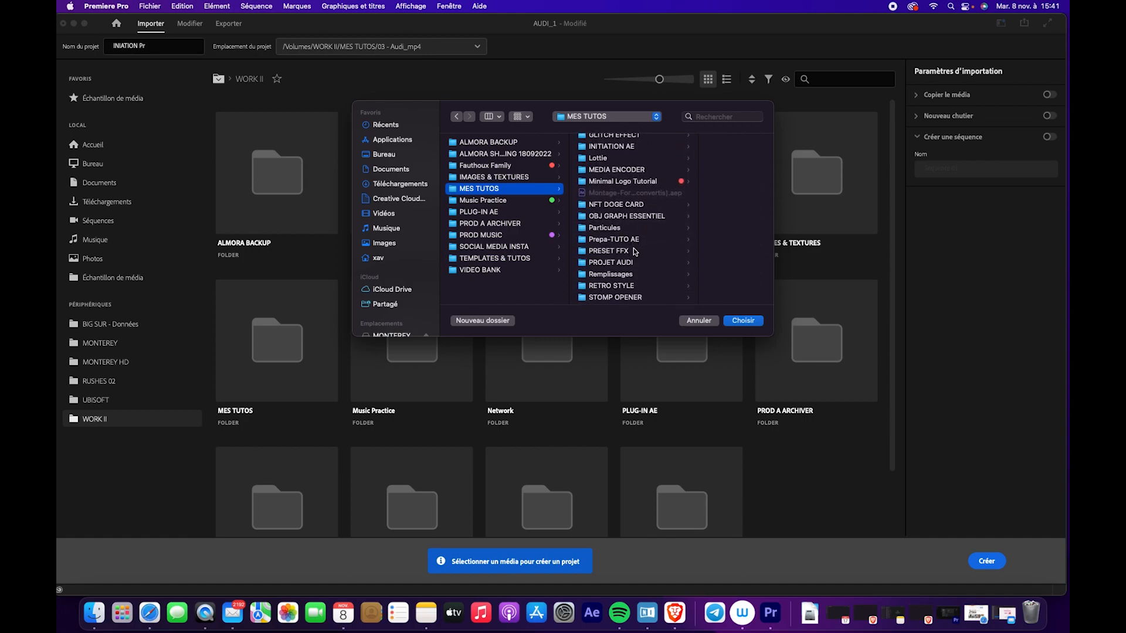
{"action": "left_click", "coordinate": [619, 254]}
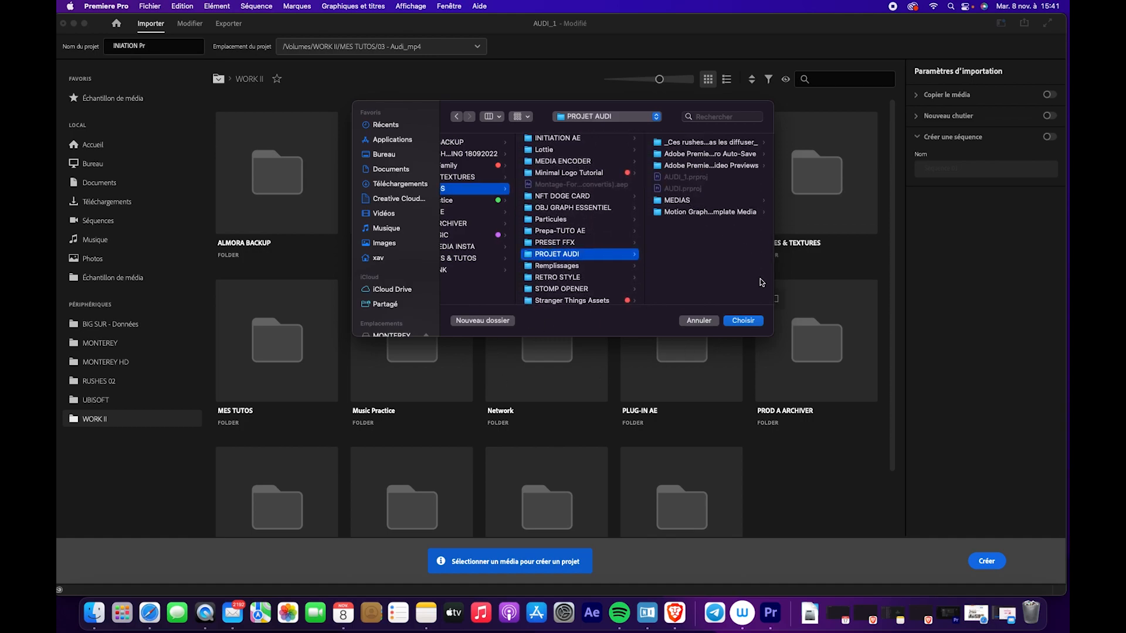
{"action": "left_click", "coordinate": [742, 321]}
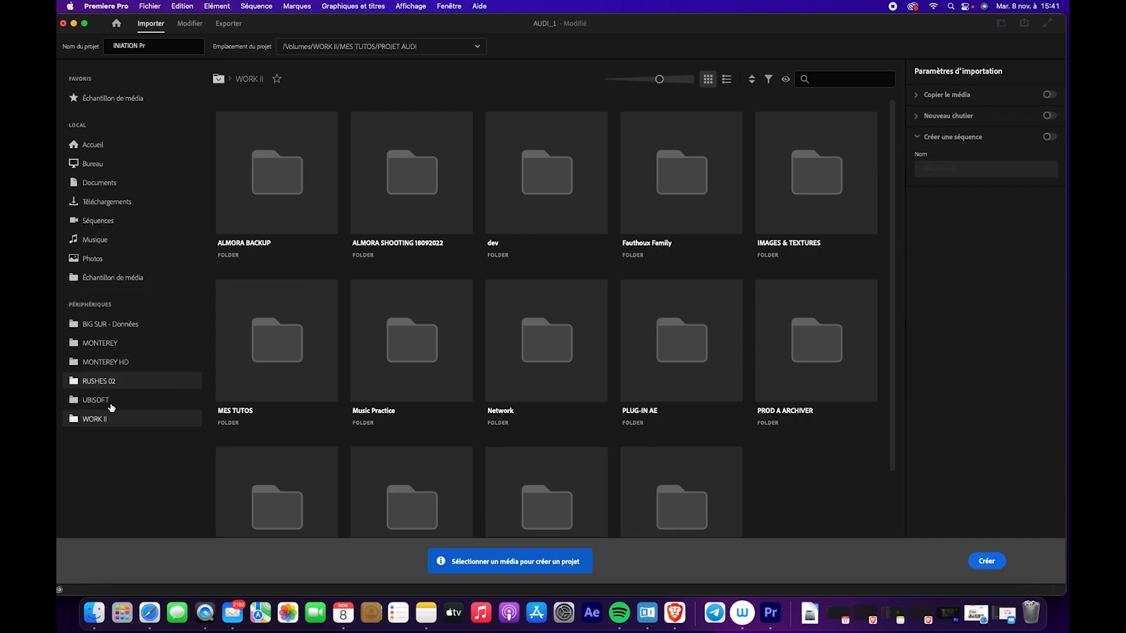
- Browse the import media on WORK II to the MEDIAS folder inside MES TUTOS, PROJET AUDI
{"action": "left_click", "coordinate": [98, 422]}
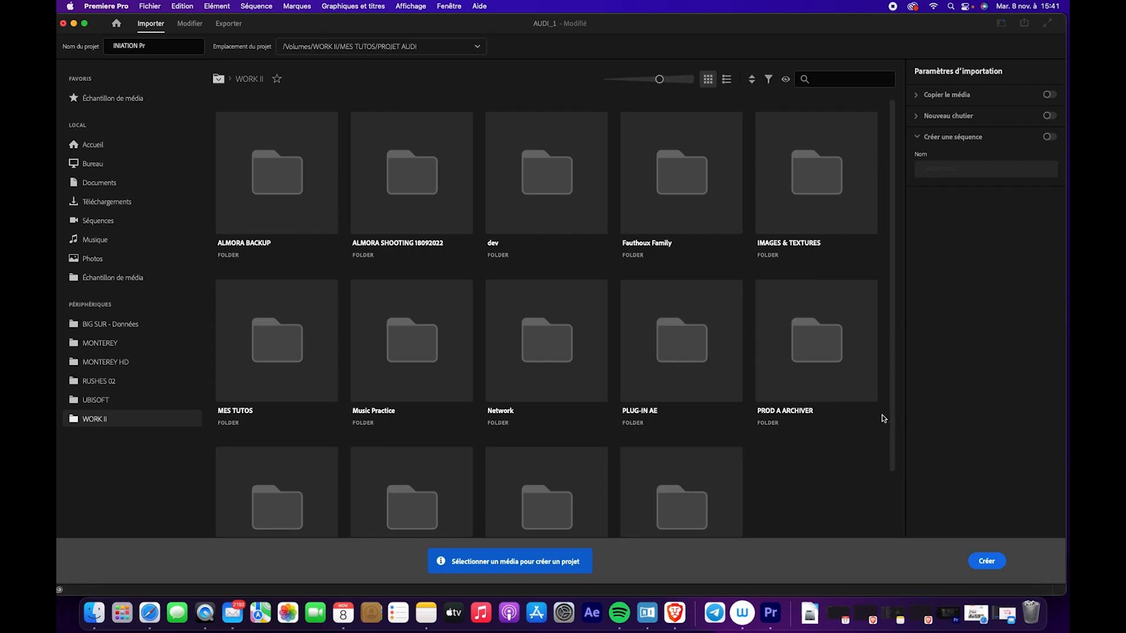
{"action": "scroll", "coordinate": [886, 420], "scroll_direction": "down", "scroll_amount": 2}
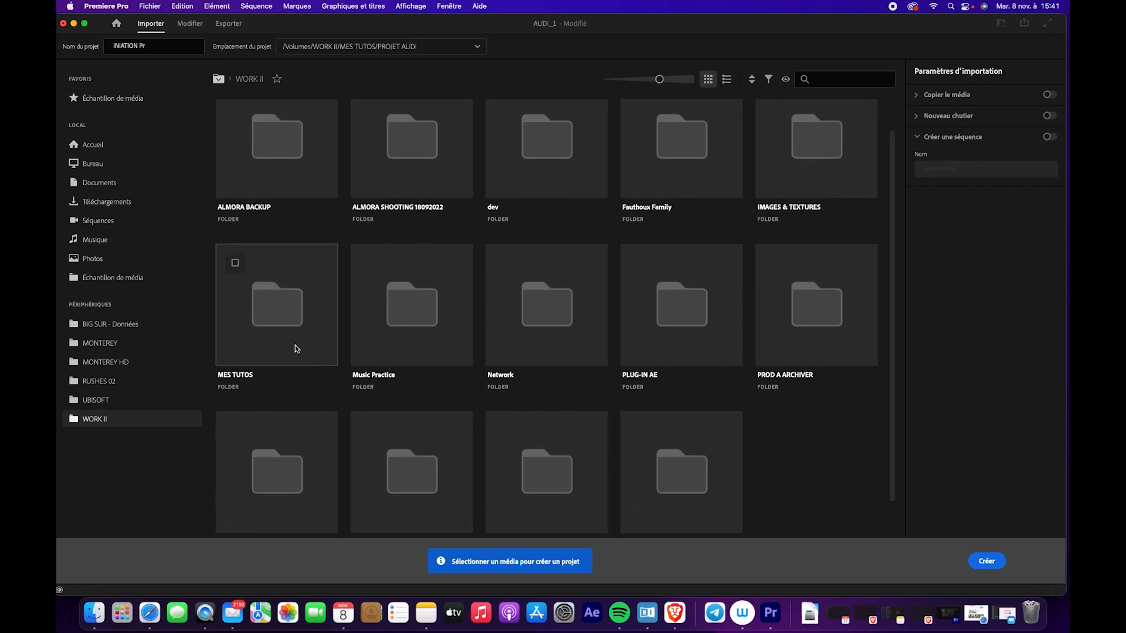
{"action": "left_click", "coordinate": [295, 317]}
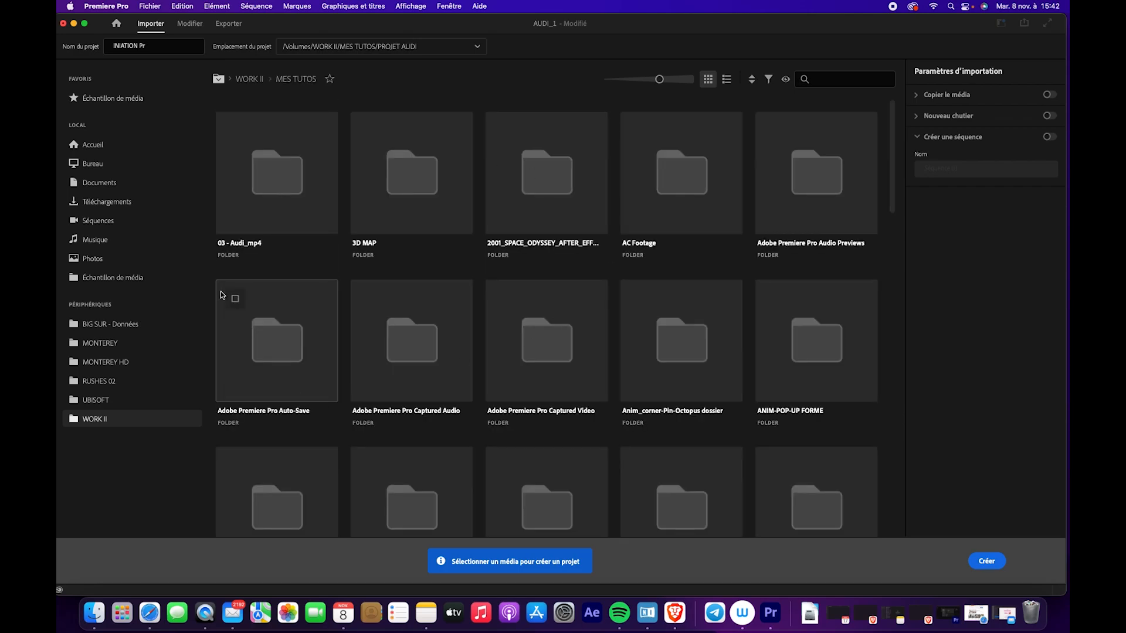
{"action": "left_click_drag", "start_coordinate": [894, 210], "coordinate": [900, 447]}
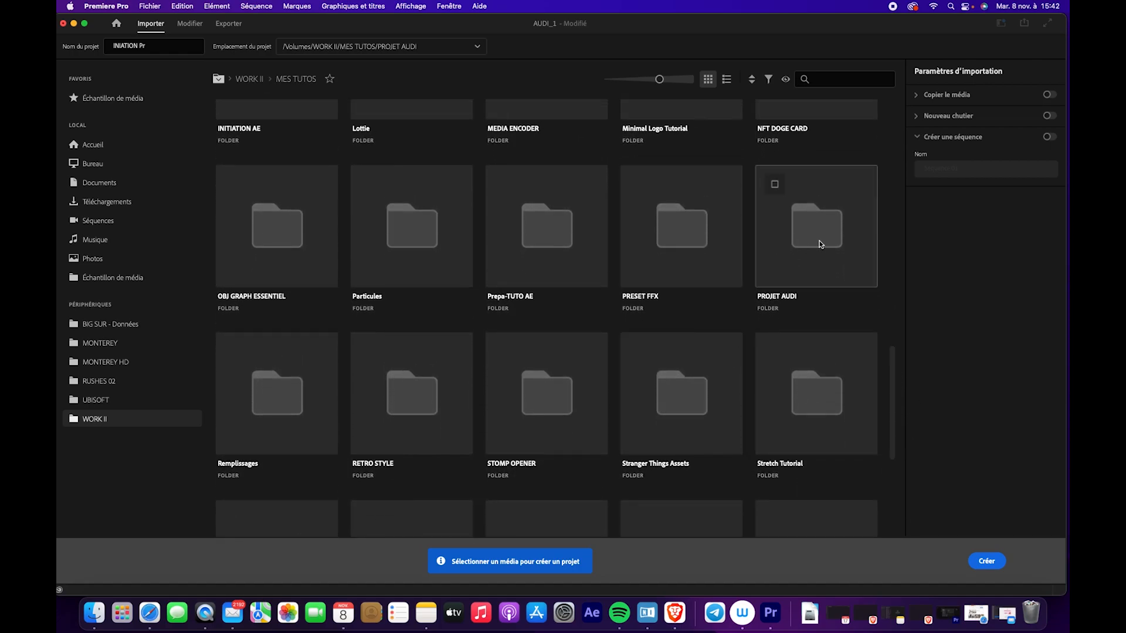
{"action": "double_click", "coordinate": [821, 251]}
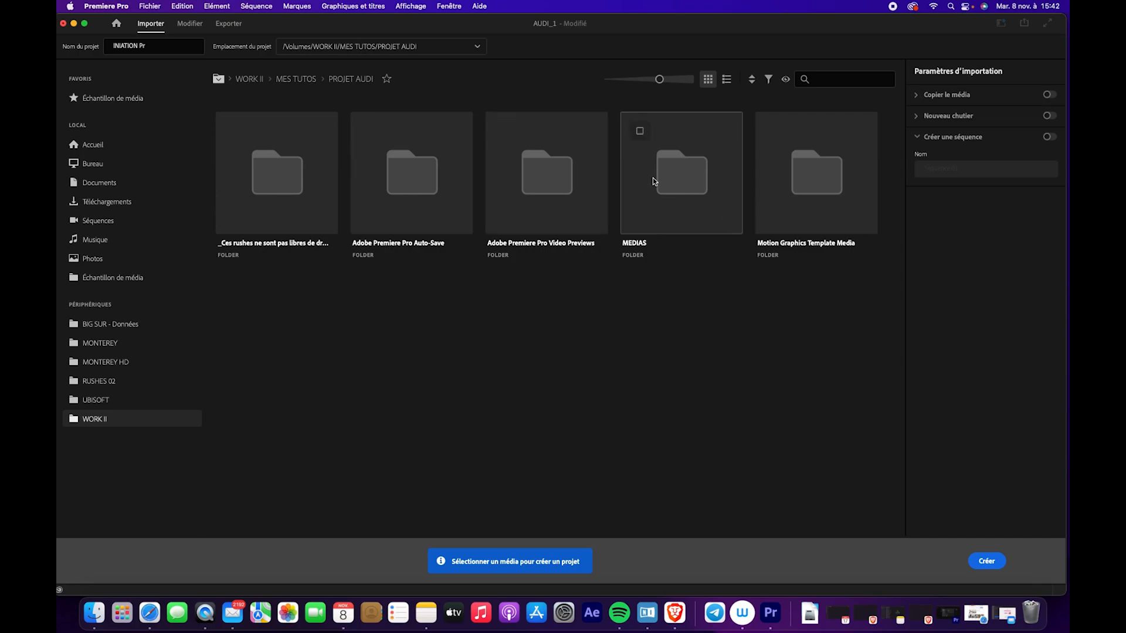
{"action": "double_click", "coordinate": [691, 174]}
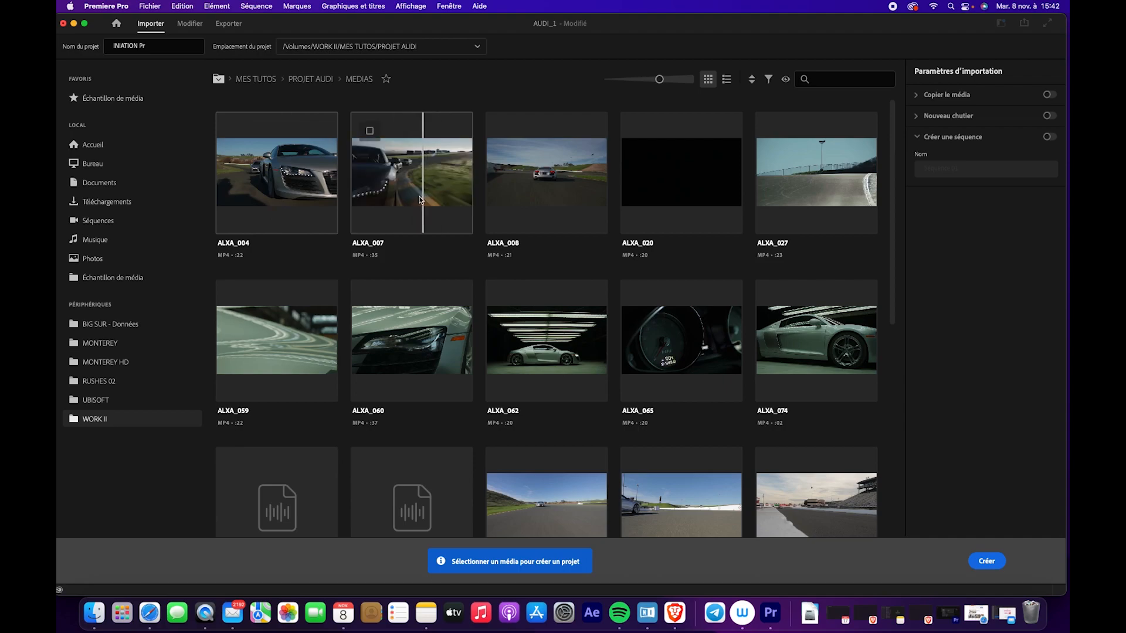
- Select the individual clips ALXA_008, ALXA_027 and PHNTM_001 for import
{"action": "left_click", "coordinate": [566, 201]}
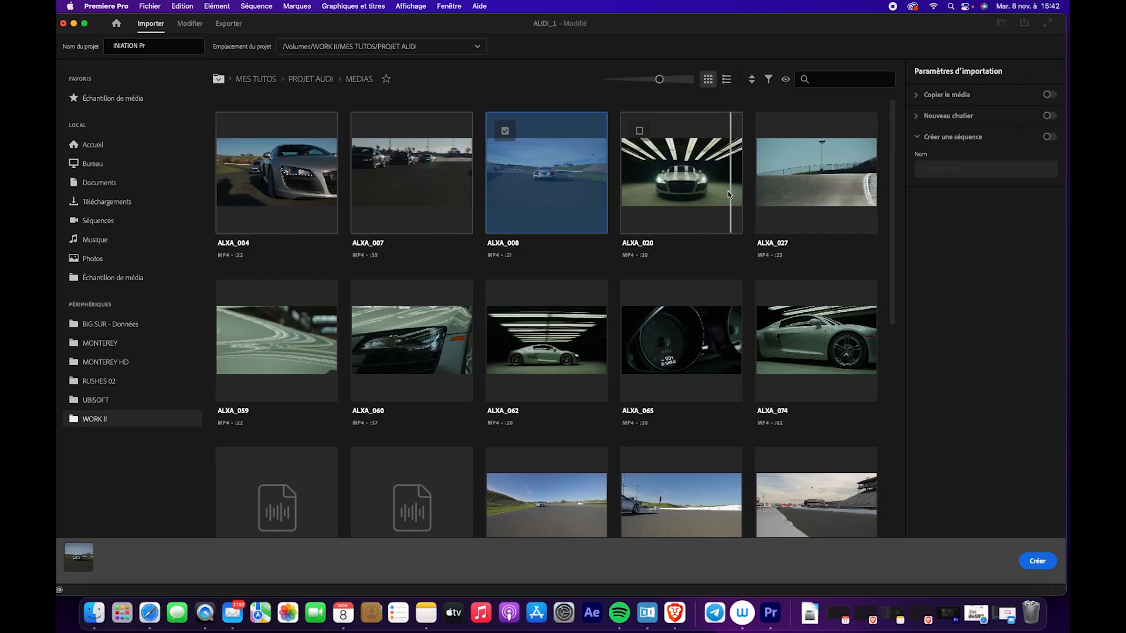
{"action": "left_click", "coordinate": [819, 196]}
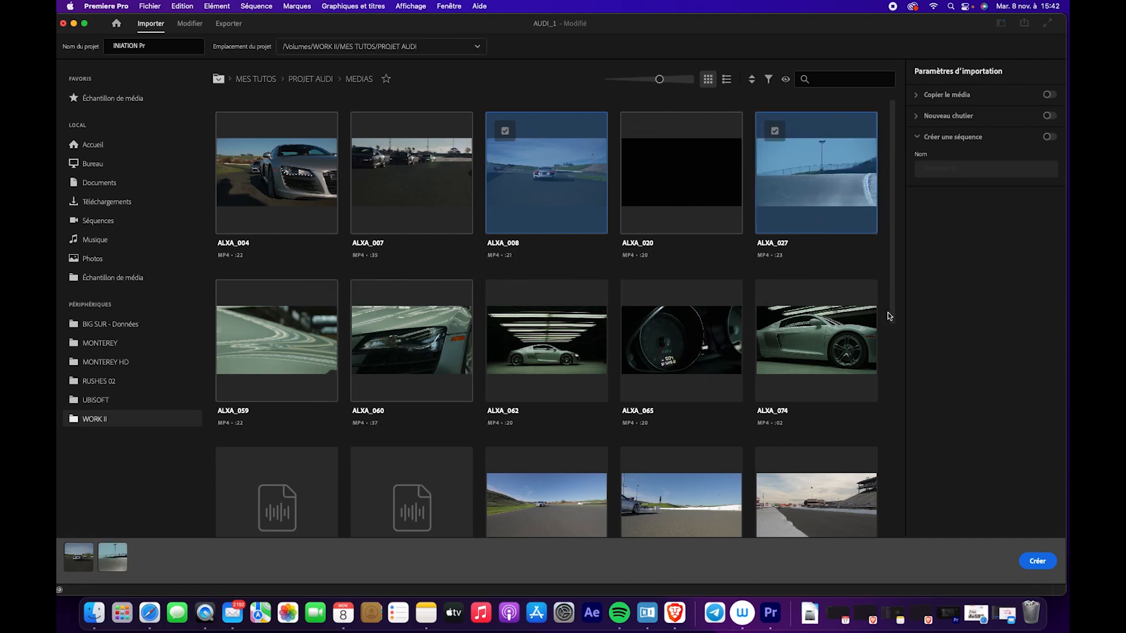
{"action": "left_click_drag", "start_coordinate": [889, 316], "coordinate": [899, 489]}
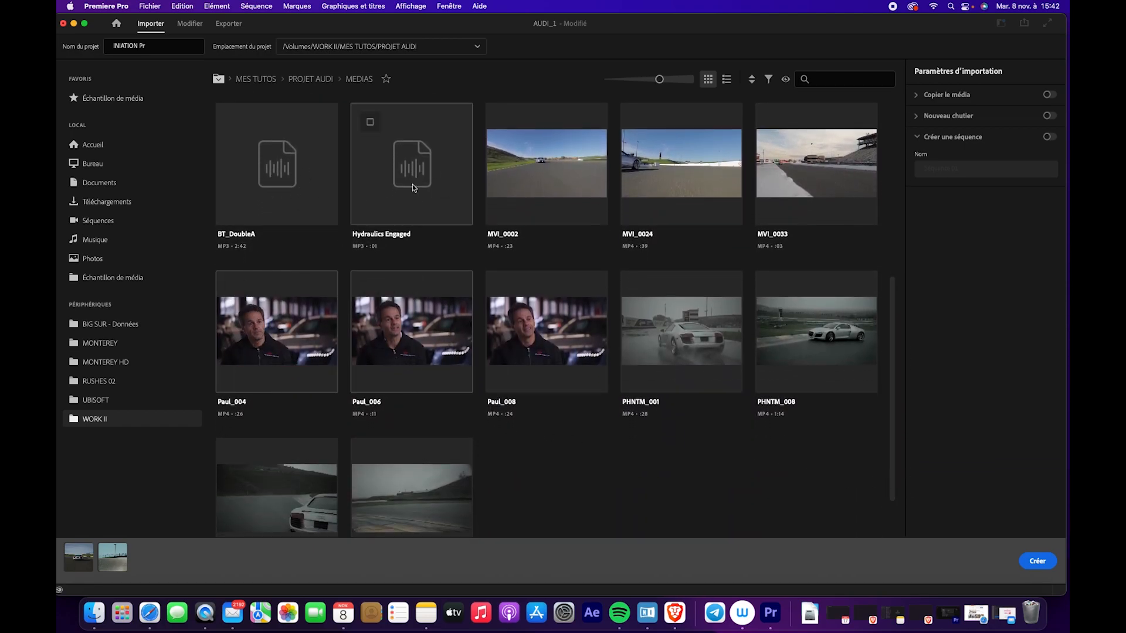
{"action": "left_click", "coordinate": [693, 355]}
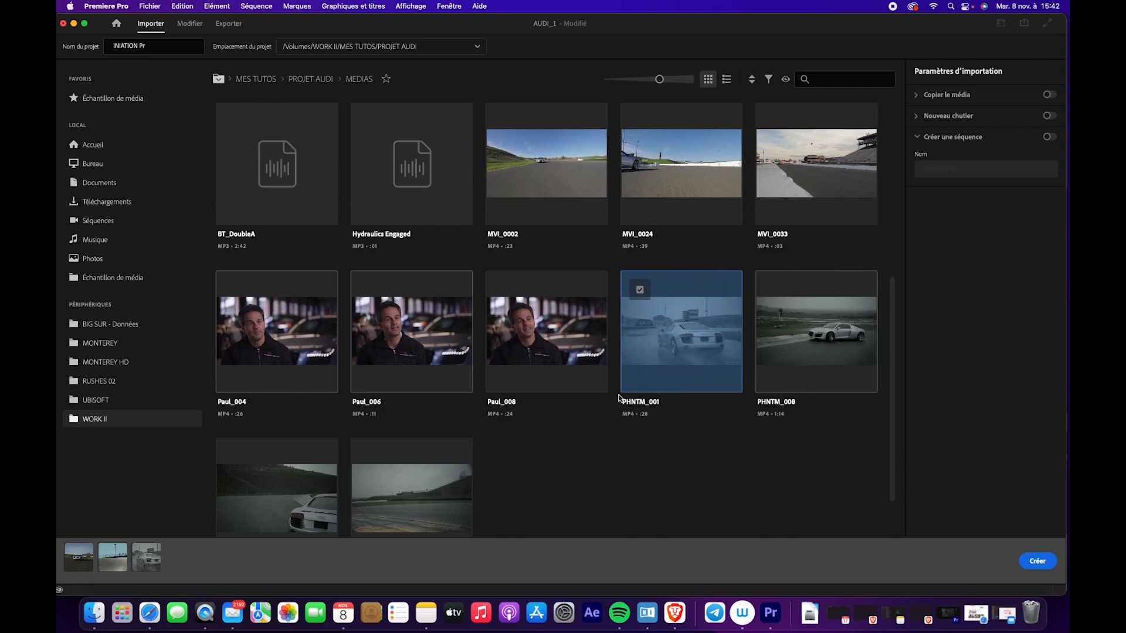
{"action": "mouse_move", "coordinate": [630, 405]}
{"action": "scroll", "coordinate": [895, 338], "scroll_direction": "up", "scroll_amount": 6}
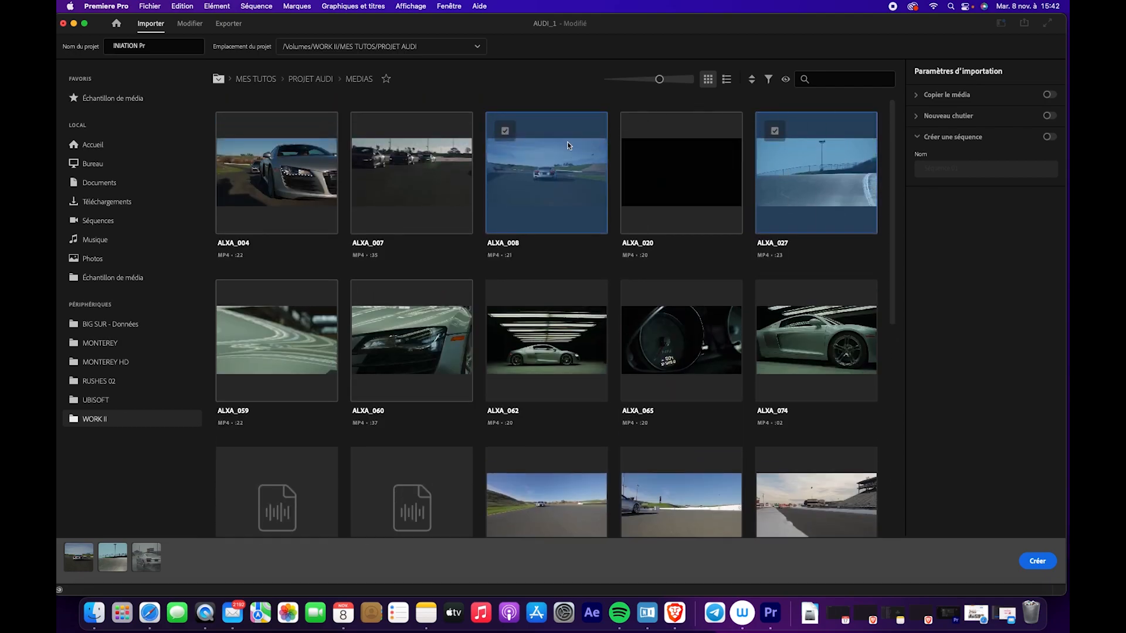
- Select the entire MEDIAS folder within PROJET AUDI for import and review the clips it contains
{"action": "left_click", "coordinate": [317, 81]}
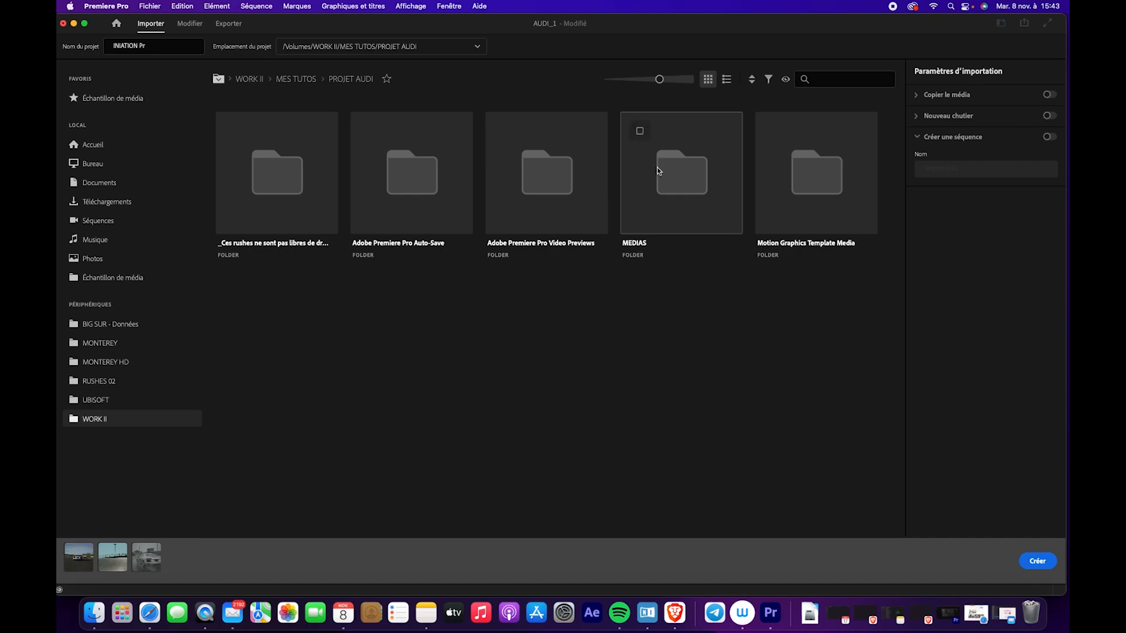
{"action": "left_click", "coordinate": [640, 132]}
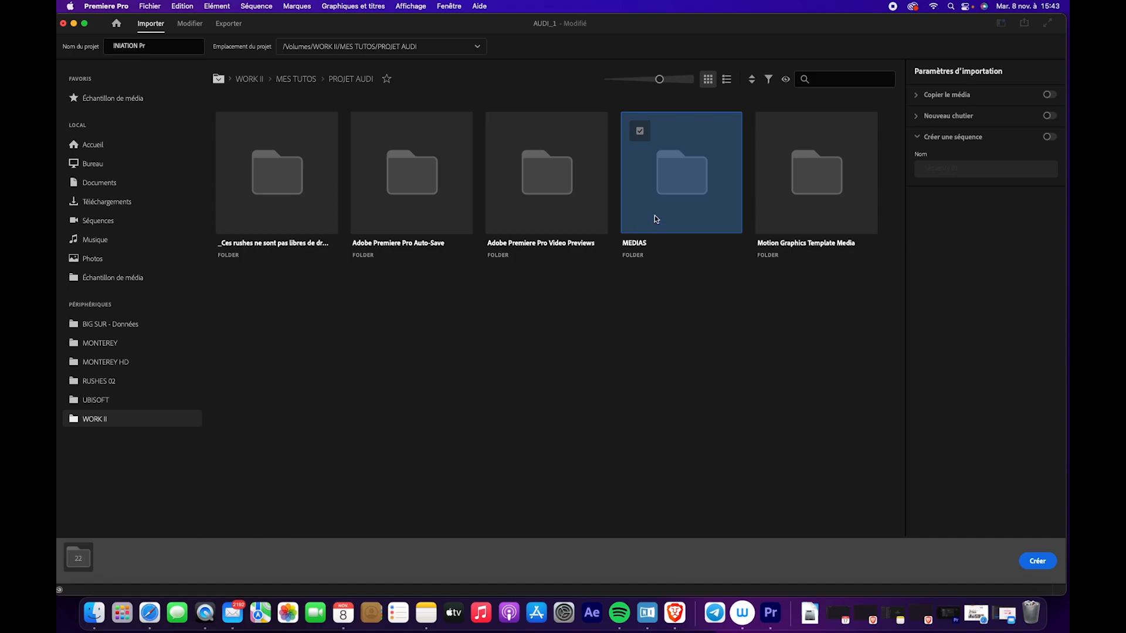
{"action": "double_click", "coordinate": [690, 176]}
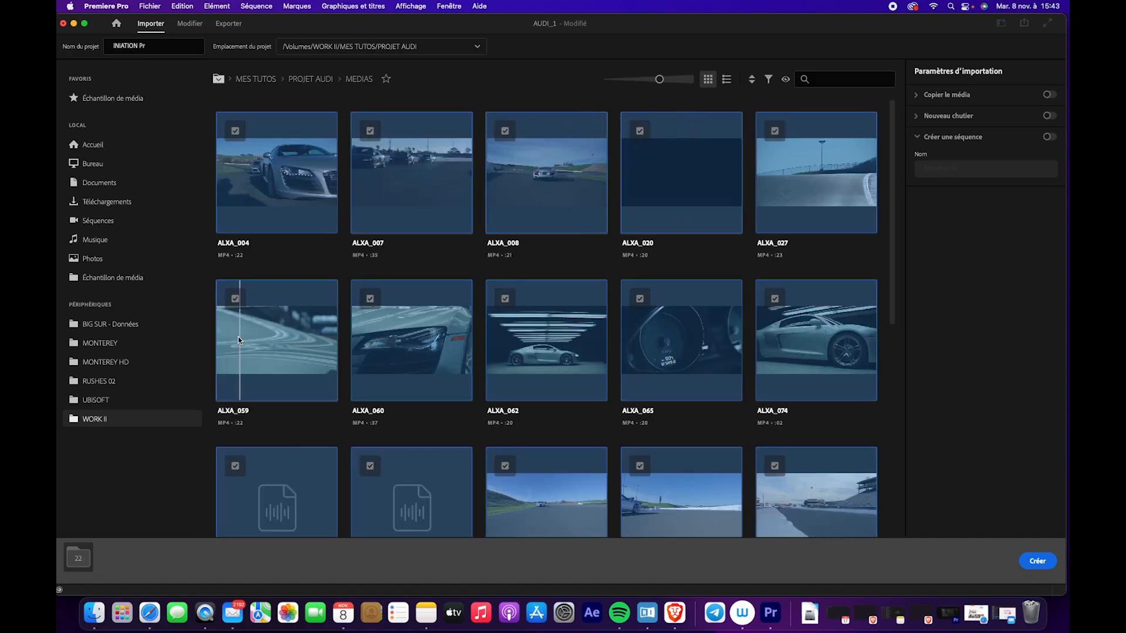
{"action": "left_click", "coordinate": [895, 322]}
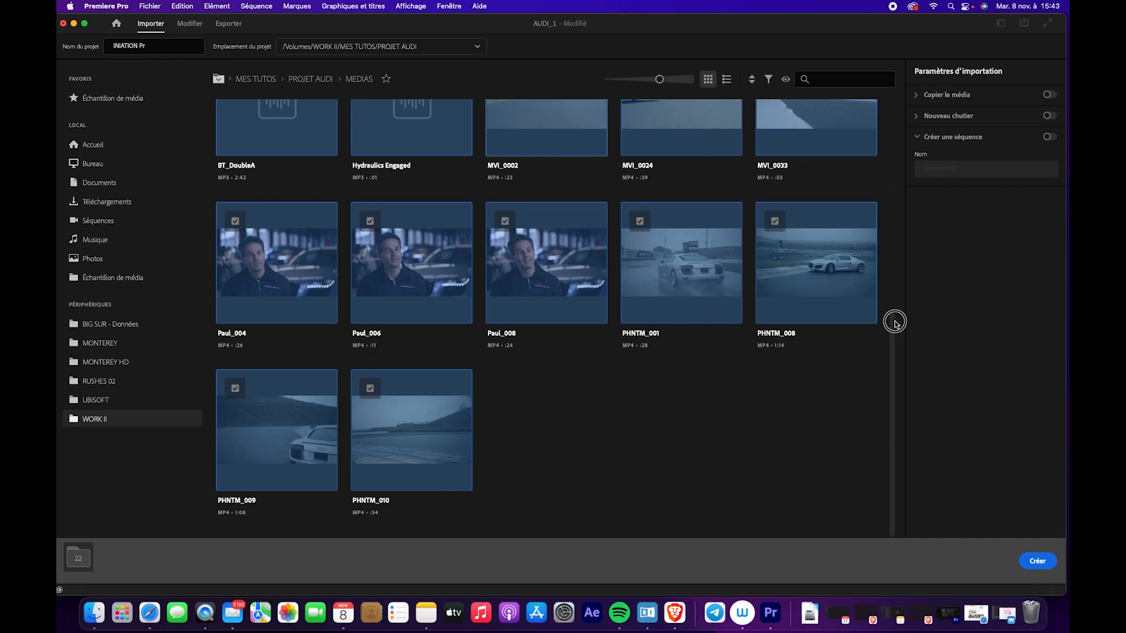
{"action": "left_click_drag", "start_coordinate": [891, 314], "coordinate": [867, 88]}
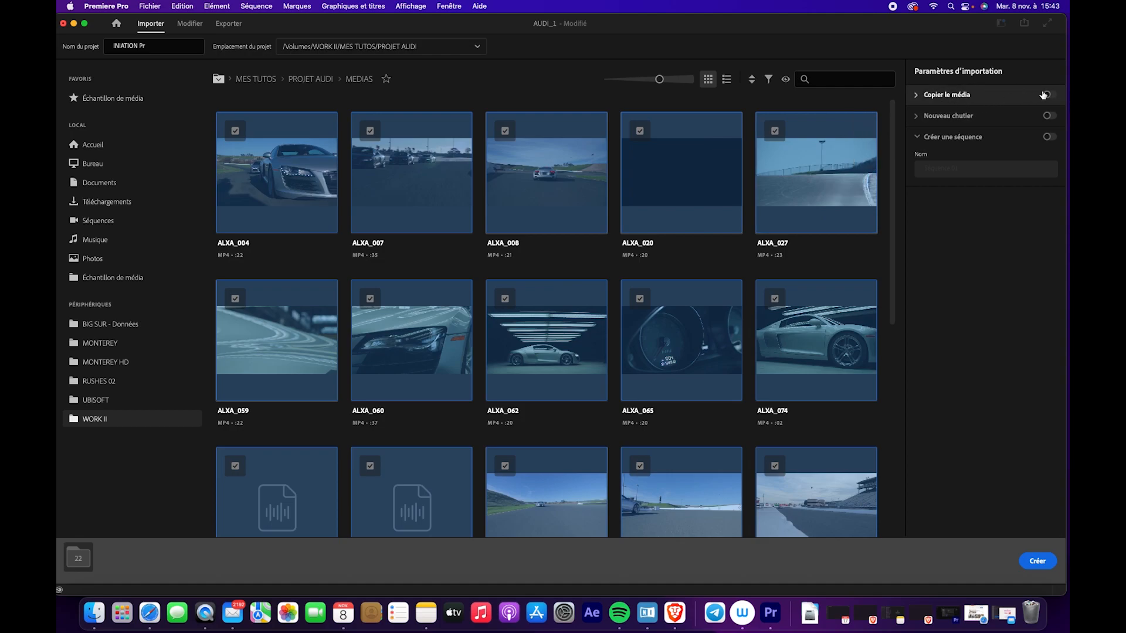
- Enable importing into a new bin named MEDIAS, leave sequence creation off, and create the project
{"action": "left_click", "coordinate": [917, 116]}
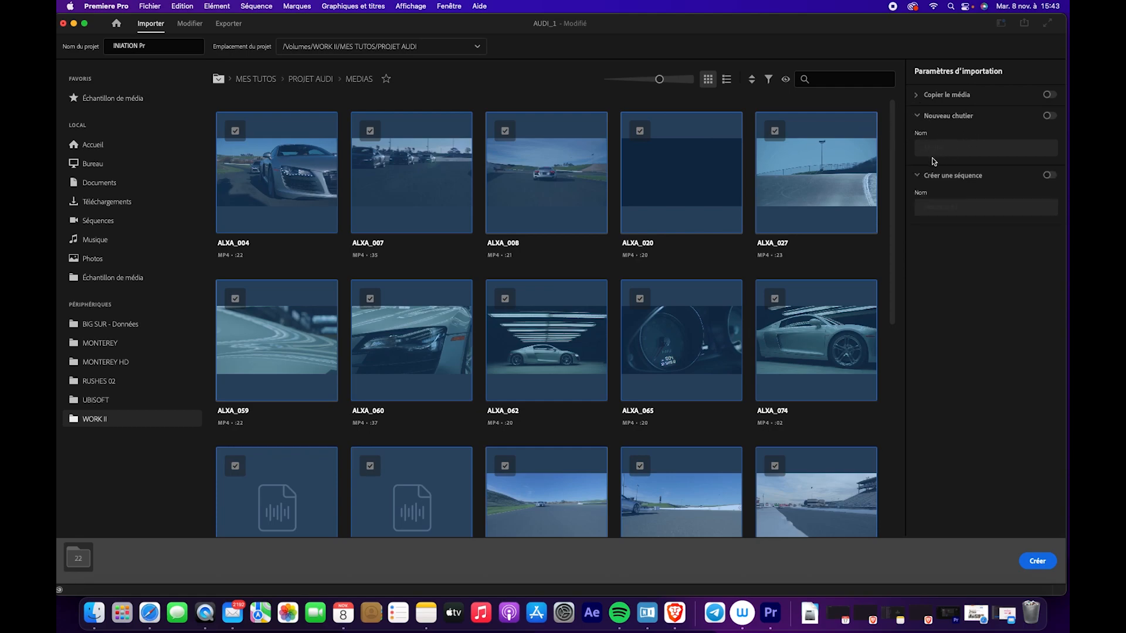
{"action": "left_click", "coordinate": [1048, 116]}
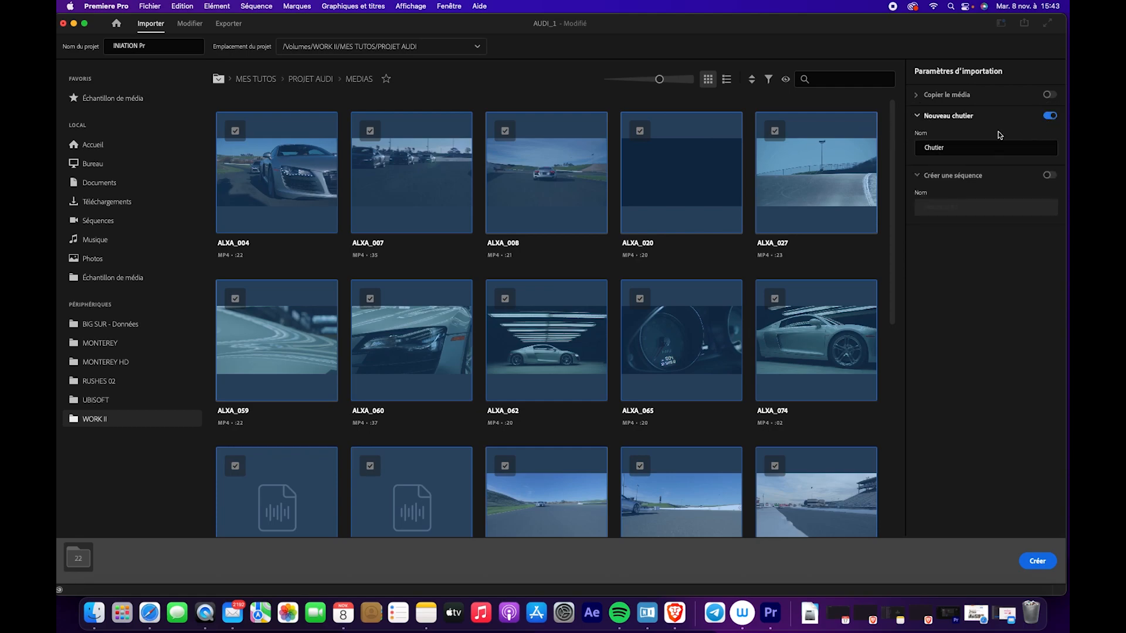
{"action": "left_click", "coordinate": [950, 148]}
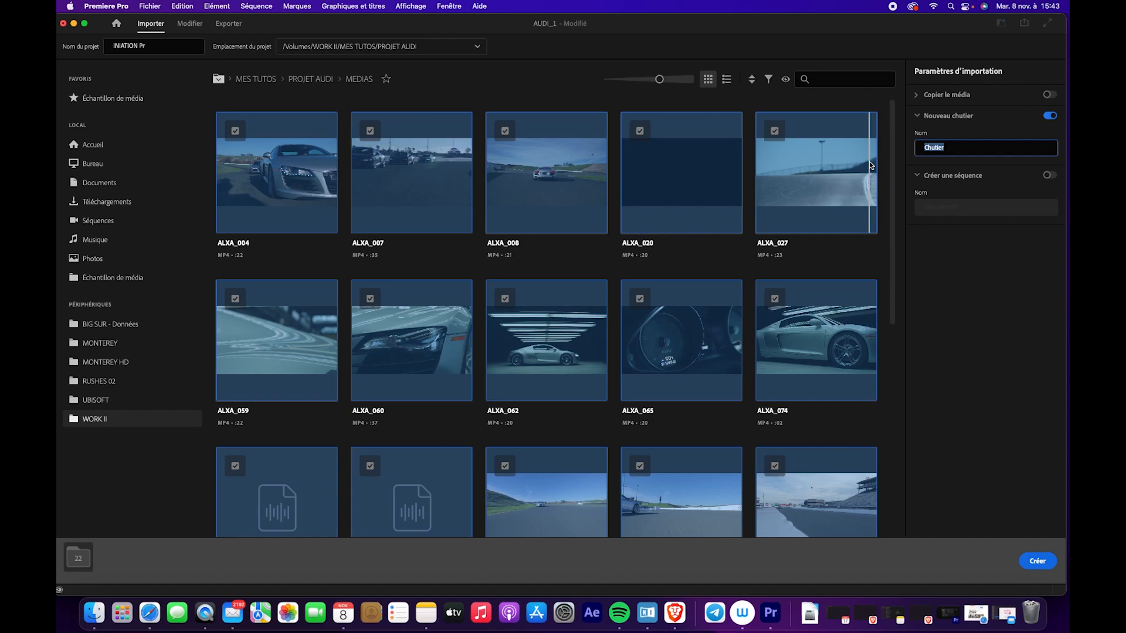
{"action": "type", "text": "MEDIAS"}
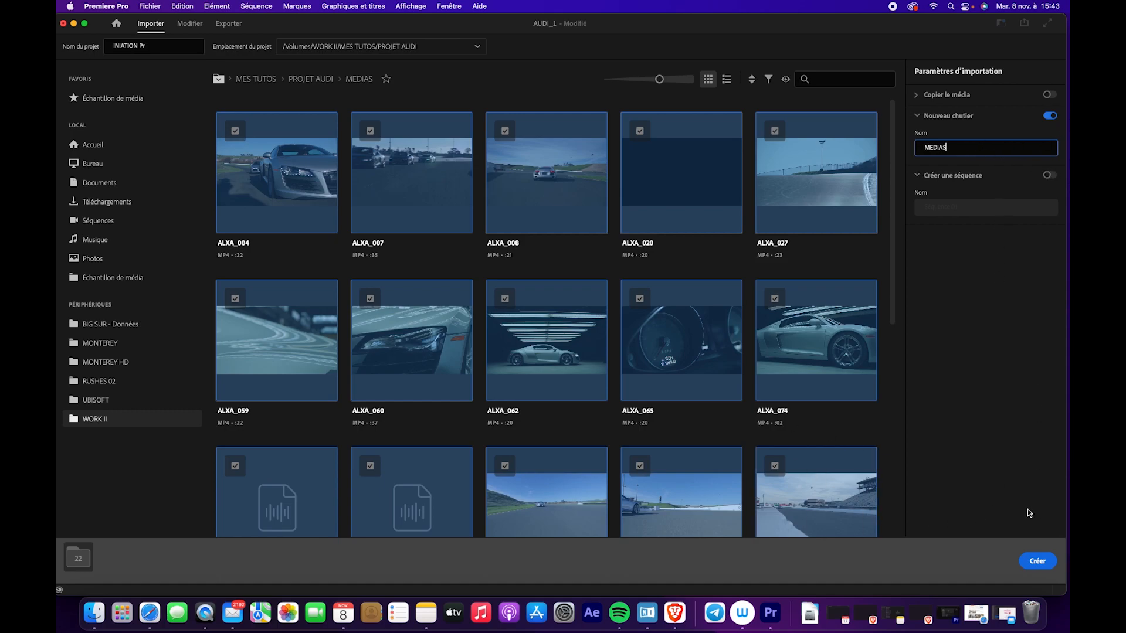
{"action": "left_click", "coordinate": [1037, 562]}
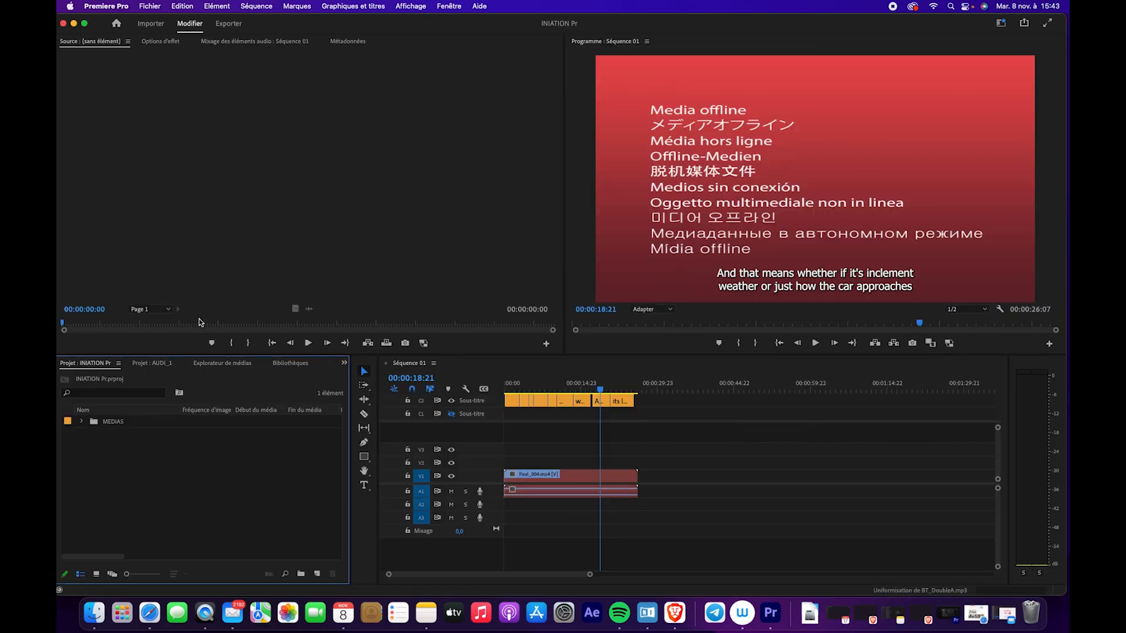
- Close the old AUDI_1 project without saving its changes
{"action": "left_click", "coordinate": [165, 366]}
{"action": "left_click", "coordinate": [181, 364]}
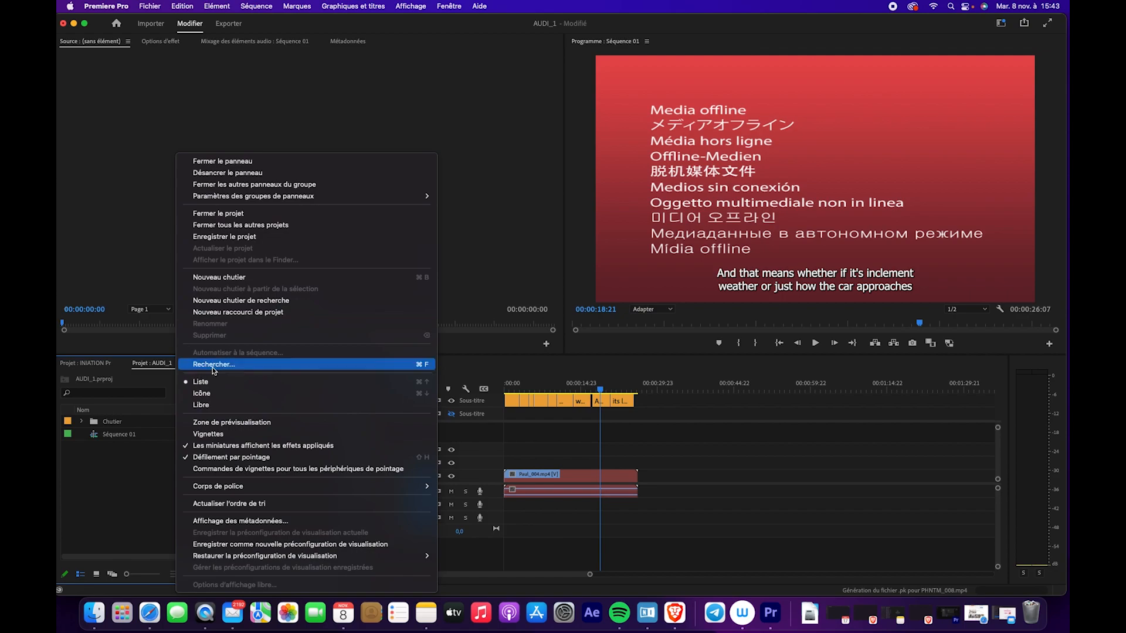
{"action": "left_click", "coordinate": [253, 215]}
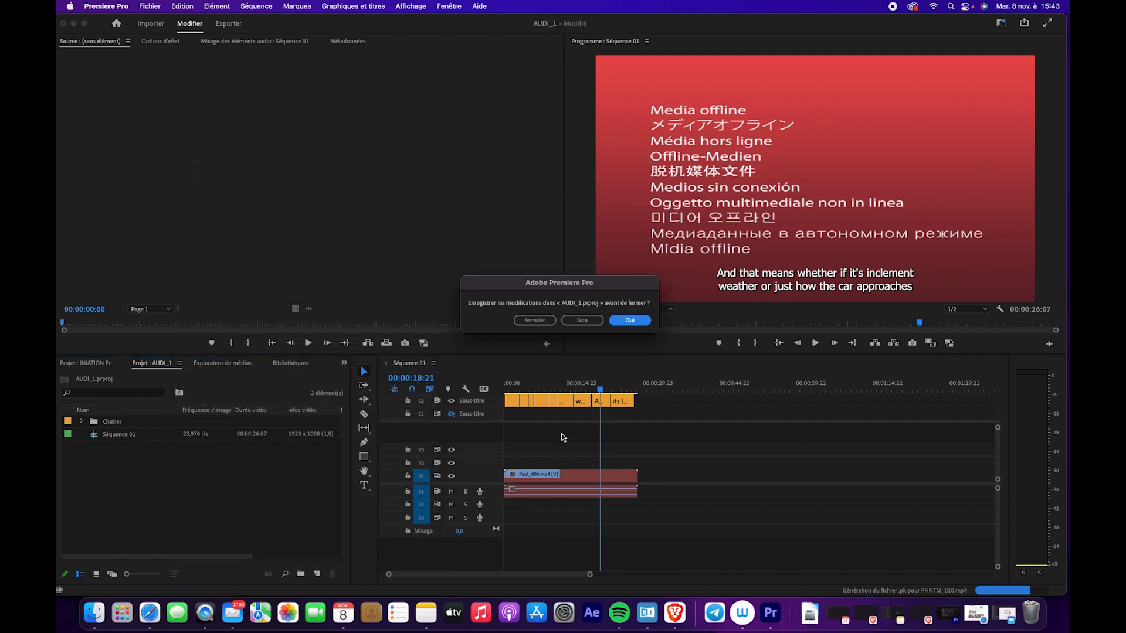
{"action": "left_click", "coordinate": [582, 321]}
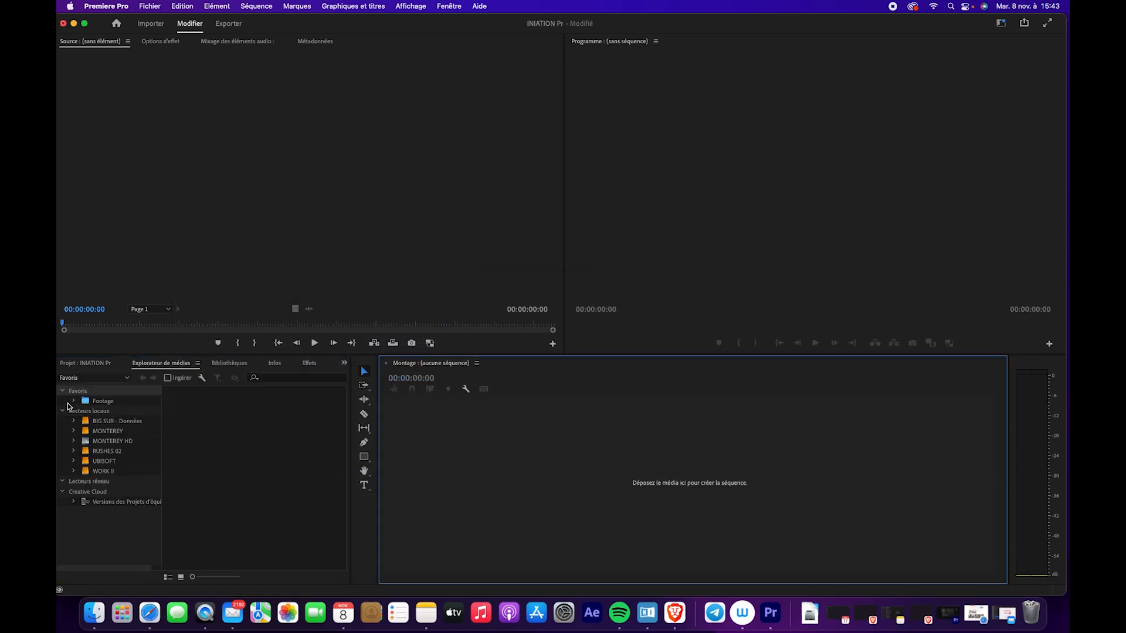
- Dock the INIATION Pr project panel in the same panel group as the Source monitor
{"action": "left_click", "coordinate": [94, 365]}
{"action": "left_click_drag", "start_coordinate": [98, 365], "coordinate": [140, 50]}
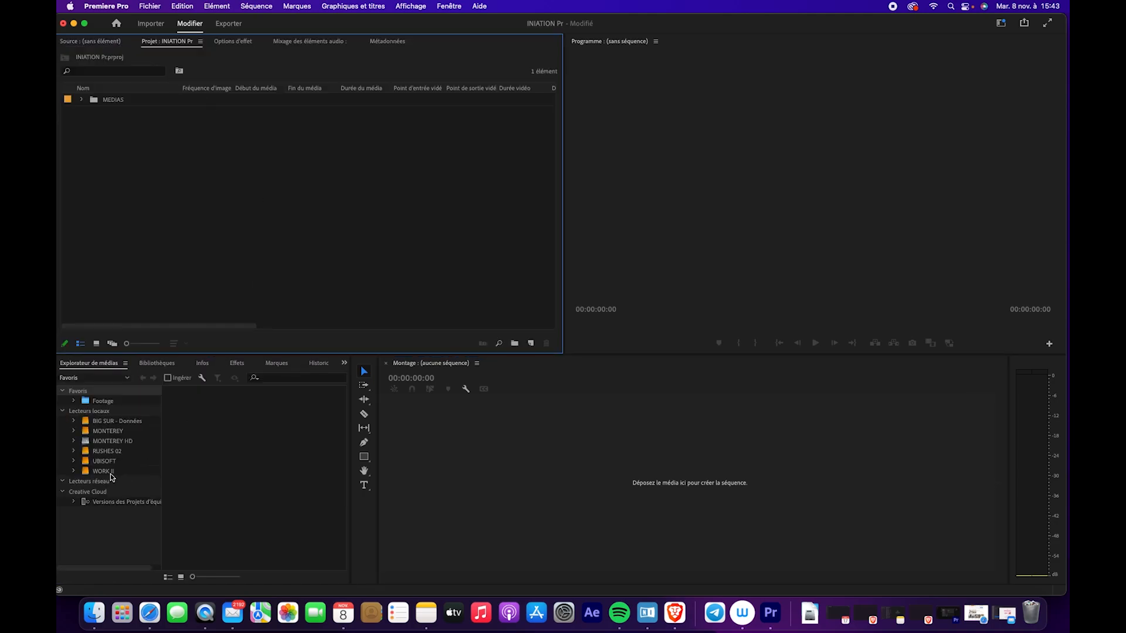
- Close the Explorateur de médias, Bibliothèques and Infos panels beside the timeline
{"action": "left_click", "coordinate": [126, 363]}
{"action": "left_click", "coordinate": [146, 372]}
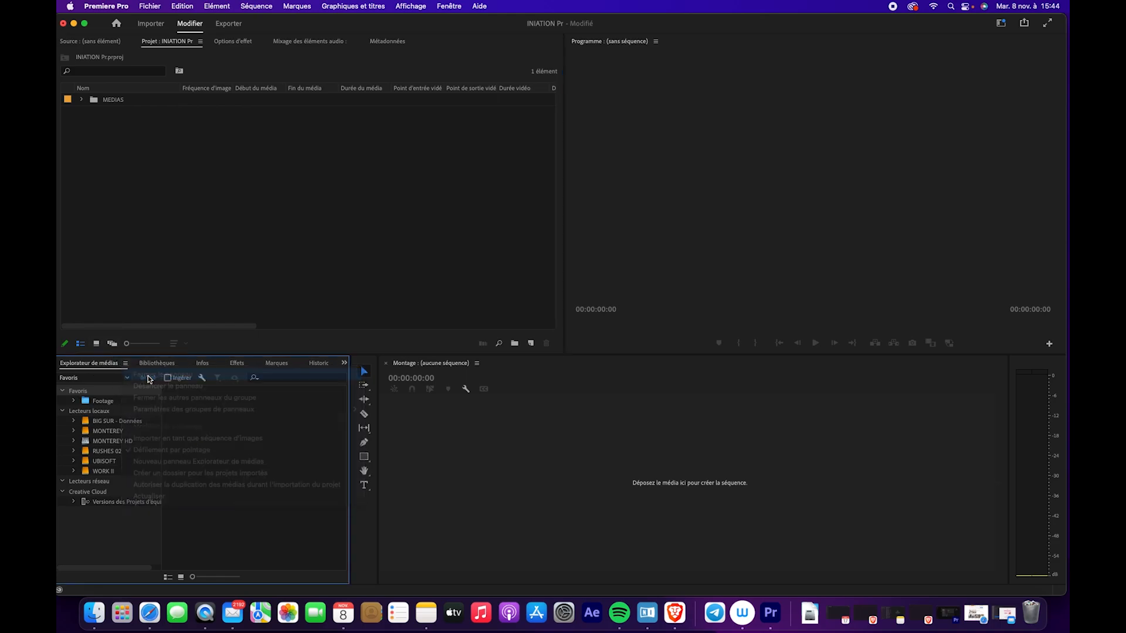
{"action": "left_click", "coordinate": [103, 363]}
{"action": "left_click", "coordinate": [123, 376]}
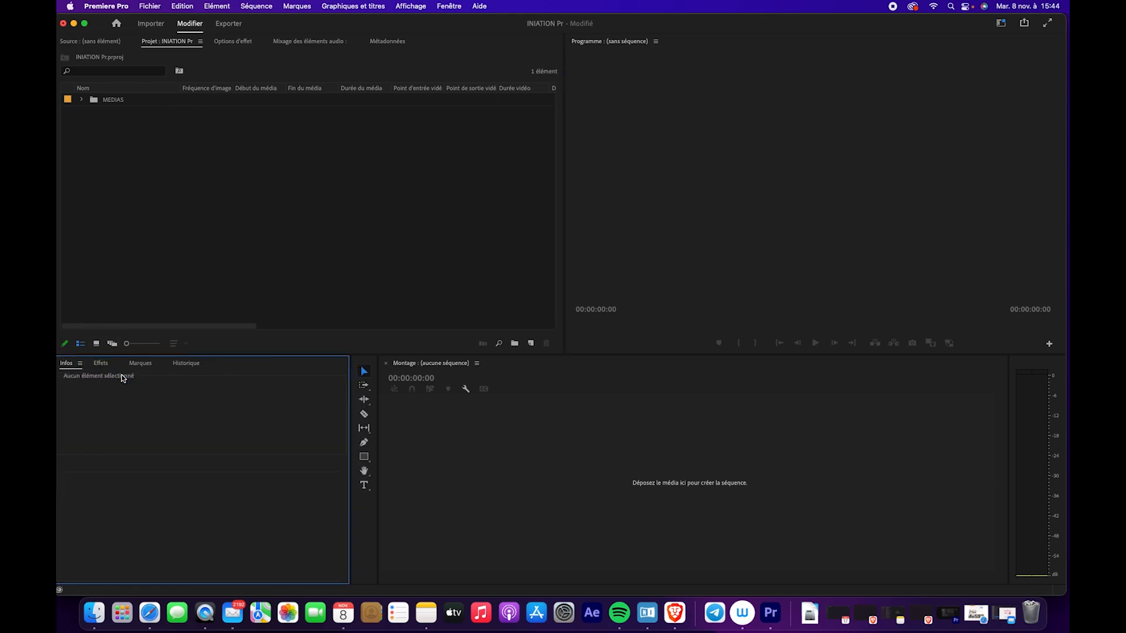
{"action": "left_click", "coordinate": [81, 364]}
{"action": "left_click", "coordinate": [97, 375]}
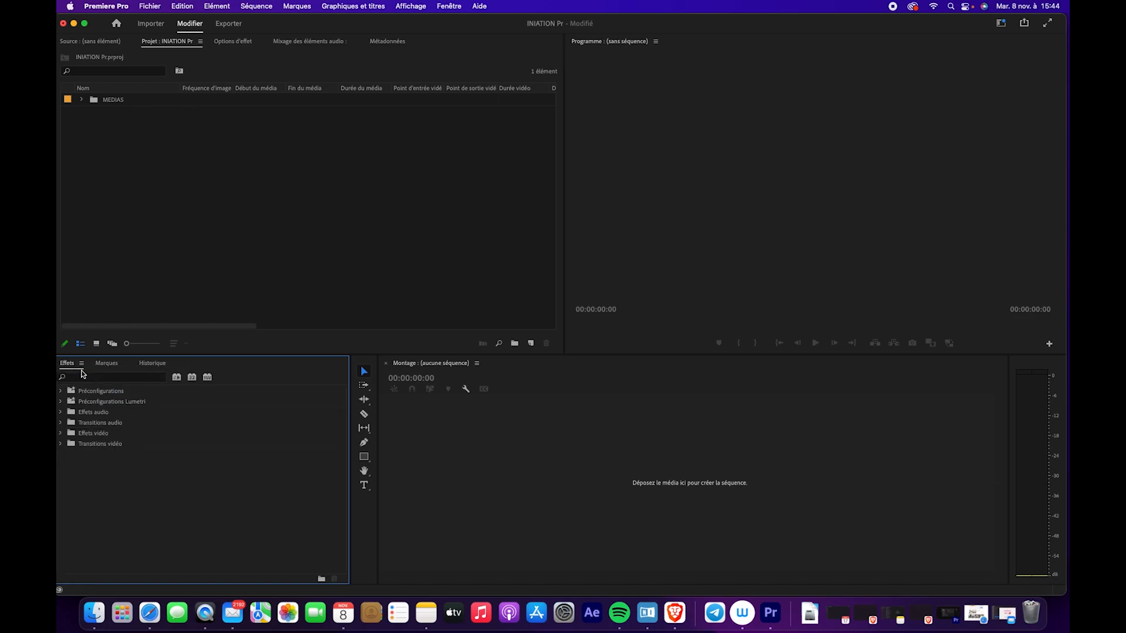
- Dock the Effets panel as a full-height column beyond the Programme monitor and narrow it to a slim strip
{"action": "left_click_drag", "start_coordinate": [66, 363], "coordinate": [1057, 181]}
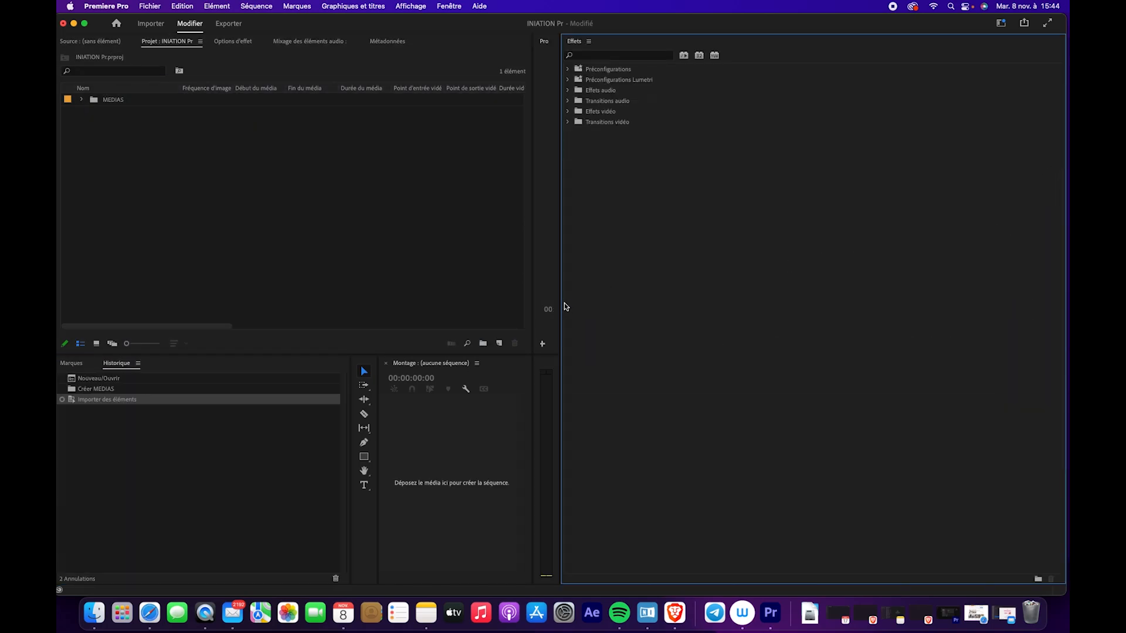
{"action": "left_click_drag", "start_coordinate": [562, 308], "coordinate": [946, 258]}
- Close the Historique and Marques panels and widen the timeline so the audio meters shrink to a narrow column
{"action": "left_click", "coordinate": [138, 364]}
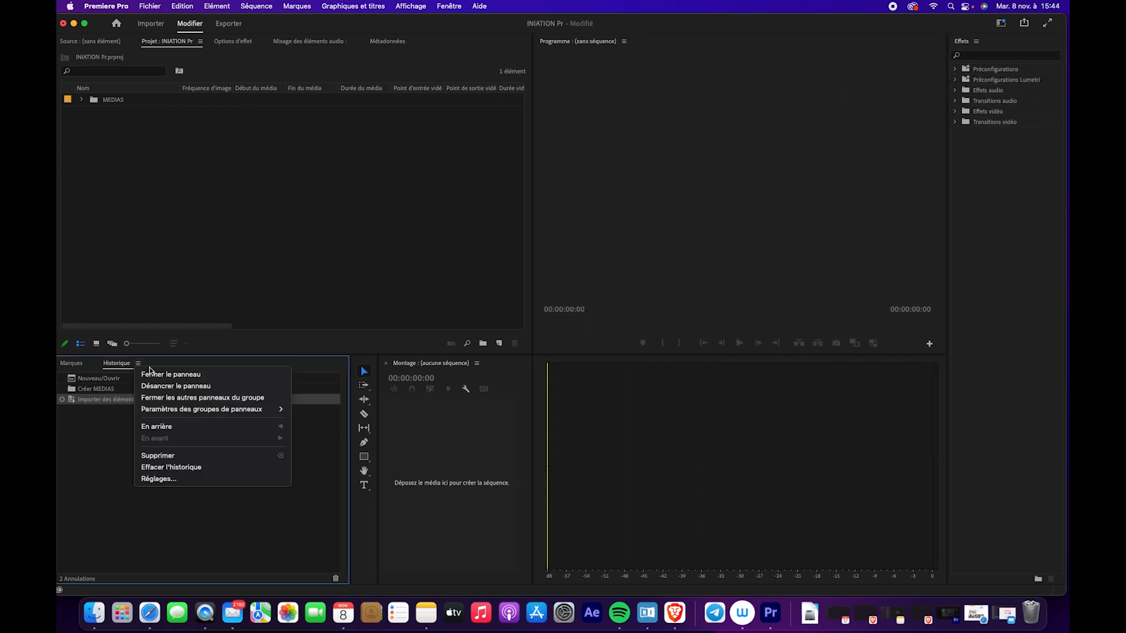
{"action": "left_click", "coordinate": [163, 375]}
{"action": "left_click", "coordinate": [93, 364]}
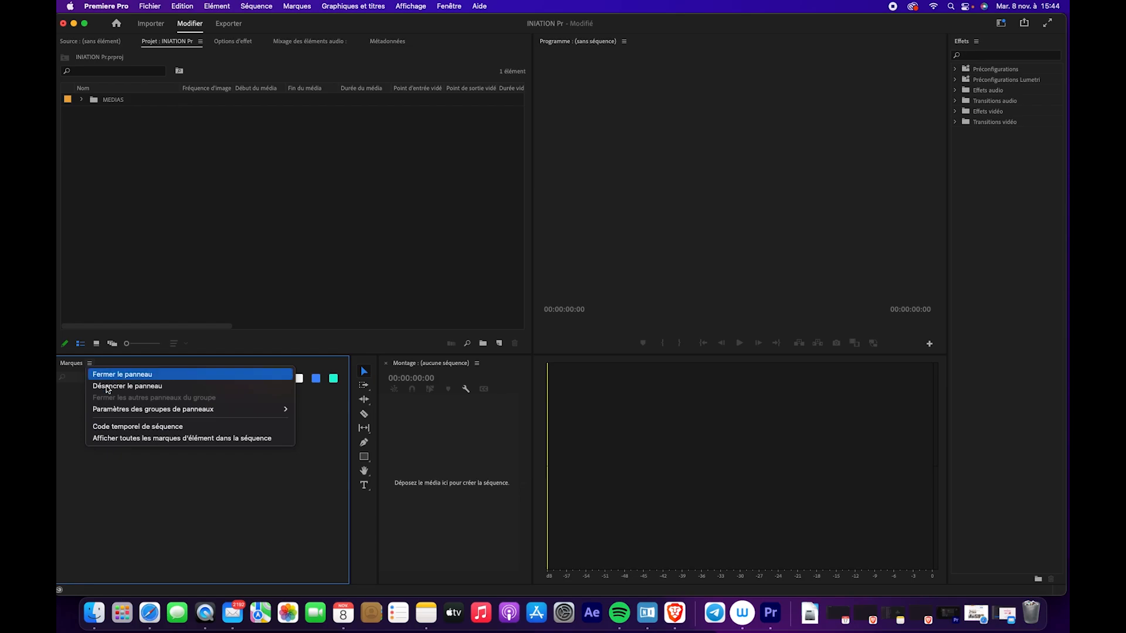
{"action": "left_click", "coordinate": [108, 374]}
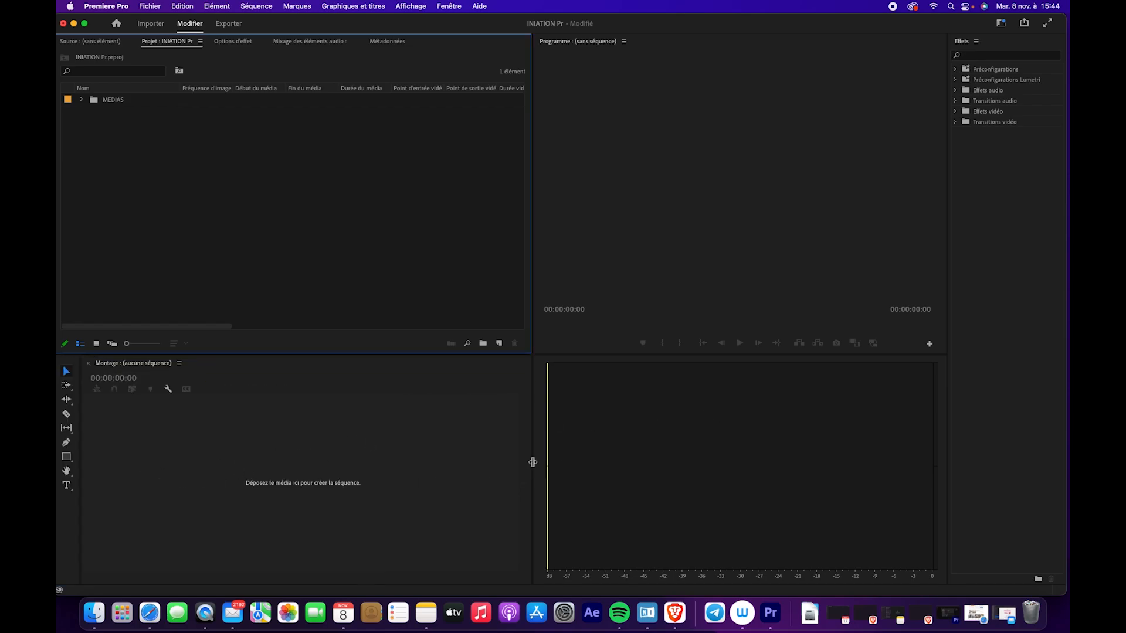
{"action": "left_click_drag", "start_coordinate": [533, 462], "coordinate": [905, 437]}
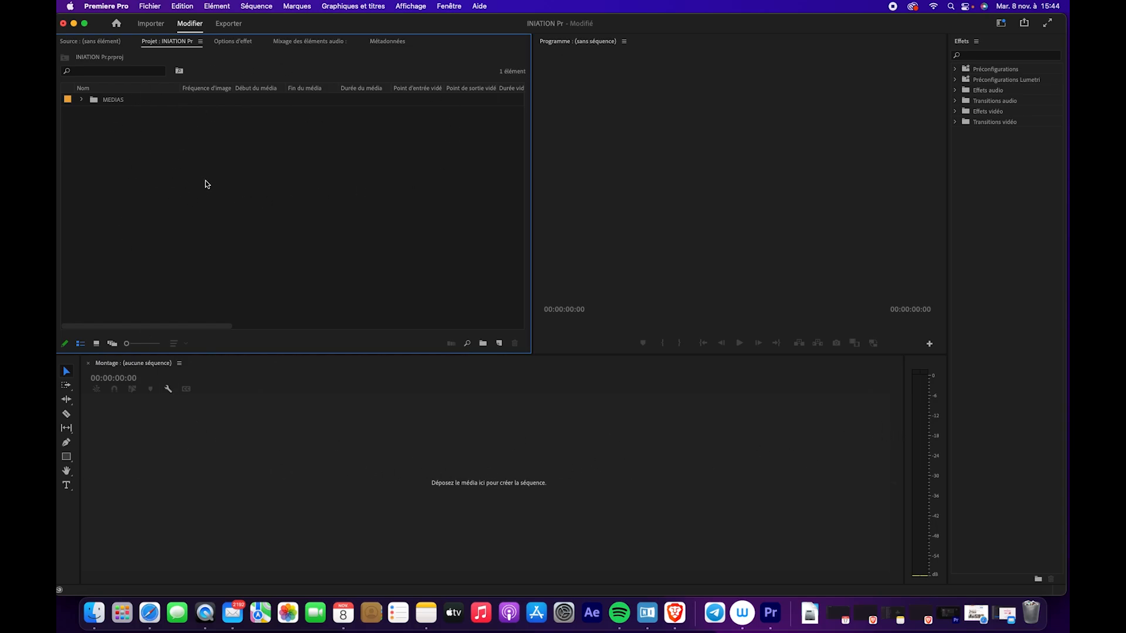
{"action": "left_click", "coordinate": [226, 46]}
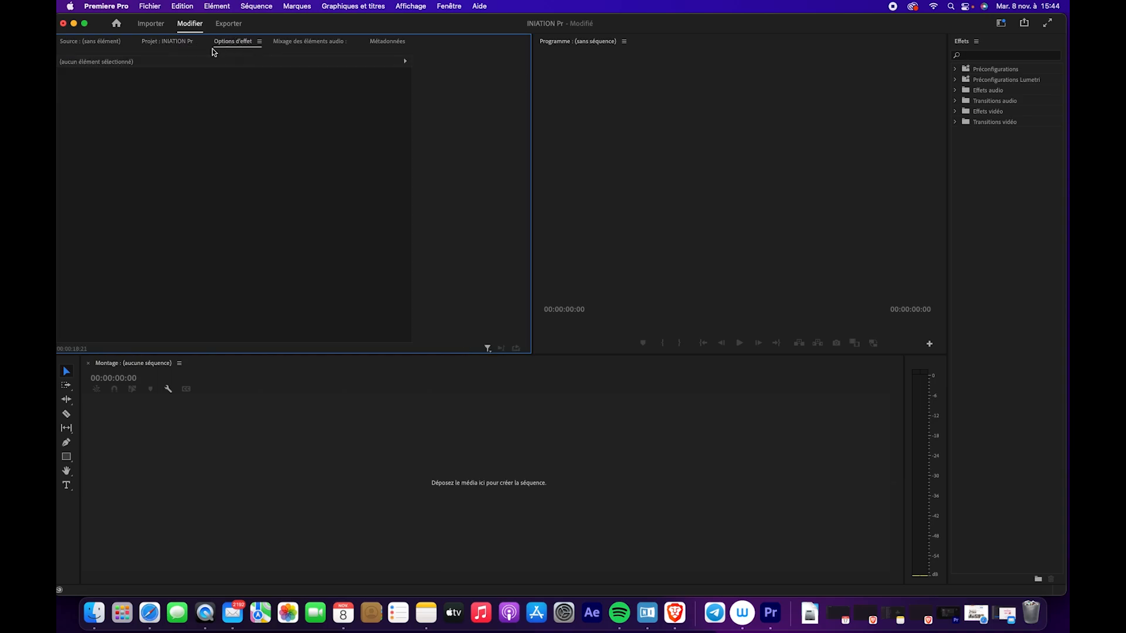
{"action": "left_click", "coordinate": [170, 42]}
{"action": "left_click", "coordinate": [235, 43]}
{"action": "left_click", "coordinate": [173, 44]}
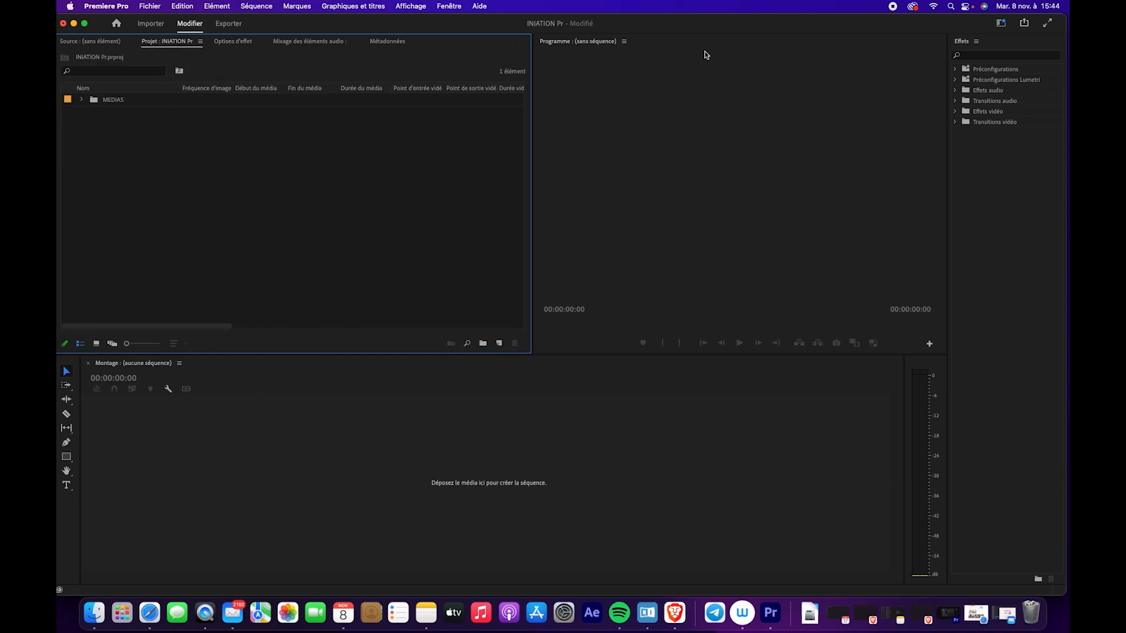
- Save the current layout as a new workspace named Montage plus the editor's first name, and check it in the workspace list
{"action": "left_click", "coordinate": [456, 8]}
{"action": "mouse_move", "coordinate": [457, 23]}
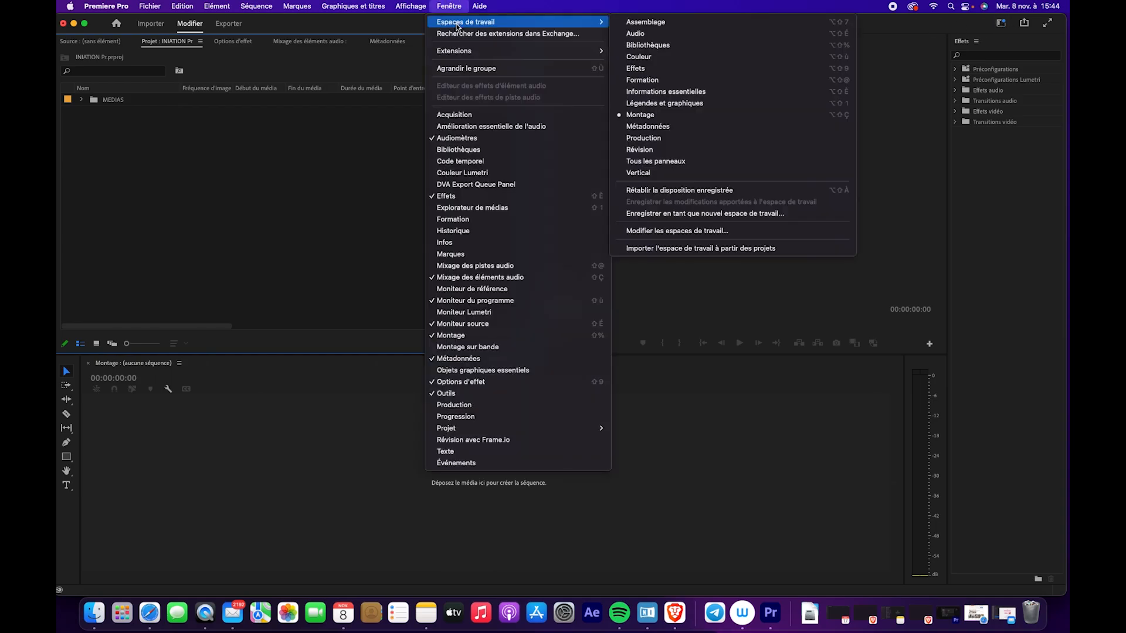
{"action": "left_click", "coordinate": [690, 215]}
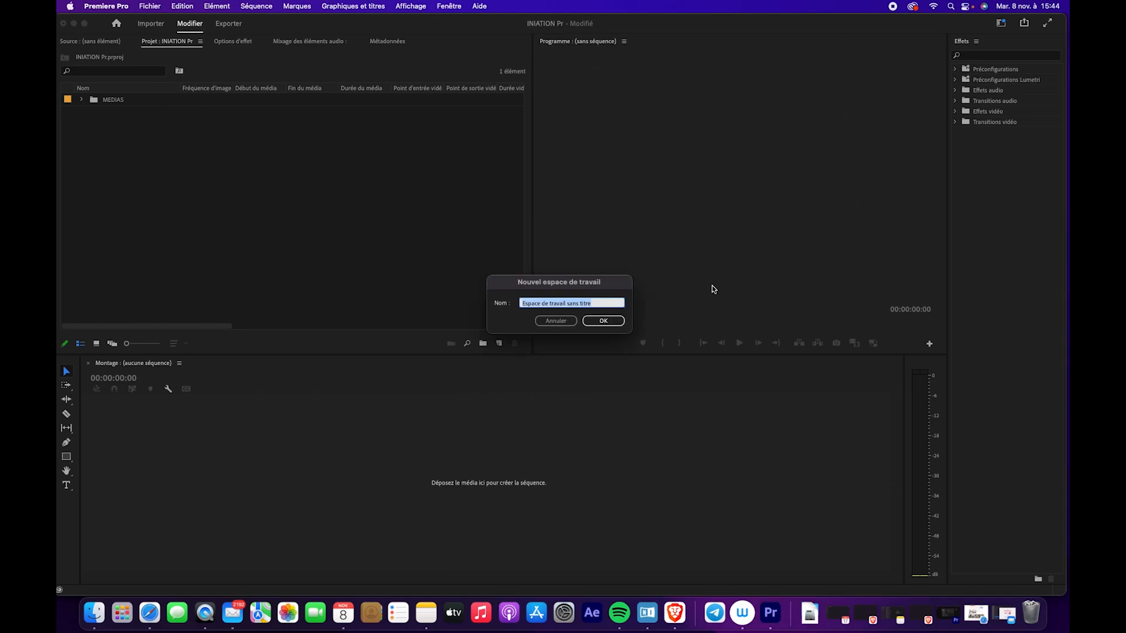
{"action": "type", "text": "Monat"}
{"action": "key", "text": "Return"}
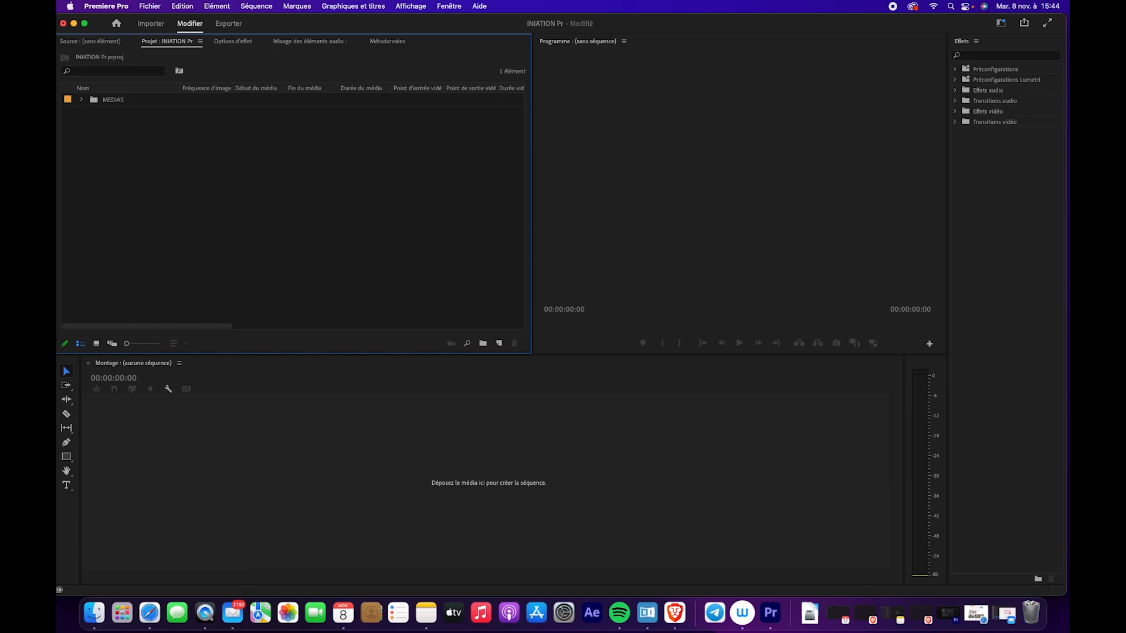
{"action": "left_click", "coordinate": [1001, 24]}
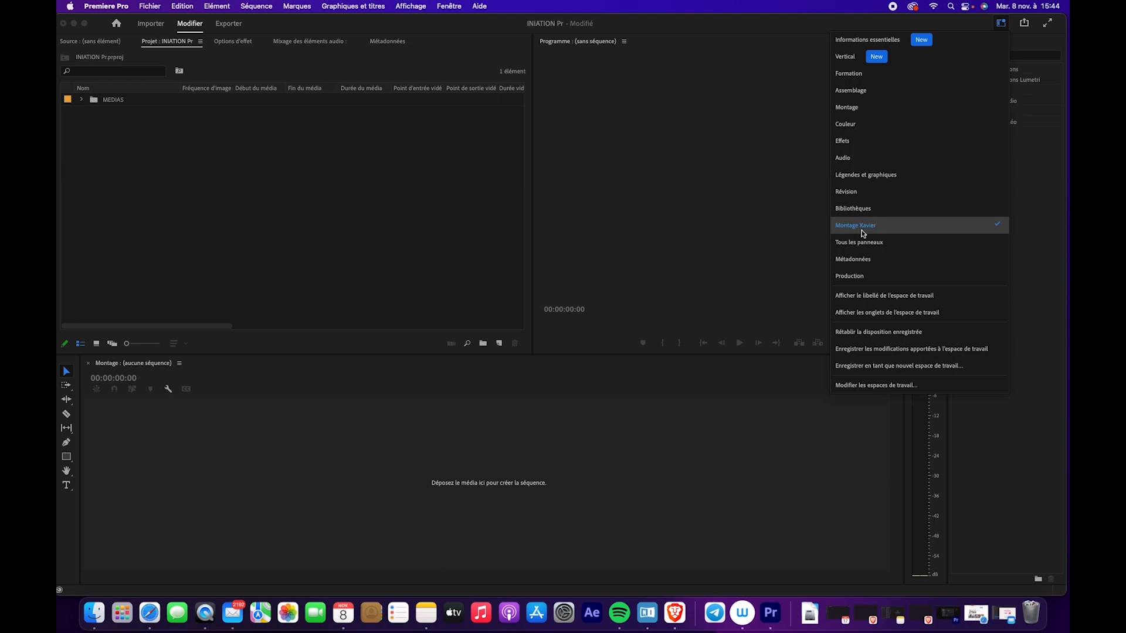
{"action": "left_click", "coordinate": [862, 227]}
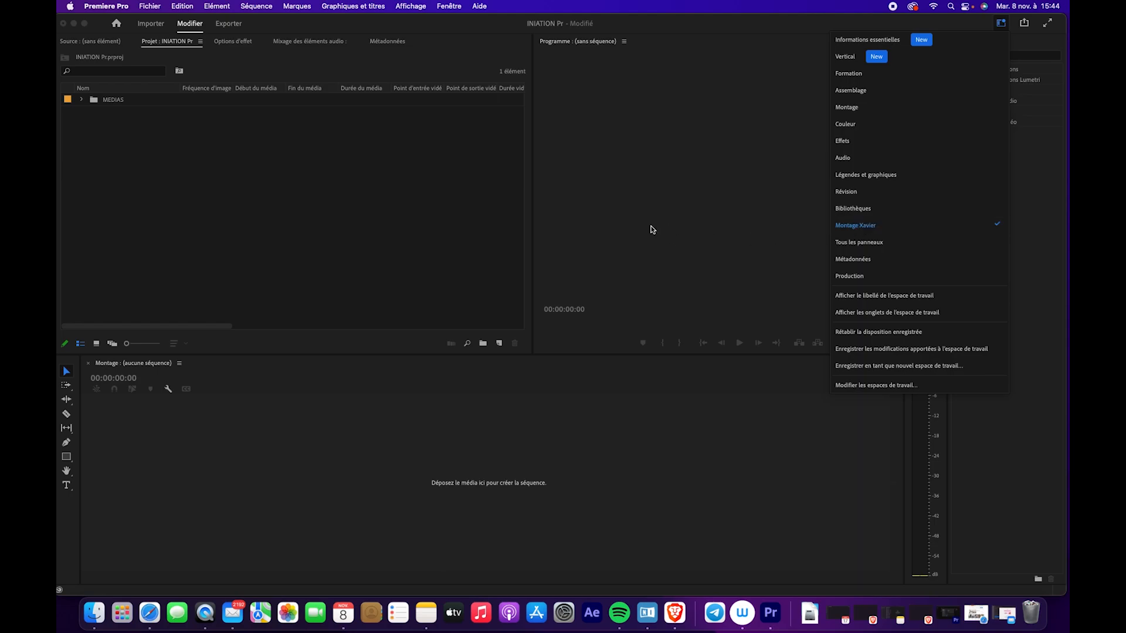
- Expand the MEDIAS bin and examine the metadata columns listed for its clips
{"action": "left_click", "coordinate": [81, 100]}
{"action": "left_click", "coordinate": [147, 118]}
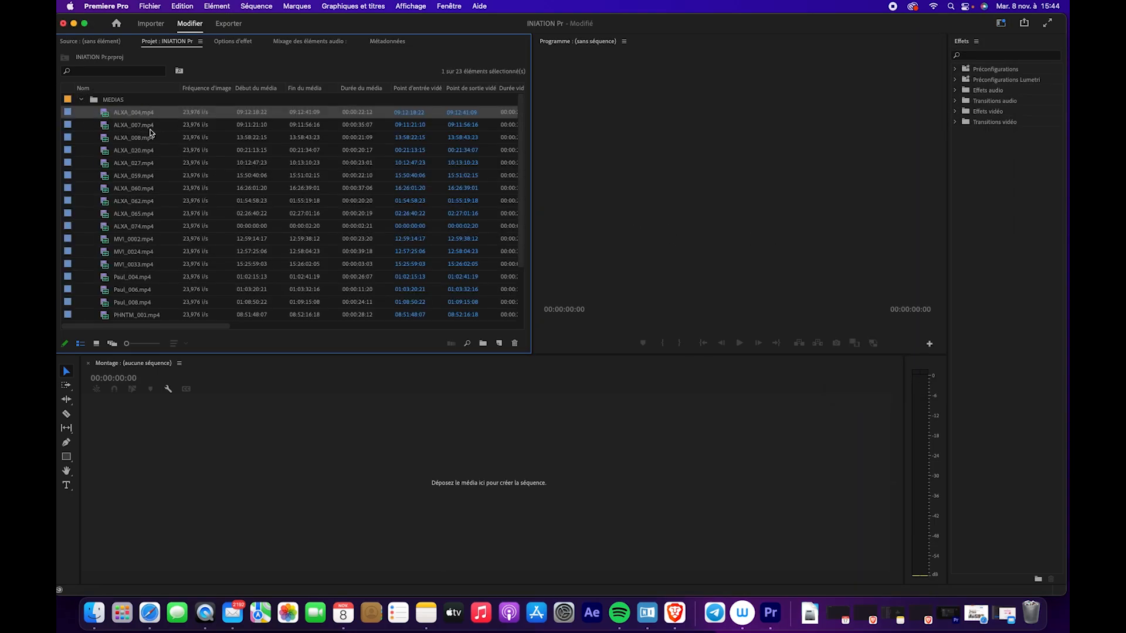
{"action": "left_click_drag", "start_coordinate": [197, 327], "coordinate": [173, 325]}
{"action": "left_click", "coordinate": [195, 327]}
{"action": "left_click_drag", "start_coordinate": [194, 326], "coordinate": [280, 324]}
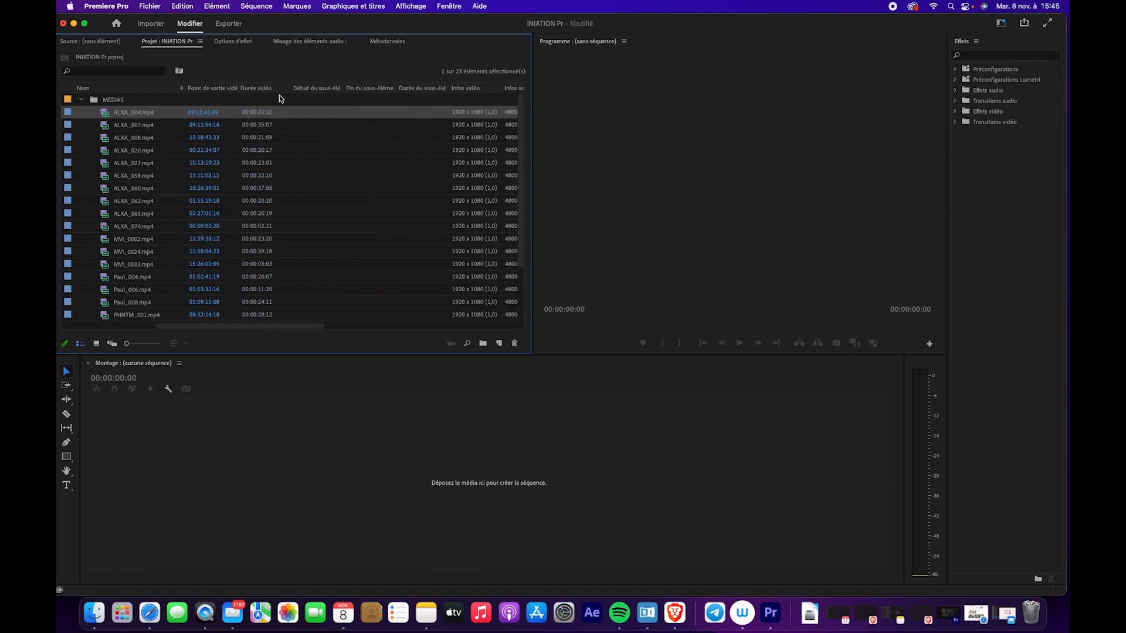
- Open the metadata display settings for the project columns and expand the Premiere Pro project metadata properties
{"action": "right_click", "coordinate": [312, 89]}
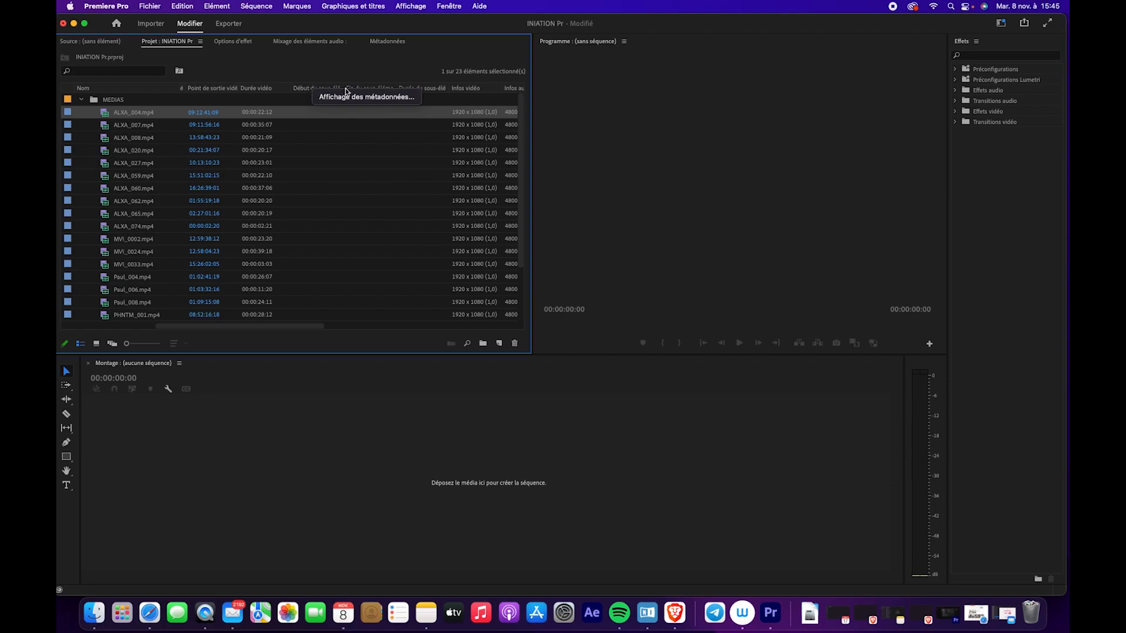
{"action": "right_click", "coordinate": [304, 91]}
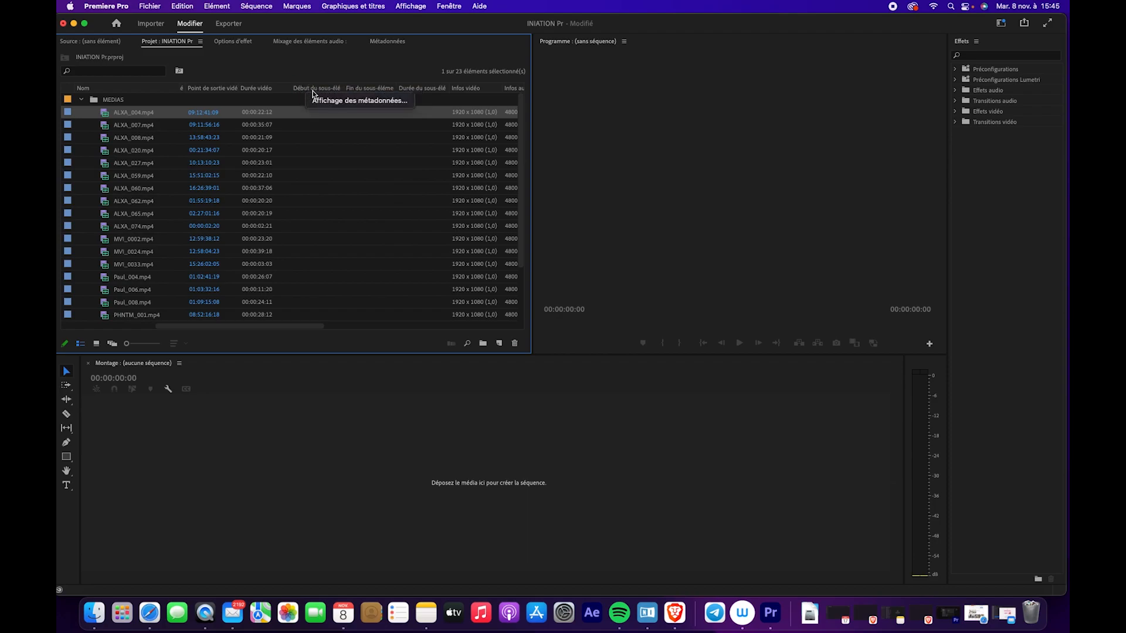
{"action": "left_click", "coordinate": [334, 101]}
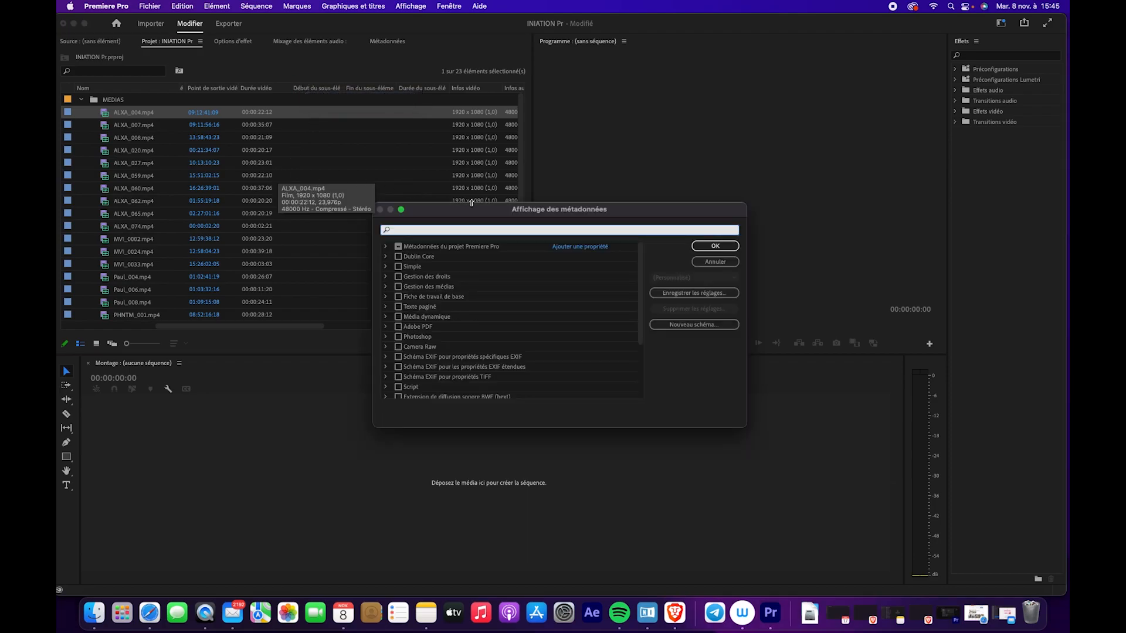
{"action": "left_click_drag", "start_coordinate": [468, 216], "coordinate": [257, 133]}
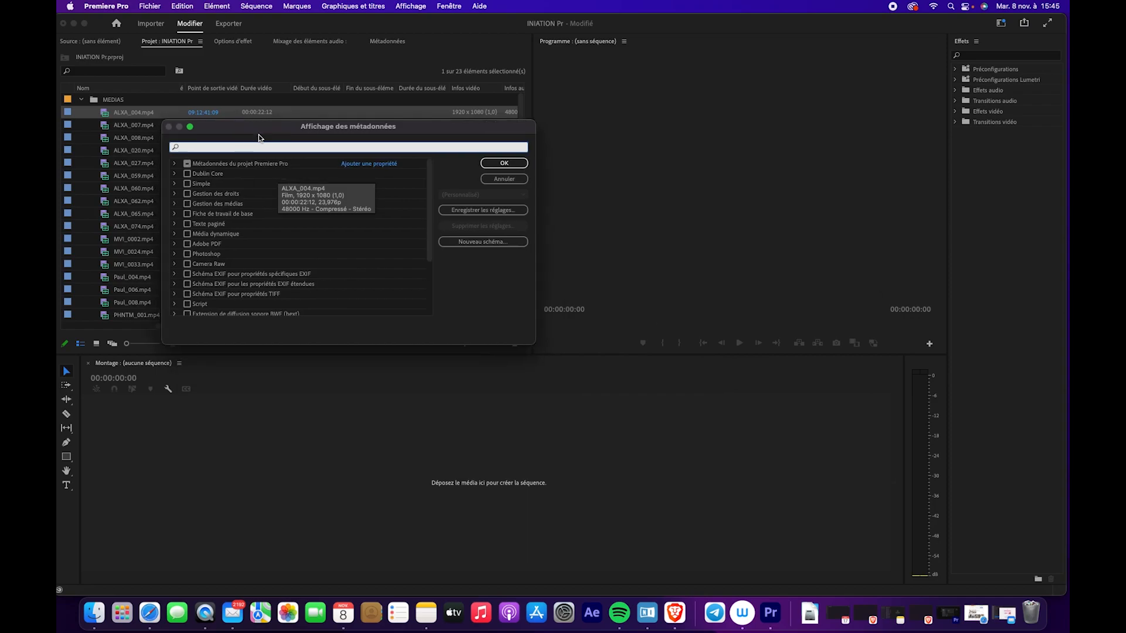
{"action": "left_click", "coordinate": [174, 165]}
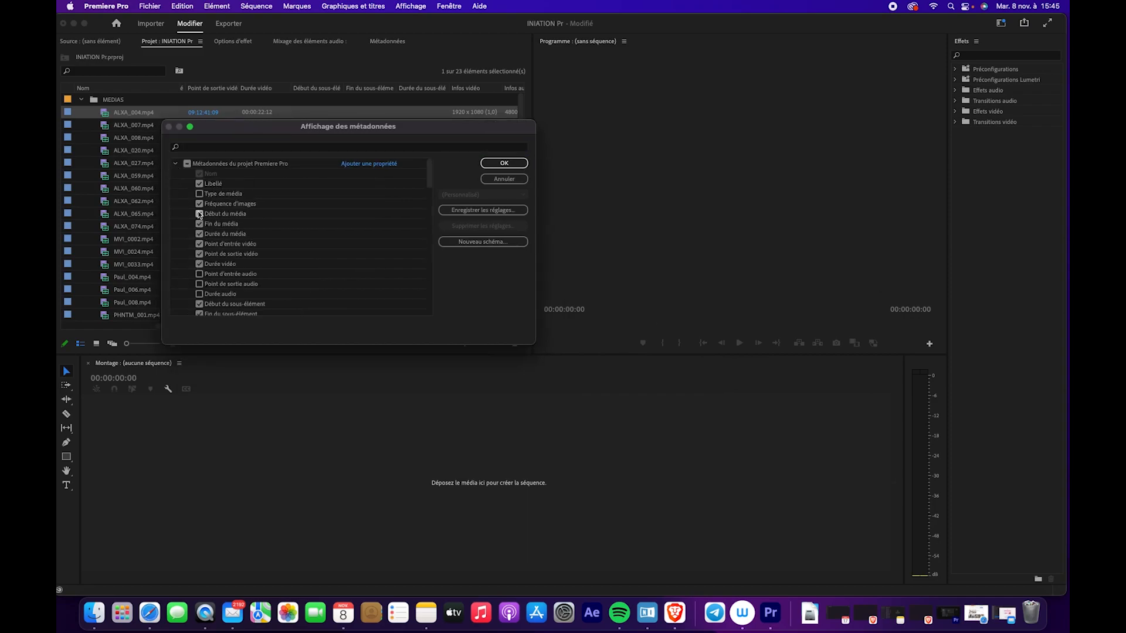
{"action": "left_click_drag", "start_coordinate": [264, 130], "coordinate": [640, 169]}
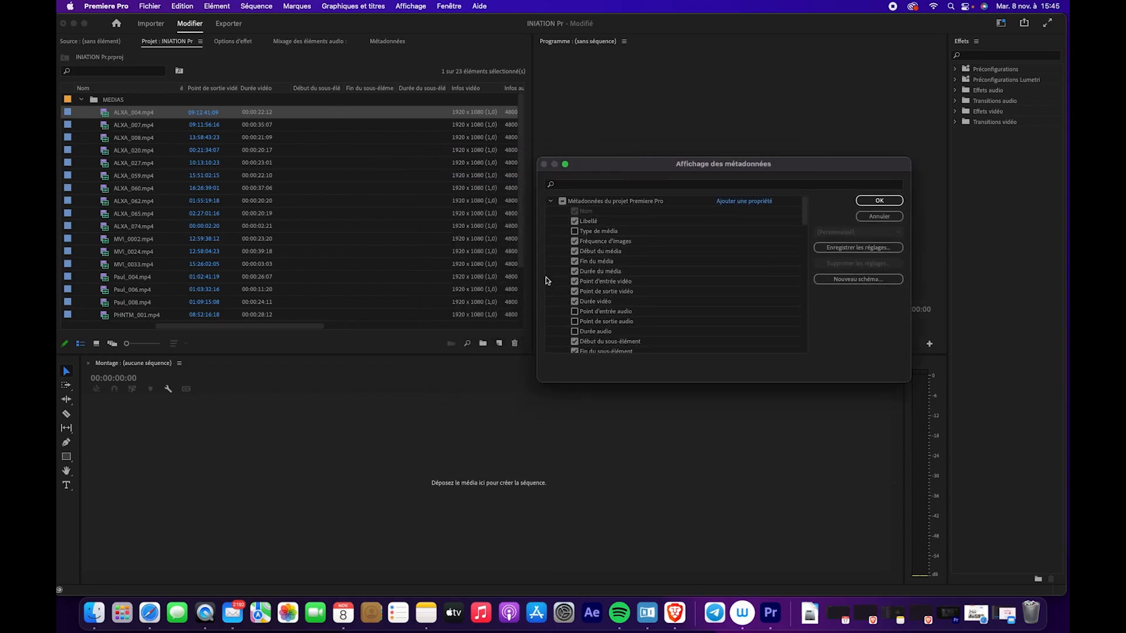
- Disable the properties Début, Fin and Durée du média, Point d'entrée and Point de sortie vidéo, and Début, Fin and Durée du sous-élément
{"action": "left_click", "coordinate": [574, 341]}
{"action": "left_click", "coordinate": [575, 351]}
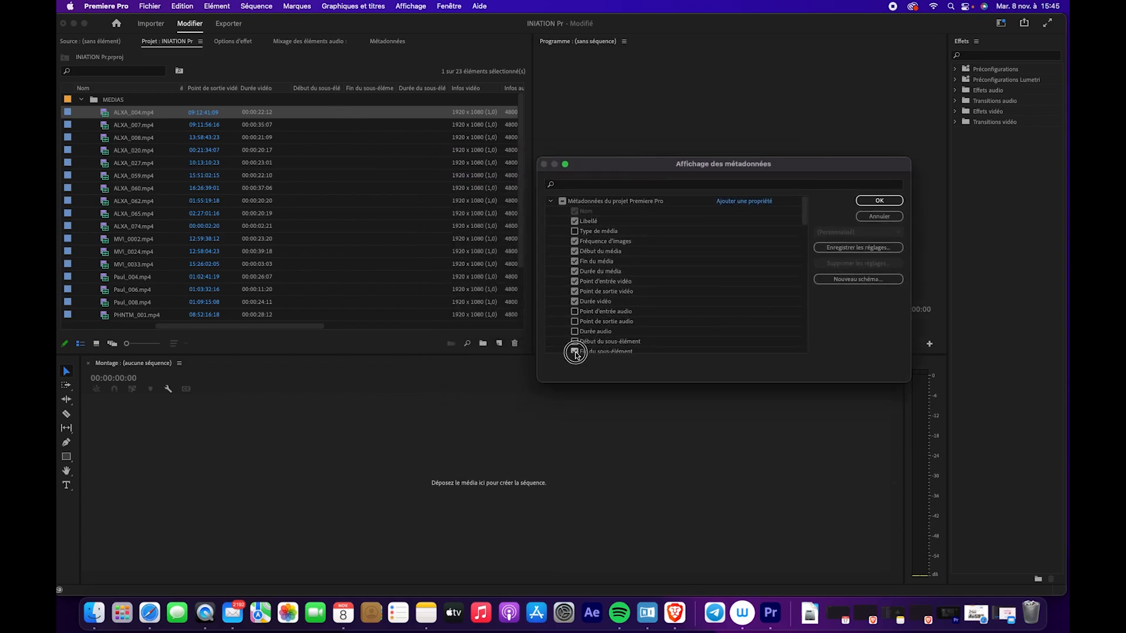
{"action": "left_click", "coordinate": [574, 291]}
{"action": "left_click", "coordinate": [575, 281]}
{"action": "left_click", "coordinate": [575, 271]}
{"action": "left_click", "coordinate": [575, 262]}
{"action": "left_click", "coordinate": [574, 251]}
{"action": "scroll", "coordinate": [693, 233], "scroll_direction": "down", "scroll_amount": 1}
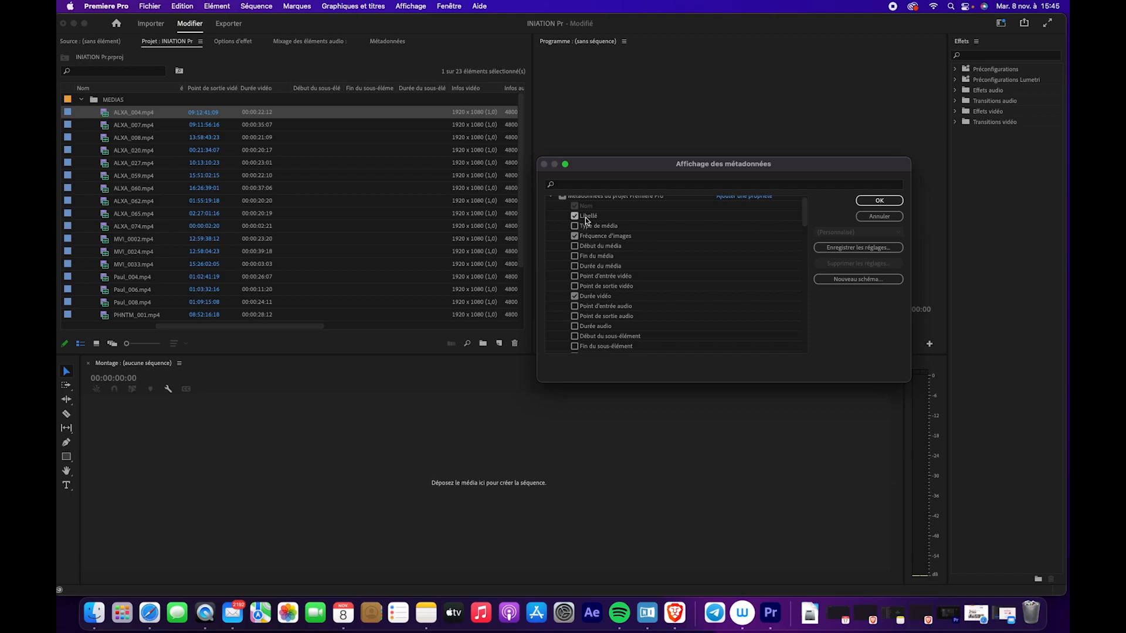
{"action": "left_click_drag", "start_coordinate": [806, 218], "coordinate": [808, 245]}
{"action": "left_click", "coordinate": [575, 235]}
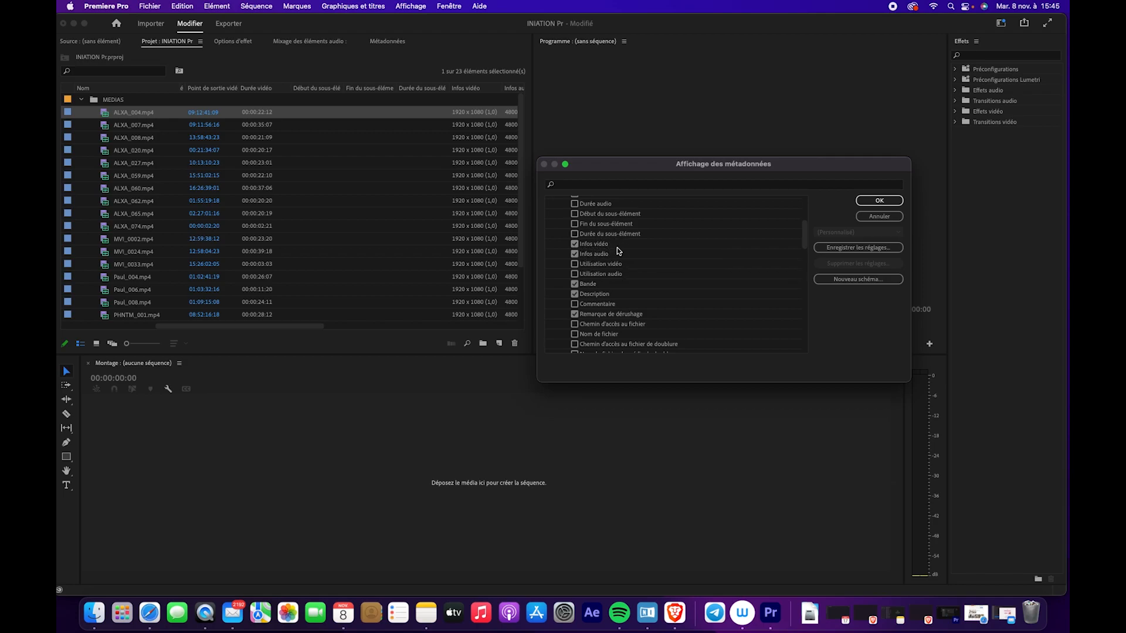
- Disable the properties Bande, Description, Remarque de dérushage, Réglages d'acquisition, Etat, Scène, Plan, Bon(ne) and Masquer
{"action": "left_click", "coordinate": [573, 295]}
{"action": "left_click", "coordinate": [575, 314]}
{"action": "left_click_drag", "start_coordinate": [805, 241], "coordinate": [803, 259]}
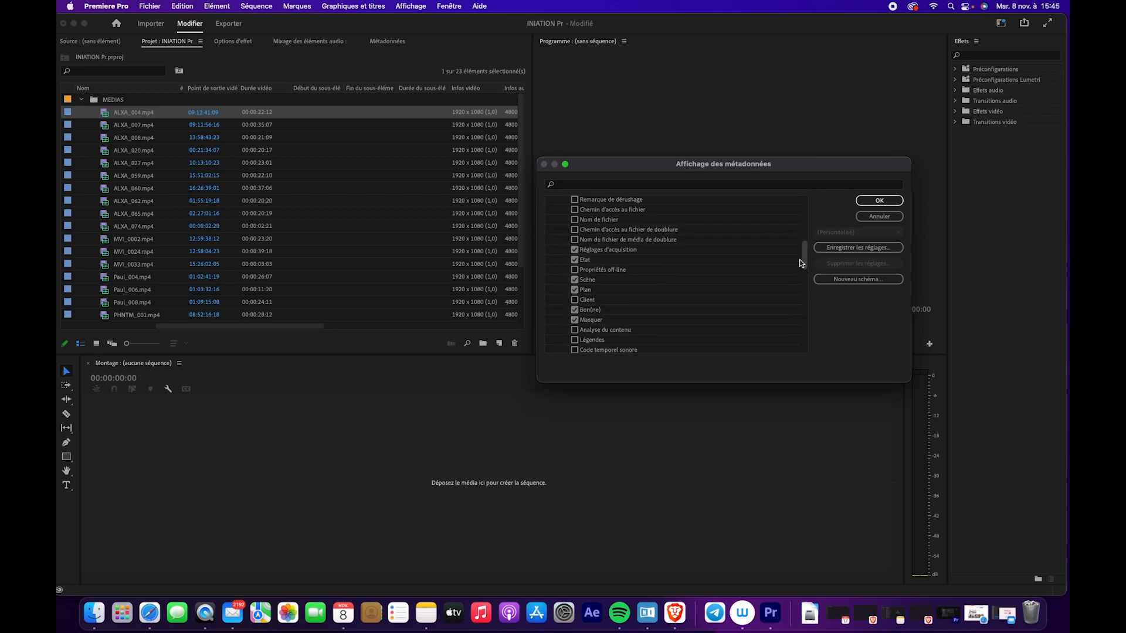
{"action": "left_click", "coordinate": [575, 250]}
{"action": "left_click", "coordinate": [575, 280]}
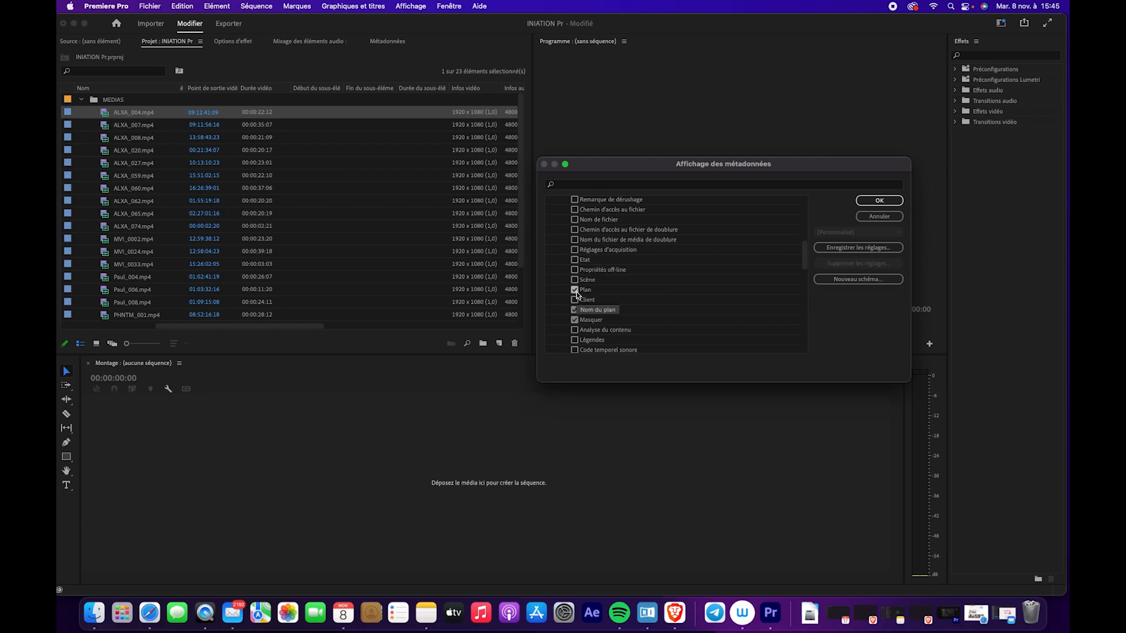
{"action": "left_click", "coordinate": [575, 290]}
{"action": "left_click", "coordinate": [574, 309]}
{"action": "left_click", "coordinate": [575, 320]}
- Save the metadata display settings as a preset named infos prio and apply them to the project columns
{"action": "left_click_drag", "start_coordinate": [801, 260], "coordinate": [810, 205]}
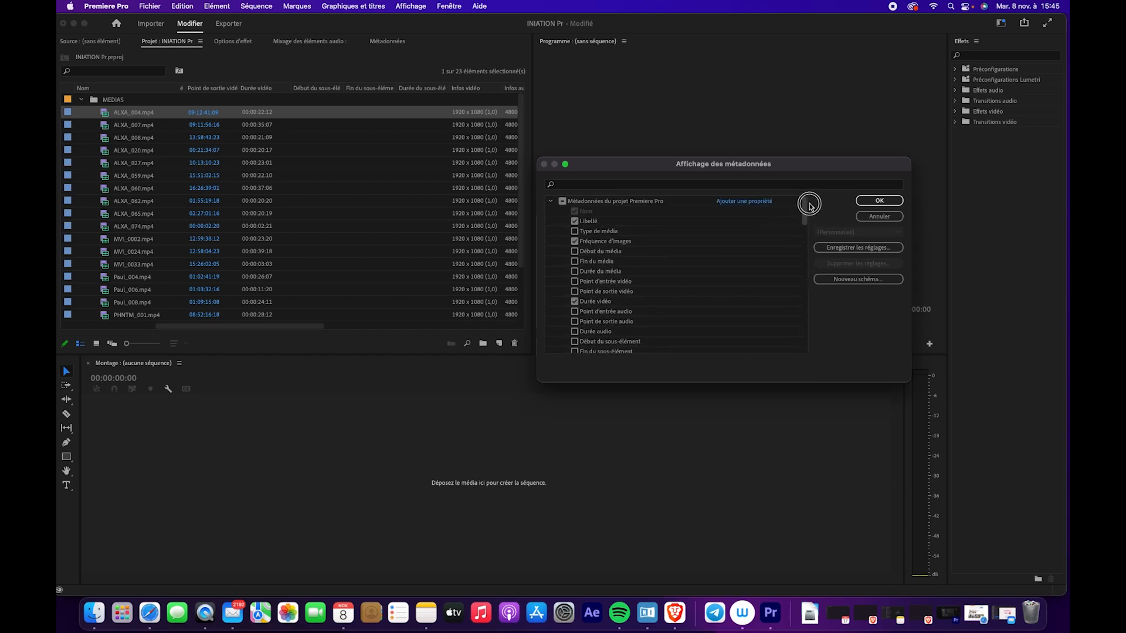
{"action": "left_click", "coordinate": [857, 251]}
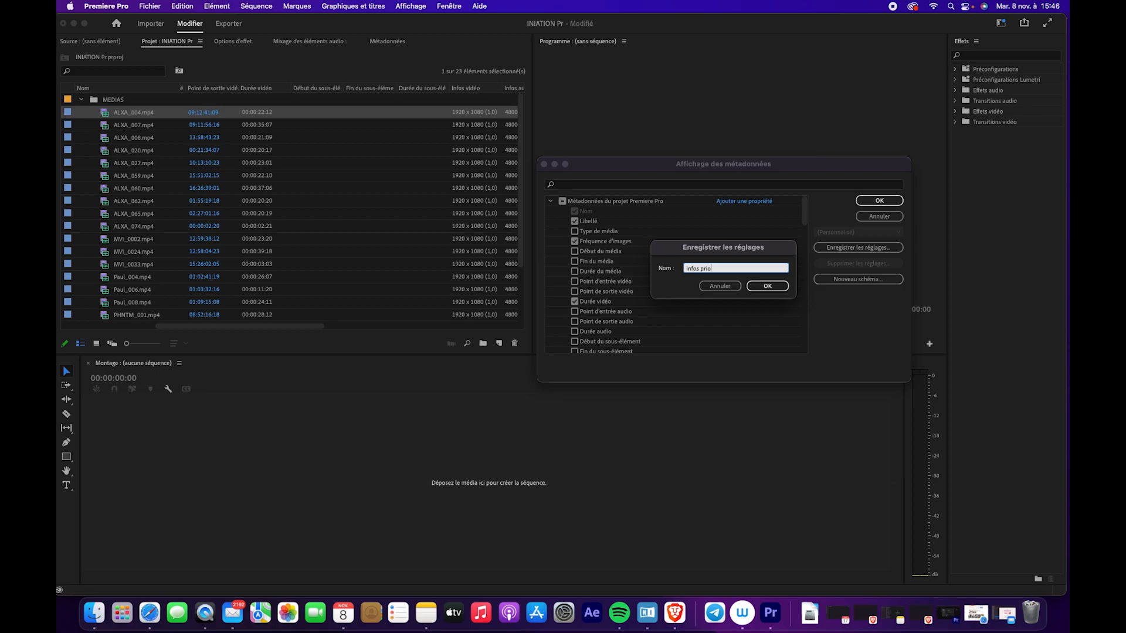
{"action": "key", "text": "Return"}
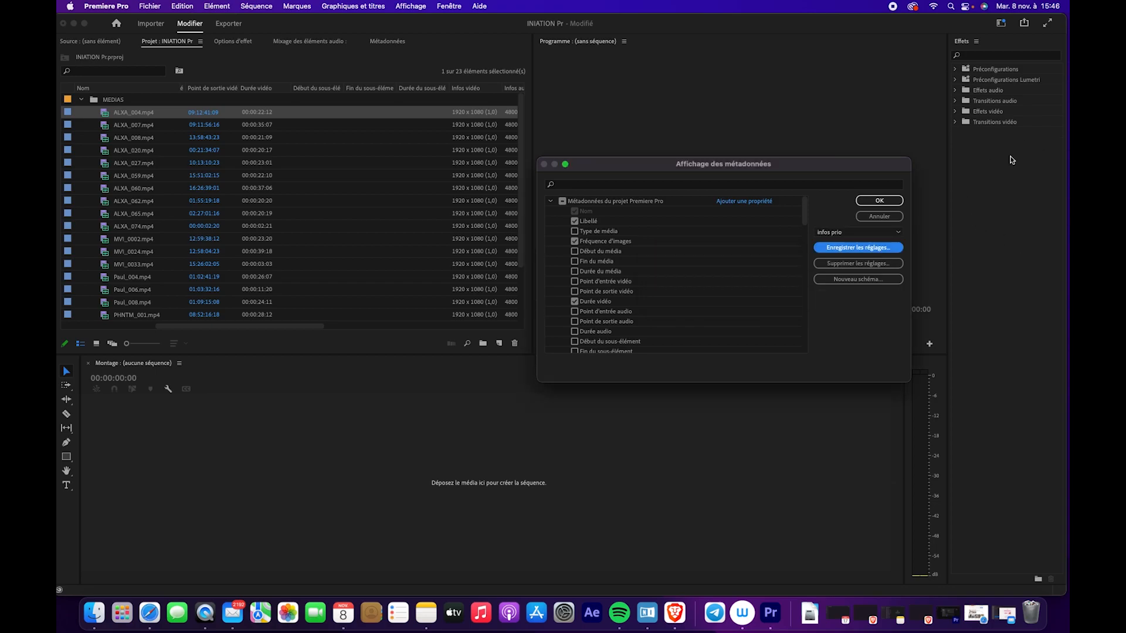
{"action": "left_click", "coordinate": [874, 202]}
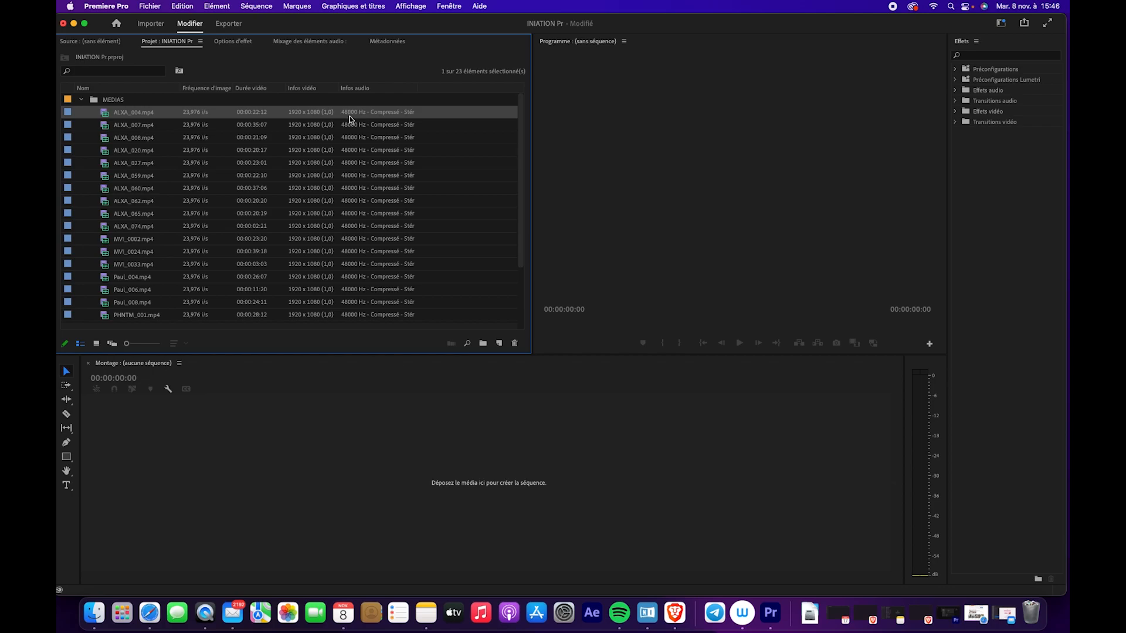
- Widen the Infos audio column and collapse the MEDIAS bin
{"action": "left_click", "coordinate": [414, 89]}
{"action": "left_click_drag", "start_coordinate": [414, 90], "coordinate": [463, 89]}
{"action": "left_click", "coordinate": [81, 99]}
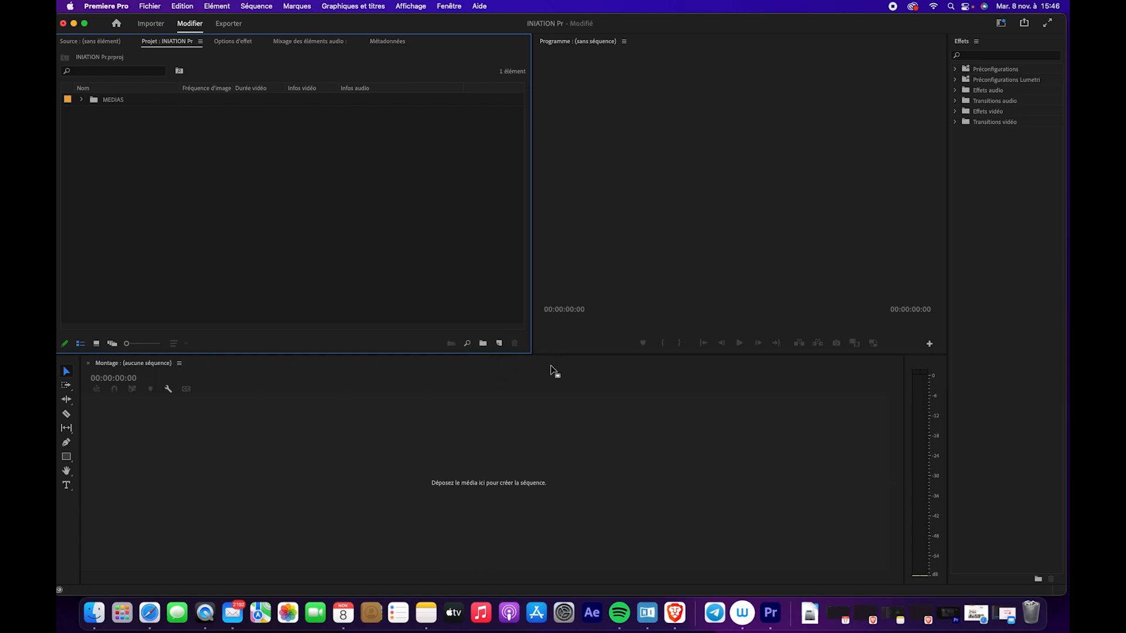
- Start a new sequence using the Digital SLR preset DSLR 1080p24
{"action": "left_click", "coordinate": [500, 344]}
{"action": "left_click", "coordinate": [516, 373]}
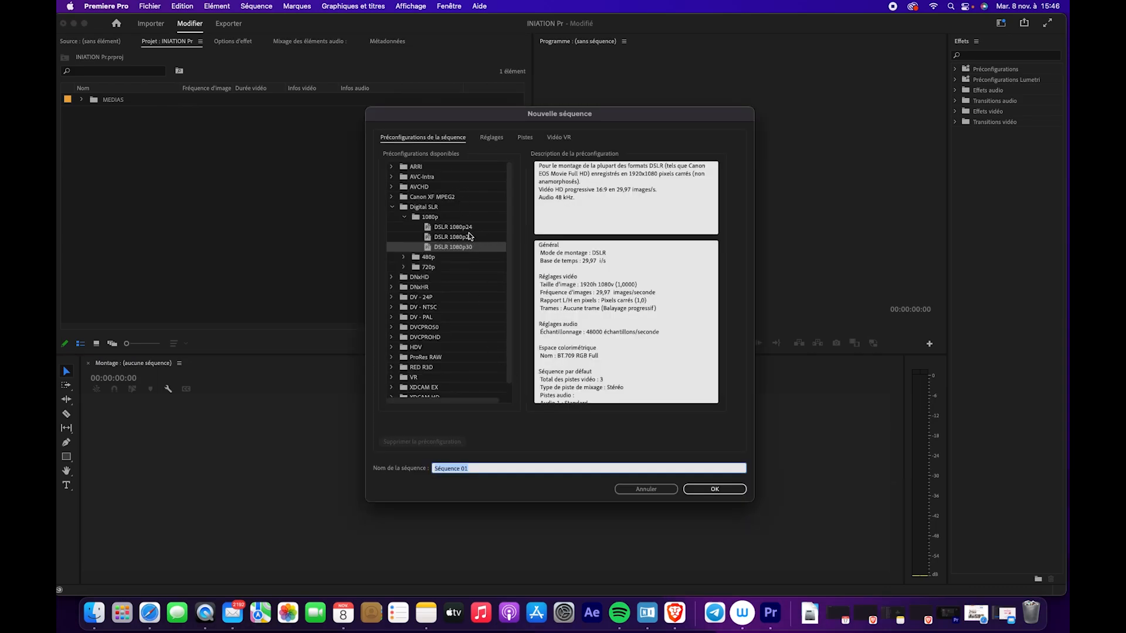
{"action": "left_click", "coordinate": [452, 228]}
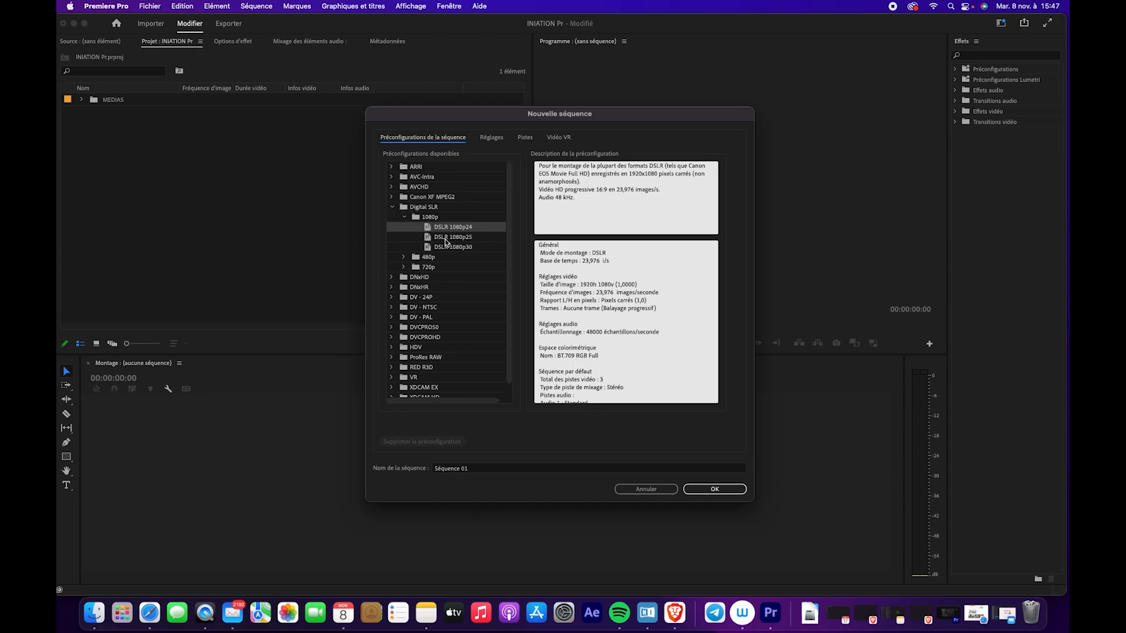
- Review the new sequence's settings, checking the time base, pixel aspect ratio, fields and working colour space options
{"action": "left_click", "coordinate": [496, 140]}
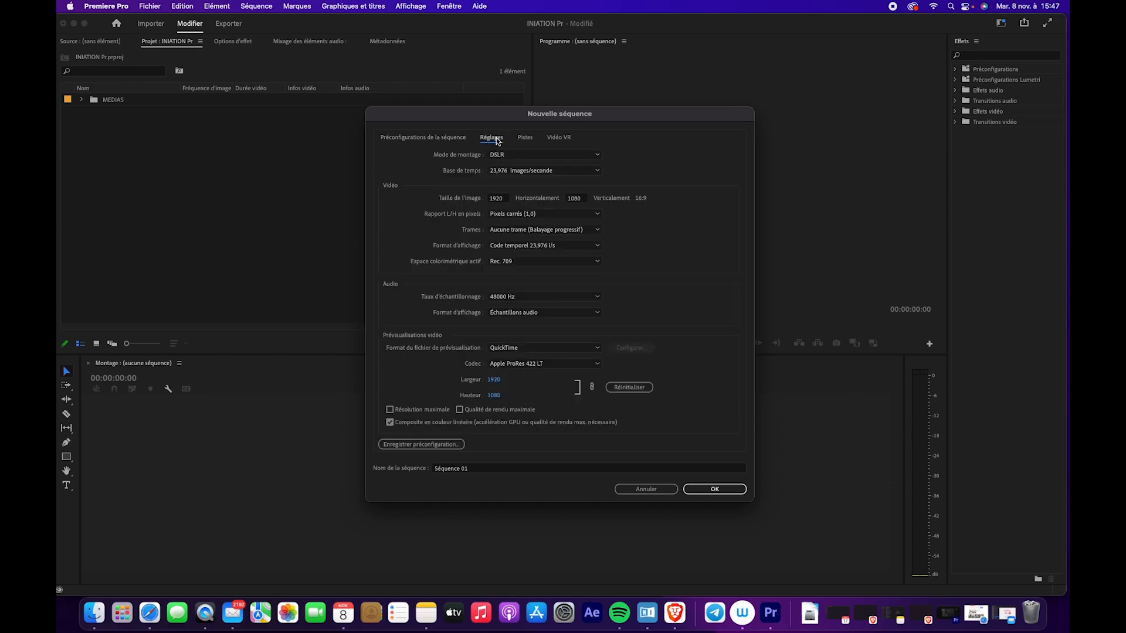
{"action": "left_click", "coordinate": [437, 138]}
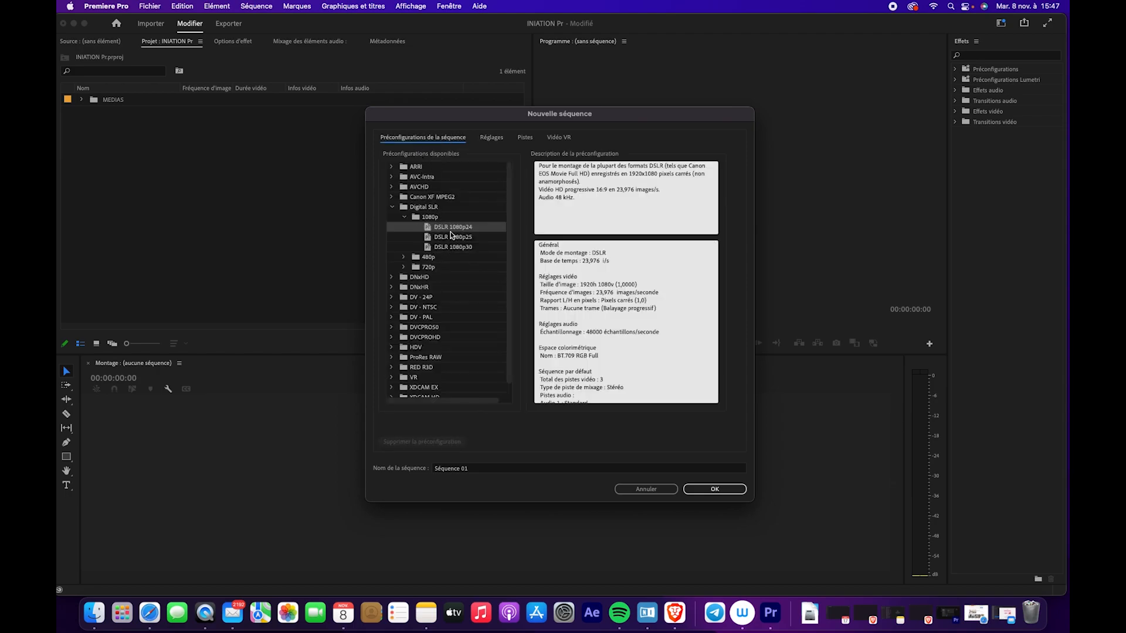
{"action": "left_click", "coordinate": [491, 137]}
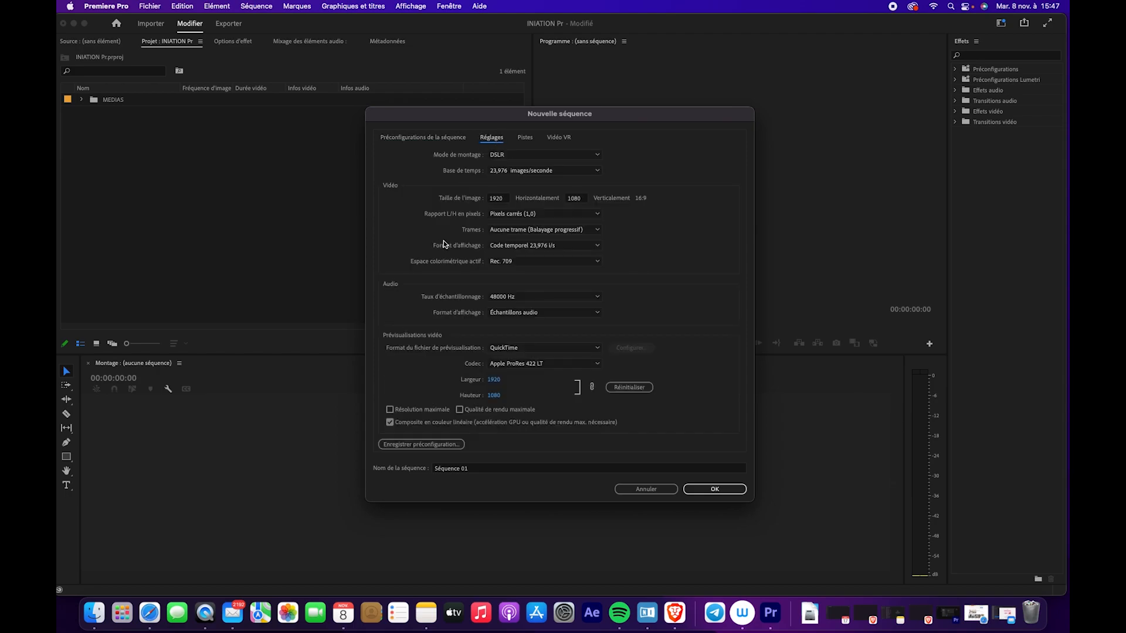
{"action": "left_click", "coordinate": [519, 172]}
{"action": "left_click", "coordinate": [518, 228]}
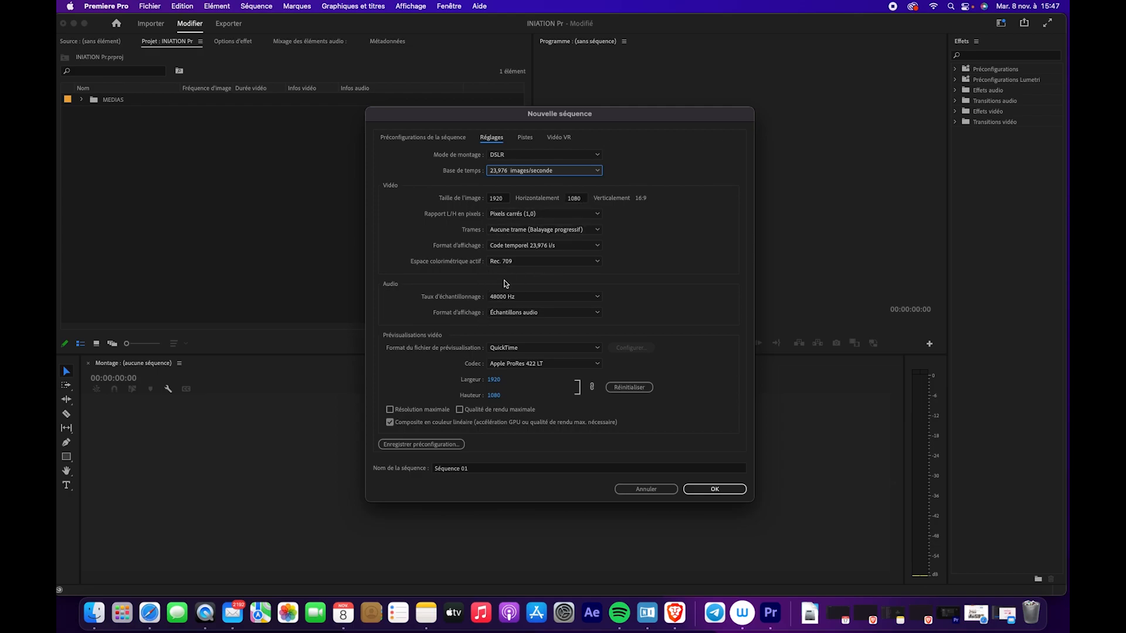
{"action": "left_click", "coordinate": [537, 214]}
{"action": "left_click", "coordinate": [538, 228]}
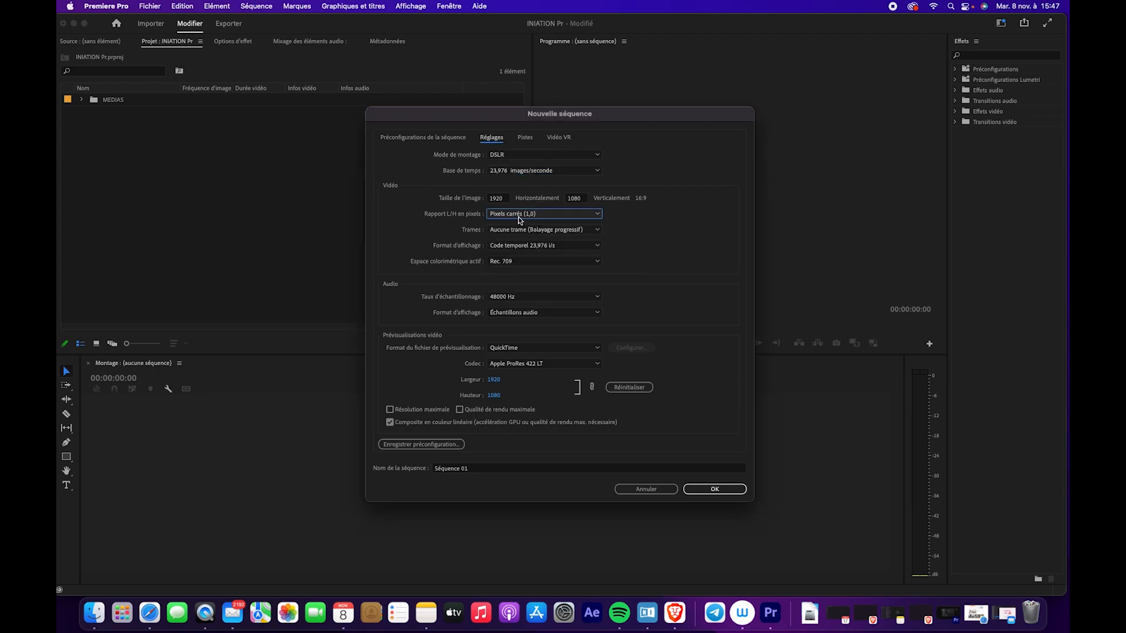
{"action": "left_click", "coordinate": [528, 266]}
{"action": "left_click", "coordinate": [513, 269]}
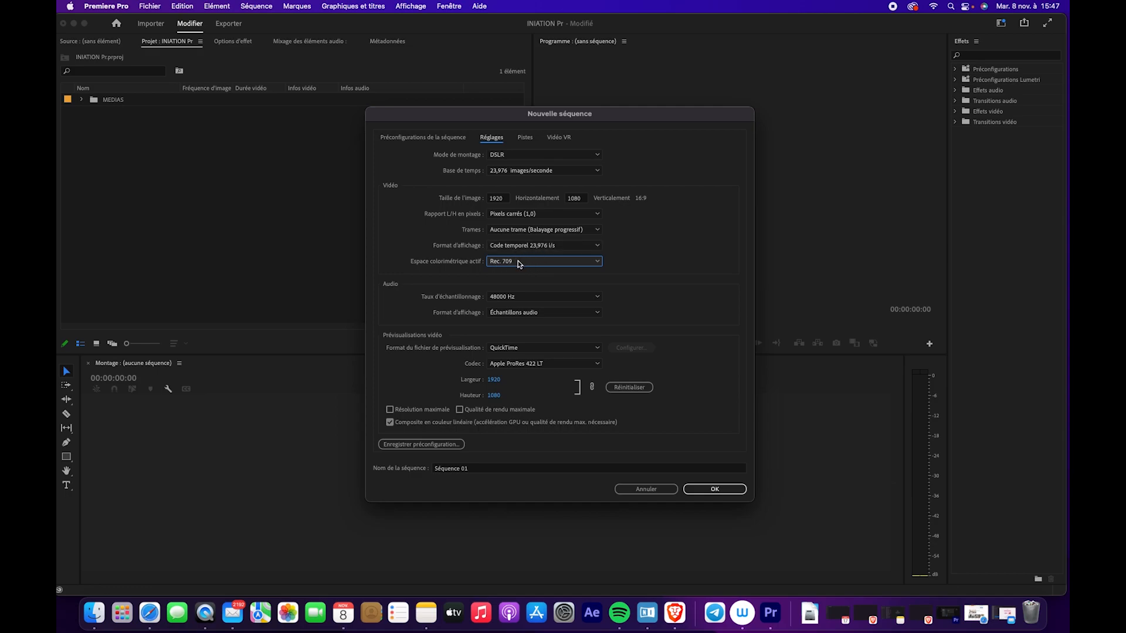
{"action": "left_click", "coordinate": [520, 234]}
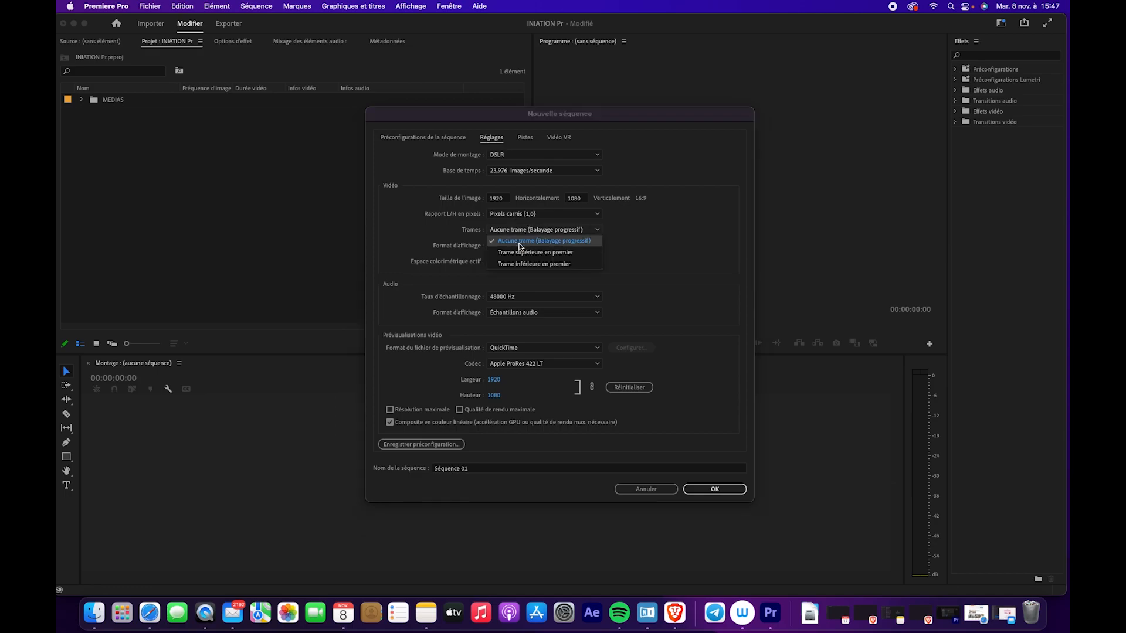
{"action": "left_click", "coordinate": [523, 234]}
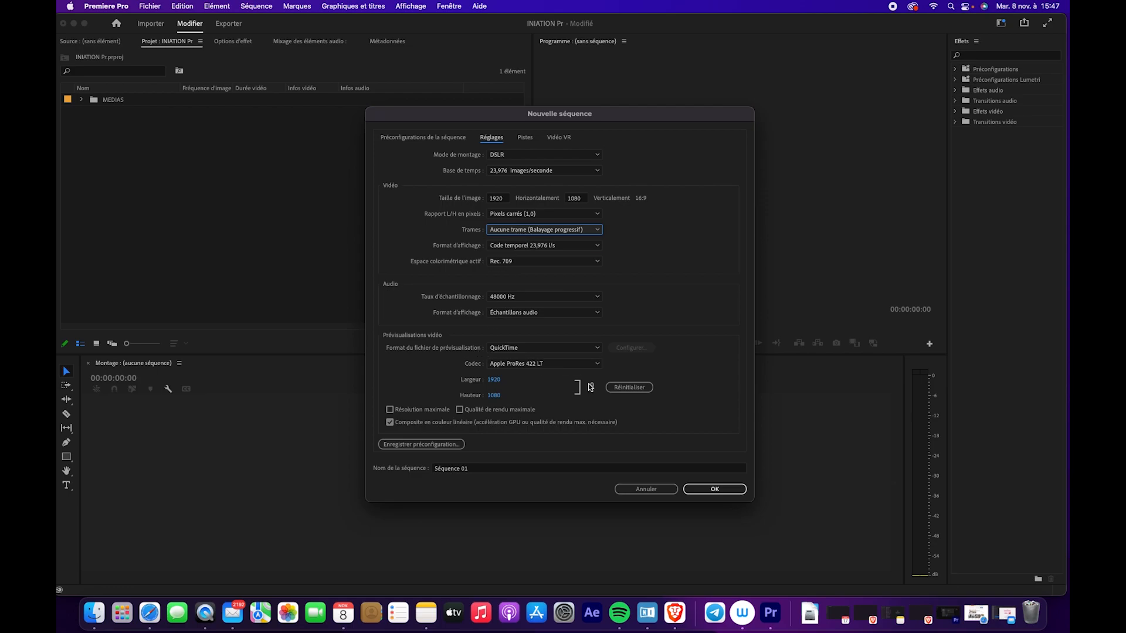
- Name the new sequence DERUSHES and create it
{"action": "left_click", "coordinate": [468, 471]}
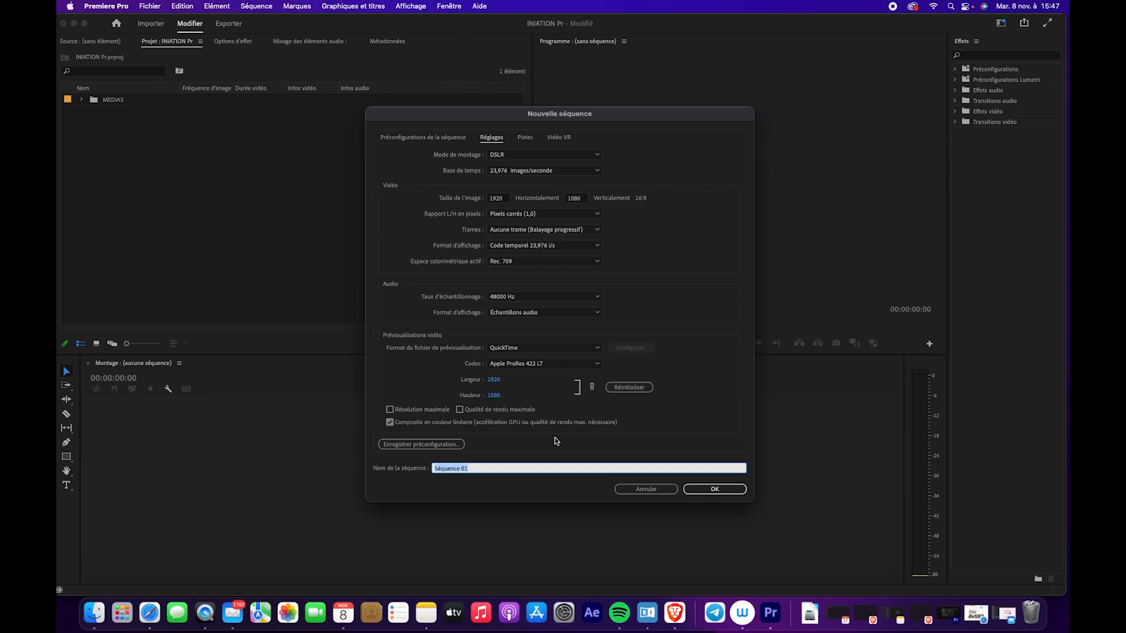
{"action": "type", "text": "DERUSGE"}
{"action": "key", "text": "Return"}
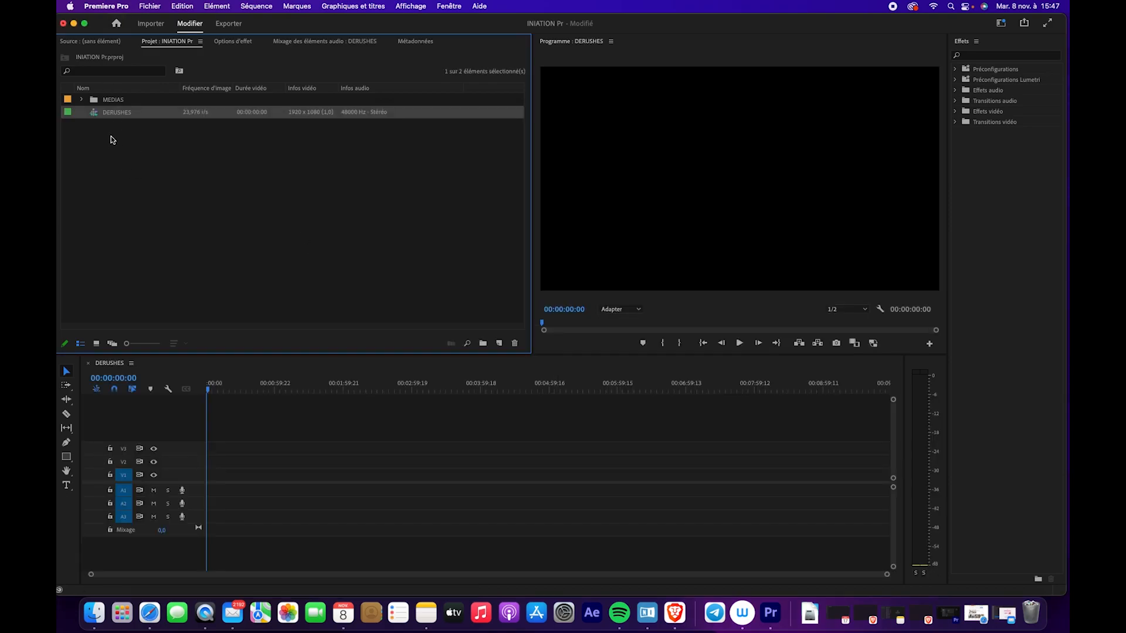
- Open the MEDIAS bin, display its clips as thumbnails and make the bin area taller
{"action": "double_click", "coordinate": [95, 105]}
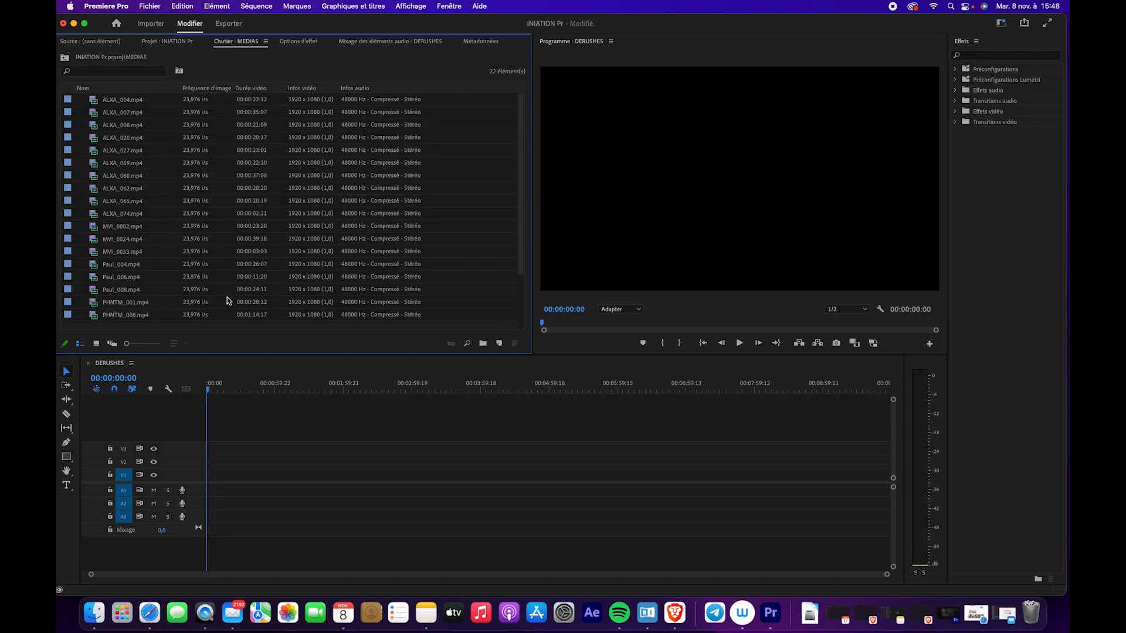
{"action": "left_click", "coordinate": [96, 343]}
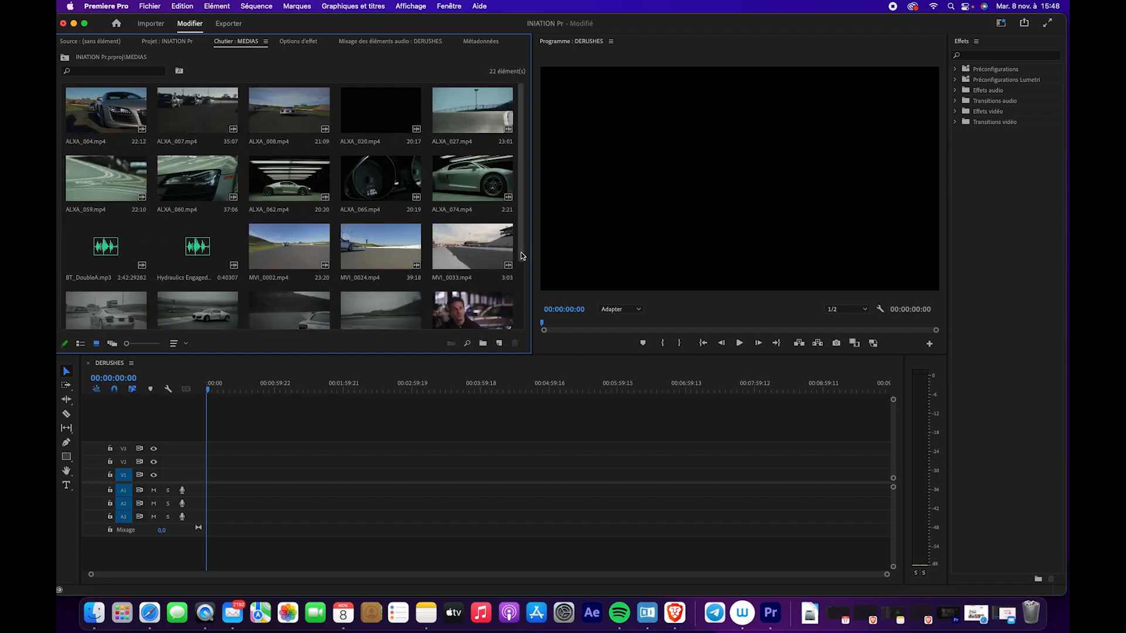
{"action": "left_click_drag", "start_coordinate": [521, 252], "coordinate": [520, 314]}
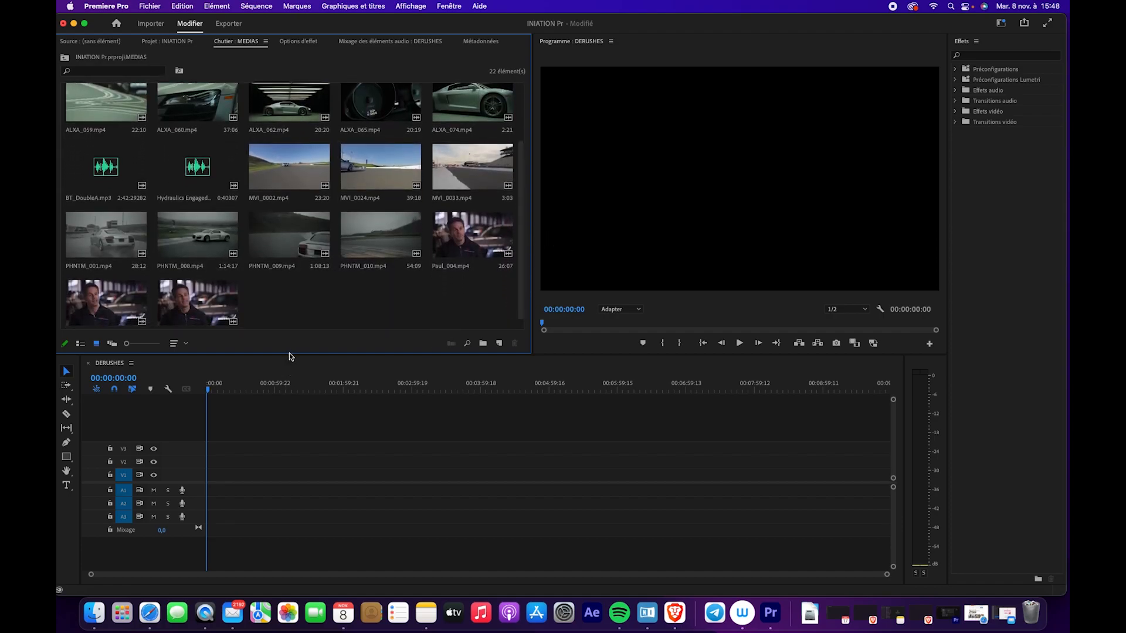
{"action": "left_click_drag", "start_coordinate": [289, 355], "coordinate": [284, 416]}
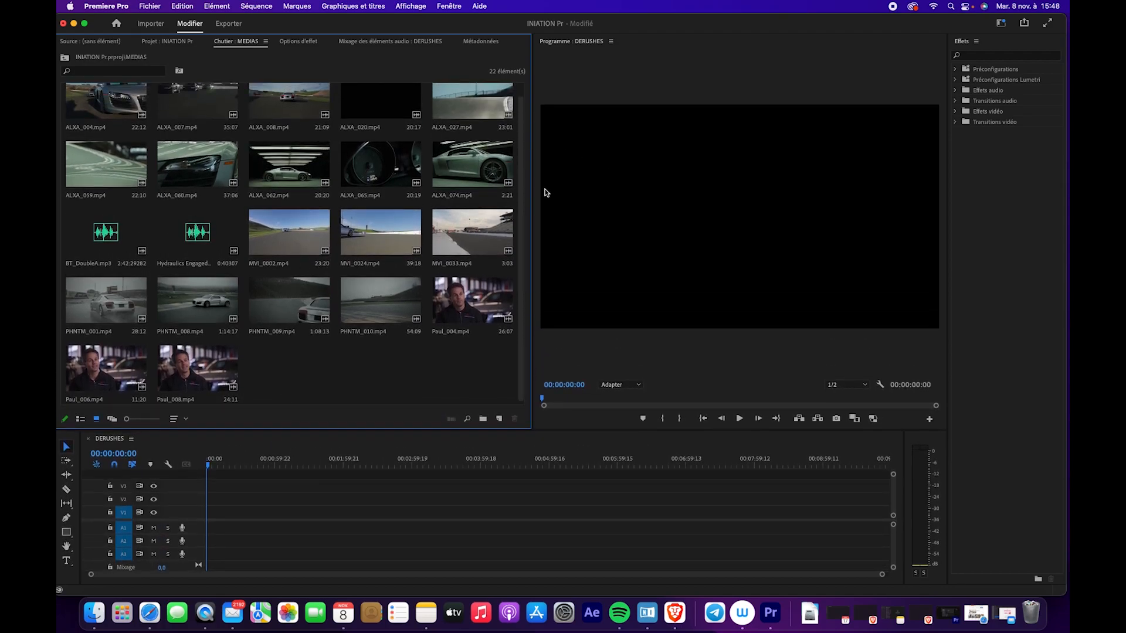
{"action": "scroll", "coordinate": [521, 176], "scroll_direction": "up", "scroll_amount": 2}
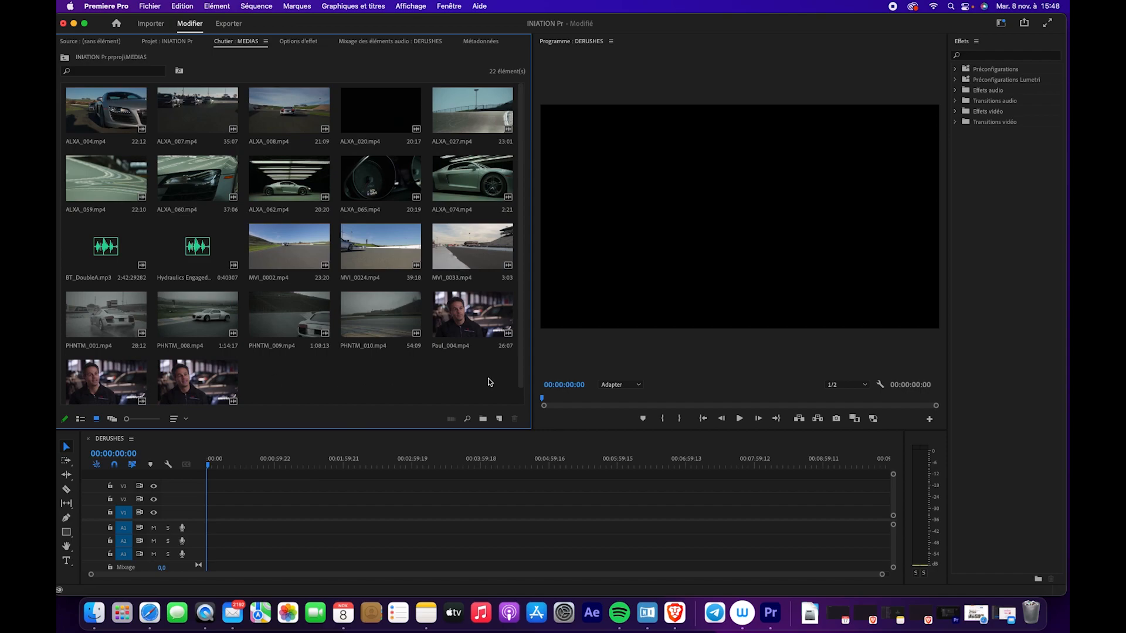
- Create a bin named SON inside MEDIAS and move the Hydraulics Engaged audio clip into it
{"action": "left_click", "coordinate": [481, 419]}
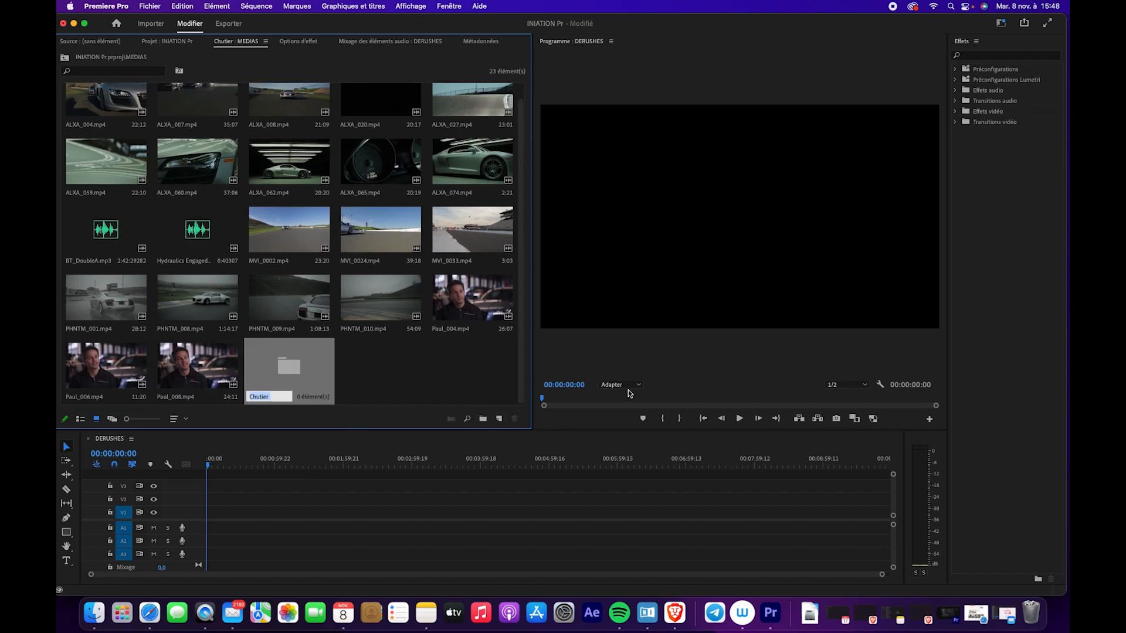
{"action": "type", "text": "SON"}
{"action": "key", "text": "Tab"}
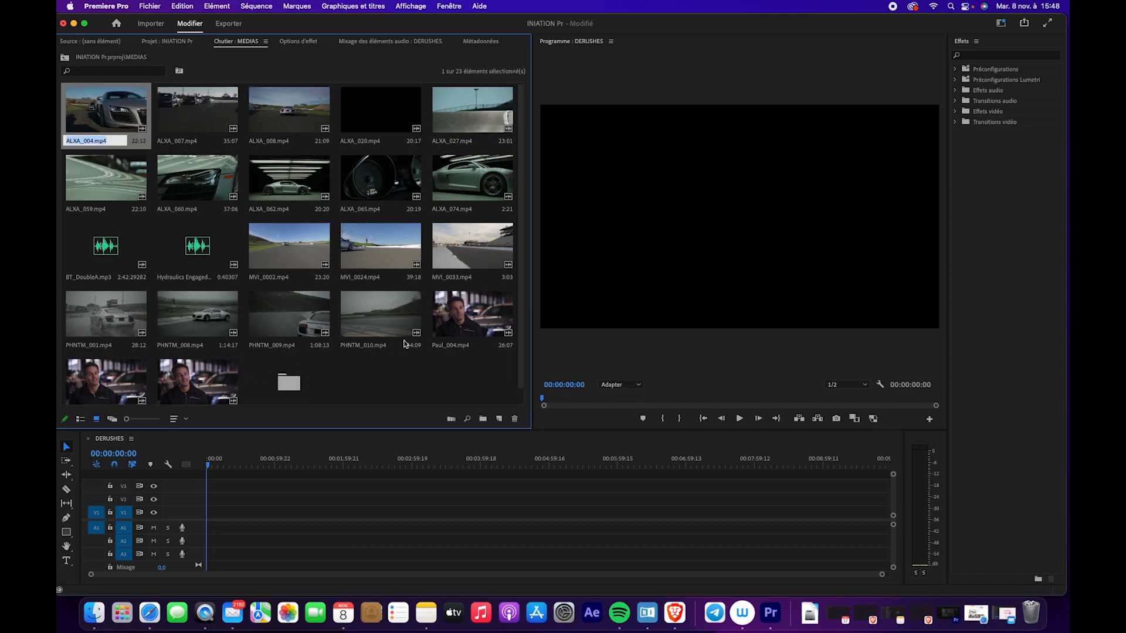
{"action": "left_click_drag", "start_coordinate": [198, 254], "coordinate": [288, 382]}
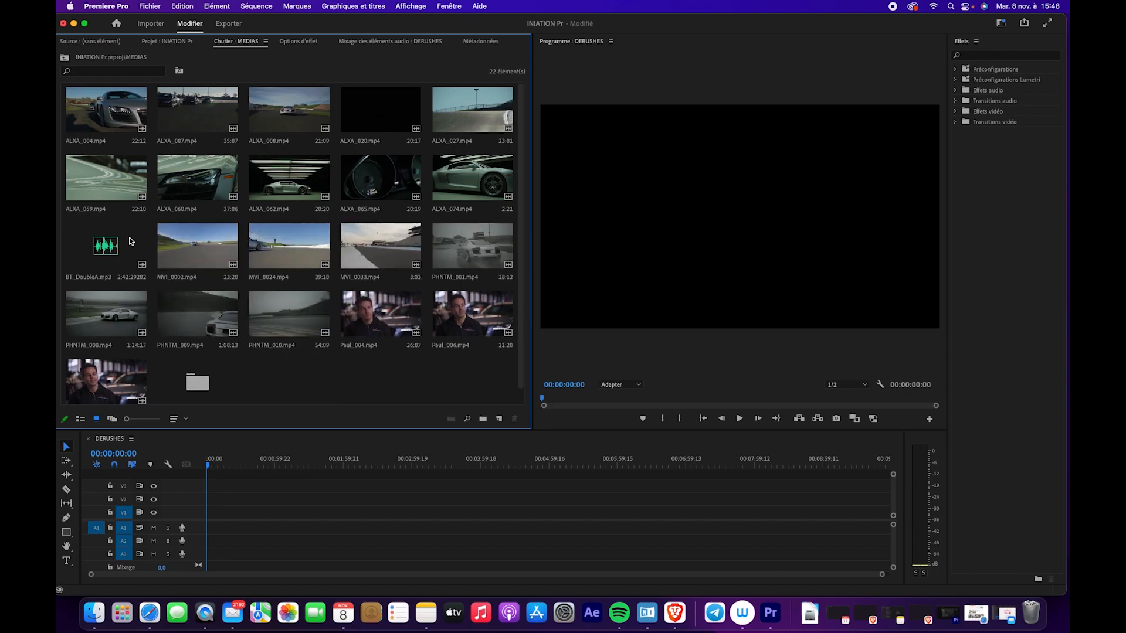
- Show the MEDIAS bin in freeform view with smaller thumbnails and reposition BT_DoubleA.mp3 and the SON bin freely
{"action": "left_click", "coordinate": [112, 419]}
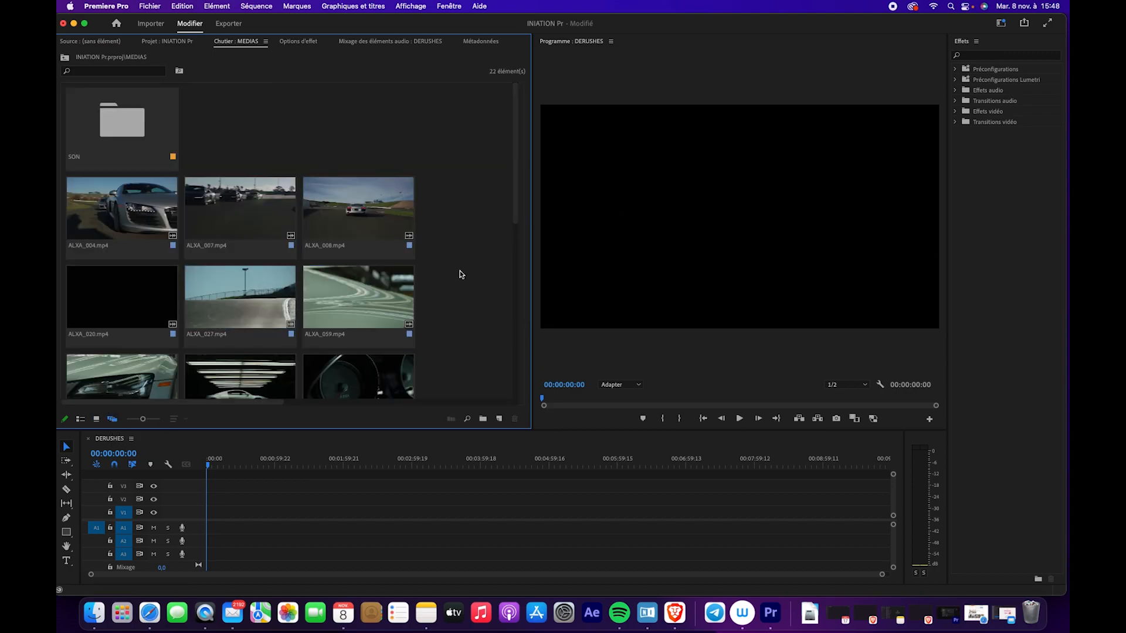
{"action": "left_click_drag", "start_coordinate": [142, 418], "coordinate": [131, 420]}
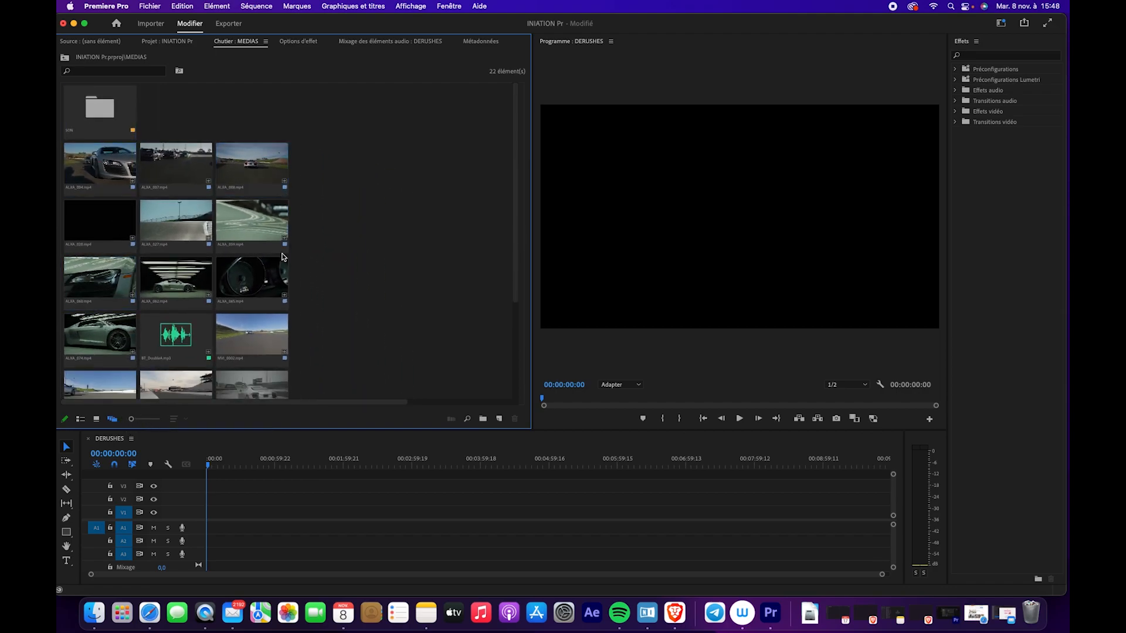
{"action": "left_click_drag", "start_coordinate": [176, 335], "coordinate": [218, 109]}
{"action": "left_click_drag", "start_coordinate": [93, 116], "coordinate": [208, 109]}
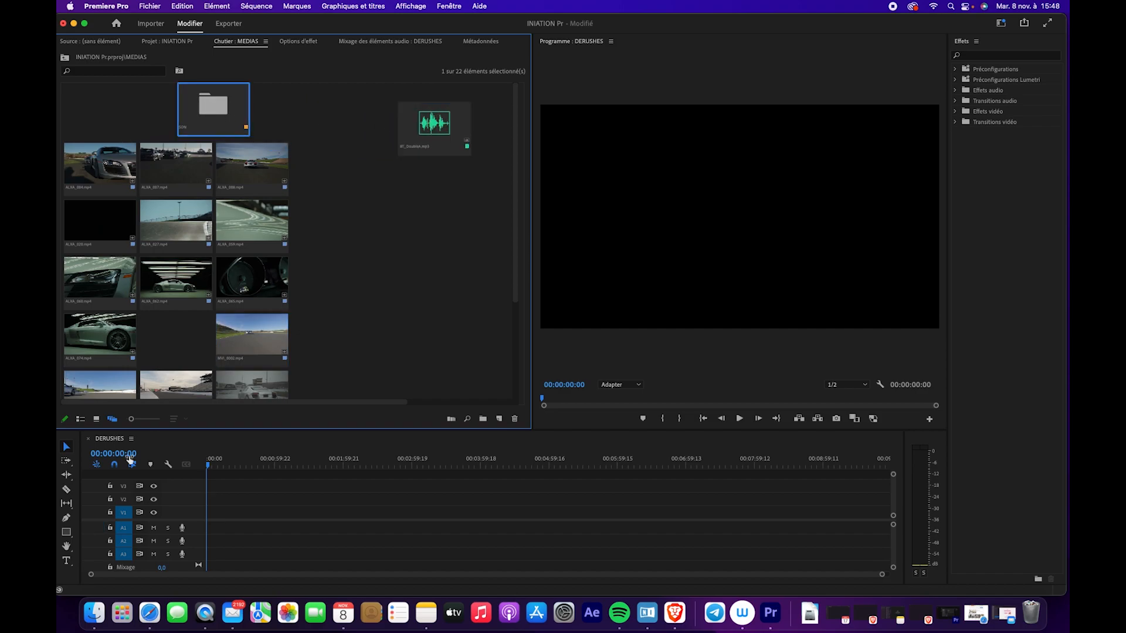
- Return the MEDIAS bin to list view and move BT_DoubleA.mp3 into the SON bin
{"action": "left_click", "coordinate": [96, 419]}
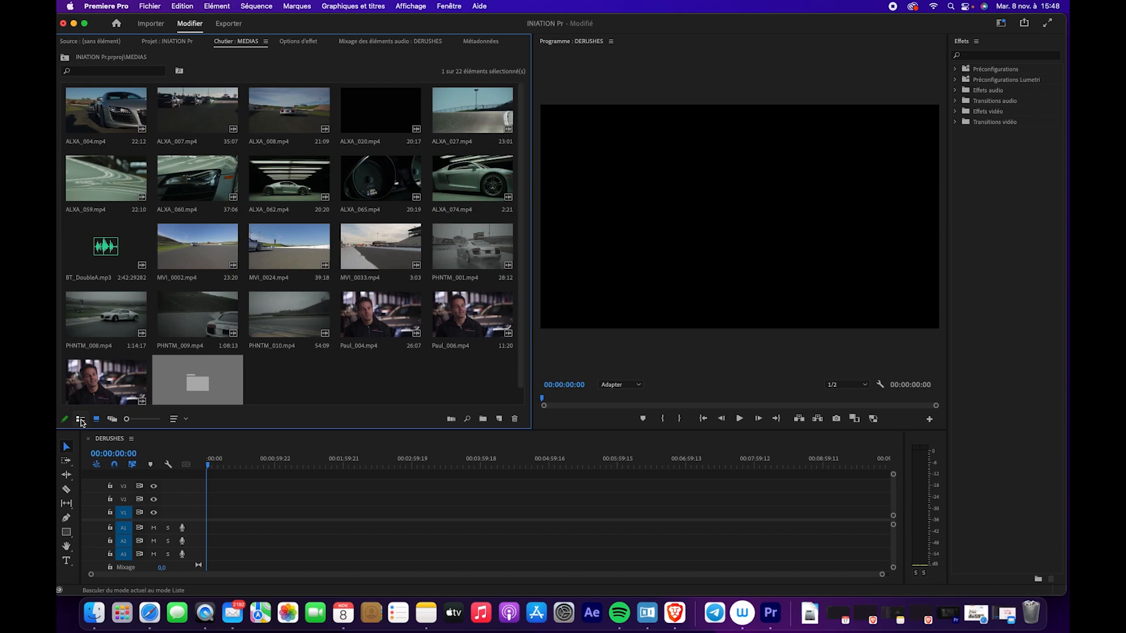
{"action": "left_click", "coordinate": [81, 419]}
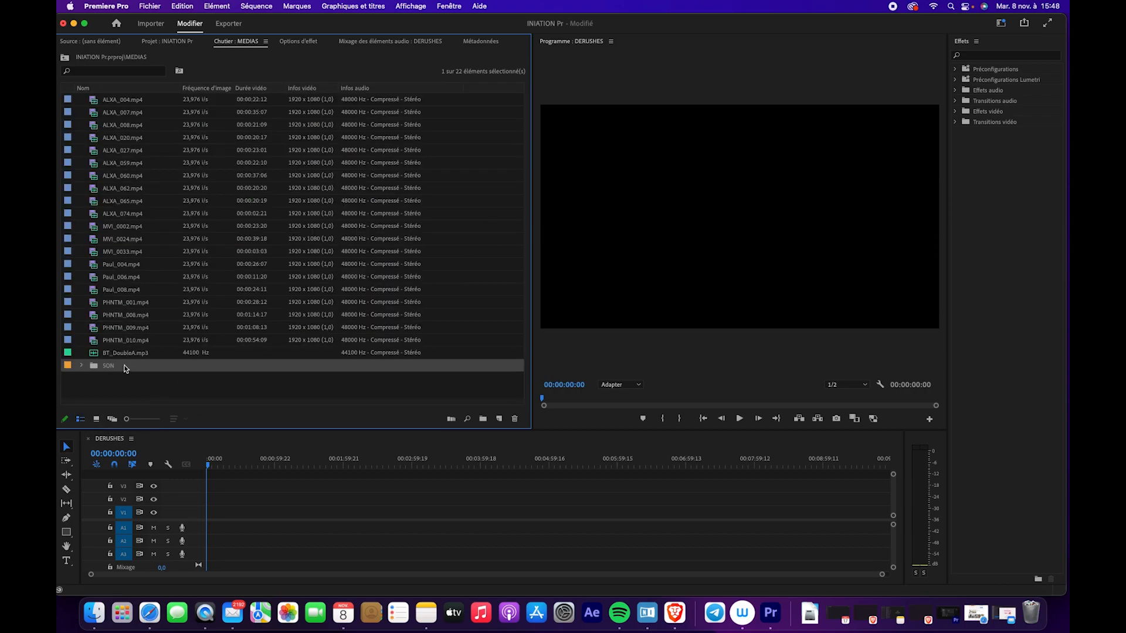
{"action": "left_click_drag", "start_coordinate": [117, 361], "coordinate": [115, 355]}
{"action": "left_click", "coordinate": [94, 381]}
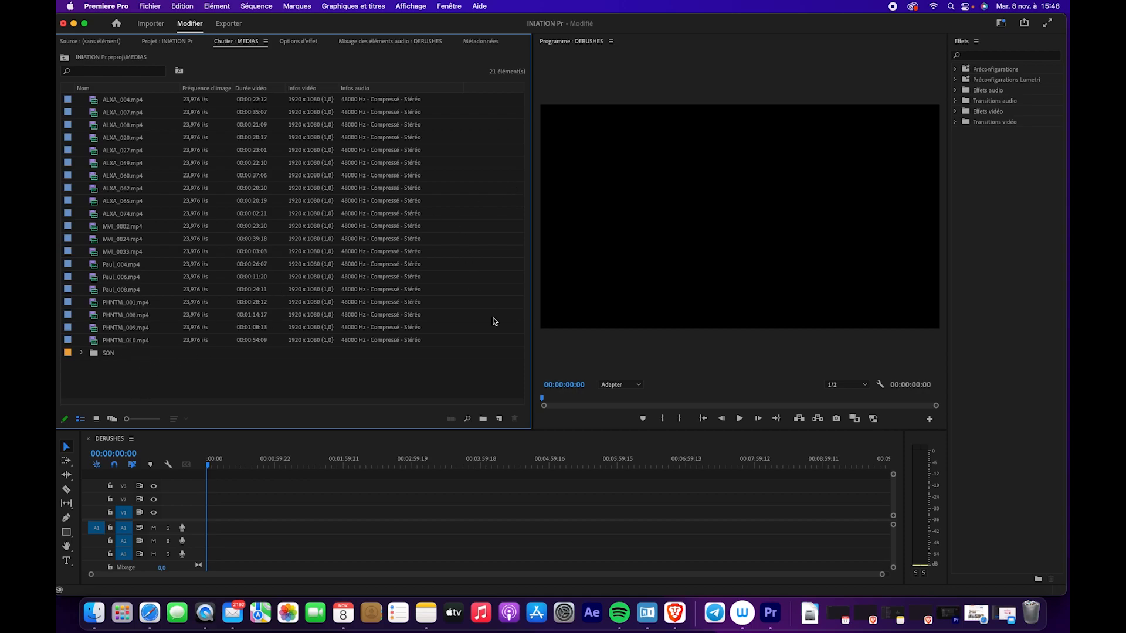
- Create a bin named PHANTOM, move the clips PHNTM_001 through PHNTM_010 into it and collapse it
{"action": "left_click", "coordinate": [482, 419]}
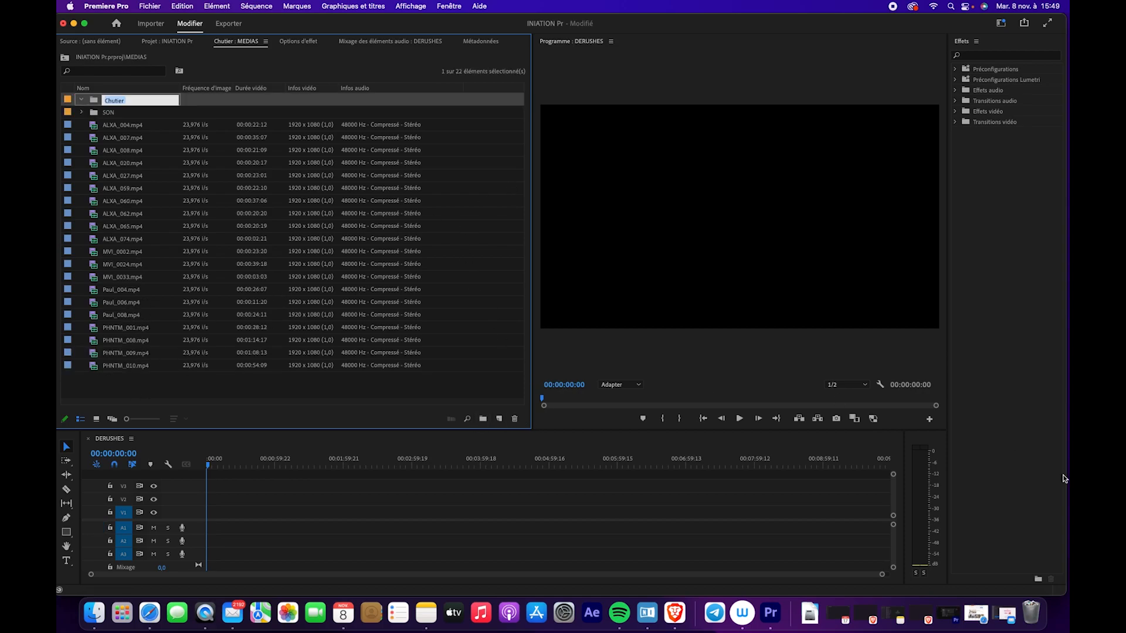
{"action": "type", "text": "PHANTOM"}
{"action": "key", "text": "Tab"}
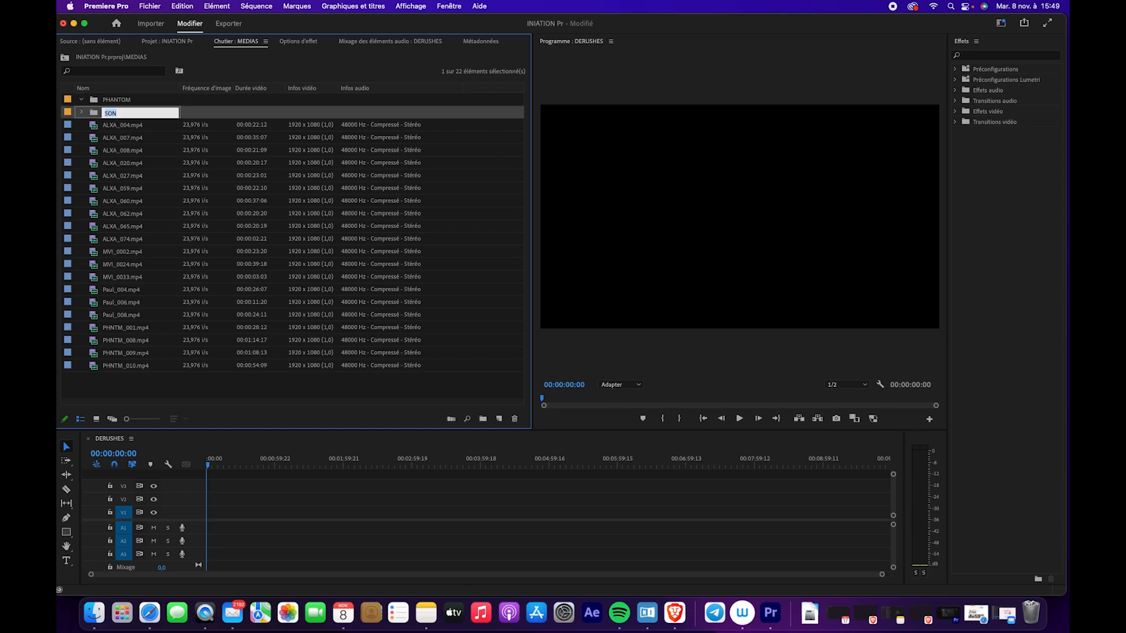
{"action": "left_click", "coordinate": [121, 327]}
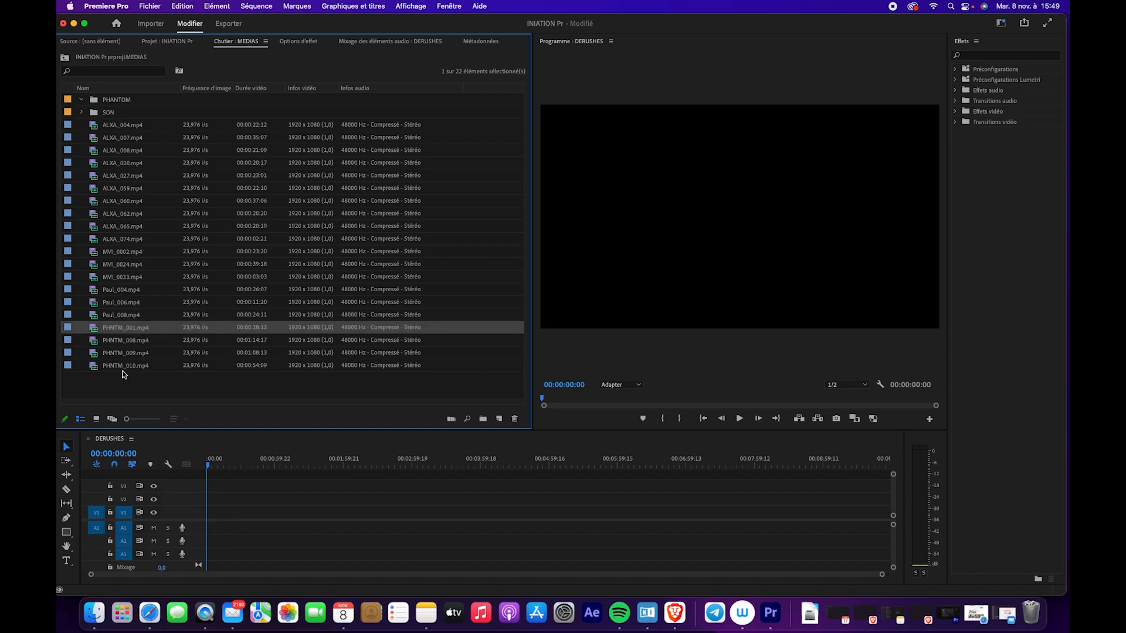
{"action": "left_click", "coordinate": [120, 368], "text": "shift"}
{"action": "left_click_drag", "start_coordinate": [128, 331], "coordinate": [120, 100]}
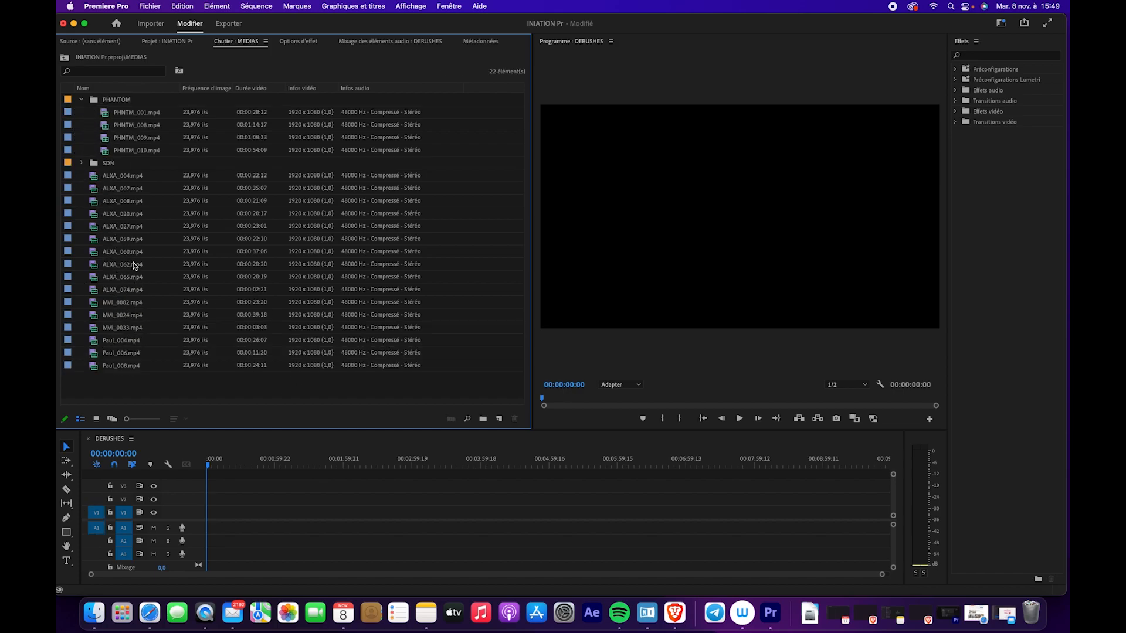
{"action": "left_click", "coordinate": [82, 100]}
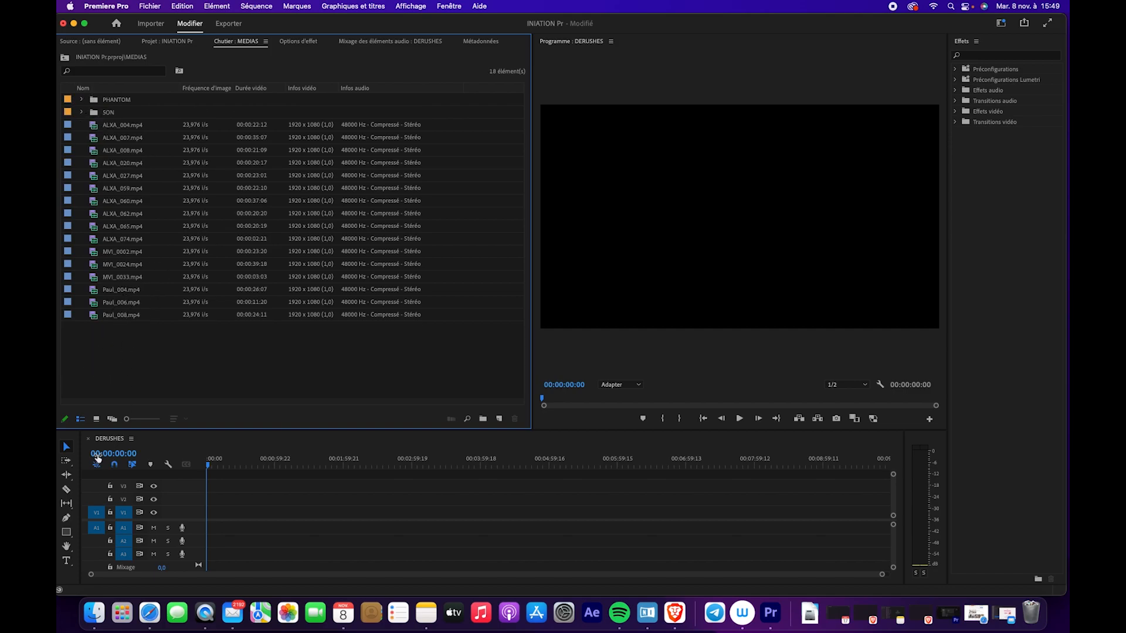
- Create a bin named ITW in MEDIAS and move the three interview clips into it
{"action": "left_click", "coordinate": [482, 419]}
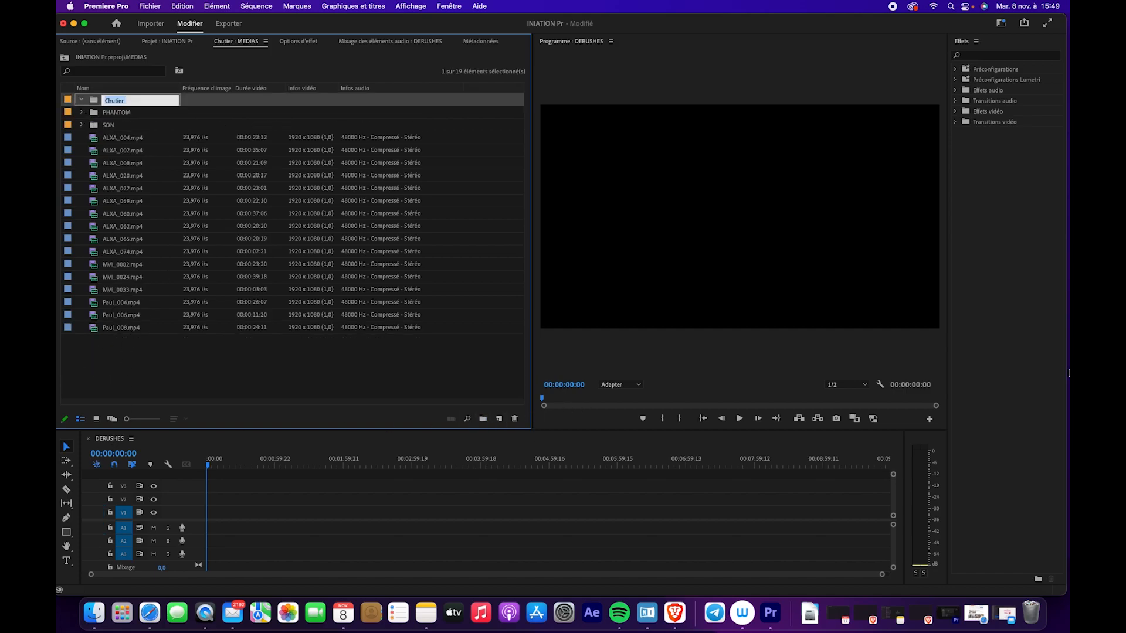
{"action": "type", "text": "ITW"}
{"action": "key", "text": "Tab"}
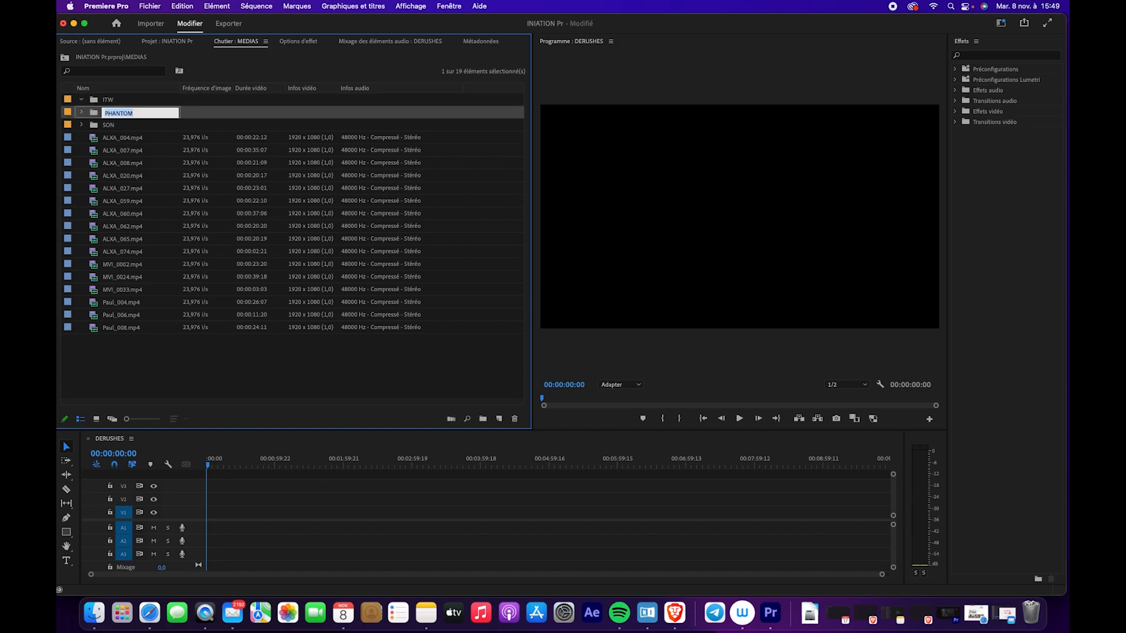
{"action": "left_click", "coordinate": [126, 308]}
{"action": "left_click", "coordinate": [121, 326], "text": "shift"}
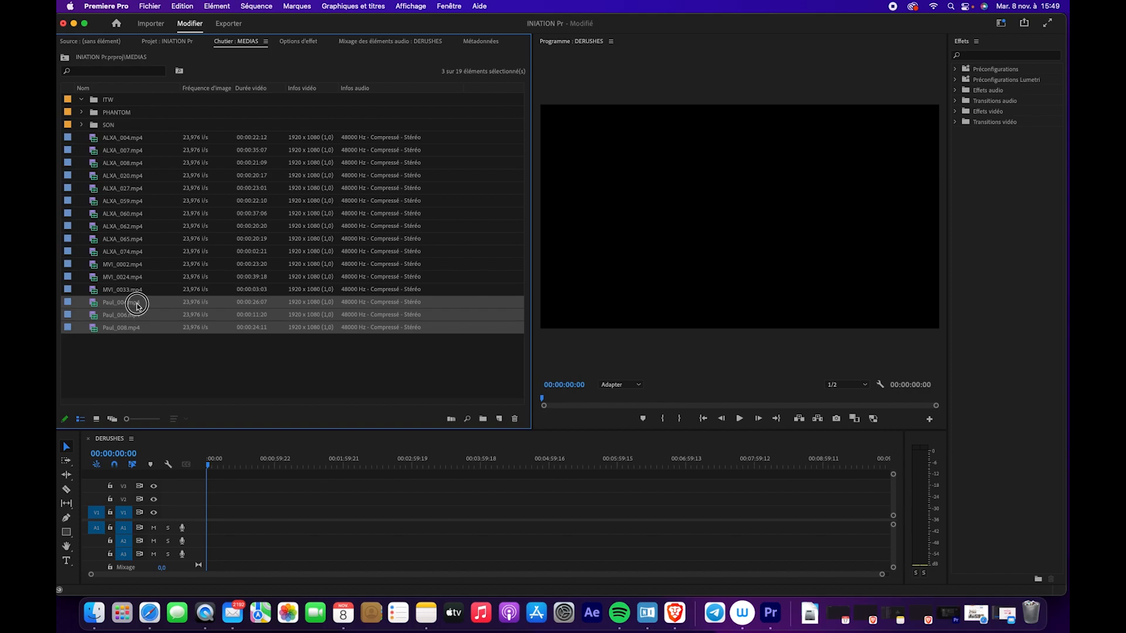
{"action": "left_click_drag", "start_coordinate": [139, 302], "coordinate": [106, 100]}
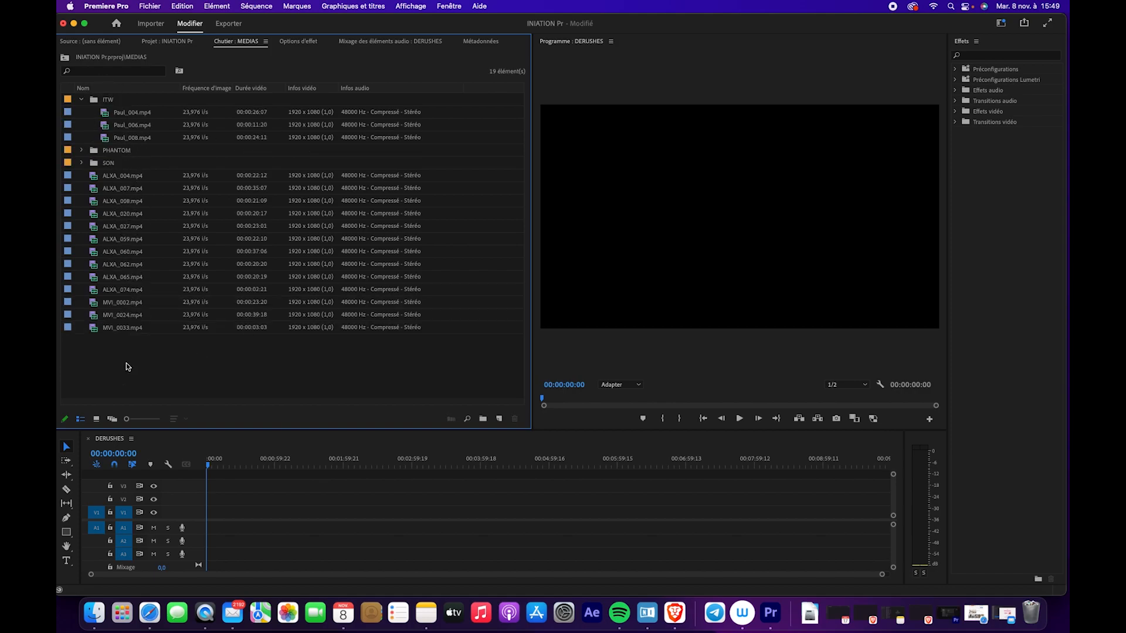
- Collapse the ITW bin and switch the MEDIAS bin to thumbnail icon view
{"action": "left_click", "coordinate": [81, 100]}
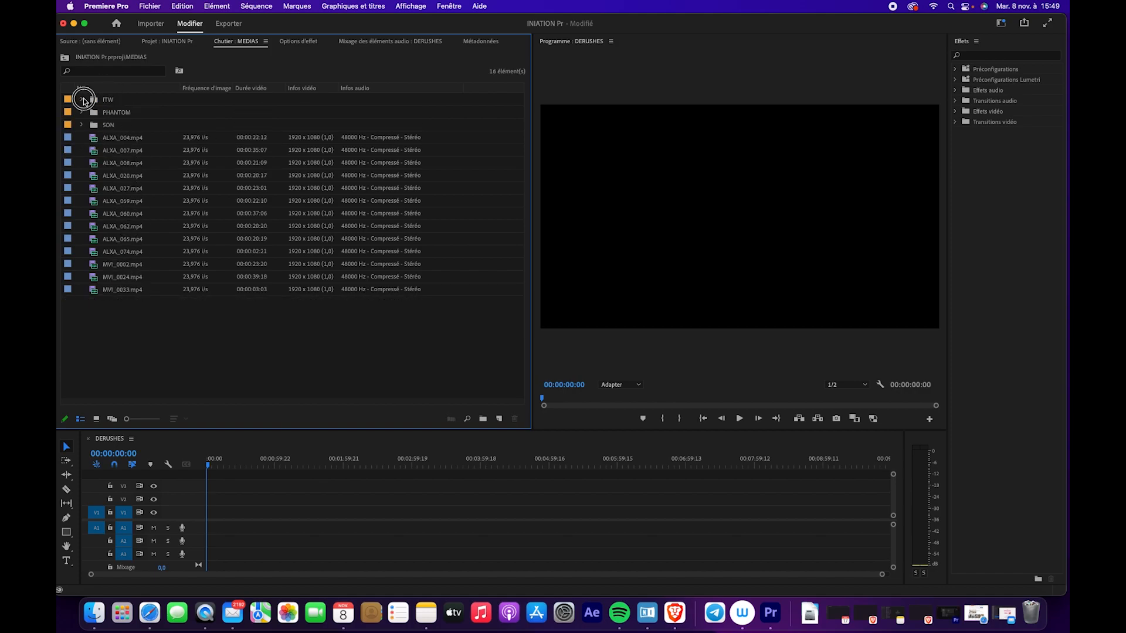
{"action": "left_click", "coordinate": [97, 419]}
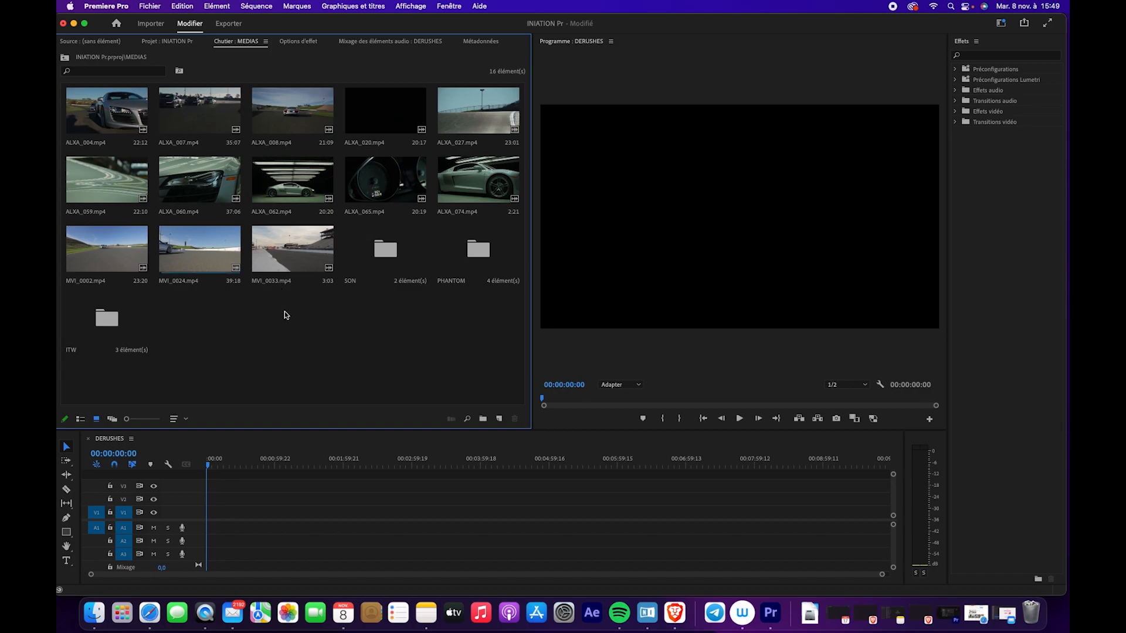
{"action": "left_click", "coordinate": [410, 125]}
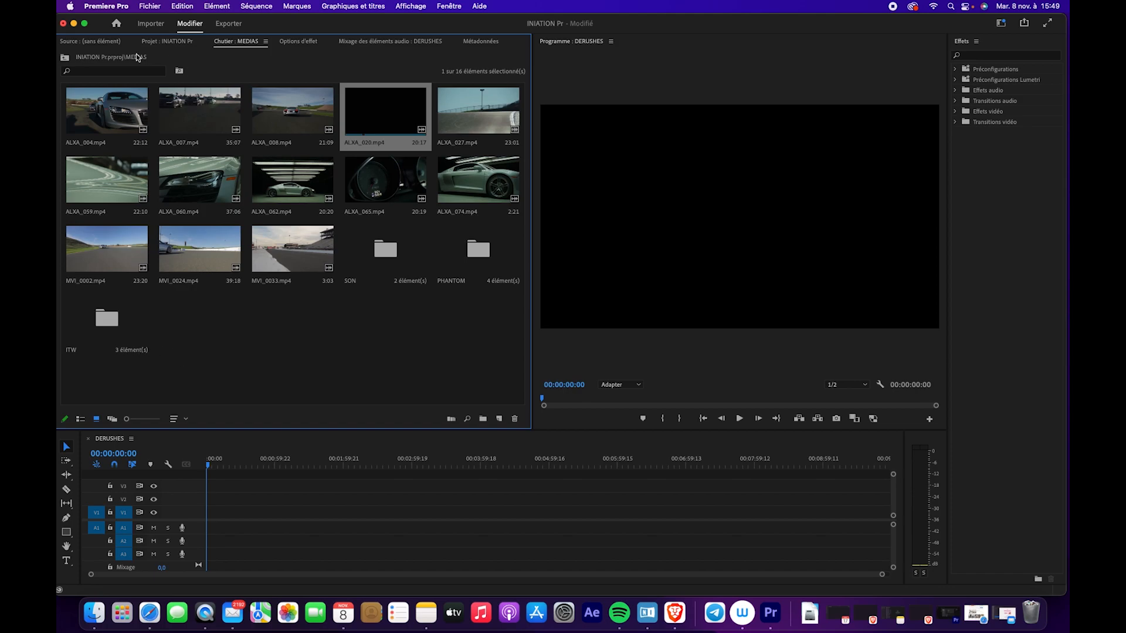
- Go up to the project's root level and reopen the MEDIAS bin
{"action": "left_click", "coordinate": [67, 59]}
{"action": "left_click", "coordinate": [157, 156]}
{"action": "double_click", "coordinate": [110, 102]}
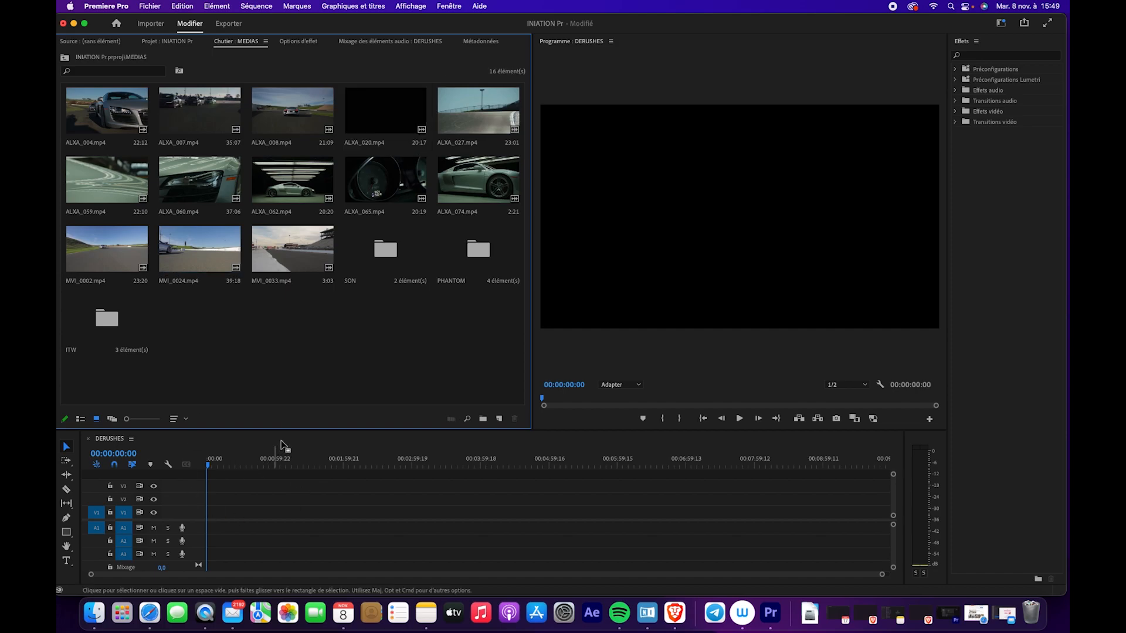
- Enlarge the timeline area and load ALXA_004.mp4 in the Source monitor
{"action": "left_click_drag", "start_coordinate": [479, 431], "coordinate": [486, 385]}
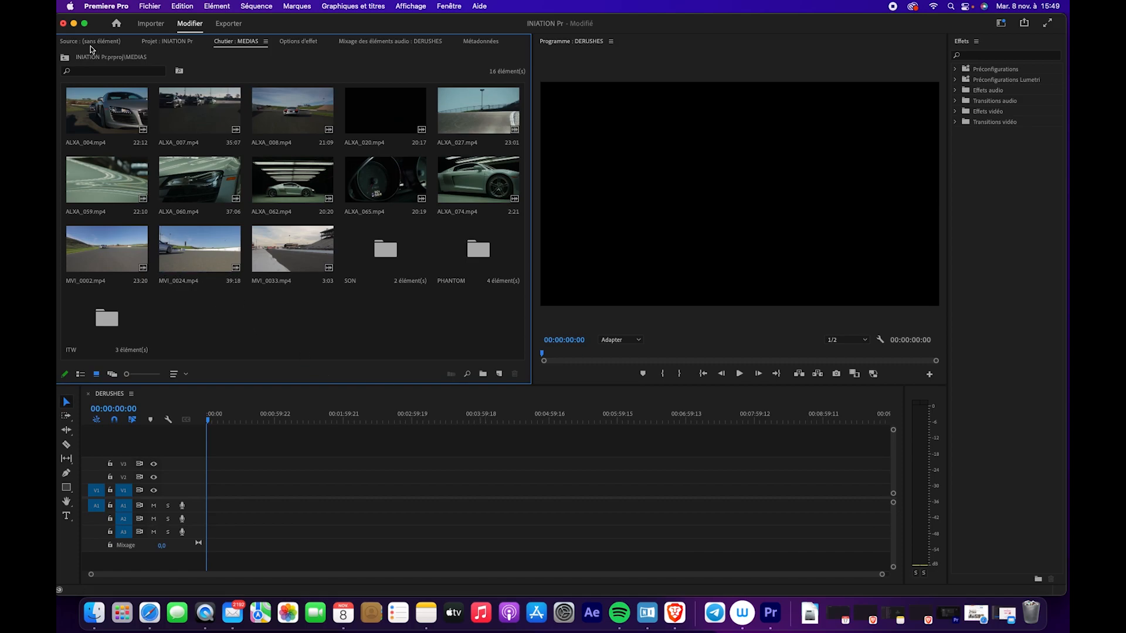
{"action": "double_click", "coordinate": [117, 124]}
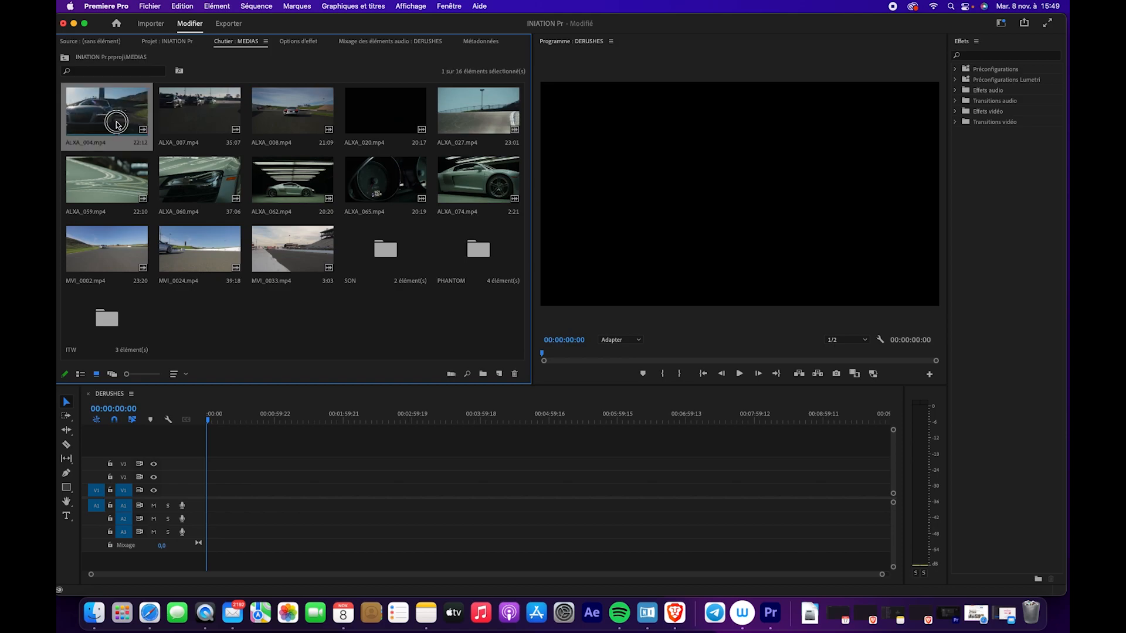
- Mark an in point at 09:12:26:04 and an out point at 09:12:31:04 on ALXA_004.mp4
{"action": "left_click_drag", "start_coordinate": [91, 355], "coordinate": [128, 356]}
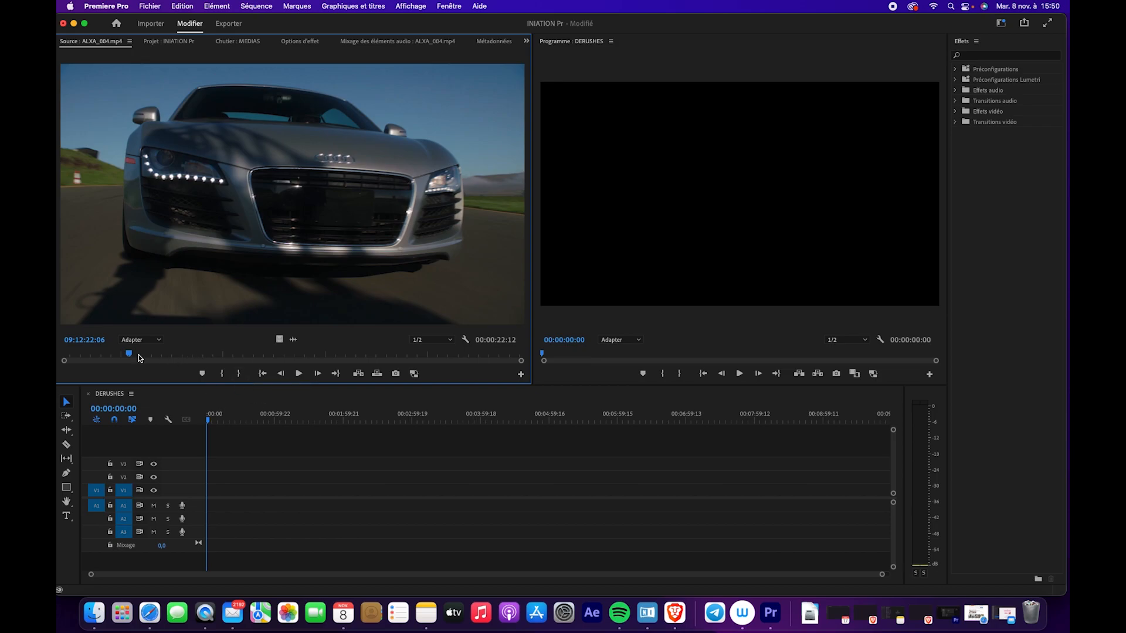
{"action": "left_click_drag", "start_coordinate": [130, 355], "coordinate": [210, 352]}
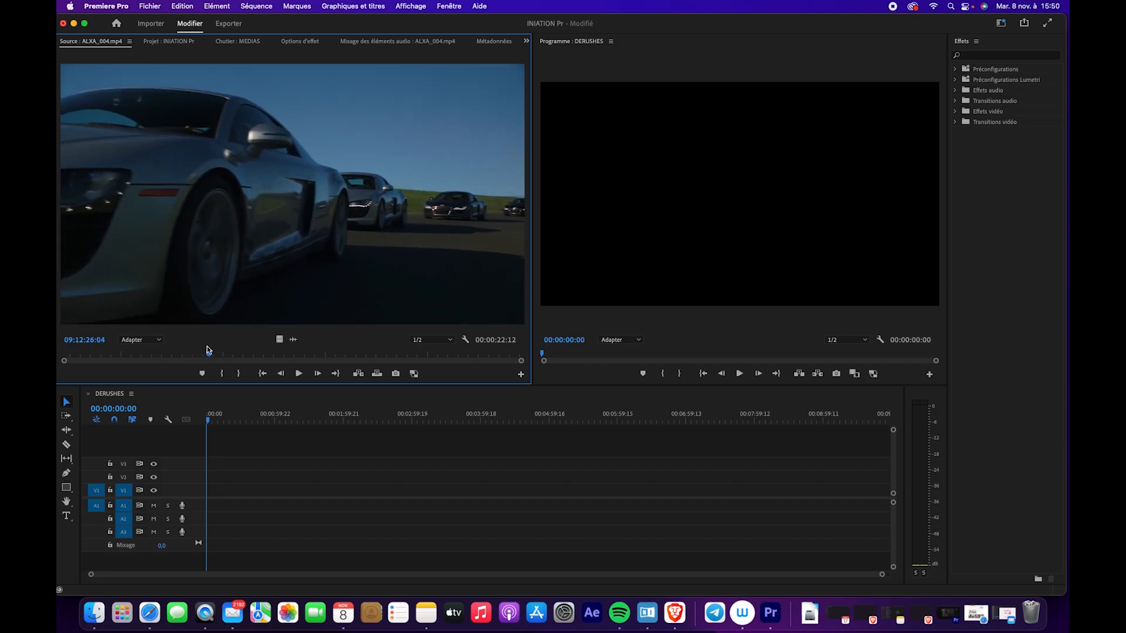
{"action": "left_click", "coordinate": [222, 374]}
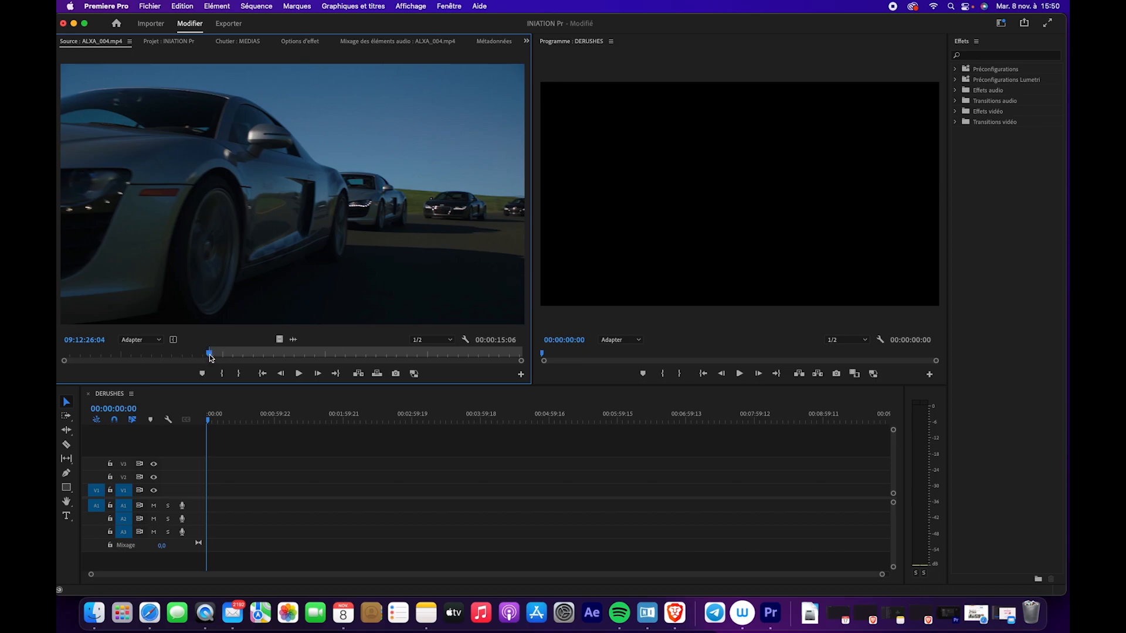
{"action": "left_click_drag", "start_coordinate": [210, 357], "coordinate": [310, 356]}
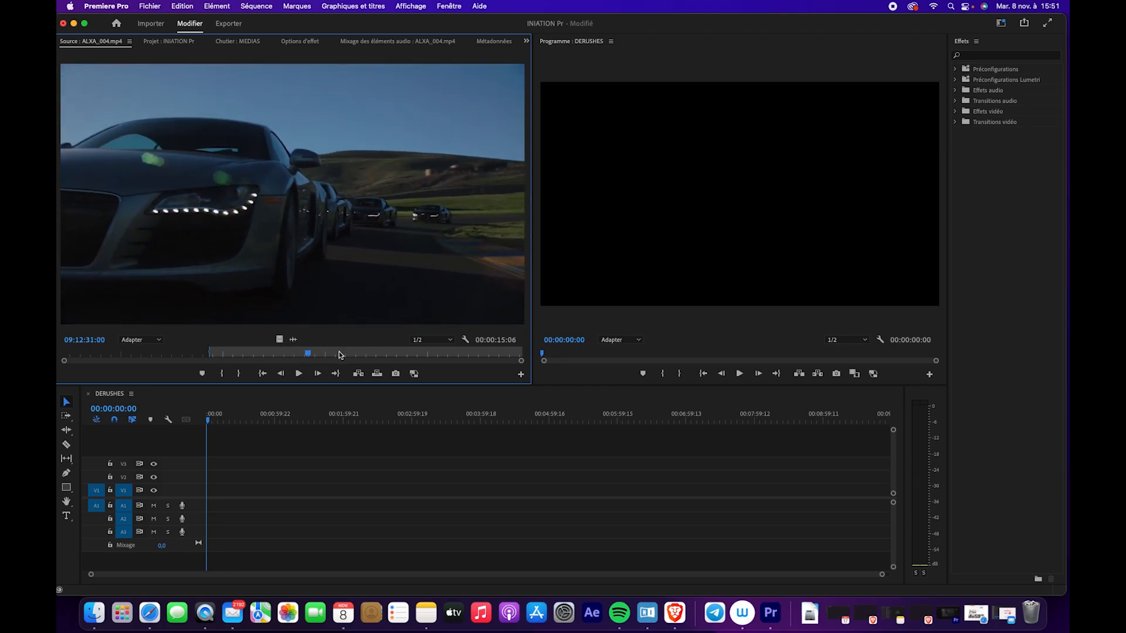
{"action": "left_click_drag", "start_coordinate": [308, 355], "coordinate": [311, 356]}
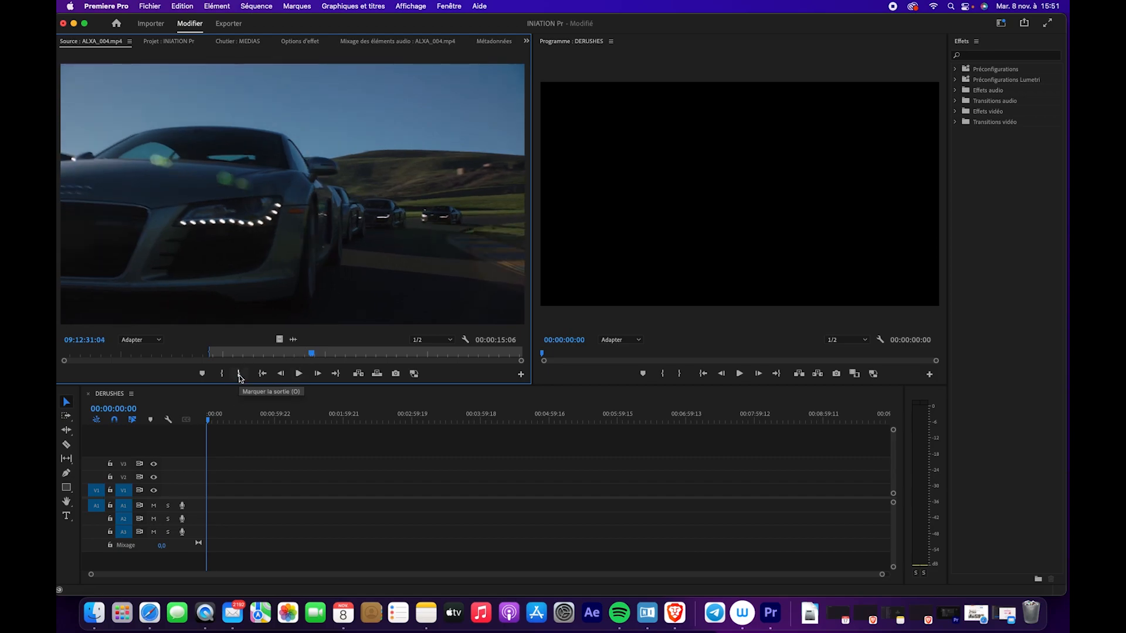
{"action": "left_click", "coordinate": [240, 373]}
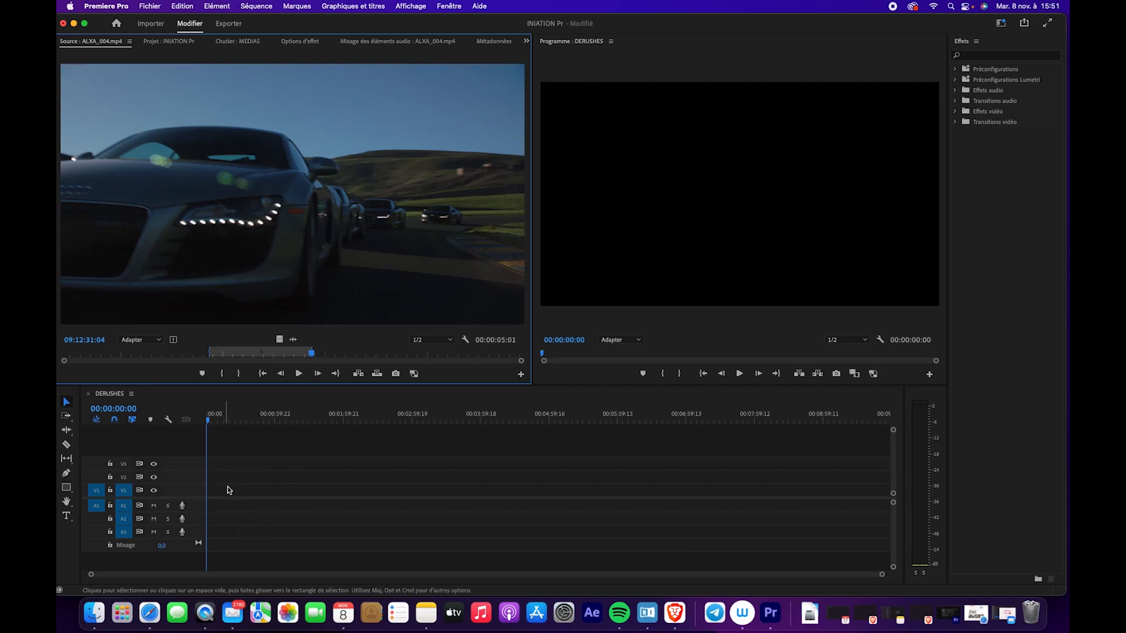
- Insert the marked ALXA_004.mp4 range once at the start of DERUSHES and heighten the video tracks to show its thumbnail
{"action": "left_click", "coordinate": [358, 374]}
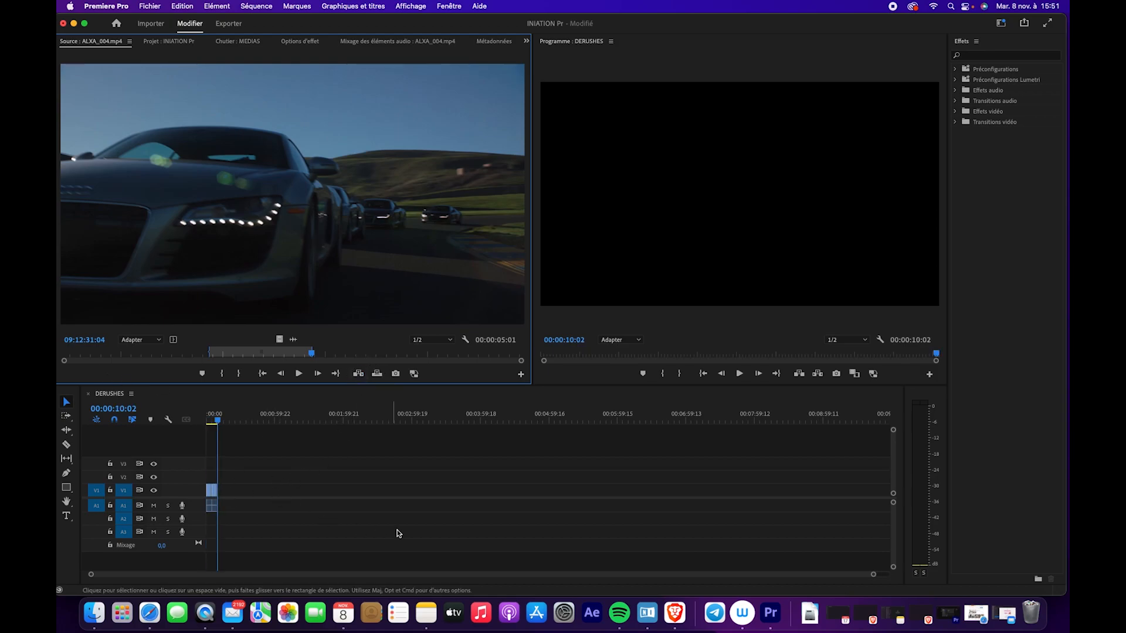
{"action": "key", "text": "super+z"}
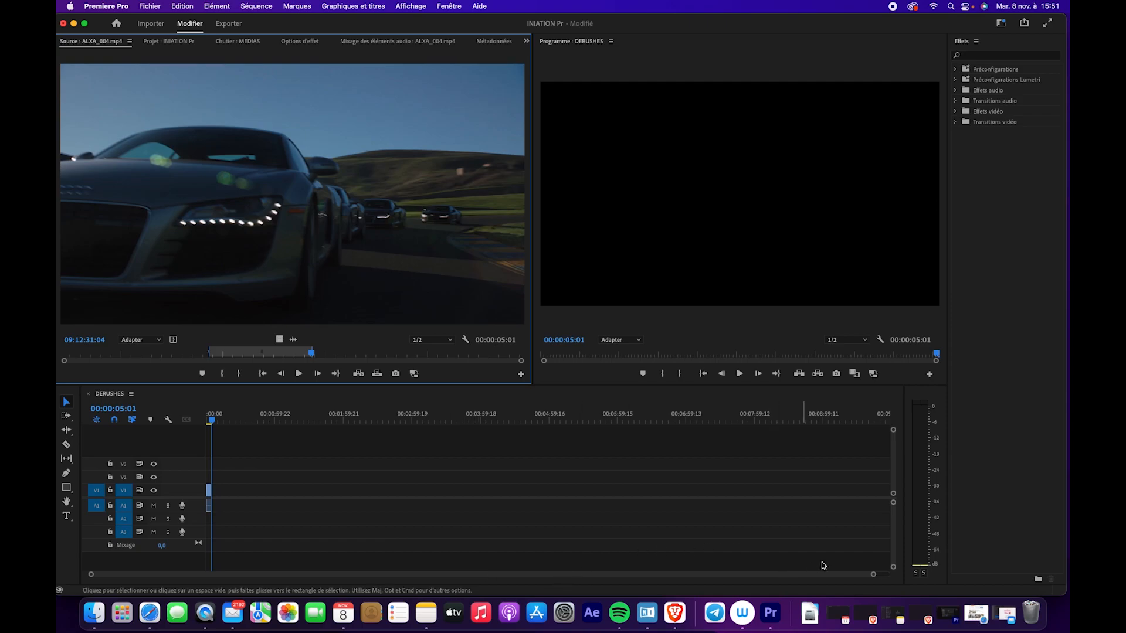
{"action": "left_click_drag", "start_coordinate": [873, 574], "coordinate": [543, 592]}
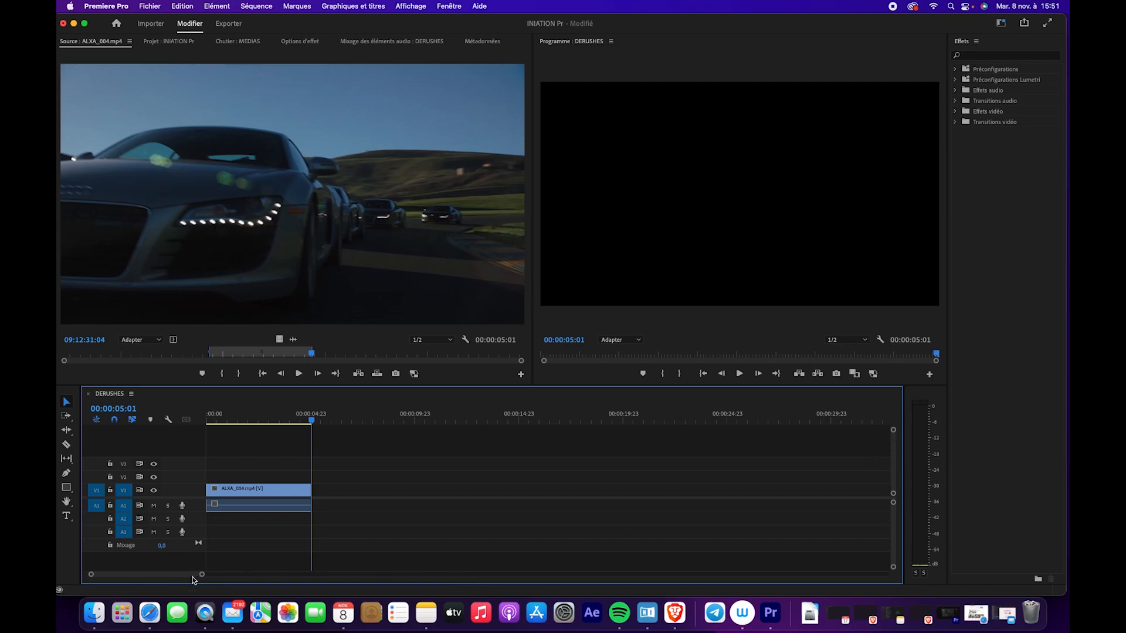
{"action": "left_click_drag", "start_coordinate": [203, 574], "coordinate": [194, 574]}
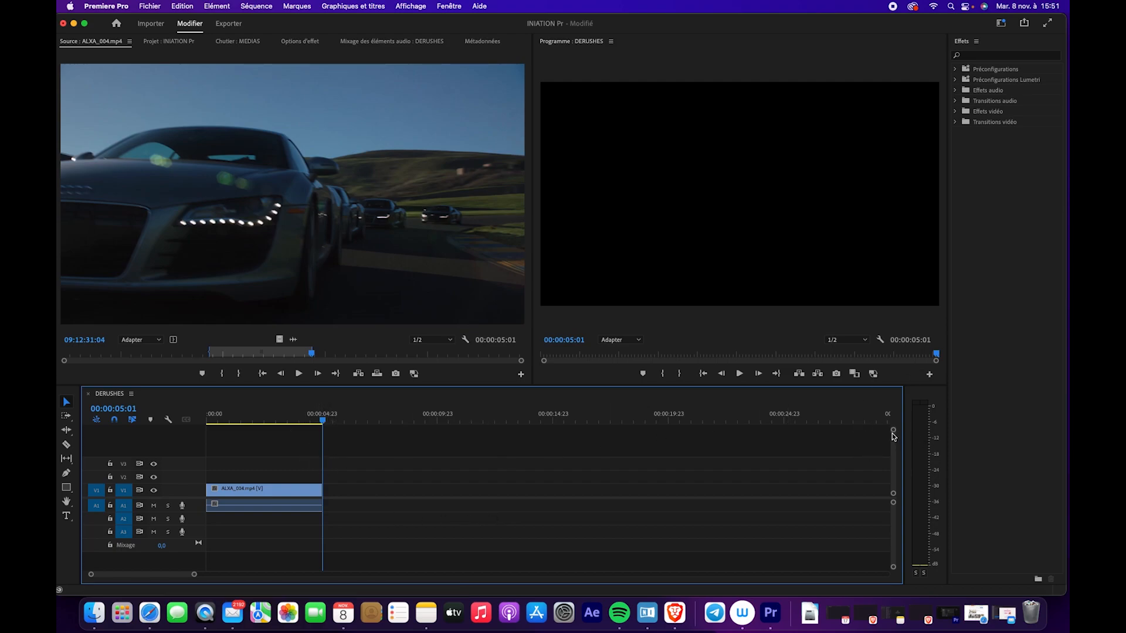
{"action": "left_click_drag", "start_coordinate": [892, 434], "coordinate": [893, 435]}
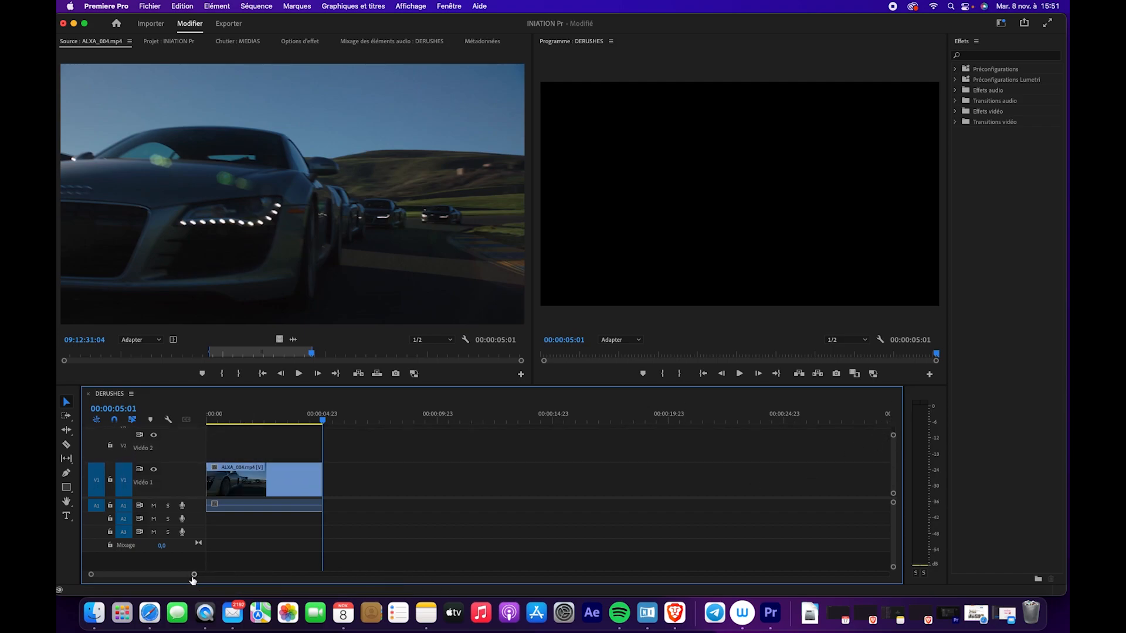
{"action": "left_click_drag", "start_coordinate": [193, 580], "coordinate": [173, 577]}
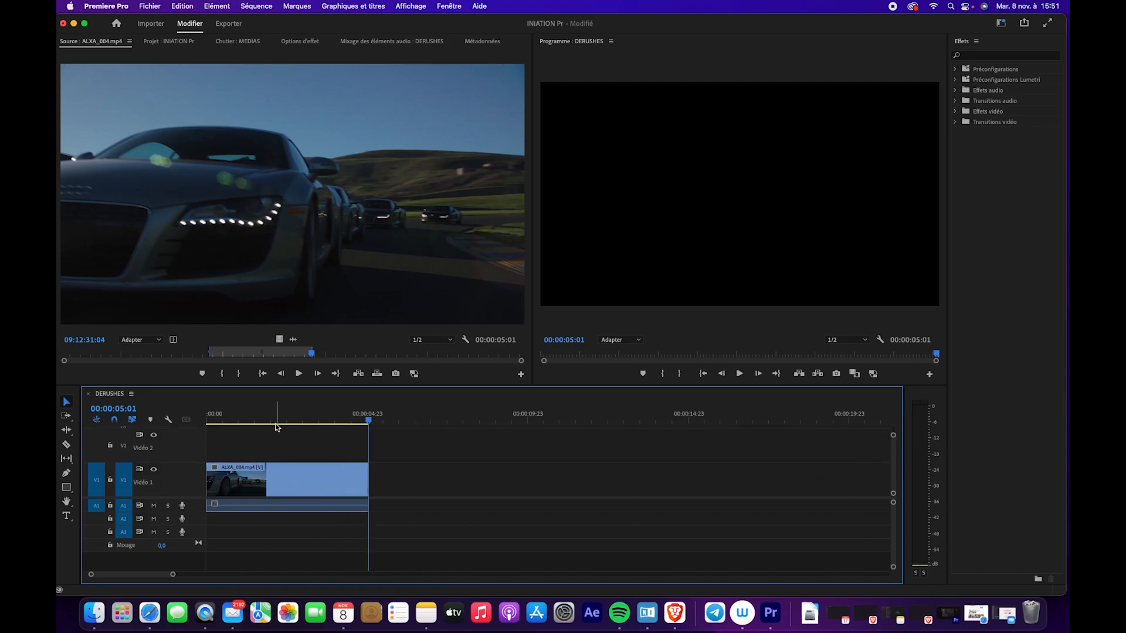
{"action": "left_click_drag", "start_coordinate": [258, 418], "coordinate": [294, 419]}
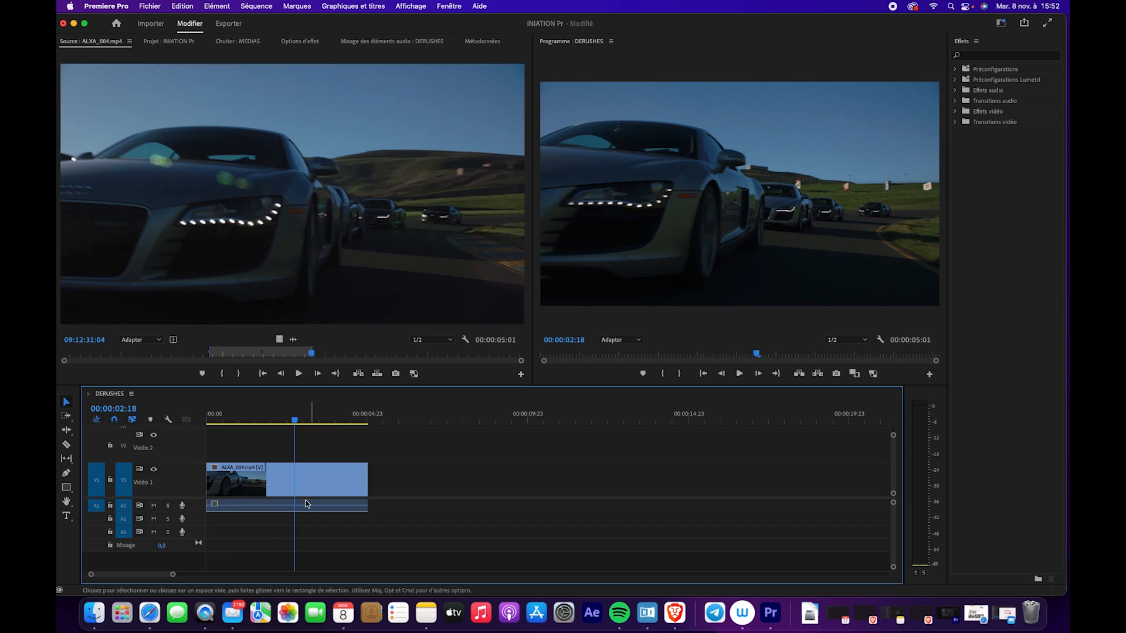
{"action": "left_click_drag", "start_coordinate": [294, 420], "coordinate": [257, 420]}
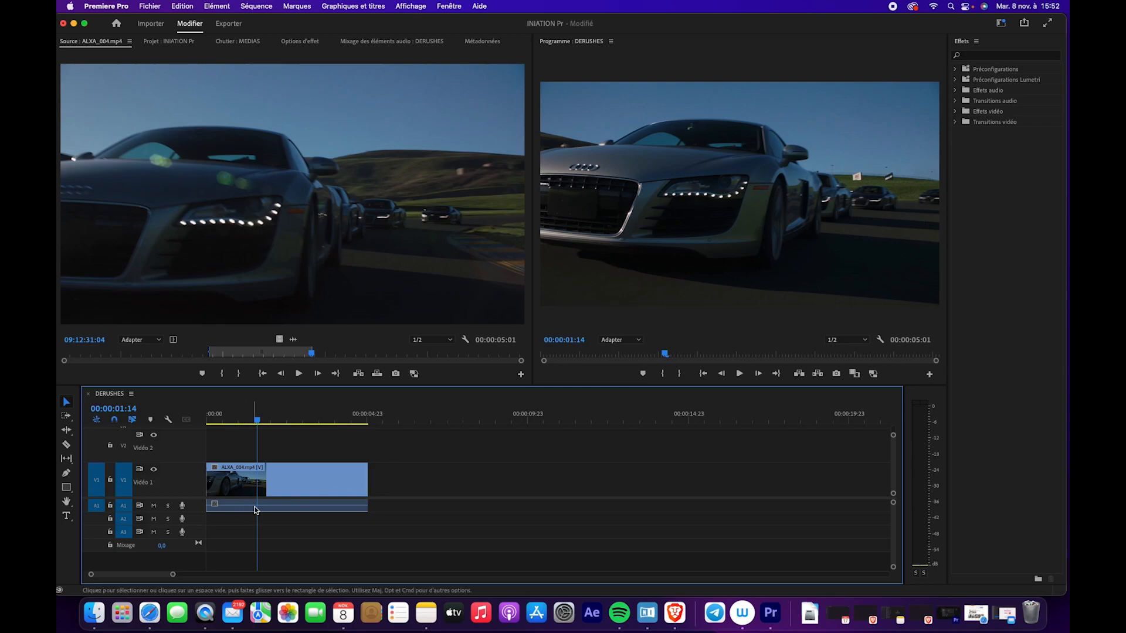
- Place a video-only copy of the ALXA_004.mp4 range on V1 past the first clip, preview it and delete it
{"action": "left_click", "coordinate": [284, 348]}
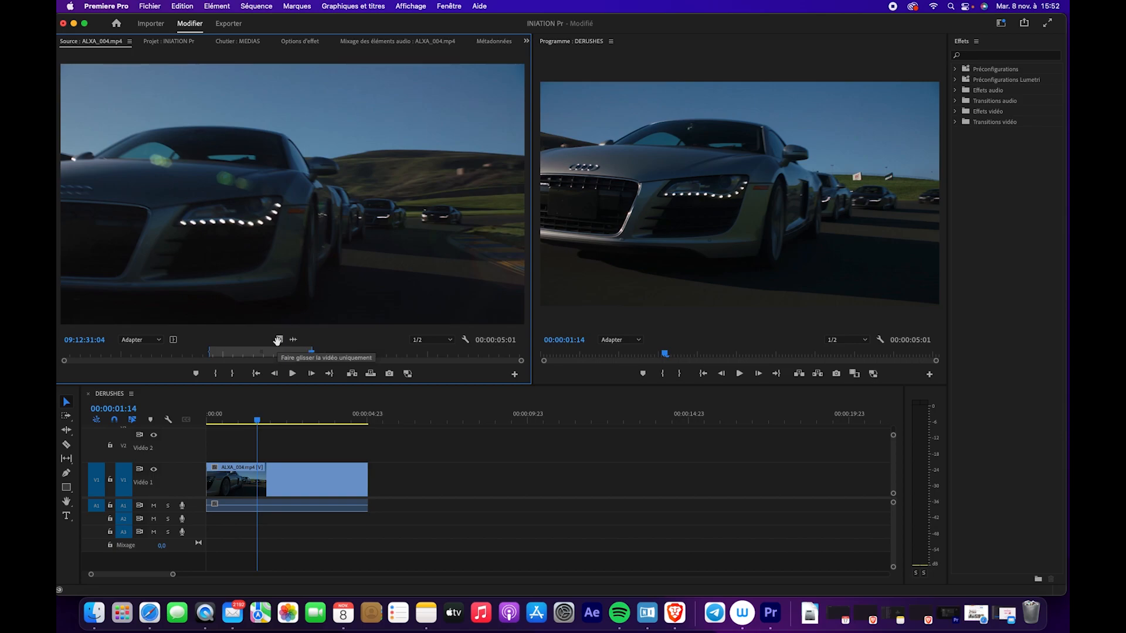
{"action": "left_click_drag", "start_coordinate": [281, 340], "coordinate": [435, 474]}
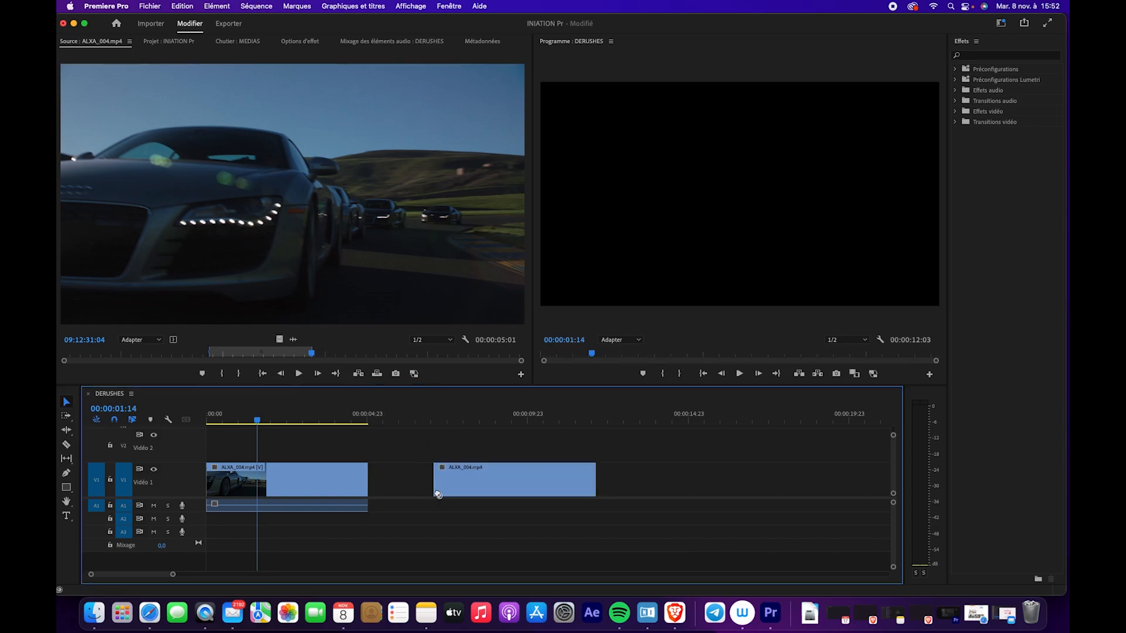
{"action": "left_click", "coordinate": [435, 418]}
{"action": "left_click_drag", "start_coordinate": [435, 418], "coordinate": [490, 419]}
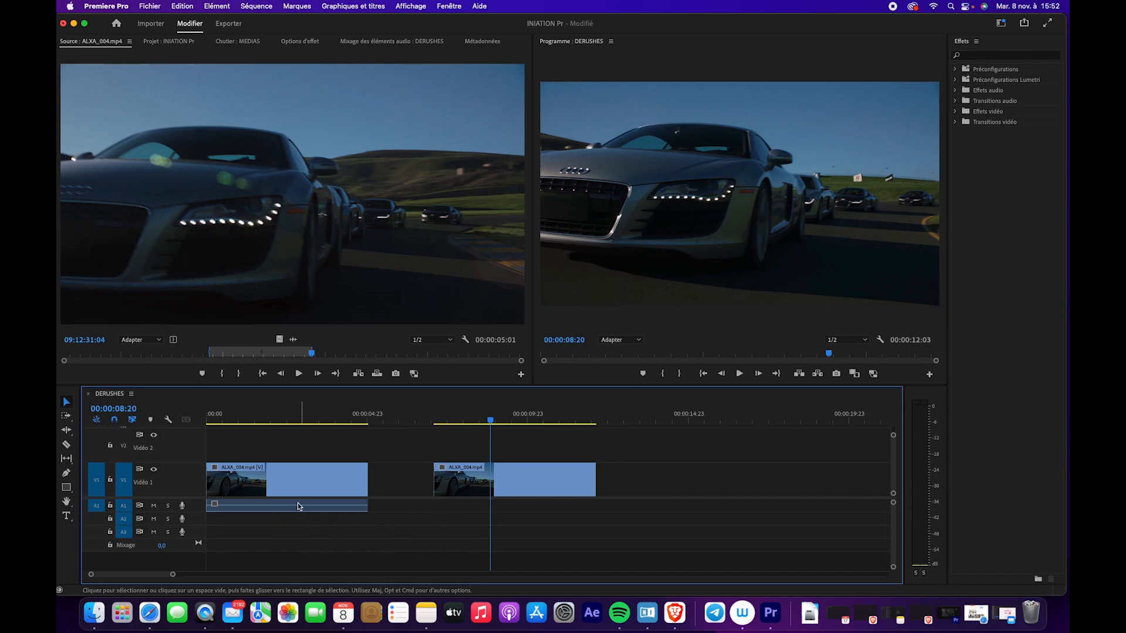
{"action": "left_click", "coordinate": [526, 477]}
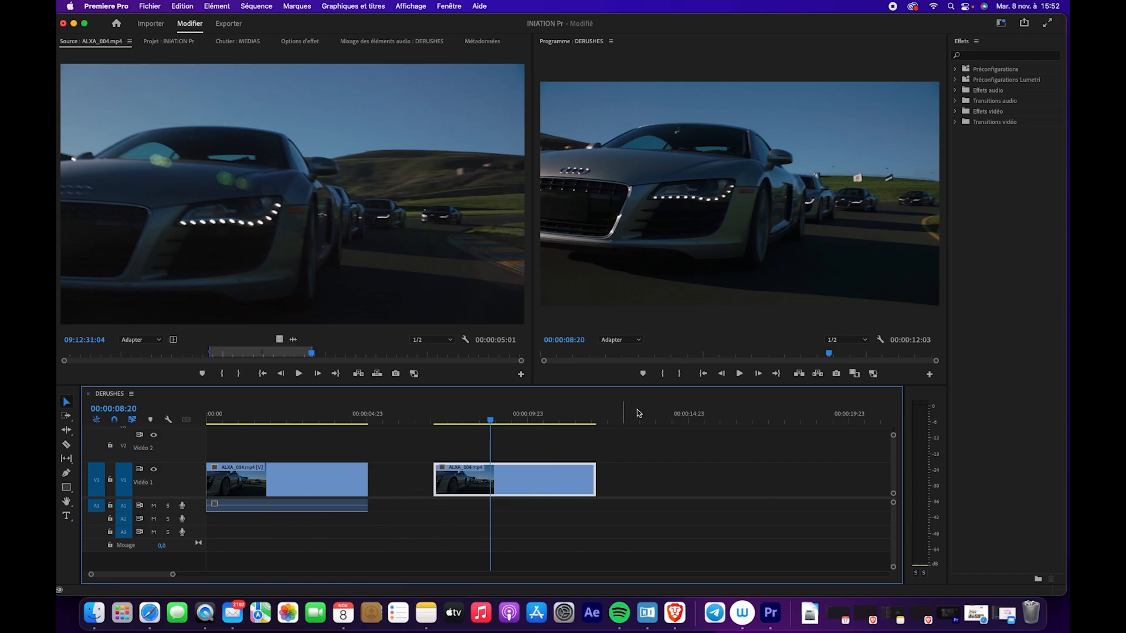
{"action": "key", "text": "Delete"}
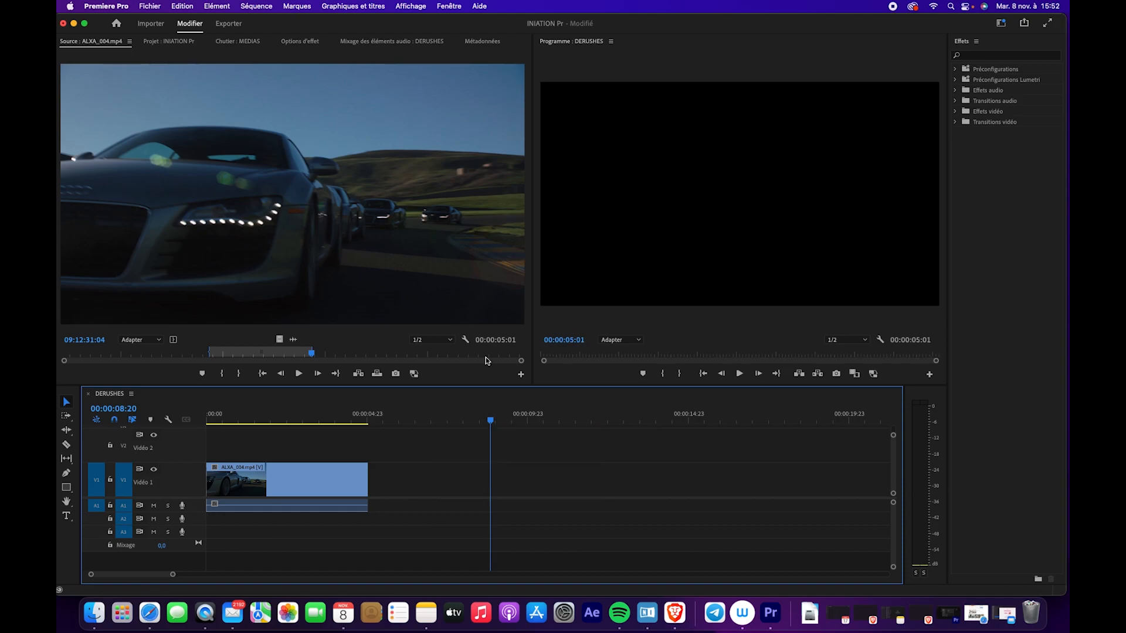
- Unlink the ALXA_004.mp4 clip in the timeline, delete its audio part and keep the video at the sequence start
{"action": "left_click", "coordinate": [313, 501]}
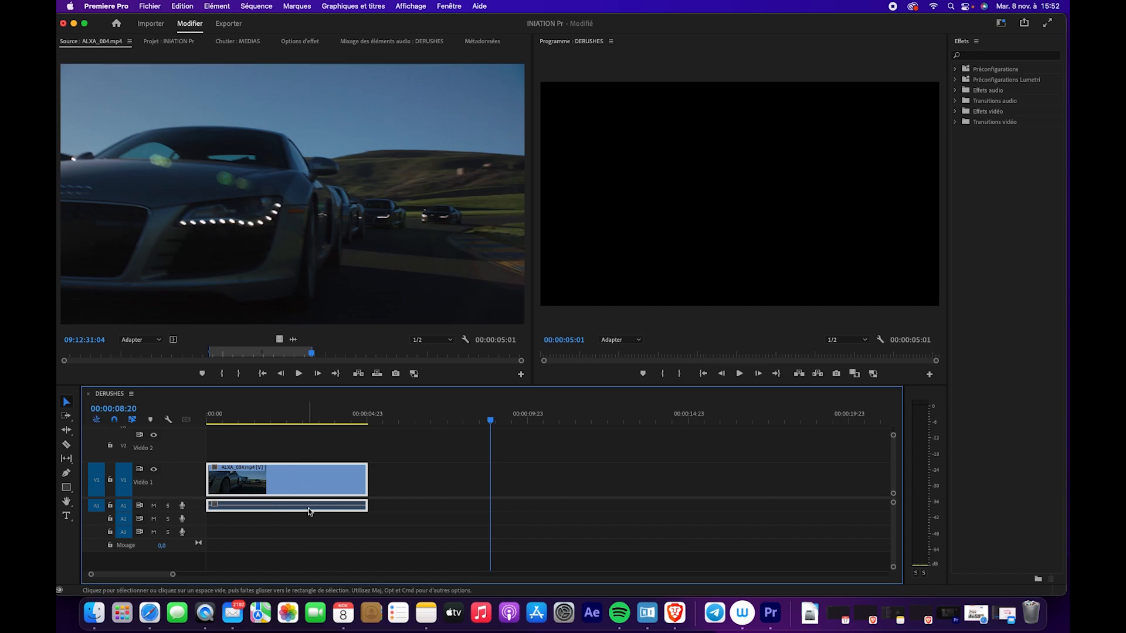
{"action": "right_click", "coordinate": [306, 479]}
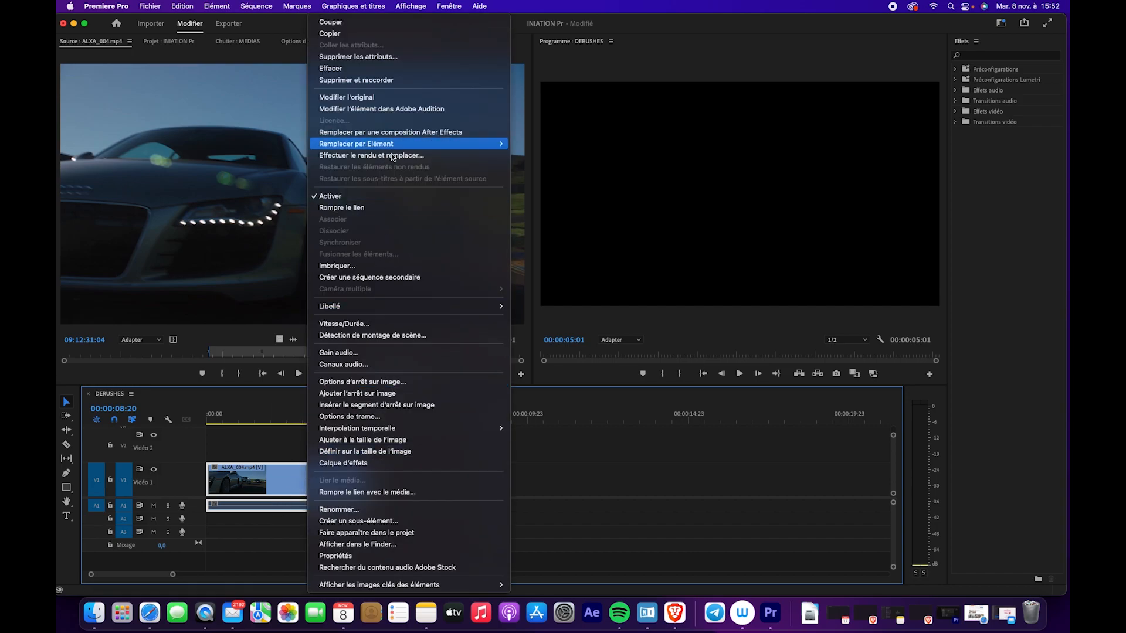
{"action": "left_click", "coordinate": [361, 208]}
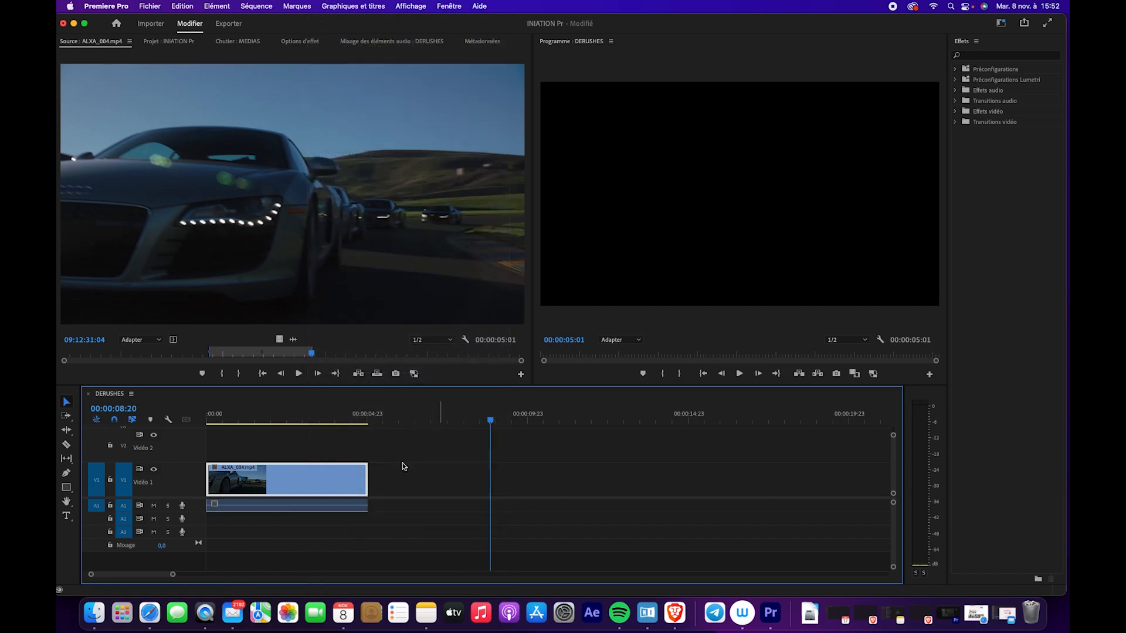
{"action": "left_click_drag", "start_coordinate": [321, 488], "coordinate": [355, 491]}
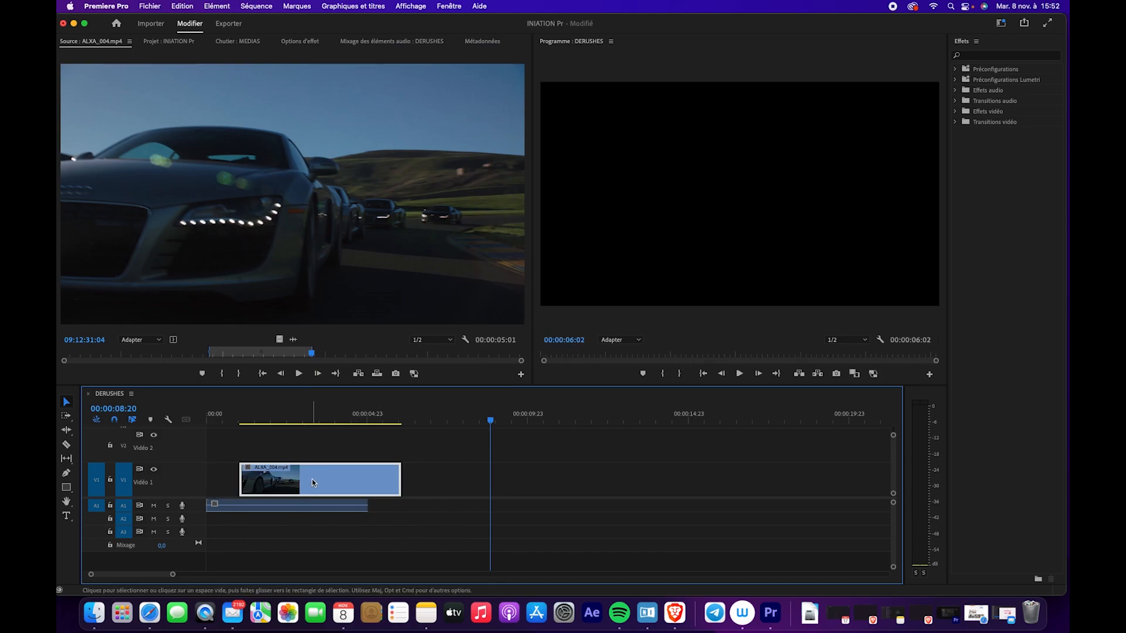
{"action": "left_click", "coordinate": [312, 506]}
{"action": "key", "text": "Delete"}
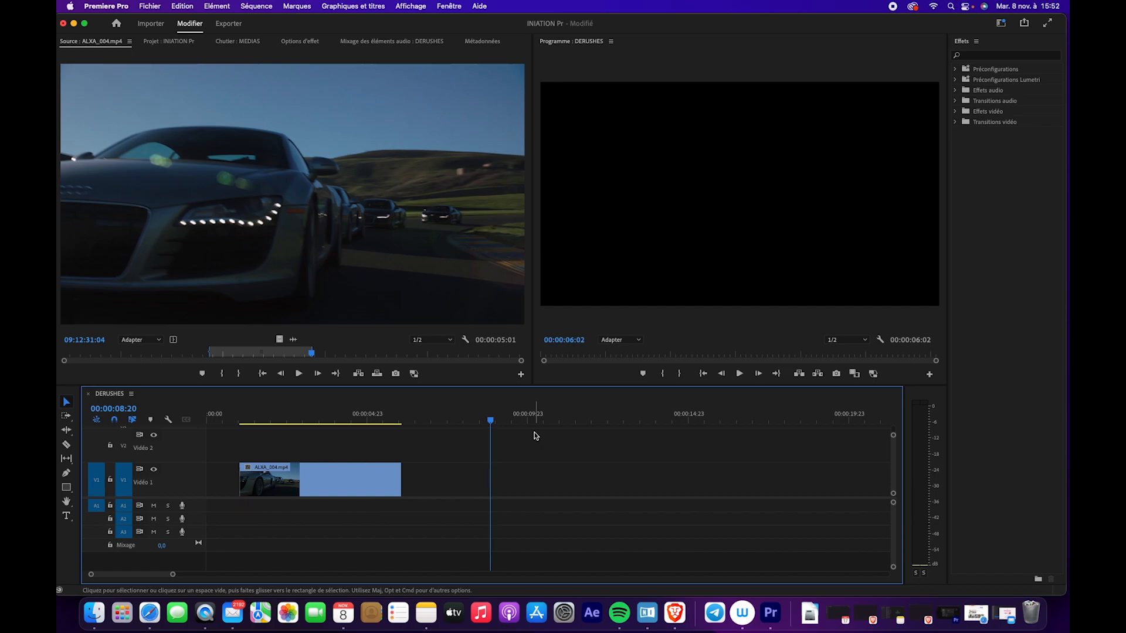
{"action": "left_click_drag", "start_coordinate": [337, 491], "coordinate": [303, 491]}
{"action": "left_click_drag", "start_coordinate": [277, 422], "coordinate": [246, 421]}
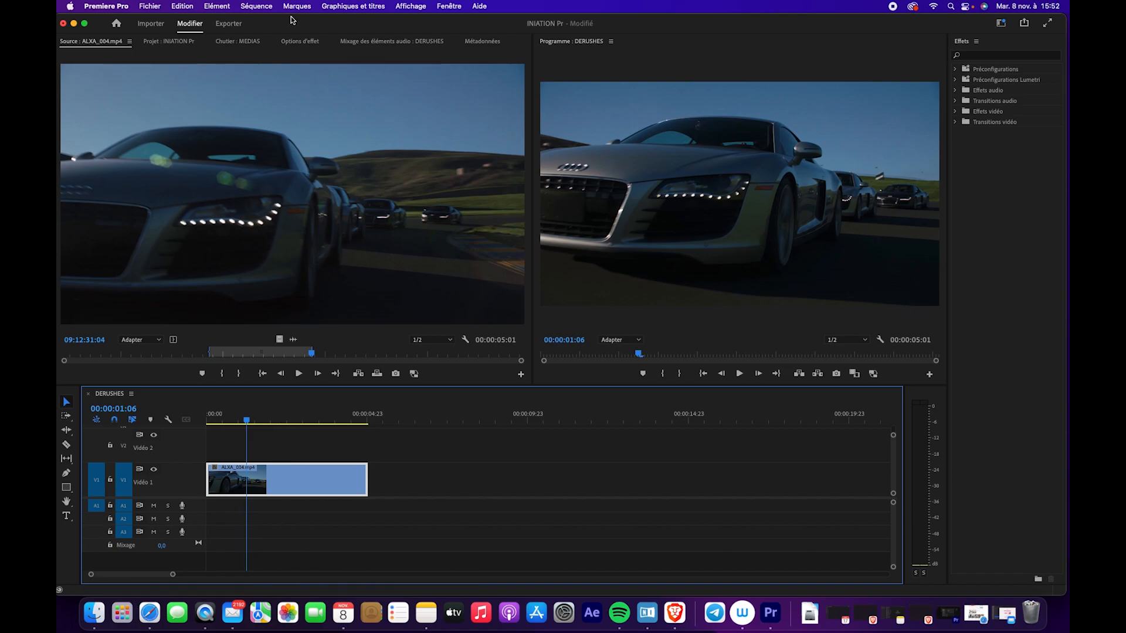
- Load ALXA_007.mp4 from MEDIAS in the Source monitor and mark a 00:00:05:11 range ending at 09:11:46:13
{"action": "left_click", "coordinate": [238, 42]}
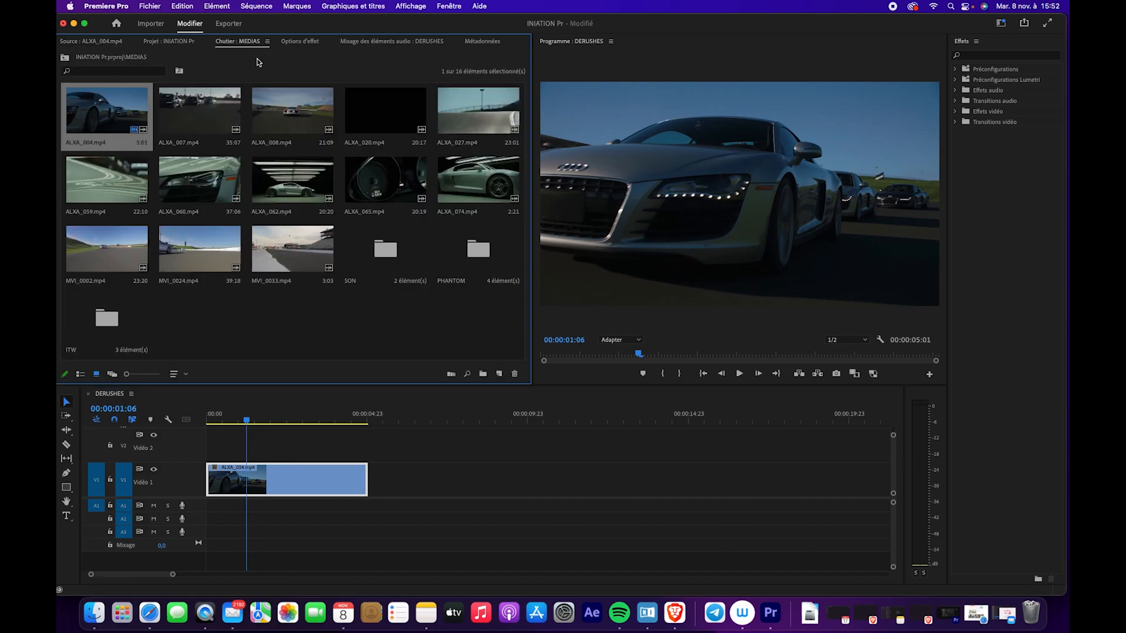
{"action": "double_click", "coordinate": [211, 124]}
{"action": "left_click_drag", "start_coordinate": [89, 355], "coordinate": [388, 354]}
{"action": "left_click", "coordinate": [224, 375]}
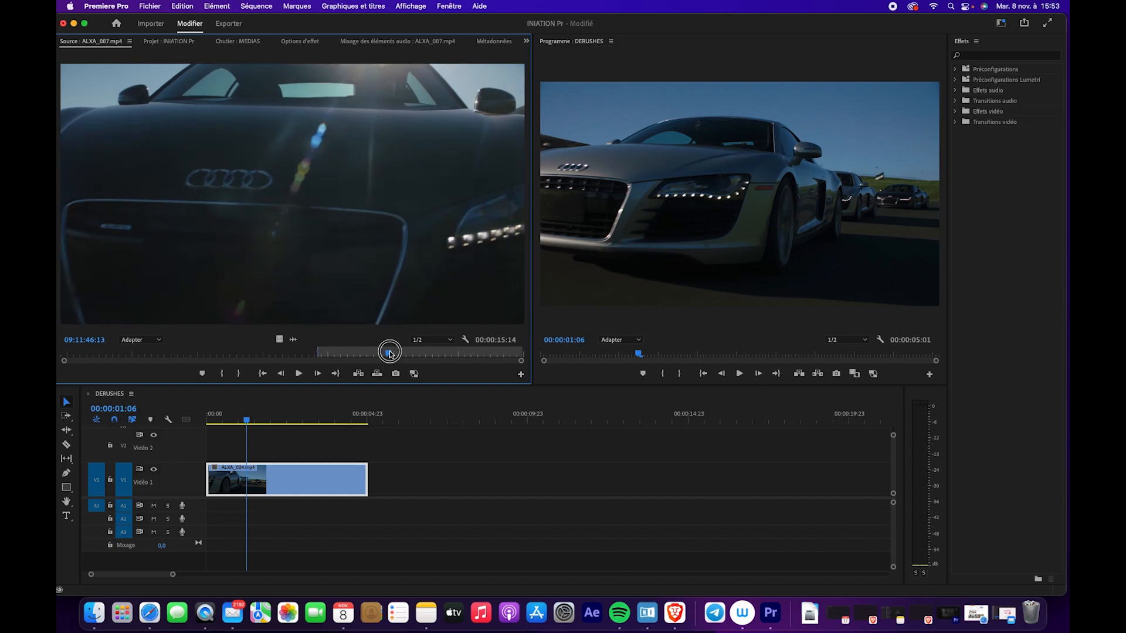
{"action": "left_click", "coordinate": [238, 374]}
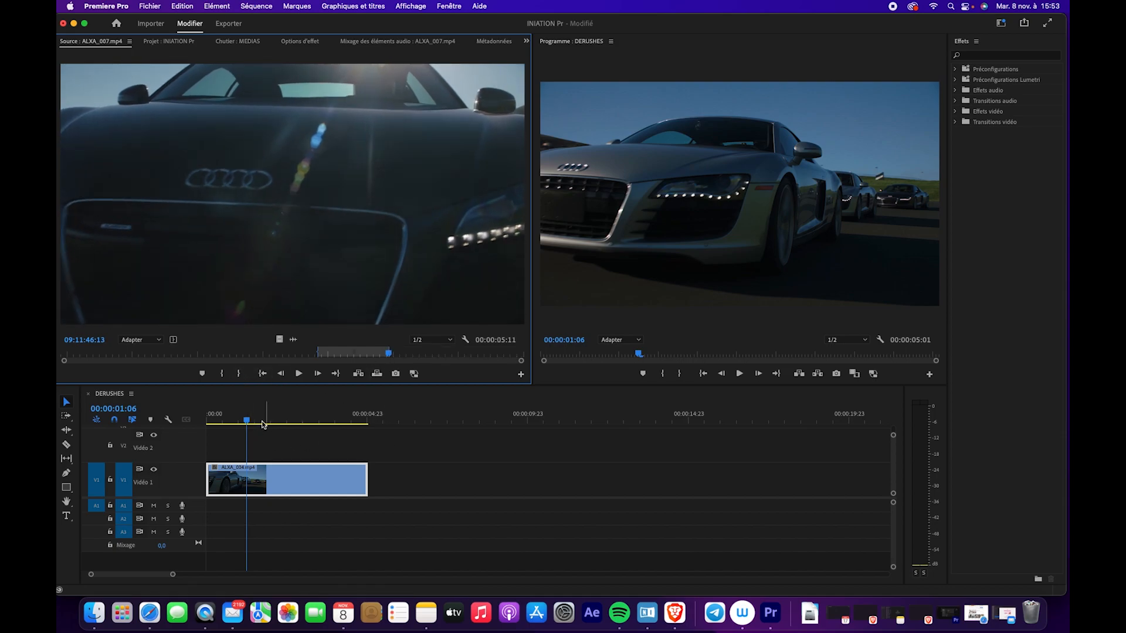
- Overwrite the ALXA_007.mp4 range onto V1 at 00:00:05:01, directly behind the ALXA_004.mp4 clip, and delete it from the timeline
{"action": "left_click", "coordinate": [269, 417]}
{"action": "left_click_drag", "start_coordinate": [270, 417], "coordinate": [369, 419]}
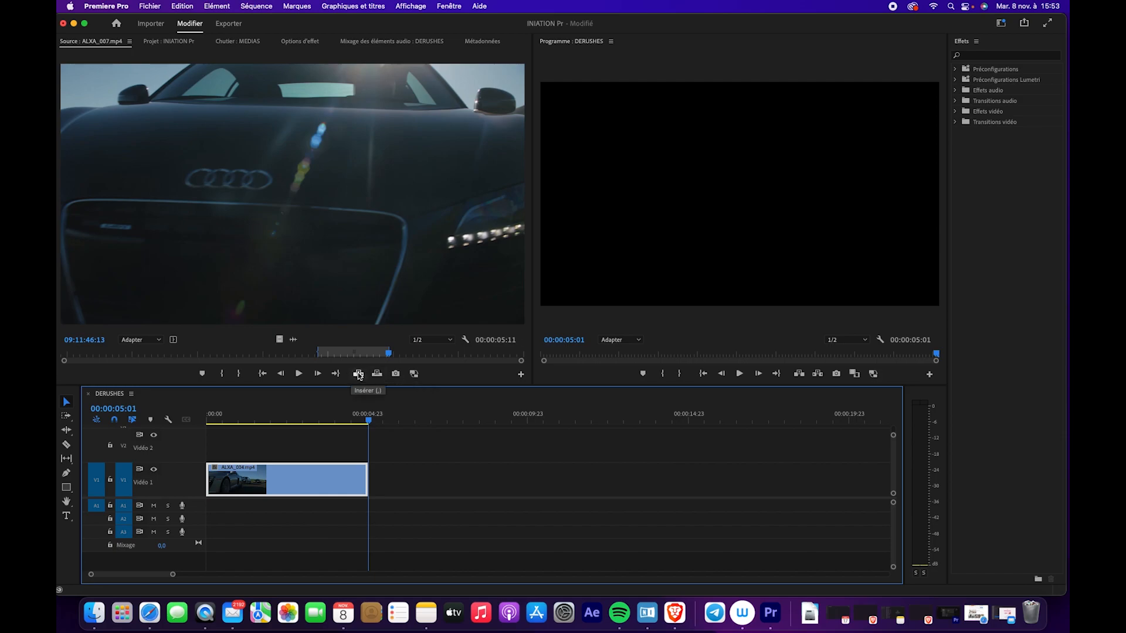
{"action": "left_click", "coordinate": [377, 374]}
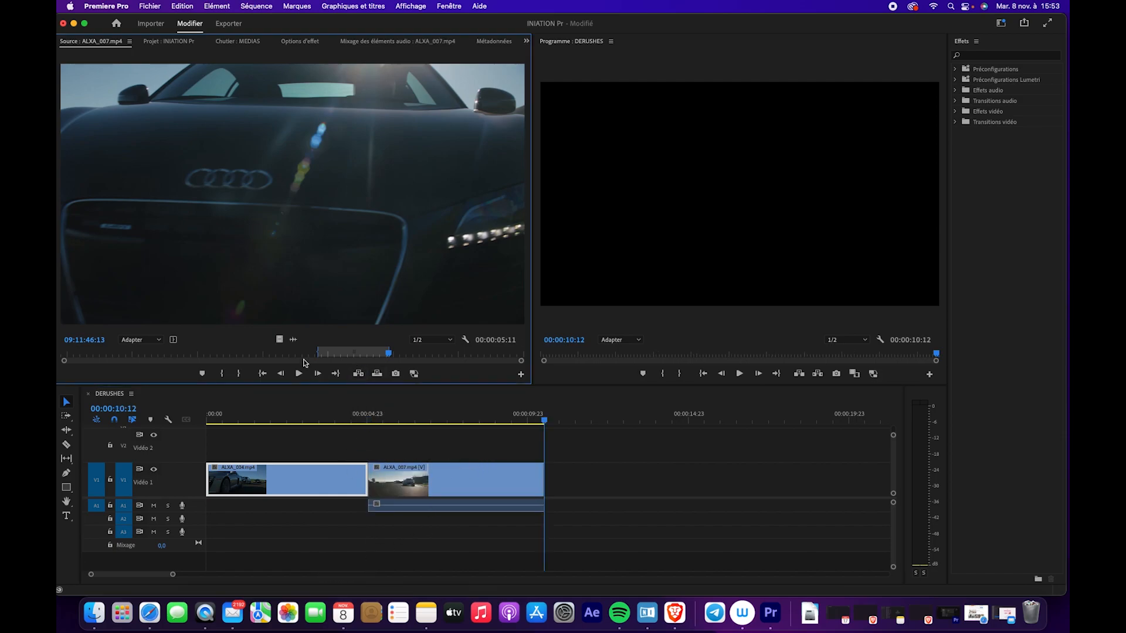
{"action": "left_click", "coordinate": [416, 506]}
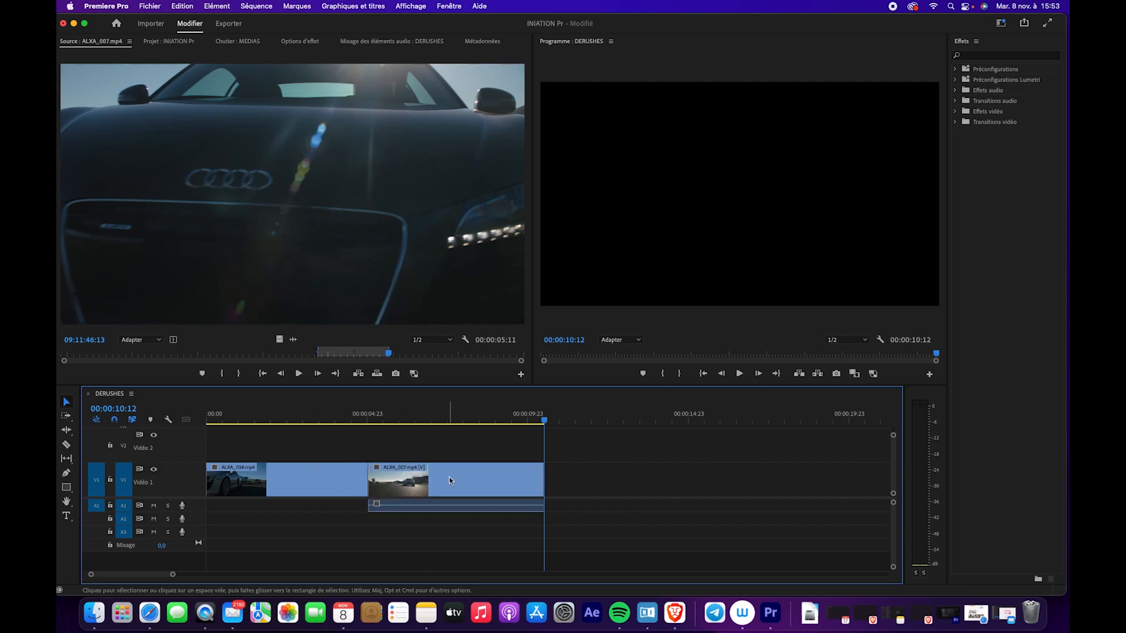
{"action": "key", "text": "Delete"}
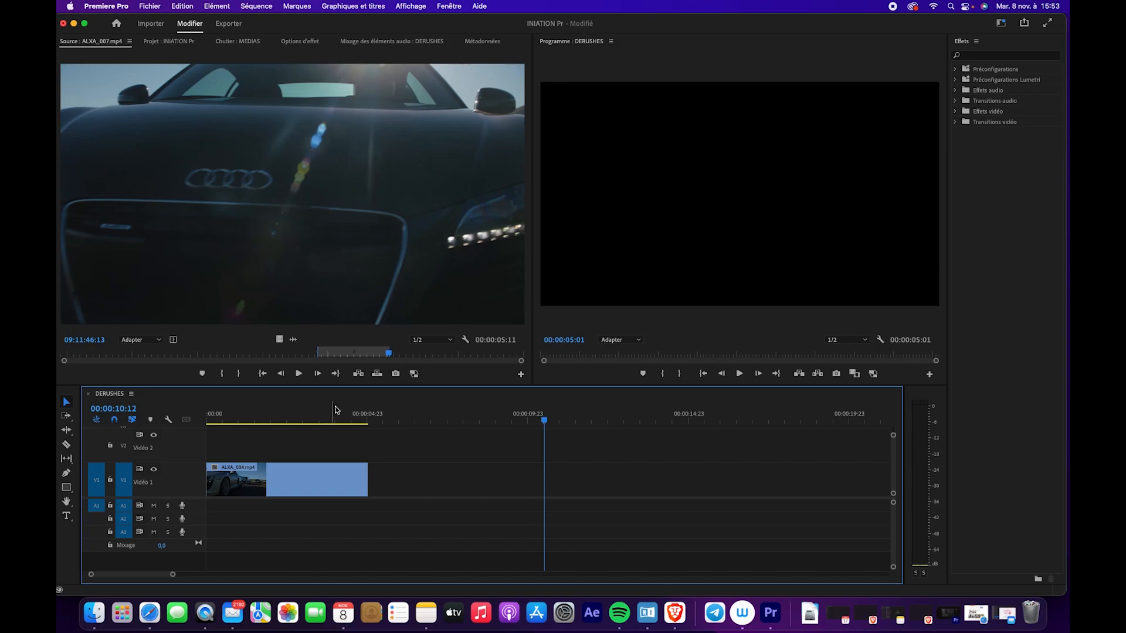
- Place the playhead at 00:00:03:15 within the ALXA_004.mp4 clip and route the source video to the Vidéo 2 track
{"action": "left_click_drag", "start_coordinate": [374, 420], "coordinate": [322, 415]}
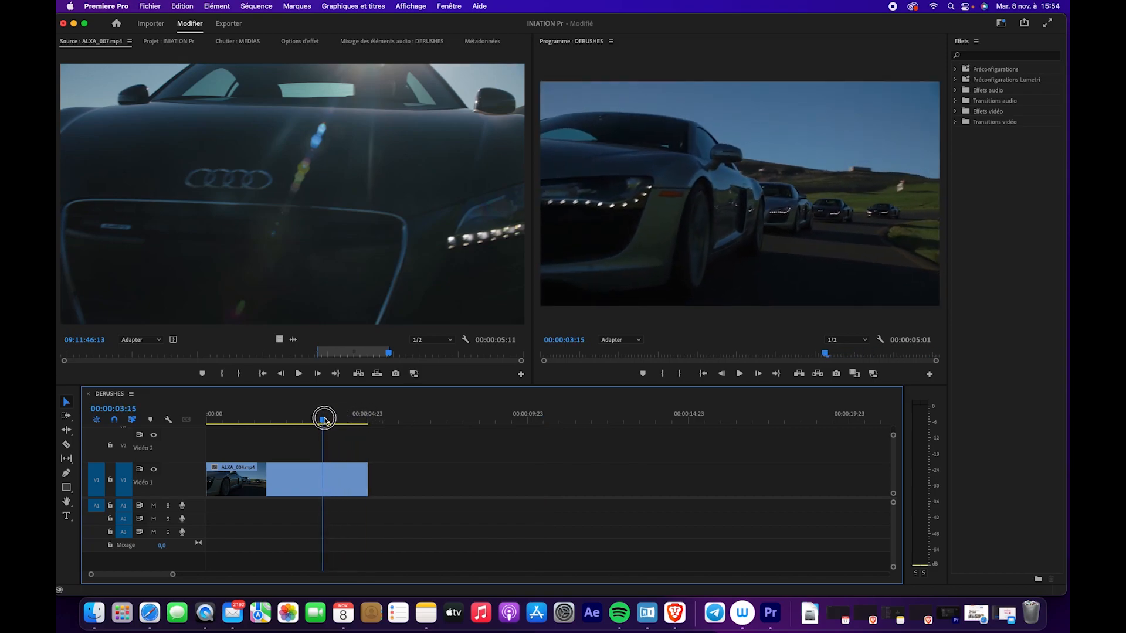
{"action": "mouse_move", "coordinate": [100, 472]}
{"action": "left_mouse_down"}
{"action": "mouse_move", "coordinate": [97, 450]}
{"action": "mouse_move", "coordinate": [103, 463]}
{"action": "left_mouse_up"}
{"action": "left_click", "coordinate": [124, 448]}
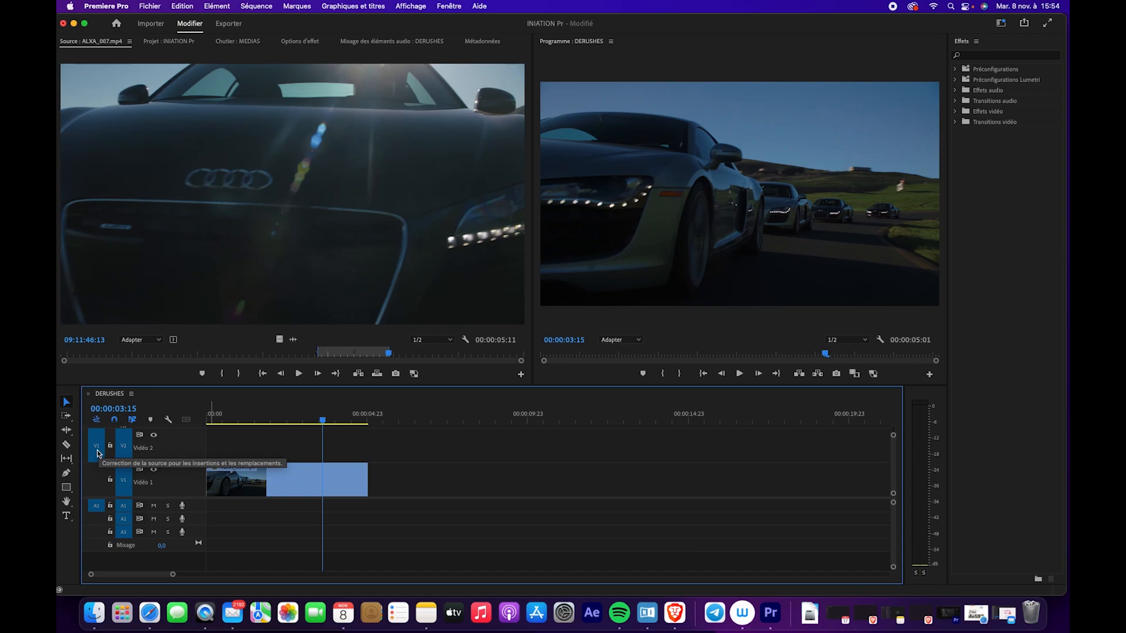
- Overwrite the ALXA_007.mp4 range onto V2 at 00:00:03:15, above the ALXA_004.mp4 clip, and undo the edit
{"action": "key", "text": "shift+2"}
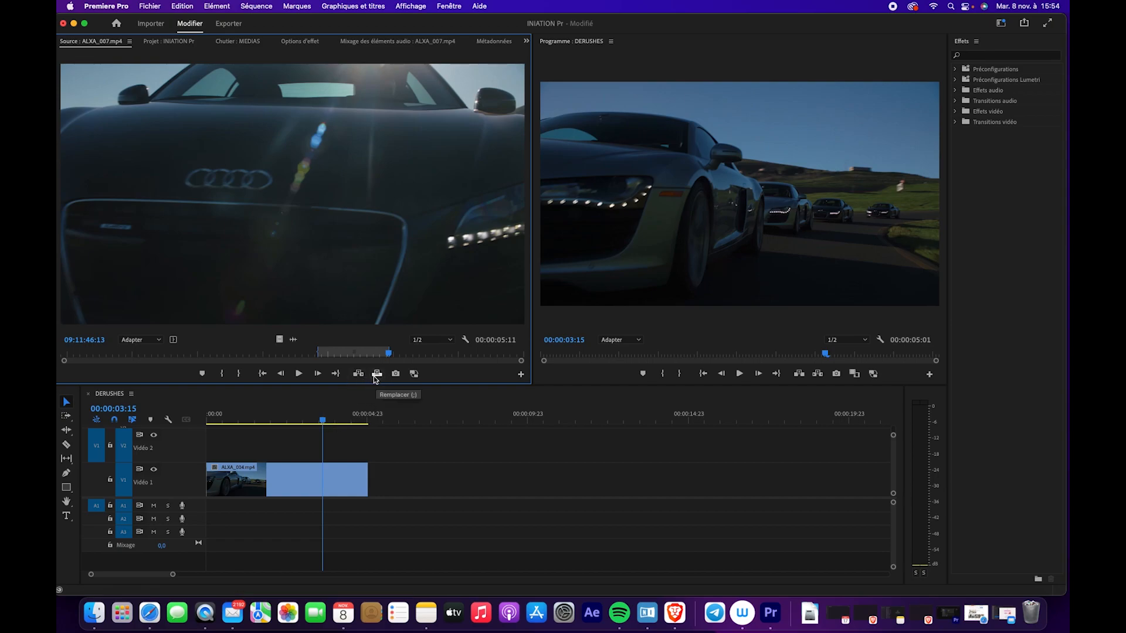
{"action": "left_click", "coordinate": [377, 373]}
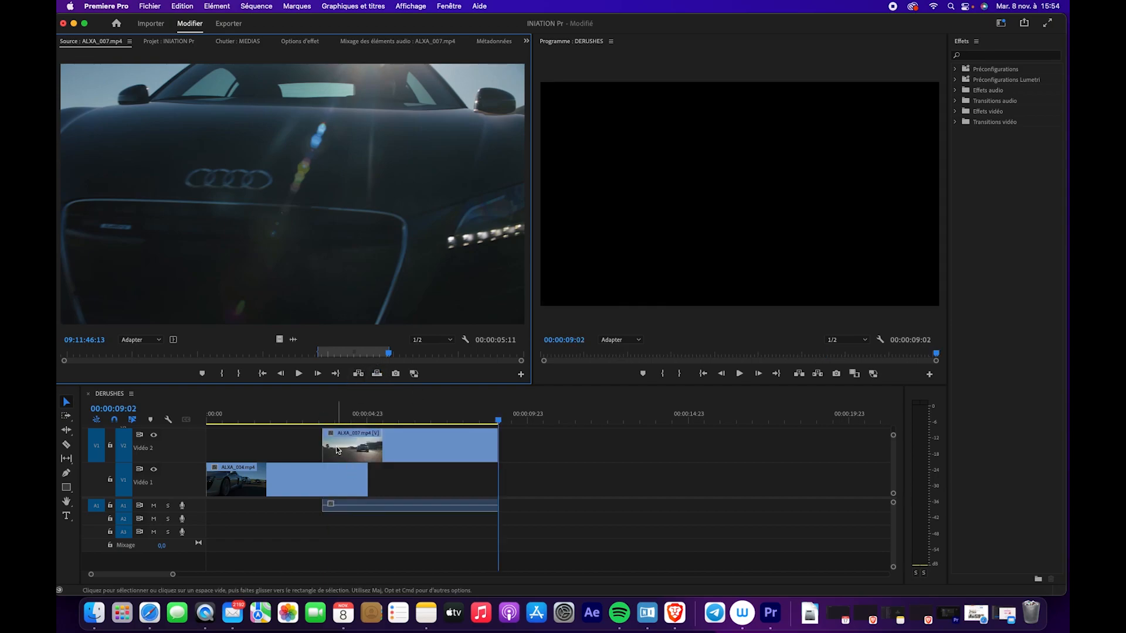
{"action": "left_click", "coordinate": [322, 417]}
{"action": "mouse_move", "coordinate": [323, 418]}
{"action": "left_mouse_down"}
{"action": "mouse_move", "coordinate": [299, 420]}
{"action": "mouse_move", "coordinate": [364, 422]}
{"action": "mouse_move", "coordinate": [318, 421]}
{"action": "left_mouse_up"}
{"action": "key", "text": "super+z"}
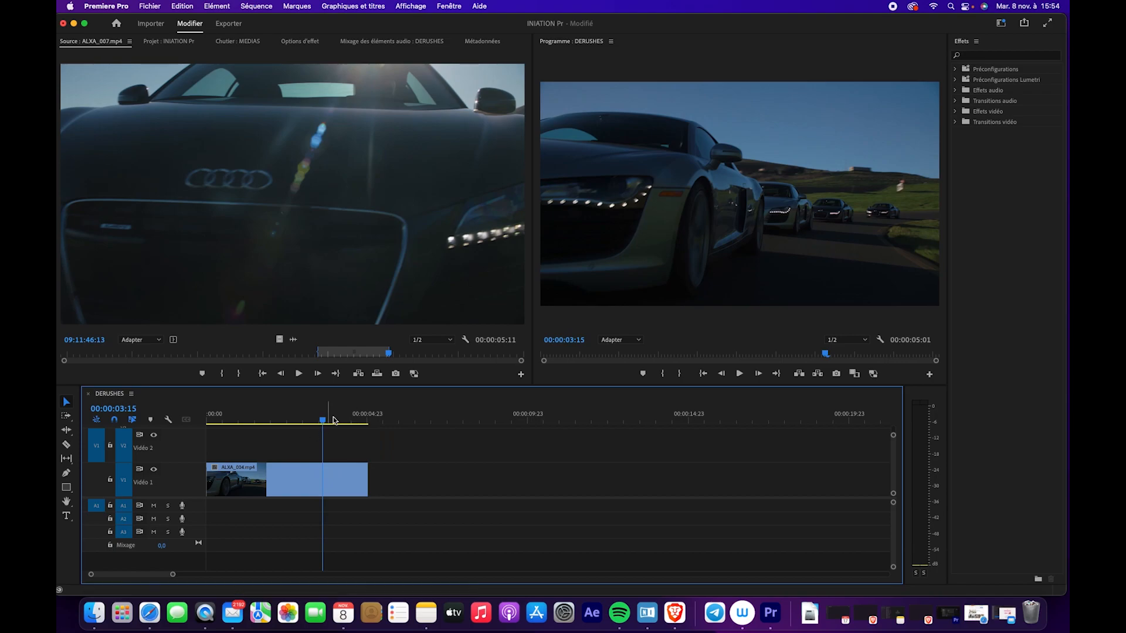
- Insert the ALXA_007.mp4 range on V2 at 00:00:03:15, inspect both parts of the split ALXA_004.mp4 clip and undo the insert
{"action": "left_click", "coordinate": [359, 374]}
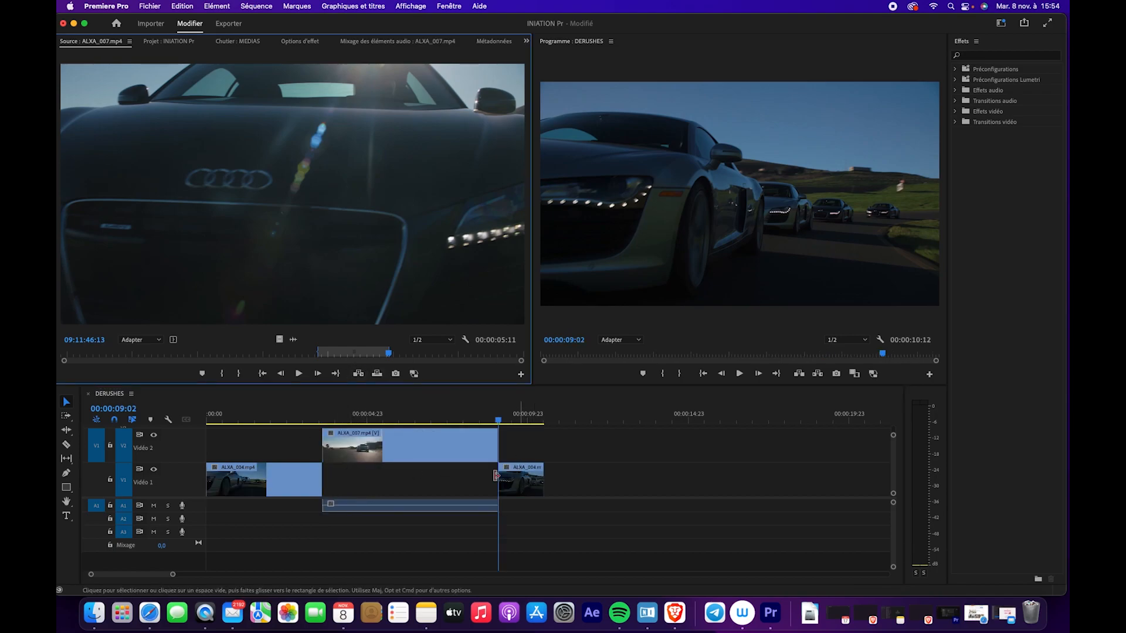
{"action": "left_click", "coordinate": [526, 482]}
{"action": "left_click", "coordinate": [319, 480]}
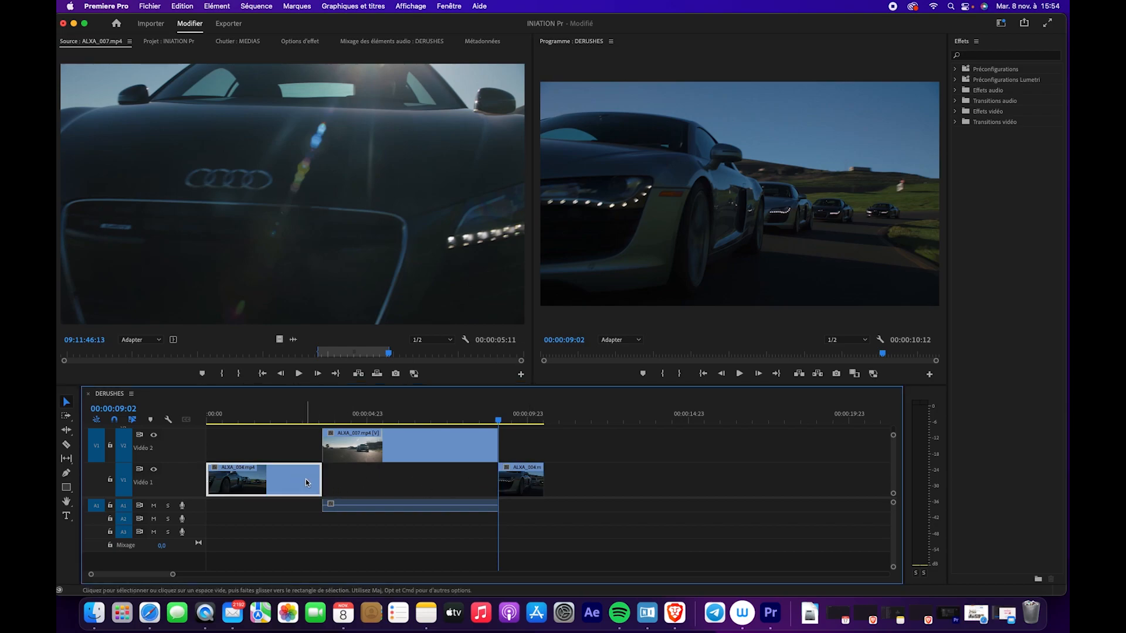
{"action": "left_click", "coordinate": [500, 479]}
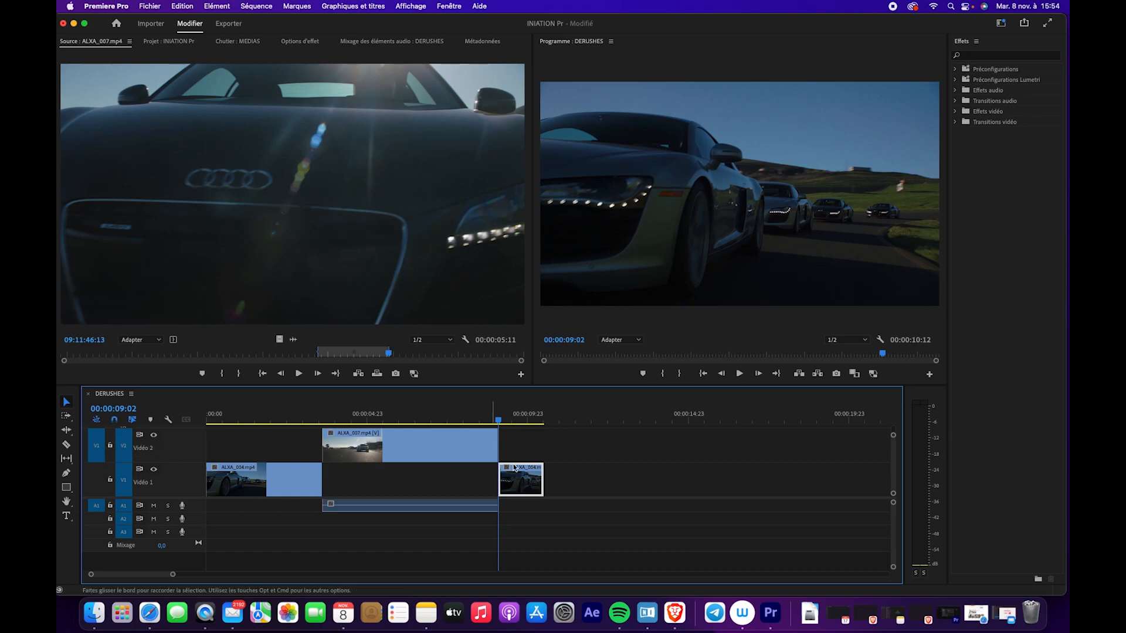
{"action": "key", "text": "super+z"}
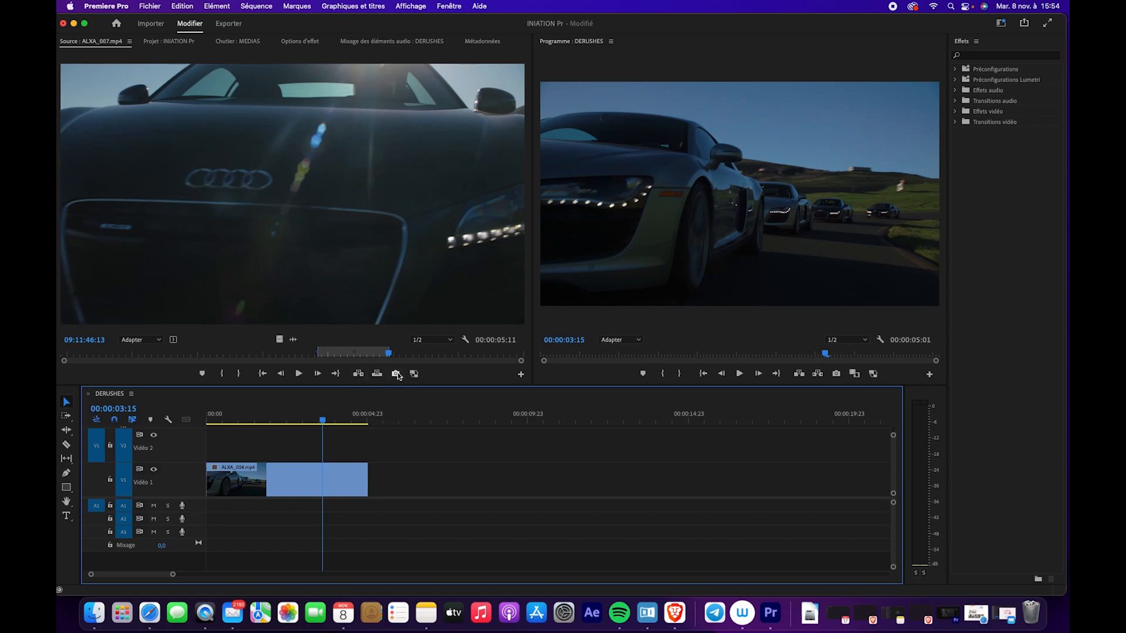
- Insert the ALXA_007.mp4 range on V2 at 00:00:05:01, where the ALXA_004.mp4 clip ends
{"action": "left_click_drag", "start_coordinate": [322, 419], "coordinate": [365, 419]}
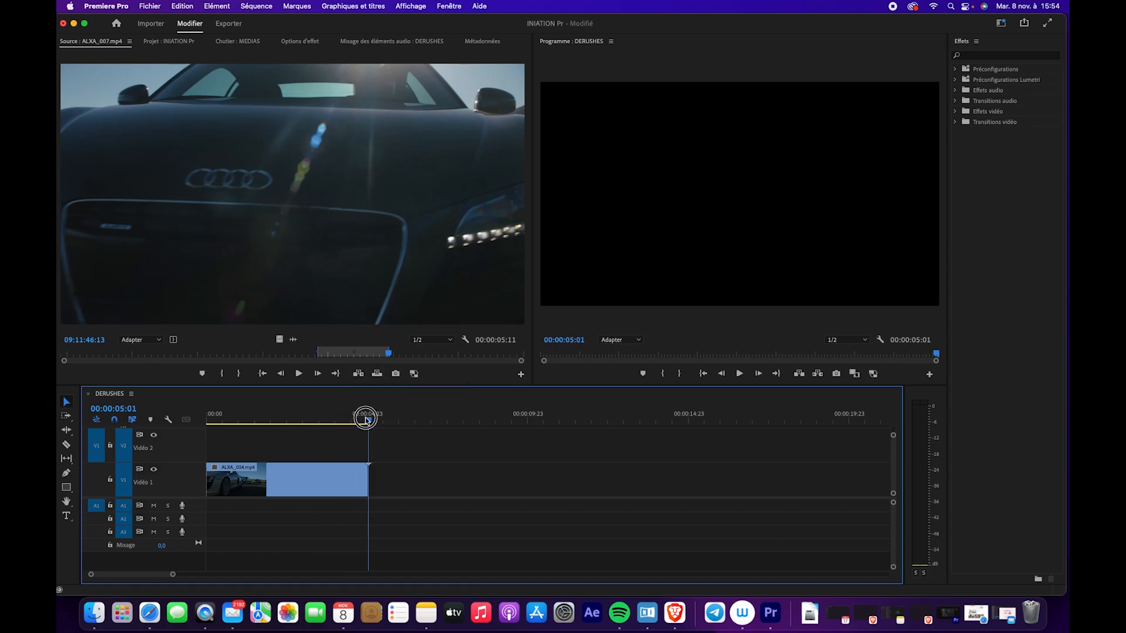
{"action": "left_click", "coordinate": [359, 373]}
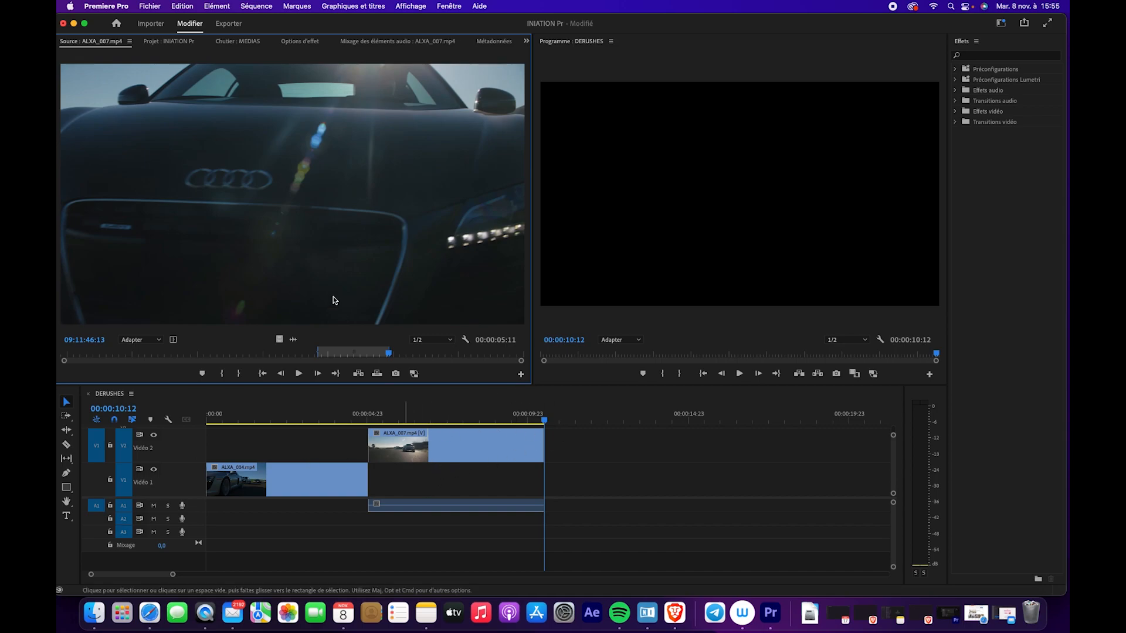
- Load ALXA_008.mp4 from MEDIAS in the Source monitor and mark a 00:00:07:18 range ending at 13:58:40:19
{"action": "left_click", "coordinate": [248, 44]}
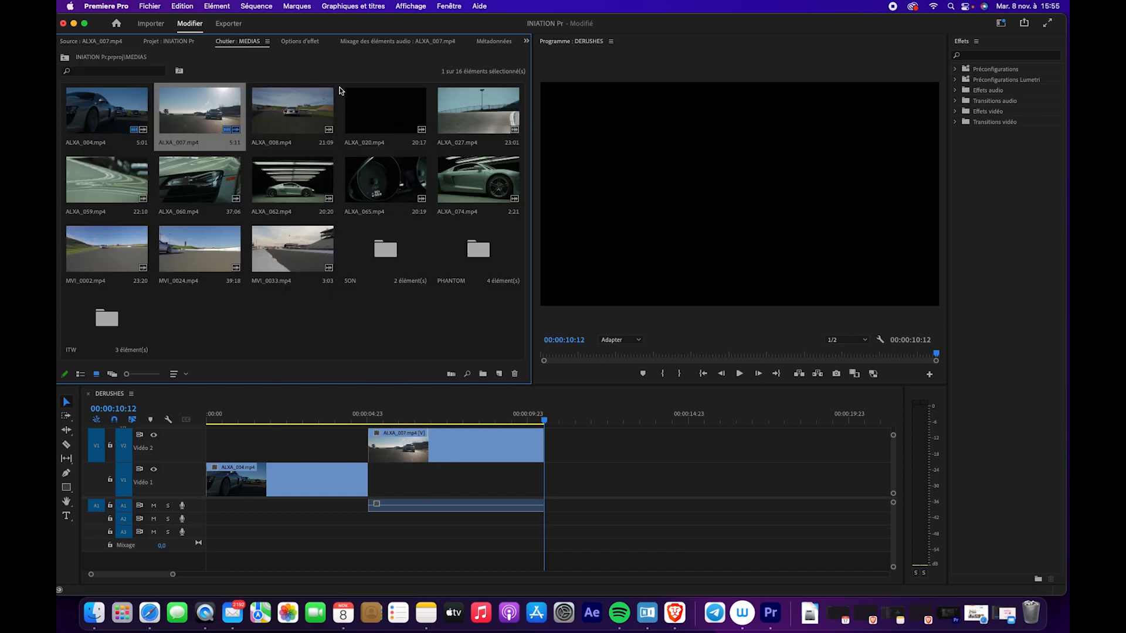
{"action": "double_click", "coordinate": [295, 135]}
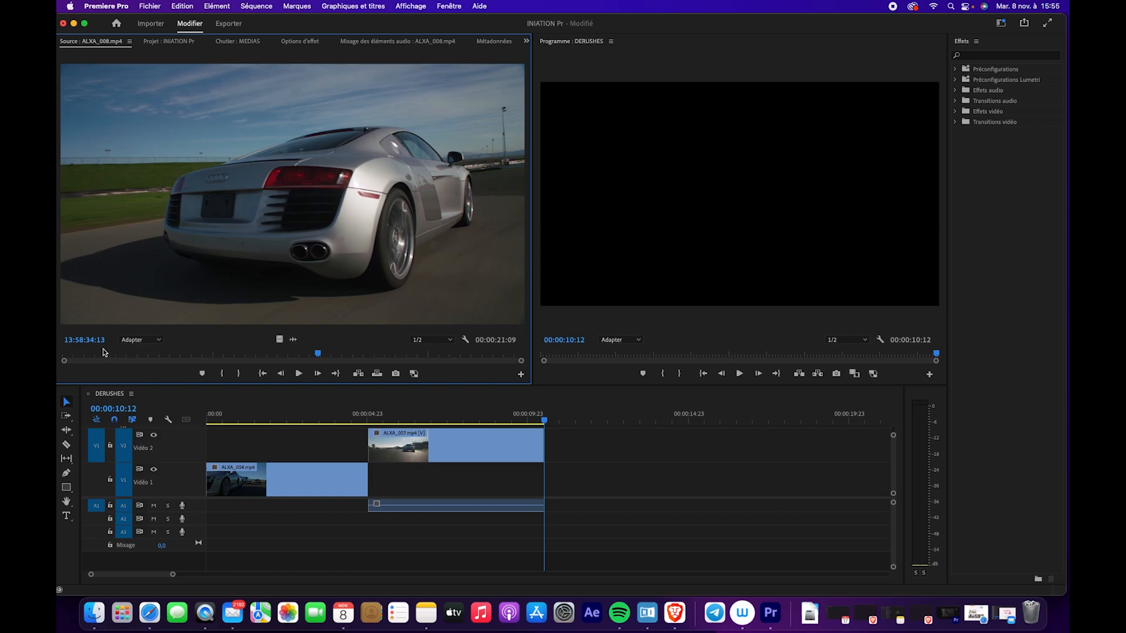
{"action": "left_click_drag", "start_coordinate": [102, 356], "coordinate": [451, 346]}
{"action": "left_click", "coordinate": [221, 373]}
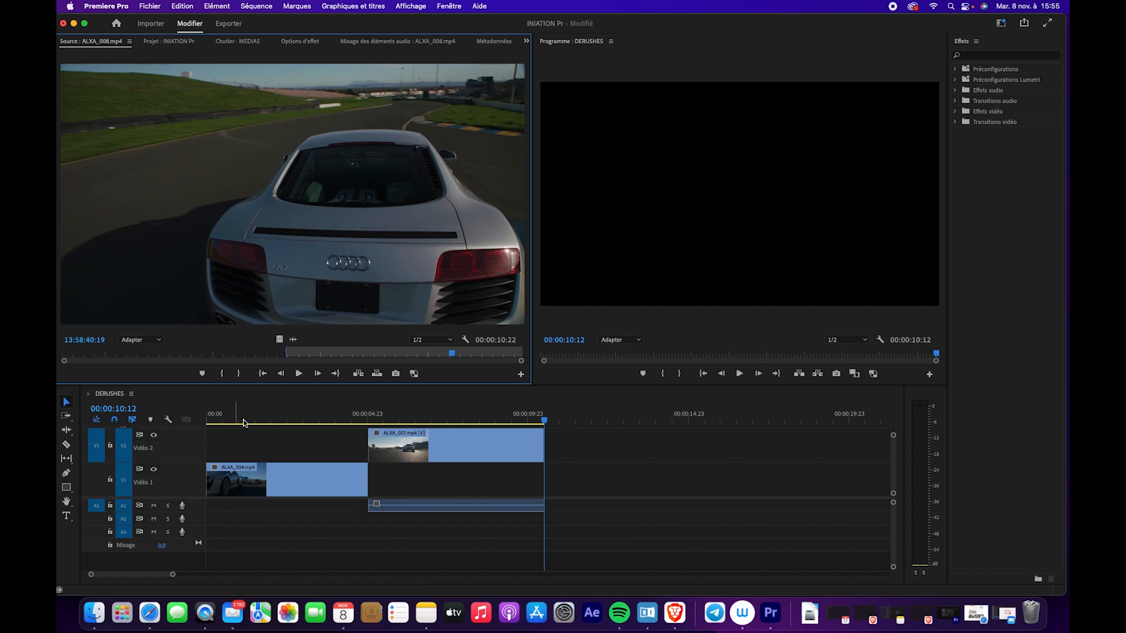
{"action": "left_click", "coordinate": [237, 373]}
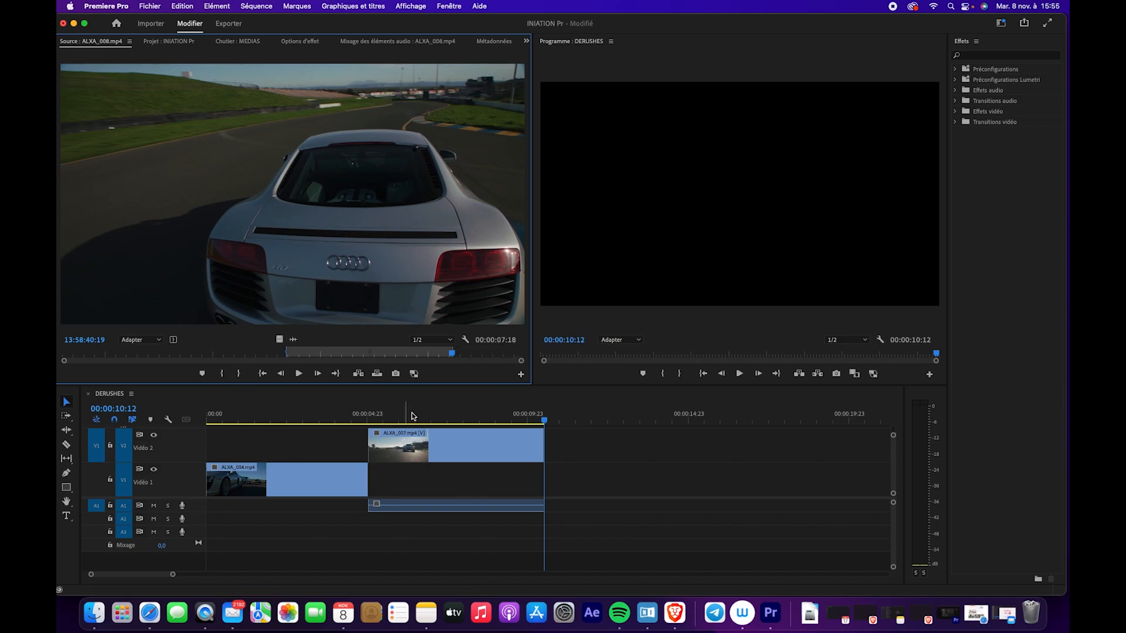
- Insert the ALXA_008.mp4 range on V2 at 00:00:05:01, ahead of ALXA_007.mp4, and scrub through the sequence to check it
{"action": "left_click", "coordinate": [370, 419]}
{"action": "mouse_move", "coordinate": [369, 418]}
{"action": "left_mouse_down"}
{"action": "mouse_move", "coordinate": [309, 420]}
{"action": "mouse_move", "coordinate": [397, 415]}
{"action": "mouse_move", "coordinate": [340, 414]}
{"action": "mouse_move", "coordinate": [371, 419]}
{"action": "left_mouse_up"}
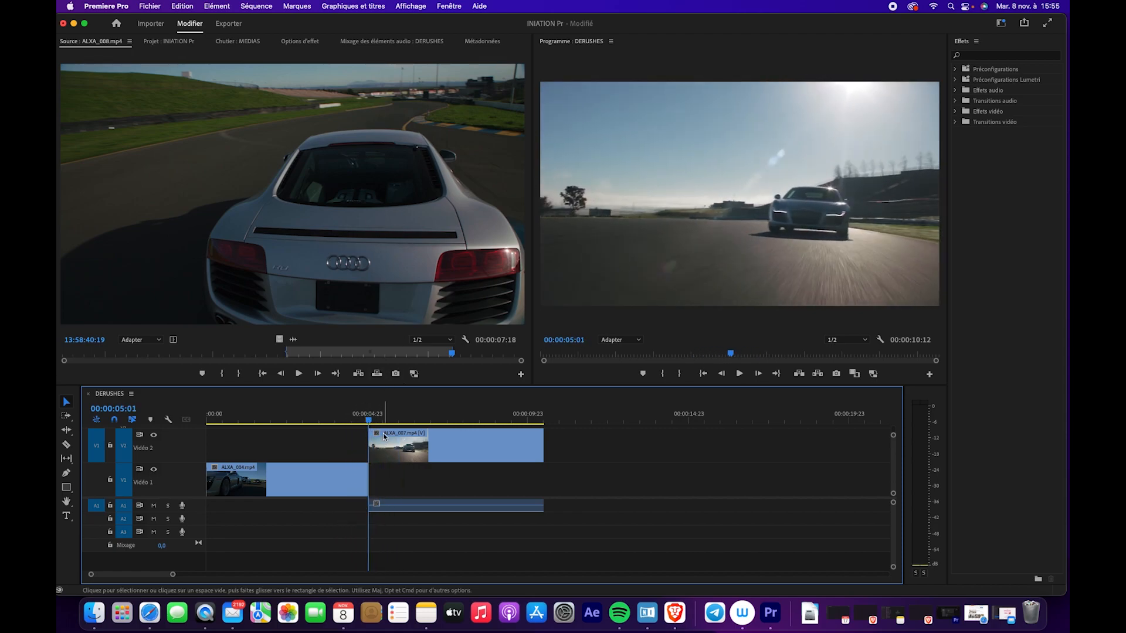
{"action": "left_click", "coordinate": [358, 374]}
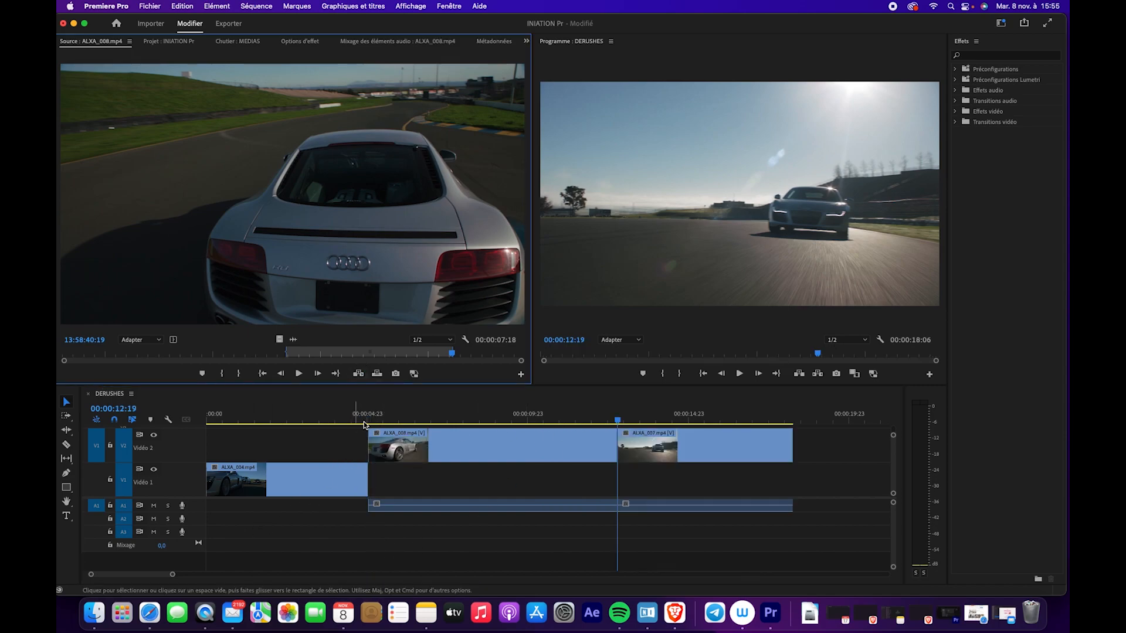
{"action": "left_click", "coordinate": [326, 420]}
{"action": "left_click_drag", "start_coordinate": [327, 420], "coordinate": [419, 458]}
{"action": "left_click_drag", "start_coordinate": [172, 574], "coordinate": [263, 573]}
{"action": "mouse_move", "coordinate": [349, 414]}
{"action": "left_mouse_down"}
{"action": "mouse_move", "coordinate": [375, 417]}
{"action": "mouse_move", "coordinate": [250, 415]}
{"action": "mouse_move", "coordinate": [369, 421]}
{"action": "left_mouse_up"}
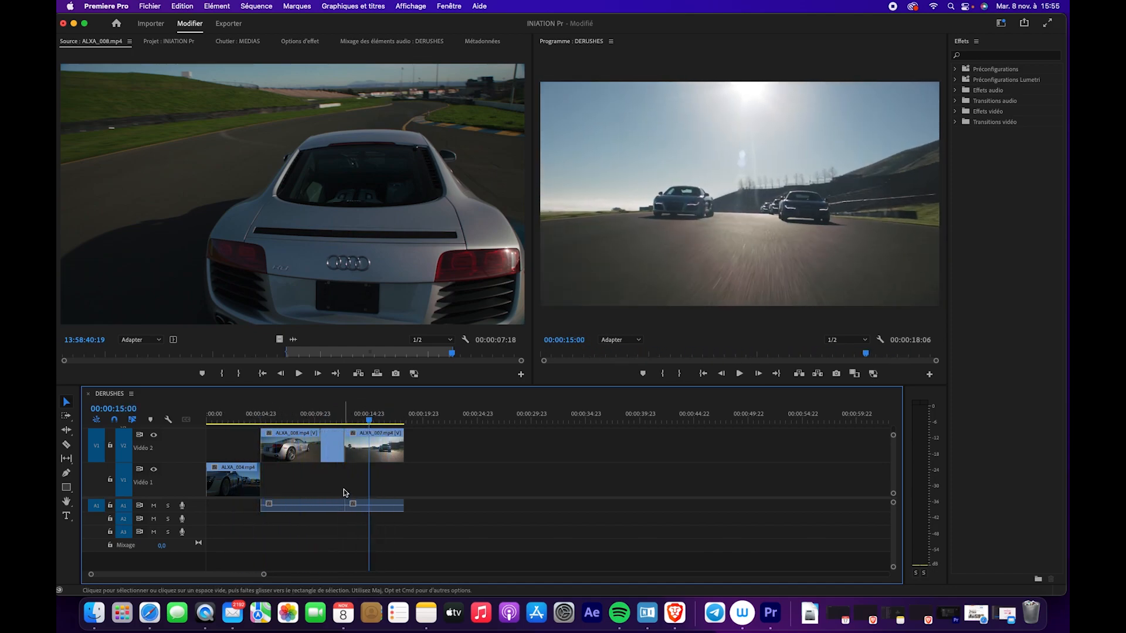
- Load ALXA_020.mp4 from MEDIAS in the Source monitor and mark a 00:00:10:02 range ending at 00:21:30:10
{"action": "left_click", "coordinate": [237, 42]}
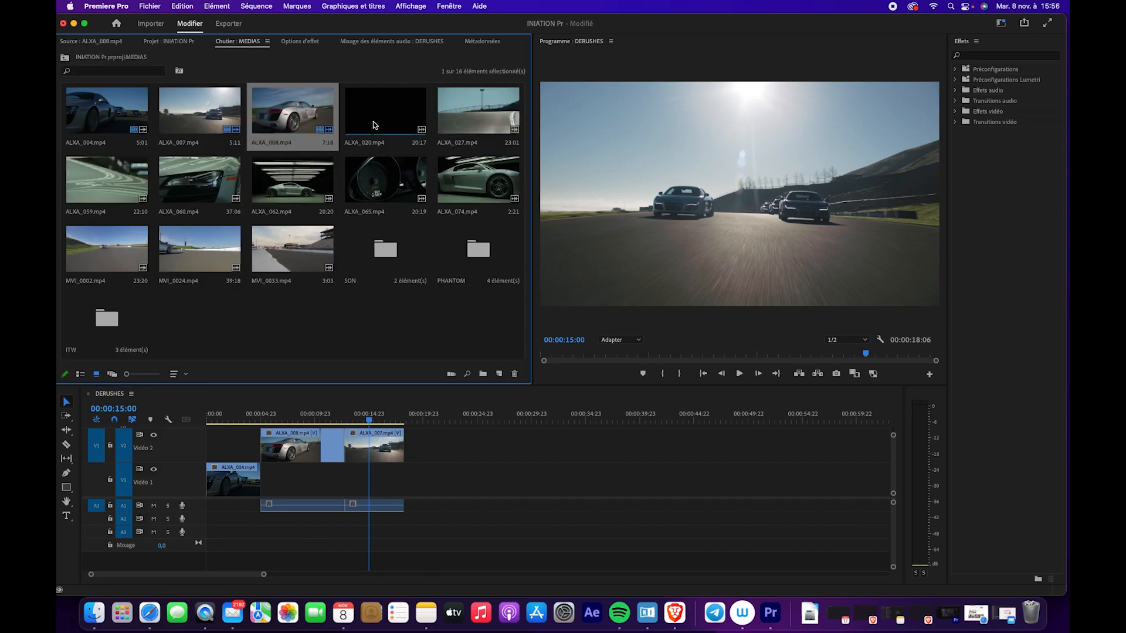
{"action": "double_click", "coordinate": [397, 121]}
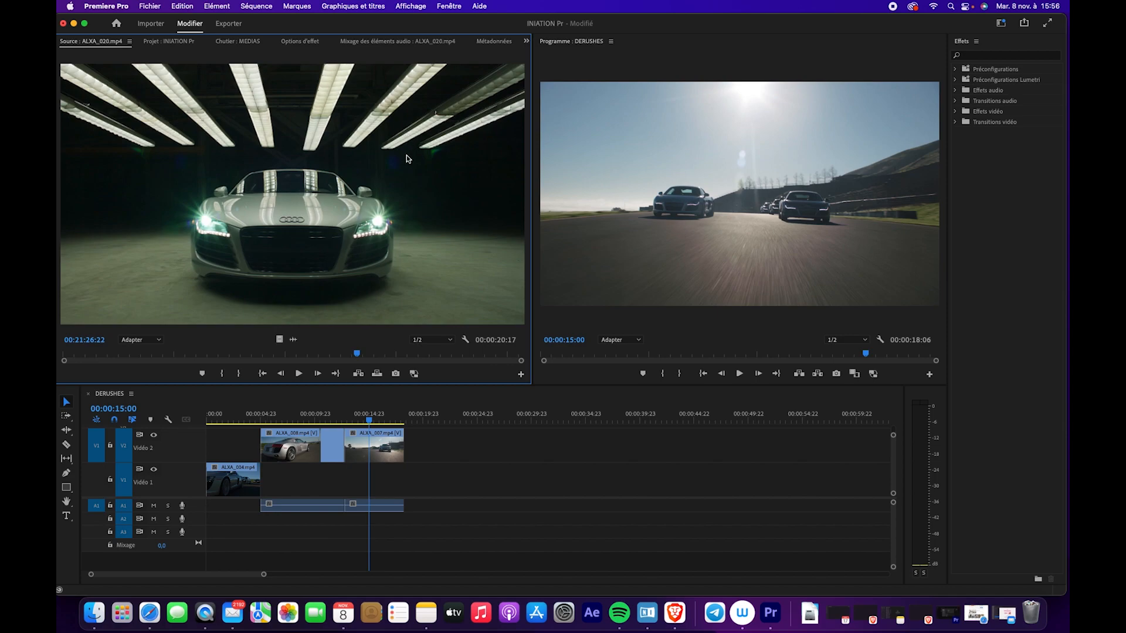
{"action": "left_click_drag", "start_coordinate": [132, 357], "coordinate": [92, 360]}
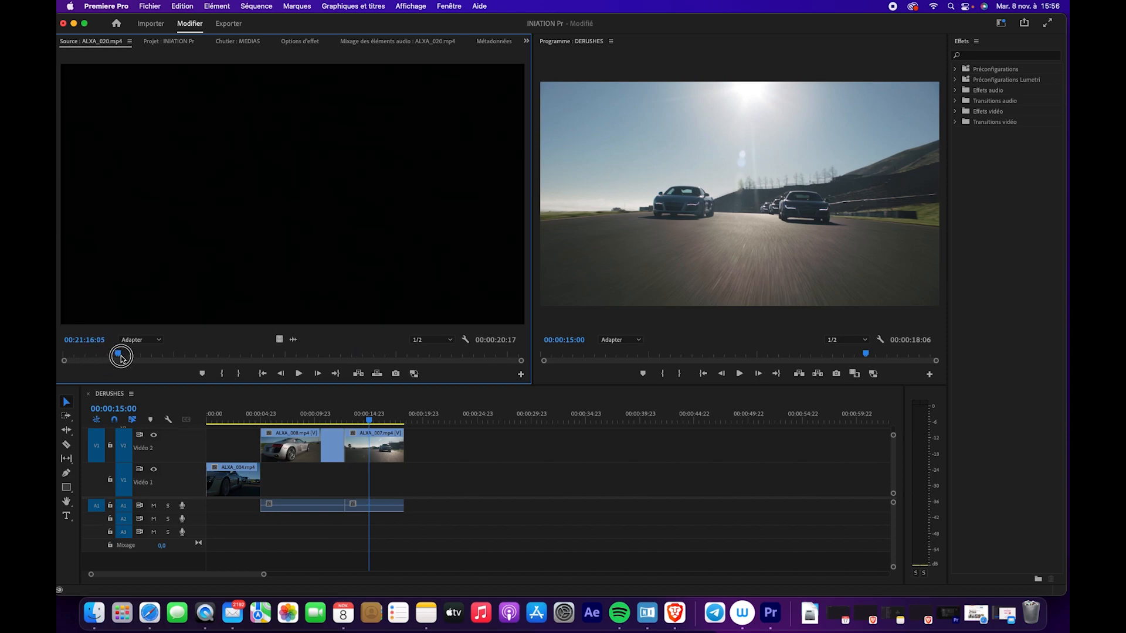
{"action": "left_click_drag", "start_coordinate": [206, 351], "coordinate": [228, 356]}
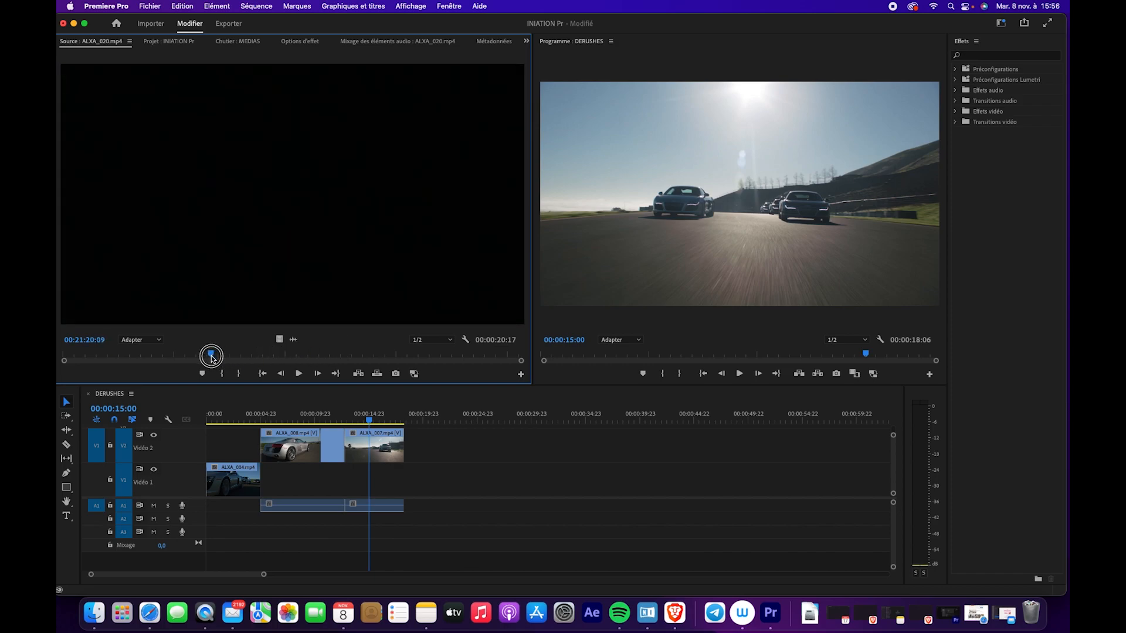
{"action": "left_click", "coordinate": [221, 374]}
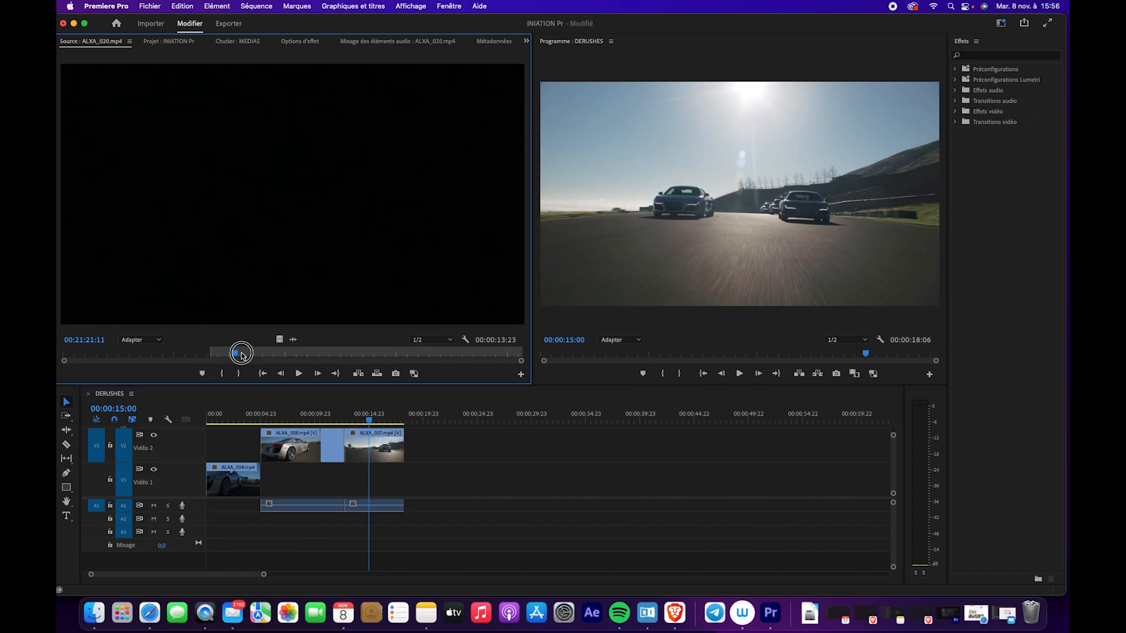
{"action": "left_click_drag", "start_coordinate": [241, 355], "coordinate": [393, 353]}
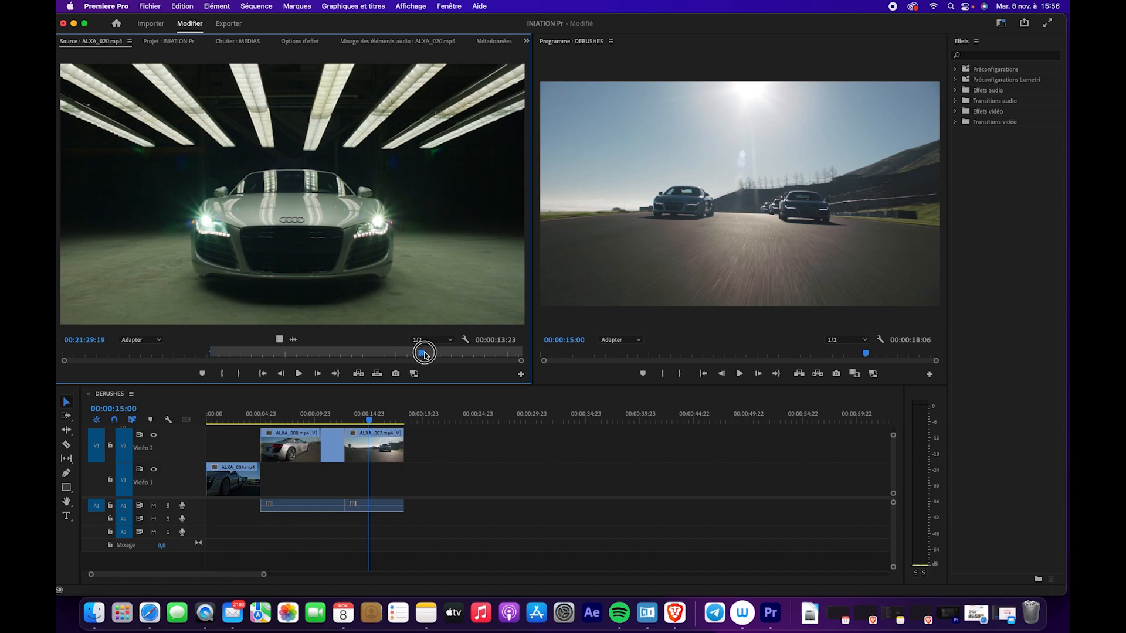
{"action": "left_click", "coordinate": [238, 374]}
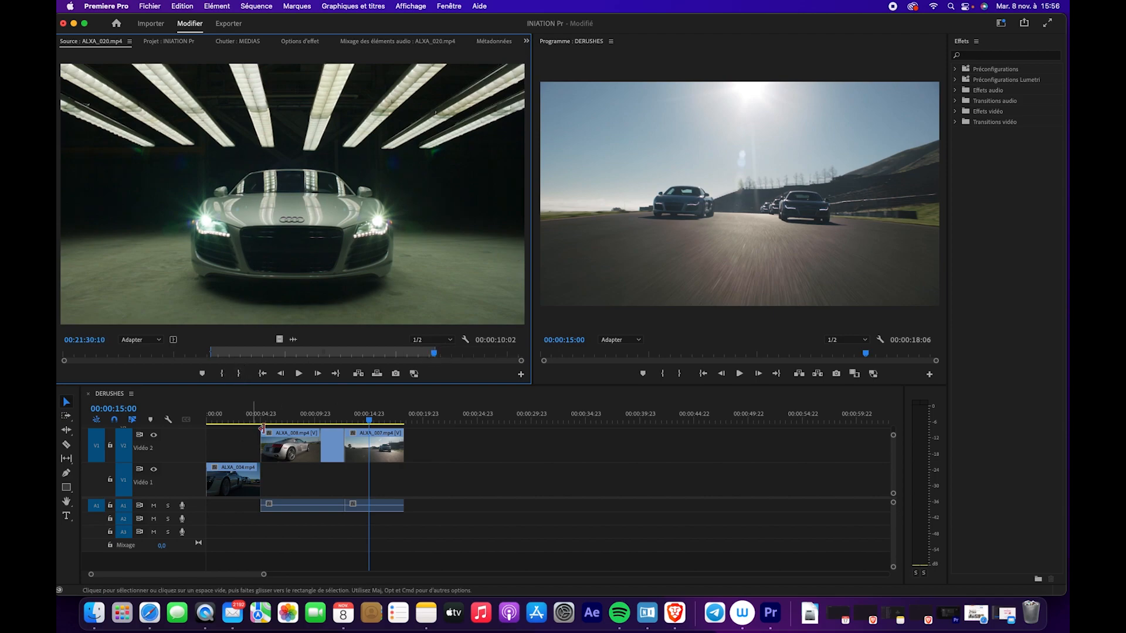
- Route the source video back to V1, insert the ALXA_020.mp4 range at the start of DERUSHES and preview it
{"action": "left_click_drag", "start_coordinate": [271, 415], "coordinate": [173, 424]}
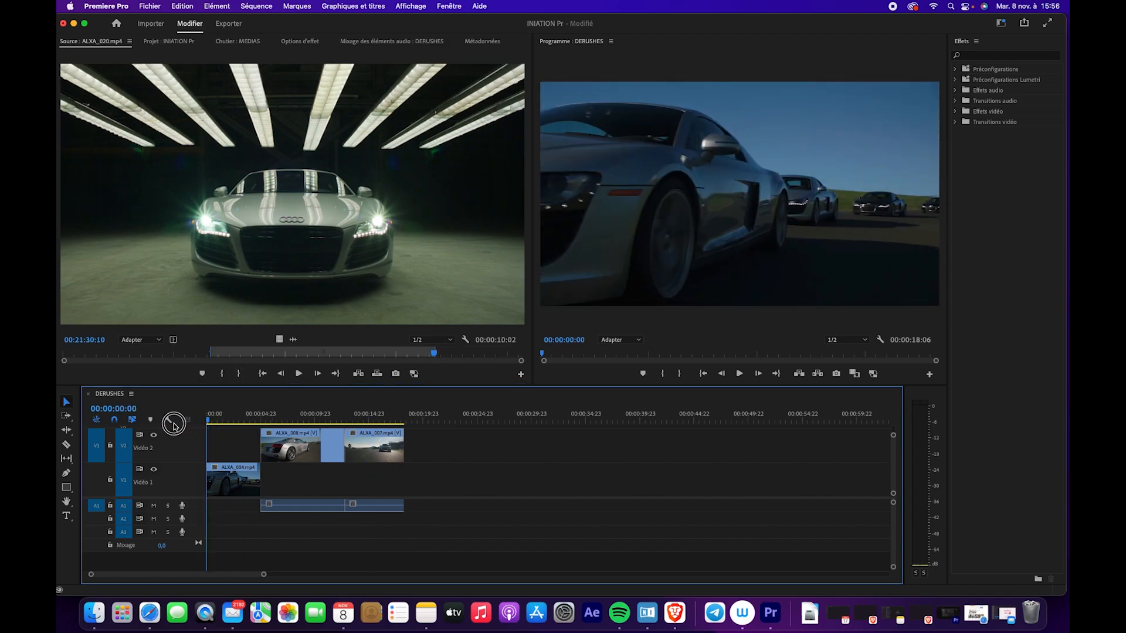
{"action": "left_click", "coordinate": [101, 483]}
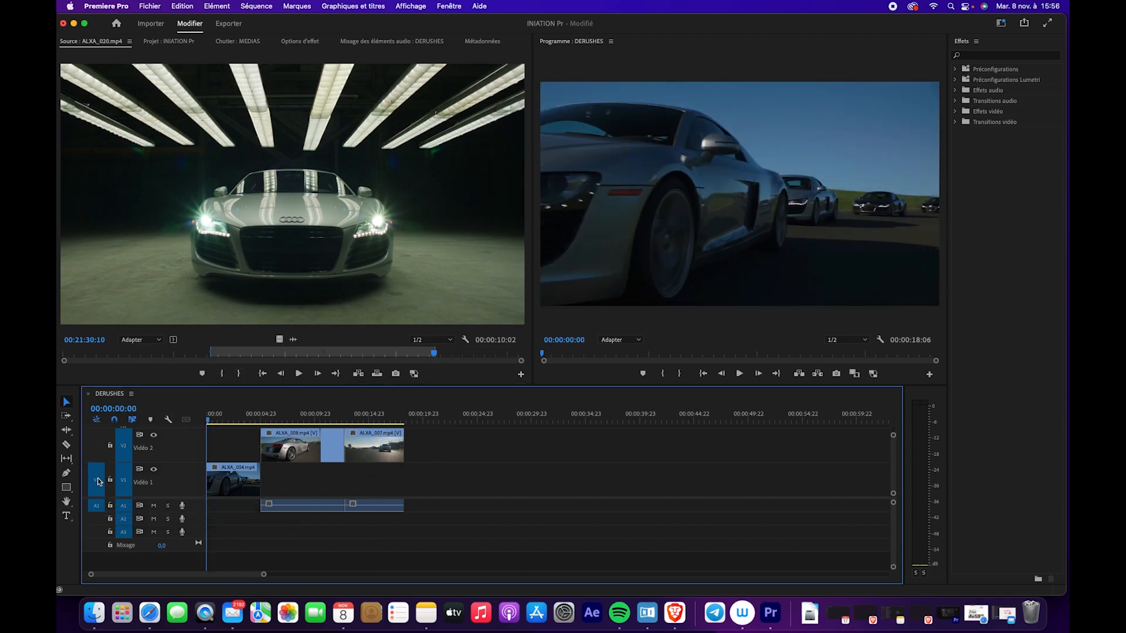
{"action": "left_click", "coordinate": [359, 374]}
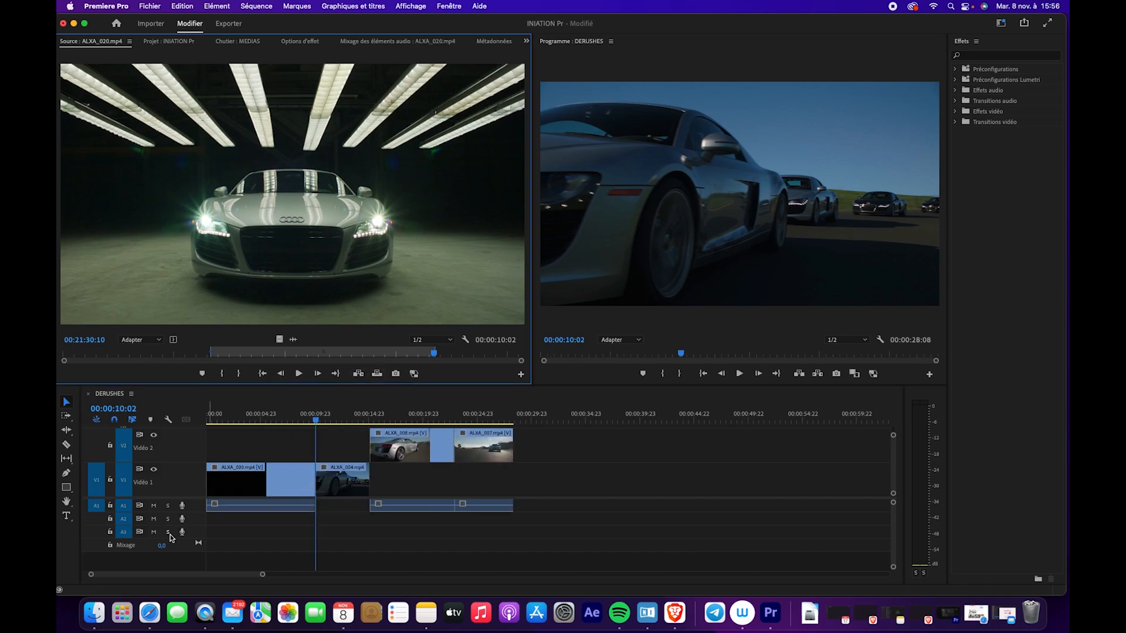
{"action": "left_click_drag", "start_coordinate": [327, 415], "coordinate": [291, 415]}
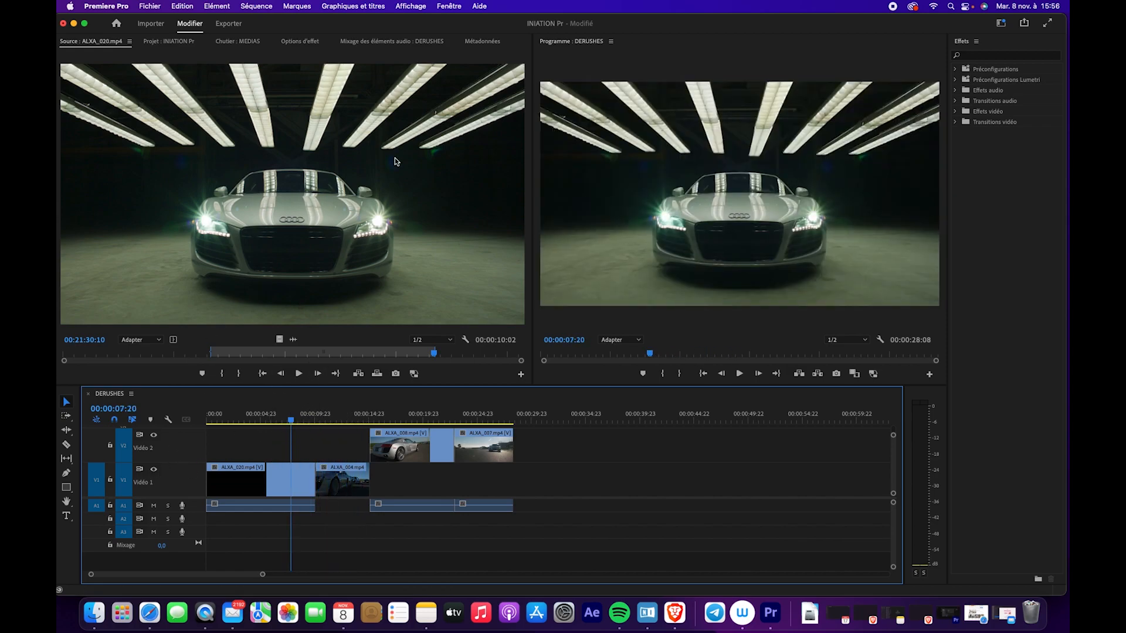
- Mark a 00:00:06:21 range of ALXA_027.mp4 ending at 10:13:03:14 and insert it on V1 at the end of DERUSHES
{"action": "left_click", "coordinate": [240, 41]}
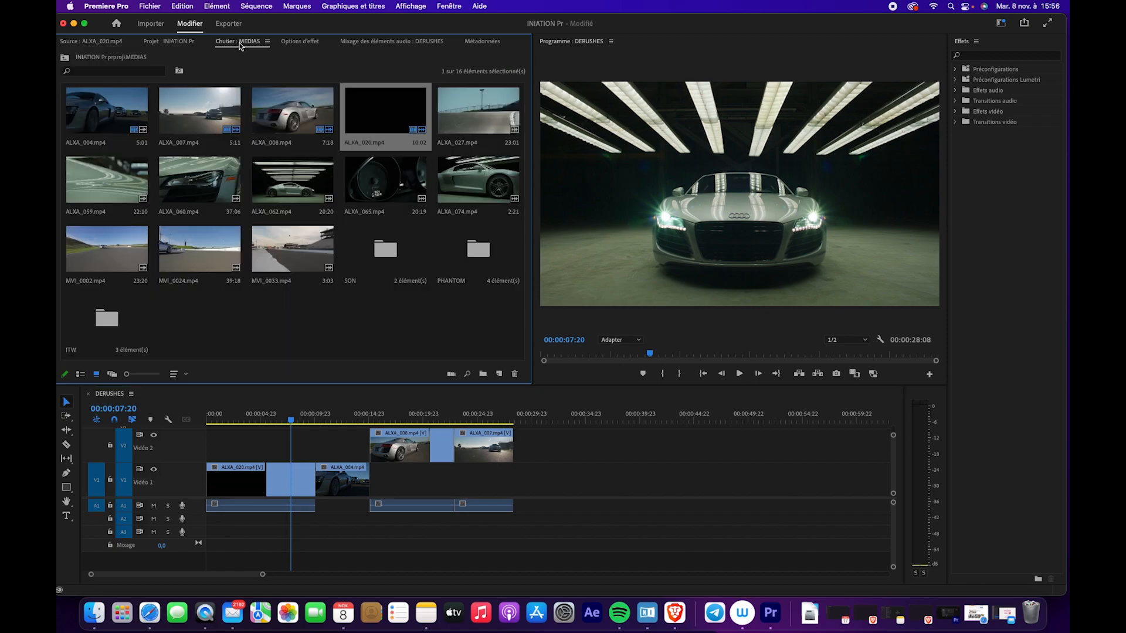
{"action": "double_click", "coordinate": [481, 126]}
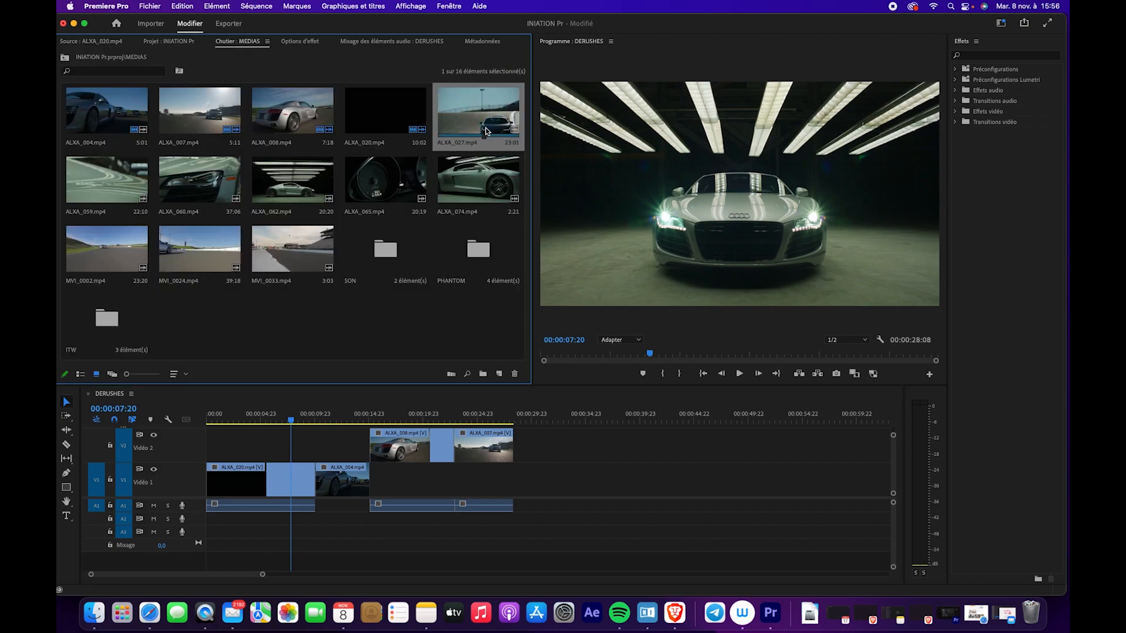
{"action": "left_click_drag", "start_coordinate": [148, 357], "coordinate": [246, 357]}
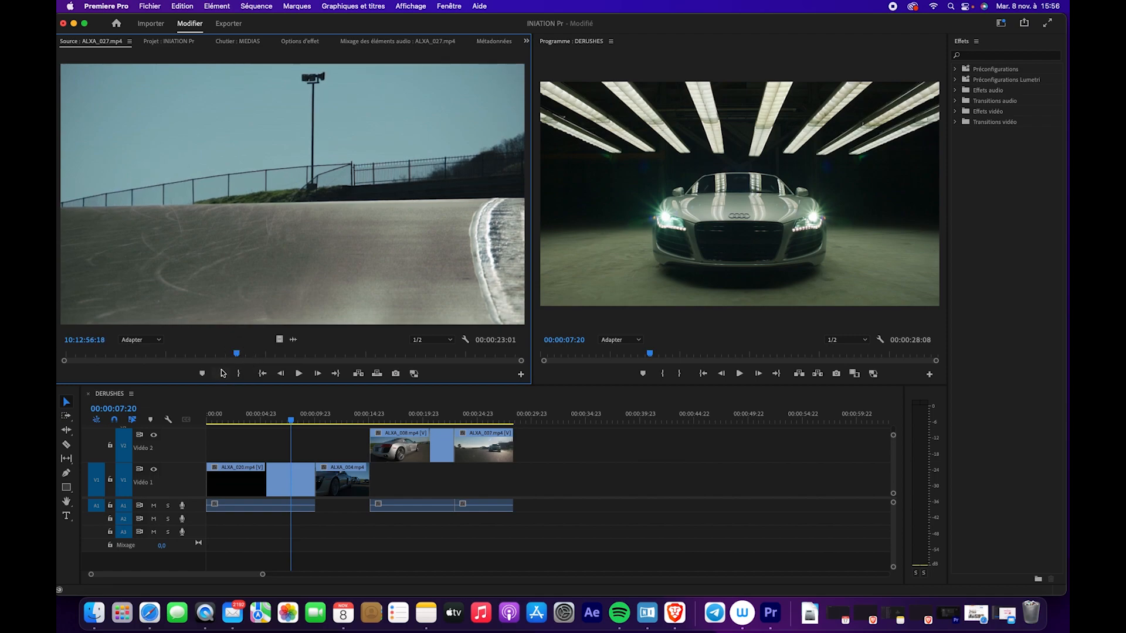
{"action": "left_click", "coordinate": [222, 373]}
{"action": "left_click_drag", "start_coordinate": [240, 355], "coordinate": [373, 351]}
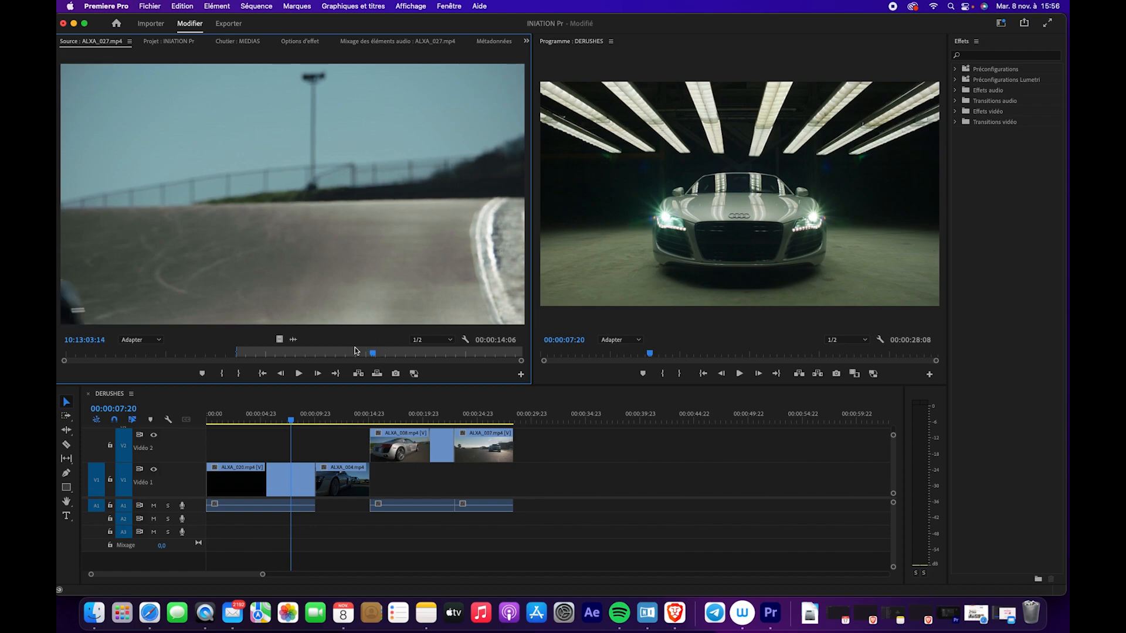
{"action": "left_click", "coordinate": [239, 374]}
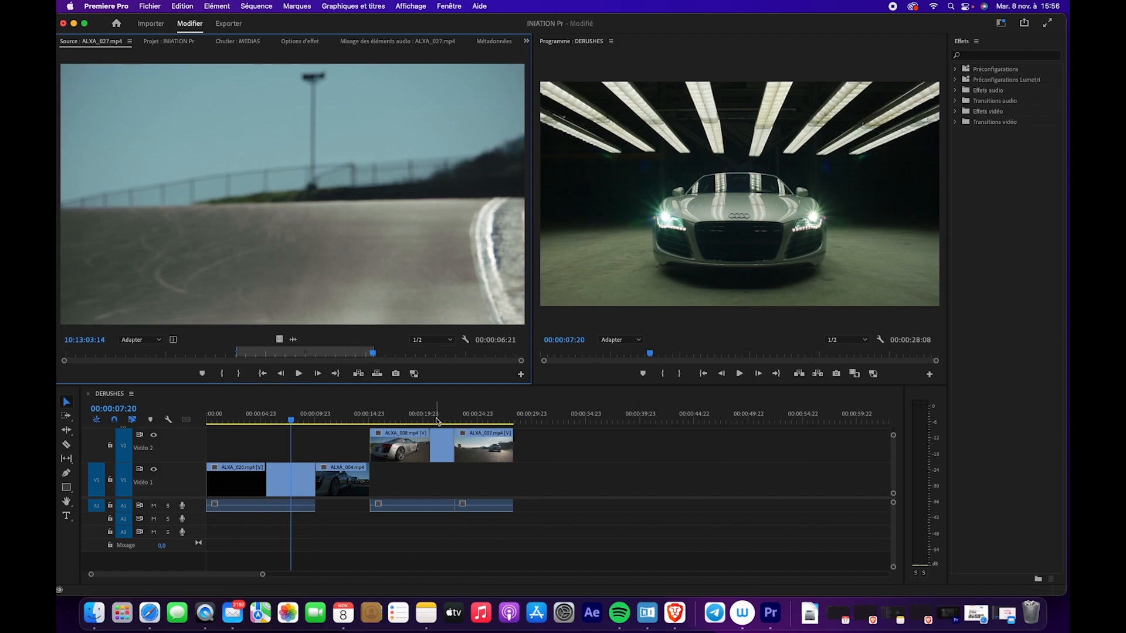
{"action": "left_click_drag", "start_coordinate": [466, 414], "coordinate": [507, 412]}
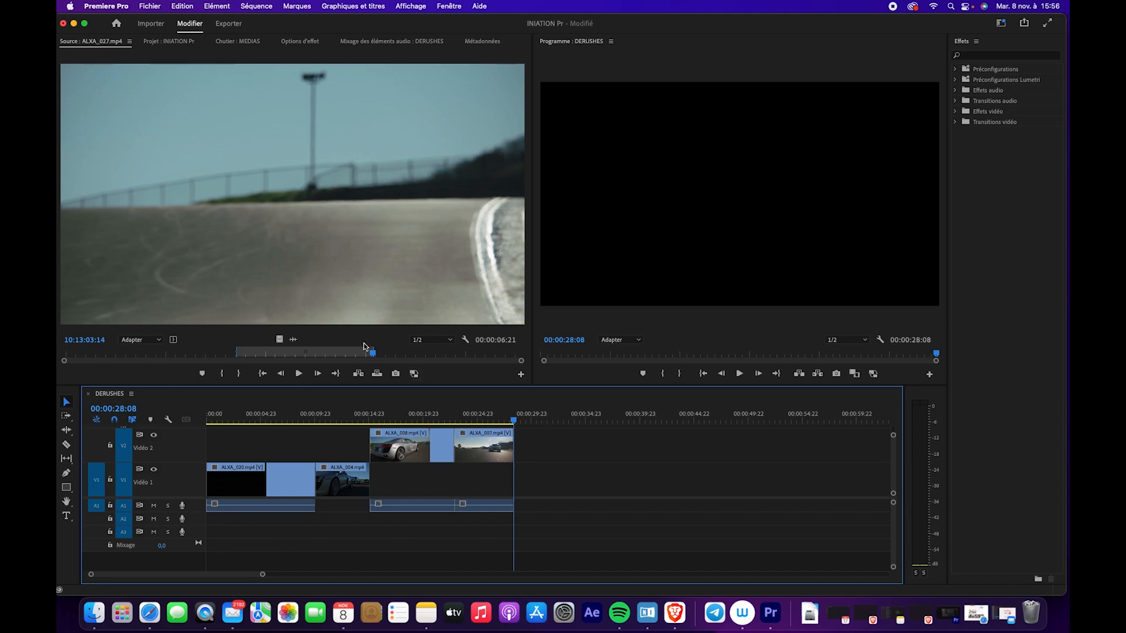
{"action": "left_click", "coordinate": [357, 374]}
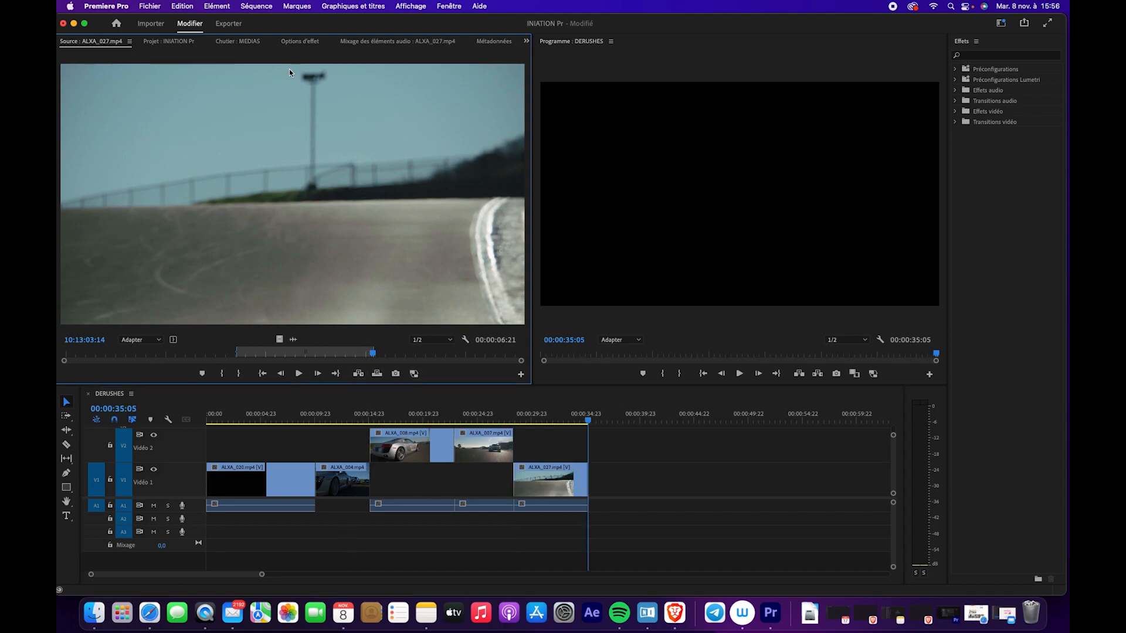
- Load ALXA_059.mp4 from MEDIAS in the Source monitor and mark a 00:00:07:17 range ending at 15:50:53:22
{"action": "left_click", "coordinate": [246, 42]}
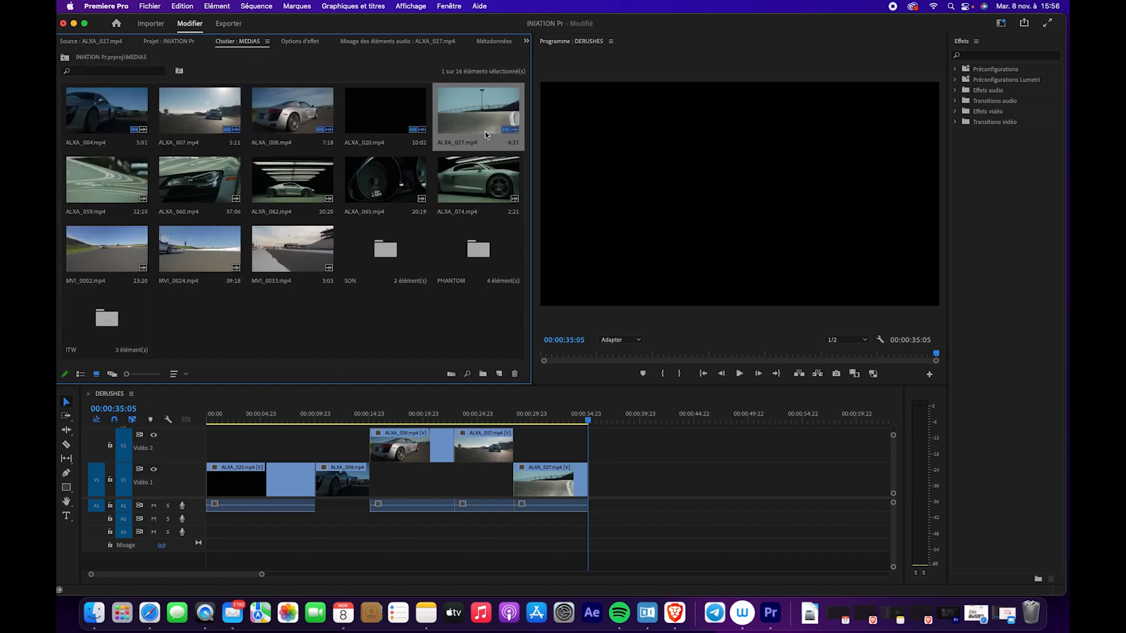
{"action": "left_click", "coordinate": [108, 195]}
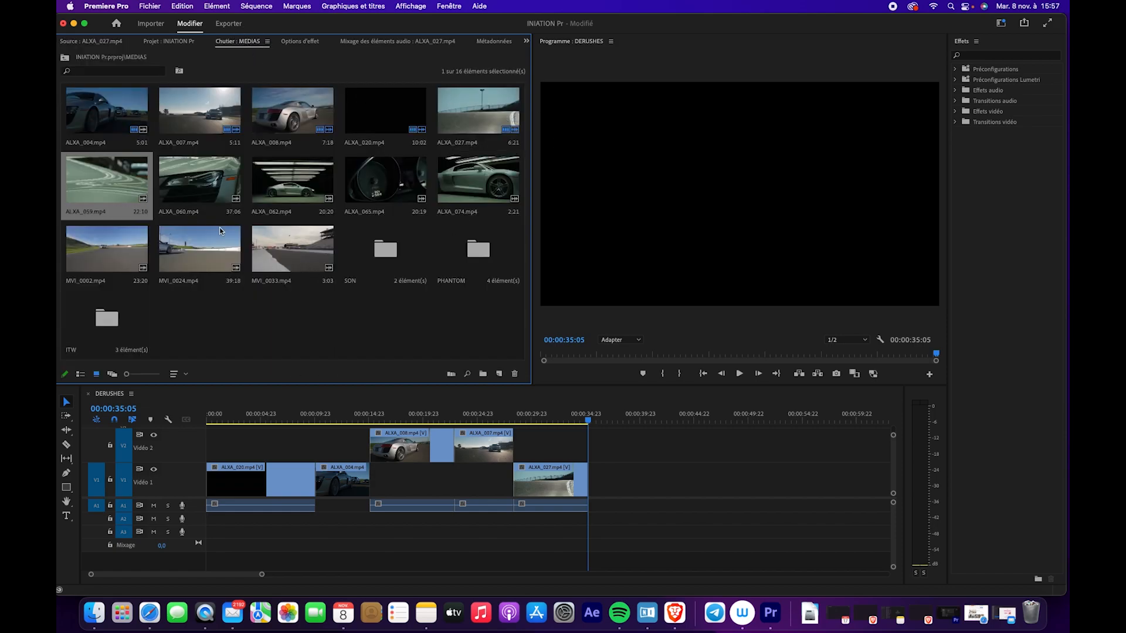
{"action": "double_click", "coordinate": [124, 192]}
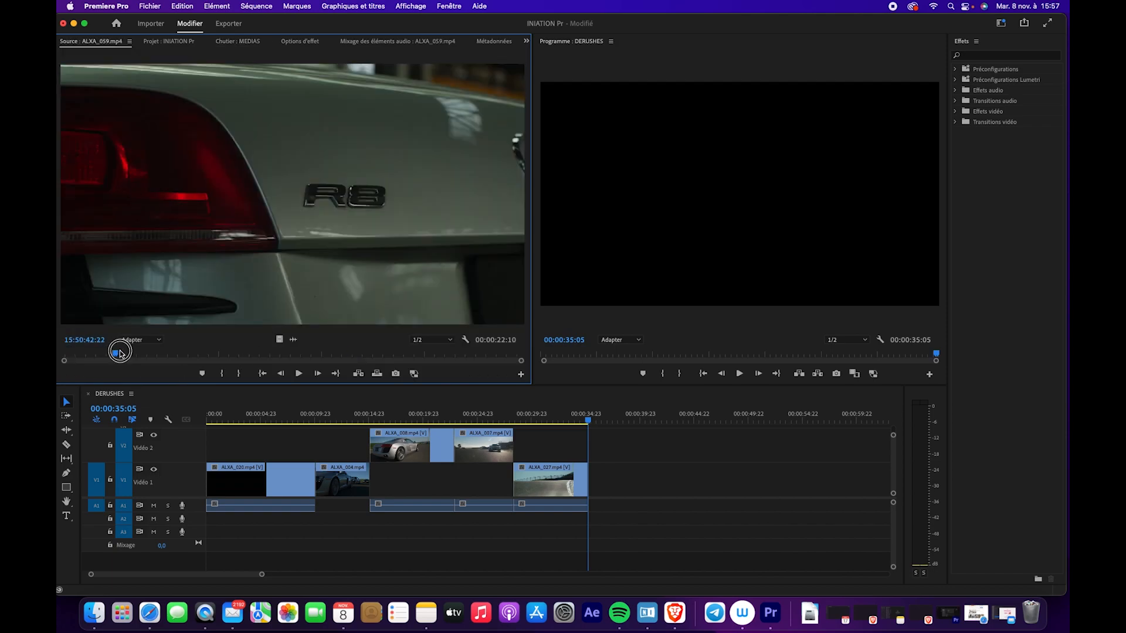
{"action": "mouse_move", "coordinate": [119, 352]}
{"action": "left_mouse_down"}
{"action": "mouse_move", "coordinate": [266, 347]}
{"action": "mouse_move", "coordinate": [284, 334]}
{"action": "mouse_move", "coordinate": [397, 339]}
{"action": "mouse_move", "coordinate": [410, 351]}
{"action": "mouse_move", "coordinate": [81, 360]}
{"action": "mouse_move", "coordinate": [289, 350]}
{"action": "mouse_move", "coordinate": [179, 355]}
{"action": "mouse_move", "coordinate": [311, 367]}
{"action": "left_mouse_up"}
{"action": "key", "text": "i"}
{"action": "key", "text": "i"}
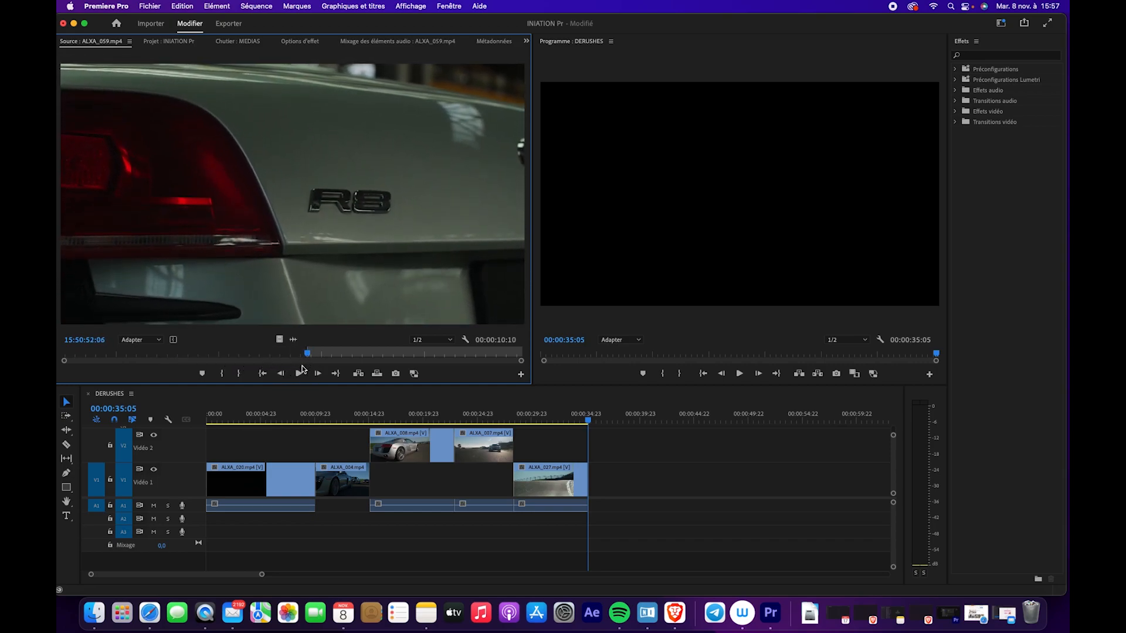
{"action": "left_click_drag", "start_coordinate": [197, 358], "coordinate": [343, 355]}
{"action": "key", "text": "i"}
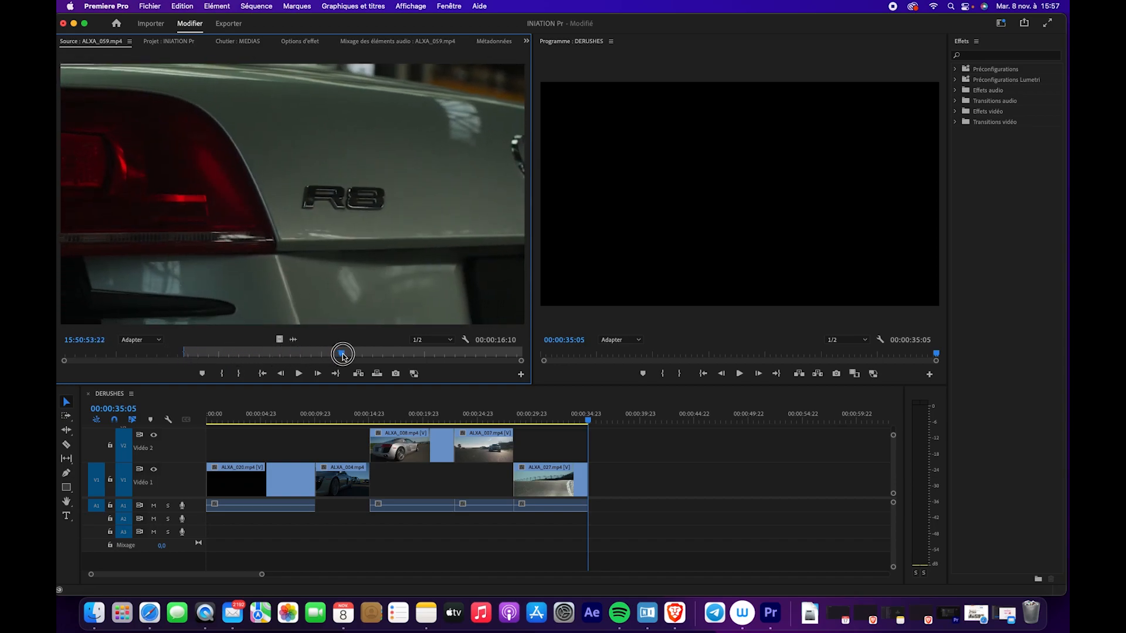
{"action": "key", "text": "o"}
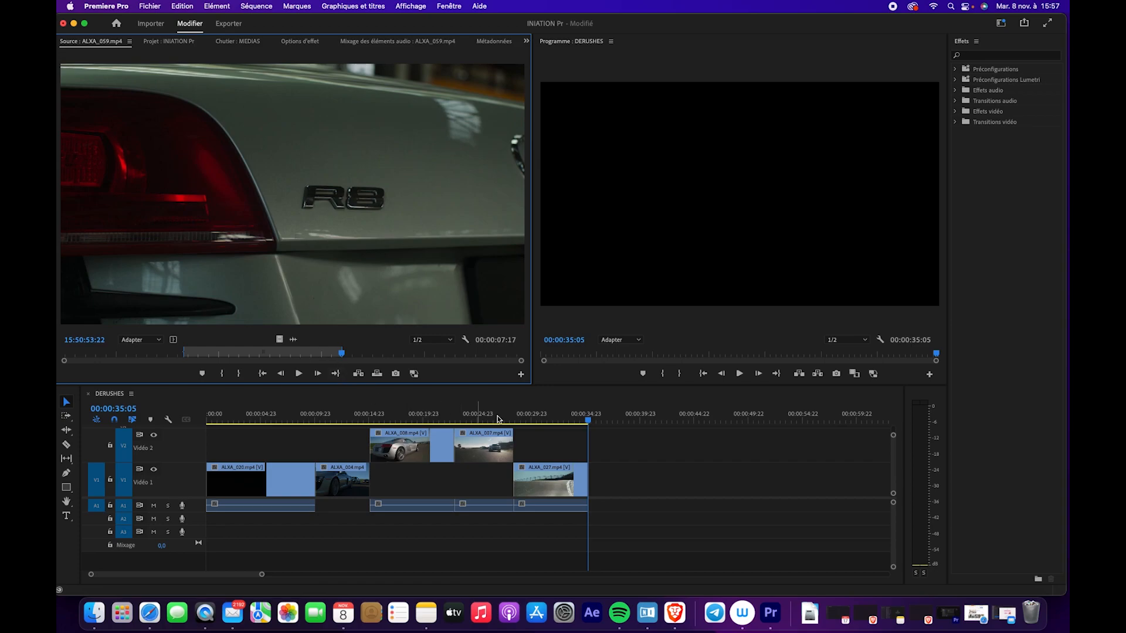
- Insert the ALXA_059.mp4 range on V1 at 00:00:10:02, between ALXA_020.mp4 and ALXA_004.mp4, and scrub back over it
{"action": "left_click", "coordinate": [332, 415]}
{"action": "mouse_move", "coordinate": [332, 415]}
{"action": "left_mouse_down"}
{"action": "mouse_move", "coordinate": [299, 415]}
{"action": "mouse_move", "coordinate": [313, 414]}
{"action": "left_mouse_up"}
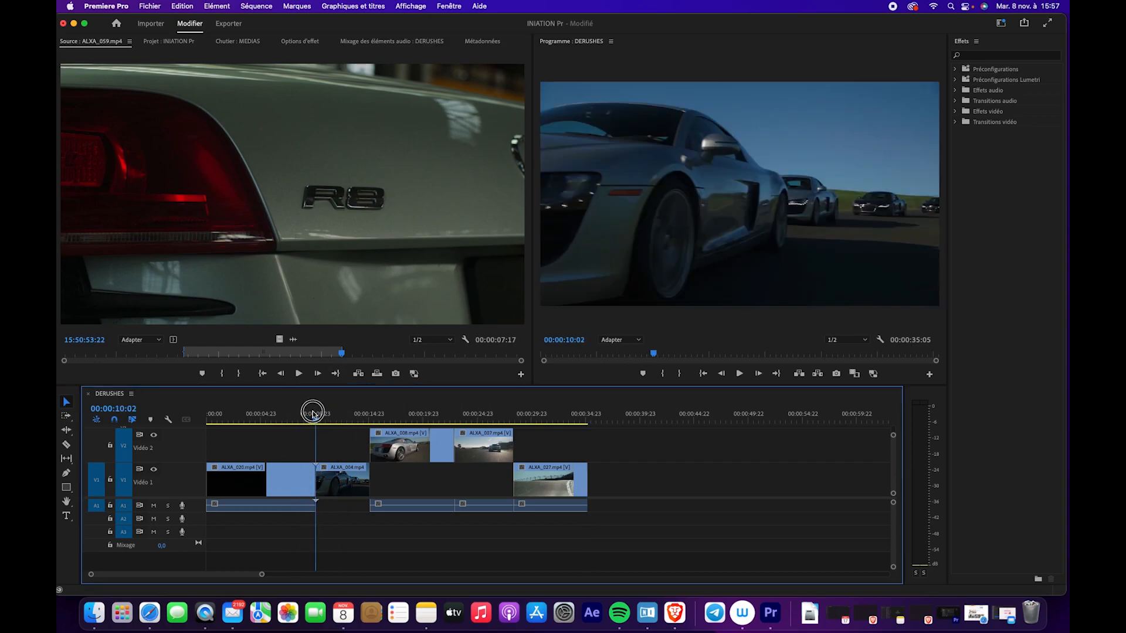
{"action": "left_click", "coordinate": [358, 374]}
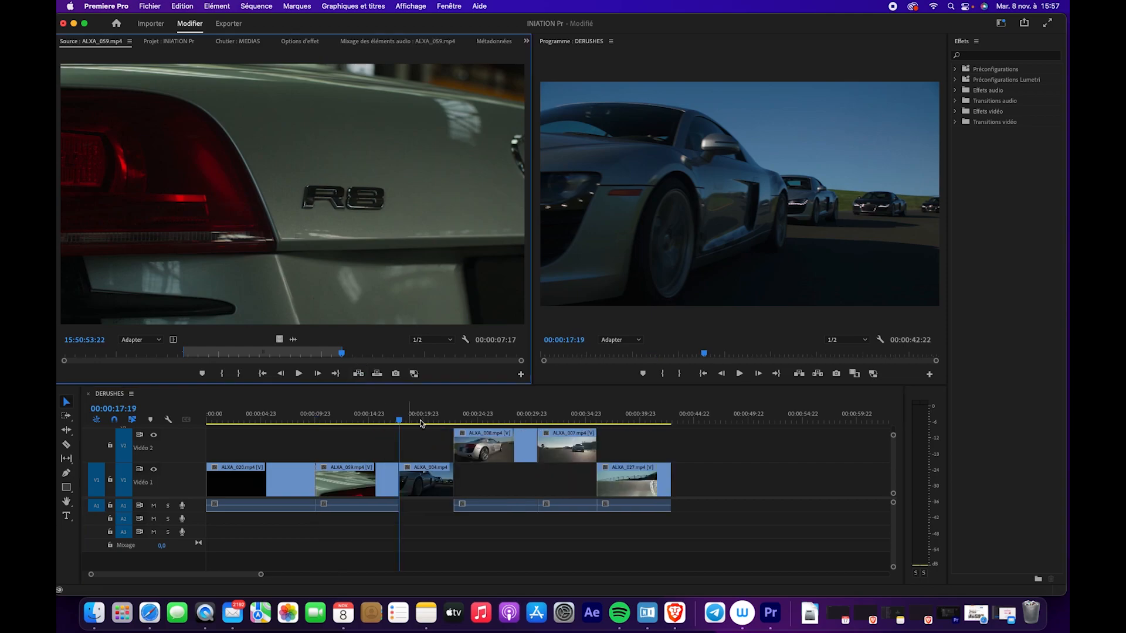
{"action": "left_click_drag", "start_coordinate": [410, 423], "coordinate": [305, 430]}
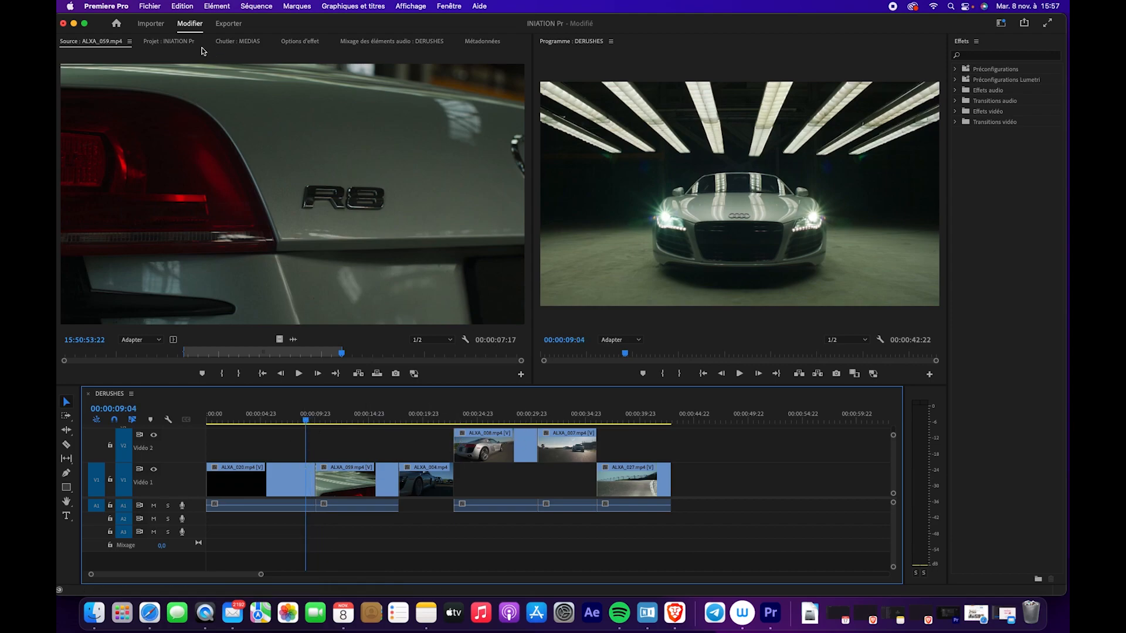
- Load ALXA_060.mp4 from MEDIAS in the Source monitor and mark a 00:00:21:02 range ending at 16:26:30:11
{"action": "left_click", "coordinate": [180, 44]}
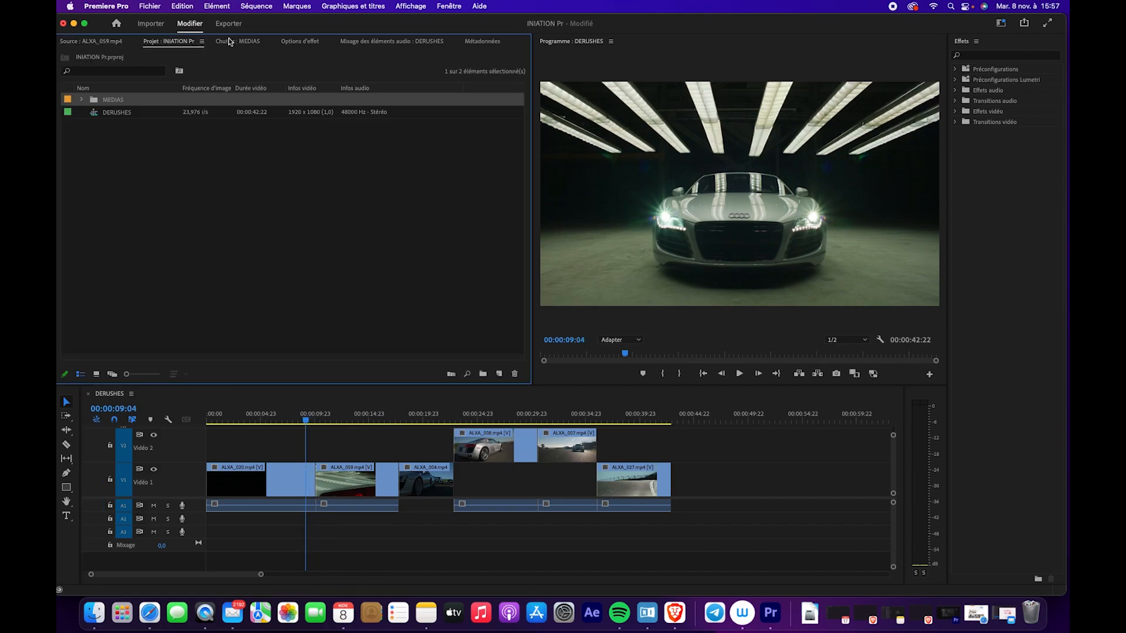
{"action": "left_click", "coordinate": [237, 42]}
{"action": "left_click", "coordinate": [197, 183]}
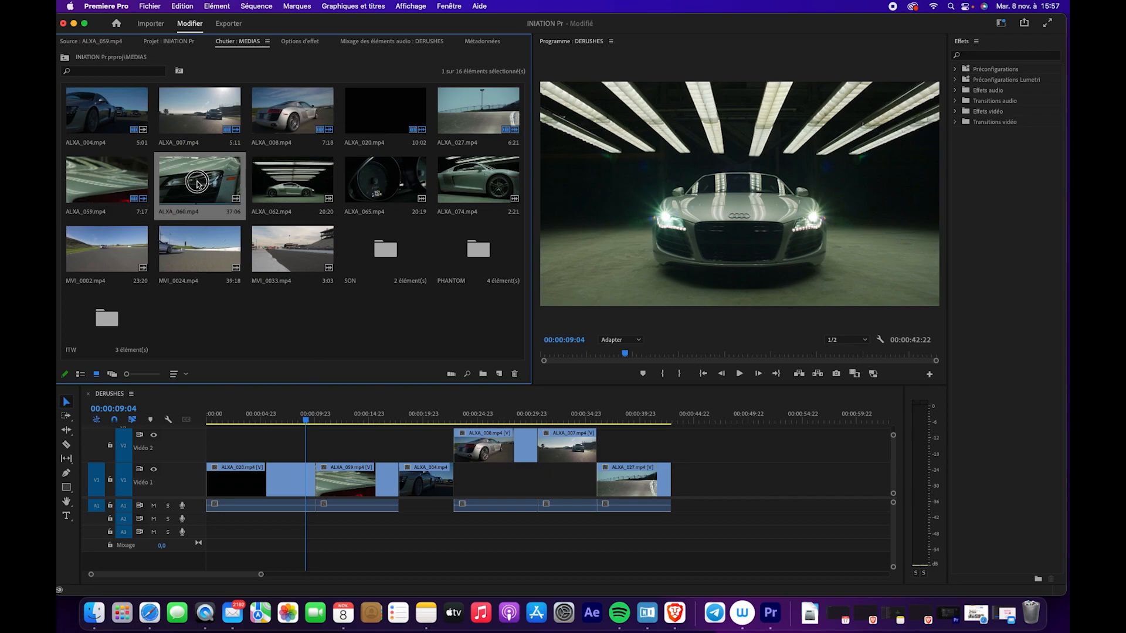
{"action": "double_click", "coordinate": [209, 187]}
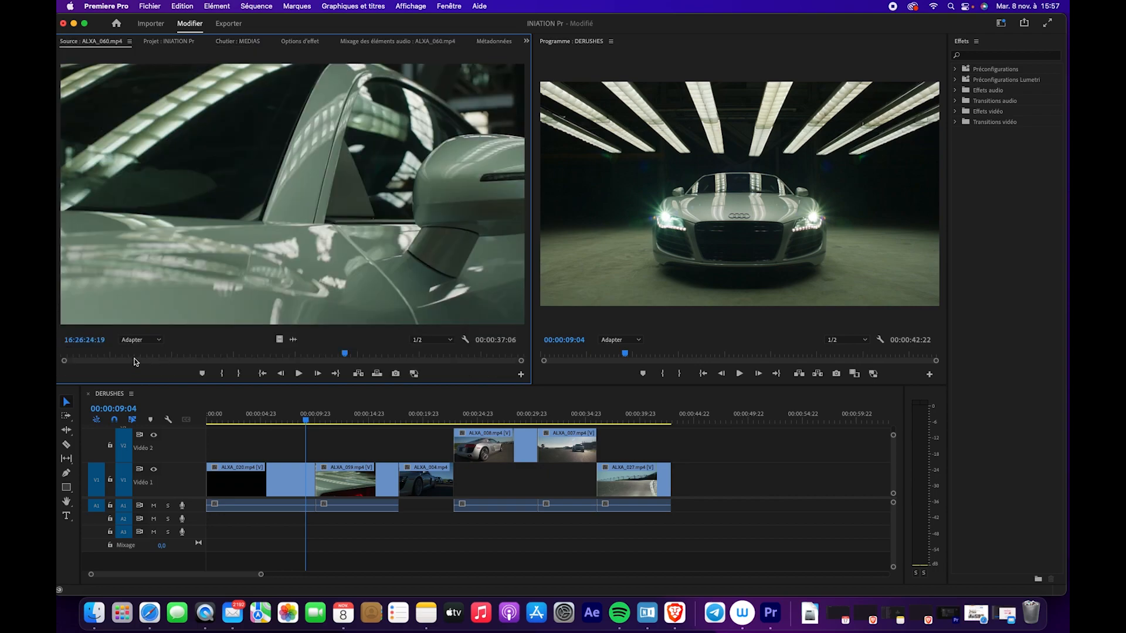
{"action": "left_click_drag", "start_coordinate": [82, 353], "coordinate": [414, 357]}
{"action": "key", "text": "i"}
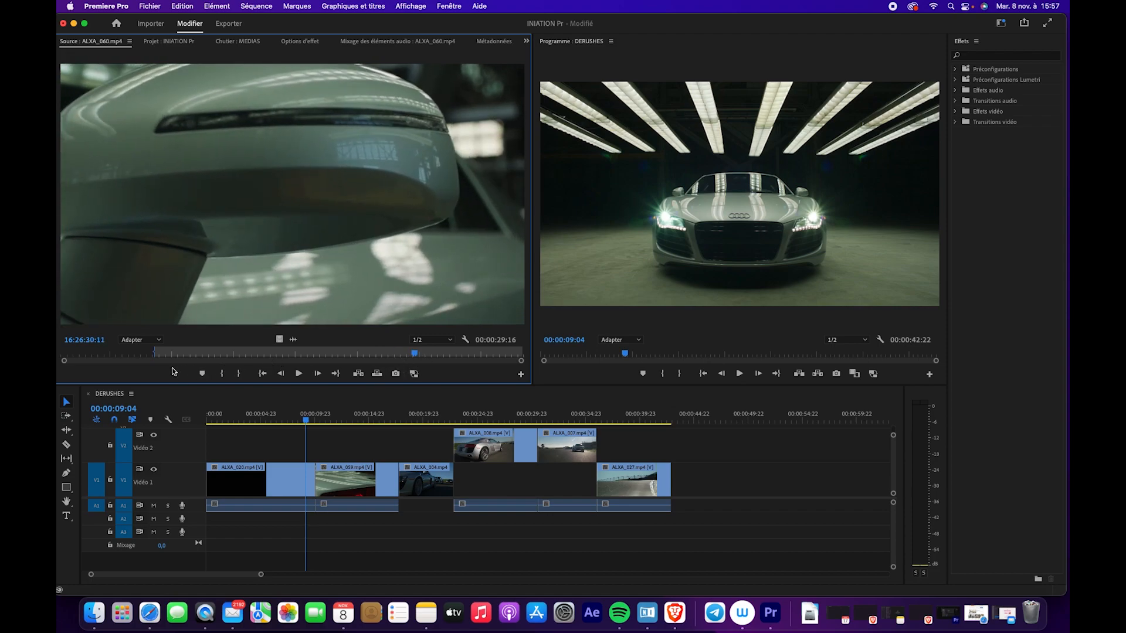
{"action": "left_click", "coordinate": [242, 377]}
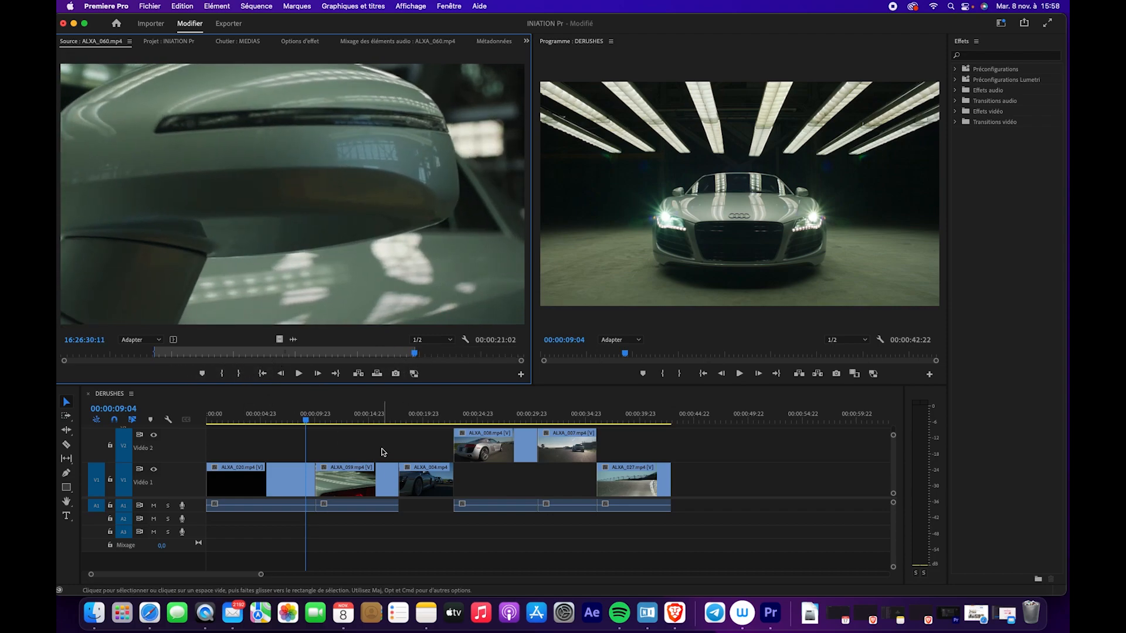
- Insert the ALXA_060.mp4 range on V1 at 00:00:17:19, right after ALXA_059.mp4, and scrub through it to check
{"action": "left_click", "coordinate": [317, 421]}
{"action": "left_click_drag", "start_coordinate": [317, 420], "coordinate": [384, 425]}
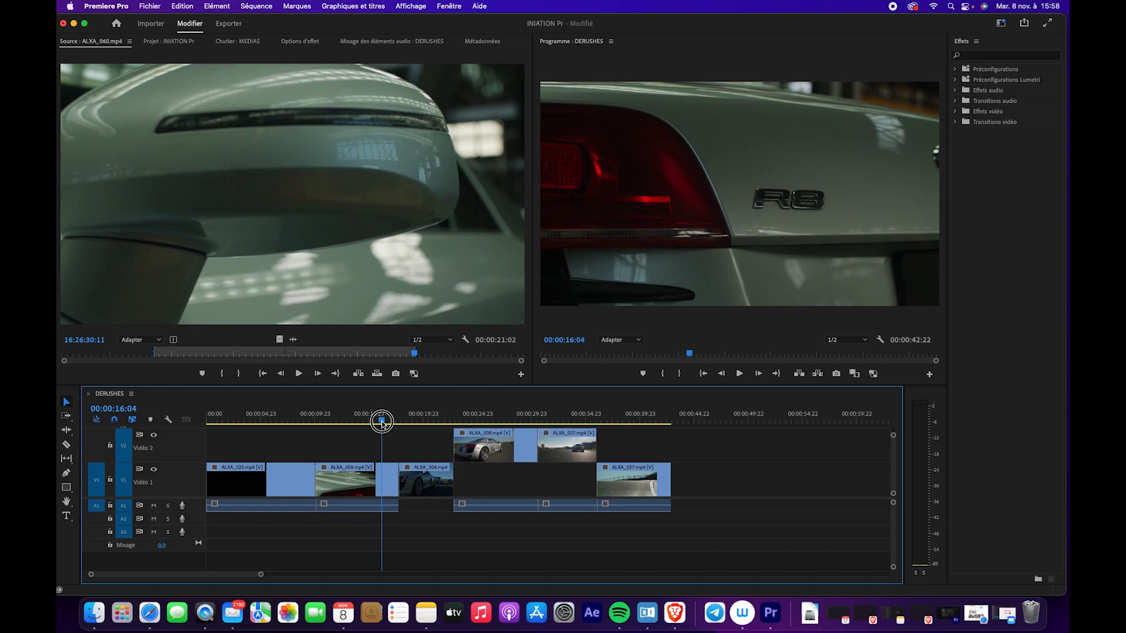
{"action": "left_click_drag", "start_coordinate": [381, 421], "coordinate": [396, 426]}
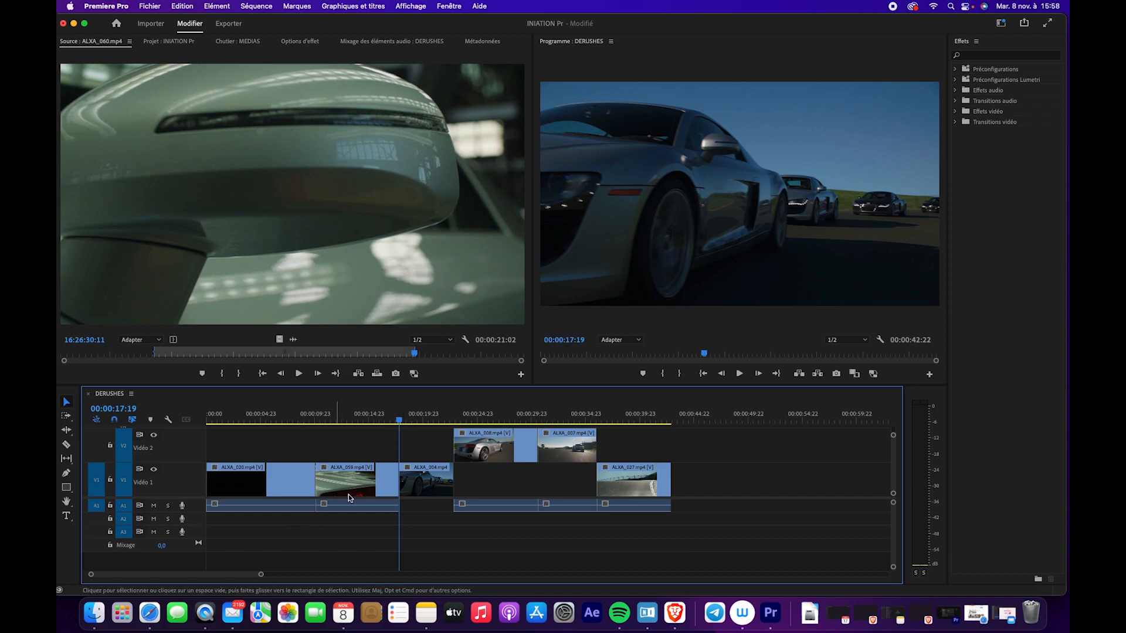
{"action": "left_click", "coordinate": [358, 375]}
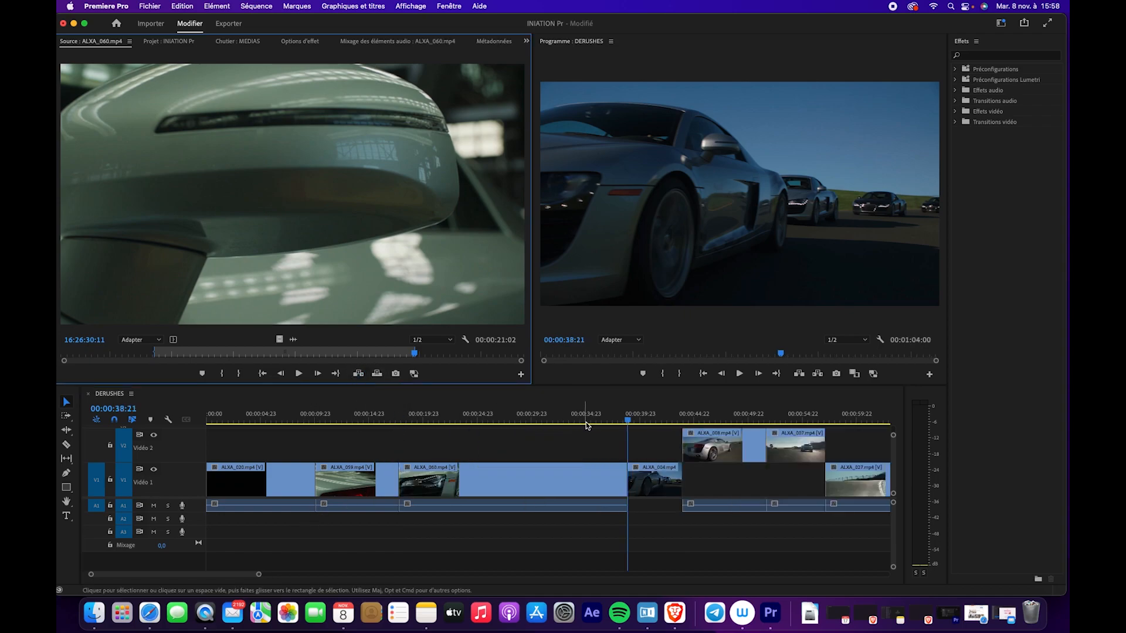
{"action": "left_click_drag", "start_coordinate": [624, 422], "coordinate": [433, 440]}
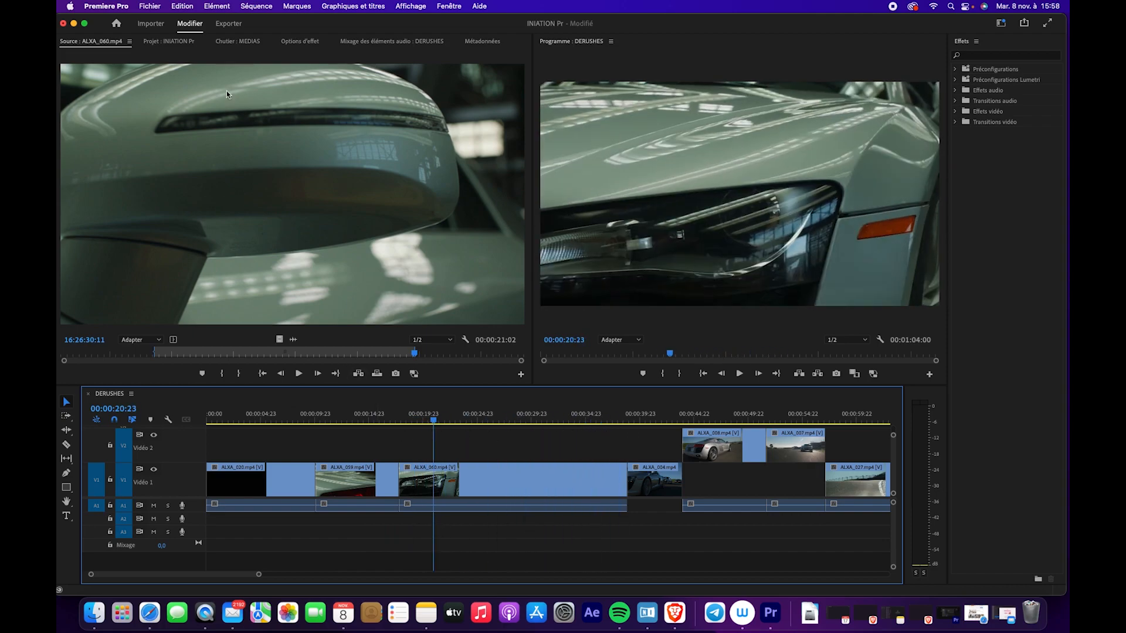
- Mark a 00:00:13:13 range of ALXA_062.mp4 ending at 01:55:12:11 and insert it on V1 between ALXA_060.mp4 and ALXA_004.mp4
{"action": "left_click", "coordinate": [238, 41]}
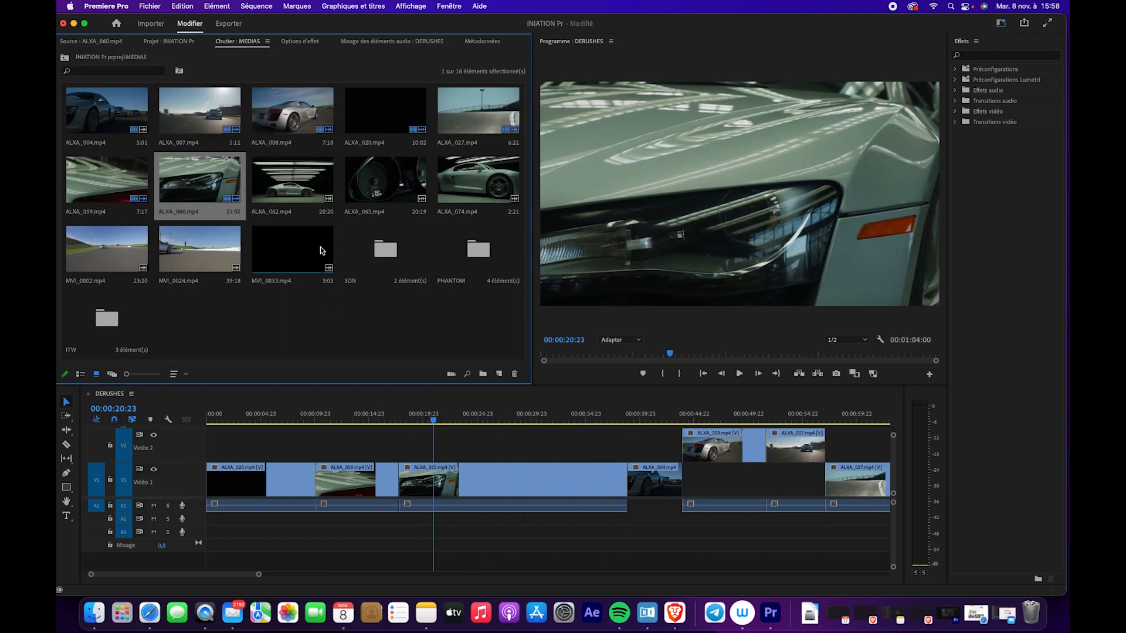
{"action": "double_click", "coordinate": [270, 190]}
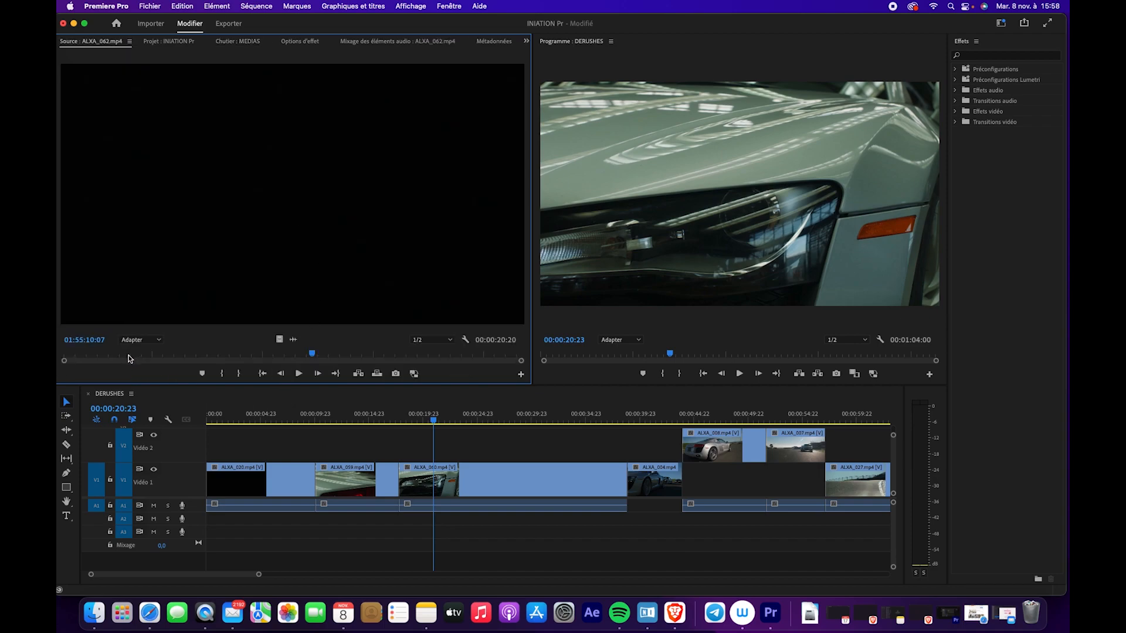
{"action": "left_click_drag", "start_coordinate": [131, 355], "coordinate": [359, 352]}
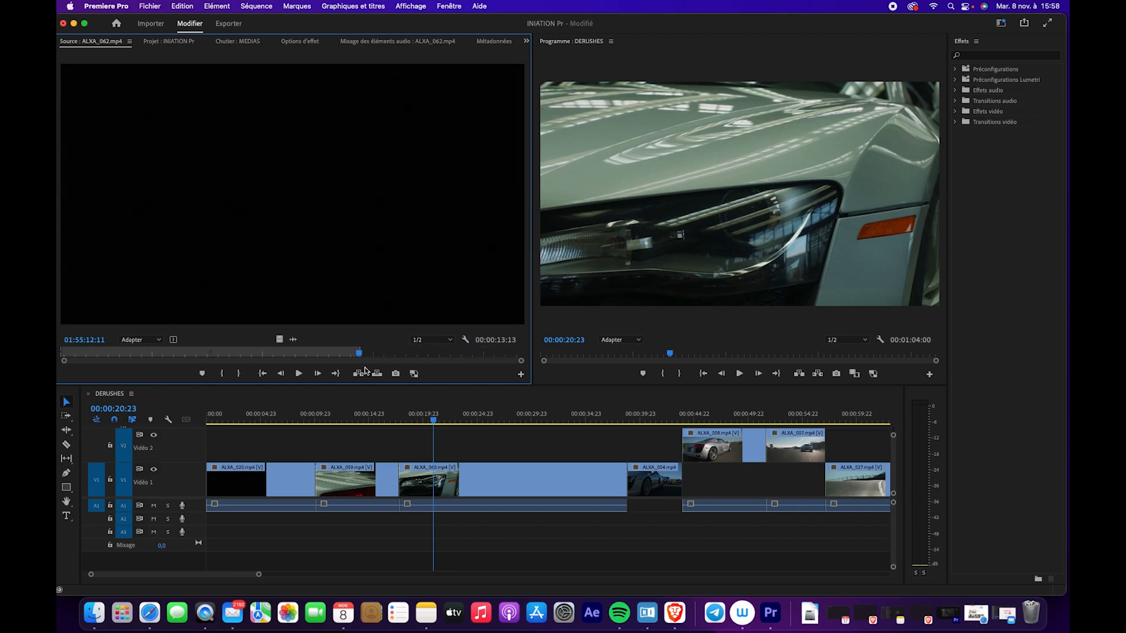
{"action": "left_click_drag", "start_coordinate": [437, 421], "coordinate": [630, 410]}
{"action": "left_click_drag", "start_coordinate": [259, 573], "coordinate": [336, 574]}
{"action": "left_click", "coordinate": [442, 421]}
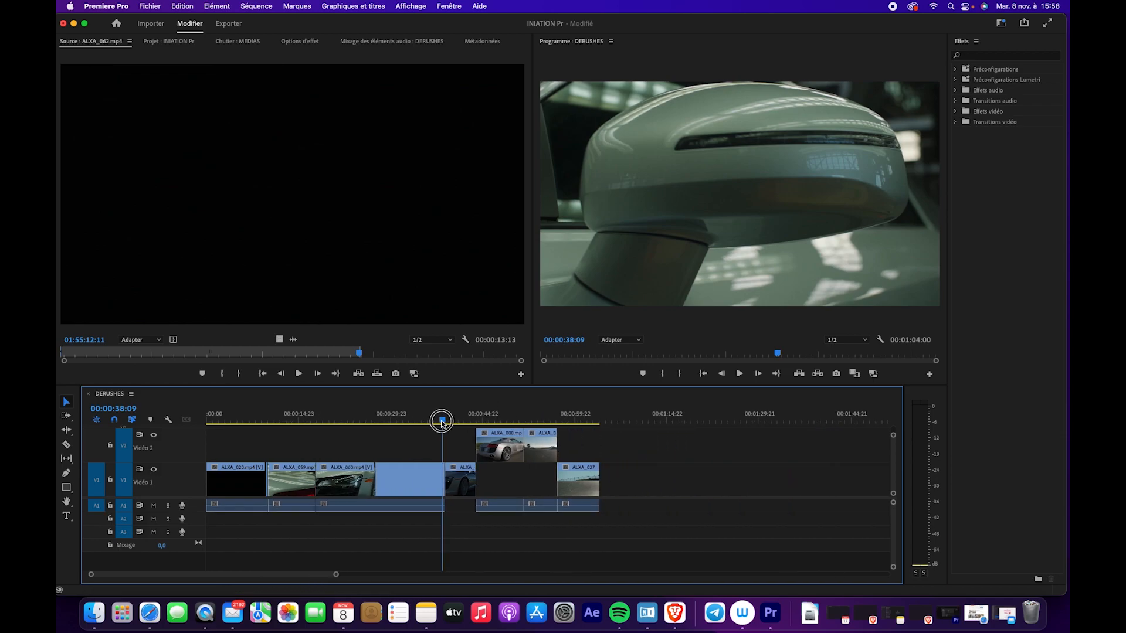
{"action": "left_click", "coordinate": [358, 373]}
- Mark a 00:00:08:13 range of ALXA_065.mp4 ending at 02:26:57:07 and insert it on V1 at 00:00:52:10, after ALXA_062.mp4
{"action": "left_click", "coordinate": [237, 41]}
{"action": "double_click", "coordinate": [395, 190]}
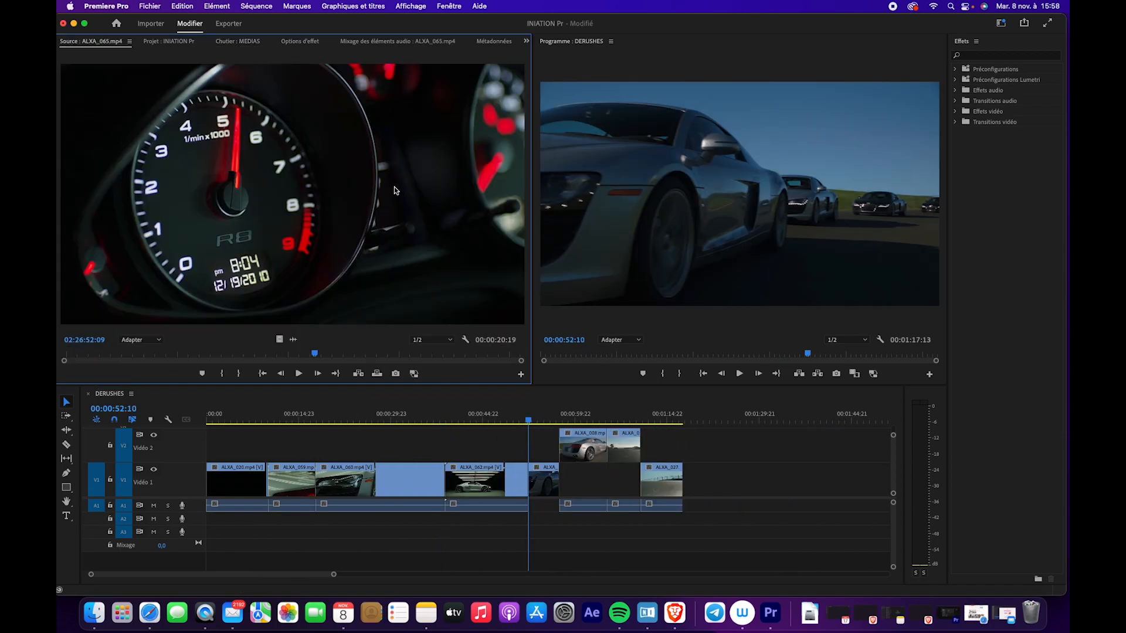
{"action": "left_click_drag", "start_coordinate": [314, 353], "coordinate": [235, 352]}
{"action": "left_click", "coordinate": [222, 373]}
{"action": "left_click", "coordinate": [321, 355]}
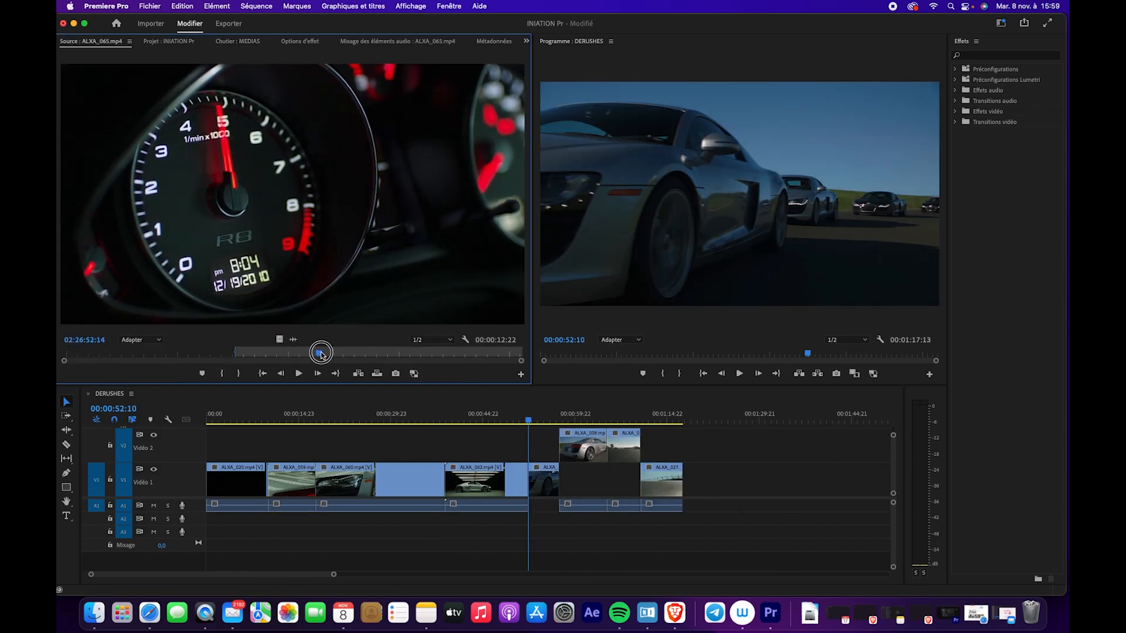
{"action": "left_click_drag", "start_coordinate": [322, 354], "coordinate": [424, 353]}
{"action": "left_click", "coordinate": [238, 373]}
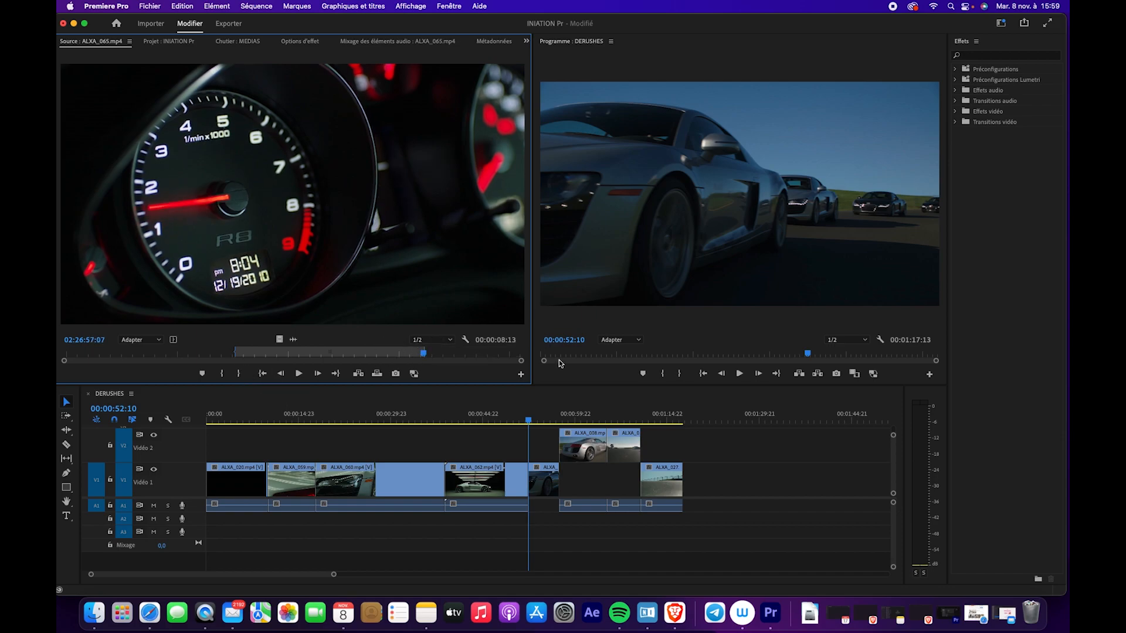
{"action": "left_click", "coordinate": [358, 373]}
- Mark a 00:00:01:20 range of ALXA_074.mp4 and insert it on V1 at 00:01:00:23, right after ALXA_065.mp4
{"action": "left_click", "coordinate": [237, 41]}
{"action": "double_click", "coordinate": [477, 181]}
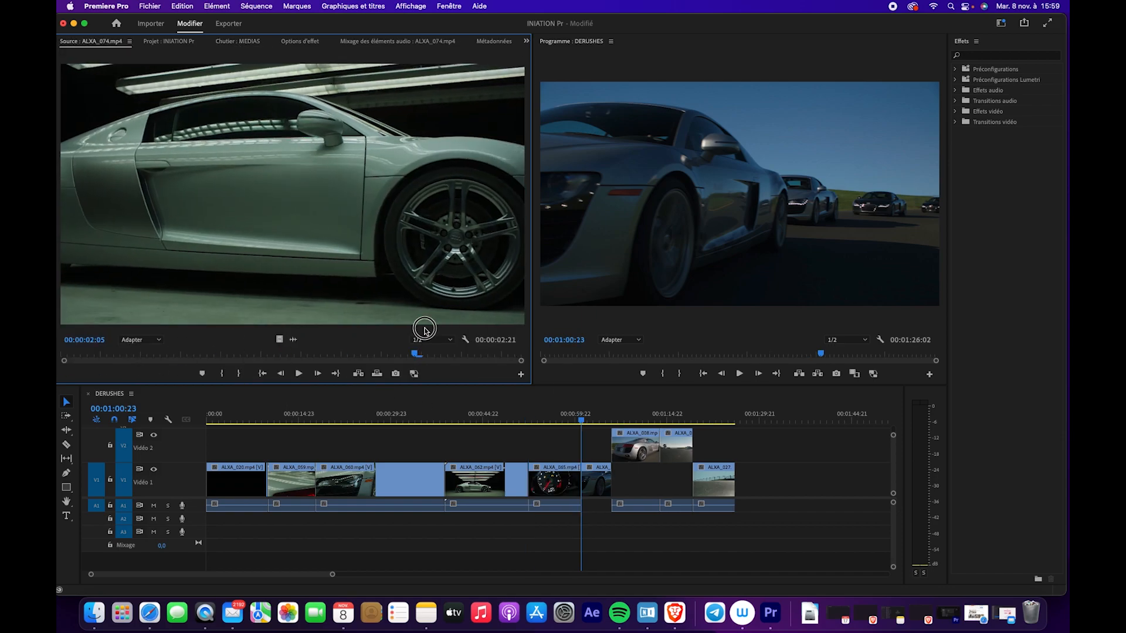
{"action": "left_click_drag", "start_coordinate": [424, 331], "coordinate": [141, 352]}
{"action": "left_click", "coordinate": [222, 373]}
{"action": "left_click_drag", "start_coordinate": [232, 353], "coordinate": [428, 353]}
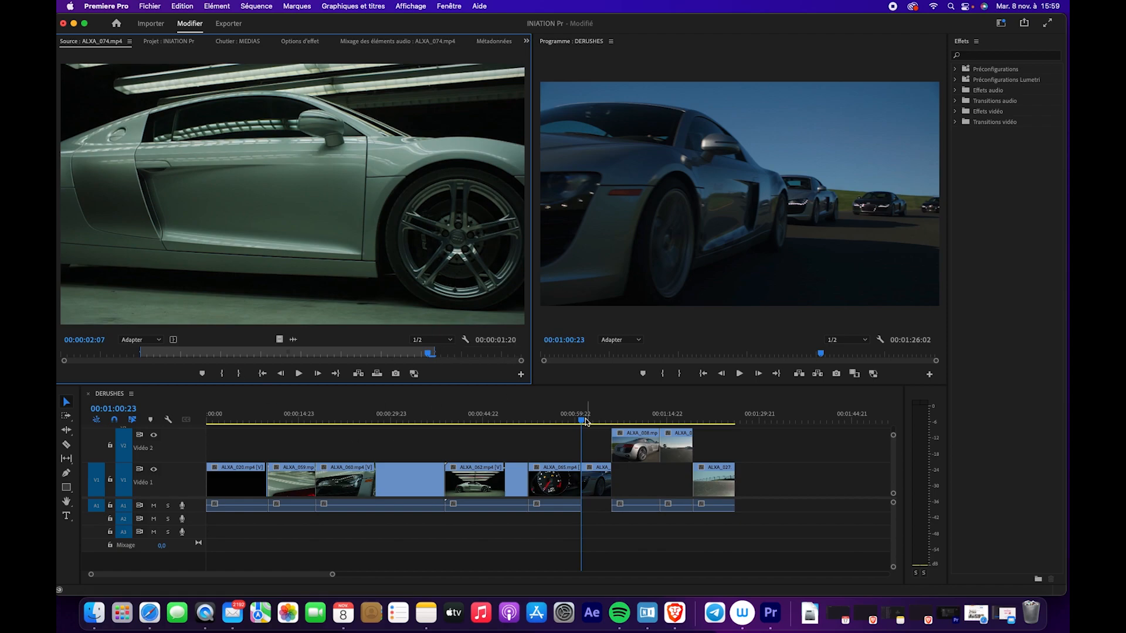
{"action": "left_click", "coordinate": [359, 375]}
- Mark a 00:00:07:18 range of MVI_0002.mp4 and insert it on V1 right after ALXA_008.mp4
{"action": "left_click", "coordinate": [256, 41]}
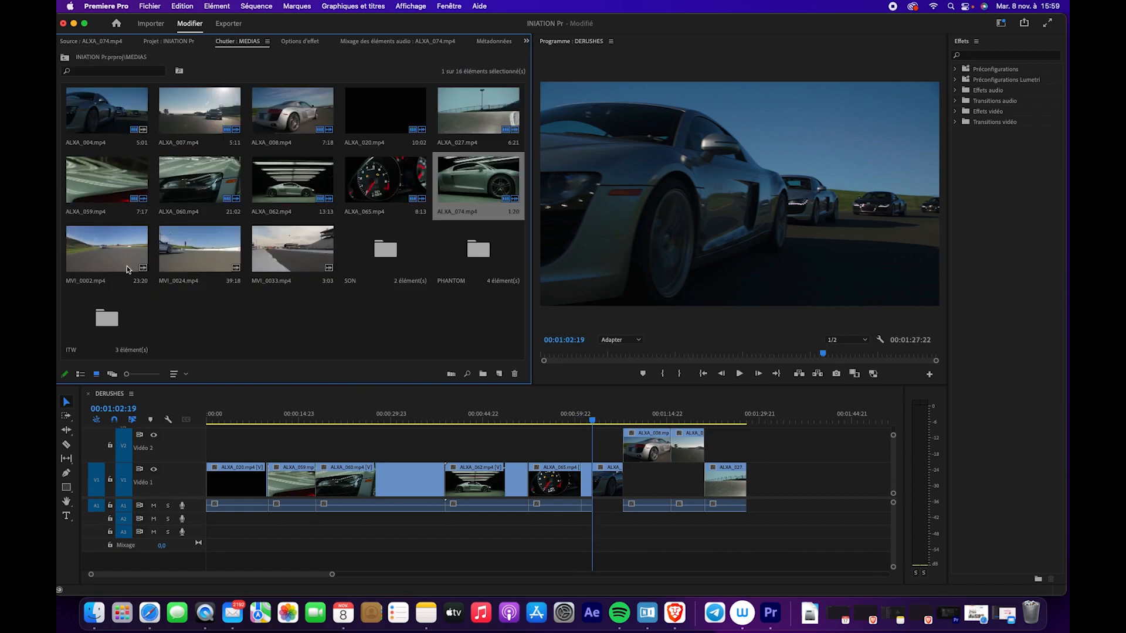
{"action": "double_click", "coordinate": [105, 244]}
{"action": "mouse_move", "coordinate": [208, 347]}
{"action": "left_mouse_down"}
{"action": "mouse_move", "coordinate": [409, 347]}
{"action": "mouse_move", "coordinate": [118, 350]}
{"action": "mouse_move", "coordinate": [206, 353]}
{"action": "left_mouse_up"}
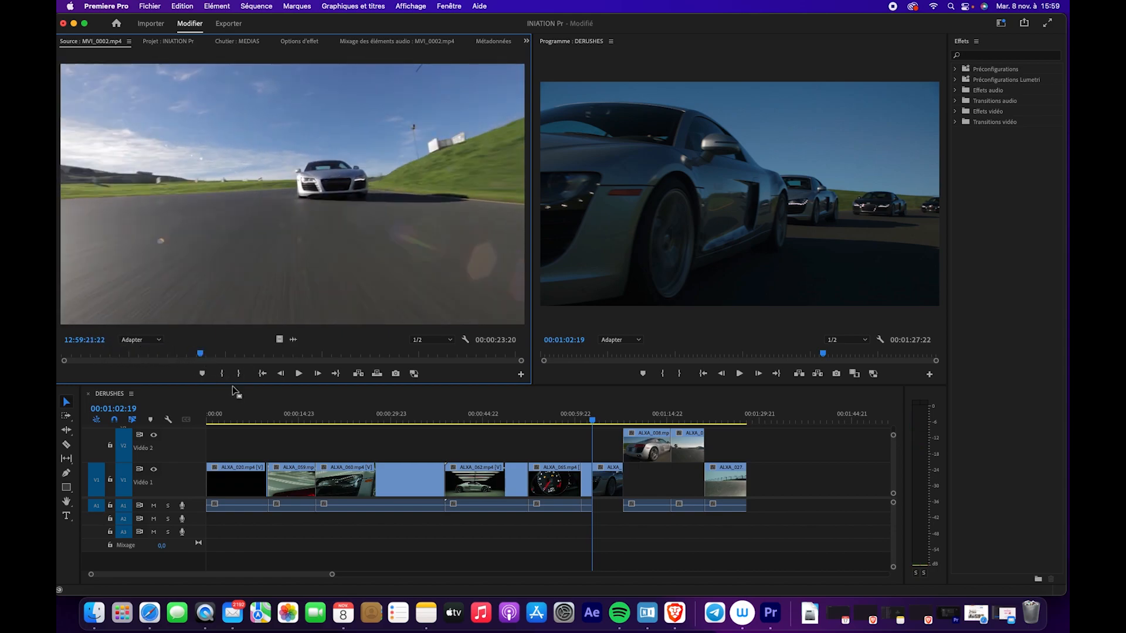
{"action": "left_click", "coordinate": [221, 374]}
{"action": "left_click", "coordinate": [299, 373]}
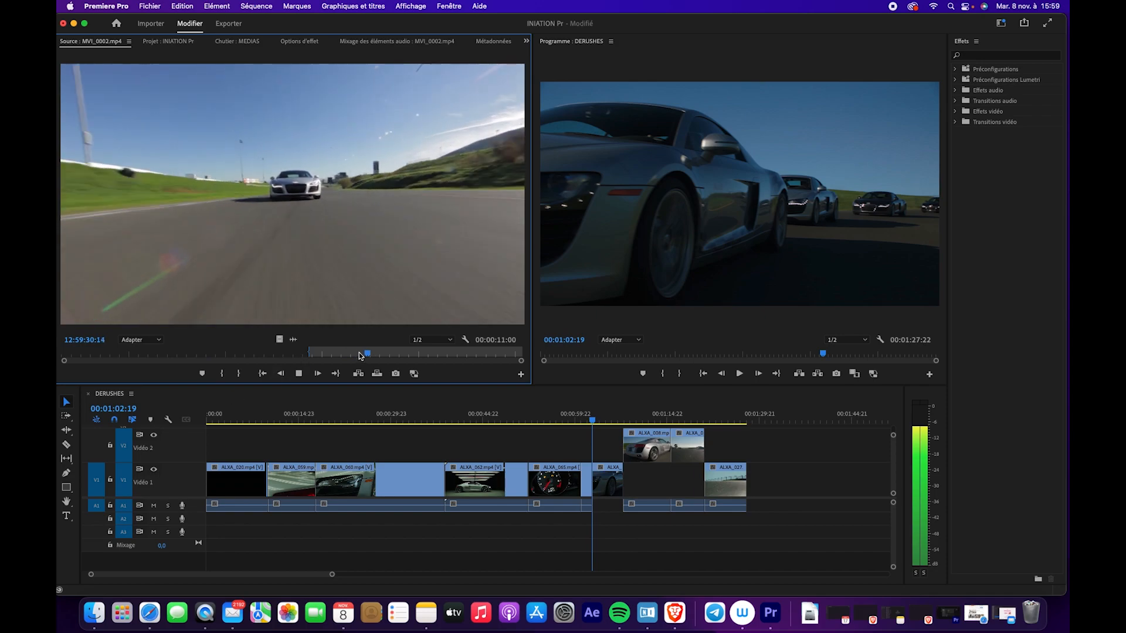
{"action": "left_click", "coordinate": [298, 374]}
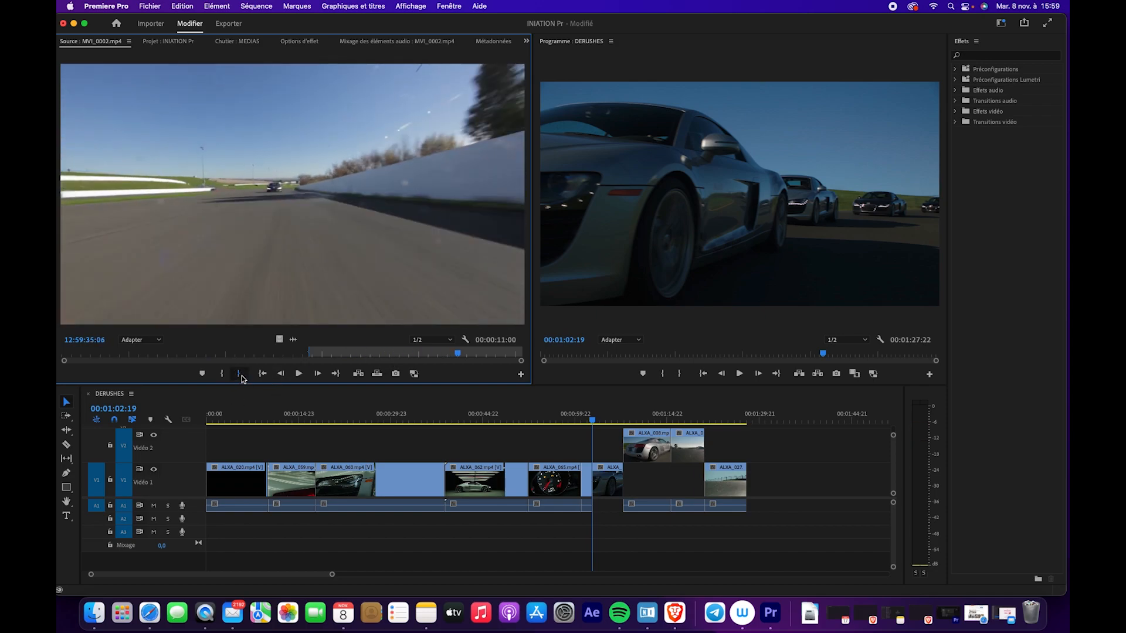
{"action": "left_click", "coordinate": [238, 373]}
{"action": "scroll", "coordinate": [476, 403], "scroll_direction": "down", "scroll_amount": 3}
{"action": "left_click_drag", "start_coordinate": [416, 419], "coordinate": [494, 422]}
{"action": "key", "text": "comma"}
- Mark a 00:00:07:18 range of MVI_0024.mp4 ending at 12:58:01:01 and insert it at 00:01:28:19, before ALXA_027.mp4
{"action": "left_click", "coordinate": [232, 48]}
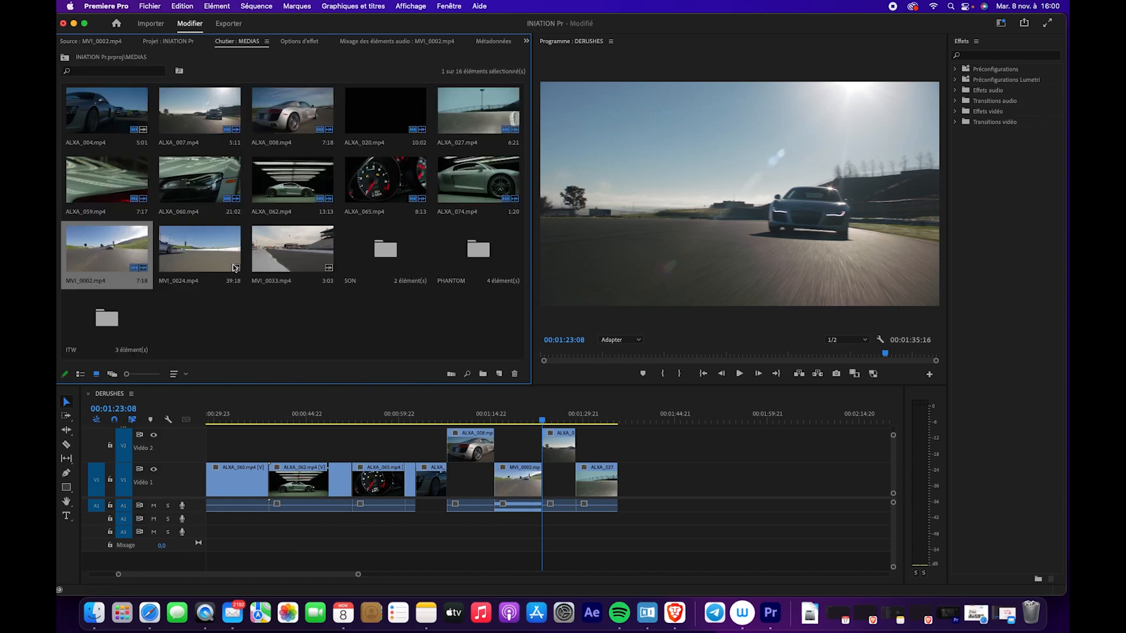
{"action": "double_click", "coordinate": [207, 251]}
{"action": "left_click", "coordinate": [96, 353]}
{"action": "left_click_drag", "start_coordinate": [97, 354], "coordinate": [475, 352]}
{"action": "left_click", "coordinate": [221, 373]}
{"action": "key", "text": "i"}
{"action": "key", "text": "o"}
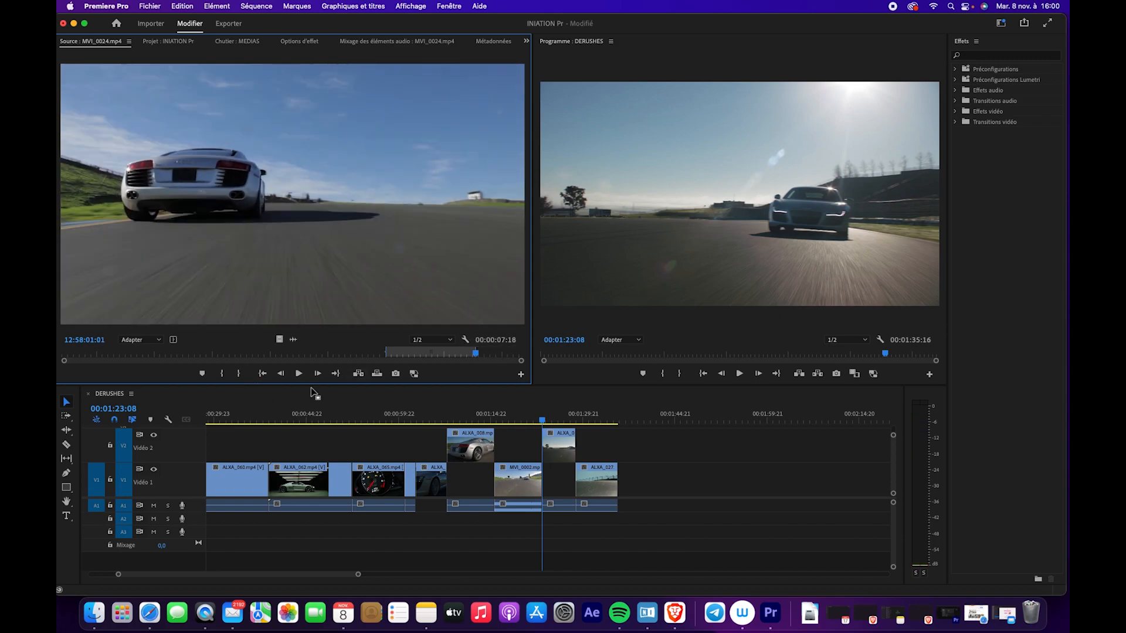
{"action": "mouse_move", "coordinate": [571, 420]}
{"action": "left_mouse_down"}
{"action": "mouse_move", "coordinate": [583, 420]}
{"action": "mouse_move", "coordinate": [547, 422]}
{"action": "mouse_move", "coordinate": [577, 421]}
{"action": "left_mouse_up"}
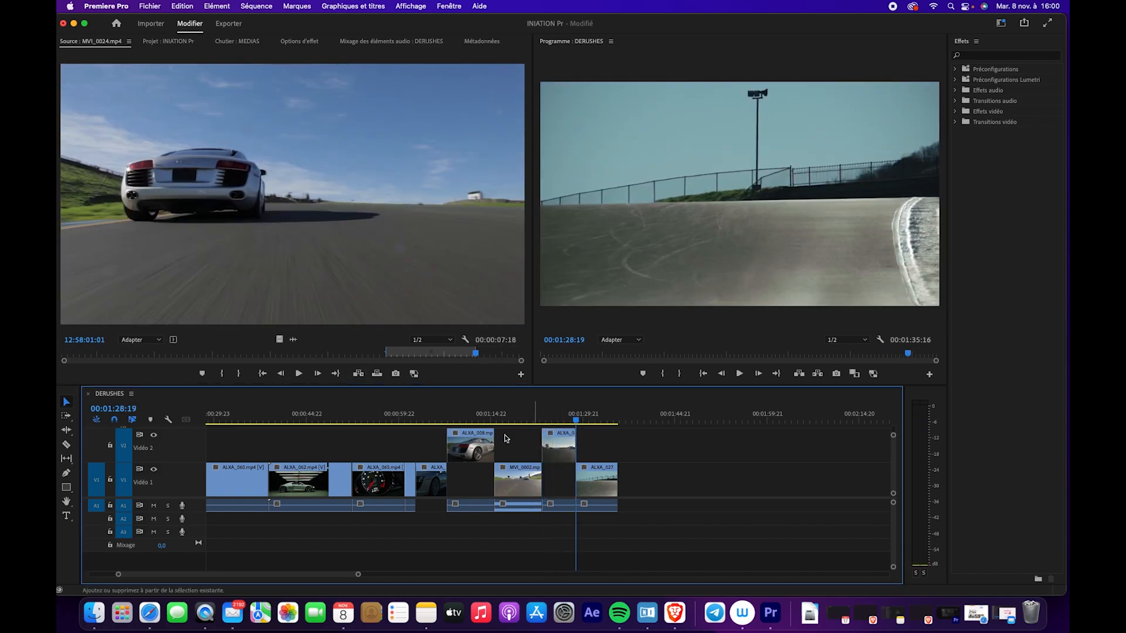
{"action": "left_click", "coordinate": [358, 373]}
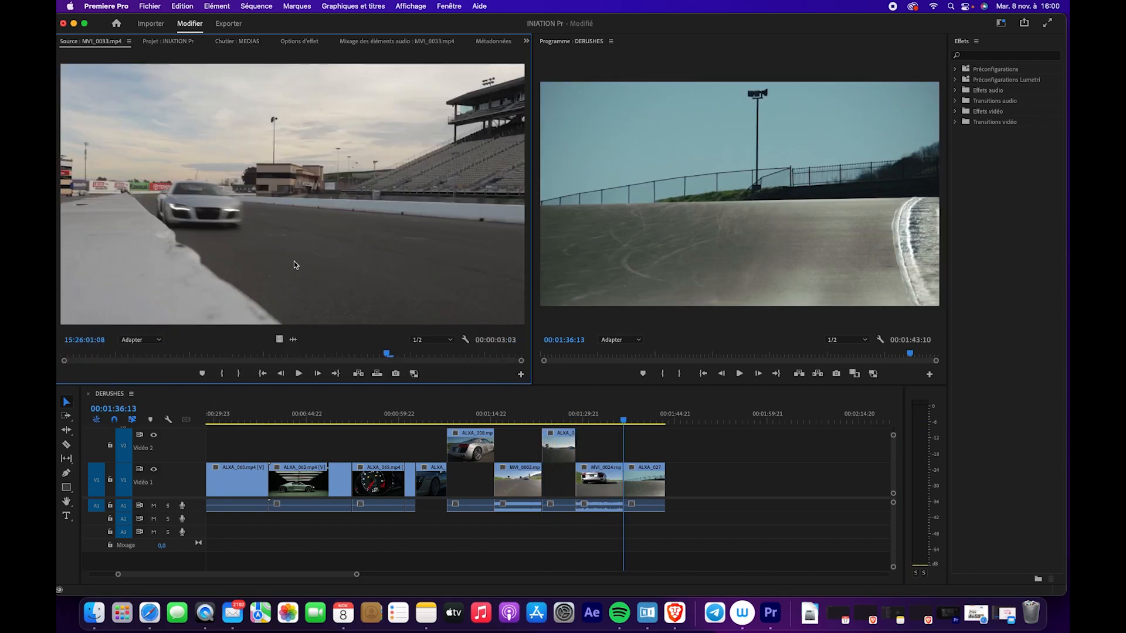
- Mark a 00:00:02:11 range of MVI_0033.mp4 and insert it at 00:01:36:13, between MVI_0024.mp4 and ALXA_027.mp4
{"action": "left_click_drag", "start_coordinate": [222, 354], "coordinate": [441, 347]}
{"action": "left_click", "coordinate": [223, 374]}
{"action": "left_click", "coordinate": [239, 373]}
{"action": "left_click", "coordinate": [358, 373]}
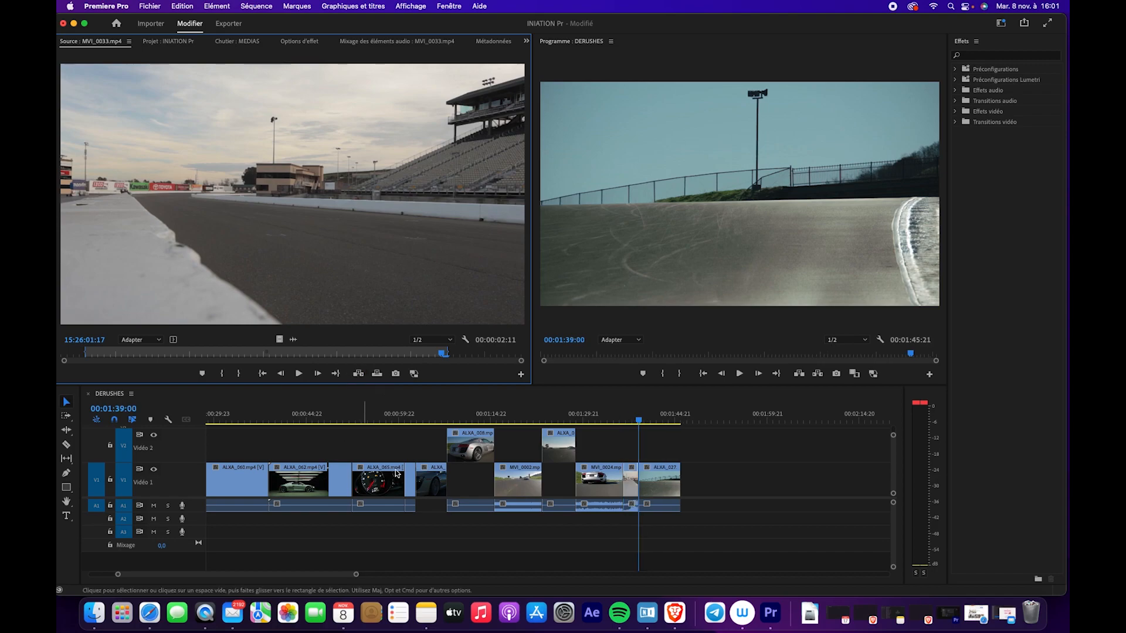
{"action": "left_click", "coordinate": [237, 41]}
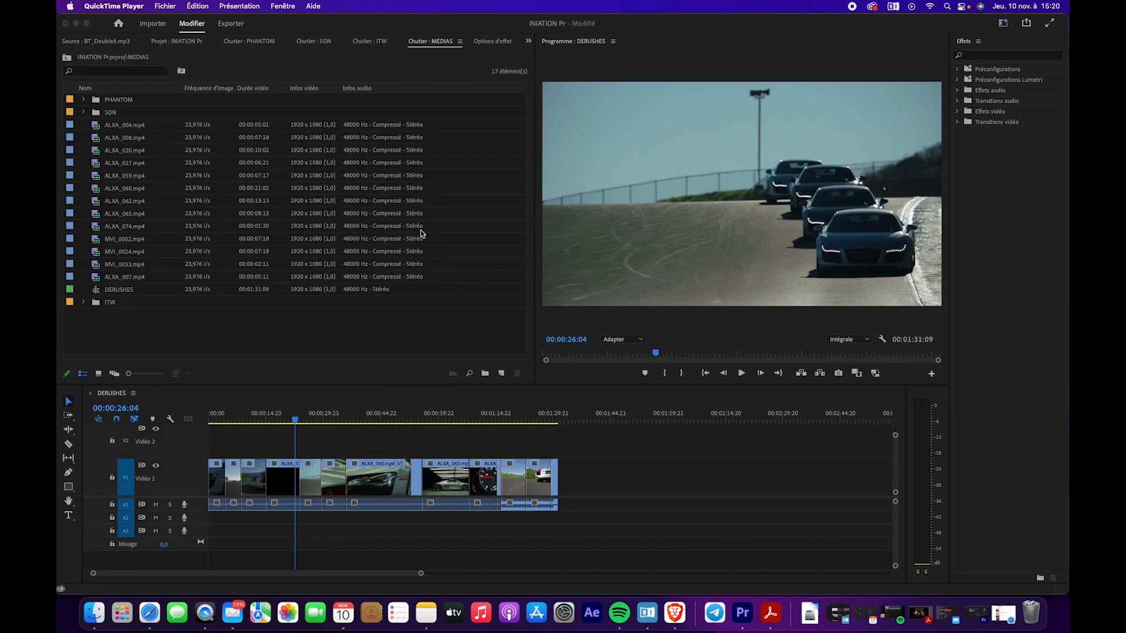
- Scrub through DERUSHES and move the three MVI clips at its end to about 00:01:46 as a separate group
{"action": "left_click", "coordinate": [304, 427]}
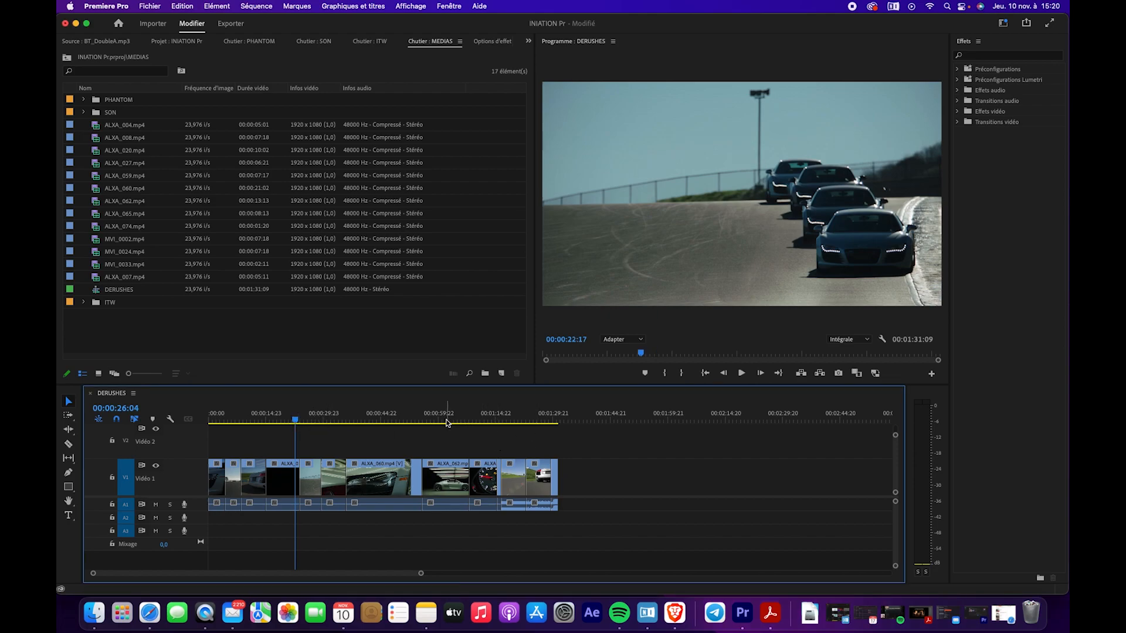
{"action": "left_click_drag", "start_coordinate": [446, 423], "coordinate": [441, 423]}
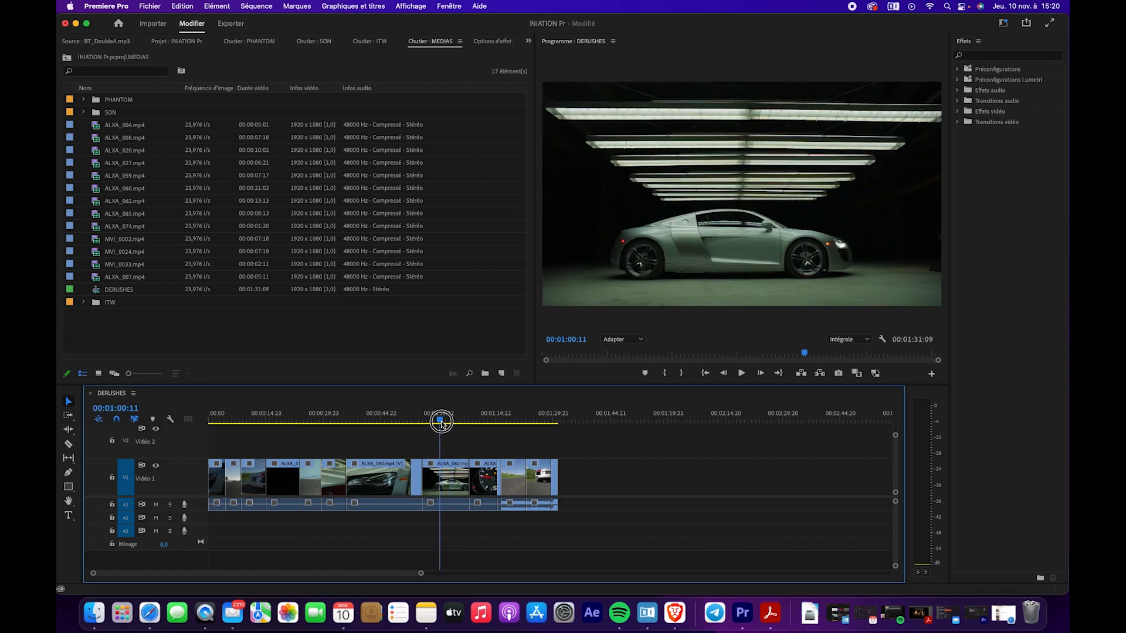
{"action": "left_click_drag", "start_coordinate": [516, 417], "coordinate": [648, 475]}
- Regroup ALXA_027.mp4 and the three opening outdoor clips around the MVI clips, and move ALXA_020.mp4 against ALXA_059.mp4
{"action": "left_click_drag", "start_coordinate": [505, 417], "coordinate": [310, 417]}
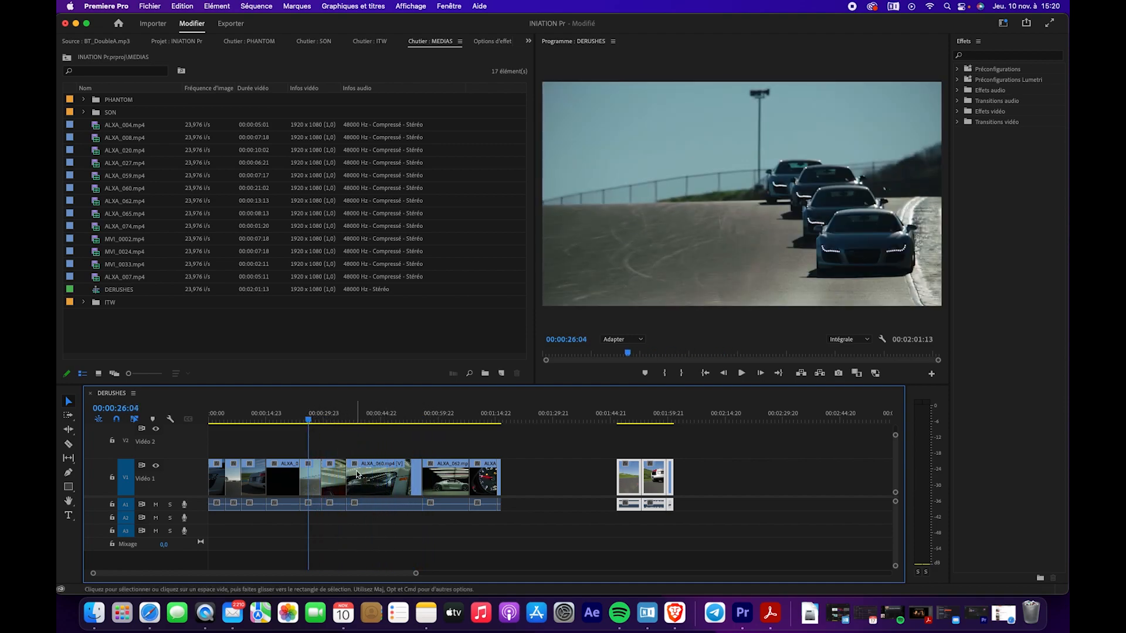
{"action": "left_click_drag", "start_coordinate": [311, 483], "coordinate": [606, 478]}
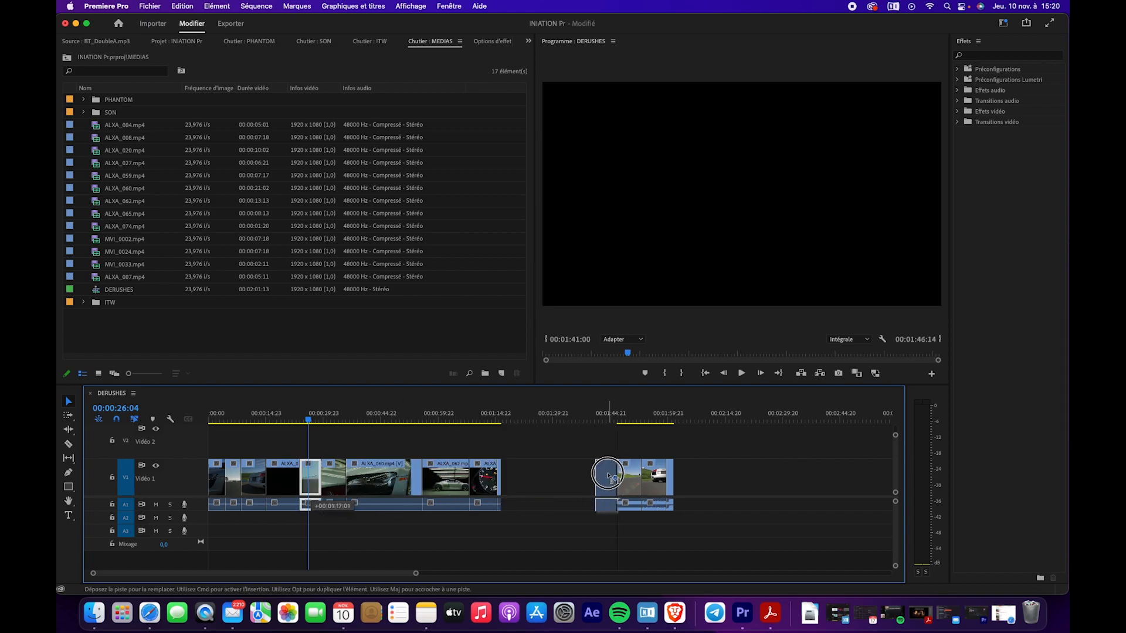
{"action": "left_click_drag", "start_coordinate": [283, 418], "coordinate": [724, 469]}
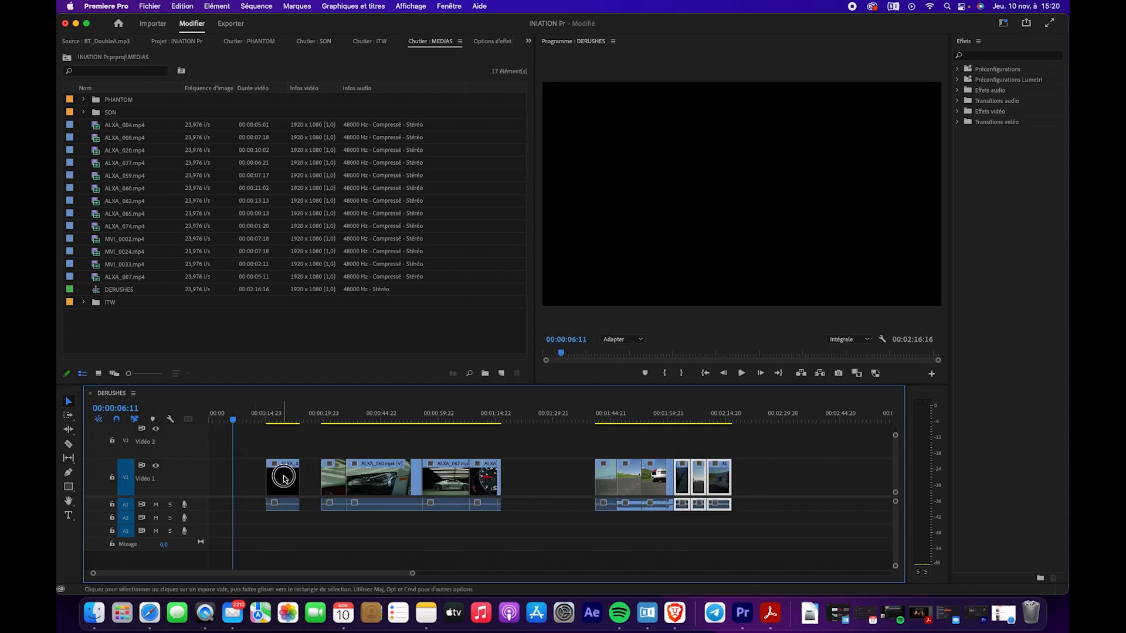
{"action": "left_click_drag", "start_coordinate": [283, 479], "coordinate": [305, 479]}
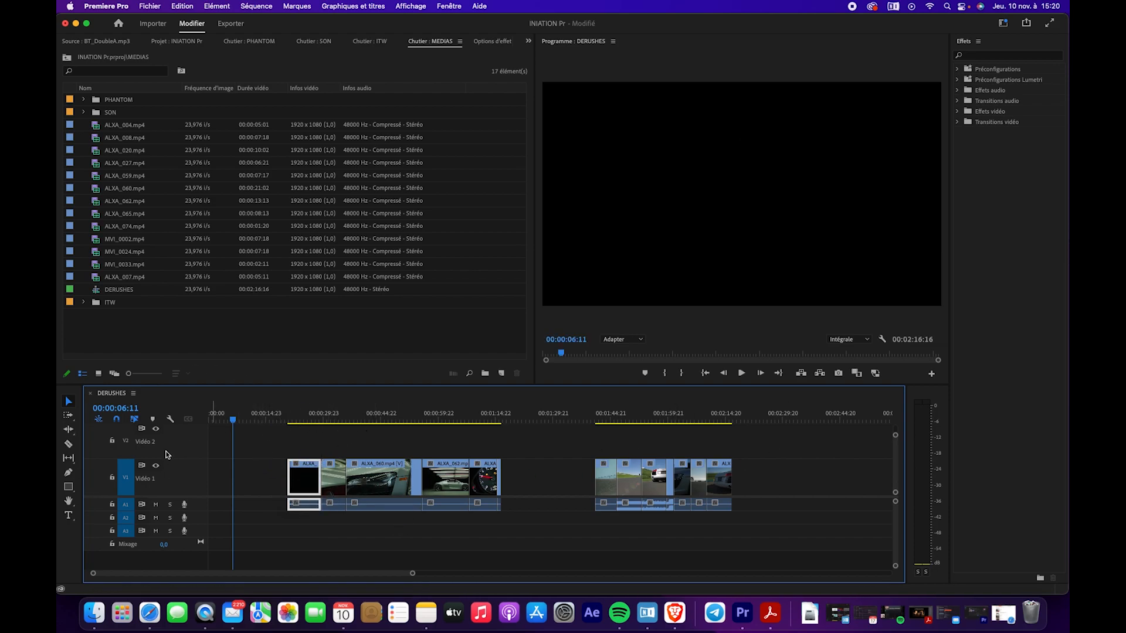
- Open the SON bin and listen to Hydraulics Engaged.mp3 in the Source monitor
{"action": "double_click", "coordinate": [96, 112]}
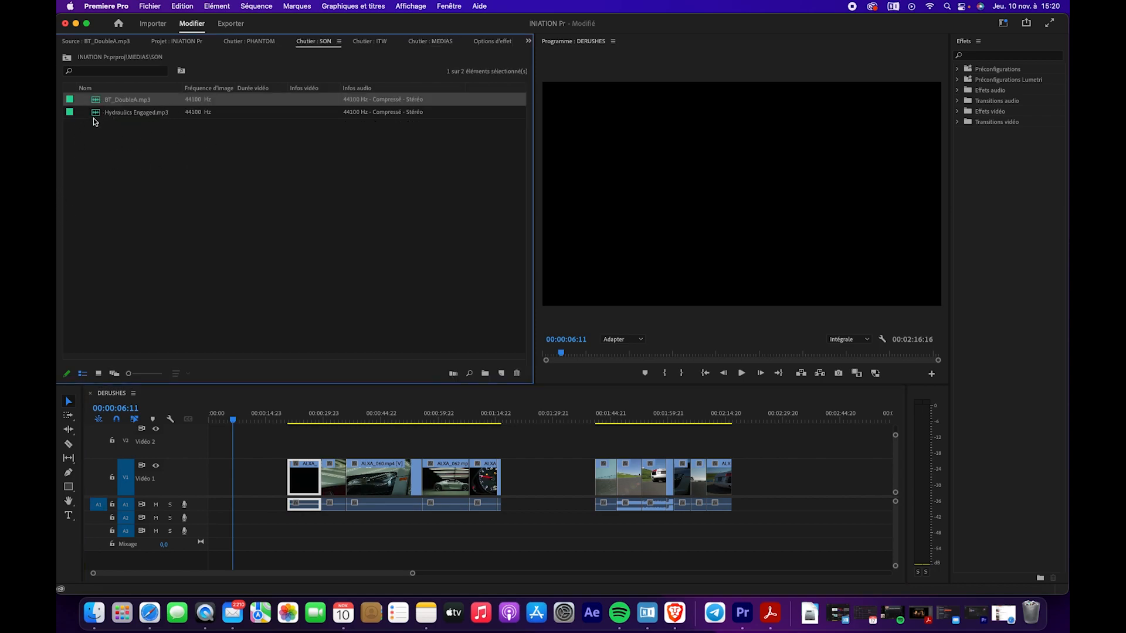
{"action": "double_click", "coordinate": [98, 115]}
{"action": "key", "text": "space"}
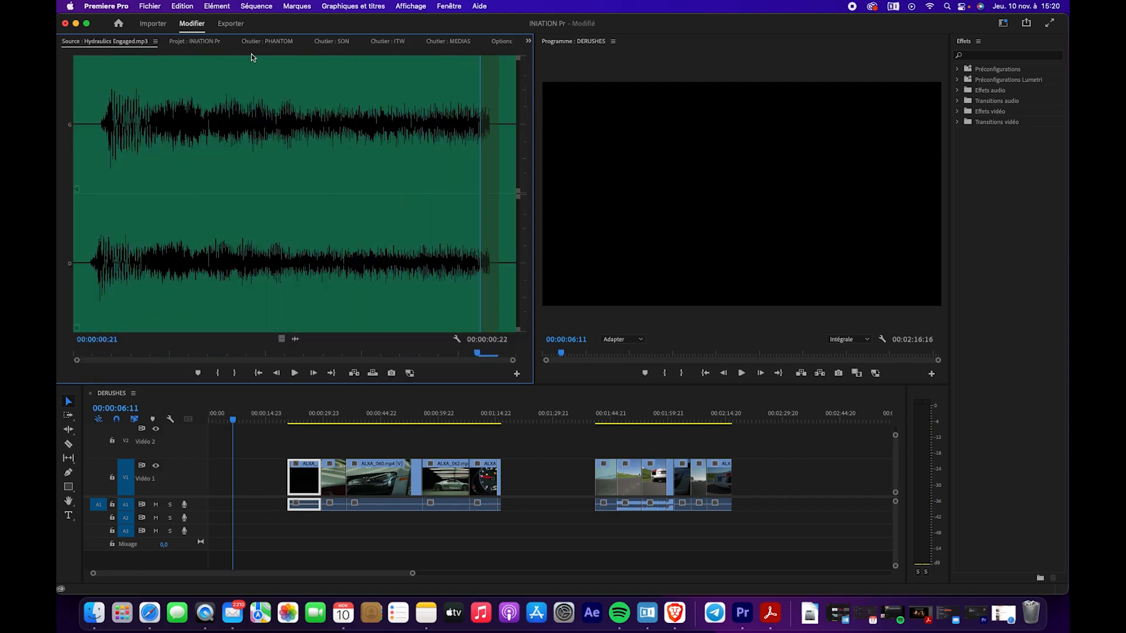
- Load BT_DoubleA.mp3 from the SON bin and listen to its opening seconds, scrubbing through the waveform
{"action": "left_click", "coordinate": [343, 42]}
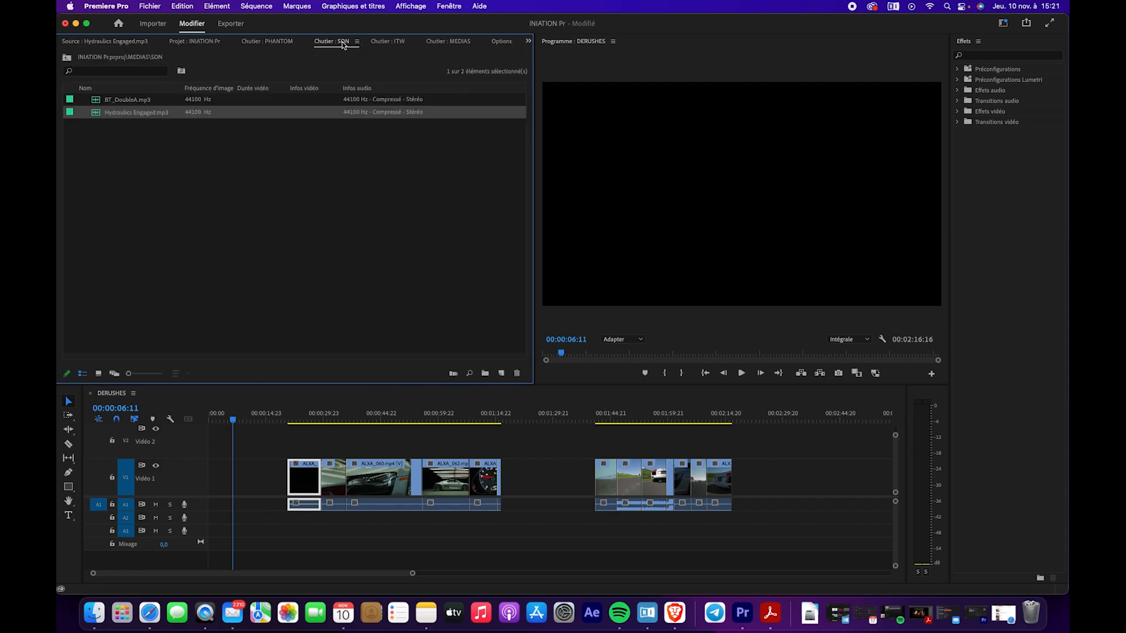
{"action": "double_click", "coordinate": [98, 105]}
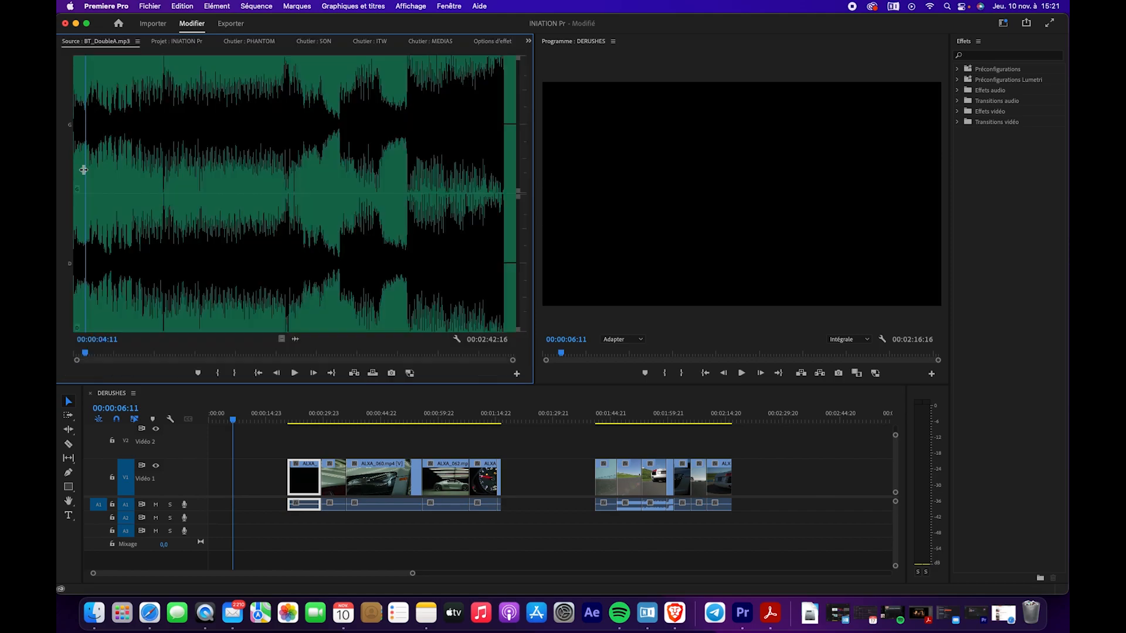
{"action": "left_click_drag", "start_coordinate": [85, 352], "coordinate": [69, 359]}
{"action": "key", "text": "space"}
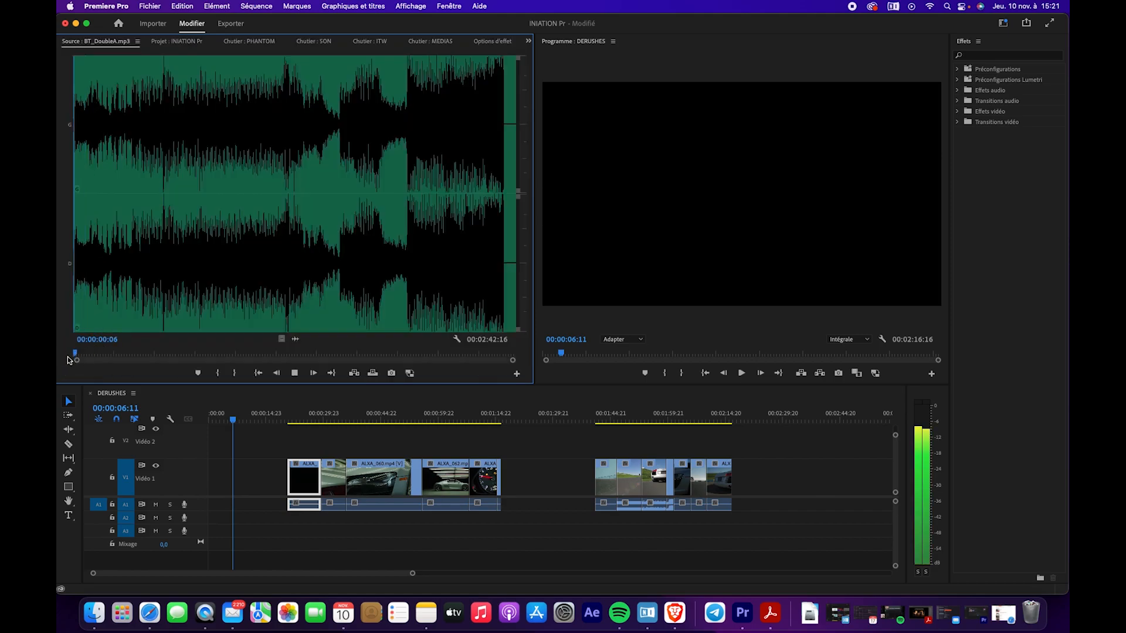
{"action": "left_click", "coordinate": [99, 354]}
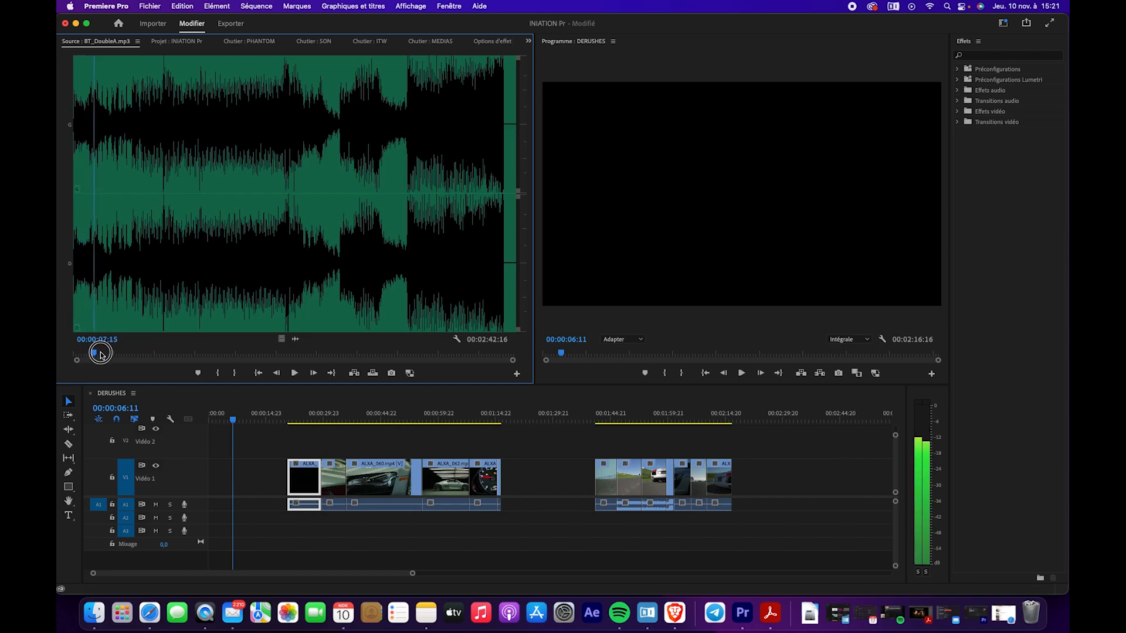
{"action": "left_click_drag", "start_coordinate": [100, 353], "coordinate": [134, 355]}
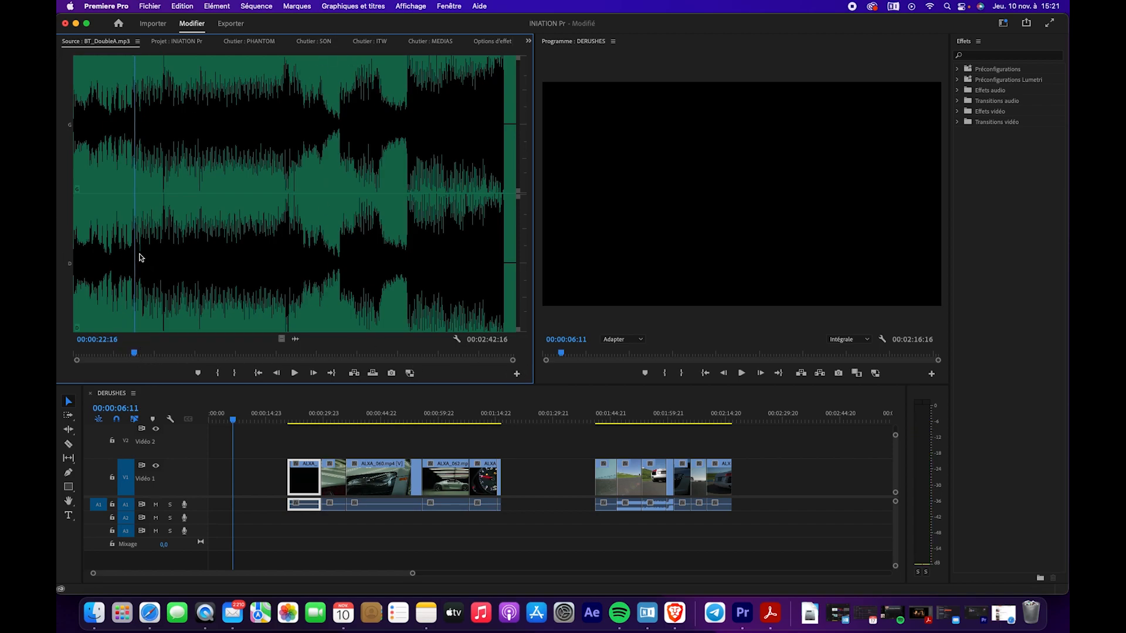
{"action": "left_click", "coordinate": [129, 352]}
{"action": "left_click_drag", "start_coordinate": [128, 352], "coordinate": [78, 352]}
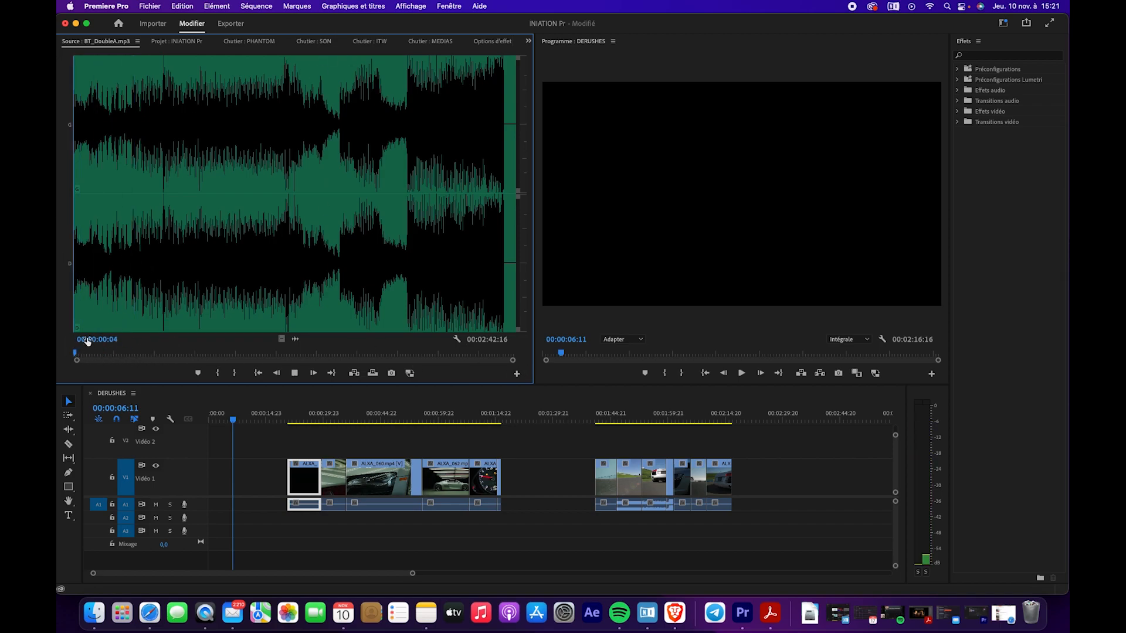
{"action": "key", "text": "space"}
- Mark the opening of BT_DoubleA.mp3 from 00:00:00:00 to 00:00:01:23, using an enlarged waveform to find the end
{"action": "left_click", "coordinate": [74, 352]}
{"action": "key", "text": "i"}
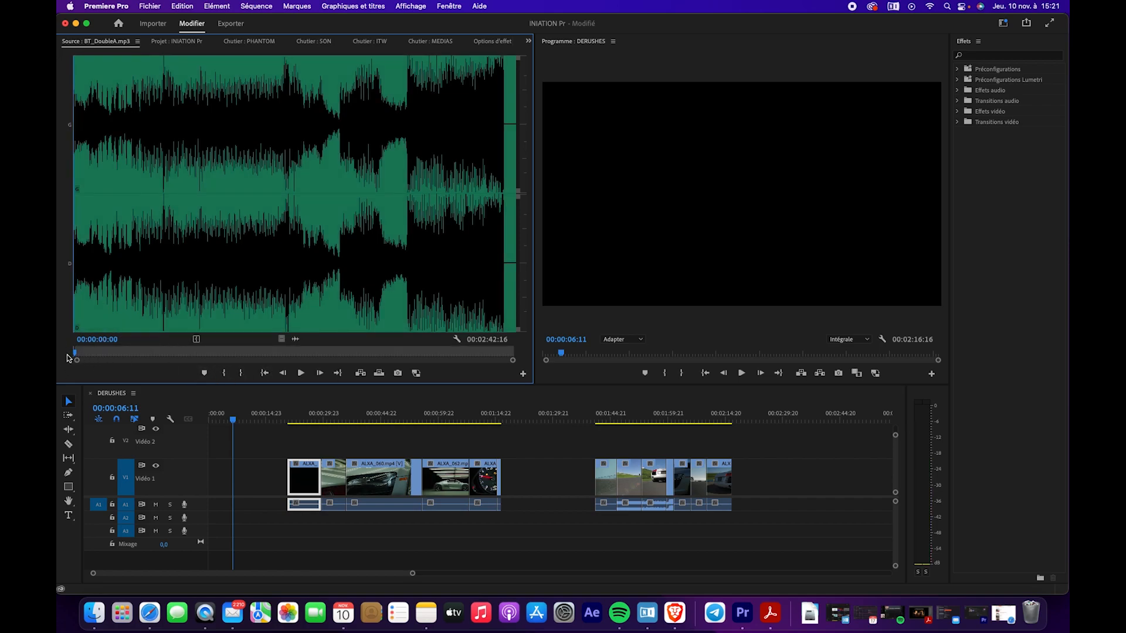
{"action": "left_click_drag", "start_coordinate": [74, 353], "coordinate": [81, 355]}
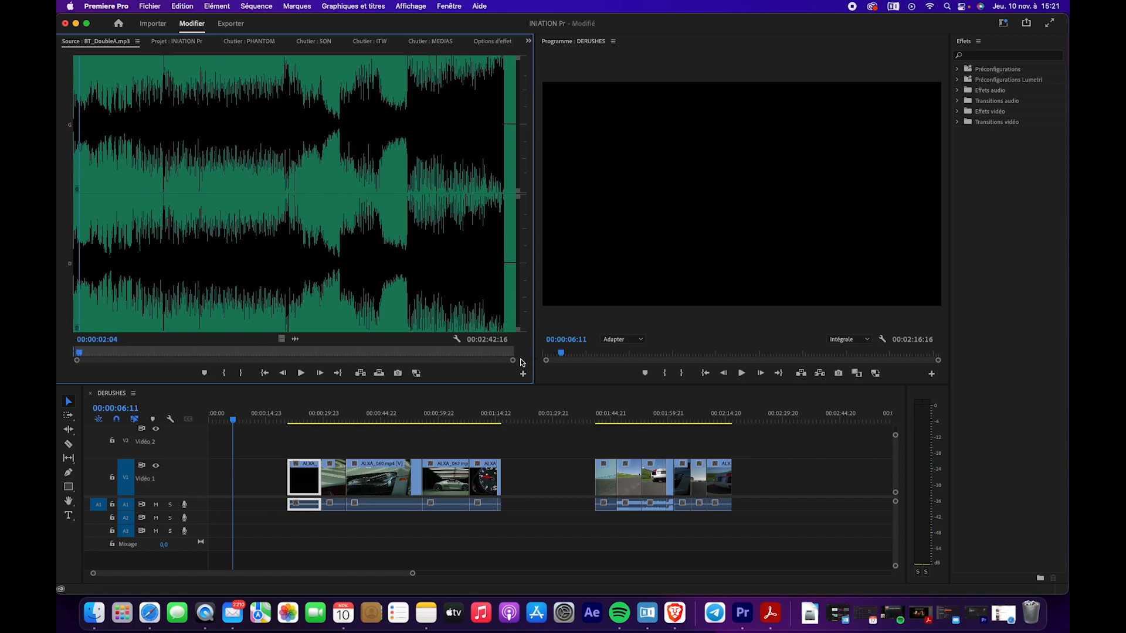
{"action": "left_click_drag", "start_coordinate": [513, 360], "coordinate": [257, 360]}
{"action": "left_click_drag", "start_coordinate": [95, 353], "coordinate": [76, 353]}
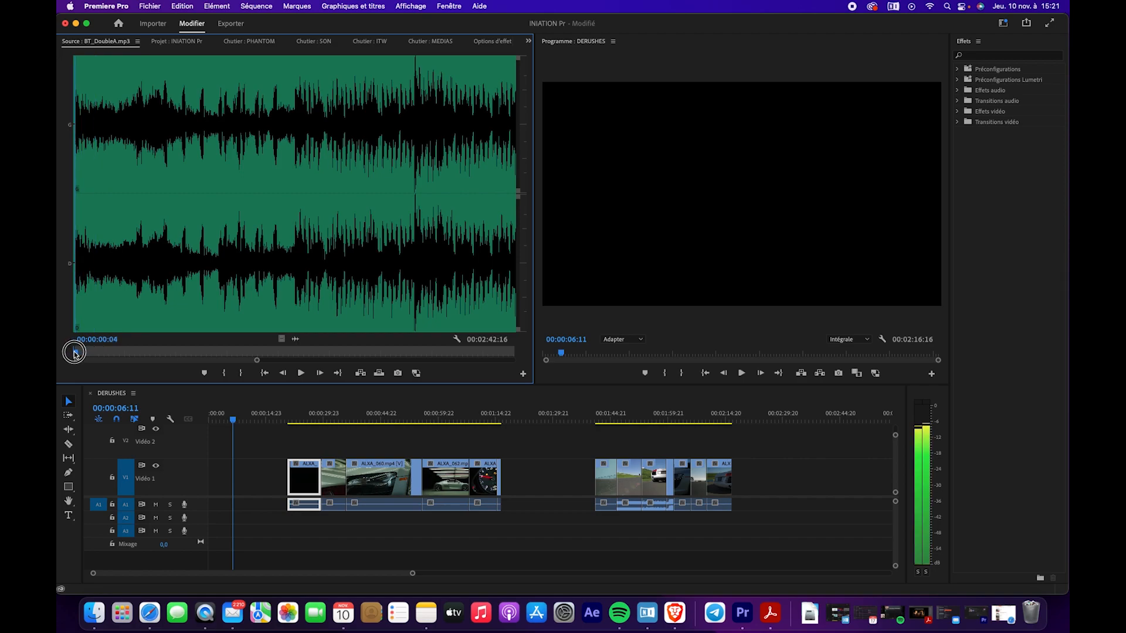
{"action": "key", "text": "space"}
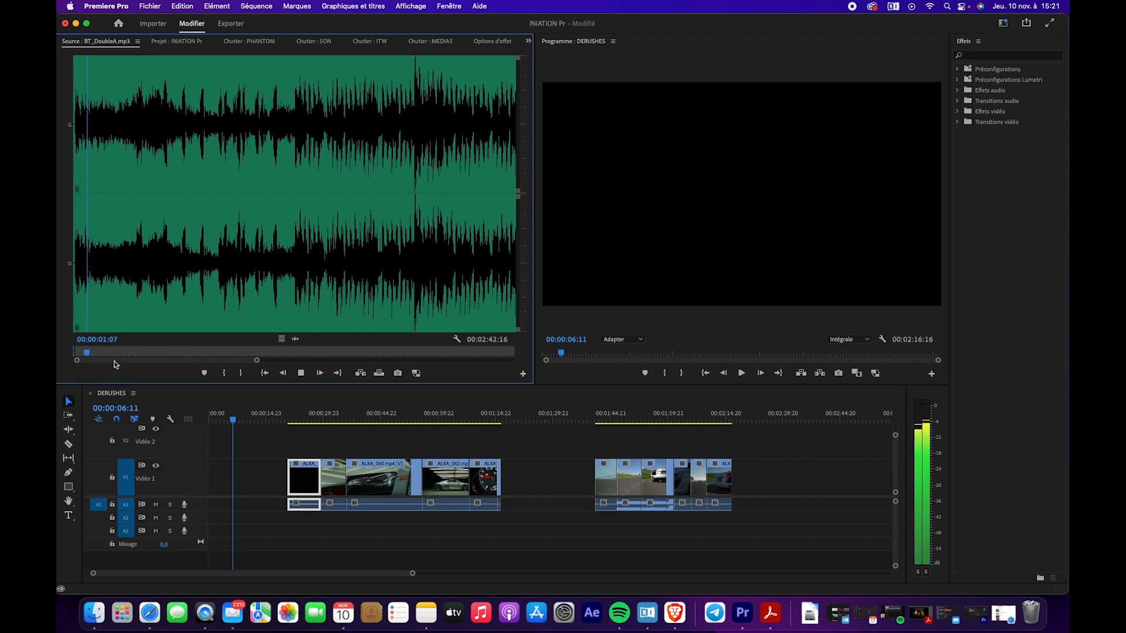
{"action": "key", "text": "space"}
{"action": "left_click", "coordinate": [240, 372]}
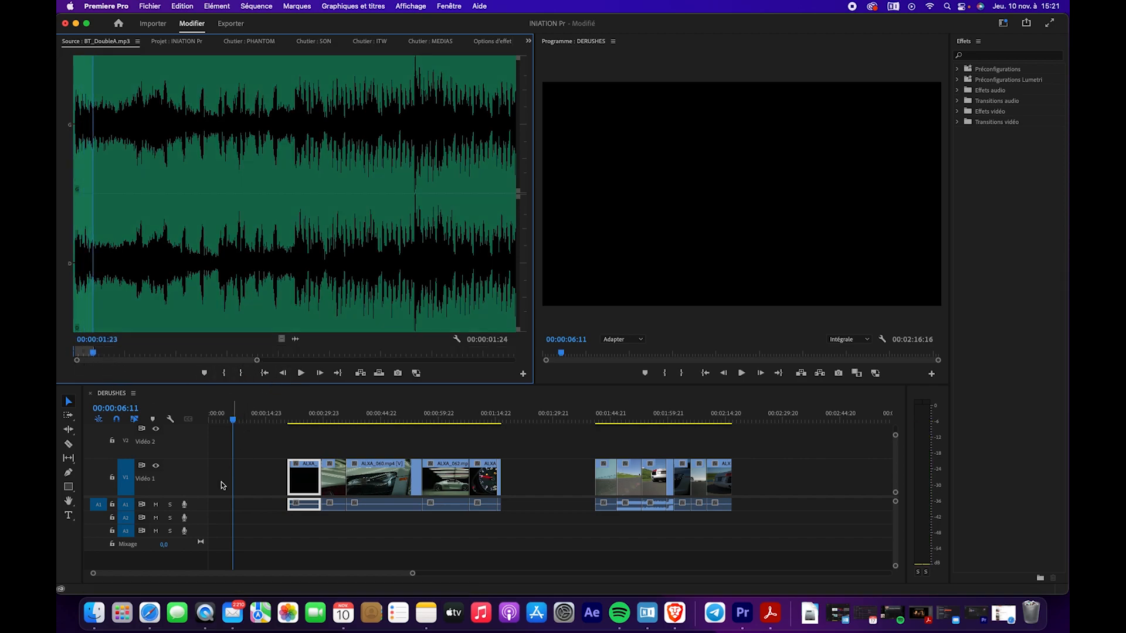
- Place the marked BT_DoubleA.mp3 range on A2 at 00:00:06:11, play it back, and enlarge the audio tracks
{"action": "left_click_drag", "start_coordinate": [296, 340], "coordinate": [237, 519]}
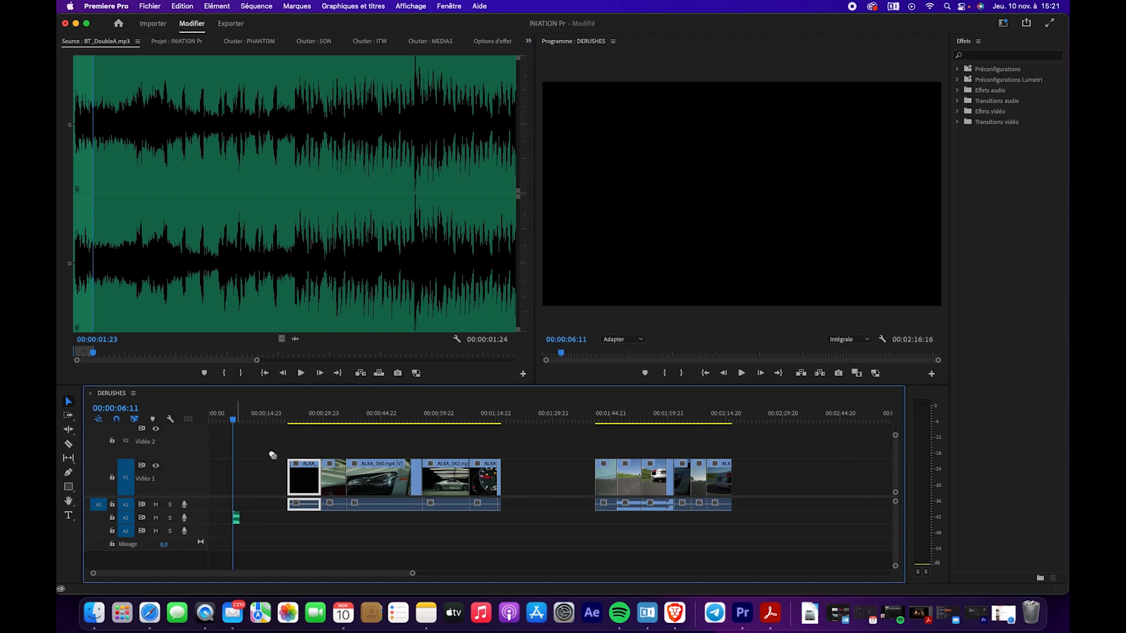
{"action": "key", "text": "space"}
{"action": "key", "text": "space"}
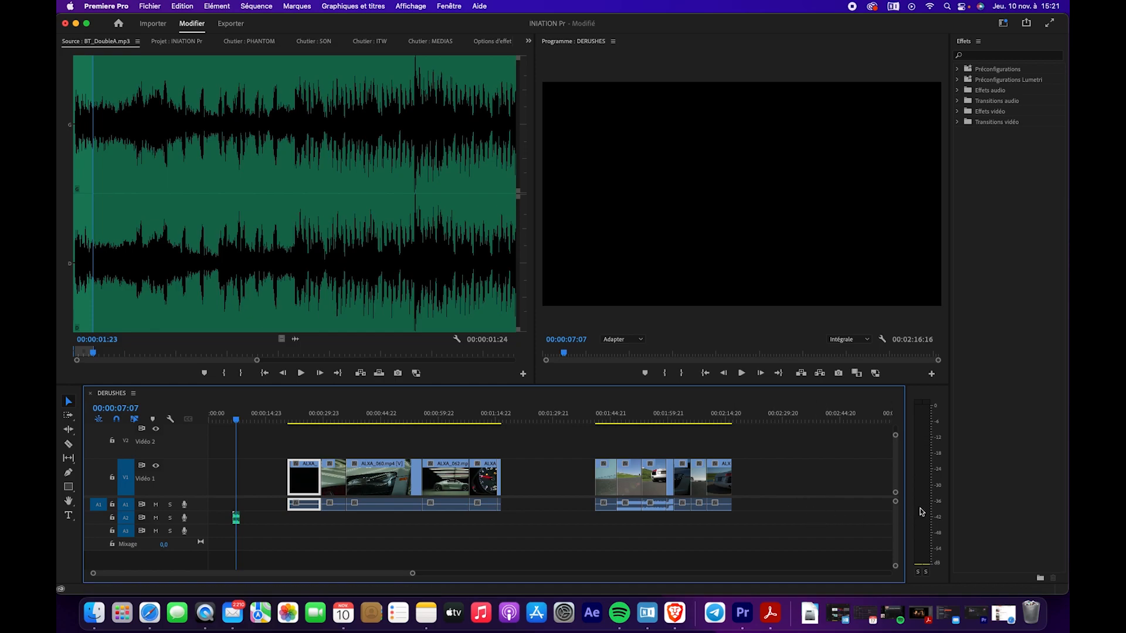
{"action": "left_click_drag", "start_coordinate": [895, 501], "coordinate": [895, 506]}
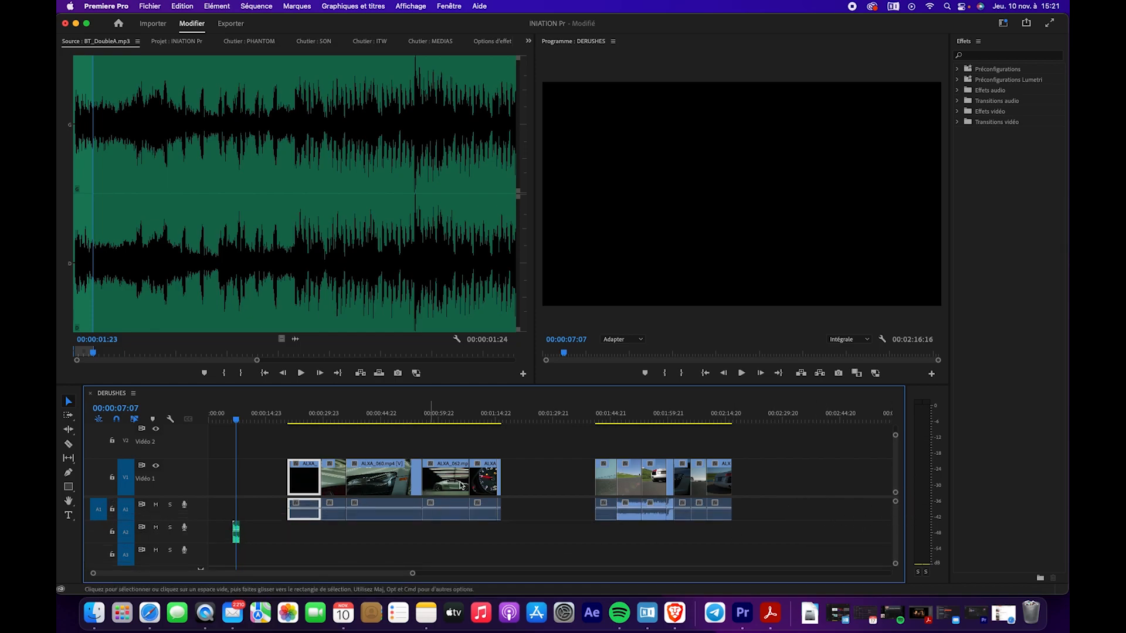
- Move ALXA_020.mp4 on V1 to 00:00:06:11, aligned with the start of the music excerpt, and play them together
{"action": "left_click", "coordinate": [306, 418]}
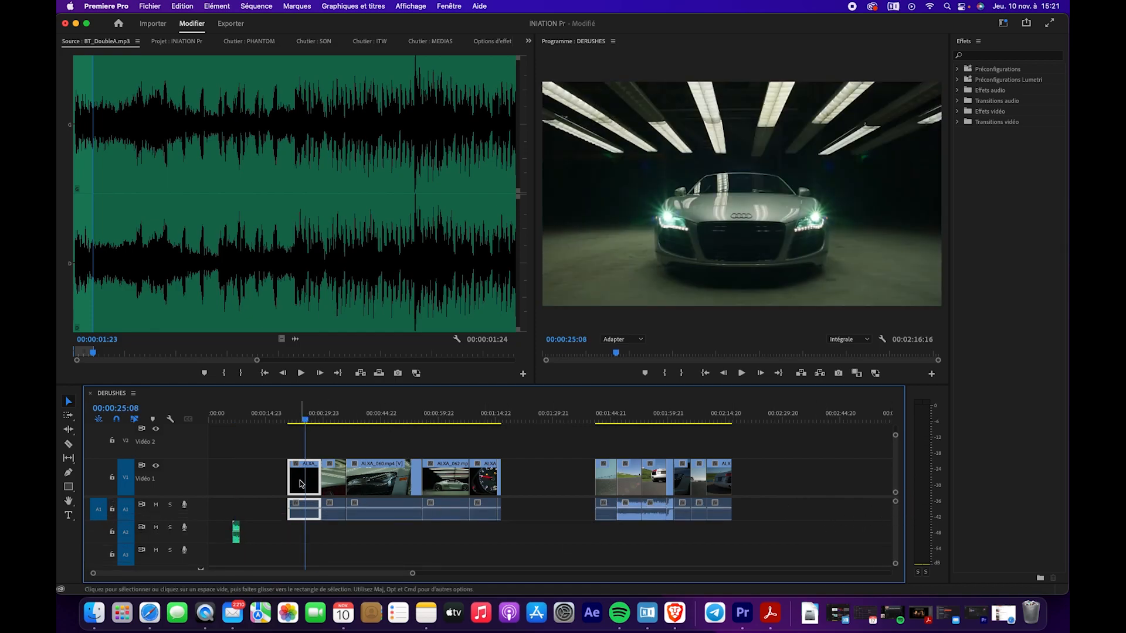
{"action": "left_click_drag", "start_coordinate": [304, 485], "coordinate": [250, 484]}
{"action": "left_click", "coordinate": [236, 418]}
{"action": "left_click_drag", "start_coordinate": [237, 418], "coordinate": [233, 419]}
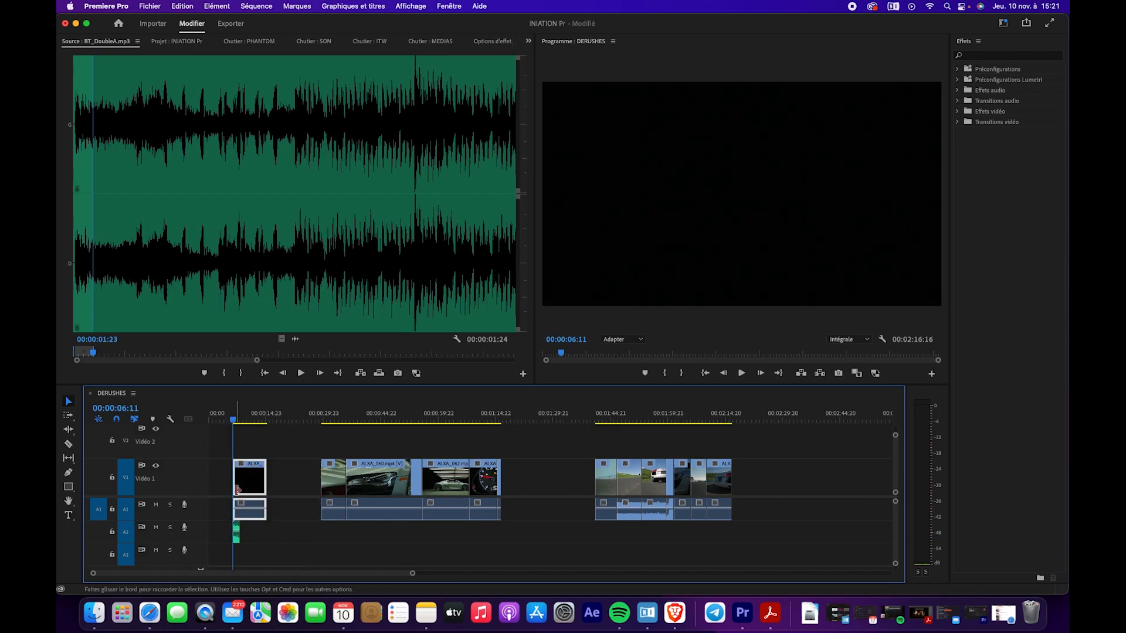
{"action": "key", "text": "space"}
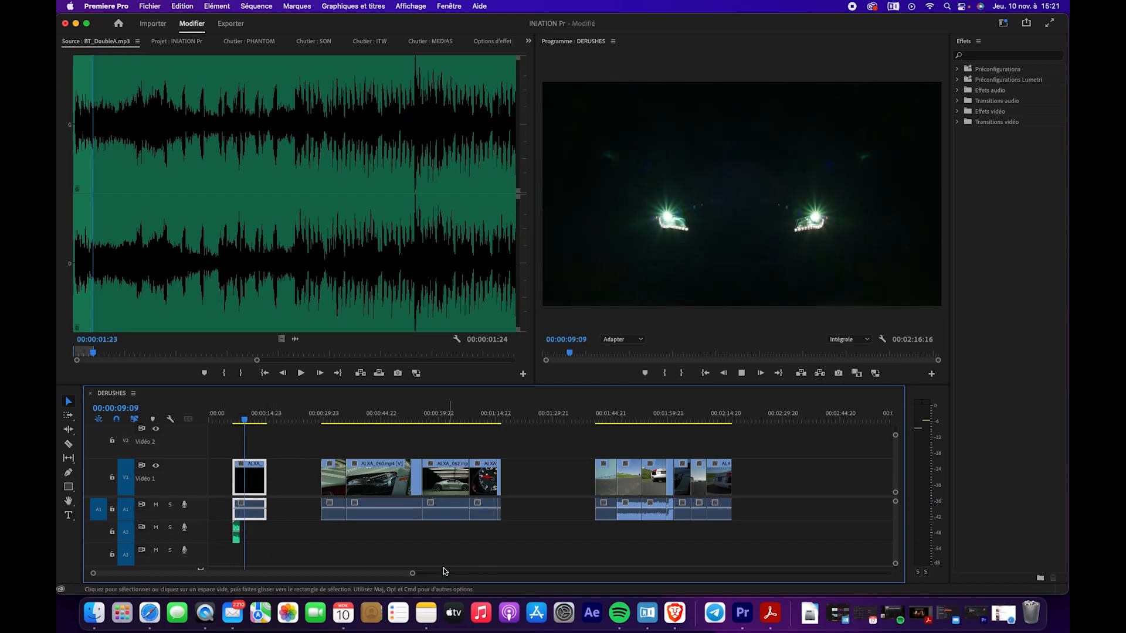
- Trim the start of ALXA_020.mp4 to source timecode 00:21:22:04, realign it with the music start at 00:00:06:11, and play it
{"action": "key", "text": "space"}
{"action": "left_click_drag", "start_coordinate": [412, 576], "coordinate": [265, 575]}
{"action": "left_click", "coordinate": [283, 420]}
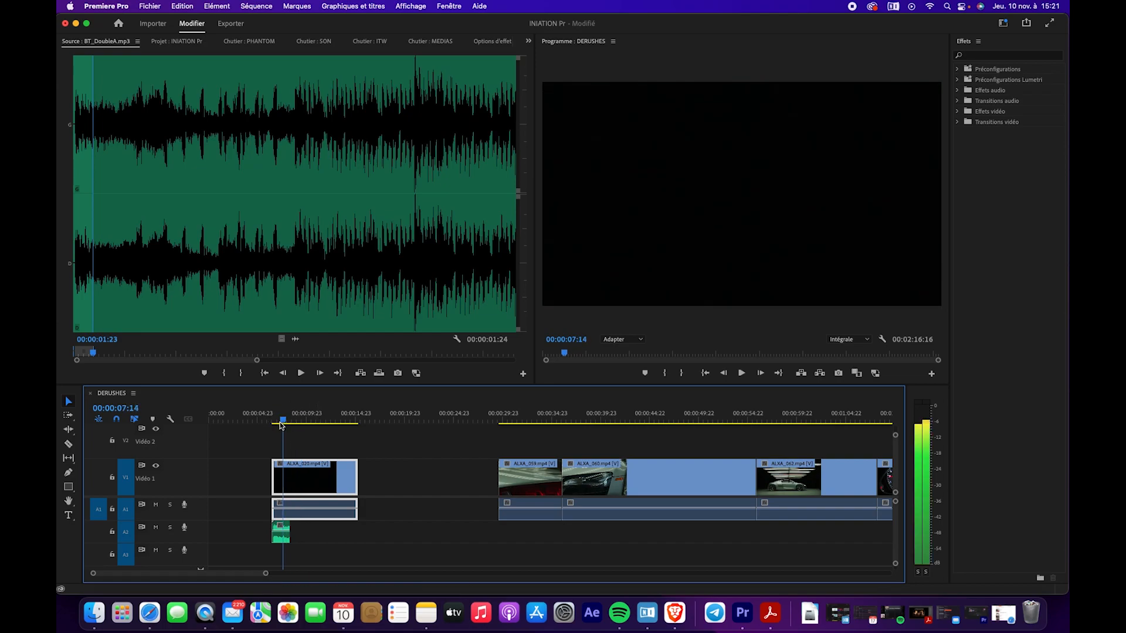
{"action": "double_click", "coordinate": [301, 481]}
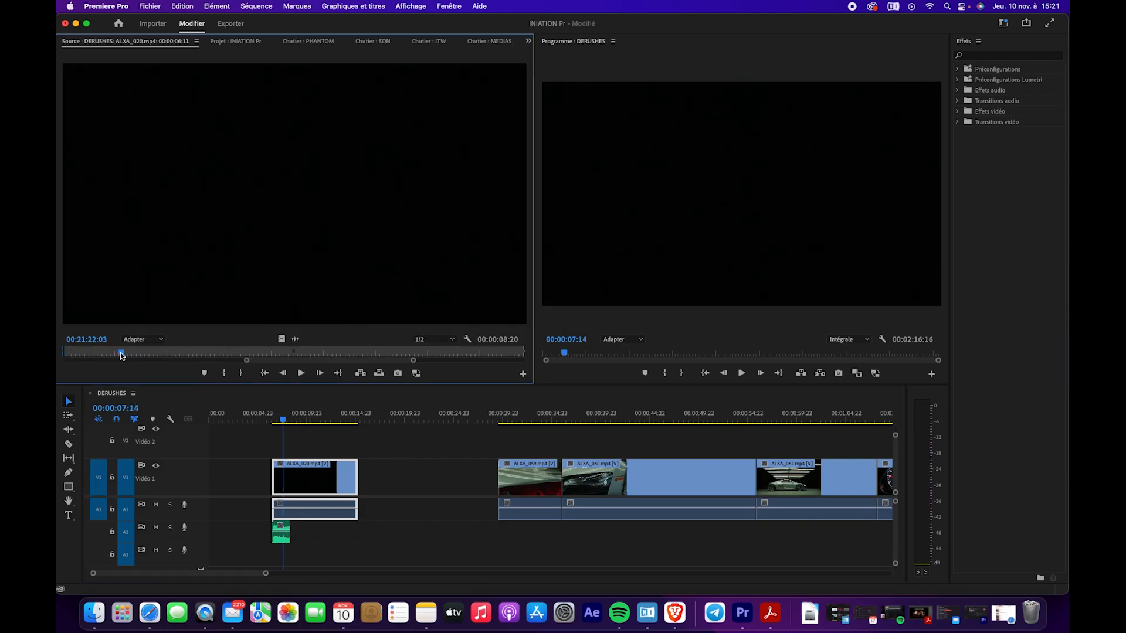
{"action": "mouse_move", "coordinate": [121, 352]}
{"action": "left_mouse_down"}
{"action": "mouse_move", "coordinate": [178, 349]}
{"action": "mouse_move", "coordinate": [125, 350]}
{"action": "left_mouse_up"}
{"action": "left_click_drag", "start_coordinate": [273, 466], "coordinate": [309, 485]}
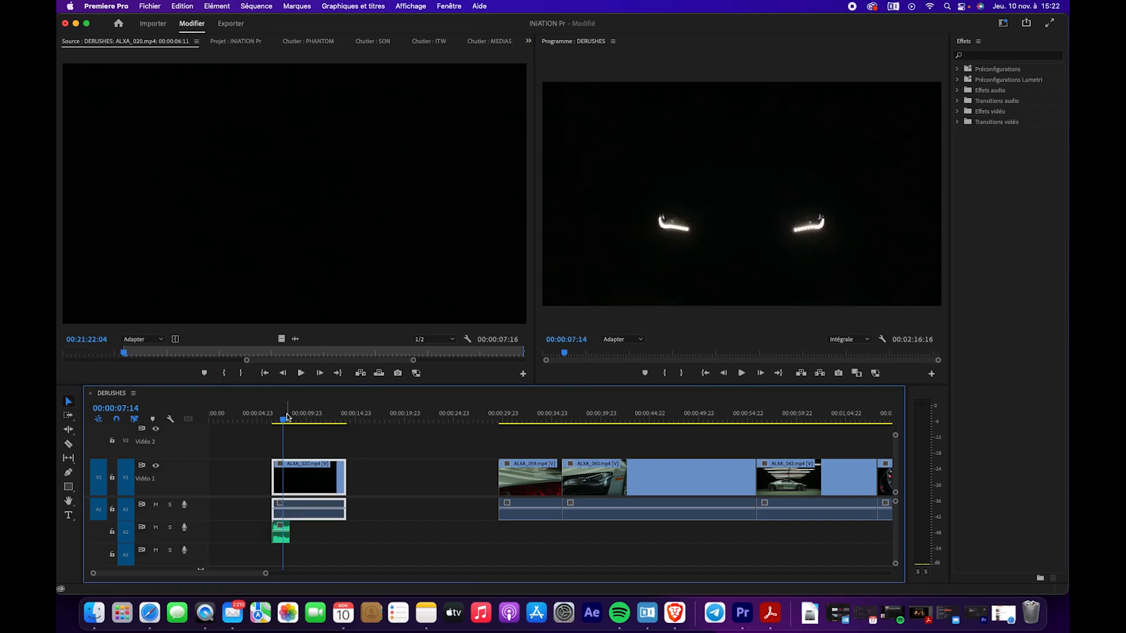
{"action": "left_click_drag", "start_coordinate": [284, 419], "coordinate": [266, 422]}
{"action": "key", "text": "space"}
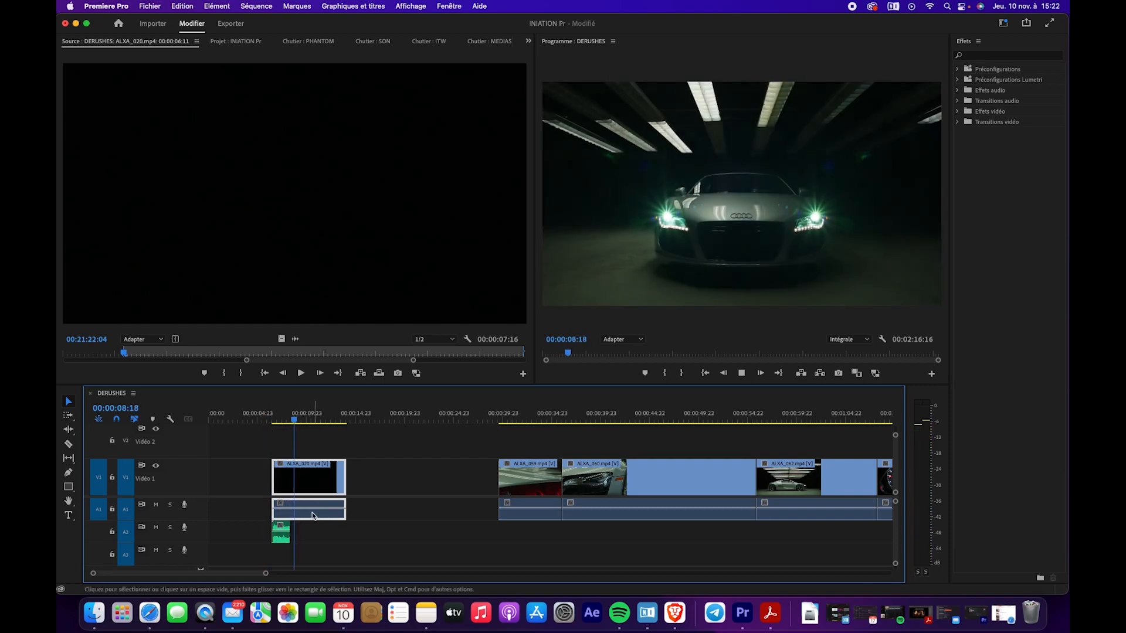
{"action": "key", "text": "space"}
- Extend the music excerpt on A2 to the end of ALXA_020.mp4, playing the opening between adjustments
{"action": "left_click_drag", "start_coordinate": [288, 537], "coordinate": [328, 538]}
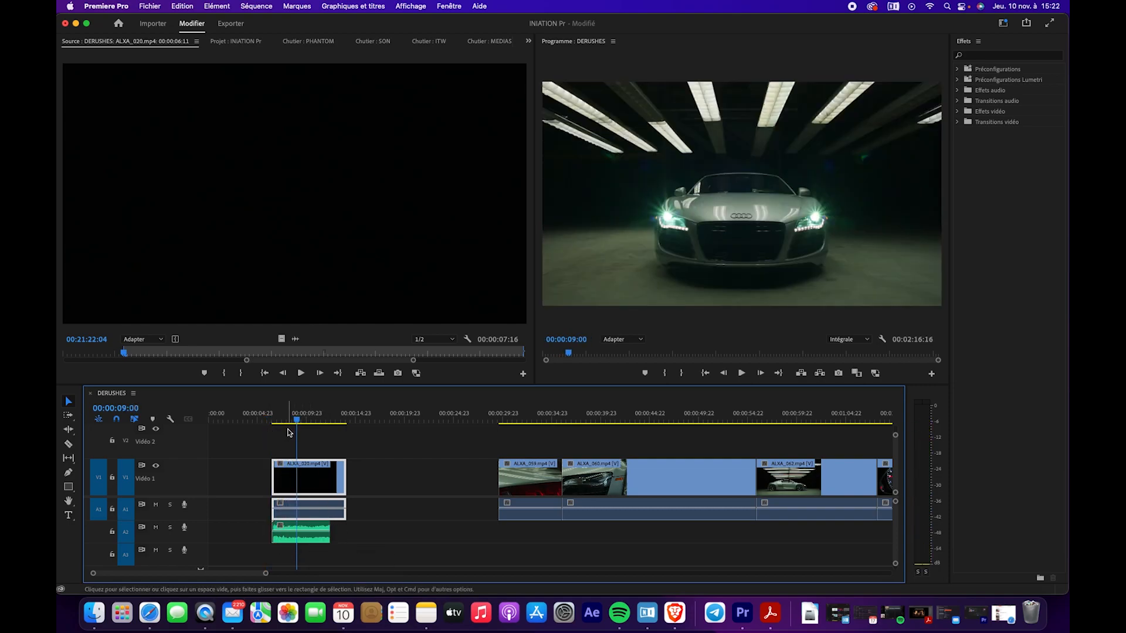
{"action": "left_click_drag", "start_coordinate": [296, 420], "coordinate": [278, 421]}
{"action": "key", "text": "space"}
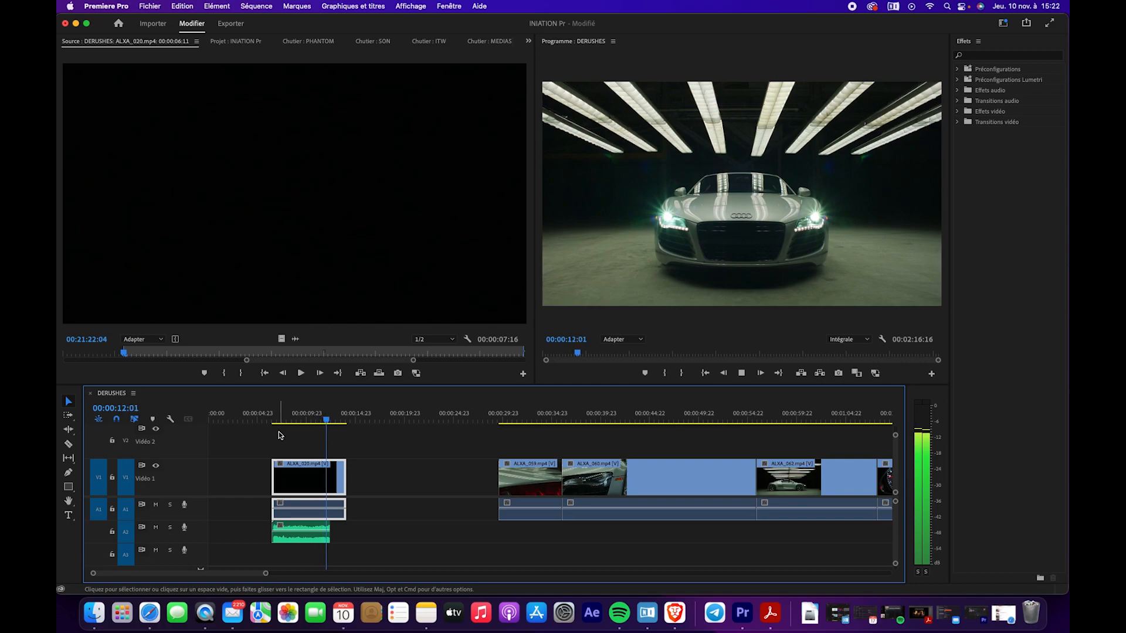
{"action": "key", "text": "space"}
{"action": "left_click_drag", "start_coordinate": [330, 534], "coordinate": [343, 528]}
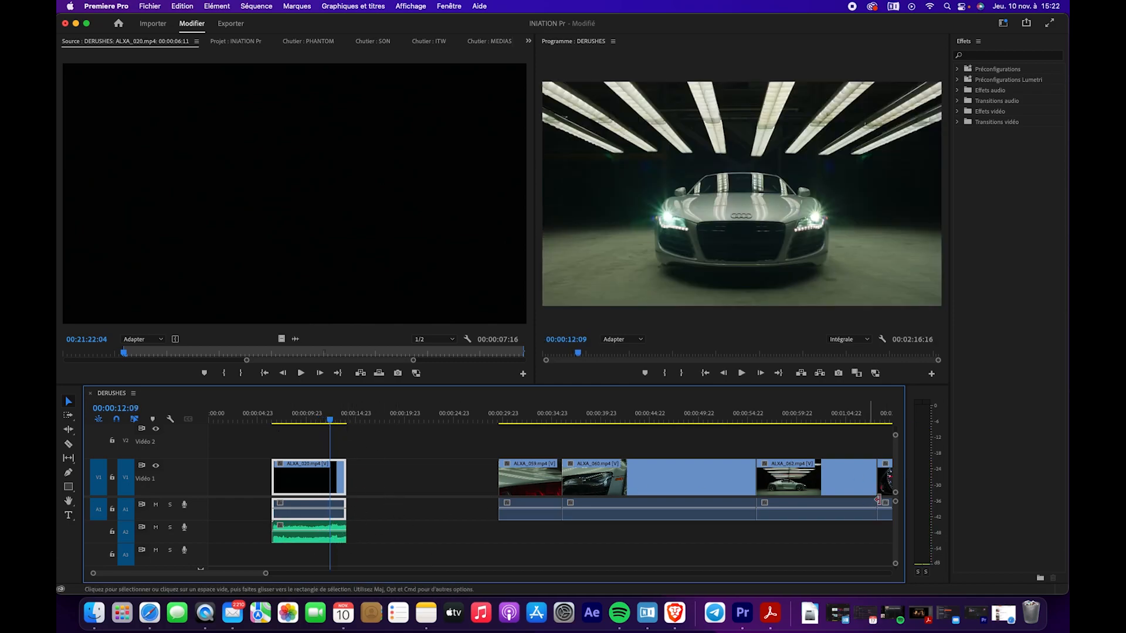
- Enlarge the audio tracks and add Pen tool volume keyframes on the A2 music, fading from about 00:00:12:09 to -999.0 dB at its end
{"action": "left_click_drag", "start_coordinate": [895, 502], "coordinate": [895, 505]}
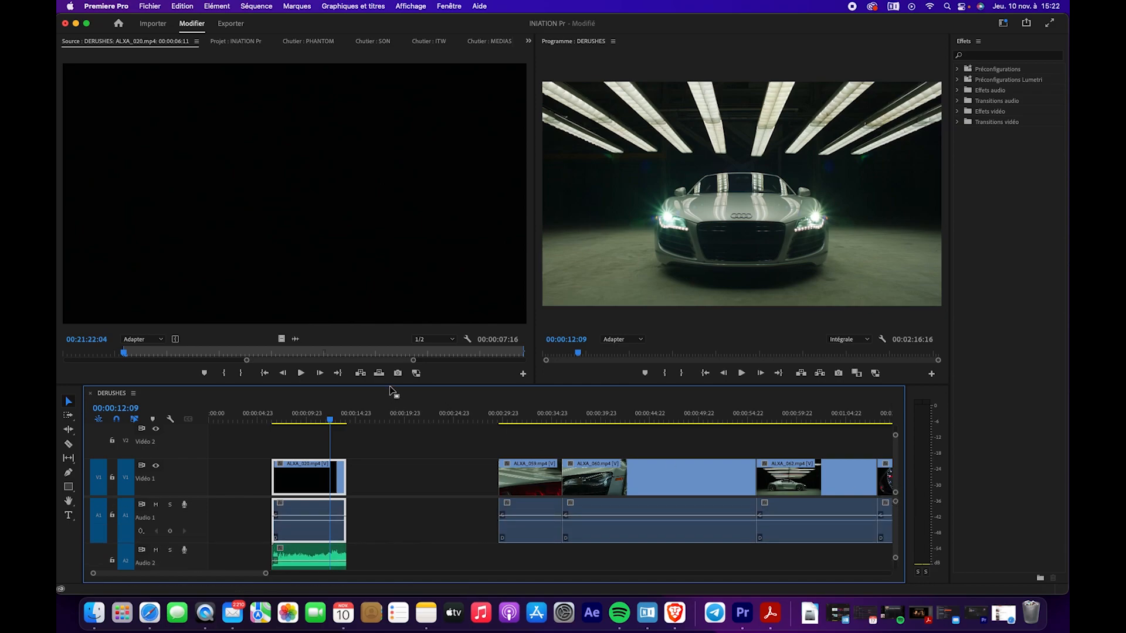
{"action": "left_click_drag", "start_coordinate": [393, 388], "coordinate": [399, 315]}
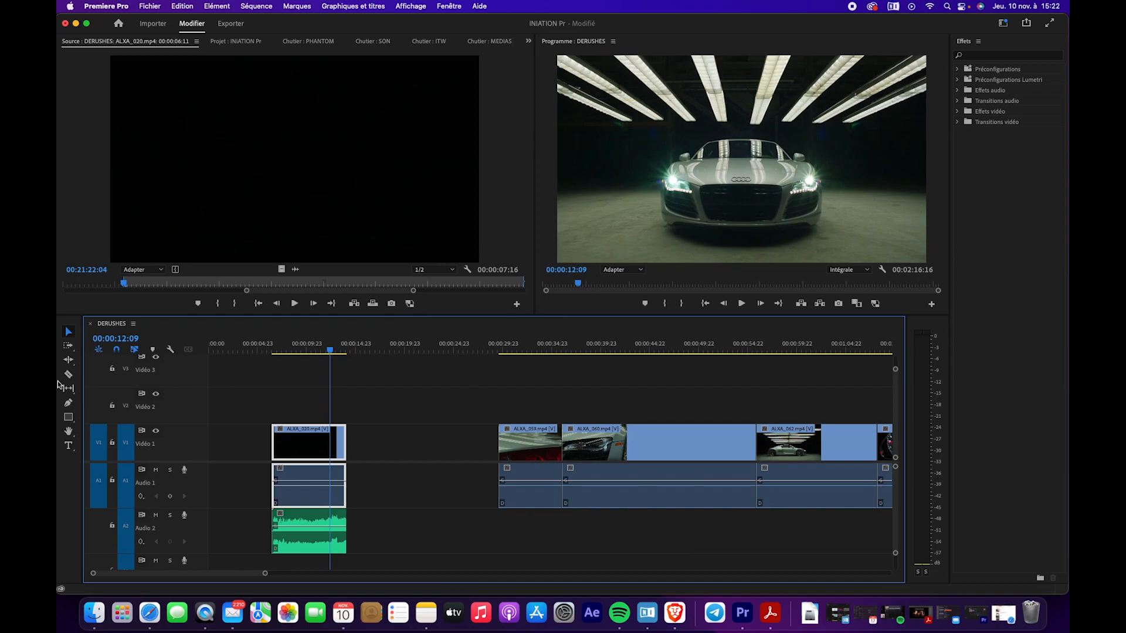
{"action": "left_click", "coordinate": [69, 403]}
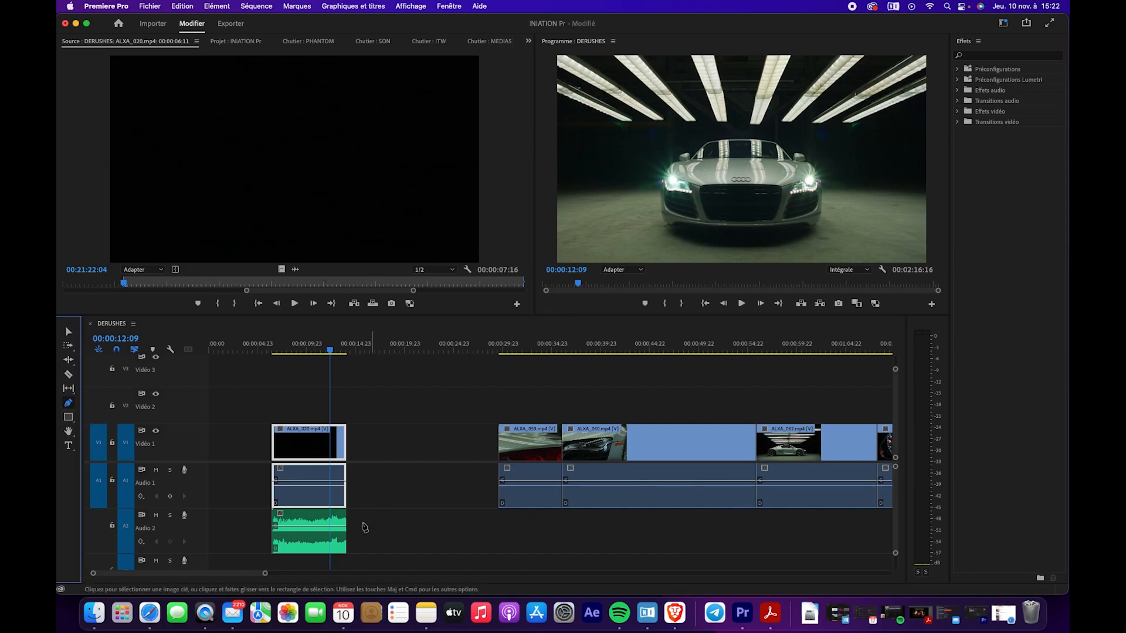
{"action": "left_click", "coordinate": [334, 534]}
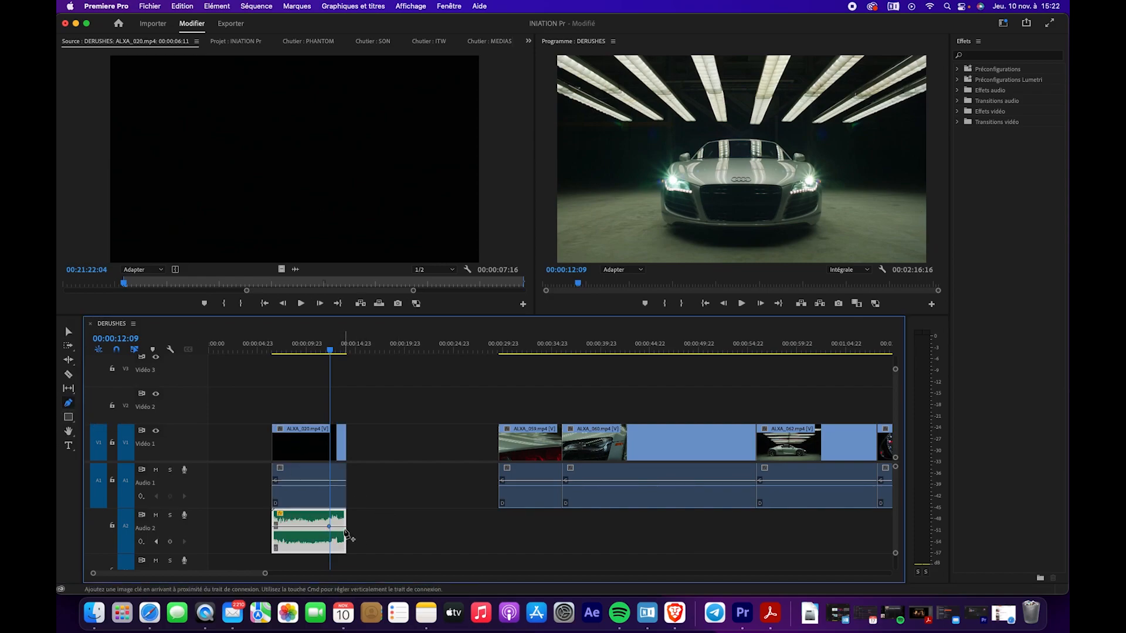
{"action": "left_click", "coordinate": [346, 532]}
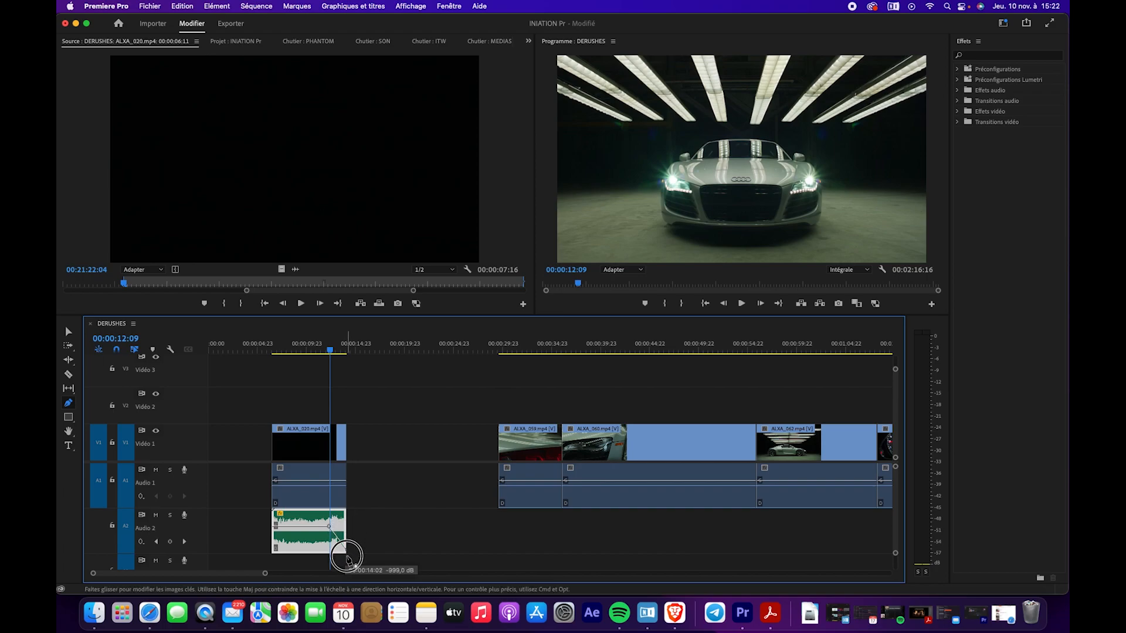
{"action": "left_click_drag", "start_coordinate": [347, 557], "coordinate": [347, 558]}
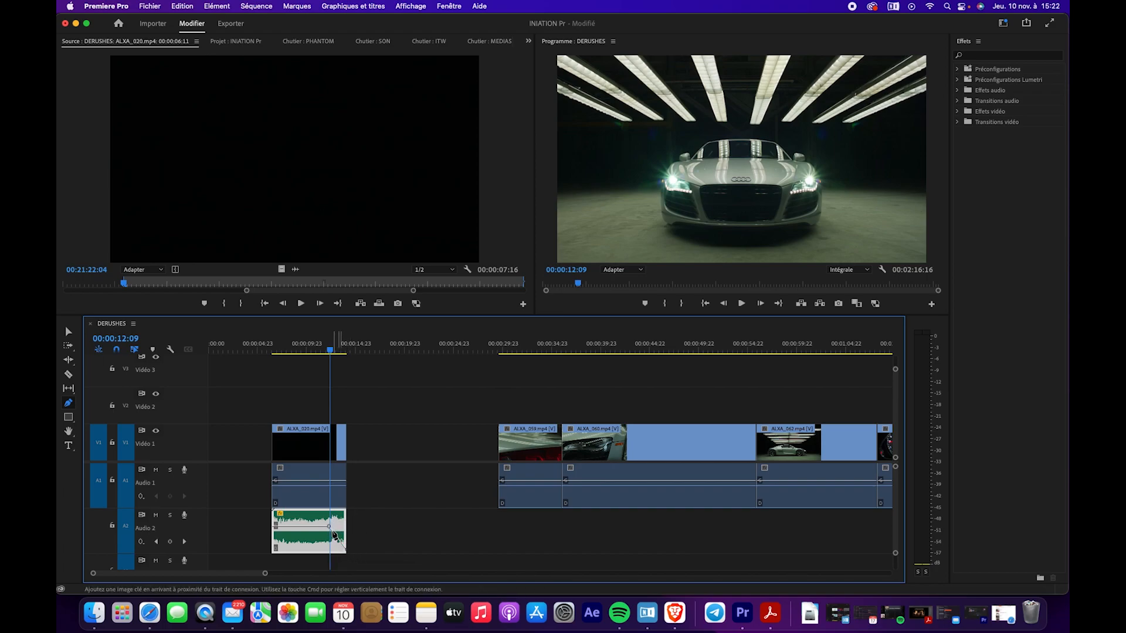
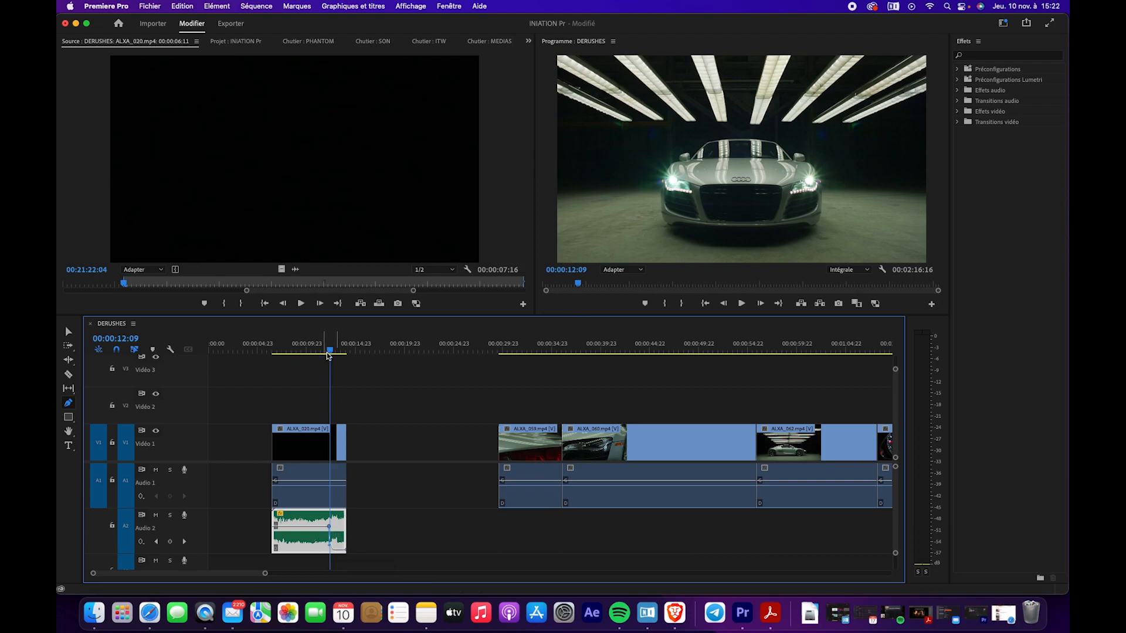
- Listen to the music fade-out around 00:00:12:08, replaying it from several points and from the start of the opening shot
{"action": "left_click", "coordinate": [301, 350]}
{"action": "key", "text": "space"}
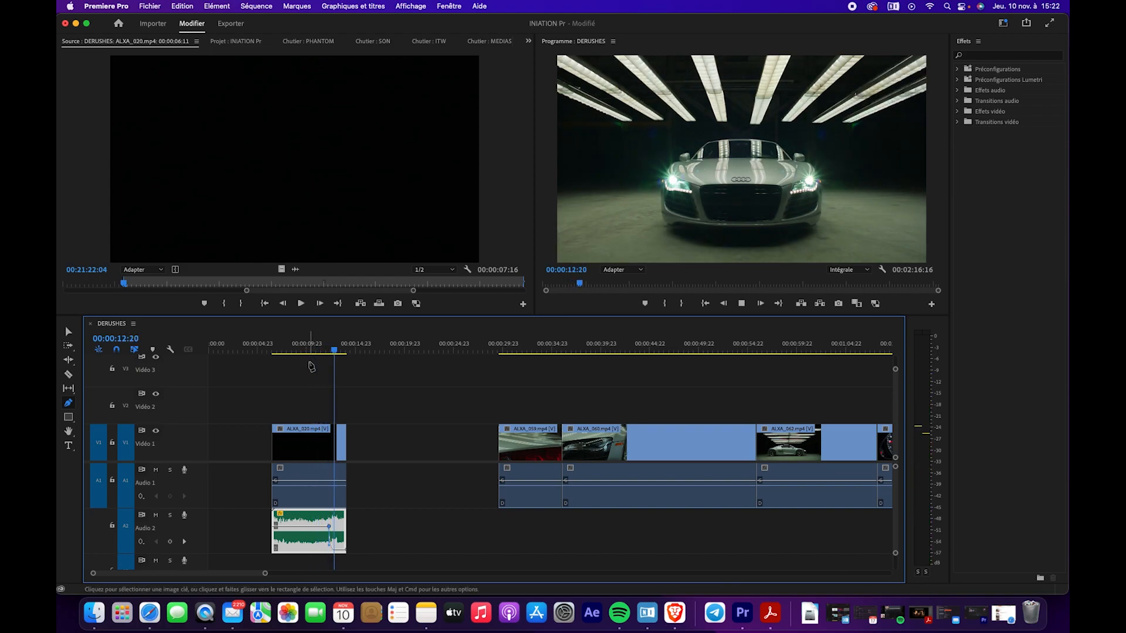
{"action": "left_click", "coordinate": [328, 350]}
{"action": "key", "text": "Left"}
{"action": "key", "text": "Left"}
{"action": "key", "text": "Left"}
{"action": "key", "text": "Left"}
{"action": "key", "text": "Left"}
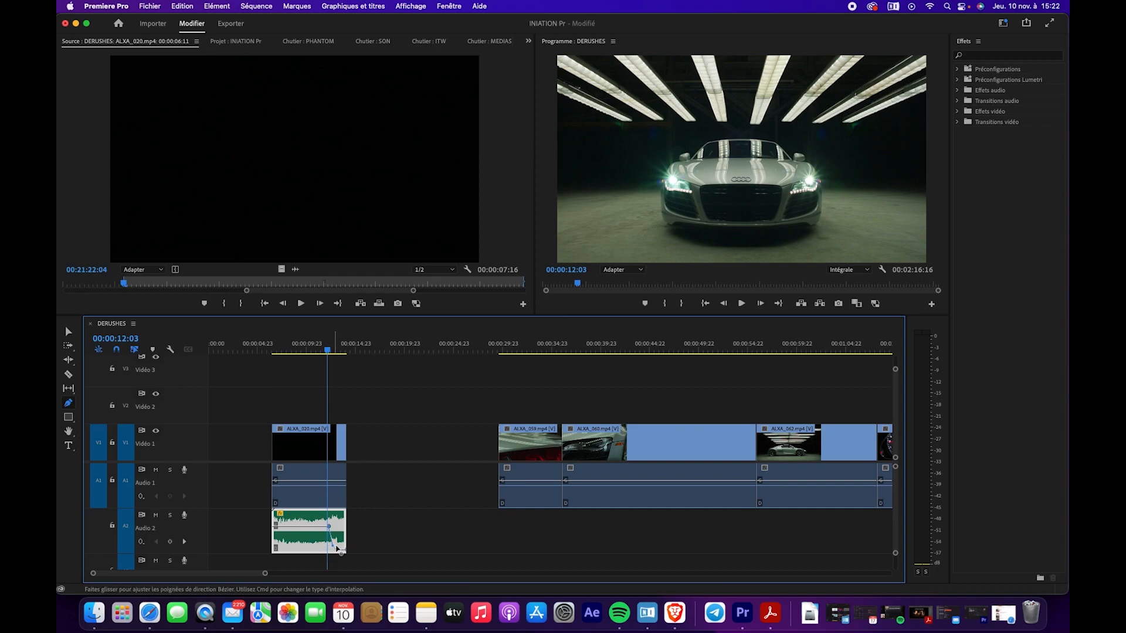
{"action": "key", "text": "space"}
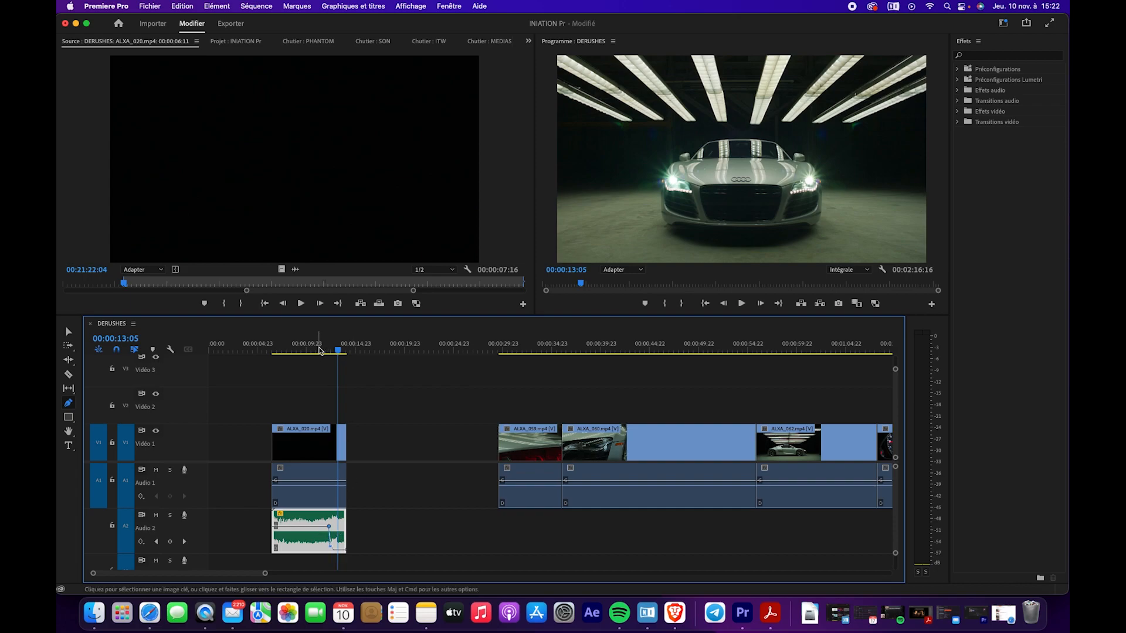
{"action": "left_click_drag", "start_coordinate": [319, 348], "coordinate": [273, 348]}
{"action": "key", "text": "space"}
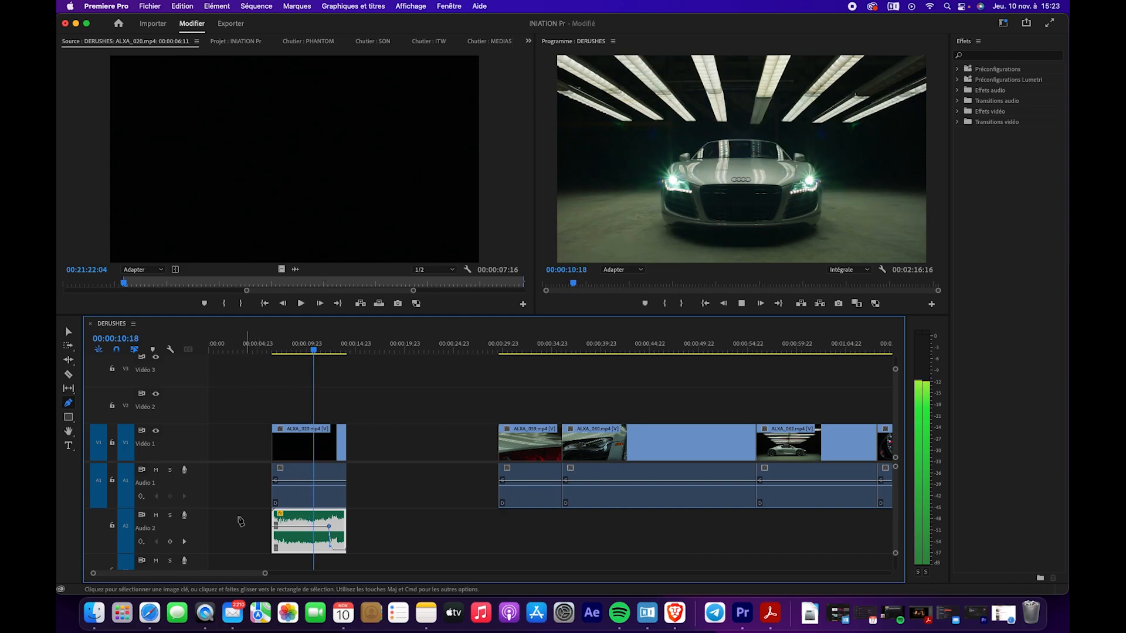
{"action": "key", "text": "space"}
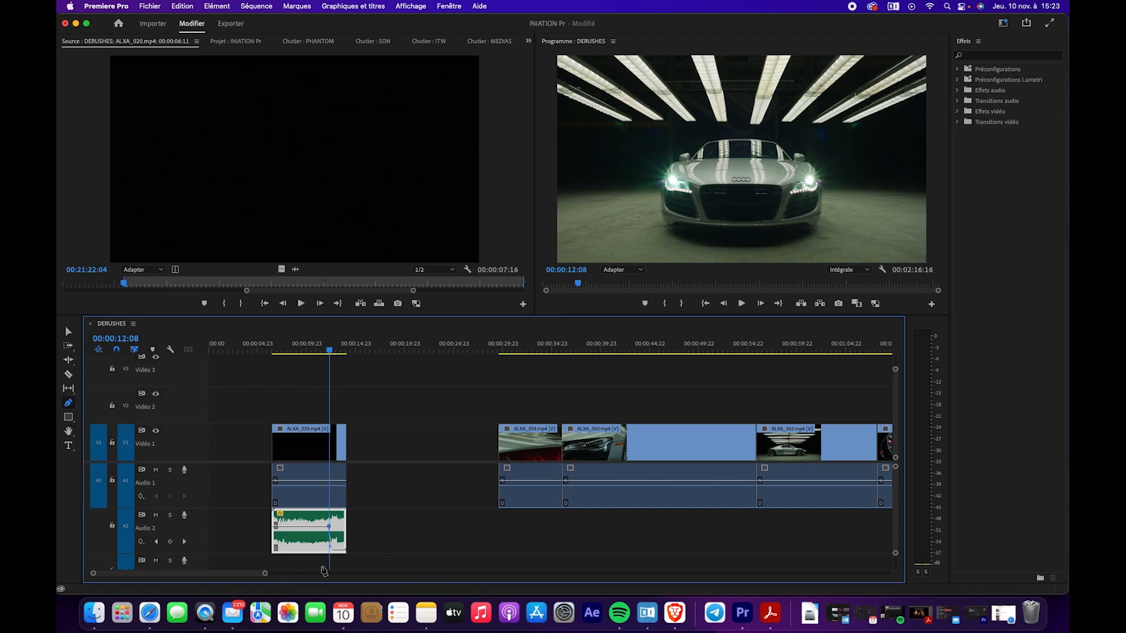
- Scrub through the garage shots, move ALXA_059.mp4 directly after ALXA_020.mp4 on V1, and play the transition from about 00:00:12:05
{"action": "left_click_drag", "start_coordinate": [517, 340], "coordinate": [816, 339]}
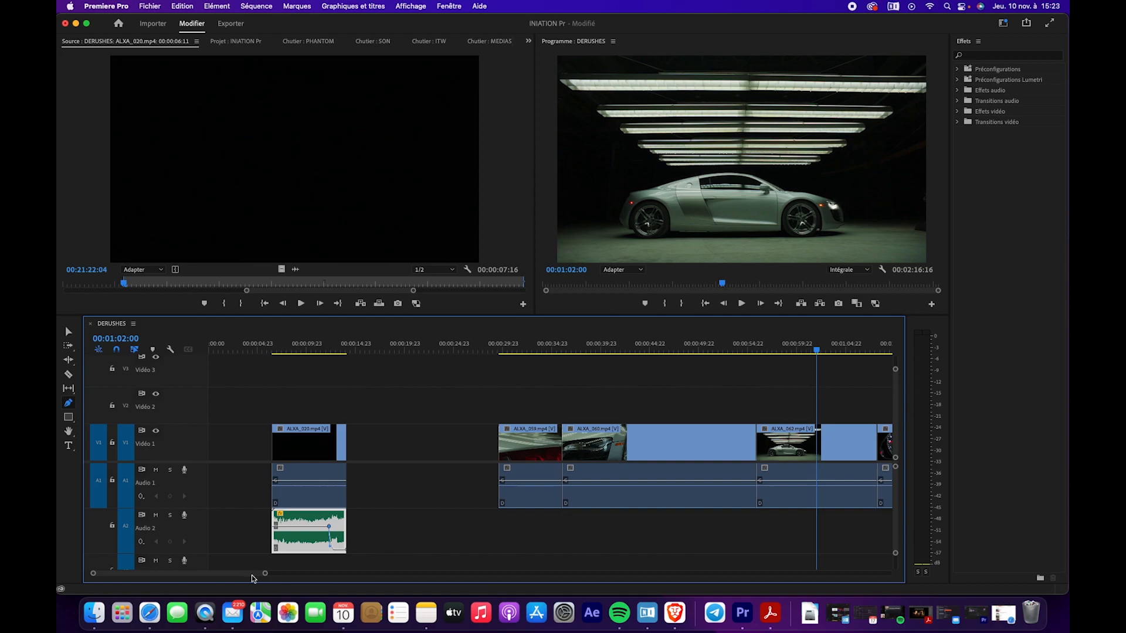
{"action": "left_click_drag", "start_coordinate": [265, 579], "coordinate": [272, 573]}
{"action": "left_click", "coordinate": [536, 447]}
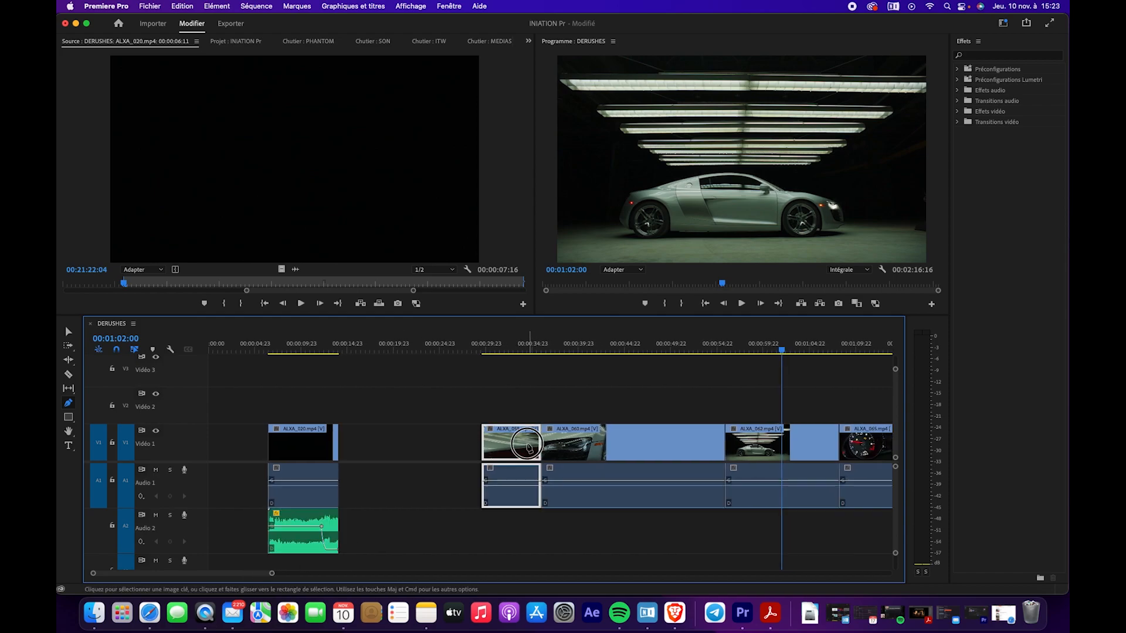
{"action": "key", "text": "v"}
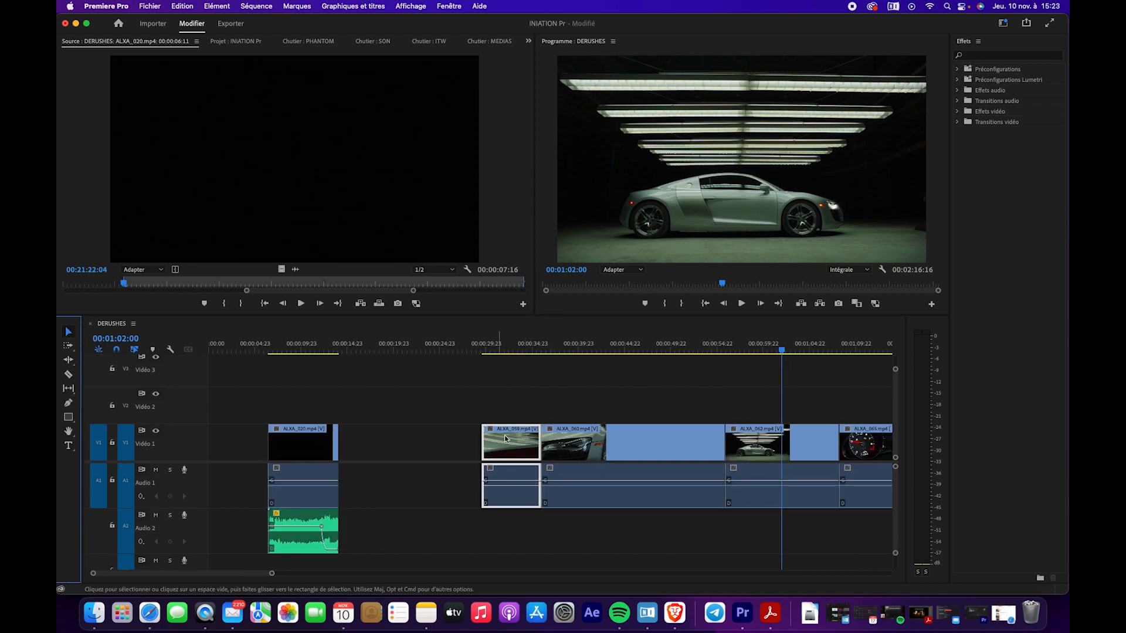
{"action": "left_click_drag", "start_coordinate": [508, 444], "coordinate": [369, 436]}
{"action": "mouse_move", "coordinate": [329, 345]}
{"action": "left_mouse_down"}
{"action": "mouse_move", "coordinate": [319, 359]}
{"action": "mouse_move", "coordinate": [301, 351]}
{"action": "mouse_move", "coordinate": [321, 351]}
{"action": "left_mouse_up"}
{"action": "key", "text": "space"}
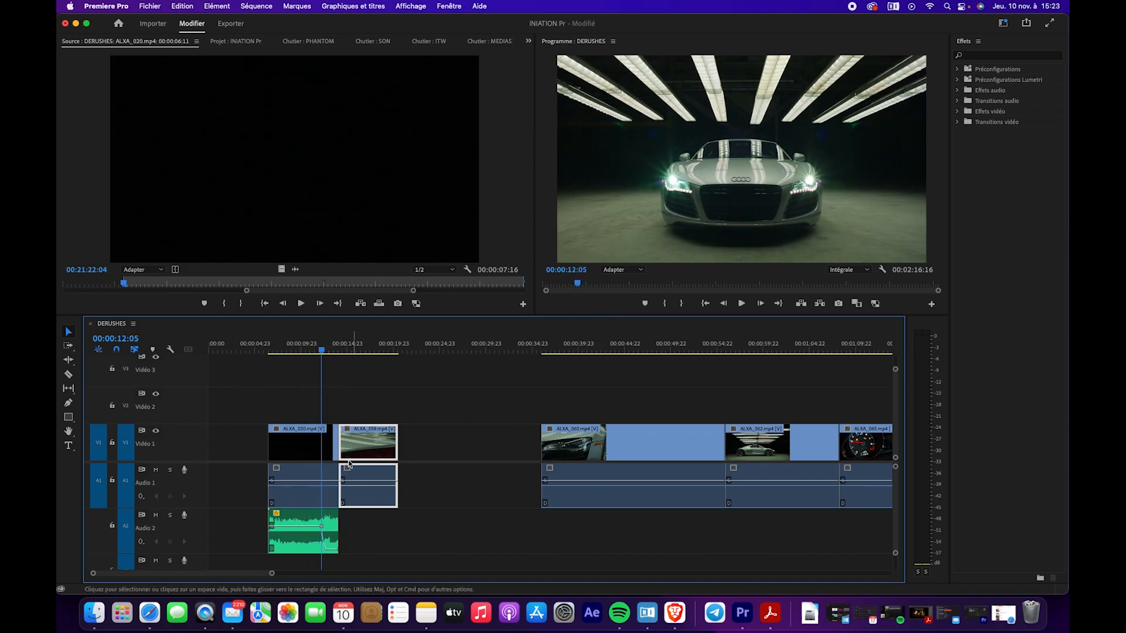
- Try splitting the ALXA_020.mp4 clip at 00:00:12:05 and selecting the piece after the cut, and undo the split
{"action": "left_click", "coordinate": [321, 452]}
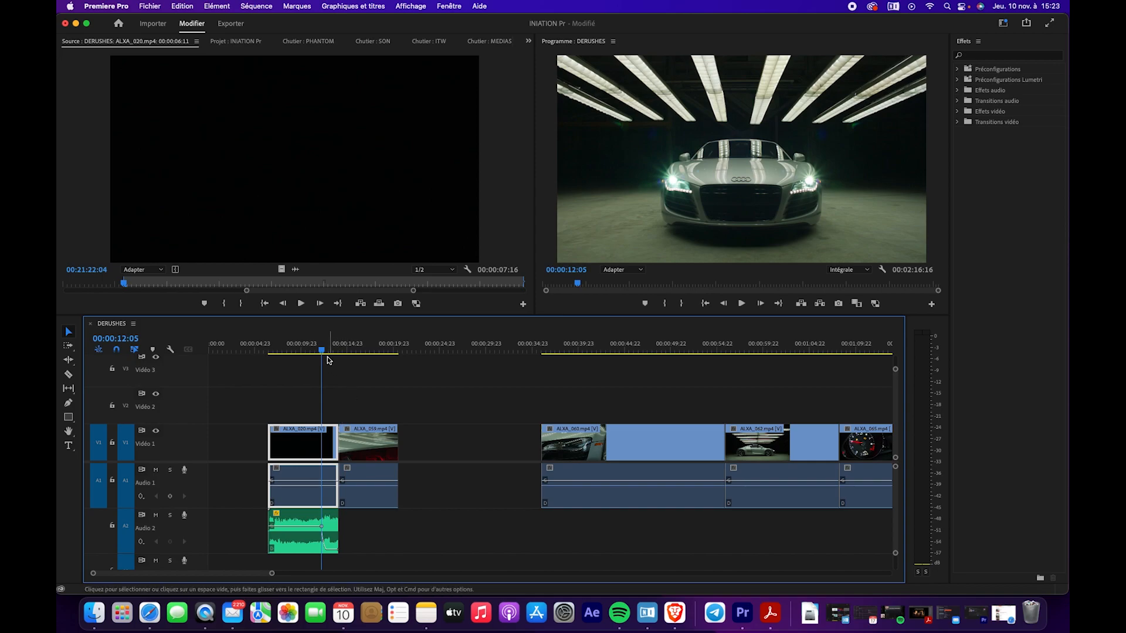
{"action": "mouse_move", "coordinate": [328, 360]}
{"action": "left_mouse_down"}
{"action": "mouse_move", "coordinate": [324, 350]}
{"action": "mouse_move", "coordinate": [364, 351]}
{"action": "mouse_move", "coordinate": [291, 359]}
{"action": "mouse_move", "coordinate": [318, 361]}
{"action": "left_mouse_up"}
{"action": "left_click_drag", "start_coordinate": [320, 488], "coordinate": [316, 490]}
{"action": "key", "text": "super+k"}
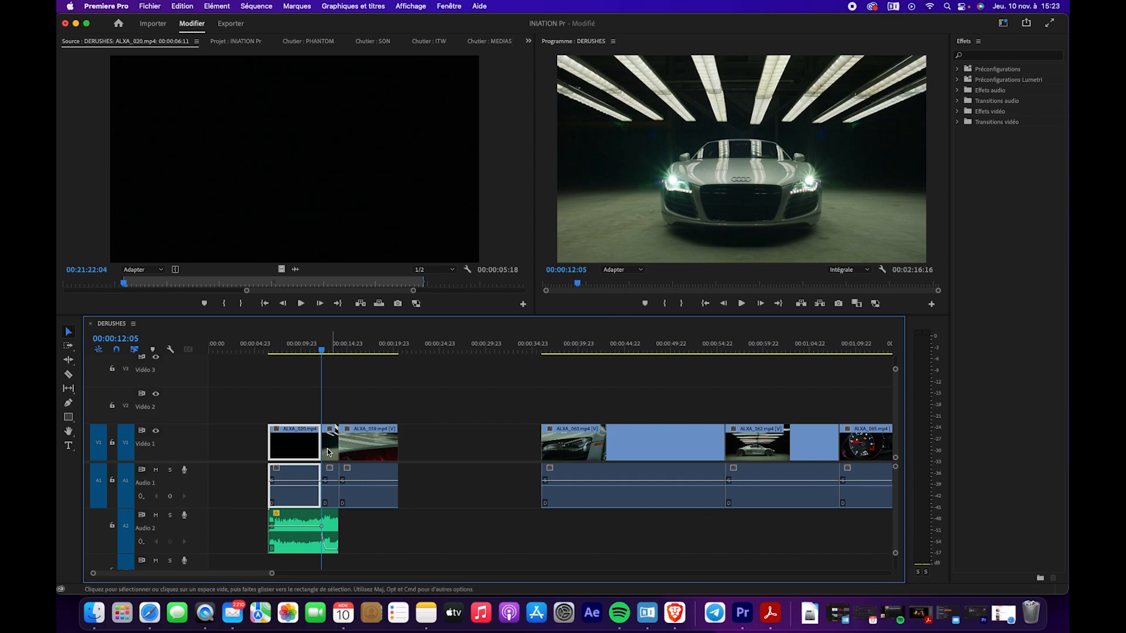
{"action": "left_click", "coordinate": [332, 456]}
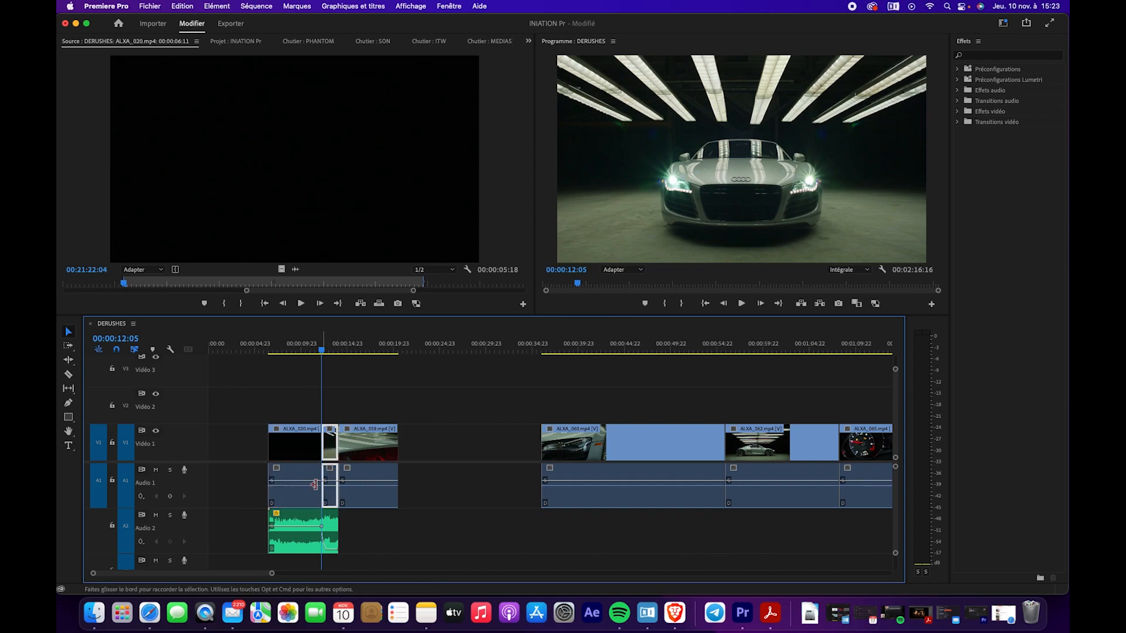
{"action": "key", "text": "super+z"}
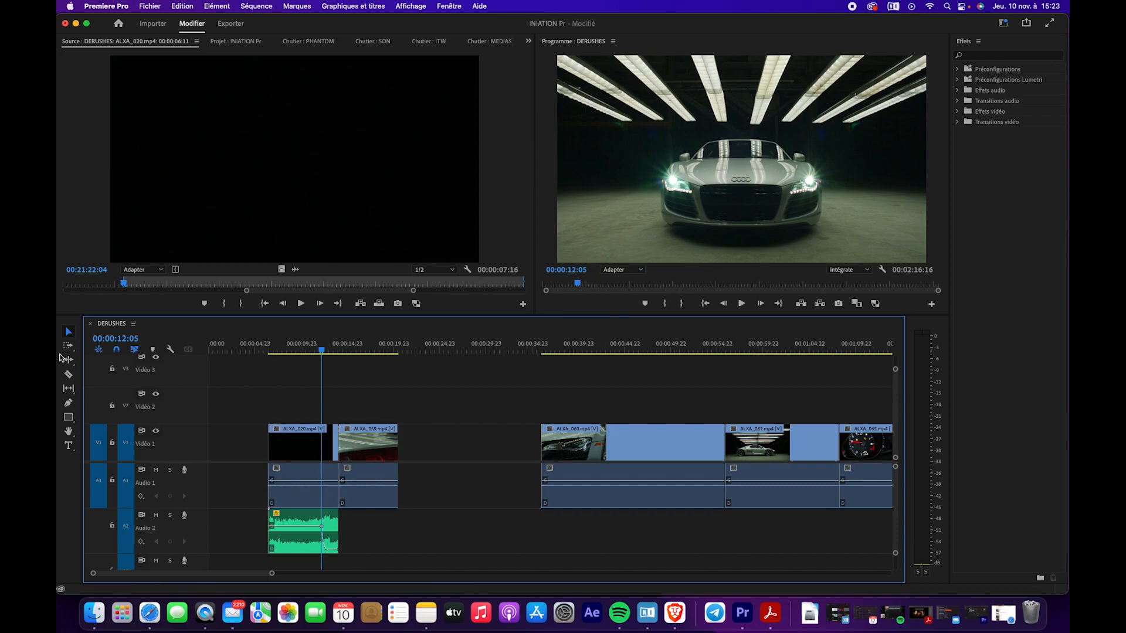
- Split the ALXA_020.mp4 clip at 00:00:12:05 with the Razor tool and ripple delete the piece after the cut
{"action": "left_click", "coordinate": [68, 375]}
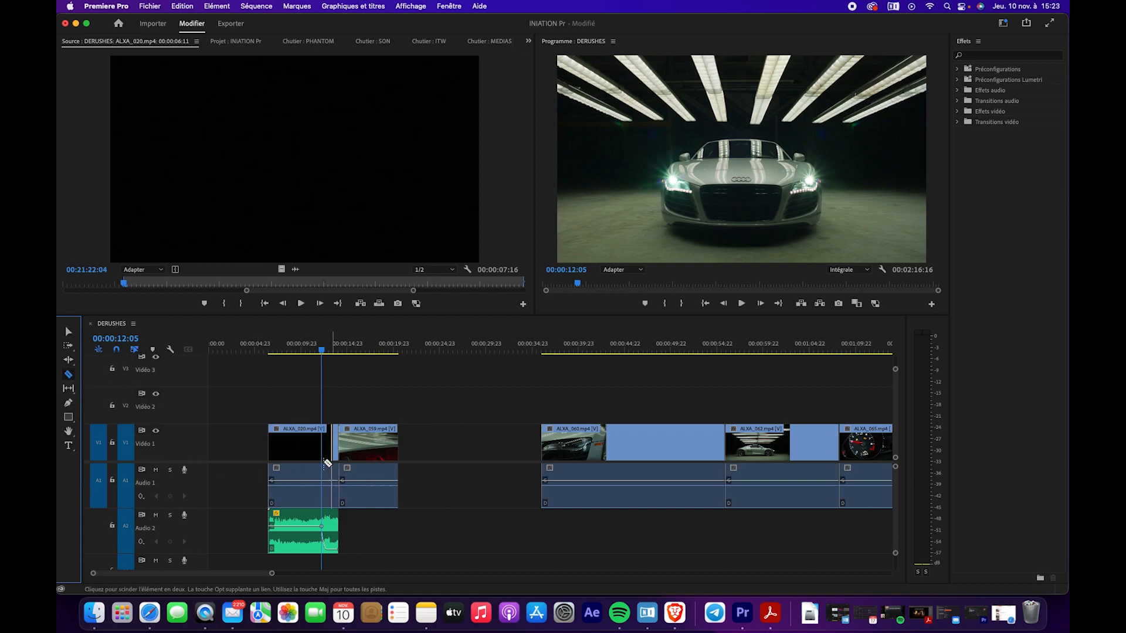
{"action": "left_click", "coordinate": [324, 468]}
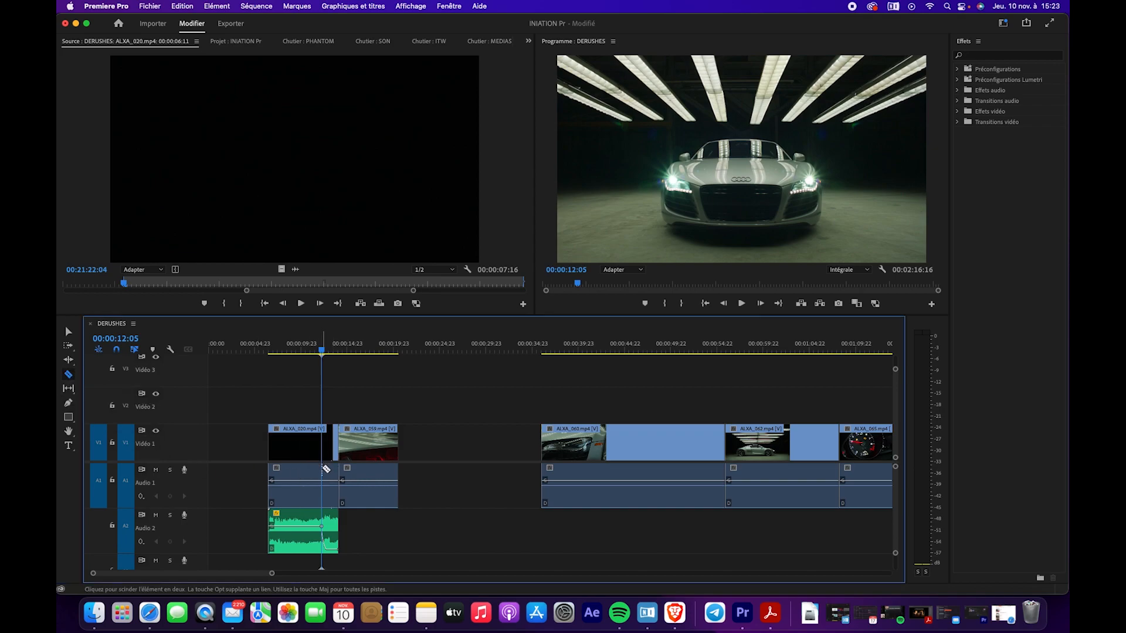
{"action": "left_click", "coordinate": [324, 491]}
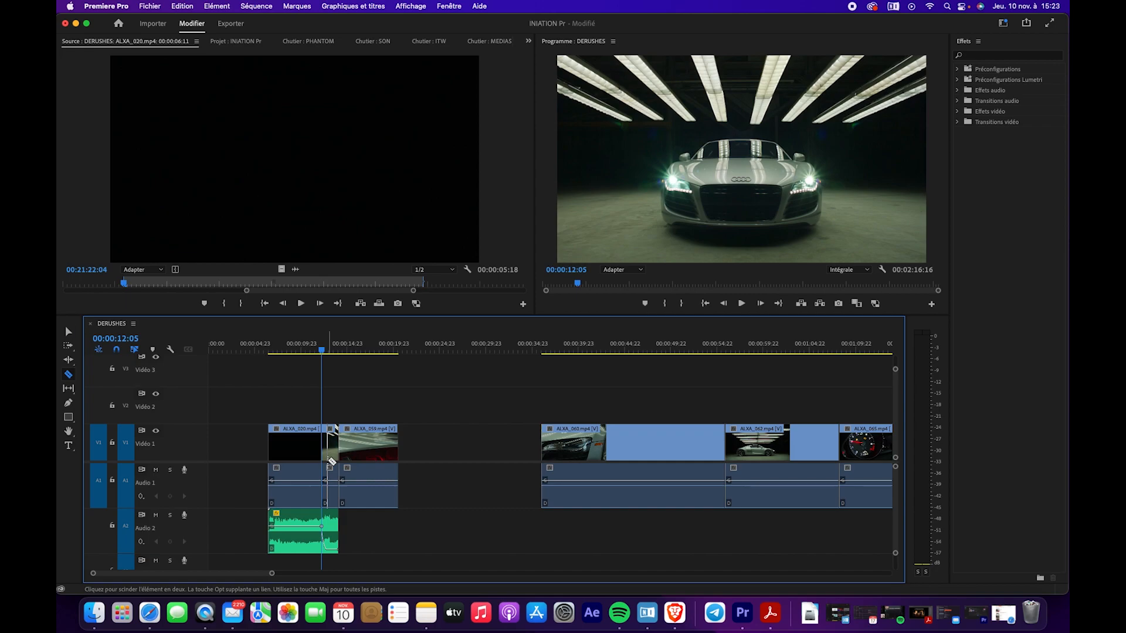
{"action": "key", "text": "v"}
{"action": "left_click", "coordinate": [329, 449]}
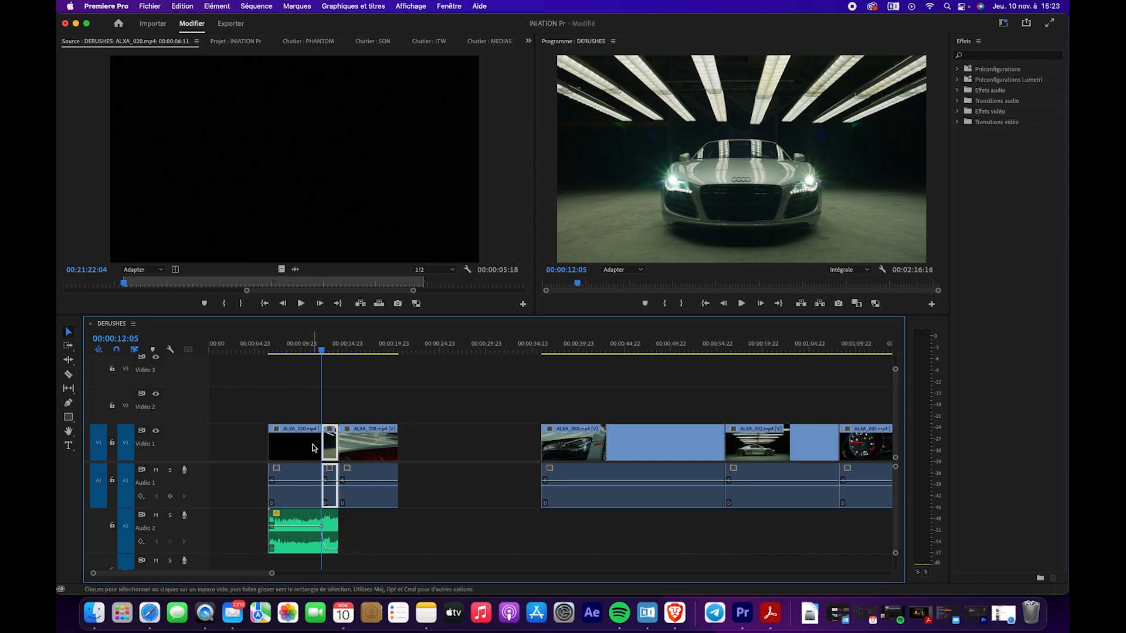
{"action": "key", "text": "shift+Delete"}
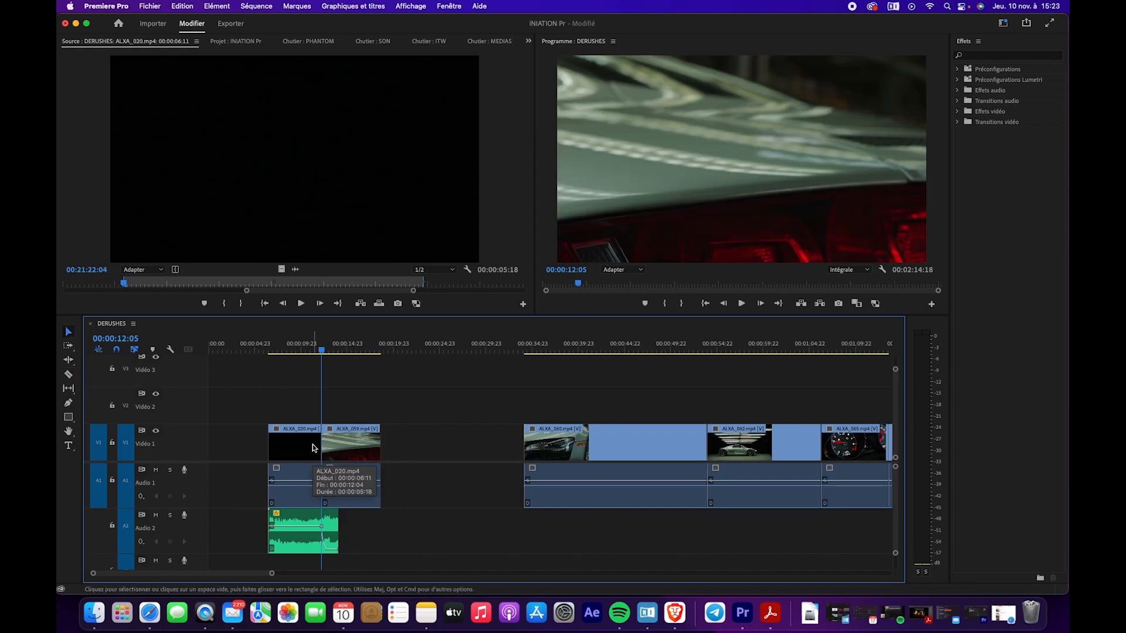
- Undo the ripple deletion and the razor cut
{"action": "key", "text": "super+z"}
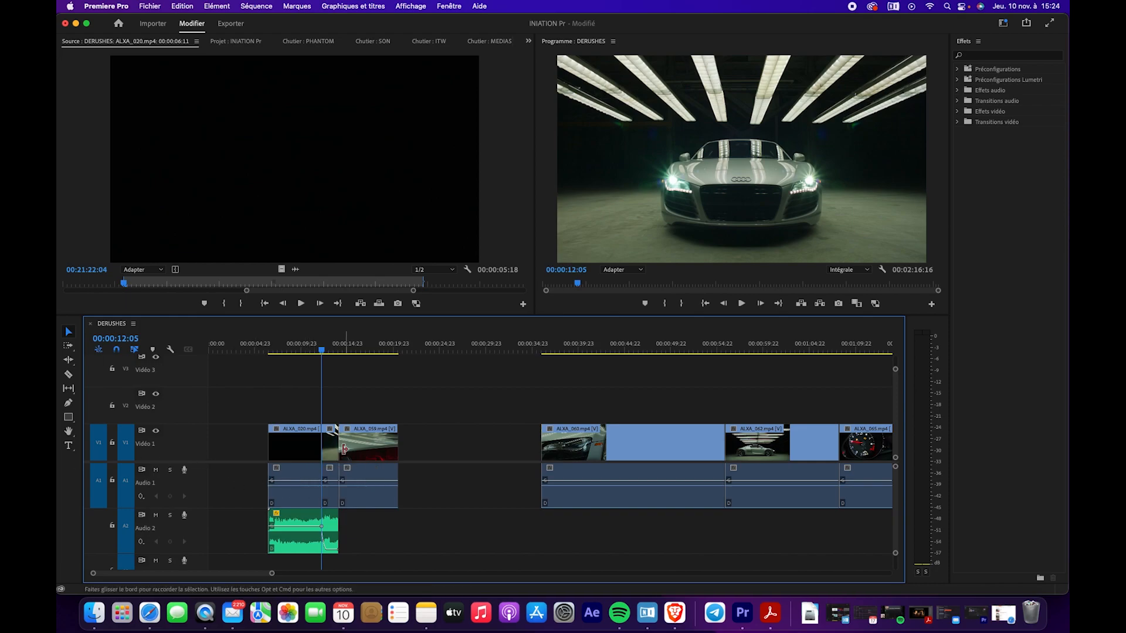
{"action": "key", "text": "super+z"}
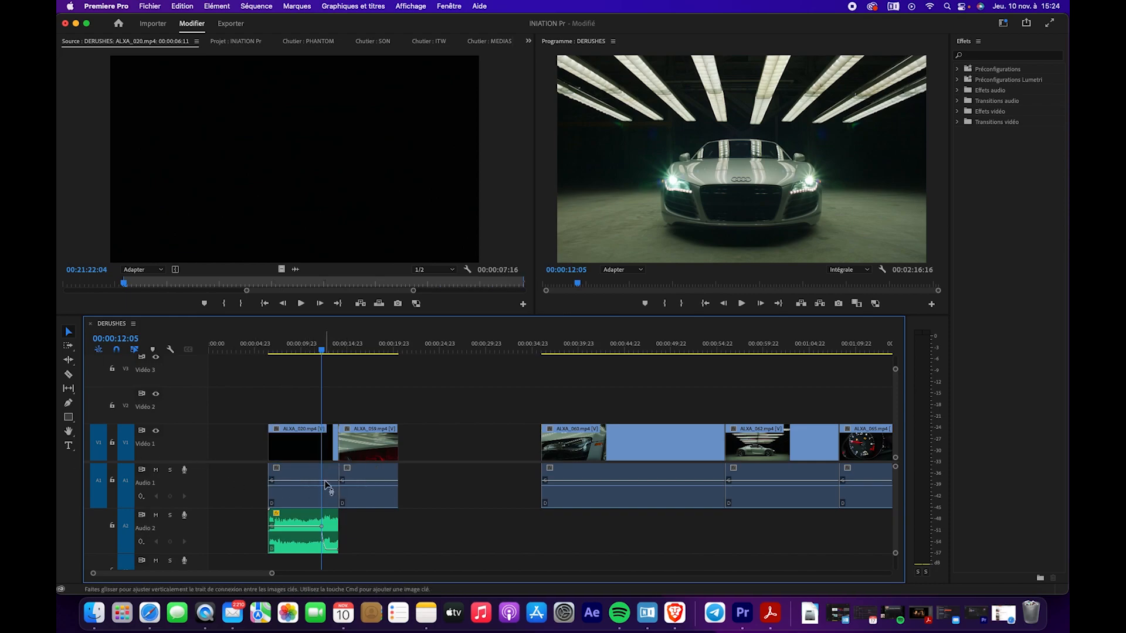
- Split the ALXA_020.mp4 clip at the playhead, 00:00:12:05, and ripple delete the piece after the cut
{"action": "left_click", "coordinate": [332, 479]}
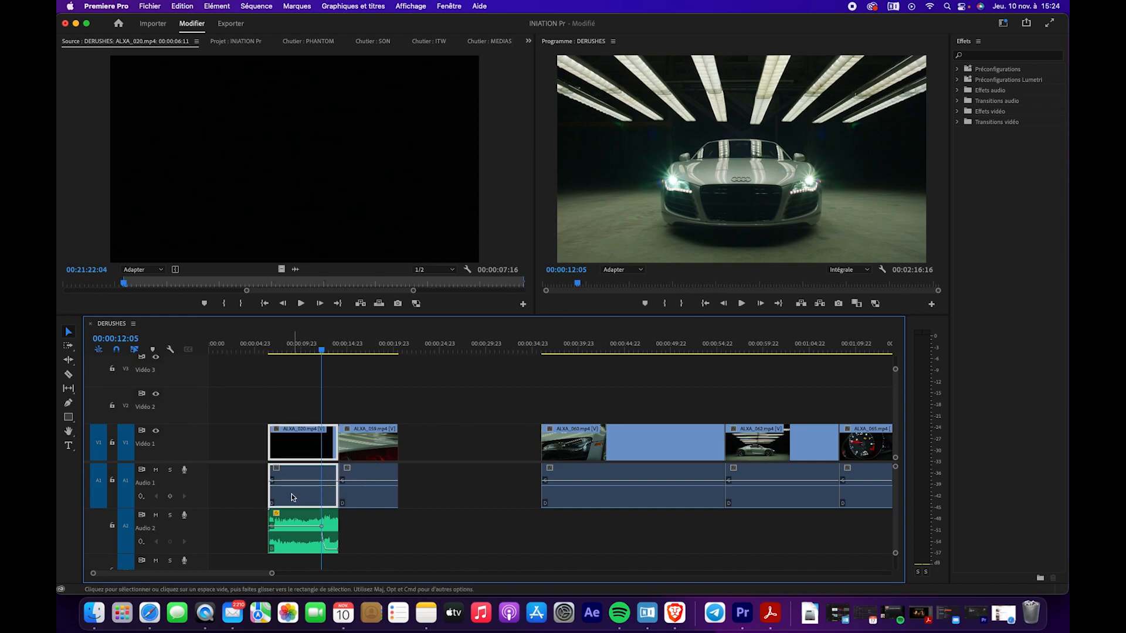
{"action": "key", "text": "super+k"}
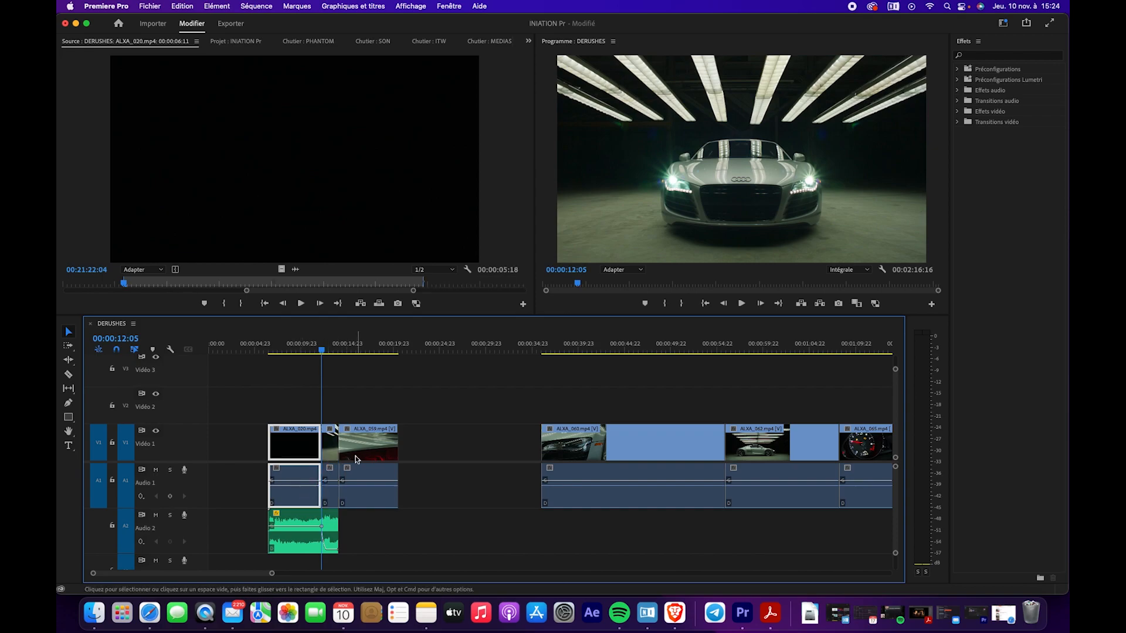
{"action": "left_click", "coordinate": [329, 451]}
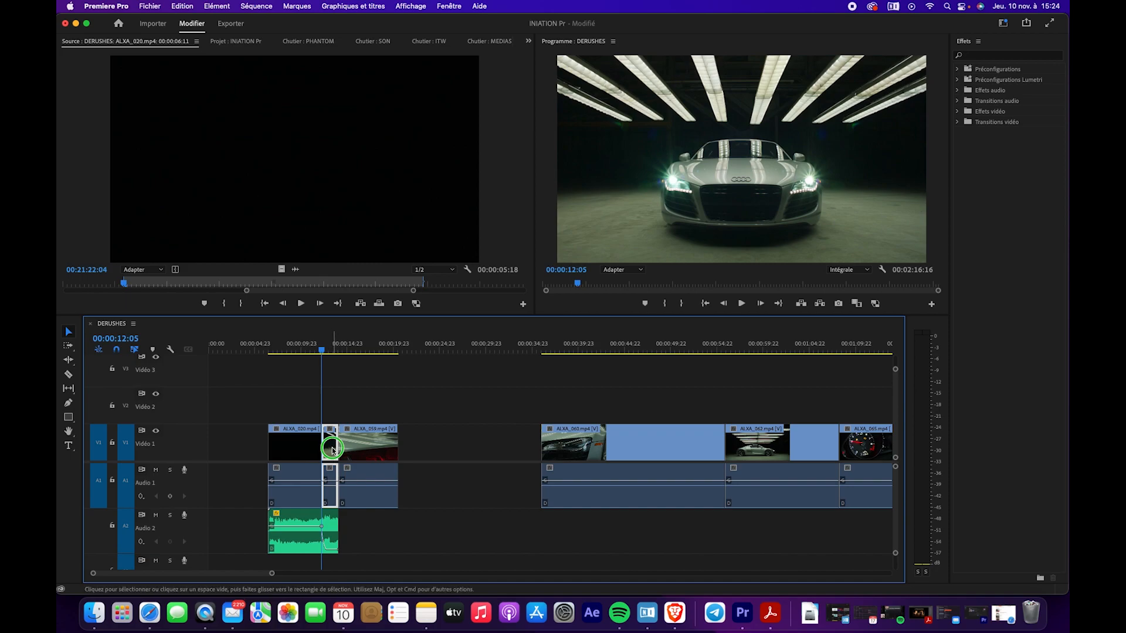
{"action": "right_click", "coordinate": [332, 451]}
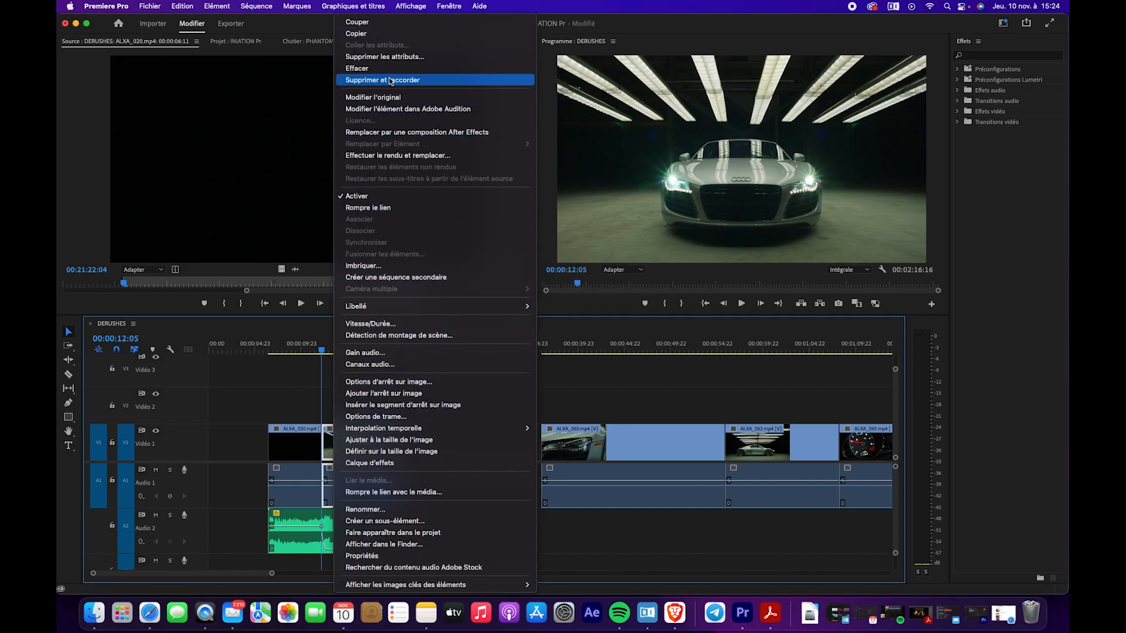
{"action": "left_click", "coordinate": [186, 7]}
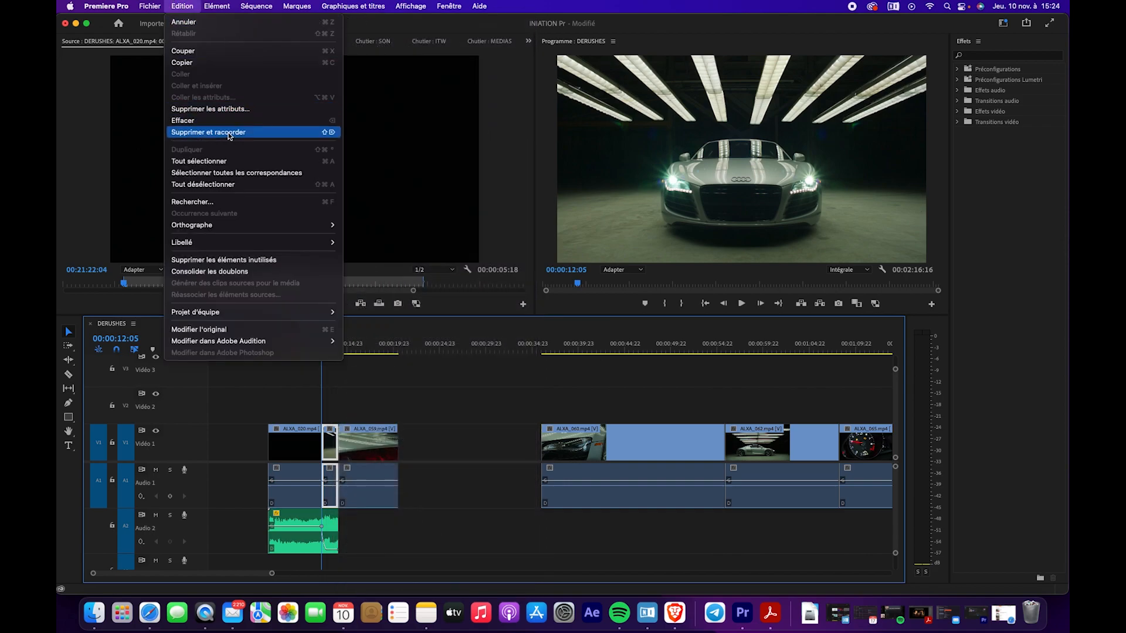
{"action": "left_click", "coordinate": [319, 136]}
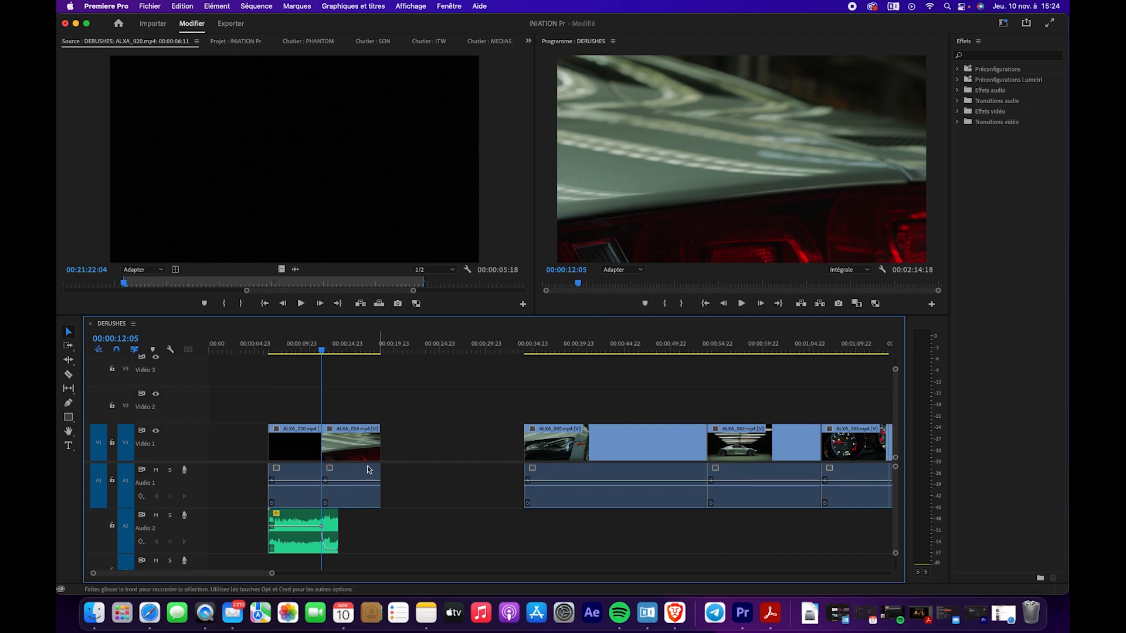
- Play the sequence across the cut between ALXA_020.mp4 and the taillight clip
{"action": "left_click_drag", "start_coordinate": [321, 351], "coordinate": [301, 352]}
{"action": "key", "text": "space"}
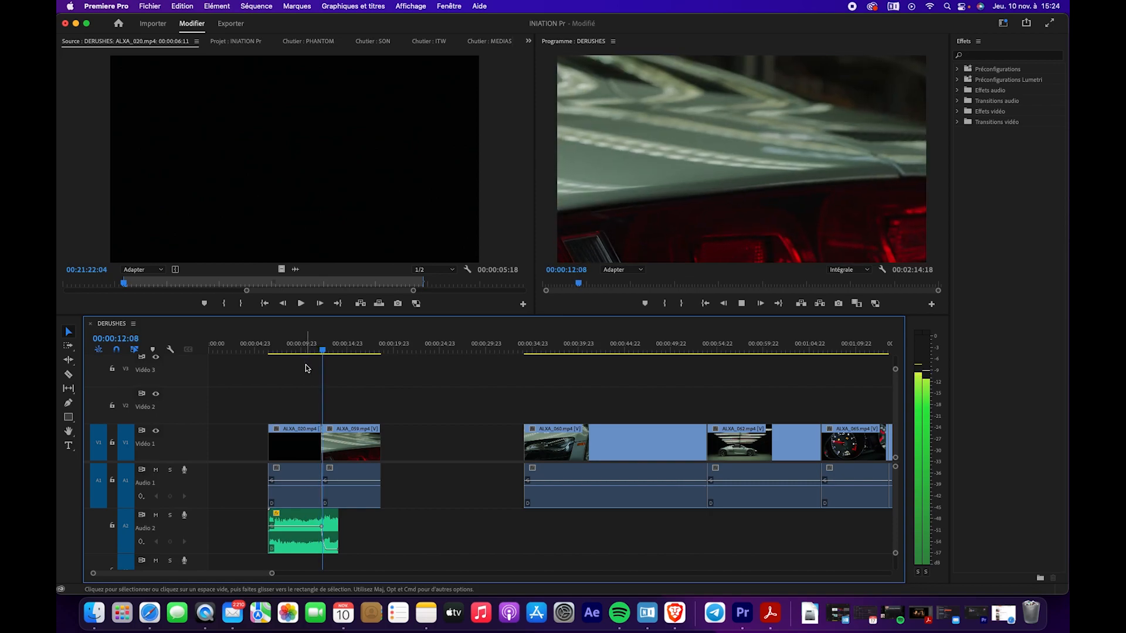
{"action": "key", "text": "space"}
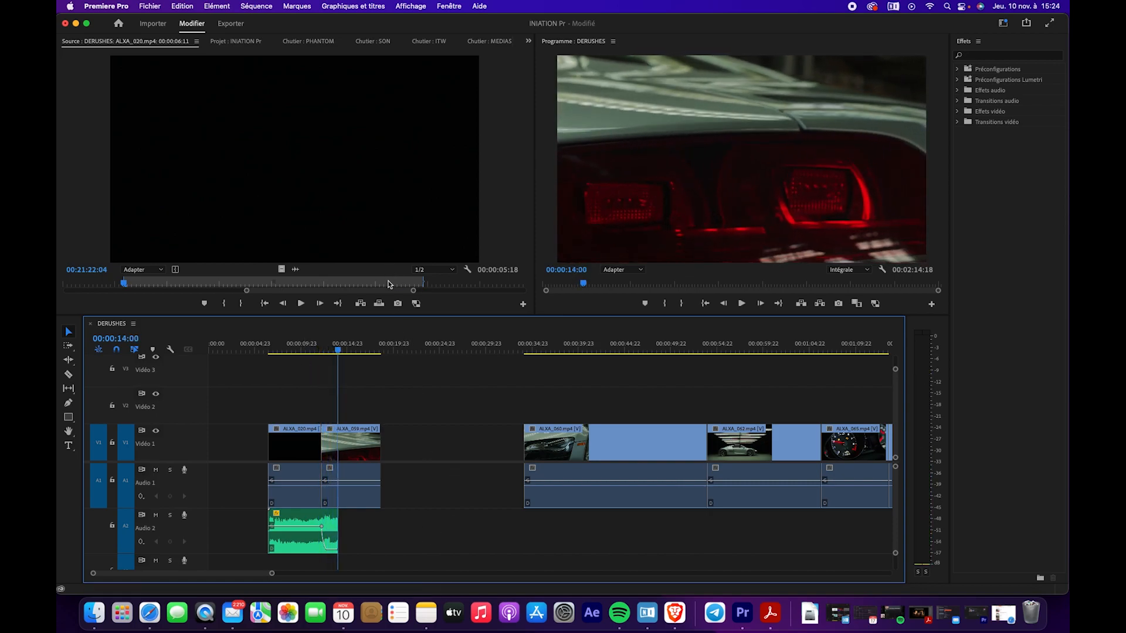
- Enlarge the timeline area and duplicate the Audio 2 music clip onto Audio 3, starting at the cut between the first two clips
{"action": "left_click_drag", "start_coordinate": [384, 315], "coordinate": [387, 265]}
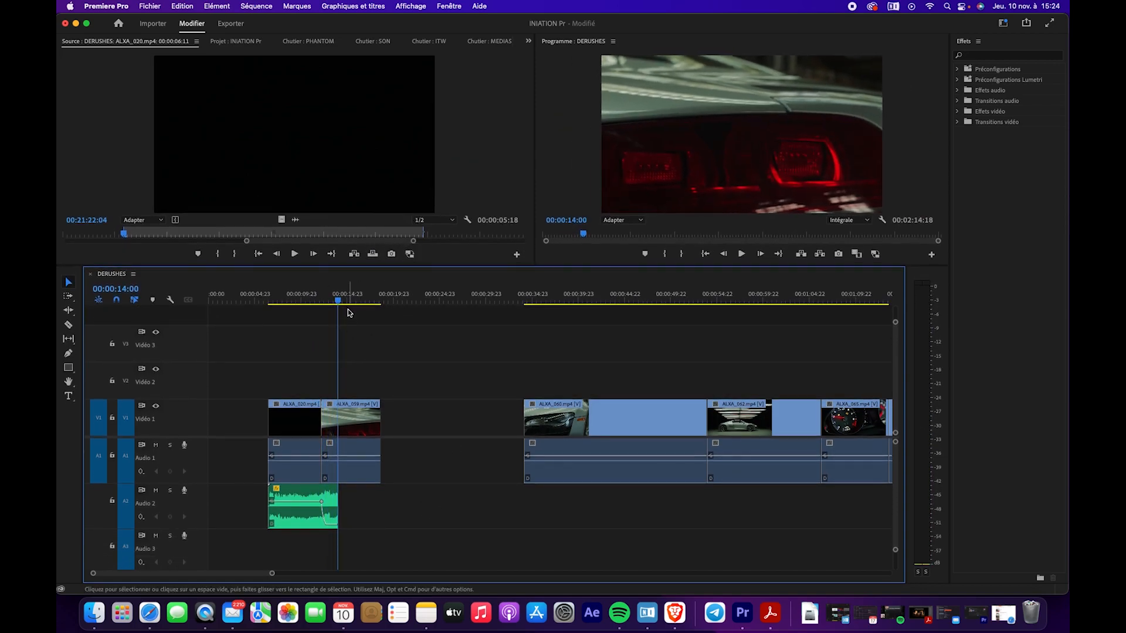
{"action": "left_click", "coordinate": [326, 300]}
{"action": "left_click_drag", "start_coordinate": [327, 300], "coordinate": [311, 300]}
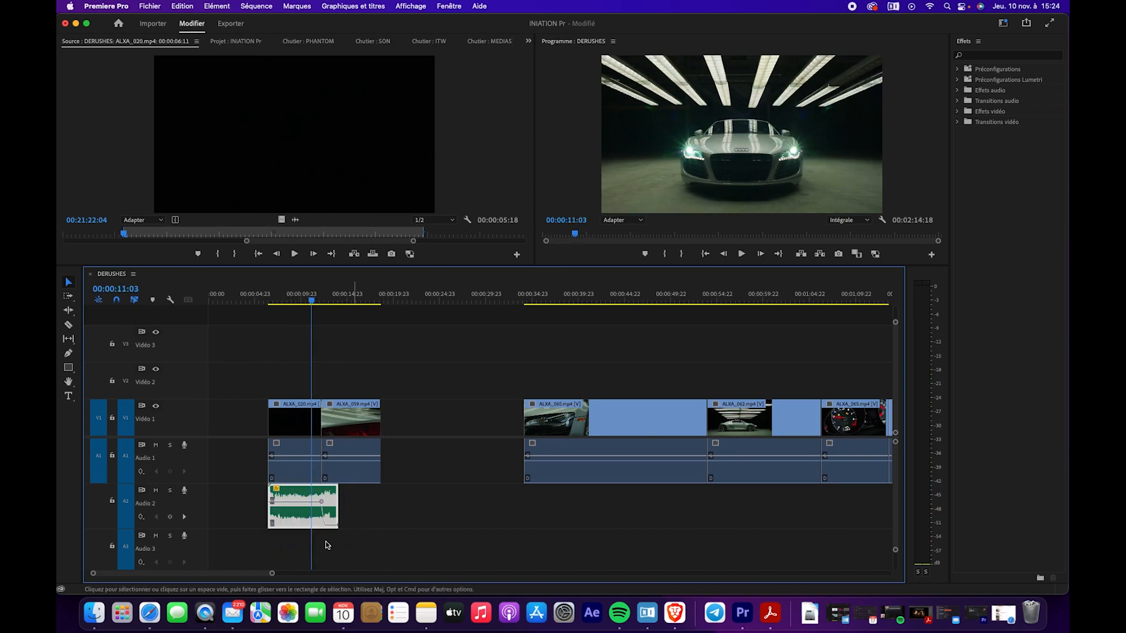
{"action": "left_click_drag", "start_coordinate": [302, 517], "coordinate": [358, 551]}
- Play back the passage where the Audio 2 and Audio 3 music clips overlap
{"action": "mouse_move", "coordinate": [311, 300]}
{"action": "left_mouse_down"}
{"action": "mouse_move", "coordinate": [337, 300]}
{"action": "mouse_move", "coordinate": [297, 300]}
{"action": "left_mouse_up"}
{"action": "key", "text": "space"}
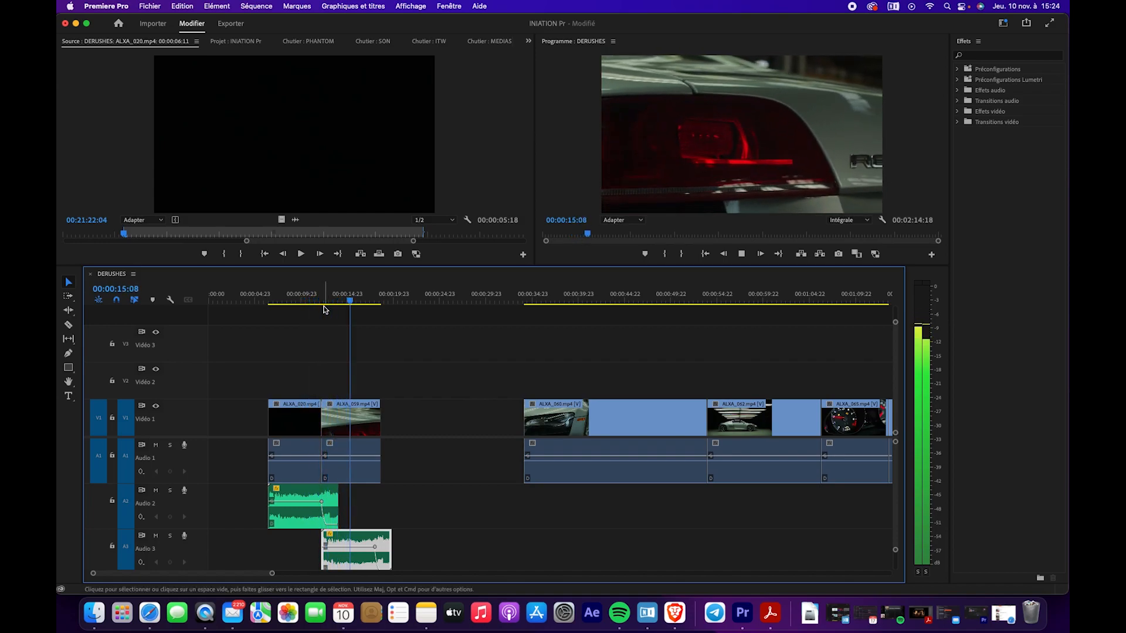
{"action": "key", "text": "space"}
{"action": "left_click_drag", "start_coordinate": [360, 303], "coordinate": [277, 299]}
{"action": "key", "text": "space"}
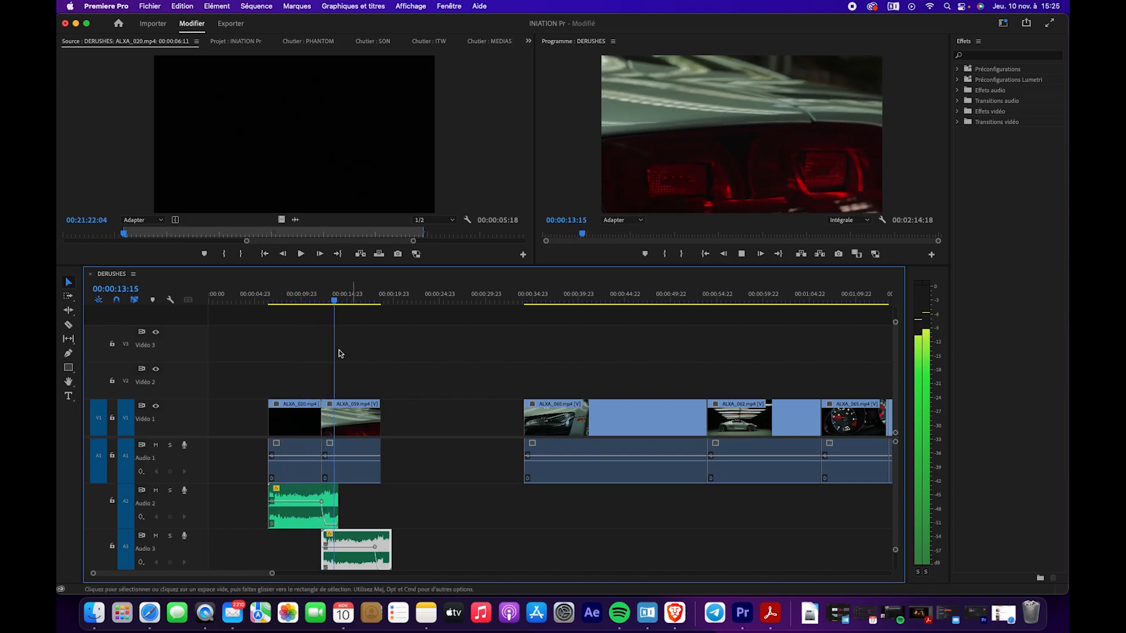
{"action": "key", "text": "space"}
- Move the Audio 3 music clip earlier so it starts at 00:00:11:07
{"action": "left_click_drag", "start_coordinate": [343, 298], "coordinate": [315, 297]}
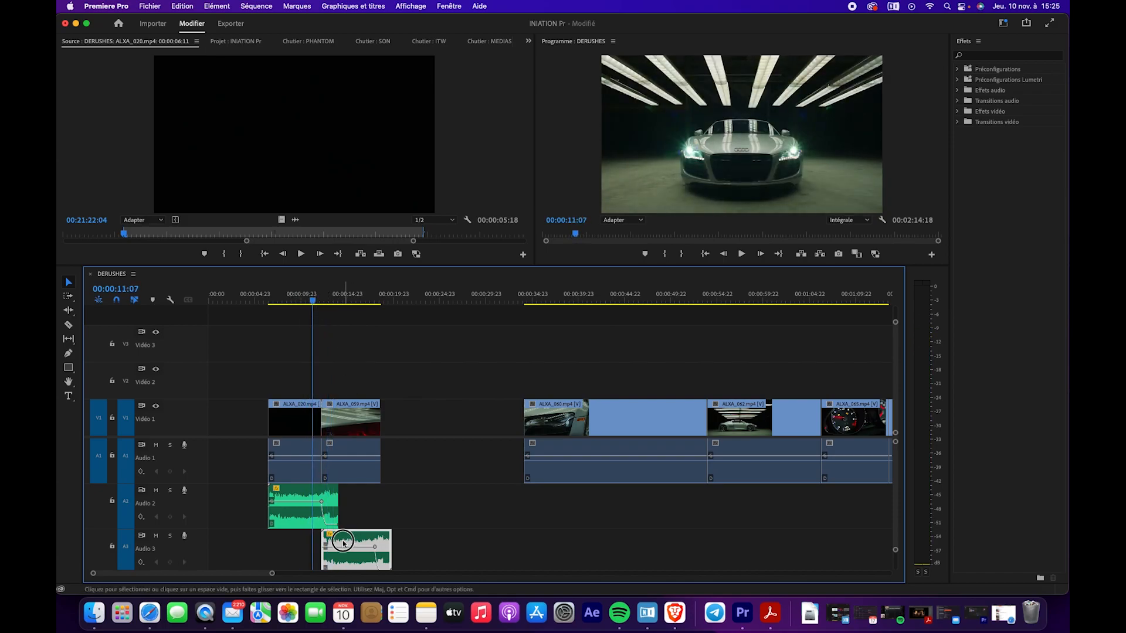
{"action": "left_click_drag", "start_coordinate": [343, 543], "coordinate": [334, 542]}
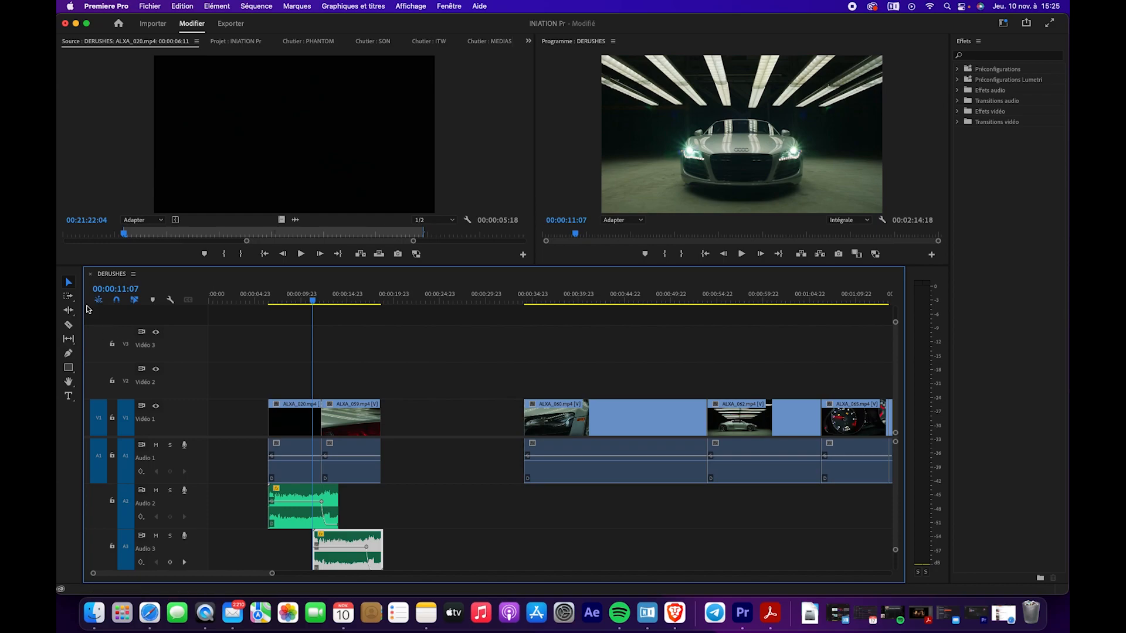
- Trim the end of ALXA_020.mp4 back to 00:00:11:07 with the Ripple Edit tool, and play back the new cut
{"action": "left_click", "coordinate": [69, 311]}
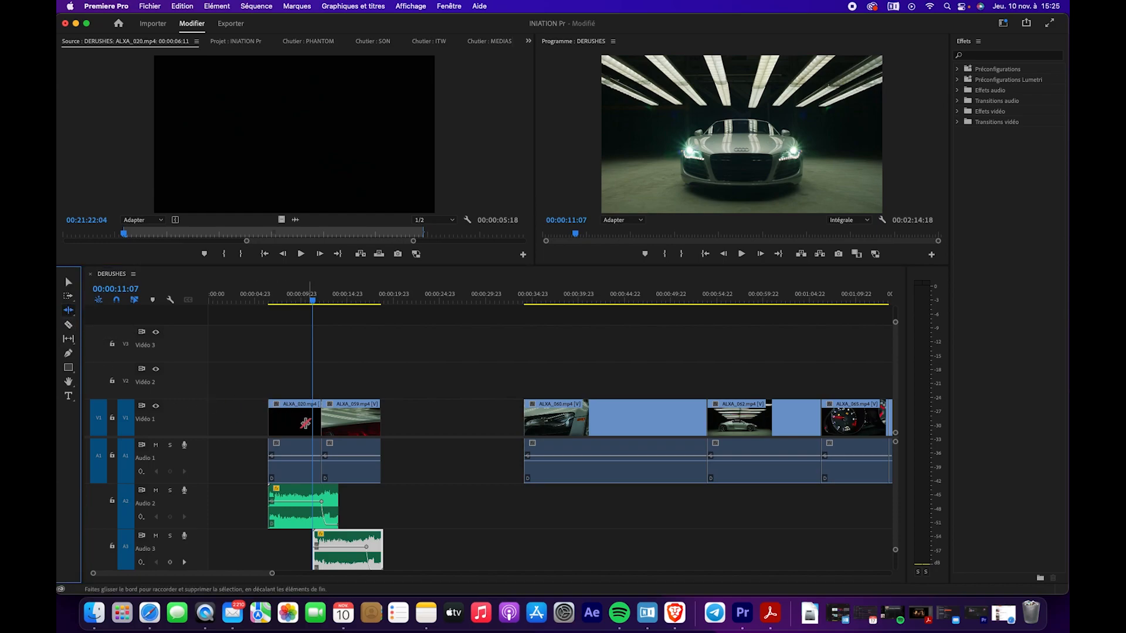
{"action": "left_click", "coordinate": [69, 311]}
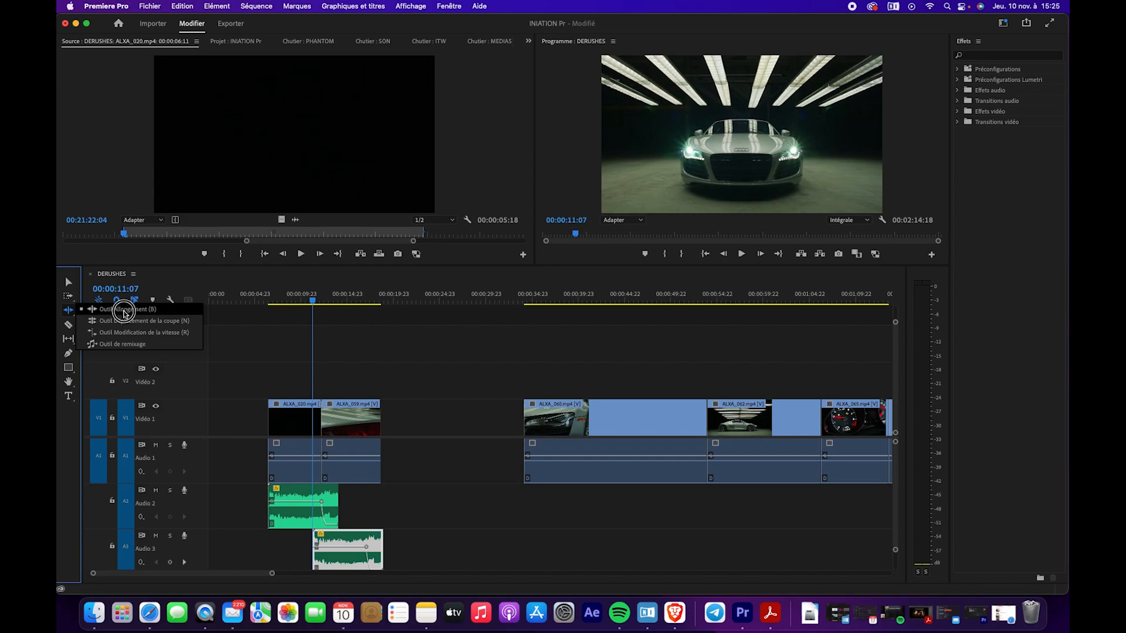
{"action": "left_click", "coordinate": [123, 315]}
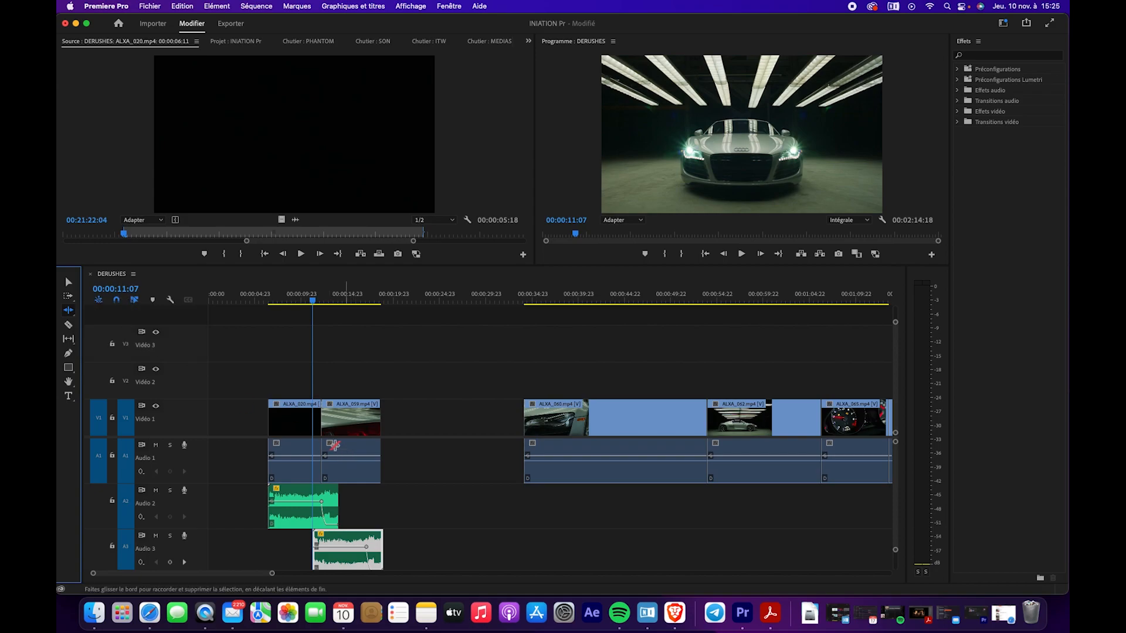
{"action": "left_click_drag", "start_coordinate": [317, 425], "coordinate": [311, 424]}
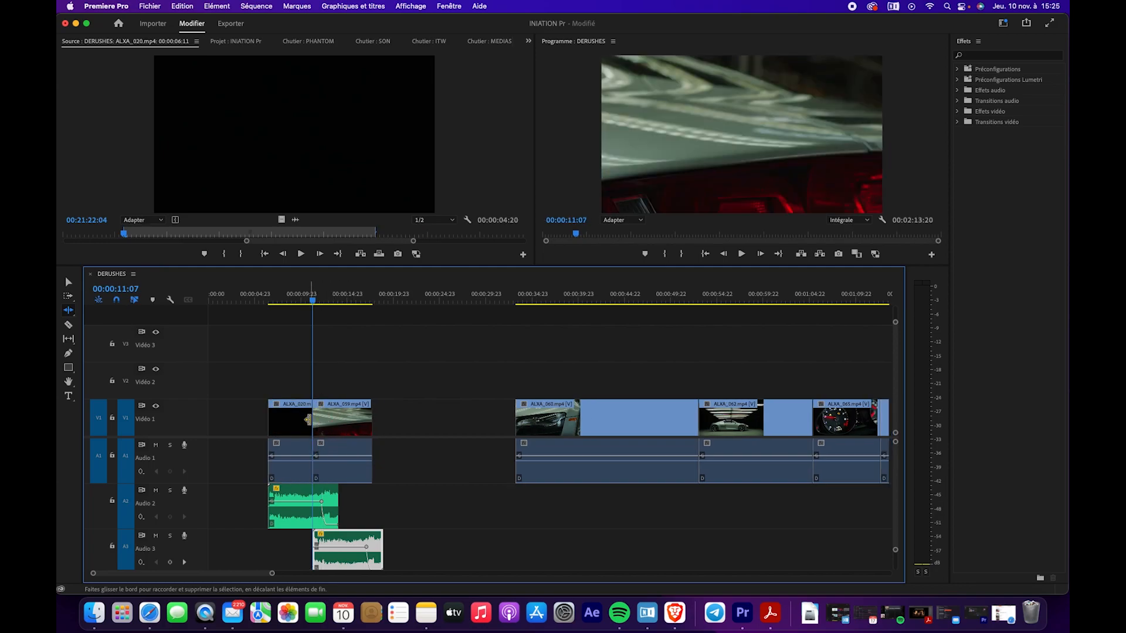
{"action": "mouse_move", "coordinate": [315, 306]}
{"action": "left_mouse_down"}
{"action": "mouse_move", "coordinate": [291, 302]}
{"action": "mouse_move", "coordinate": [322, 305]}
{"action": "mouse_move", "coordinate": [299, 308]}
{"action": "left_mouse_up"}
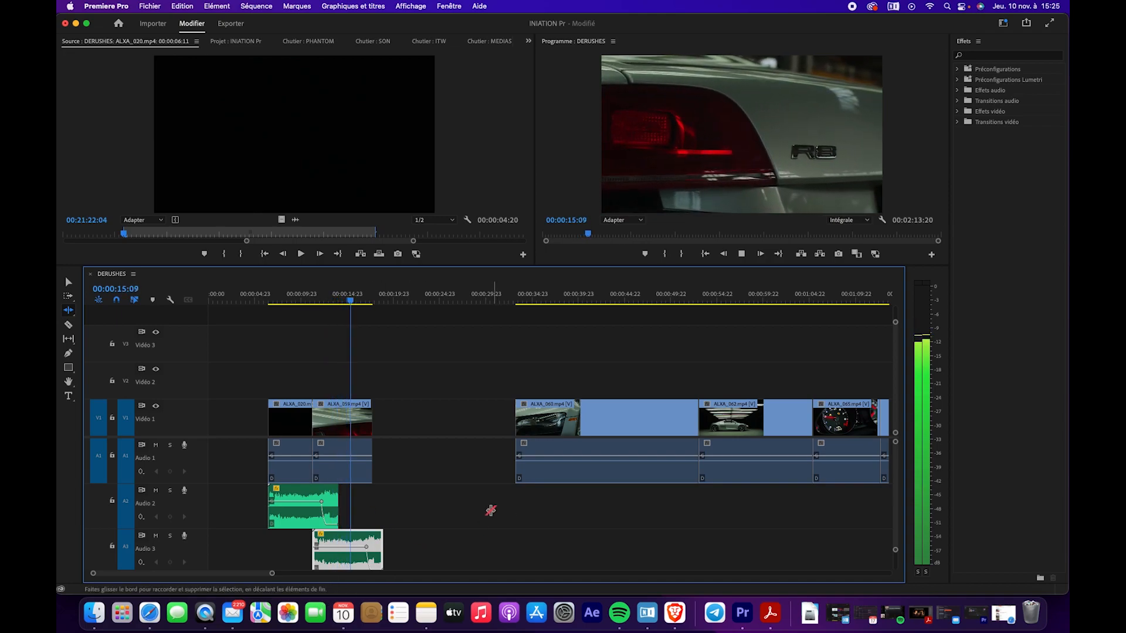
{"action": "key", "text": "space"}
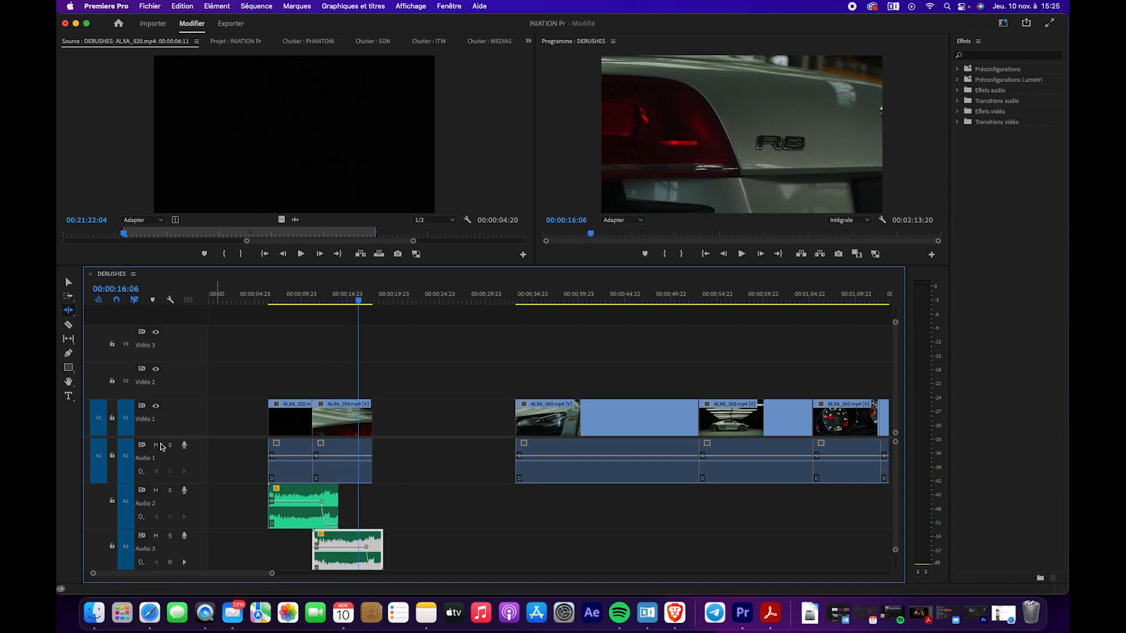
- Smooth the fade-out curve of the Audio 2 music clip with its Bezier handle, and play back the transition
{"action": "left_click", "coordinate": [68, 282]}
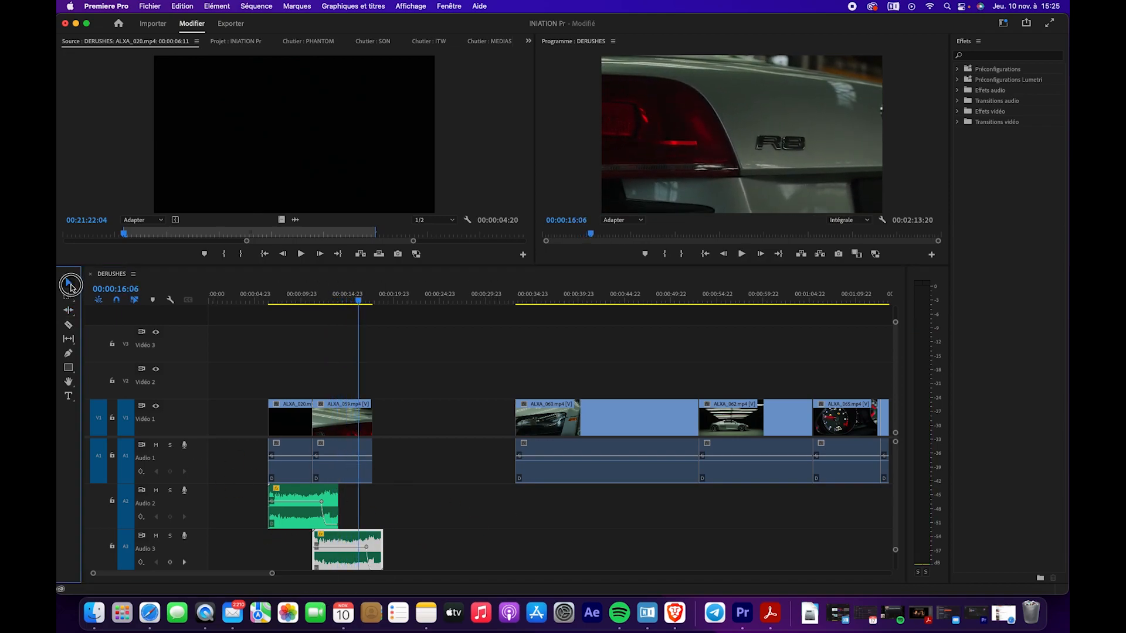
{"action": "left_click", "coordinate": [326, 515]}
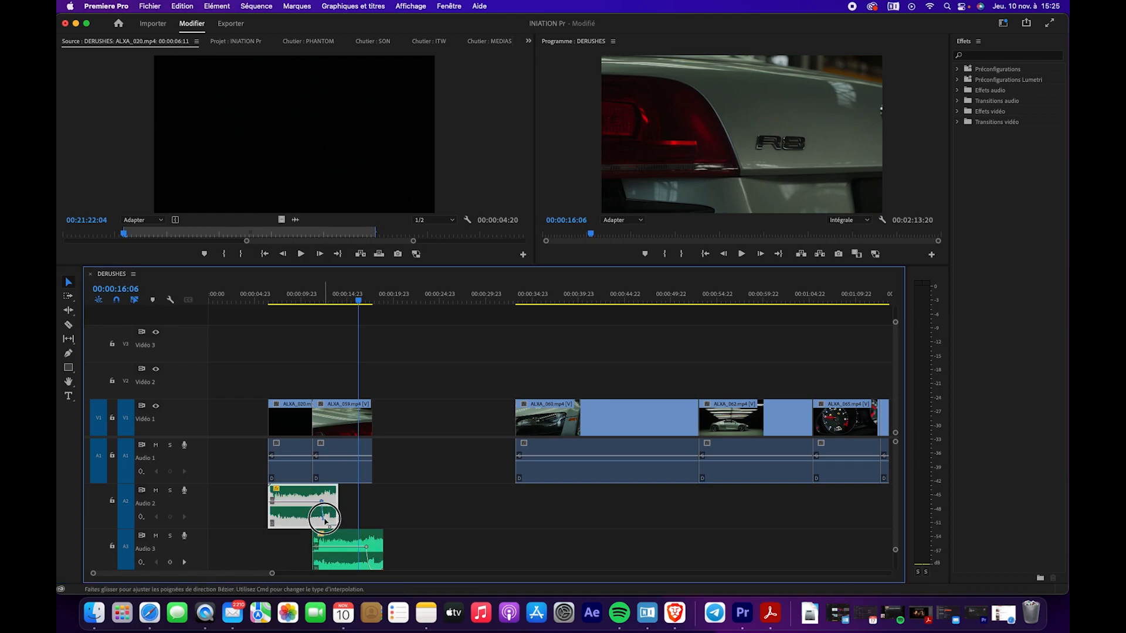
{"action": "left_click_drag", "start_coordinate": [342, 299], "coordinate": [306, 299]}
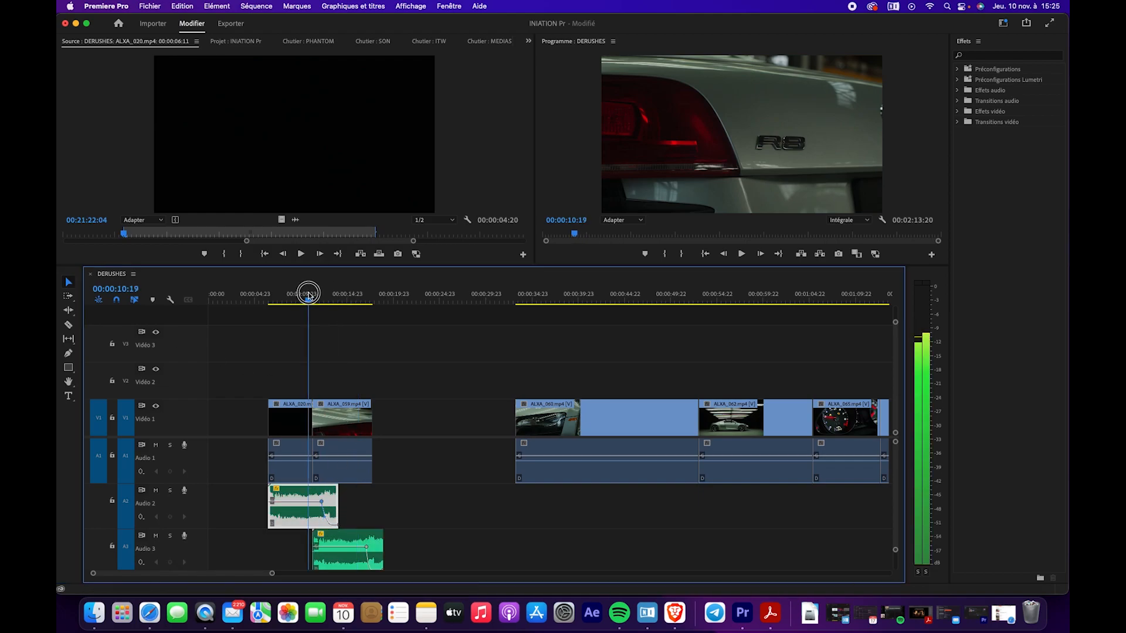
{"action": "key", "text": "space"}
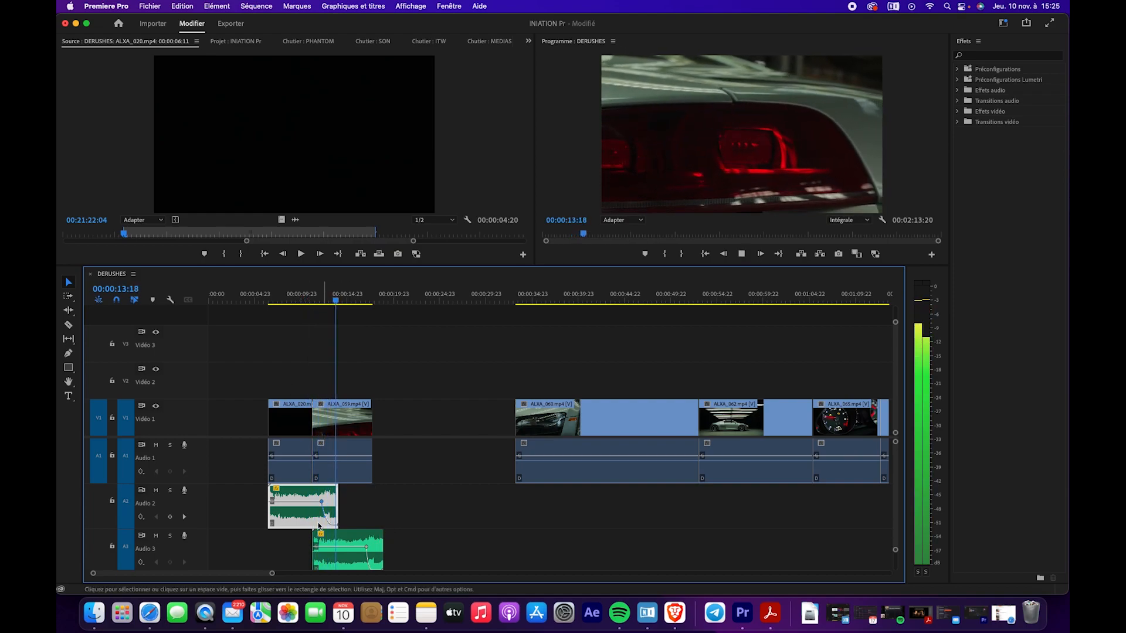
- Move the fade-out's starting keyframe on the Audio 2 music clip earlier, to the ALXA_020/ALXA_059 cut, and play back the transition
{"action": "key", "text": "space"}
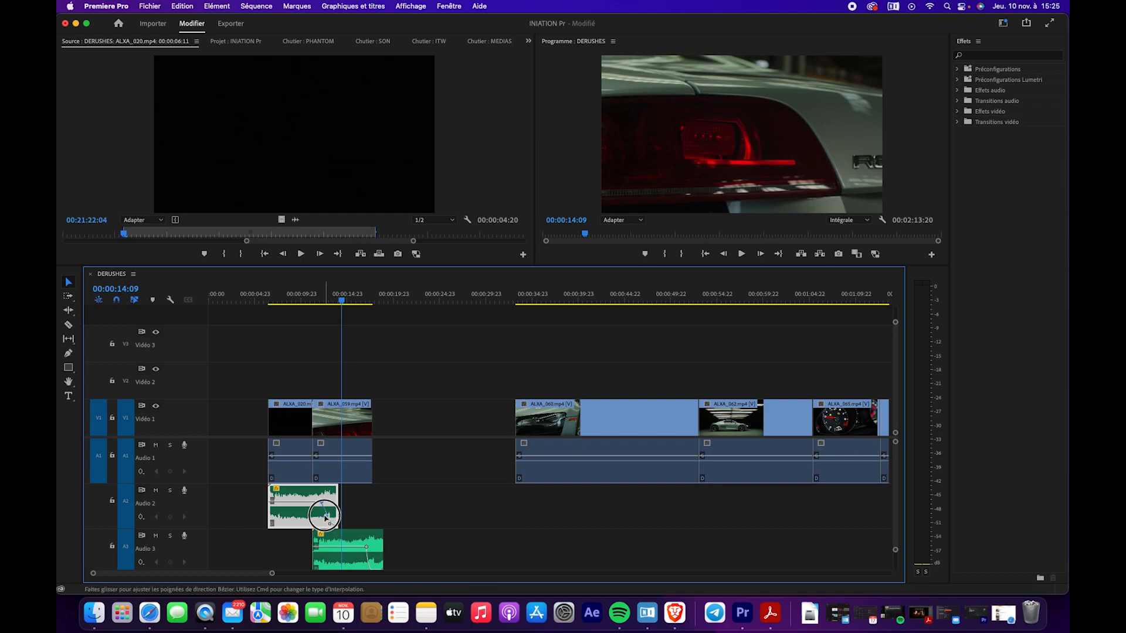
{"action": "left_click_drag", "start_coordinate": [322, 503], "coordinate": [314, 504]}
{"action": "left_click", "coordinate": [301, 300]}
{"action": "key", "text": "space"}
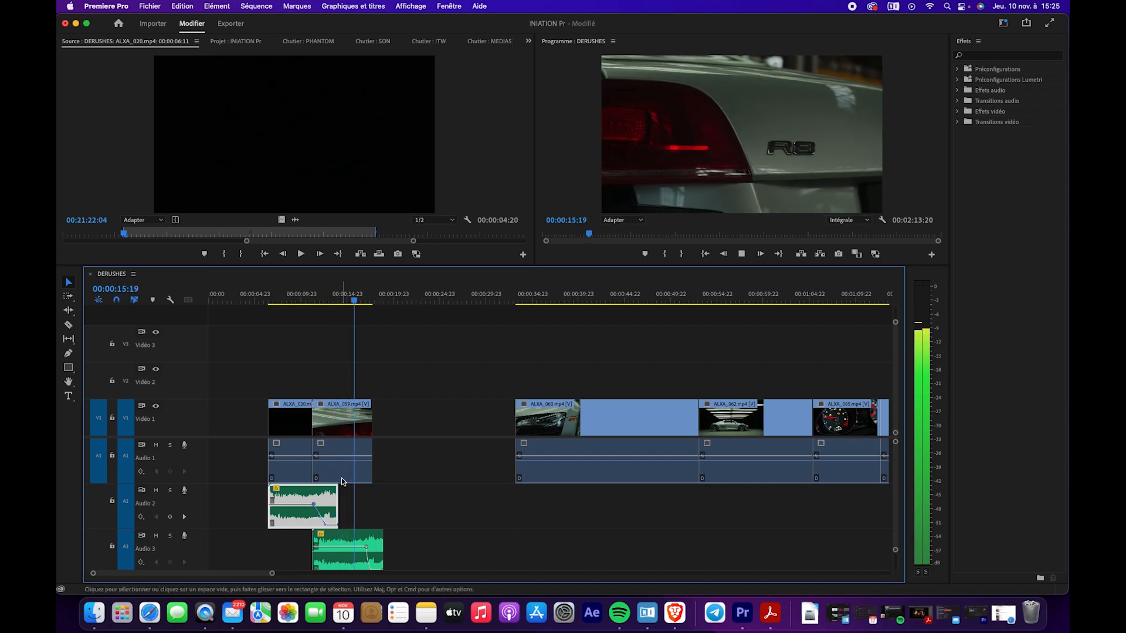
{"action": "key", "text": "space"}
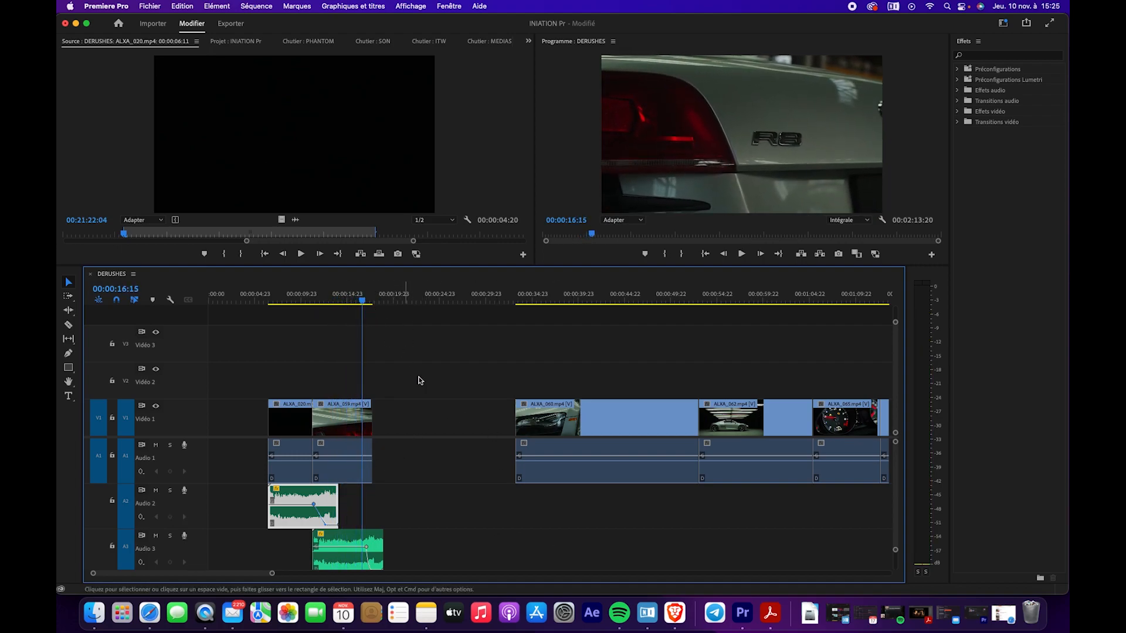
- Trim the end of ALXA_059.mp4 back to 00:00:16:13 and play back the shortened passage
{"action": "left_click_drag", "start_coordinate": [367, 426], "coordinate": [357, 427]}
{"action": "left_click_drag", "start_coordinate": [332, 305], "coordinate": [297, 299]}
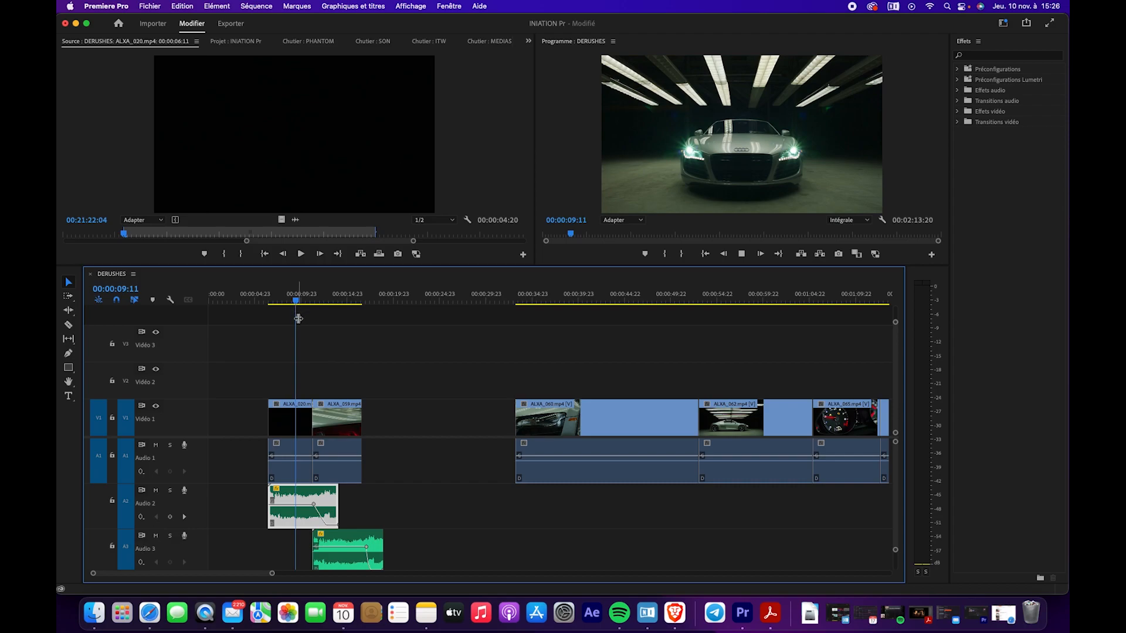
{"action": "key", "text": "space"}
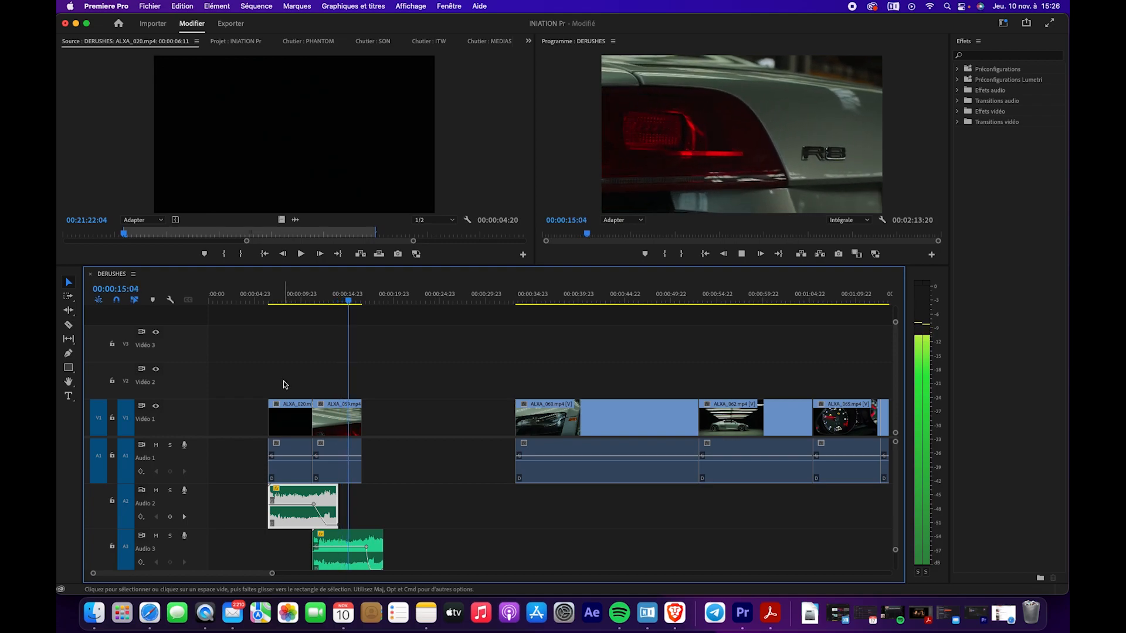
{"action": "key", "text": "space"}
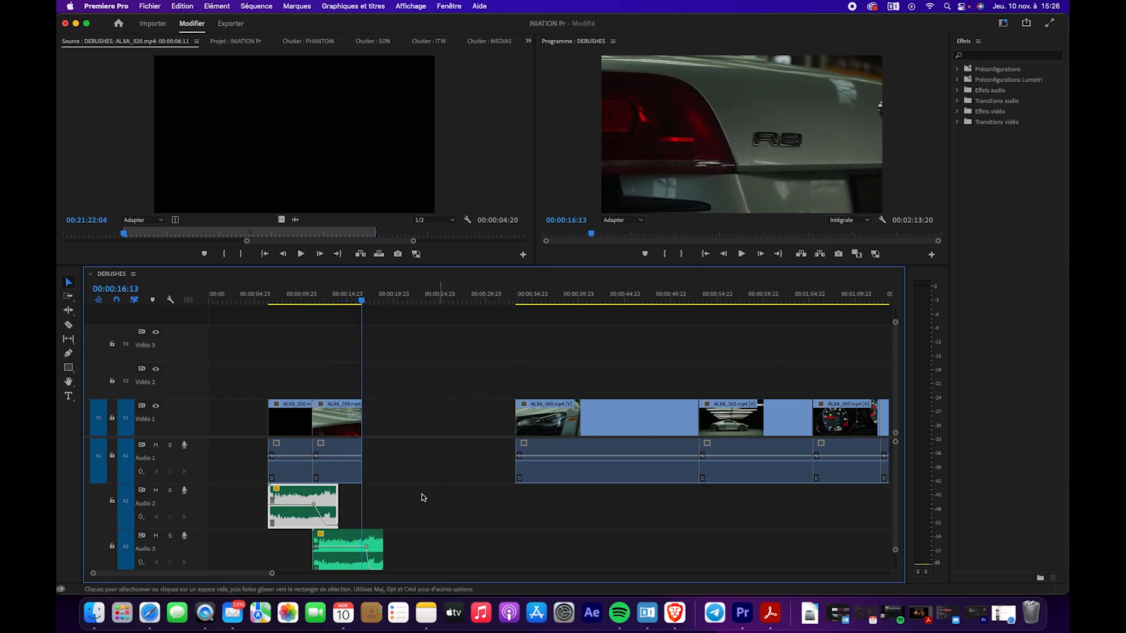
- Browse the ITW bin's interview footage, opening clip 008 briefly and playing clip 004 in the source monitor
{"action": "left_click", "coordinate": [270, 576]}
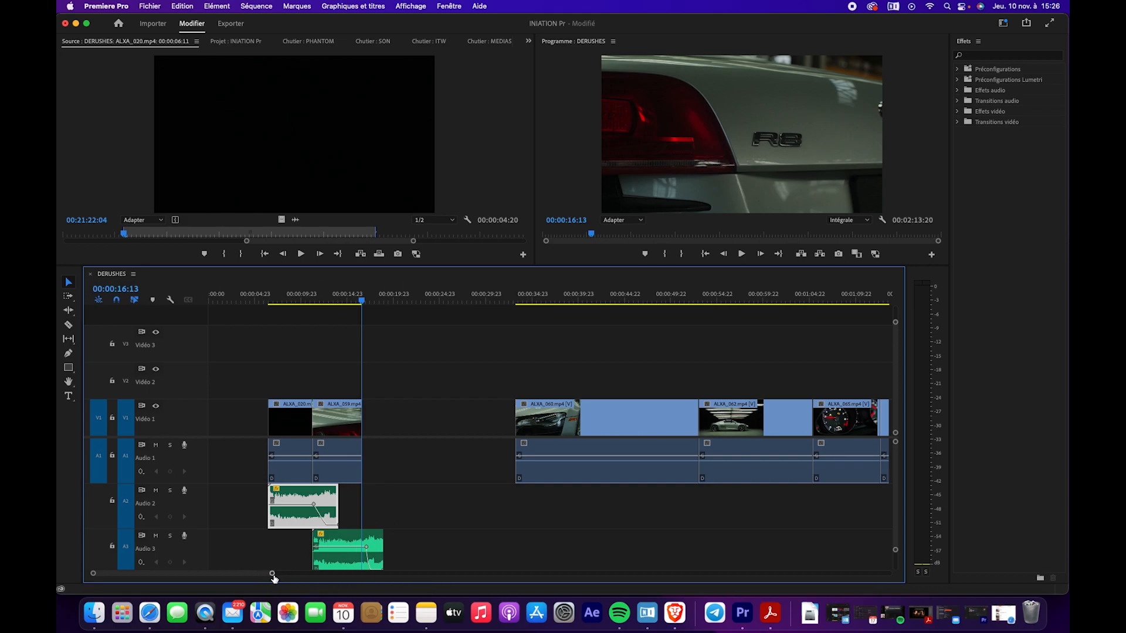
{"action": "left_click_drag", "start_coordinate": [273, 576], "coordinate": [391, 574]}
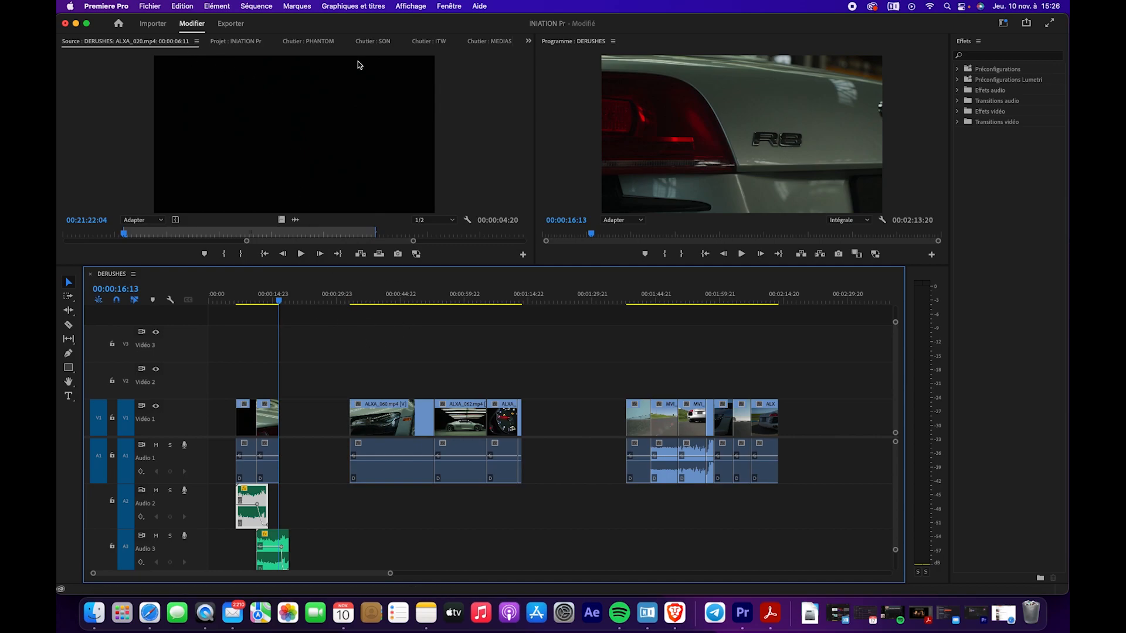
{"action": "left_click", "coordinate": [434, 42]}
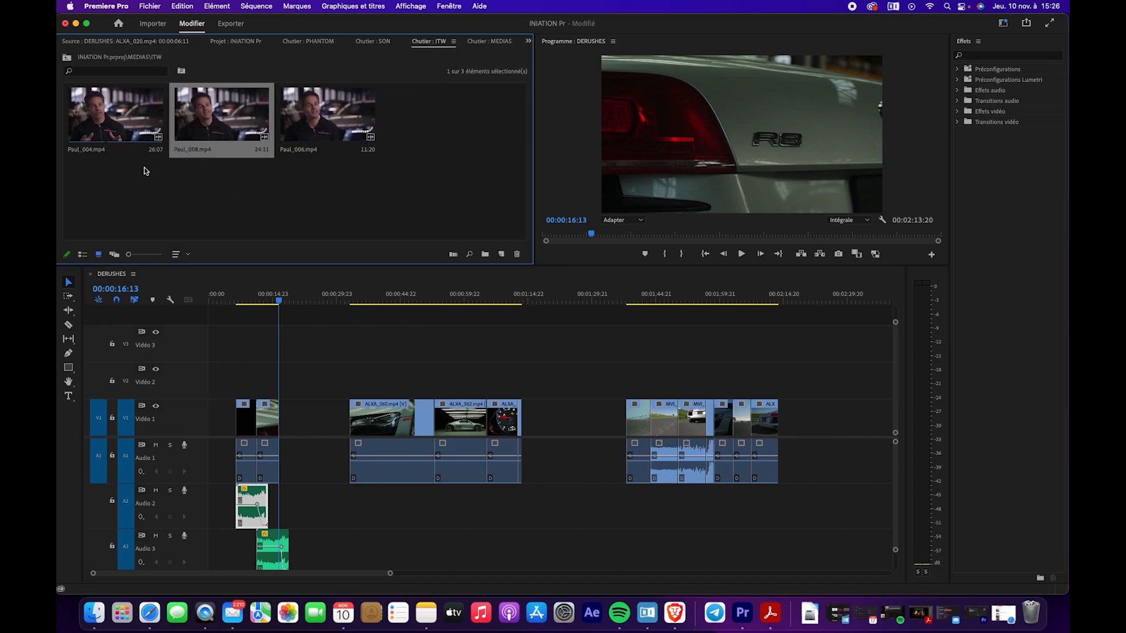
{"action": "double_click", "coordinate": [225, 131]}
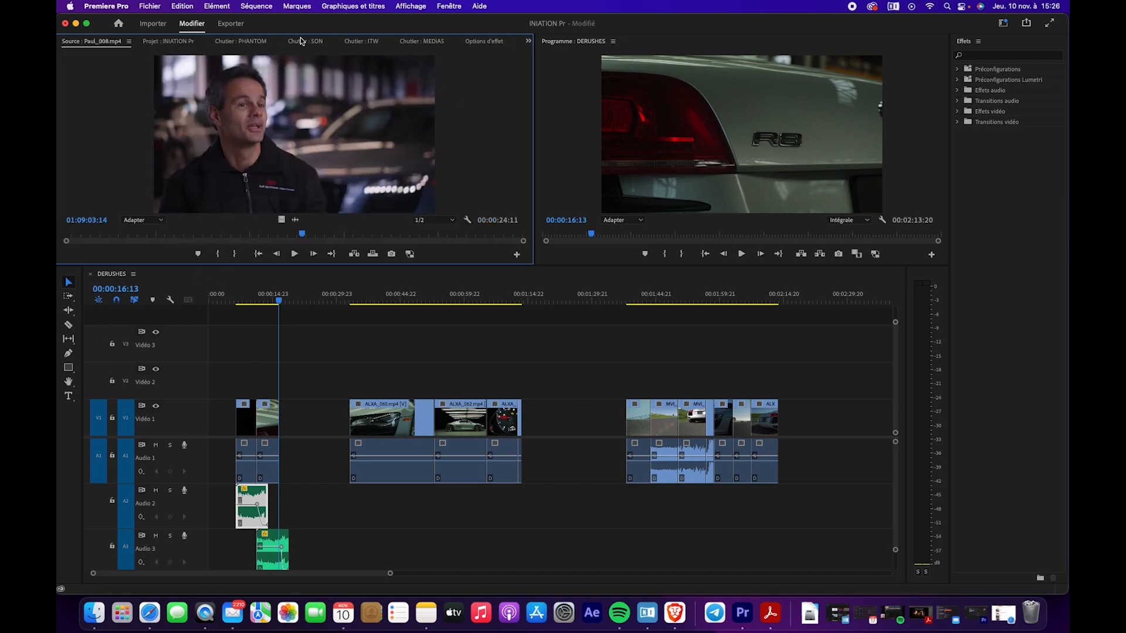
{"action": "left_click", "coordinate": [358, 45]}
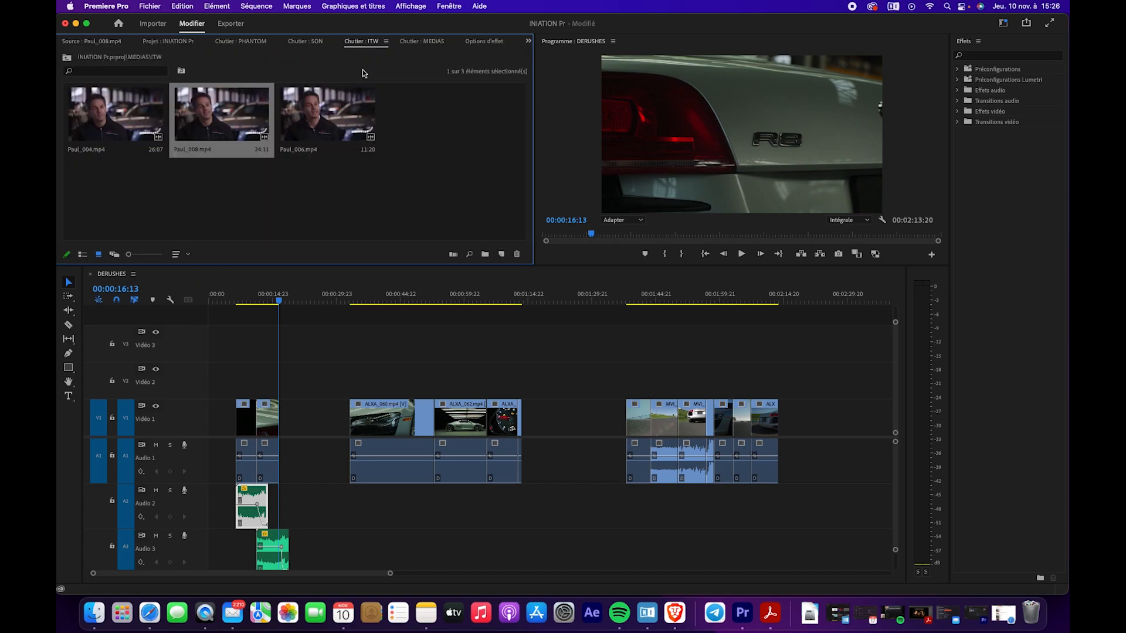
{"action": "double_click", "coordinate": [130, 122]}
{"action": "left_click", "coordinate": [234, 236]}
{"action": "key", "text": "space"}
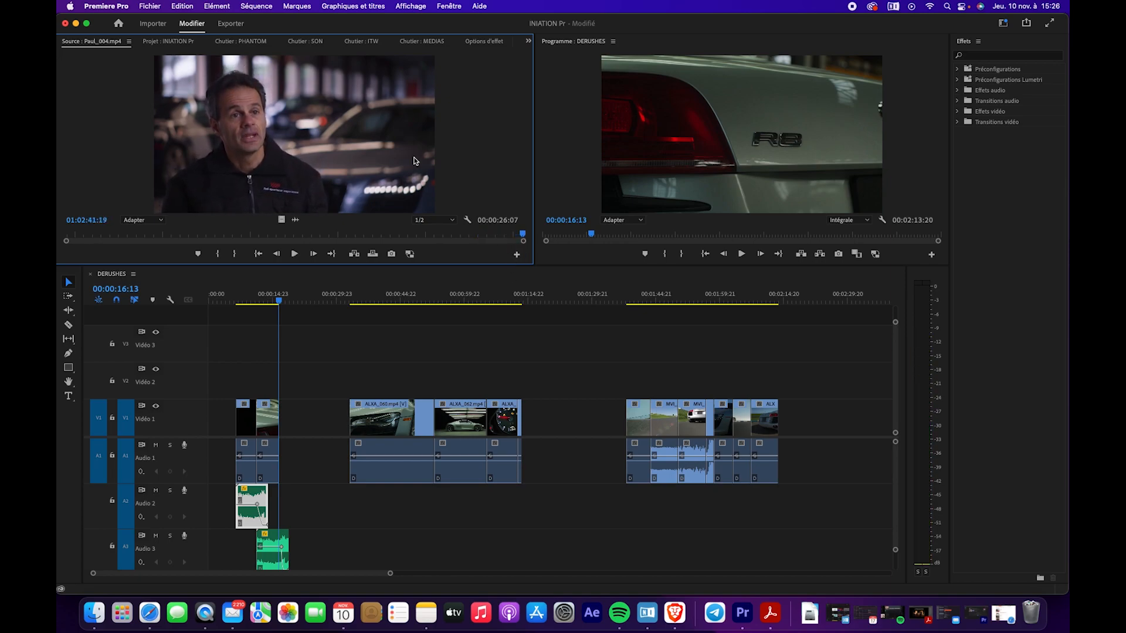
- Open interview clip 008 from the ITW bin, play its closing passage and scrub back towards its beginning
{"action": "left_click", "coordinate": [371, 41]}
{"action": "left_click", "coordinate": [234, 118]}
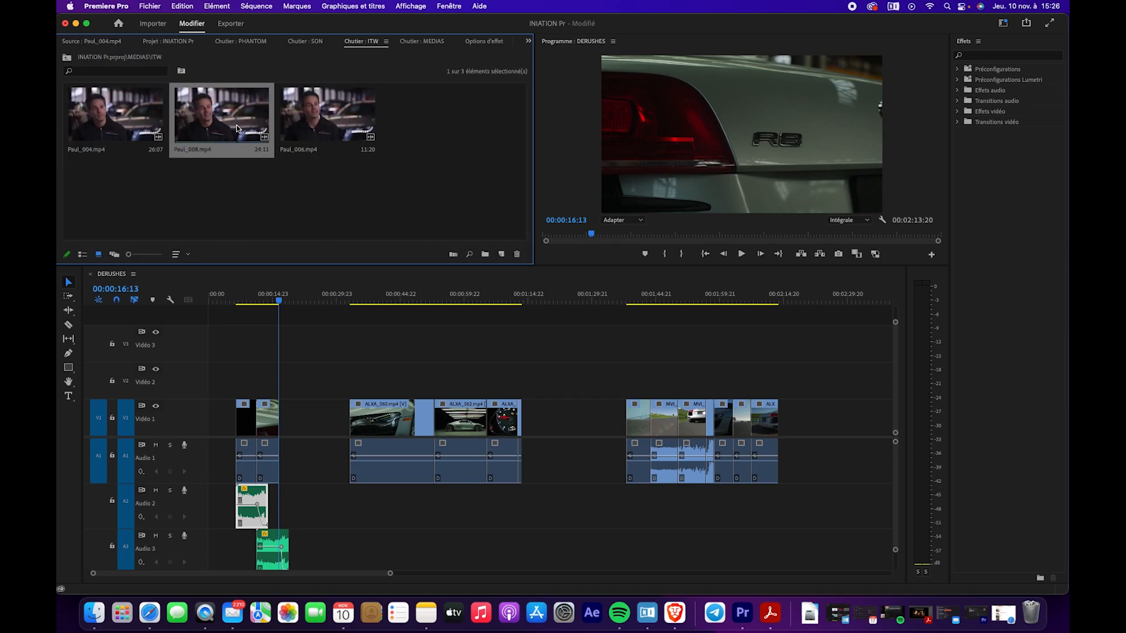
{"action": "double_click", "coordinate": [237, 124]}
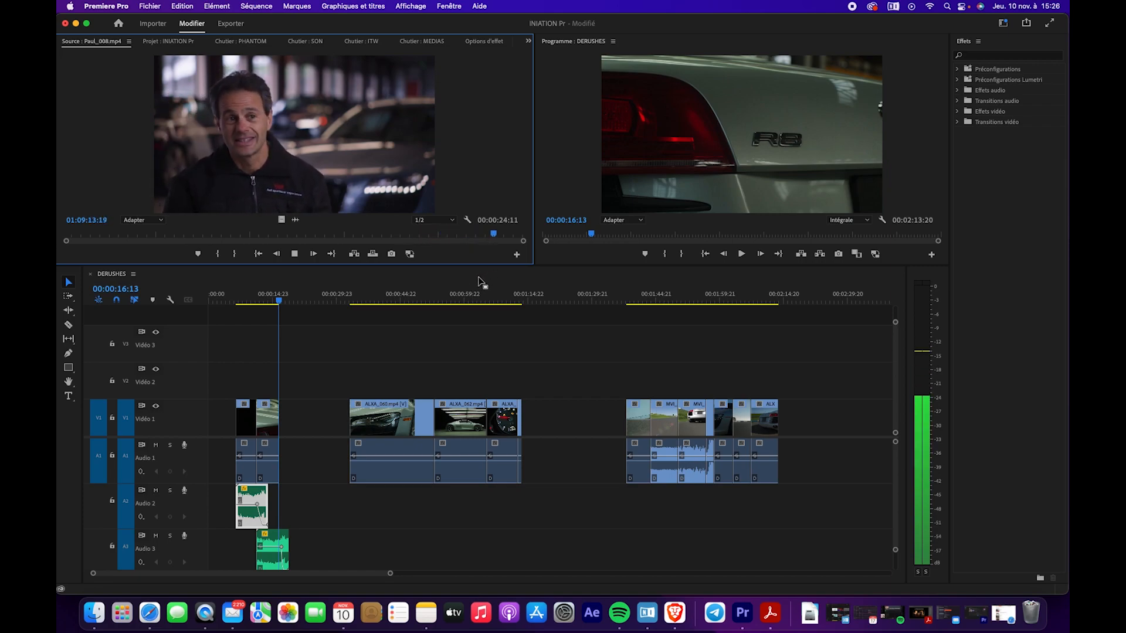
{"action": "key", "text": "space"}
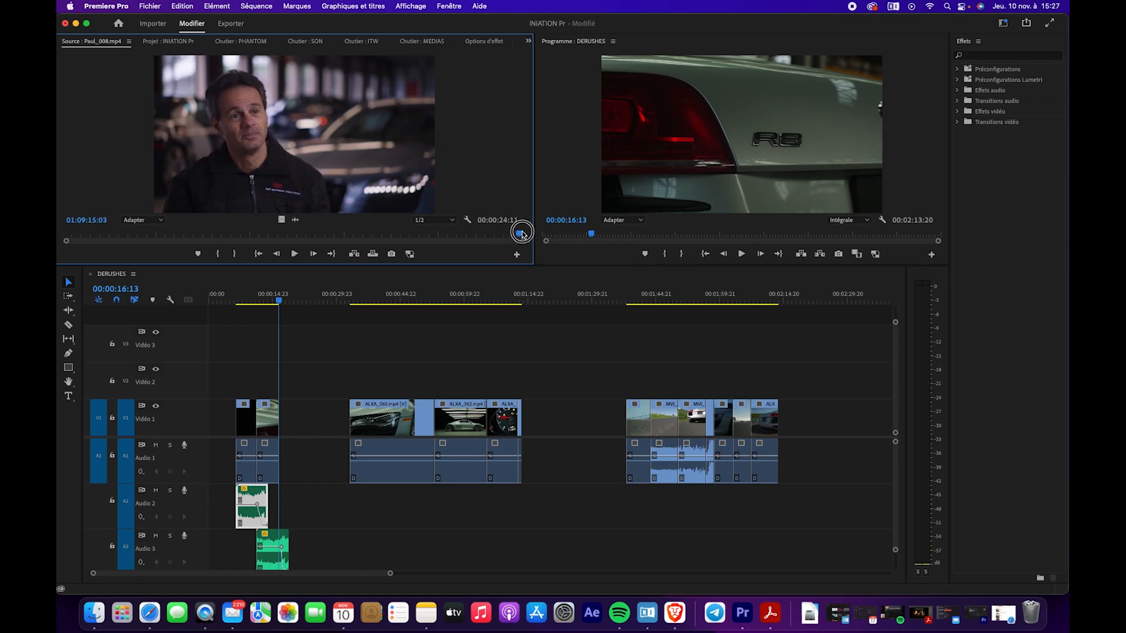
{"action": "left_click_drag", "start_coordinate": [522, 235], "coordinate": [89, 234]}
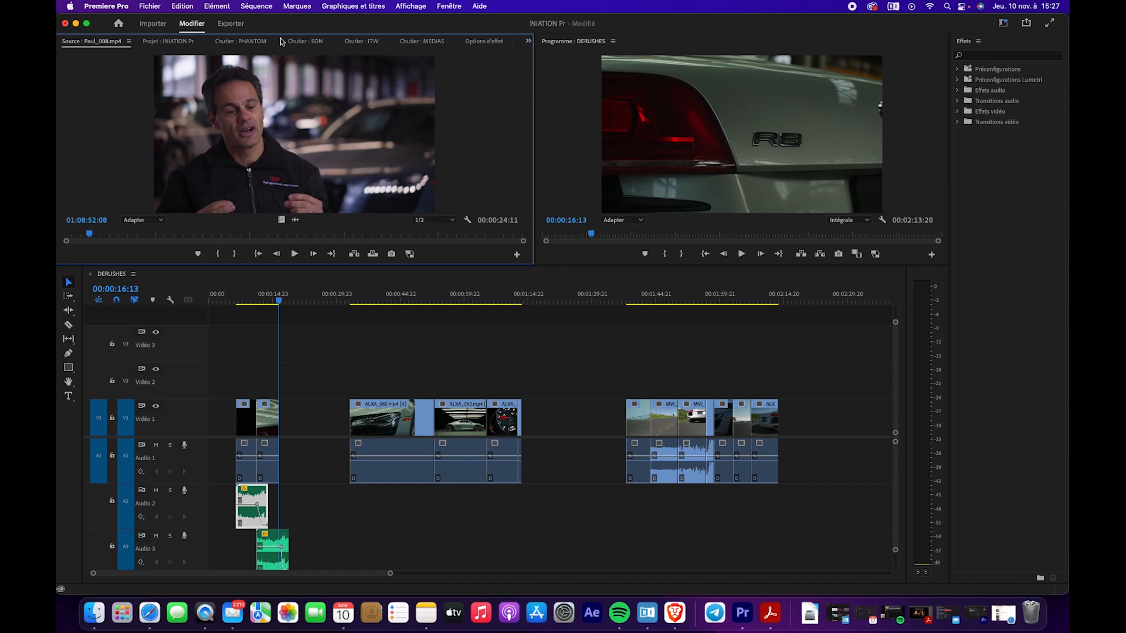
- Open interview clip 006 from the ITW bin and play several passages to find usable statements
{"action": "left_click", "coordinate": [371, 45]}
{"action": "double_click", "coordinate": [330, 115]}
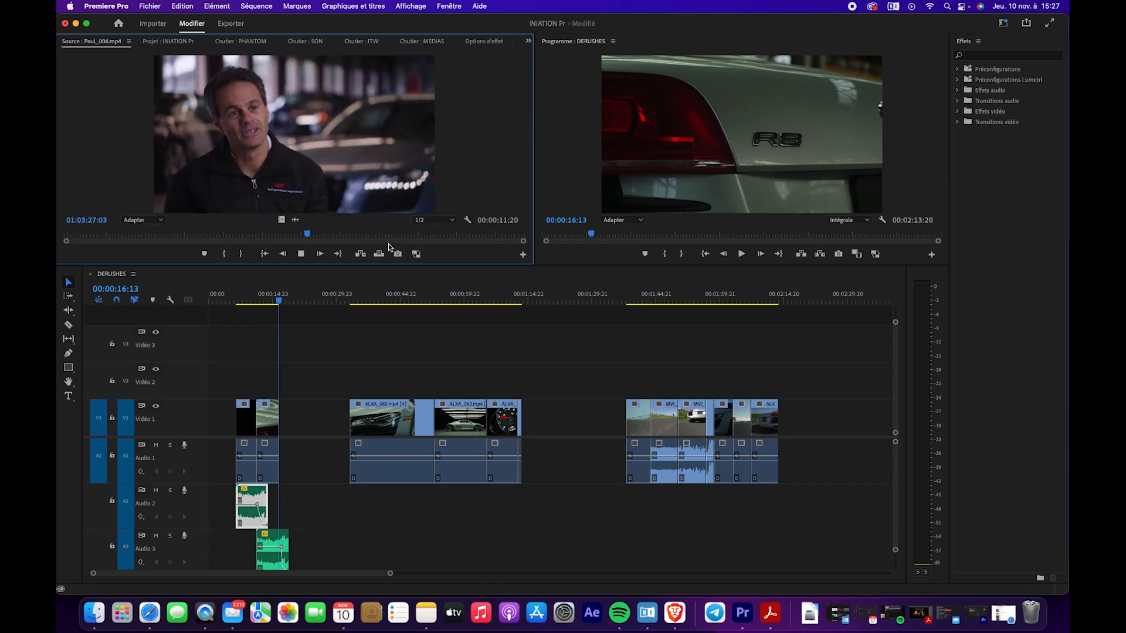
{"action": "key", "text": "space"}
{"action": "key", "text": "space"}
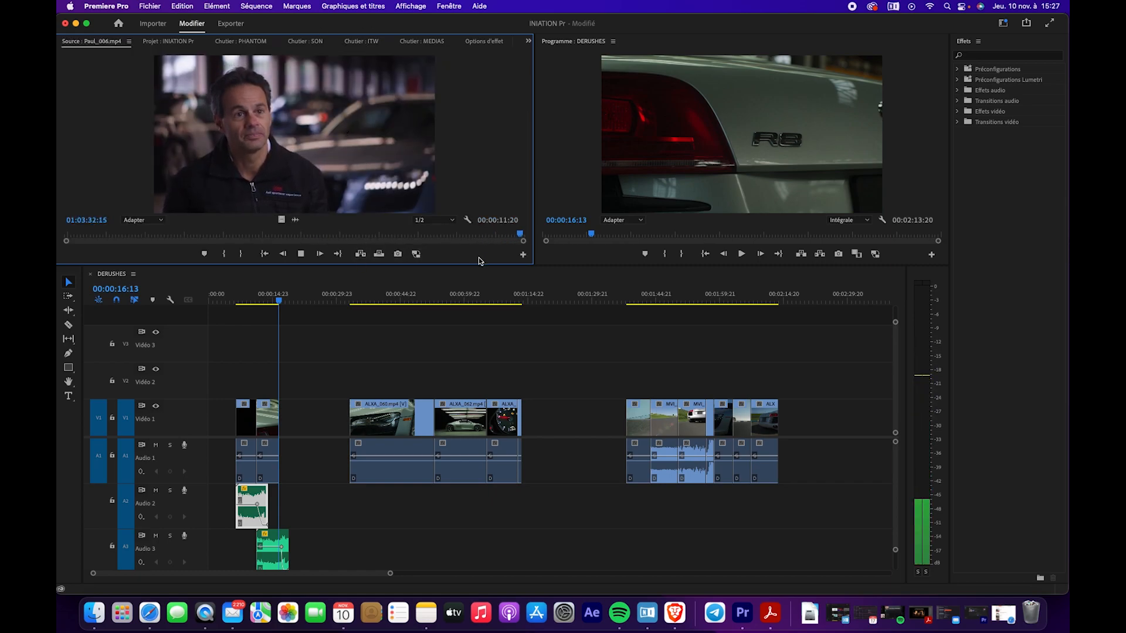
{"action": "left_click", "coordinate": [388, 239]}
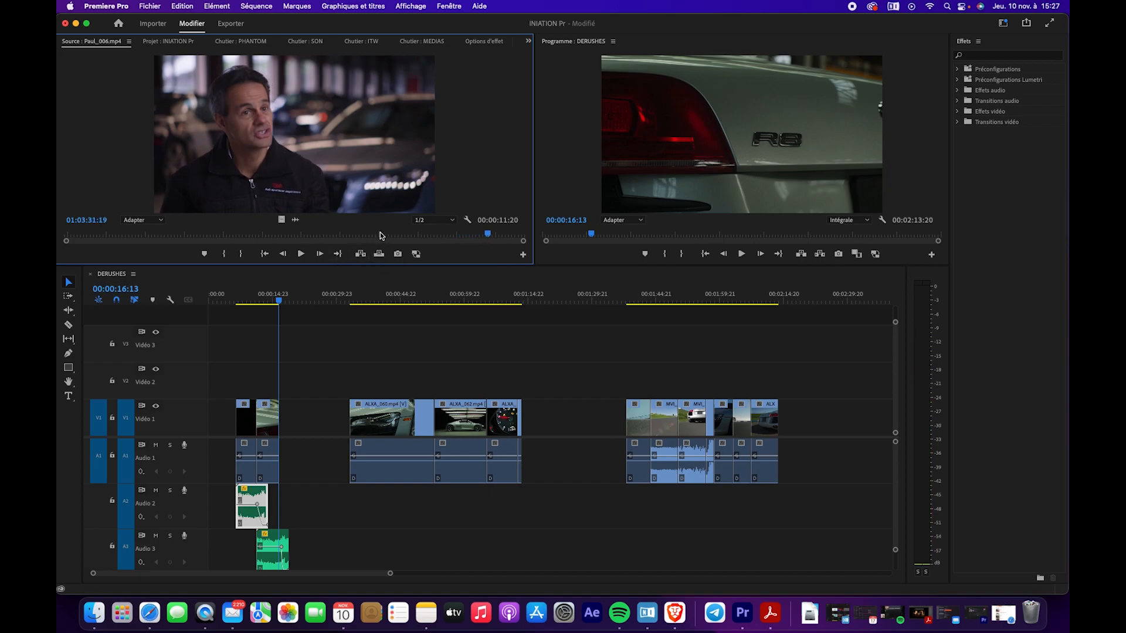
{"action": "left_click", "coordinate": [156, 234]}
{"action": "key", "text": "space"}
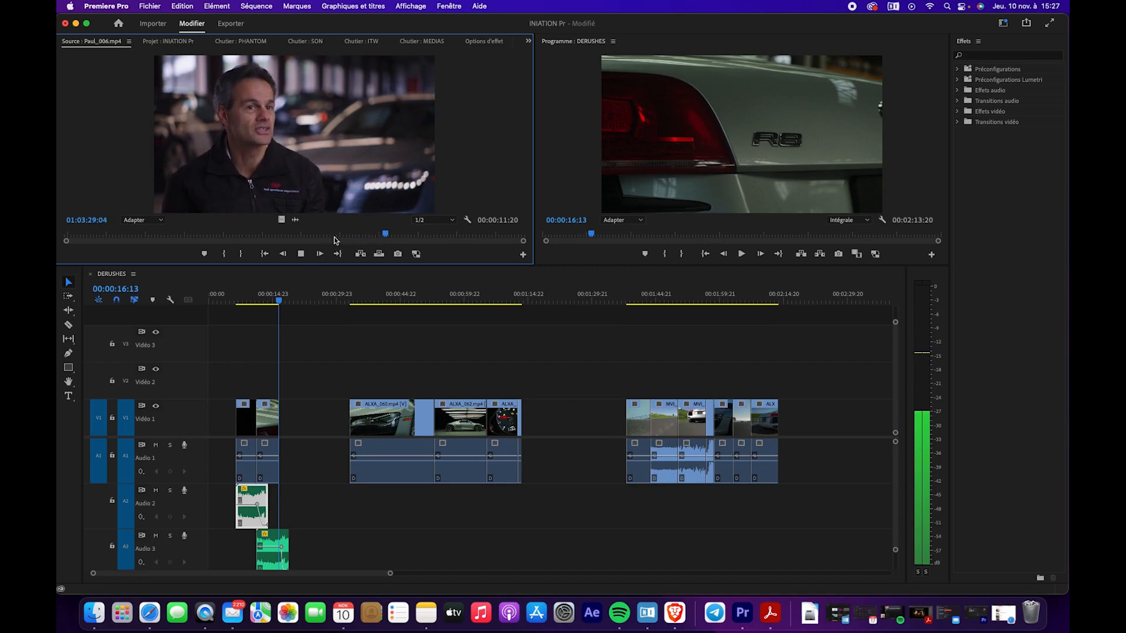
{"action": "key", "text": "space"}
- Mark the opening statement of interview clip 006 with an in point at 01:03:20:21 and an out point at 01:03:23:18
{"action": "left_click", "coordinate": [175, 232]}
{"action": "left_click_drag", "start_coordinate": [64, 235], "coordinate": [92, 230]}
{"action": "key", "text": "space"}
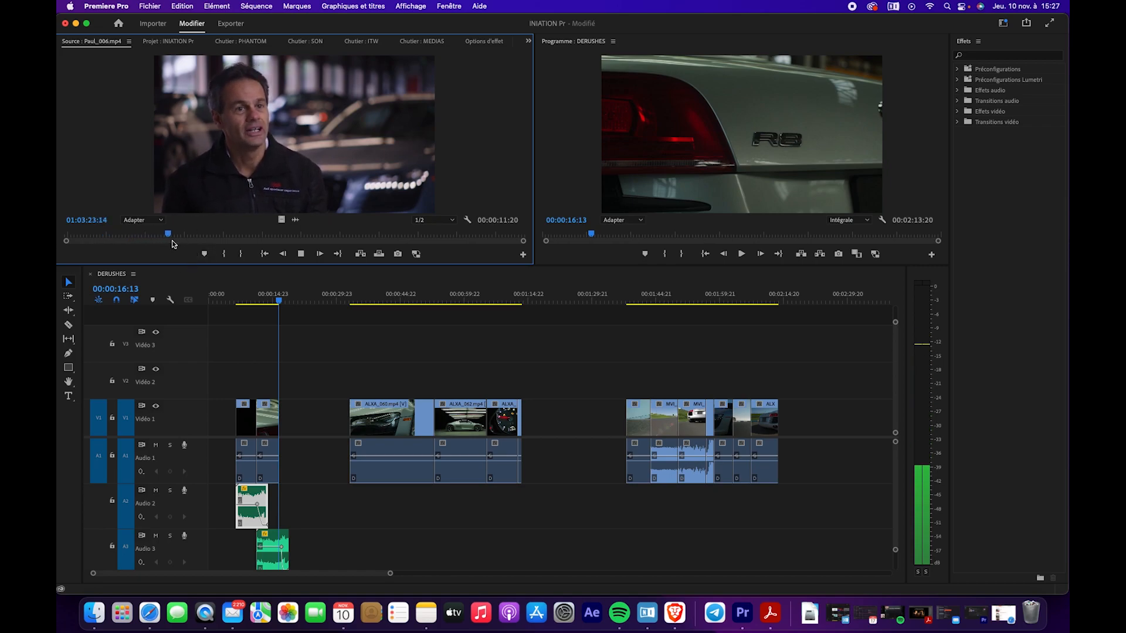
{"action": "left_click_drag", "start_coordinate": [172, 235], "coordinate": [64, 237]}
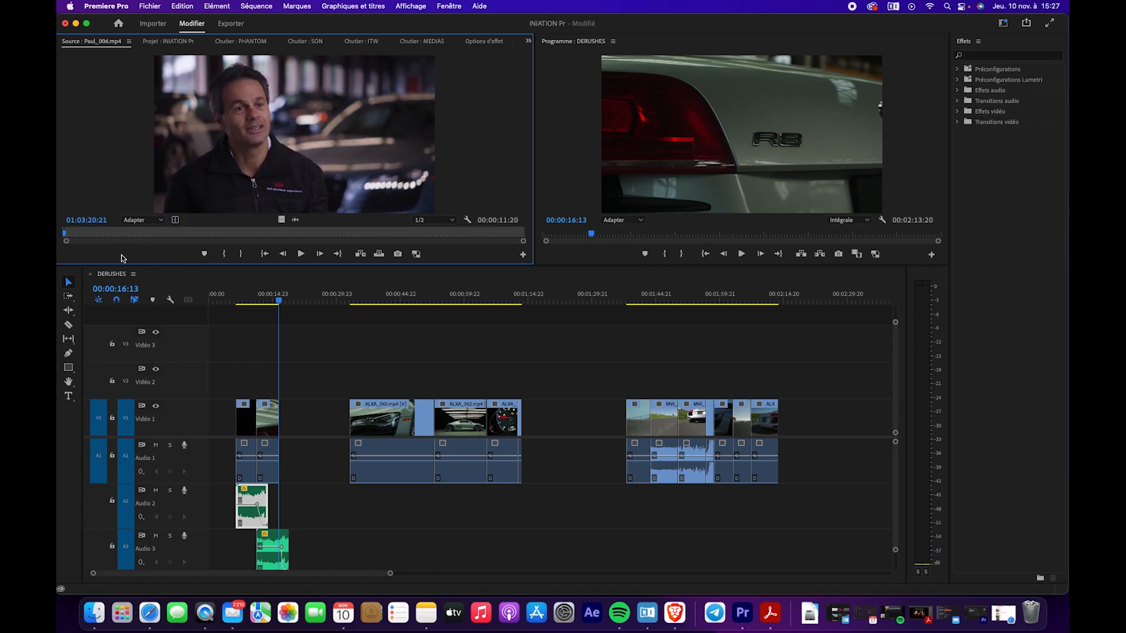
{"action": "key", "text": "space"}
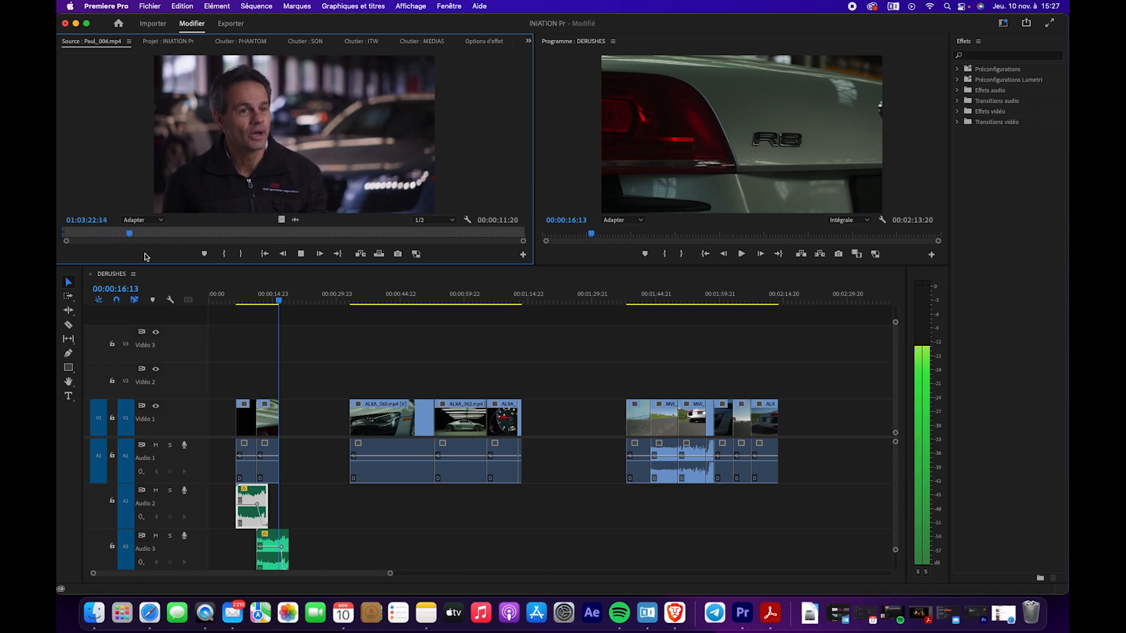
{"action": "key", "text": "space"}
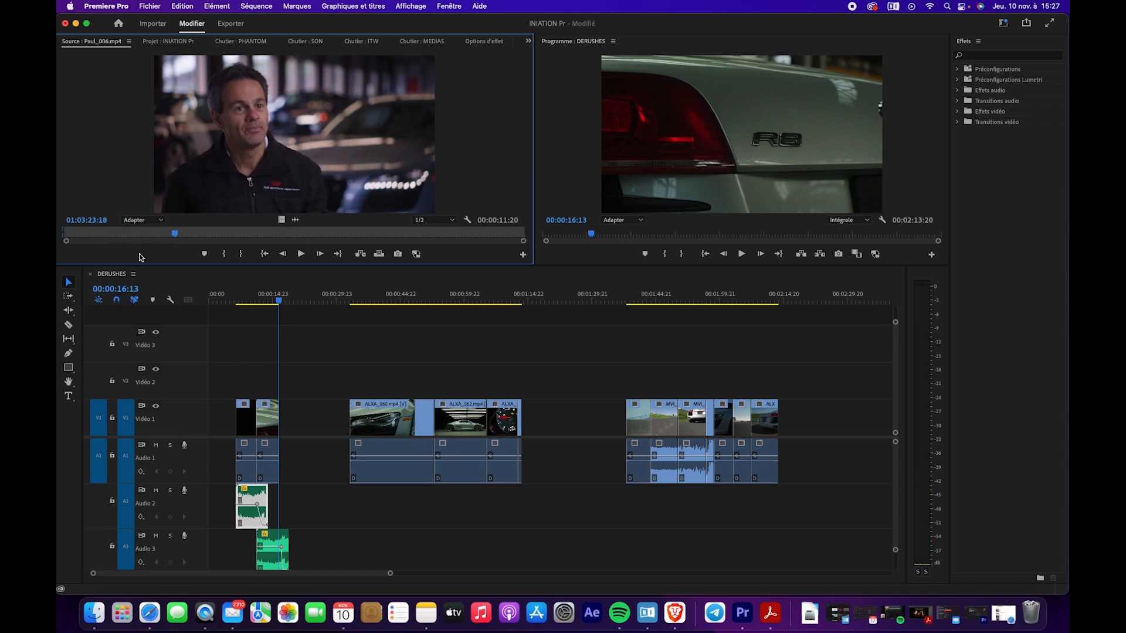
{"action": "key", "text": "o"}
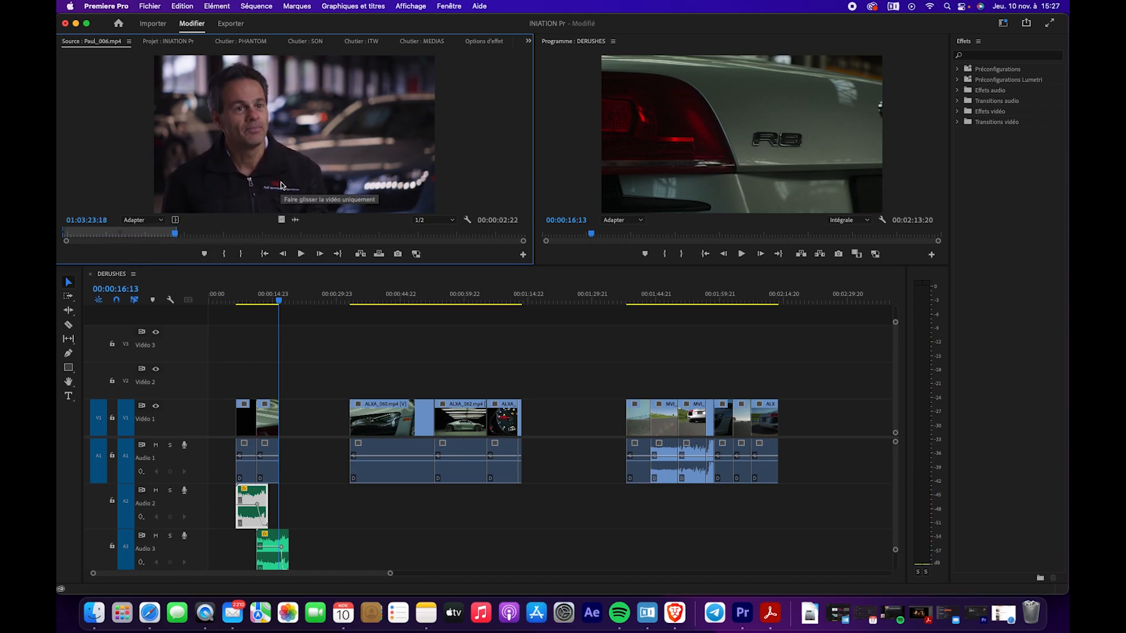
- Place the marked interview excerpt on Video 1 and Audio 1 directly after ALXA_059.mp4 and play it back
{"action": "left_click_drag", "start_coordinate": [284, 167], "coordinate": [283, 411]}
{"action": "left_click", "coordinate": [268, 298]}
{"action": "key", "text": "space"}
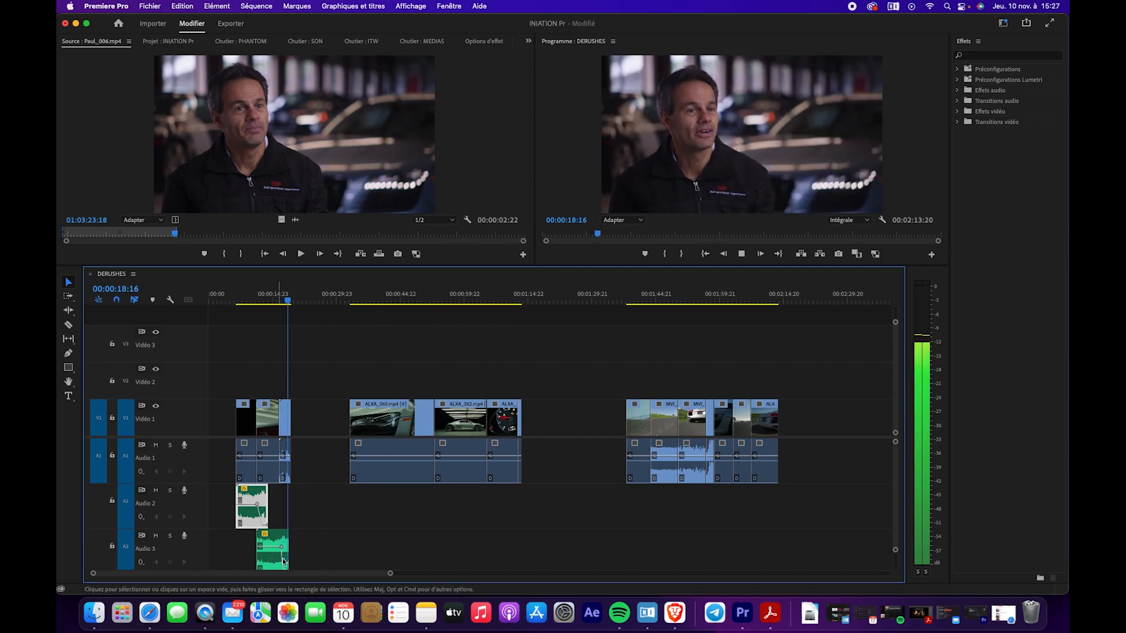
{"action": "key", "text": "space"}
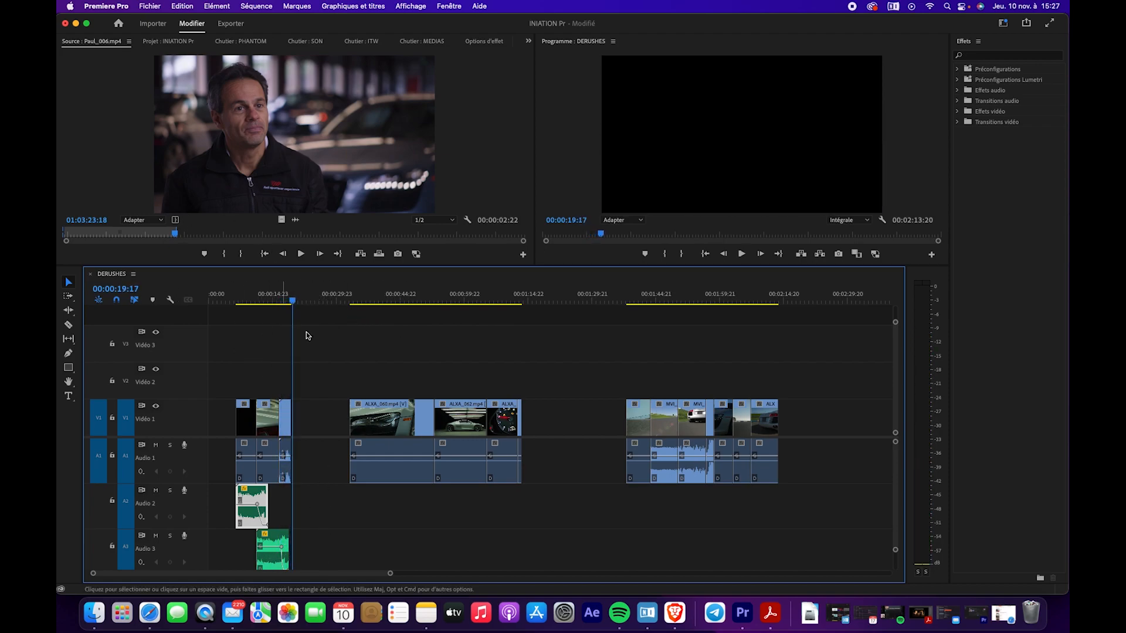
- Mark a second excerpt of interview clip 006, 00:00:01:16 long, with its out point at 01:03:30:01
{"action": "left_click", "coordinate": [239, 237]}
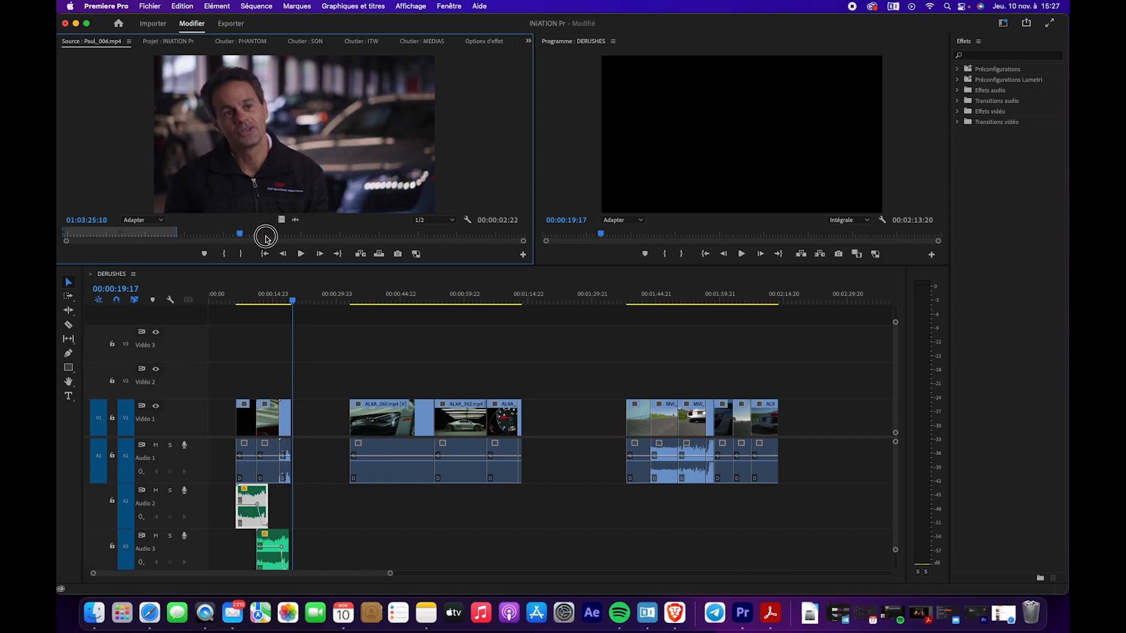
{"action": "left_click_drag", "start_coordinate": [265, 237], "coordinate": [353, 233]}
{"action": "key", "text": "i"}
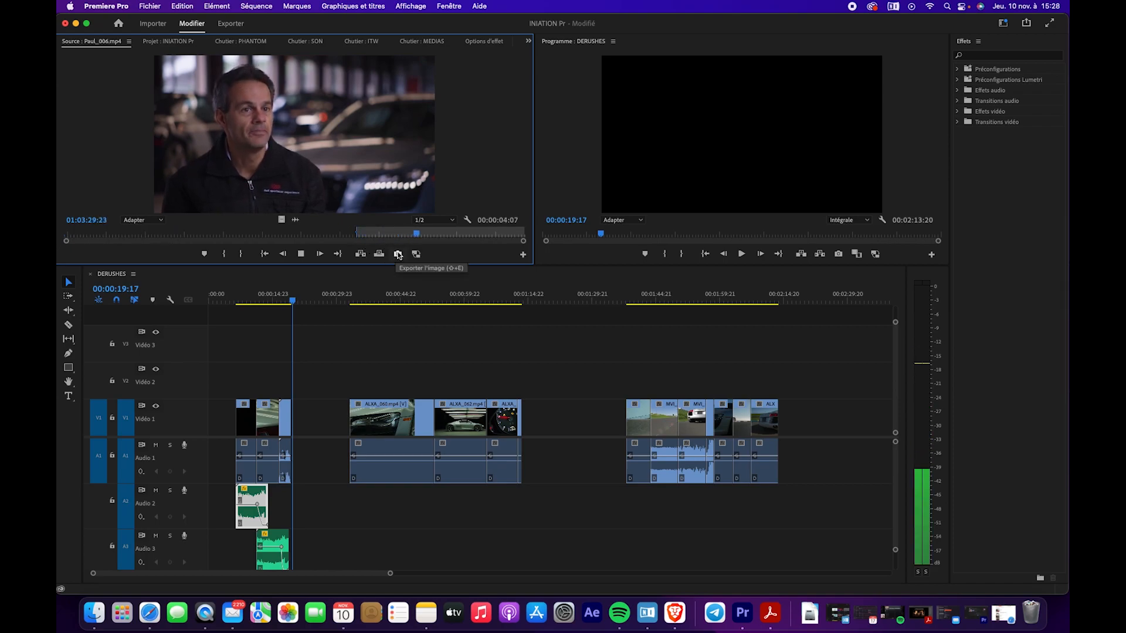
{"action": "key", "text": "space"}
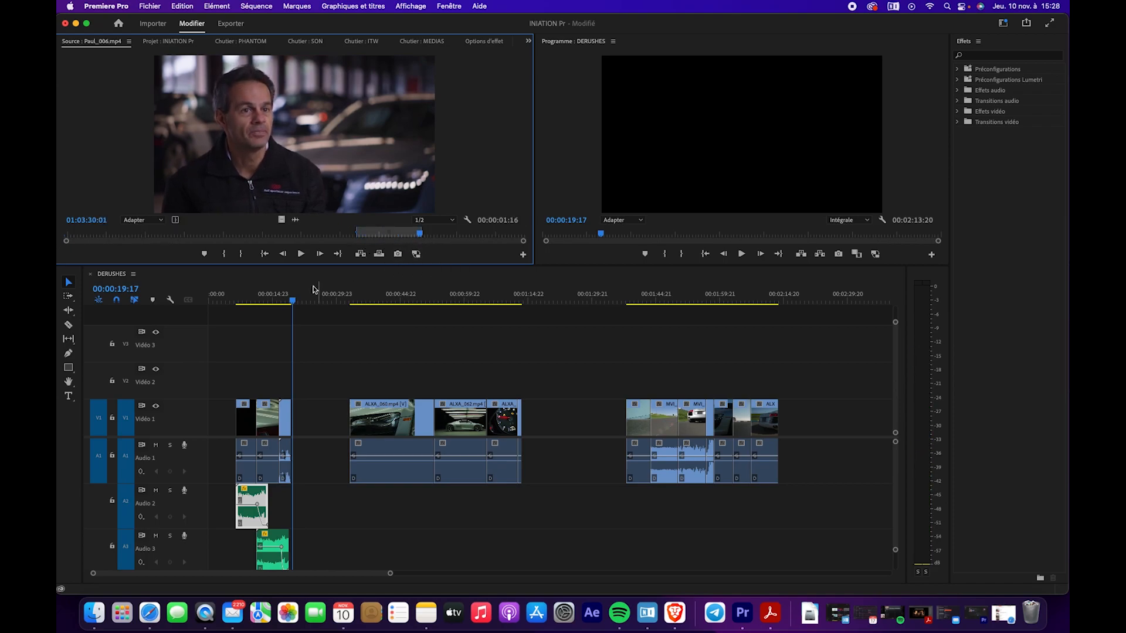
- Add the second interview excerpt on Video 1 after the first one, play the join, and shift the excerpt to start at 00:00:20:15
{"action": "left_click_drag", "start_coordinate": [307, 244], "coordinate": [297, 420]}
{"action": "left_click_drag", "start_coordinate": [390, 576], "coordinate": [245, 573]}
{"action": "left_click", "coordinate": [455, 423]}
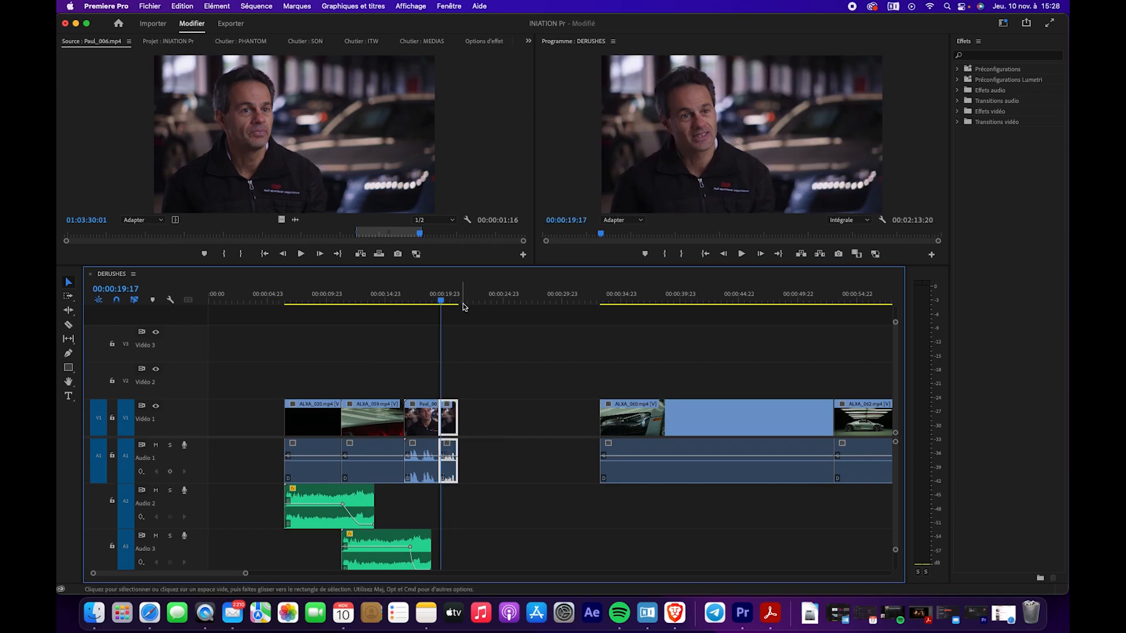
{"action": "left_click_drag", "start_coordinate": [443, 302], "coordinate": [418, 303]}
{"action": "key", "text": "space"}
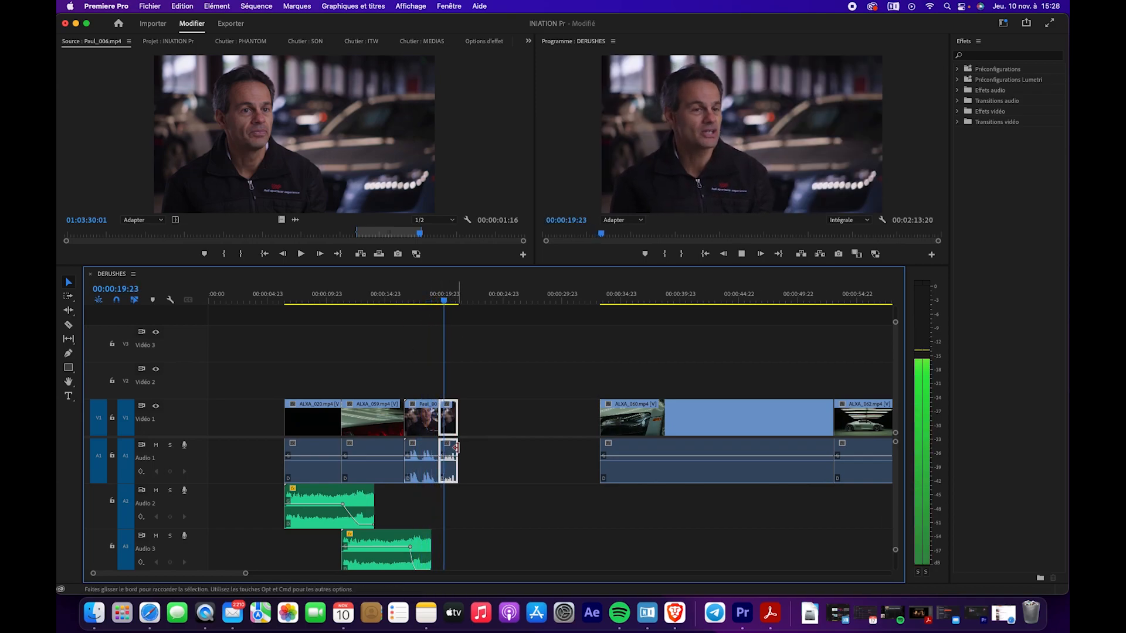
{"action": "key", "text": "space"}
{"action": "left_click_drag", "start_coordinate": [451, 427], "coordinate": [464, 427]}
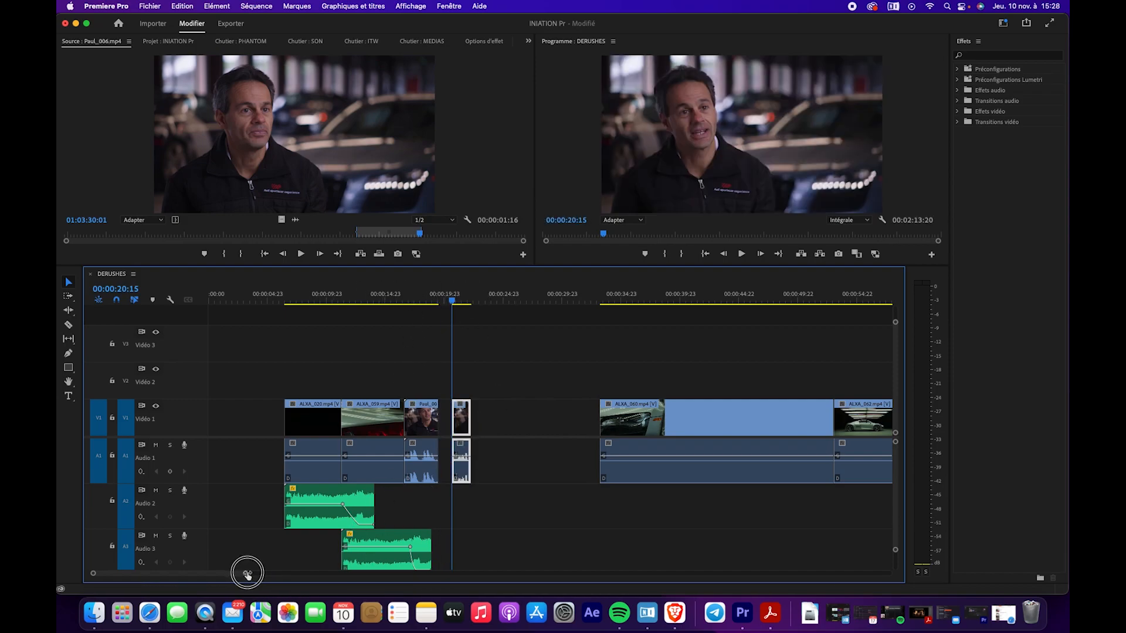
- Unlink ALXA_059.mp4 from its audio and delete its Audio 1 part, keeping the picture on Video 1
{"action": "left_click_drag", "start_coordinate": [247, 574], "coordinate": [229, 573]}
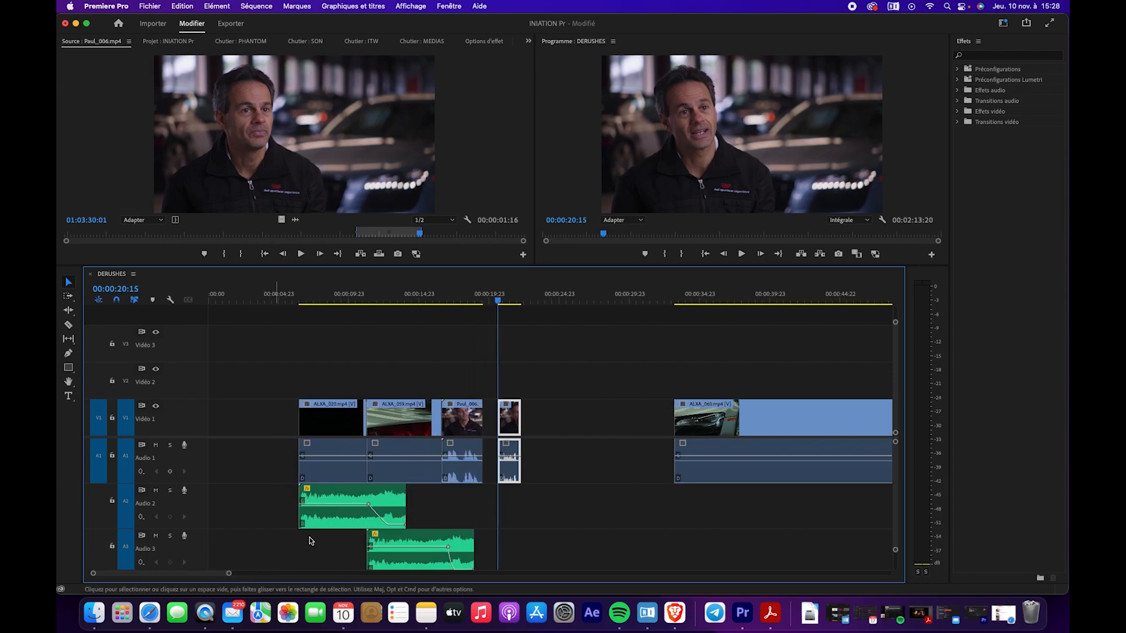
{"action": "left_click", "coordinate": [397, 426]}
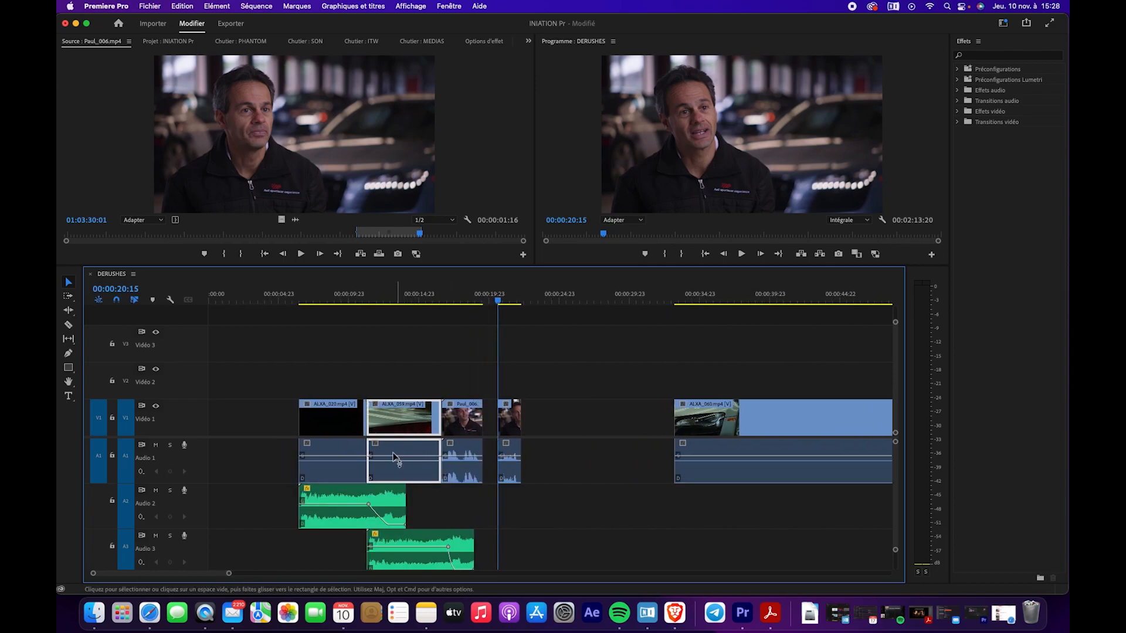
{"action": "left_click", "coordinate": [462, 425]}
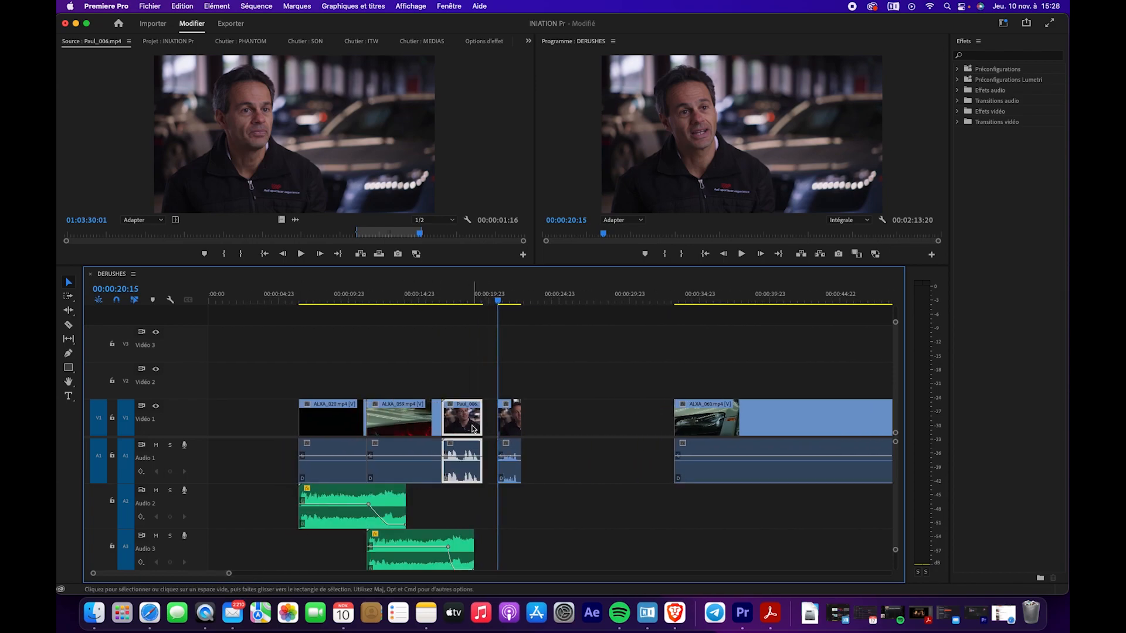
{"action": "left_click", "coordinate": [408, 426]}
{"action": "left_click", "coordinate": [342, 429]}
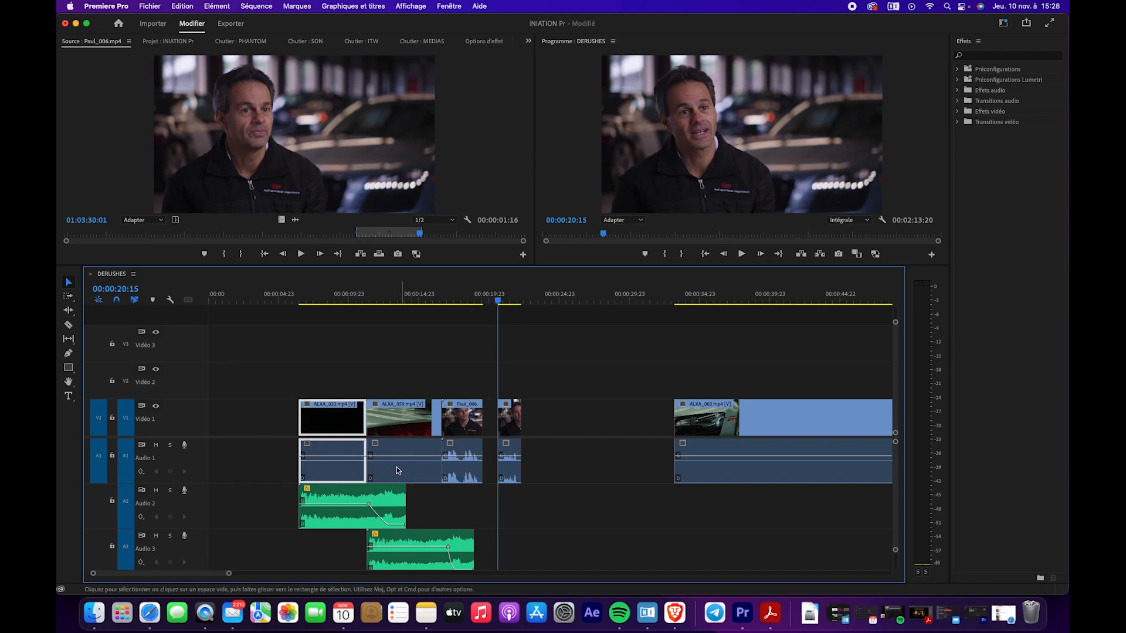
{"action": "left_click", "coordinate": [401, 431]}
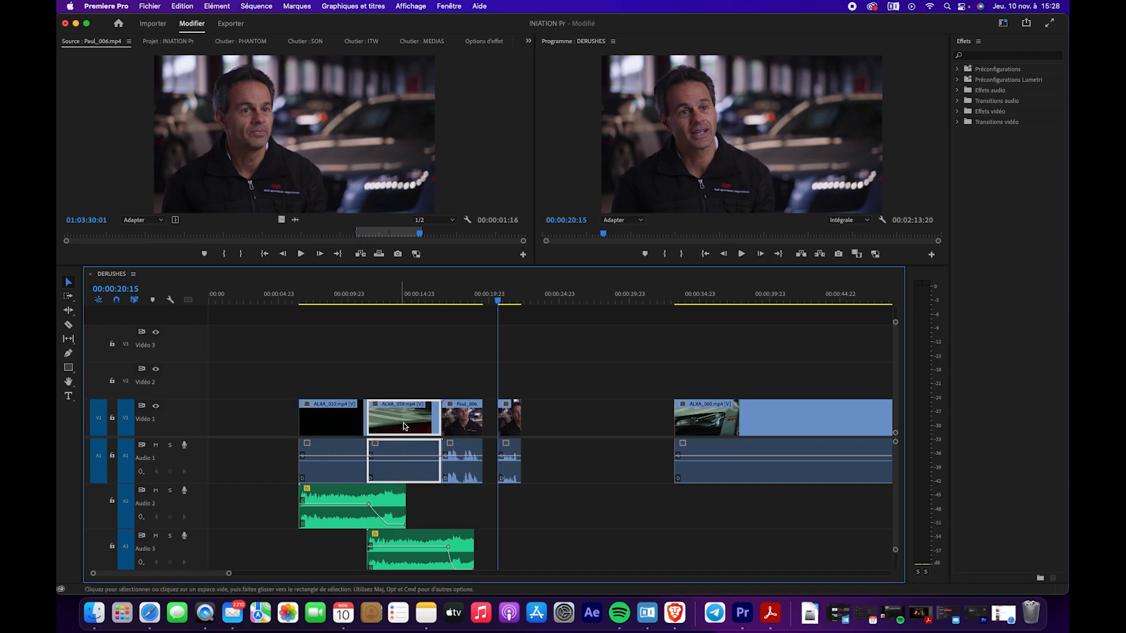
{"action": "right_click", "coordinate": [404, 426]}
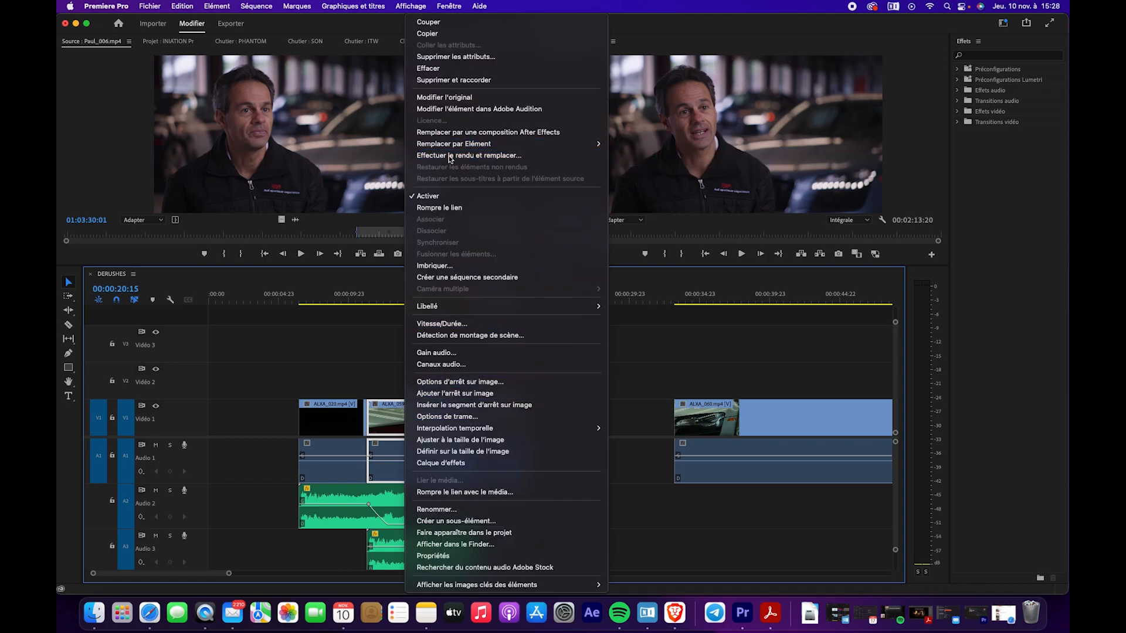
{"action": "left_click", "coordinate": [441, 208]}
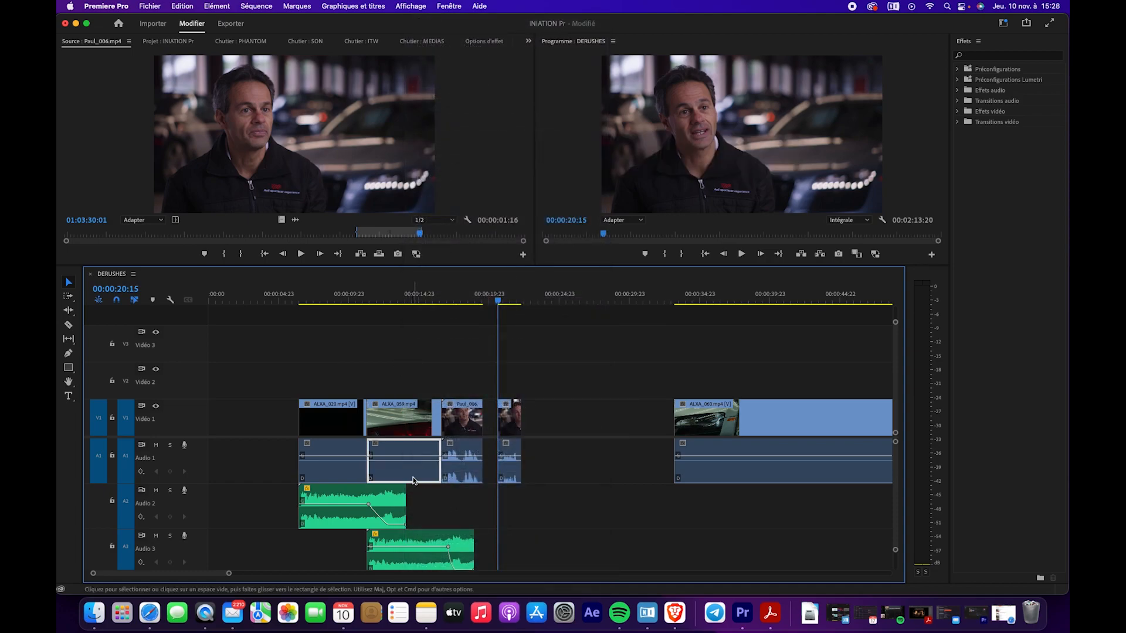
{"action": "key", "text": "Delete"}
- Unlink ALXA_020.mp4 from its audio and delete its Audio 1 part
{"action": "left_click", "coordinate": [338, 471]}
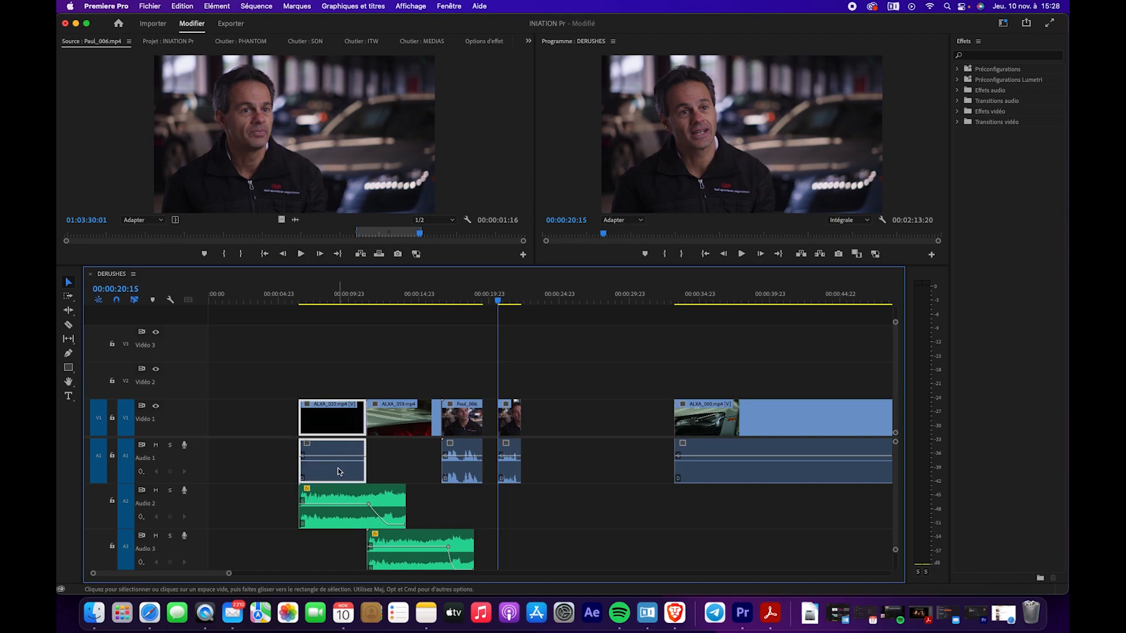
{"action": "right_click", "coordinate": [343, 466]}
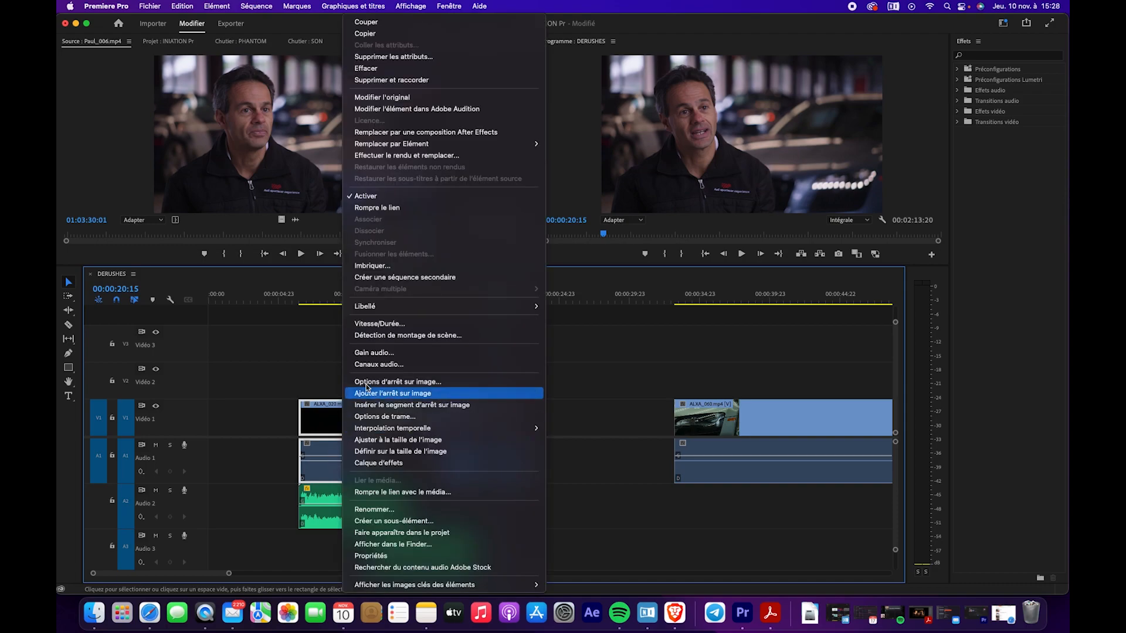
{"action": "left_click", "coordinate": [409, 208]}
{"action": "left_click", "coordinate": [338, 477]}
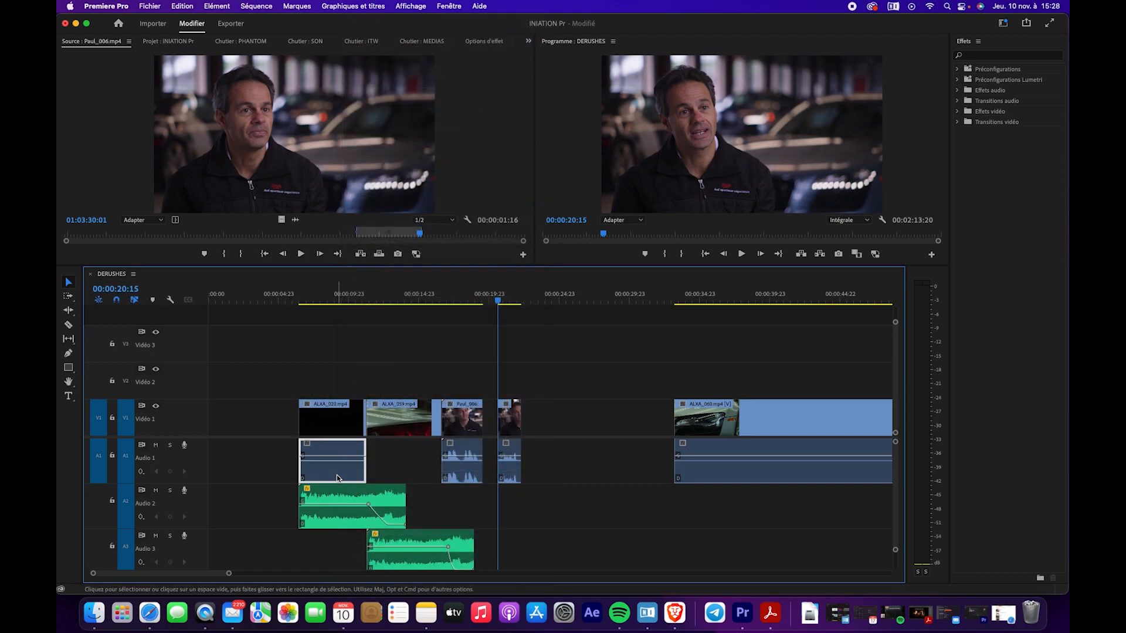
{"action": "key", "text": "Delete"}
- Move the first interview excerpt to Video 2 at the end of ALXA_020.mp4, shift ALXA_059.mp4 later beneath its tail, and play the passage
{"action": "left_click", "coordinate": [457, 298]}
{"action": "left_click_drag", "start_coordinate": [472, 407], "coordinate": [397, 370]}
{"action": "left_click", "coordinate": [387, 432]}
{"action": "mouse_move", "coordinate": [386, 432]}
{"action": "left_mouse_down"}
{"action": "mouse_move", "coordinate": [418, 431]}
{"action": "mouse_move", "coordinate": [406, 428]}
{"action": "left_mouse_up"}
{"action": "left_click", "coordinate": [331, 298]}
{"action": "key", "text": "space"}
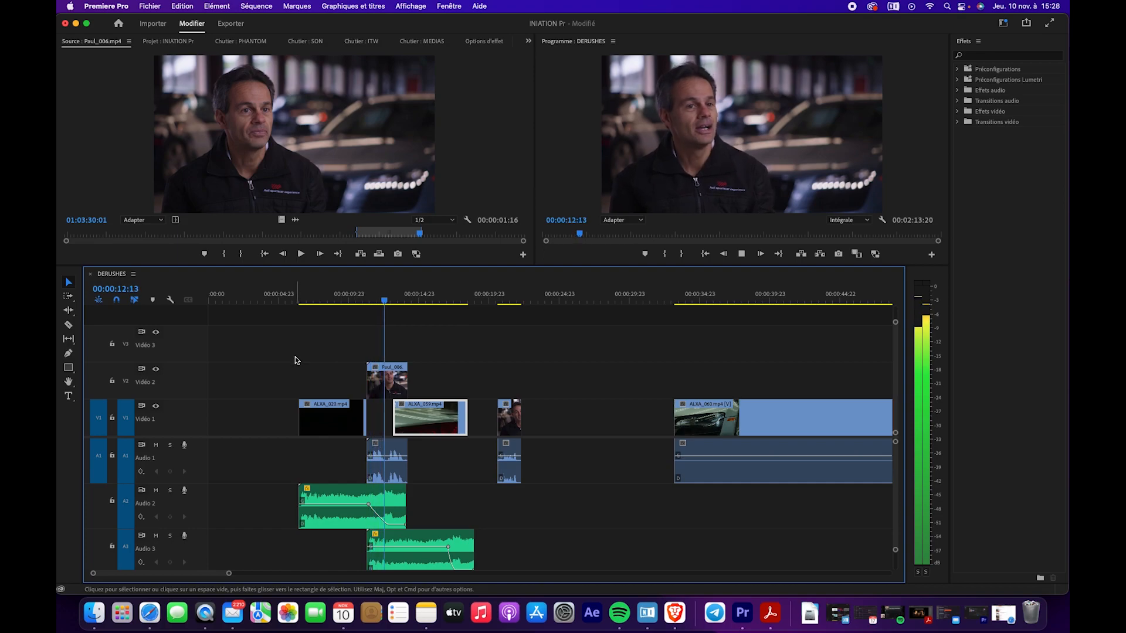
{"action": "key", "text": "space"}
{"action": "key", "text": "space"}
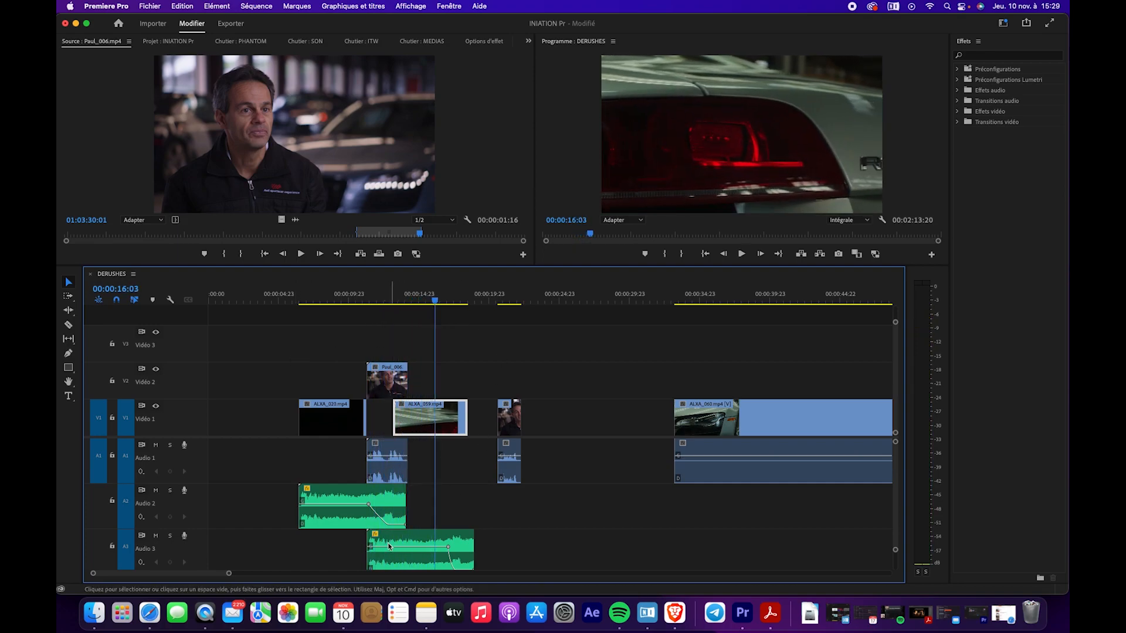
- Move the Audio 3 music to start where the Audio 2 music ends and play the passage leading into the interview
{"action": "left_click_drag", "start_coordinate": [390, 543], "coordinate": [429, 542]}
{"action": "left_click", "coordinate": [323, 299]}
{"action": "key", "text": "space"}
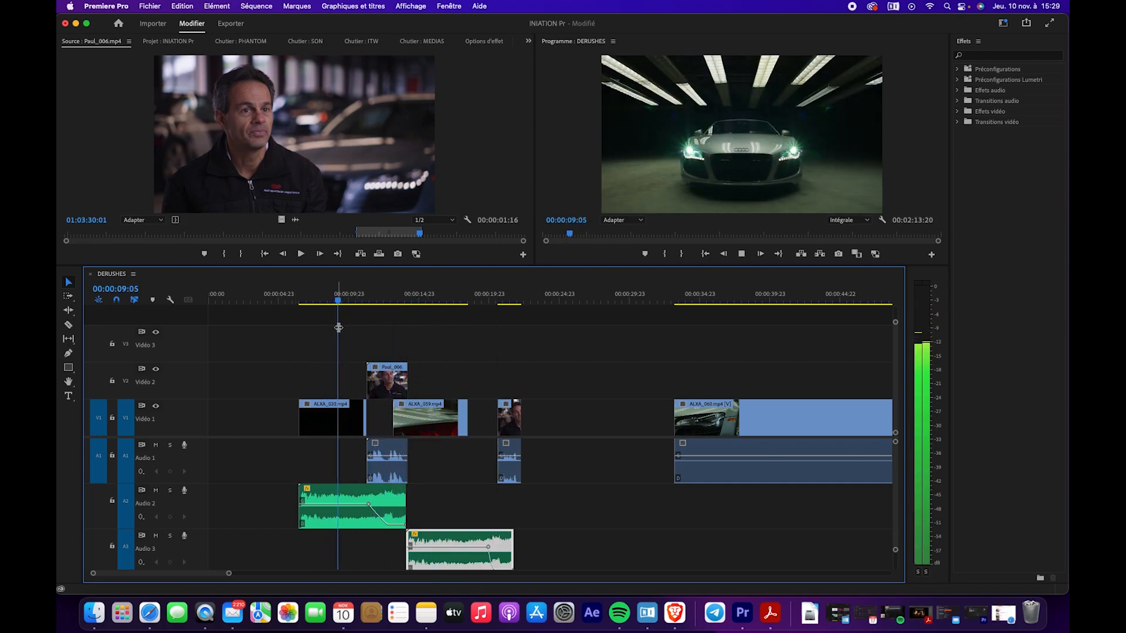
{"action": "left_click_drag", "start_coordinate": [369, 302], "coordinate": [346, 299]}
{"action": "key", "text": "space"}
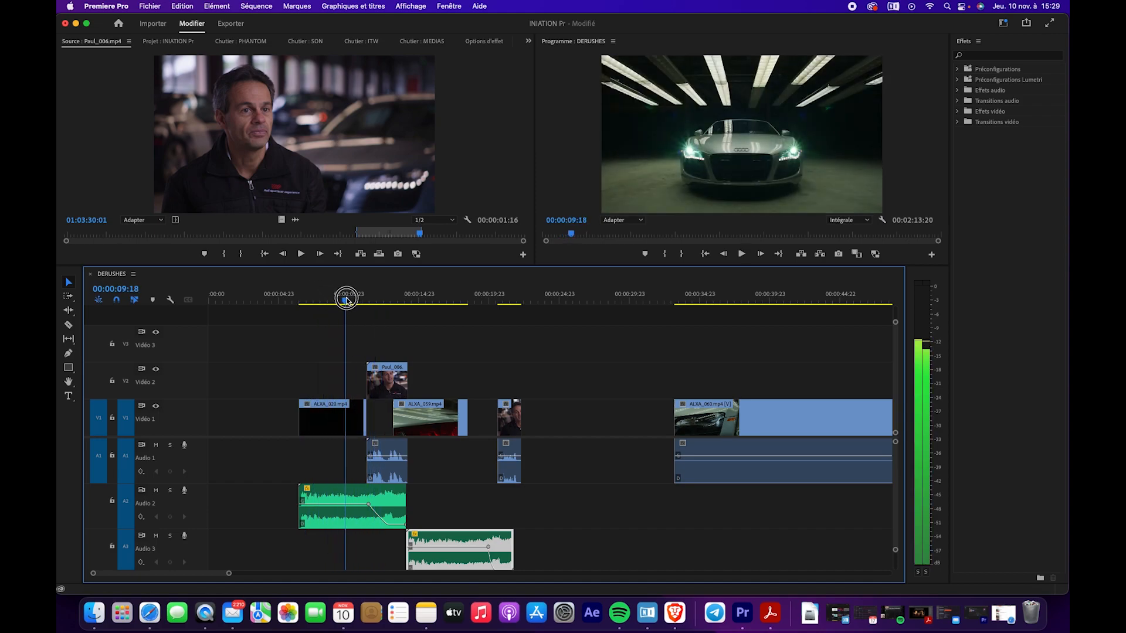
- Shift the Video 2 interview excerpt to start at 00:00:09:18, with ALXA_059.mp4 and the Audio 3 music moved earlier to match
{"action": "left_click_drag", "start_coordinate": [391, 382], "coordinate": [370, 385]}
{"action": "left_click_drag", "start_coordinate": [432, 423], "coordinate": [413, 419]}
{"action": "left_click_drag", "start_coordinate": [440, 537], "coordinate": [407, 536]}
{"action": "key", "text": "space"}
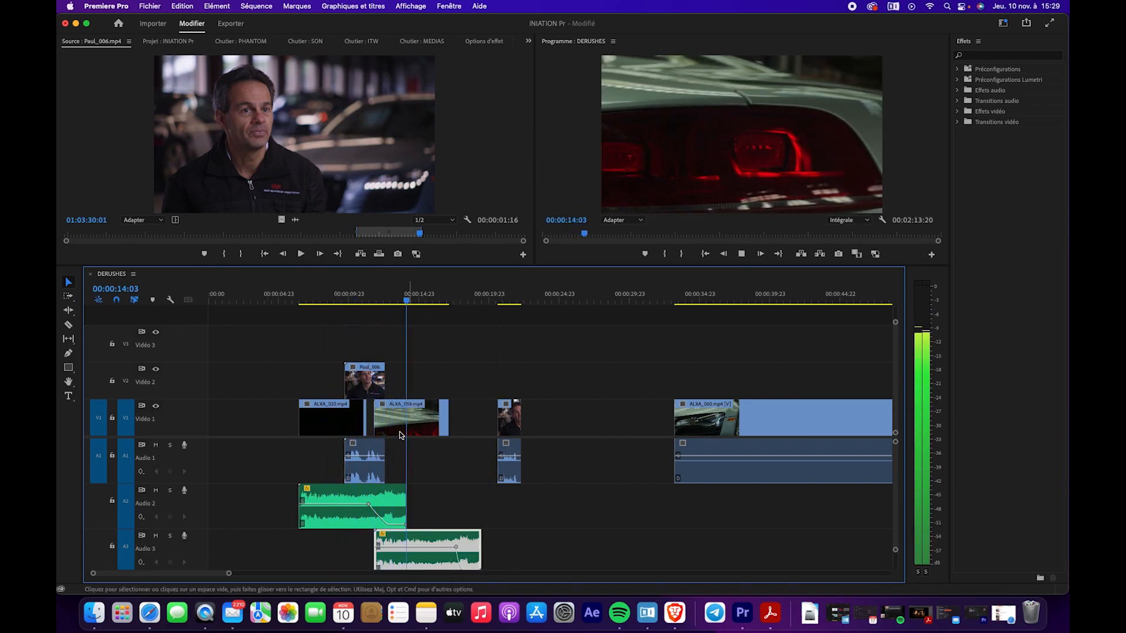
{"action": "key", "text": "space"}
- Move the Audio 3 music slightly later, nudge it back frame by frame by eight frames, and play the music transition
{"action": "left_click_drag", "start_coordinate": [409, 535], "coordinate": [421, 538]}
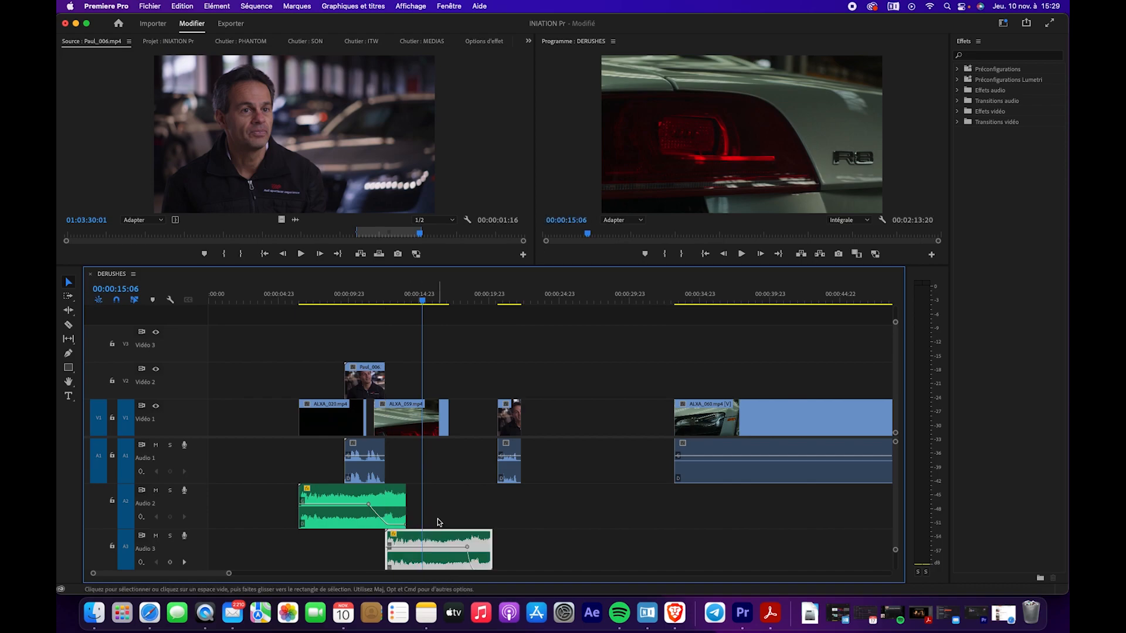
{"action": "key", "text": "alt+Left"}
{"action": "key", "text": "alt+Left"}
{"action": "key", "text": "alt+Left"}
{"action": "key", "text": "alt+Left"}
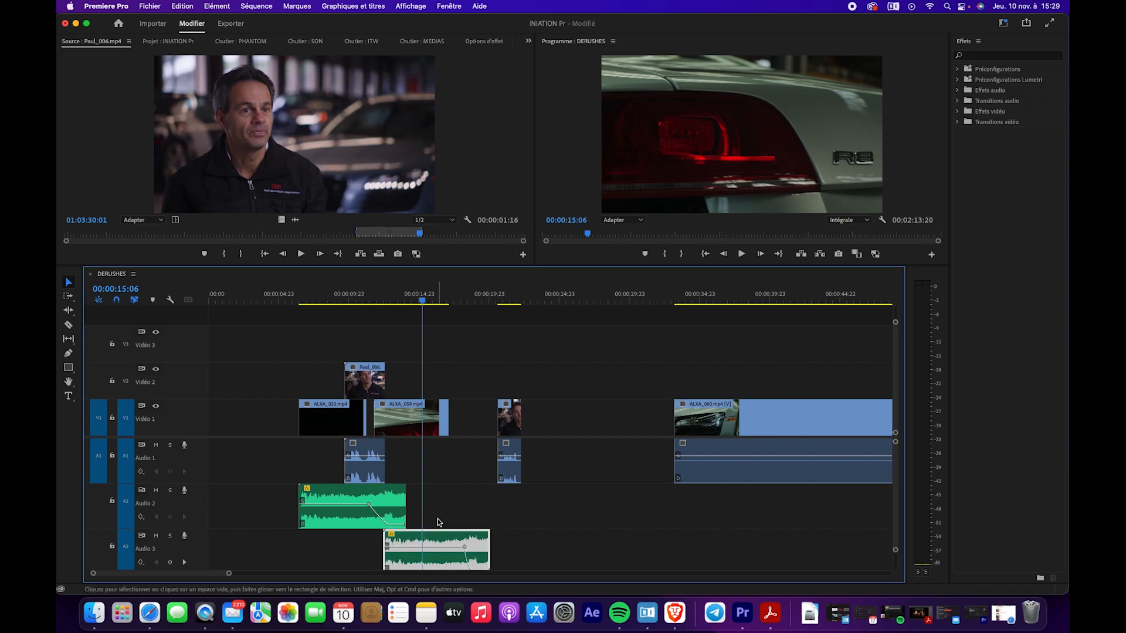
{"action": "key", "text": "alt+Left"}
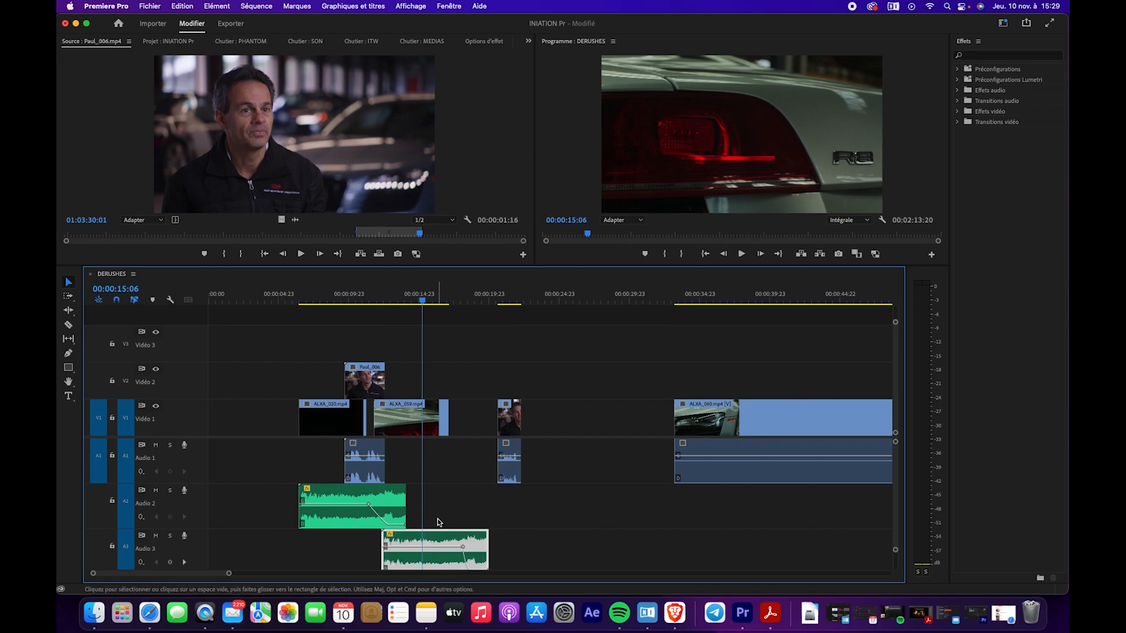
{"action": "key", "text": "alt+Left"}
{"action": "key", "text": "alt+Left"}
{"action": "key", "text": "alt+Left"}
{"action": "left_click_drag", "start_coordinate": [430, 304], "coordinate": [362, 300]}
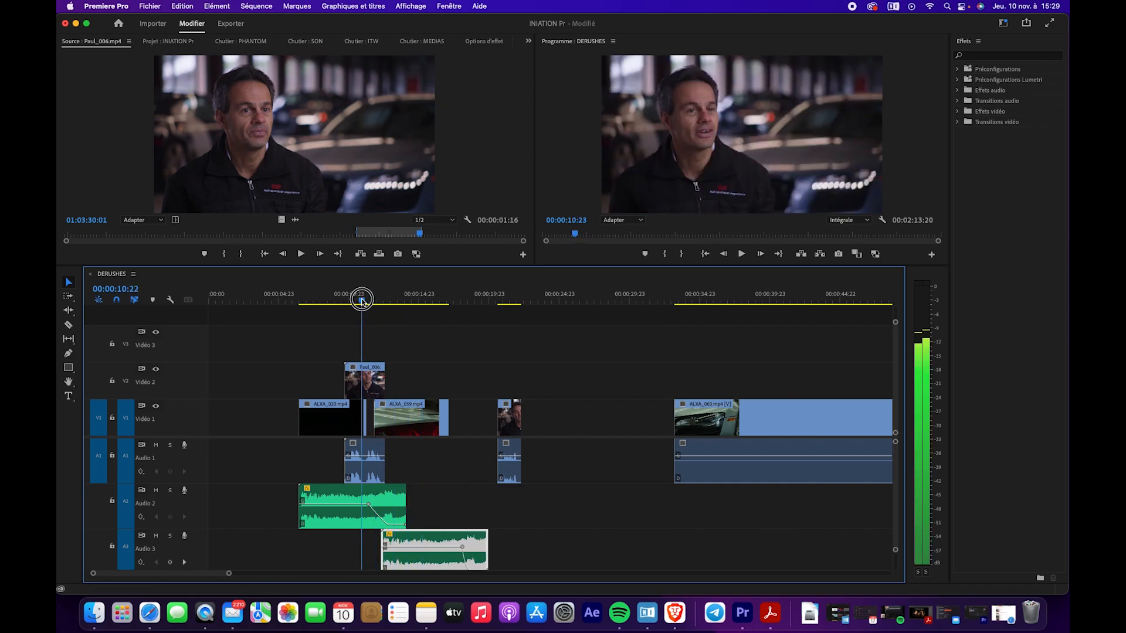
{"action": "key", "text": "space"}
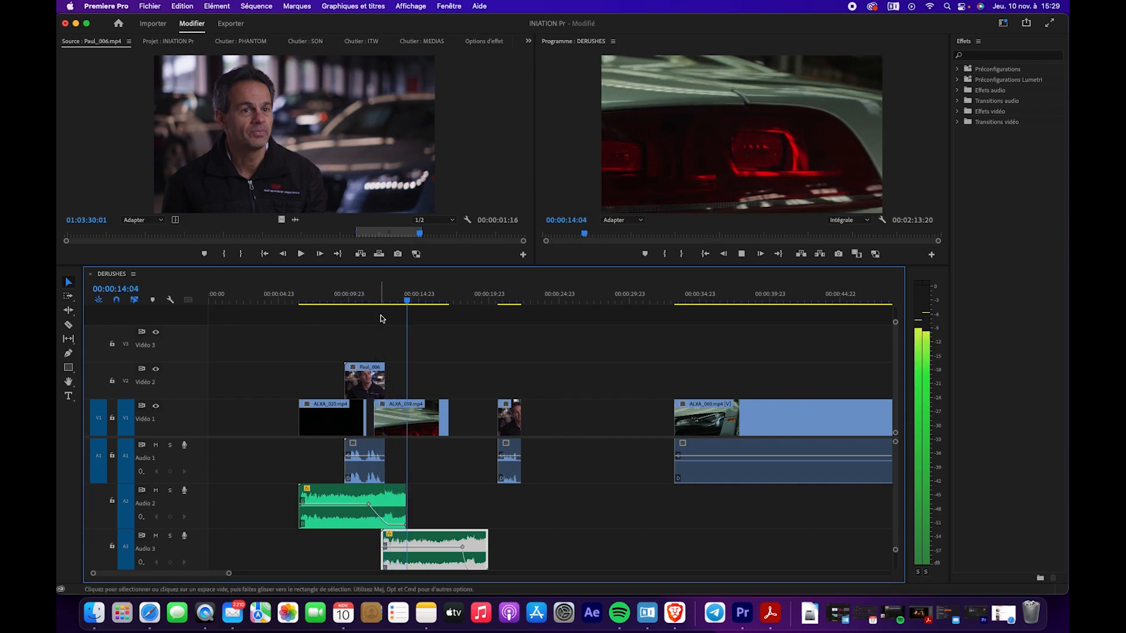
{"action": "mouse_move", "coordinate": [380, 301]}
{"action": "left_mouse_down"}
{"action": "mouse_move", "coordinate": [354, 301]}
{"action": "mouse_move", "coordinate": [364, 303]}
{"action": "left_mouse_up"}
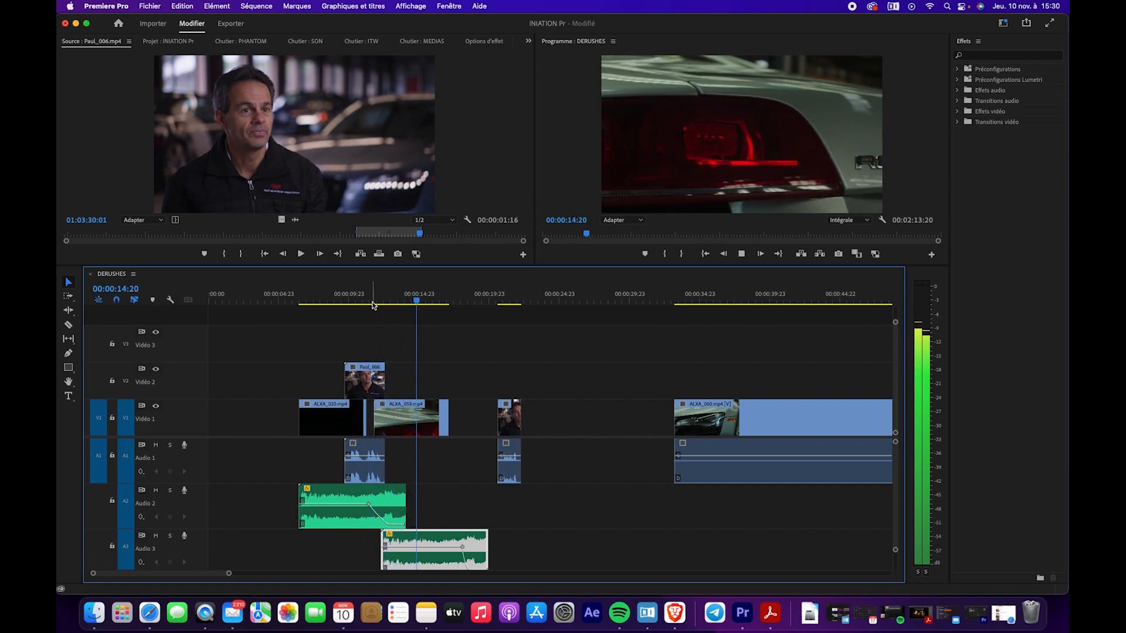
{"action": "key", "text": "space"}
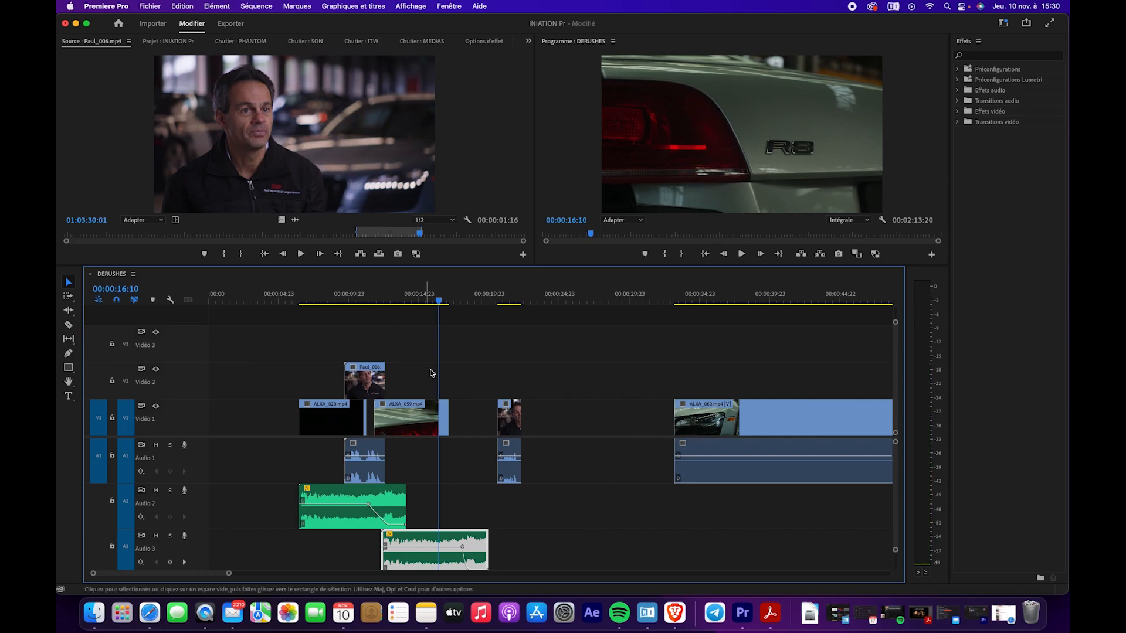
- Move the second interview excerpt directly against the end of ALXA_059.mp4 and play the join
{"action": "key", "text": "space"}
{"action": "key", "text": "space"}
{"action": "left_click_drag", "start_coordinate": [507, 420], "coordinate": [459, 420]}
{"action": "key", "text": "space"}
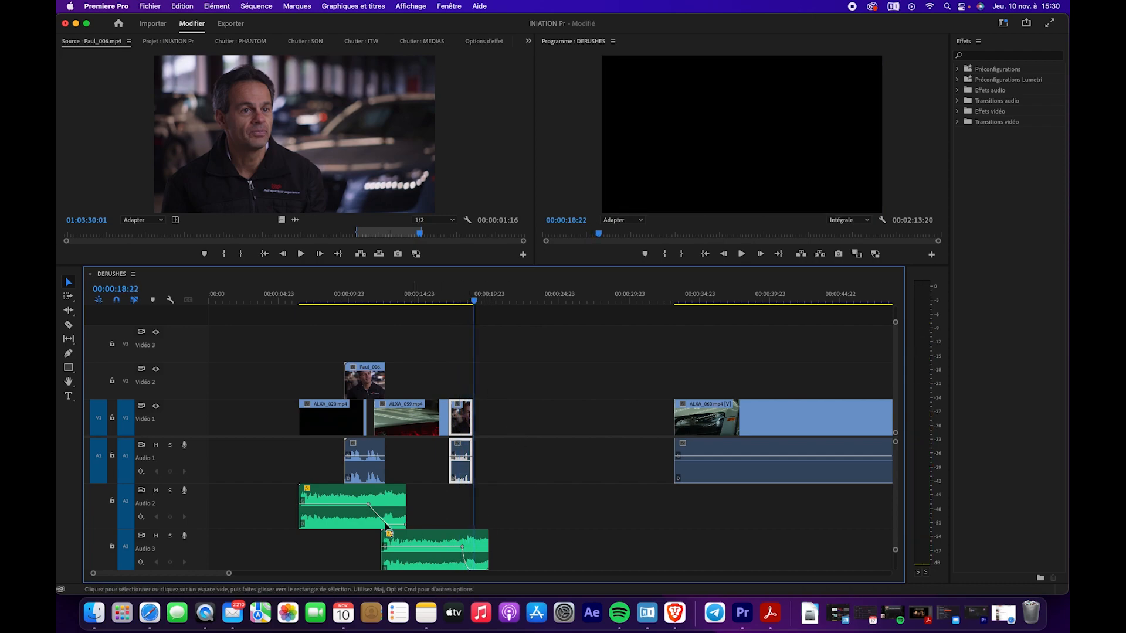
- Move the fade-start volume keyframe of the Audio 2 music later to about 00:00:12:07 and play the opening
{"action": "left_click", "coordinate": [369, 506]}
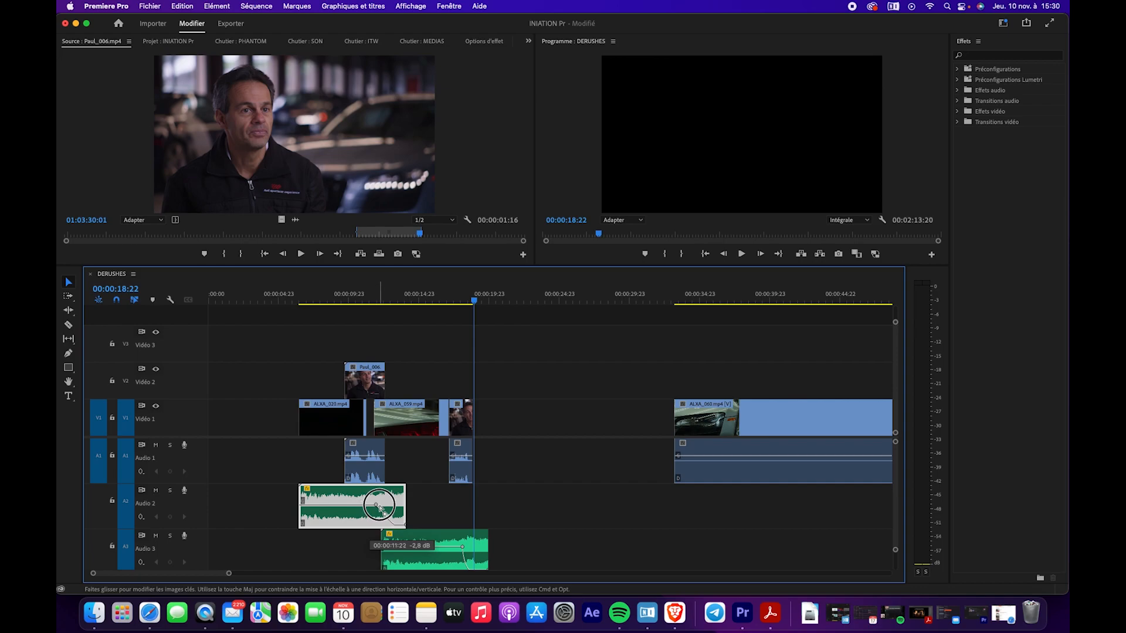
{"action": "left_click_drag", "start_coordinate": [382, 505], "coordinate": [383, 502]}
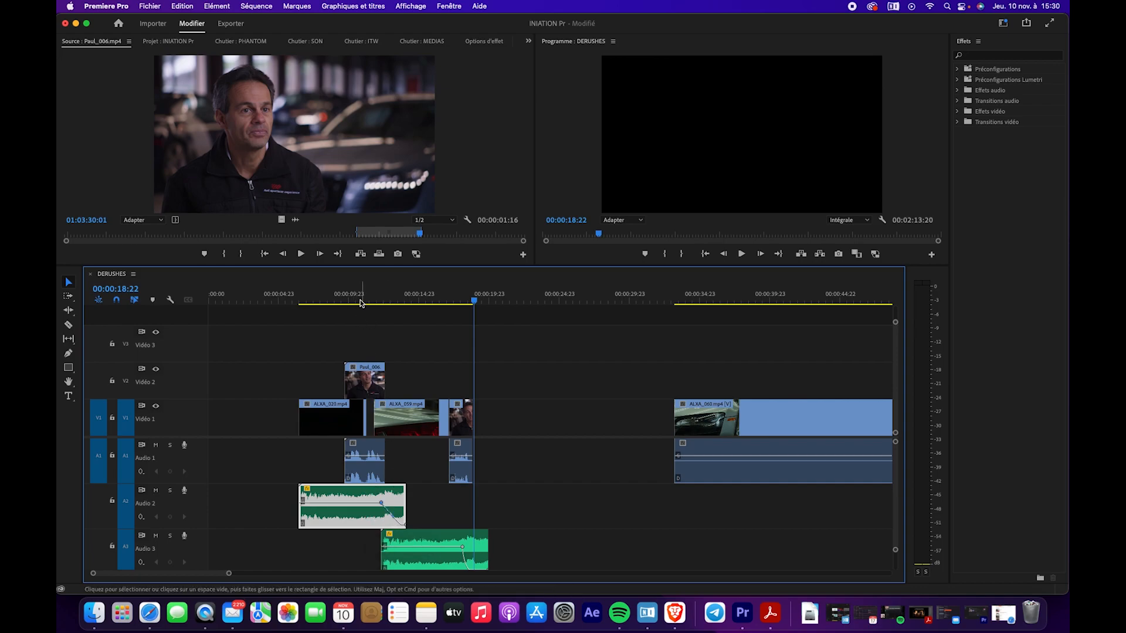
{"action": "left_click_drag", "start_coordinate": [359, 303], "coordinate": [294, 300]}
{"action": "key", "text": "space"}
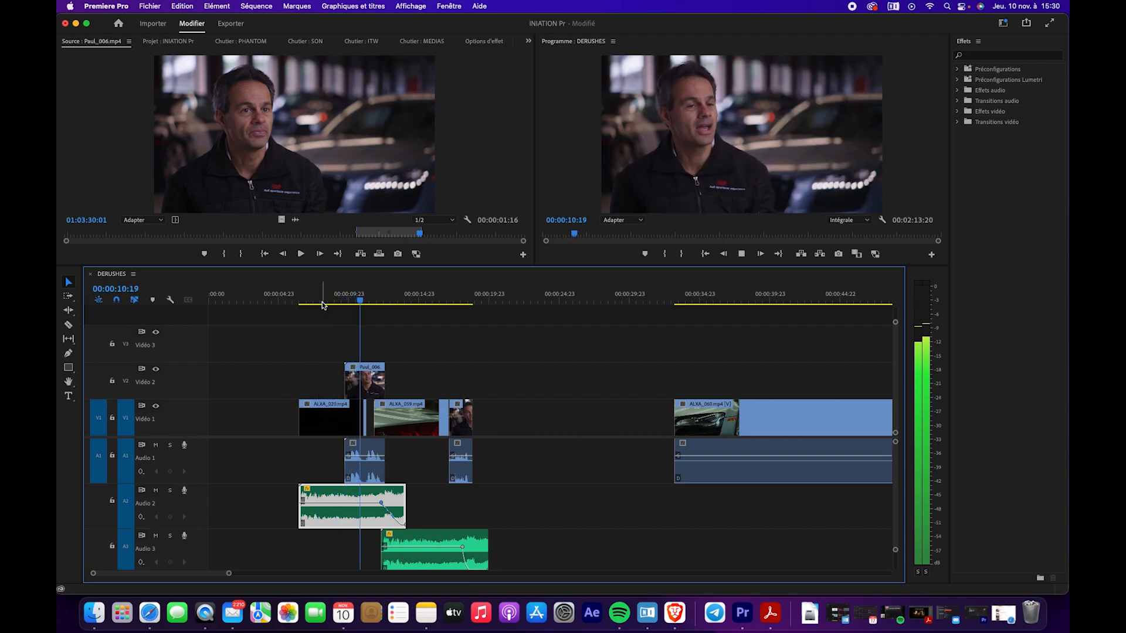
{"action": "key", "text": "space"}
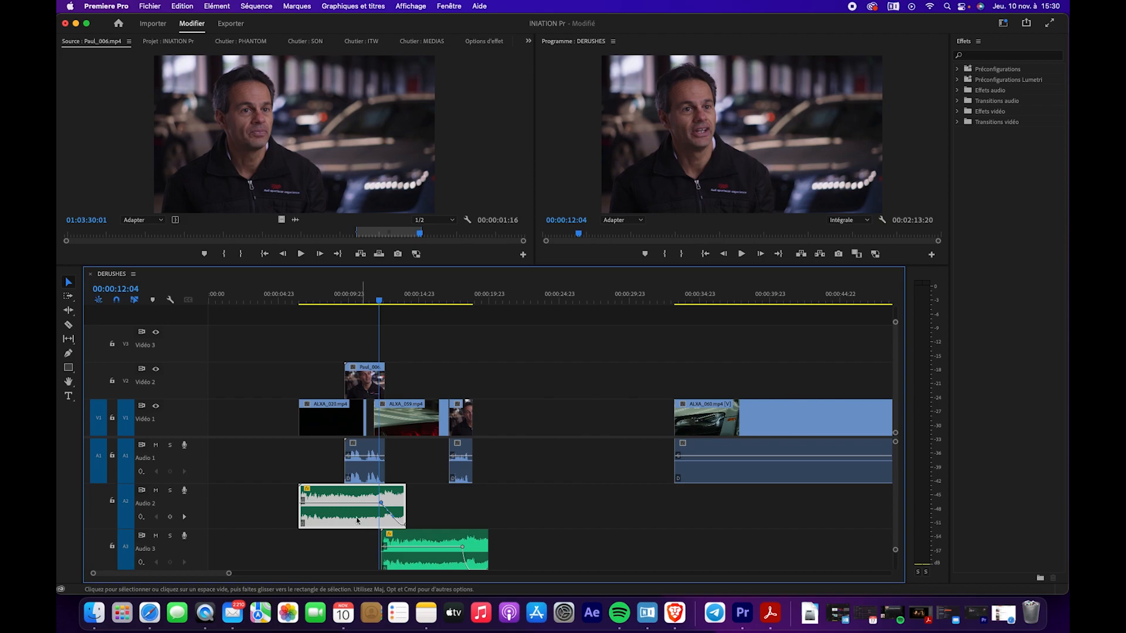
- Reshape the Audio 2 music's fade-out under the first interview excerpt into a smooth curve with the Pen tool and play the sequence
{"action": "left_click", "coordinate": [68, 353]}
{"action": "left_click", "coordinate": [363, 503]}
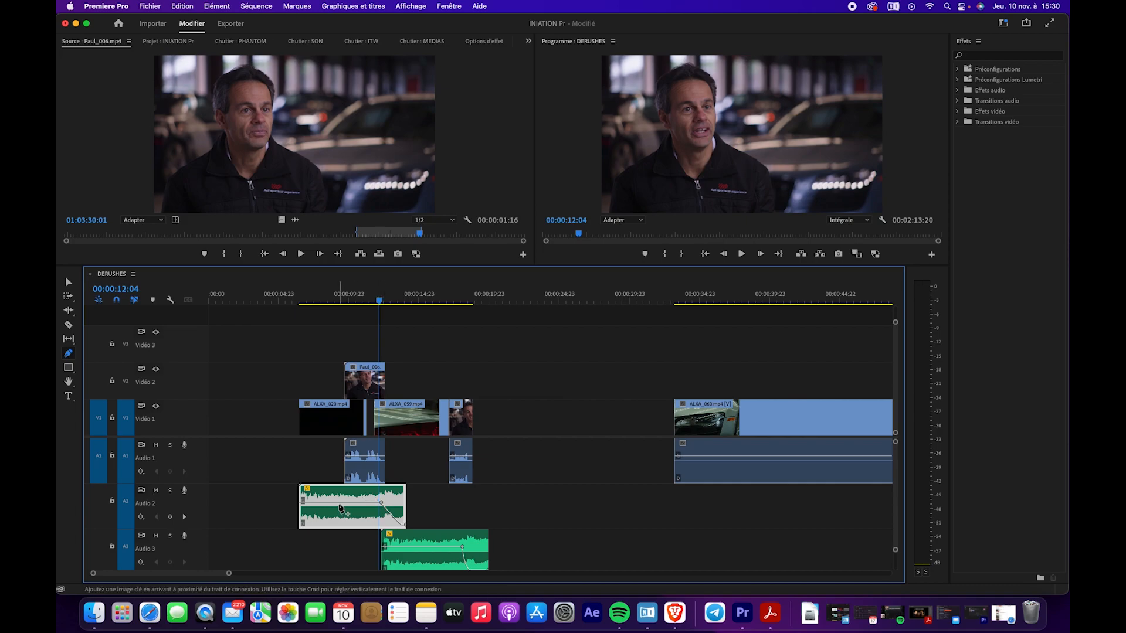
{"action": "left_click", "coordinate": [340, 503]}
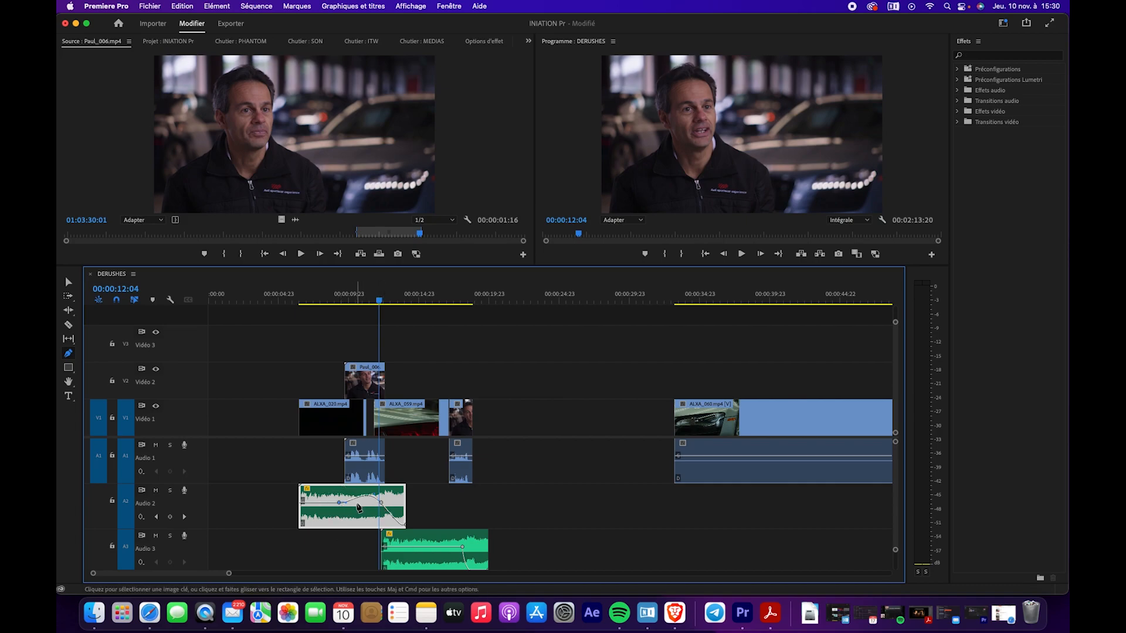
{"action": "key", "text": "super+z"}
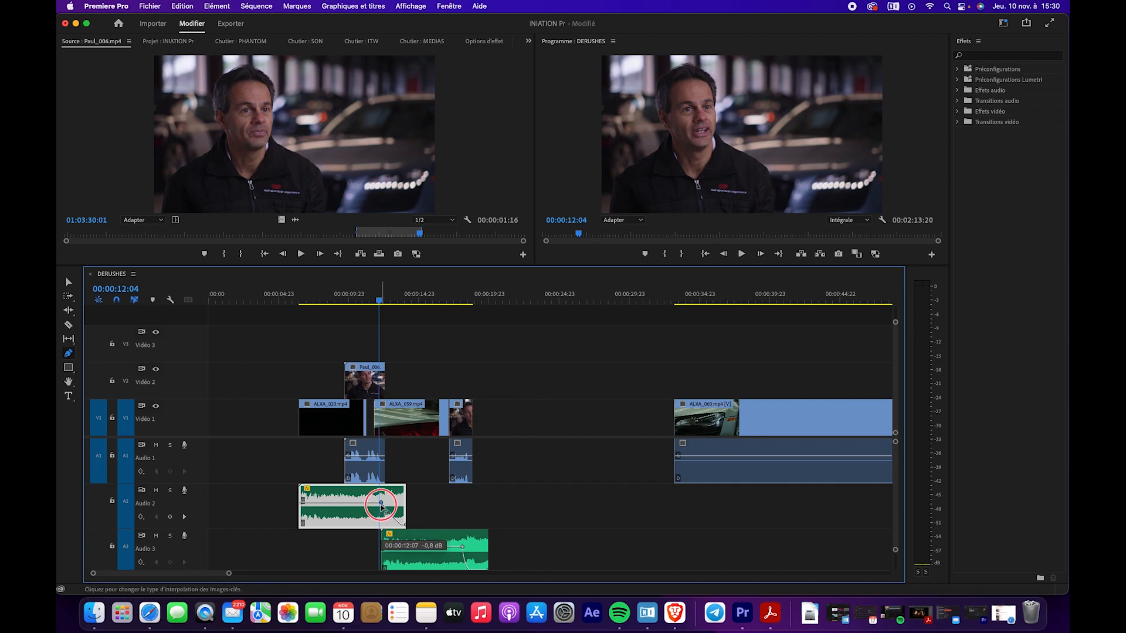
{"action": "mouse_move", "coordinate": [381, 505]}
{"action": "left_mouse_down"}
{"action": "mouse_move", "coordinate": [384, 516]}
{"action": "mouse_move", "coordinate": [373, 513]}
{"action": "left_mouse_up"}
{"action": "right_click", "coordinate": [367, 510]}
{"action": "left_click", "coordinate": [360, 513]}
{"action": "double_click", "coordinate": [379, 509]}
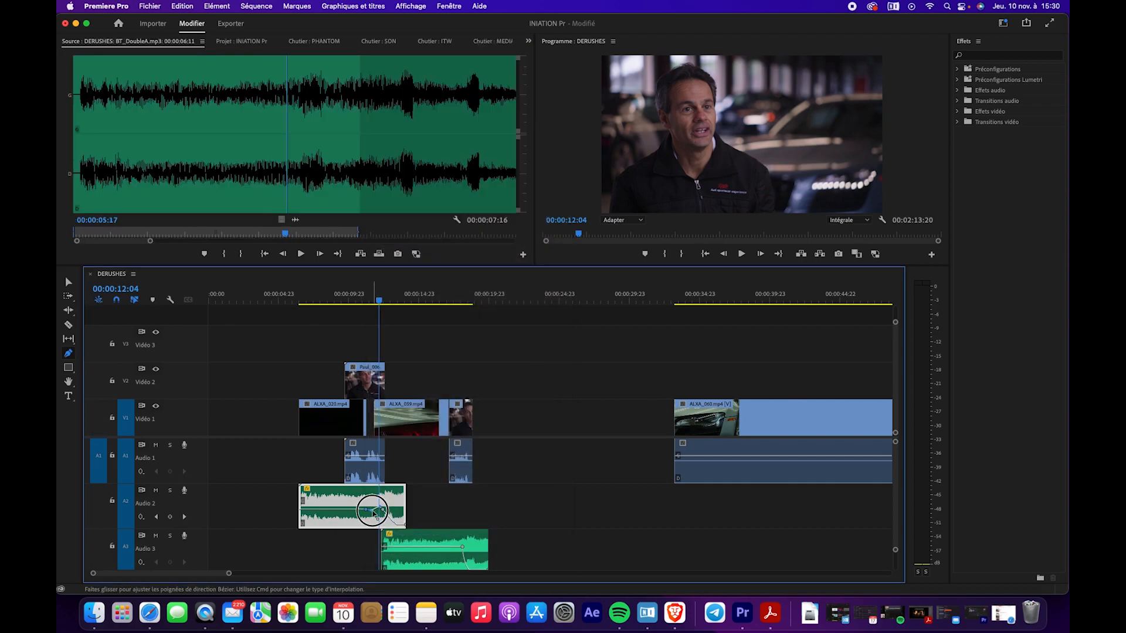
{"action": "key", "text": "space"}
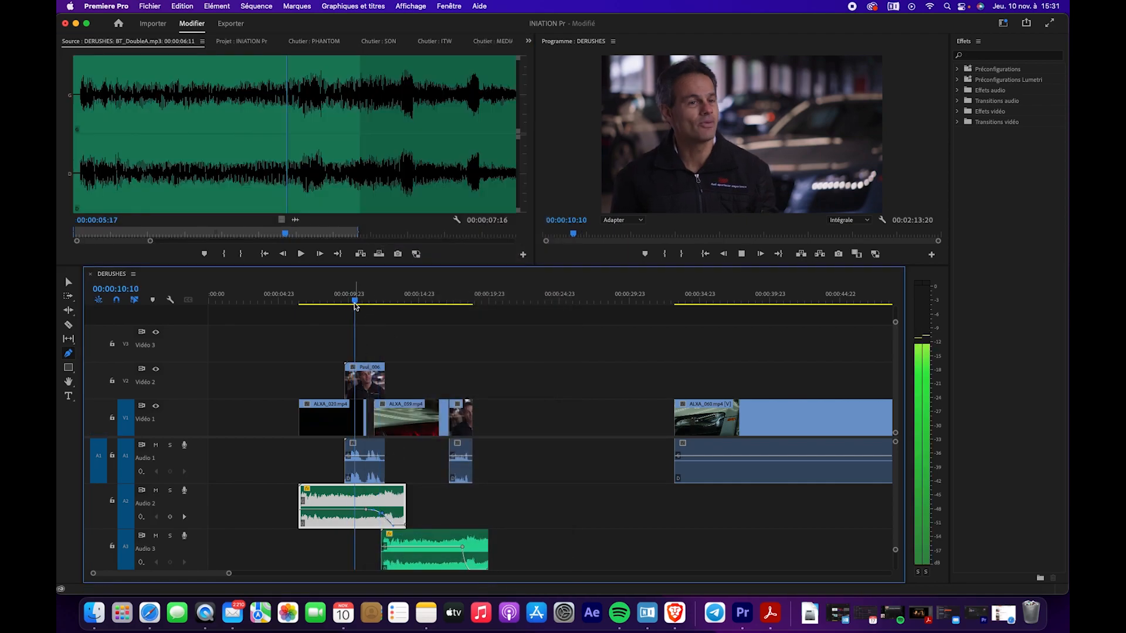
{"action": "key", "text": "space"}
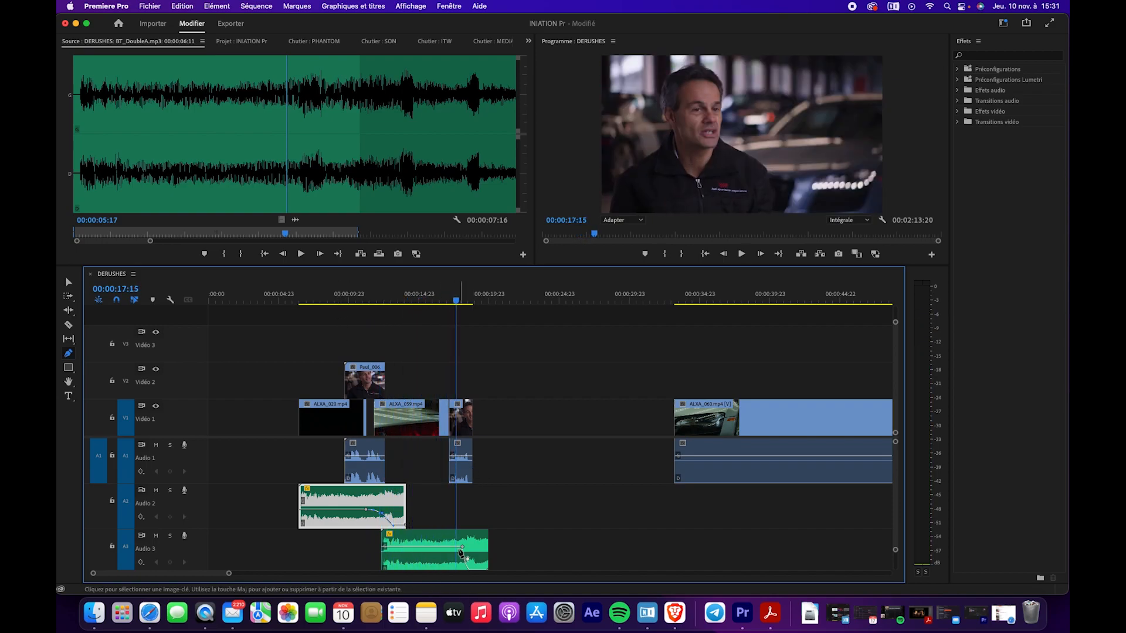
- Start the Audio 3 music's fade-out at the second interview excerpt with a curved slope, and shift that music clip slightly later
{"action": "left_click", "coordinate": [466, 551]}
{"action": "left_click_drag", "start_coordinate": [452, 548], "coordinate": [460, 559]}
{"action": "left_click", "coordinate": [434, 302]}
{"action": "key", "text": "space"}
{"action": "key", "text": "space"}
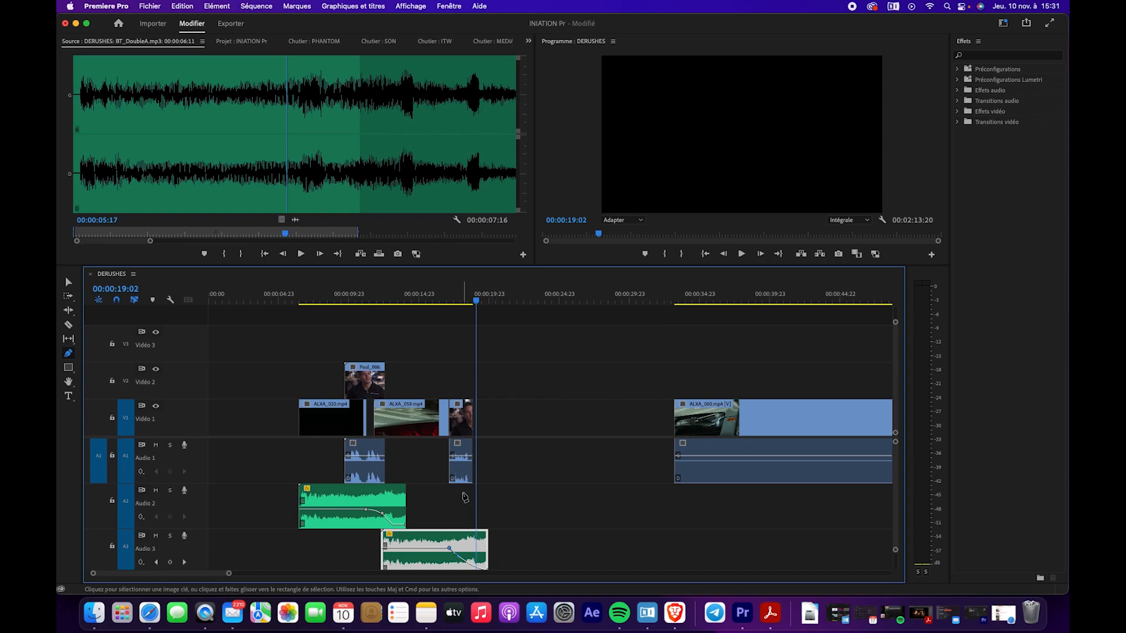
{"action": "key", "text": "v"}
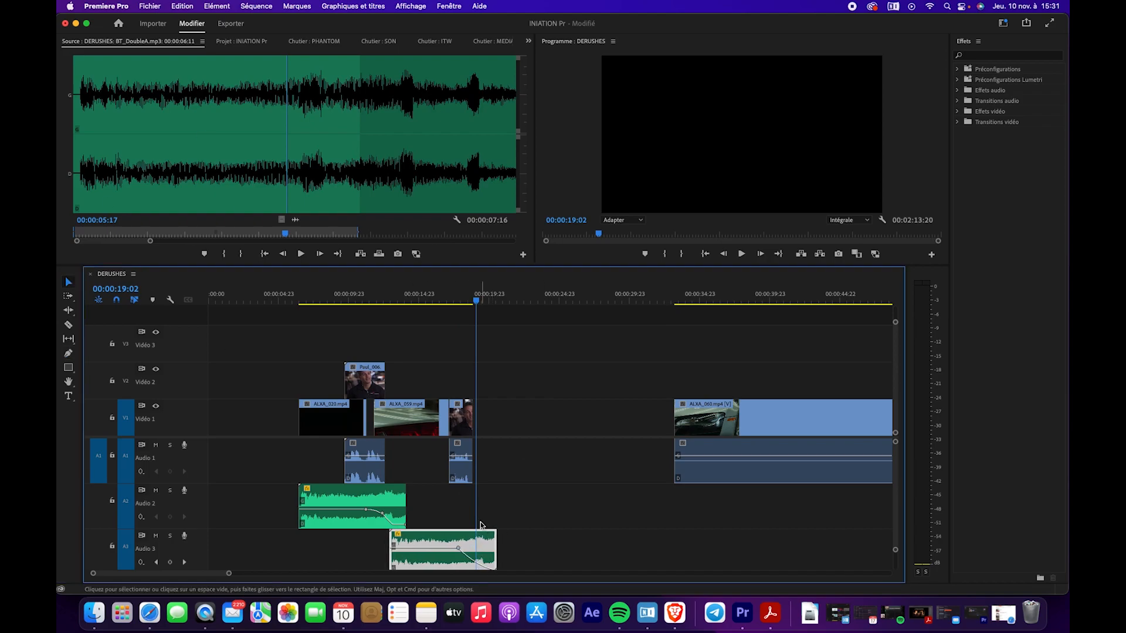
- Move the Audio 3 music's fade-start keyframe earlier to the start of the second interview excerpt, smooth its curve, and play
{"action": "mouse_move", "coordinate": [461, 302]}
{"action": "left_mouse_down"}
{"action": "mouse_move", "coordinate": [443, 302]}
{"action": "mouse_move", "coordinate": [473, 302]}
{"action": "left_mouse_up"}
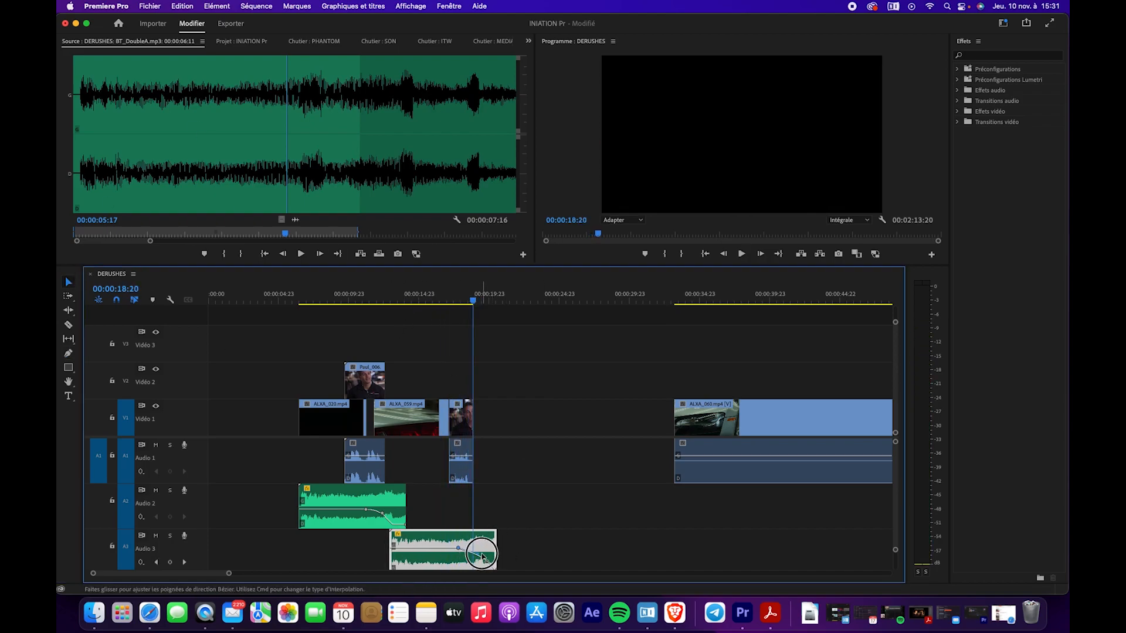
{"action": "key", "text": "space"}
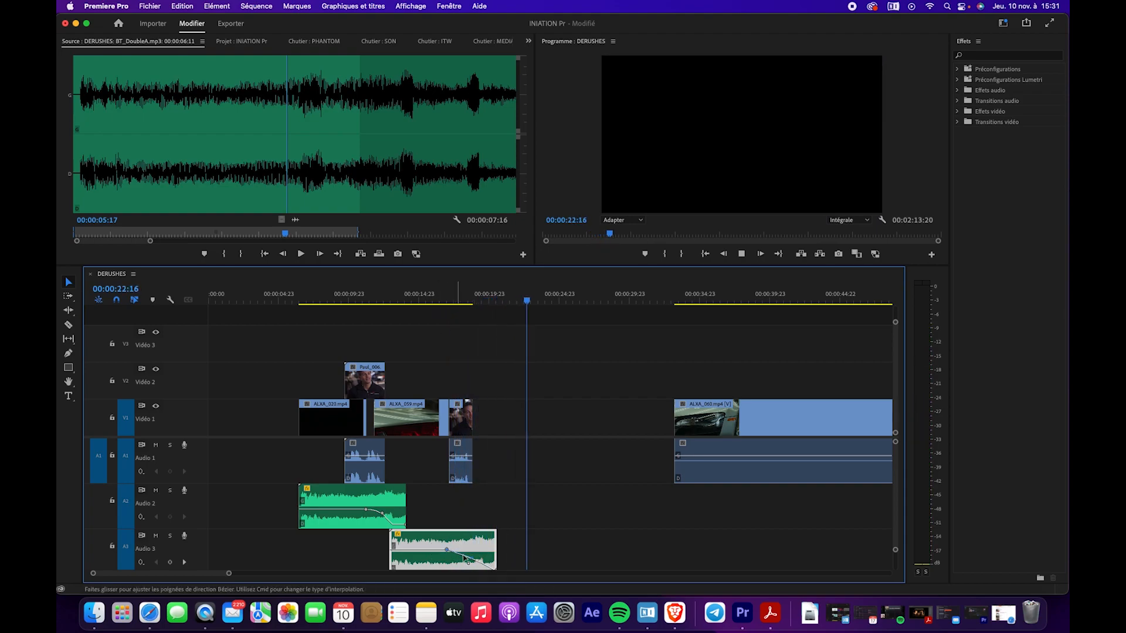
{"action": "left_click_drag", "start_coordinate": [463, 556], "coordinate": [474, 552]}
{"action": "left_click", "coordinate": [385, 302]}
{"action": "key", "text": "space"}
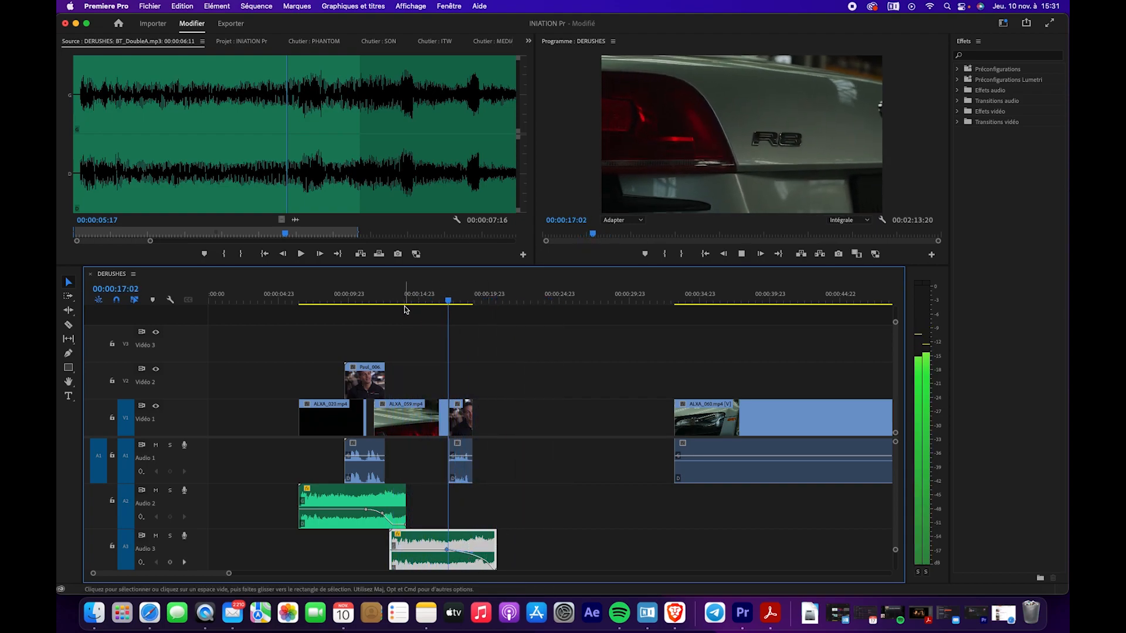
- Shift the Audio 3 music clip slightly earlier and play the sequence up to the end of the second interview excerpt
{"action": "left_click", "coordinate": [392, 301]}
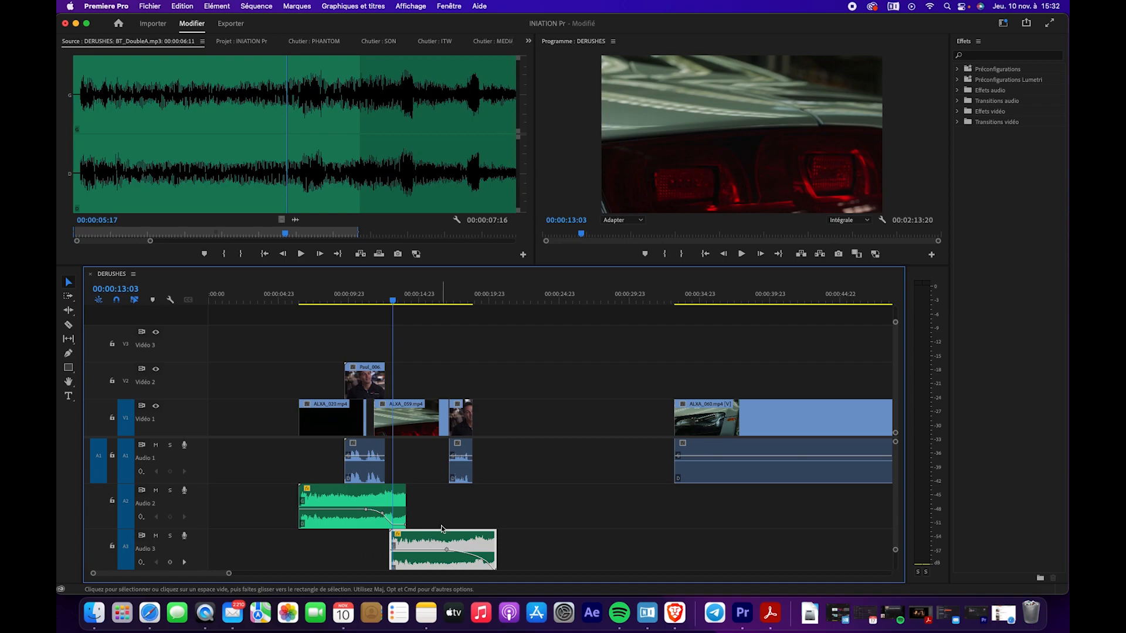
{"action": "key", "text": "space"}
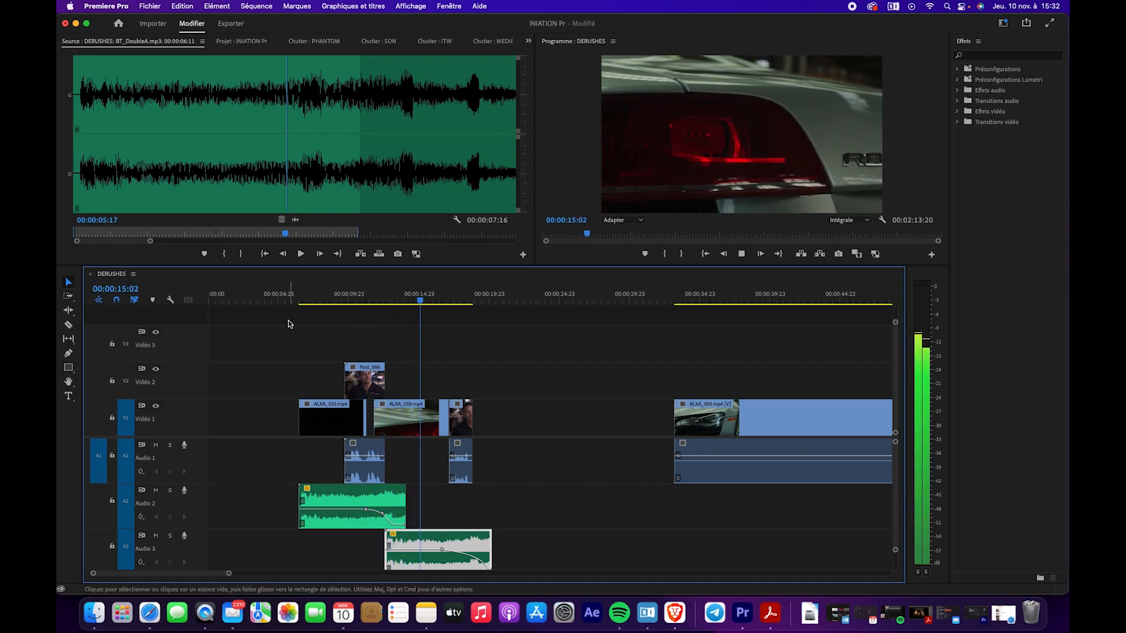
{"action": "key", "text": "space"}
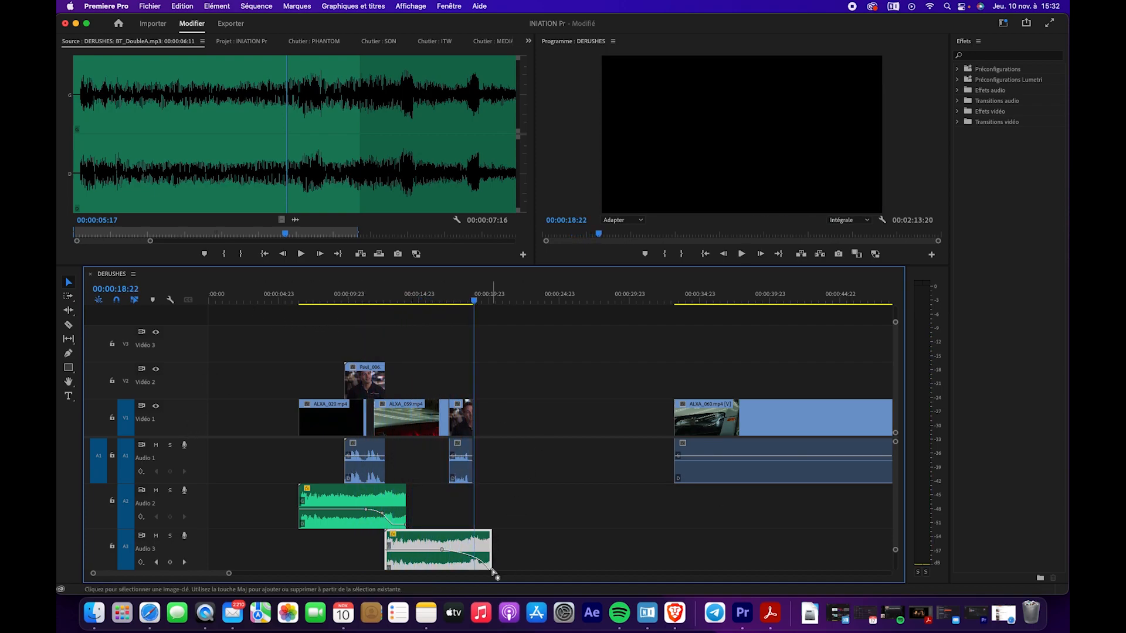
- Extend the Audio 3 music's end past the second interview excerpt and place its fade-end keyframe slightly earlier and at a higher level
{"action": "left_click_drag", "start_coordinate": [223, 574], "coordinate": [198, 578]}
{"action": "mouse_move", "coordinate": [491, 550]}
{"action": "left_mouse_down"}
{"action": "mouse_move", "coordinate": [521, 550]}
{"action": "mouse_move", "coordinate": [500, 566]}
{"action": "left_mouse_up"}
{"action": "key", "text": "super+z"}
{"action": "scroll", "coordinate": [561, 546], "scroll_direction": "down", "scroll_amount": 3}
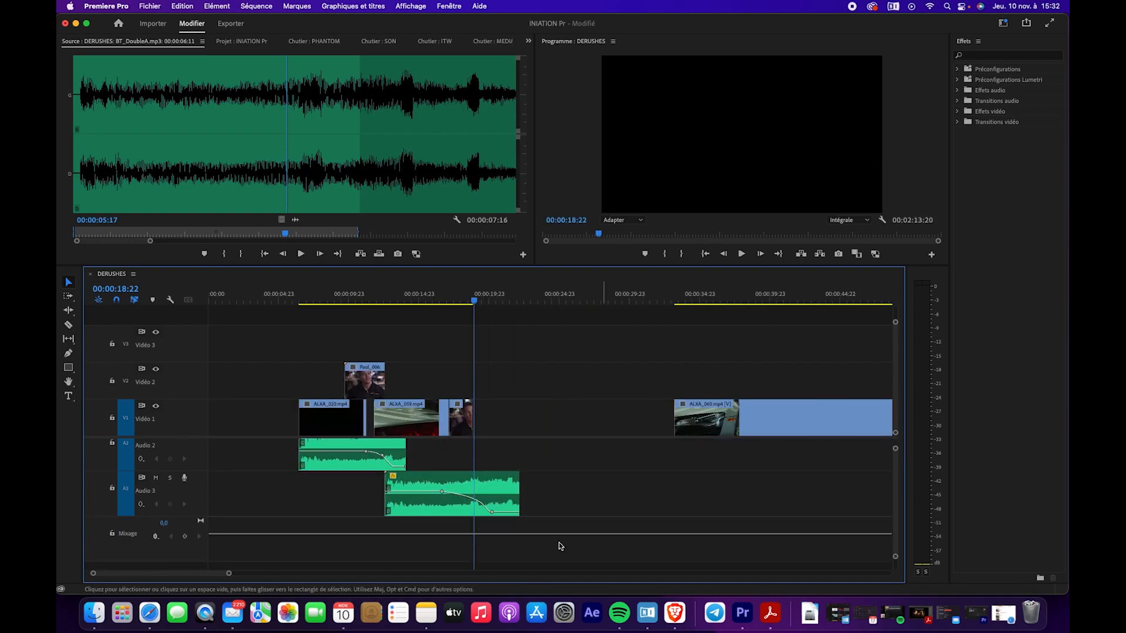
{"action": "mouse_move", "coordinate": [492, 513]}
{"action": "left_mouse_down"}
{"action": "mouse_move", "coordinate": [495, 503]}
{"action": "mouse_move", "coordinate": [482, 508]}
{"action": "left_mouse_up"}
{"action": "left_click", "coordinate": [441, 301]}
{"action": "key", "text": "space"}
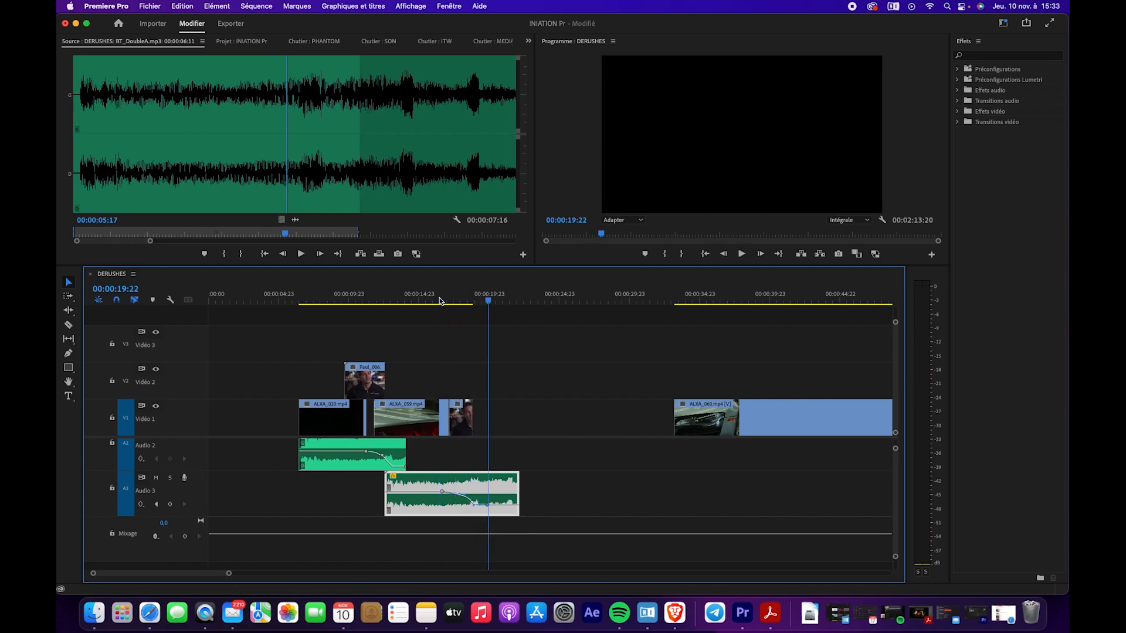
{"action": "left_click", "coordinate": [205, 612]}
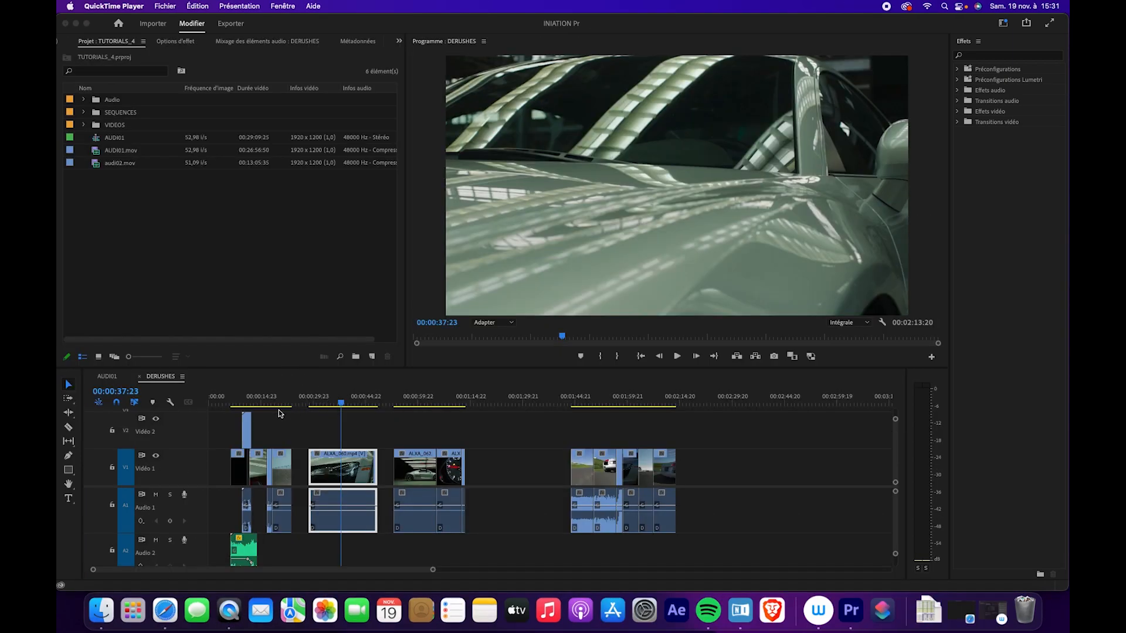
- Scrub and play through the ALXA_060.mp4 clip to review its camera movement at the original speed
{"action": "left_click", "coordinate": [269, 409]}
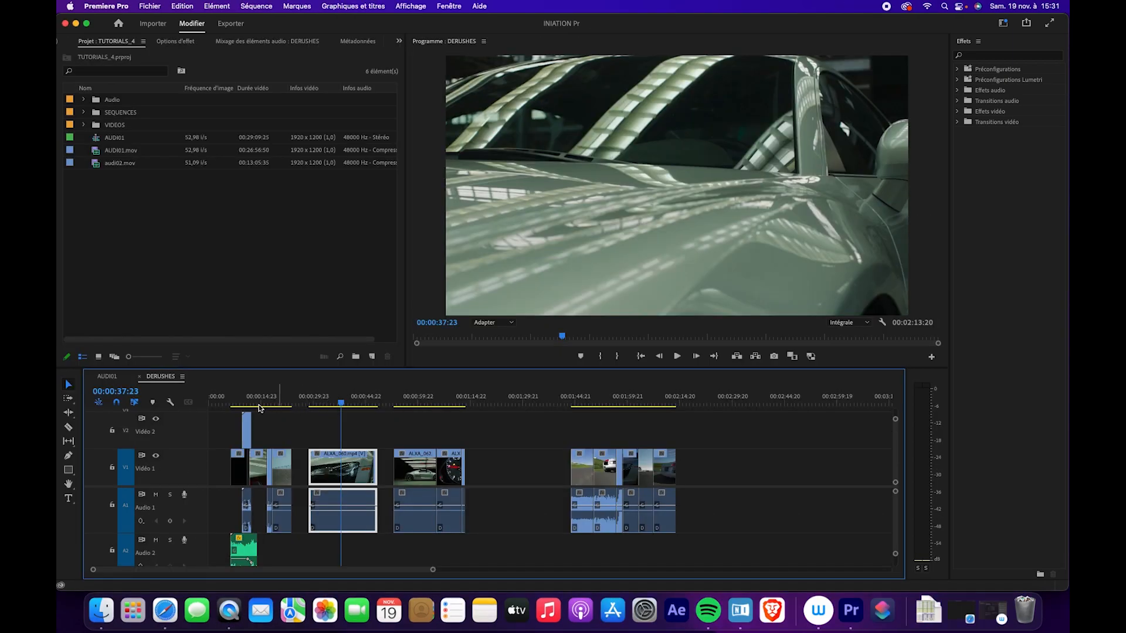
{"action": "left_click_drag", "start_coordinate": [260, 409], "coordinate": [333, 405]}
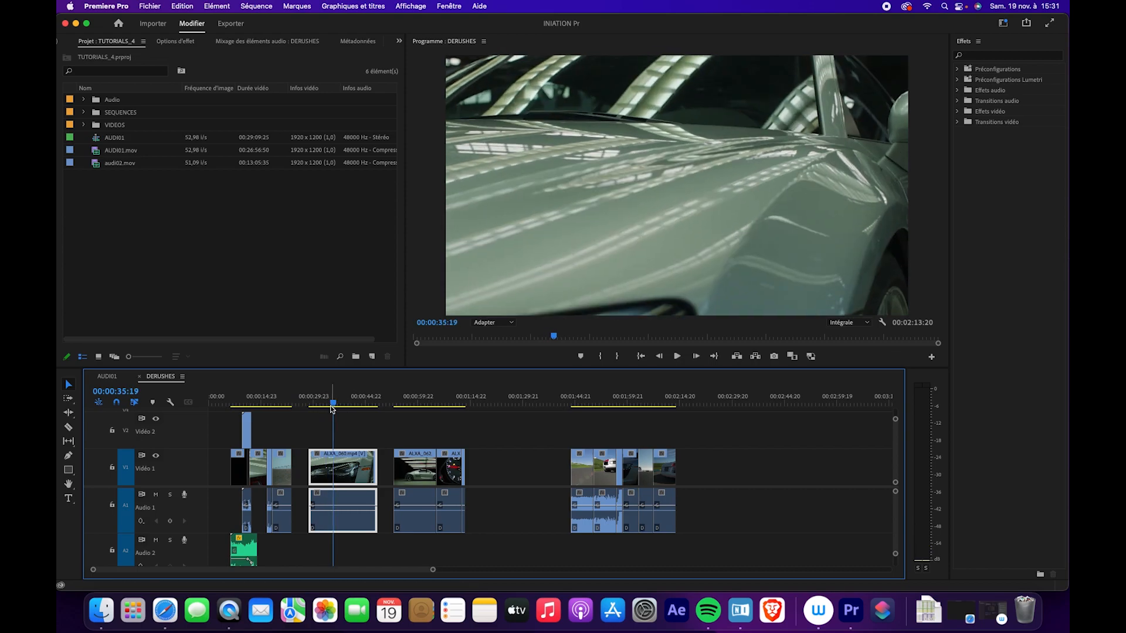
{"action": "mouse_move", "coordinate": [339, 406]}
{"action": "left_mouse_down"}
{"action": "mouse_move", "coordinate": [355, 408]}
{"action": "mouse_move", "coordinate": [320, 406]}
{"action": "left_mouse_up"}
{"action": "key", "text": "space"}
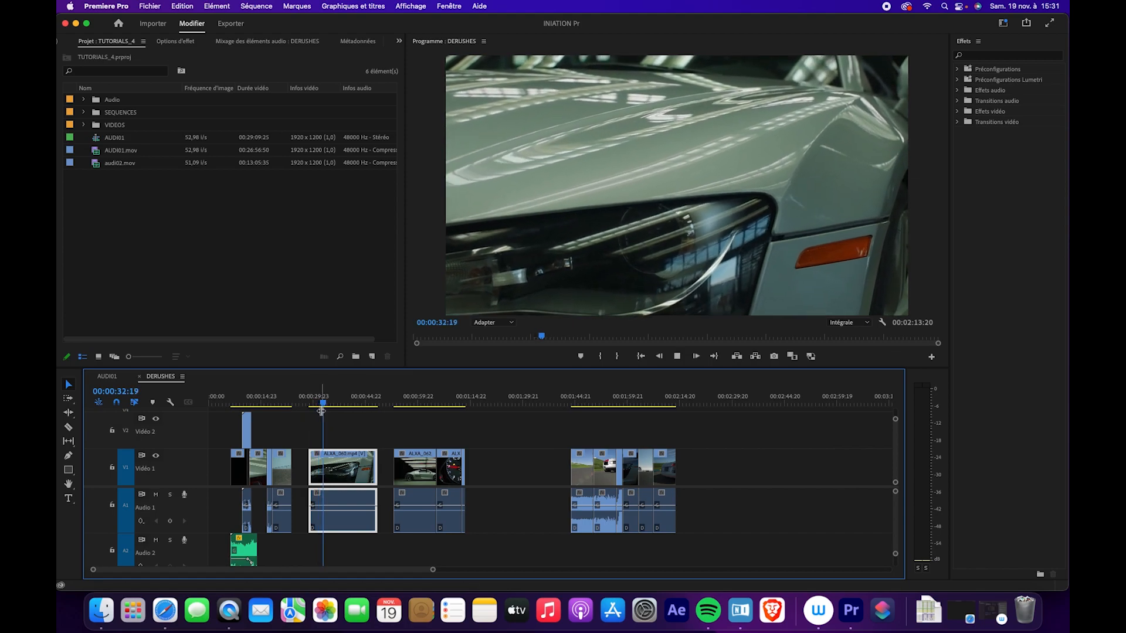
{"action": "mouse_move", "coordinate": [328, 408]}
{"action": "left_mouse_down"}
{"action": "mouse_move", "coordinate": [364, 408]}
{"action": "mouse_move", "coordinate": [331, 407]}
{"action": "left_mouse_up"}
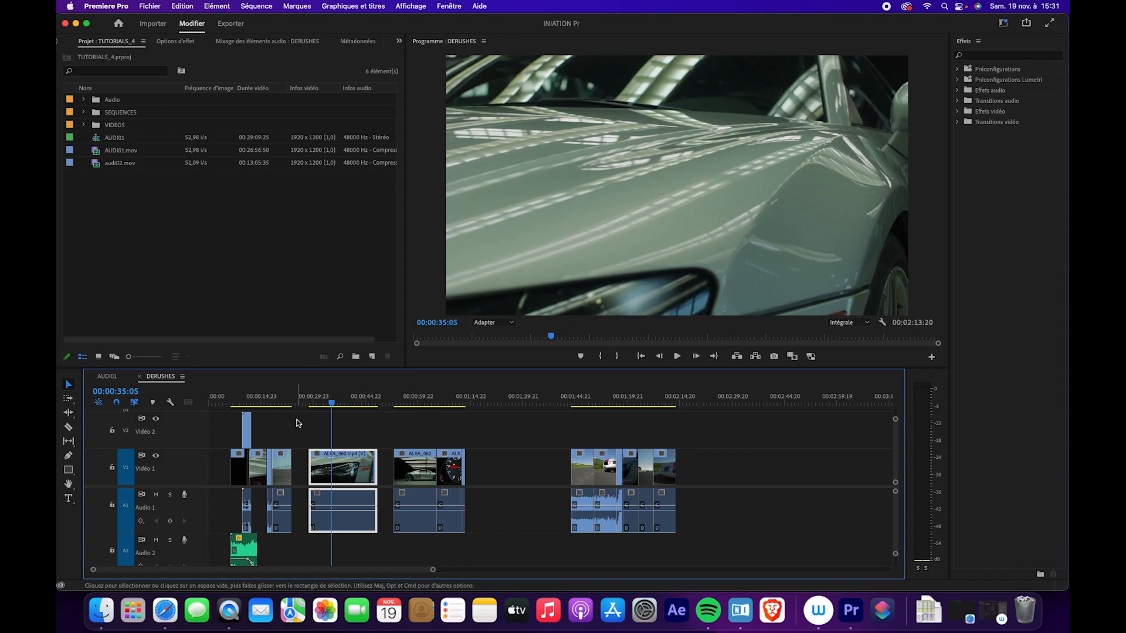
- Try playing the ALXA_060.mp4 clip at 200% speed, and undo the speed change
{"action": "right_click", "coordinate": [350, 469]}
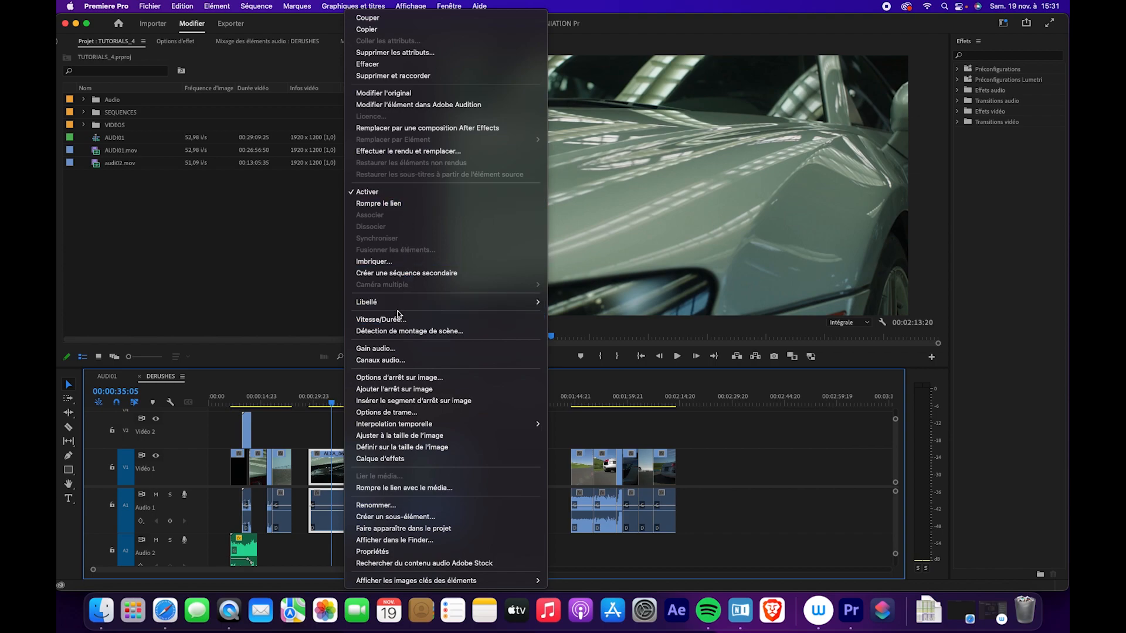
{"action": "left_click", "coordinate": [393, 320]}
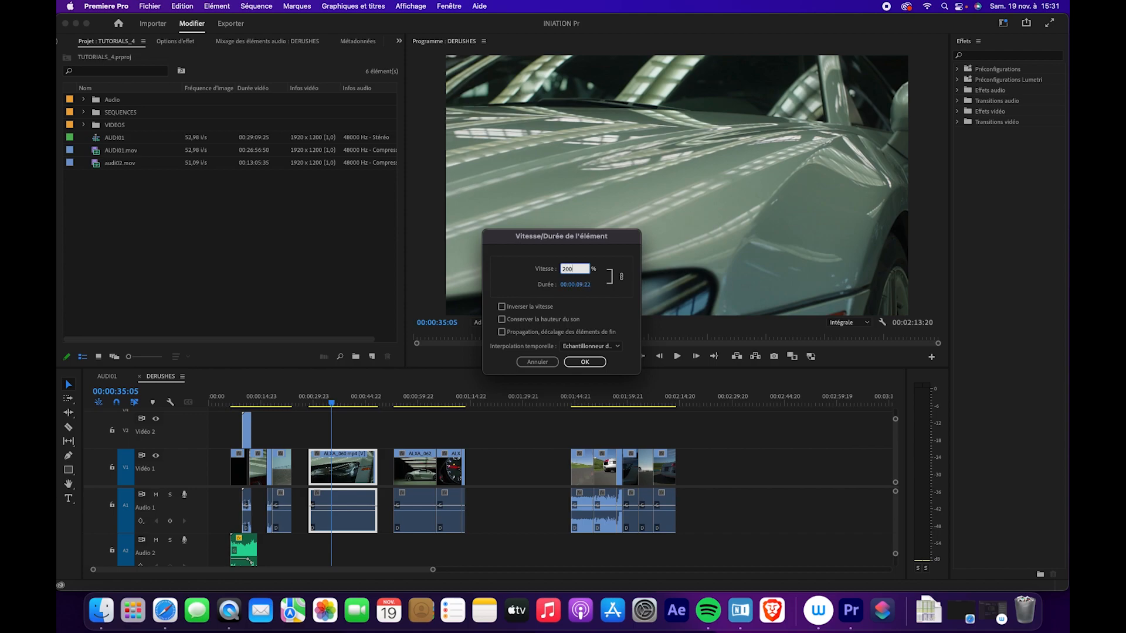
{"action": "left_click", "coordinate": [585, 362]}
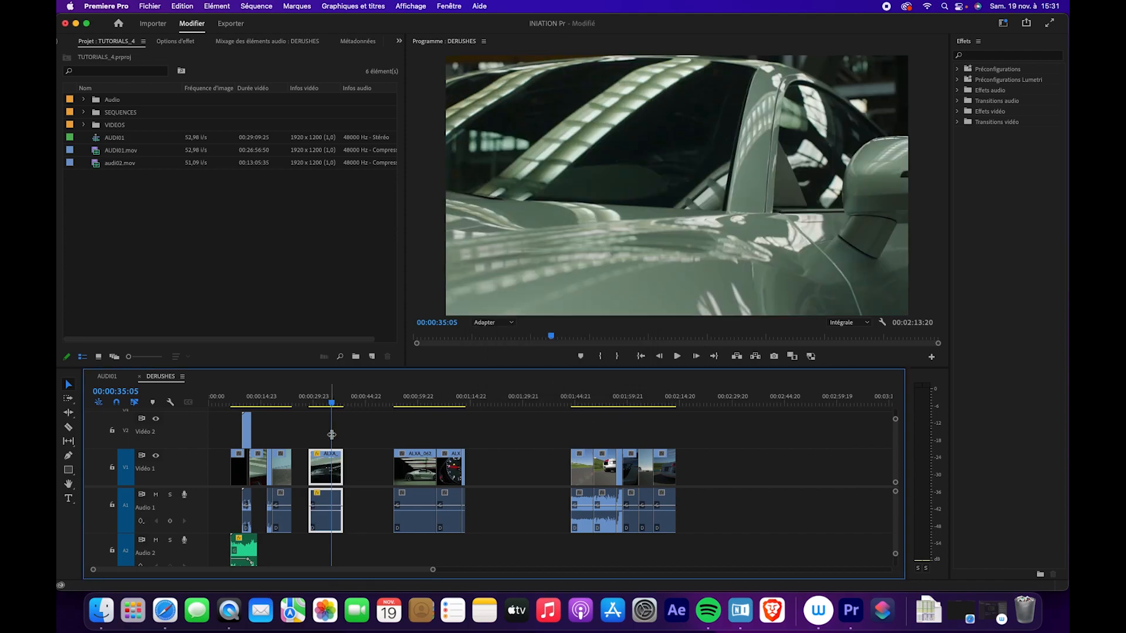
{"action": "left_click_drag", "start_coordinate": [332, 404], "coordinate": [311, 403]}
{"action": "key", "text": "space"}
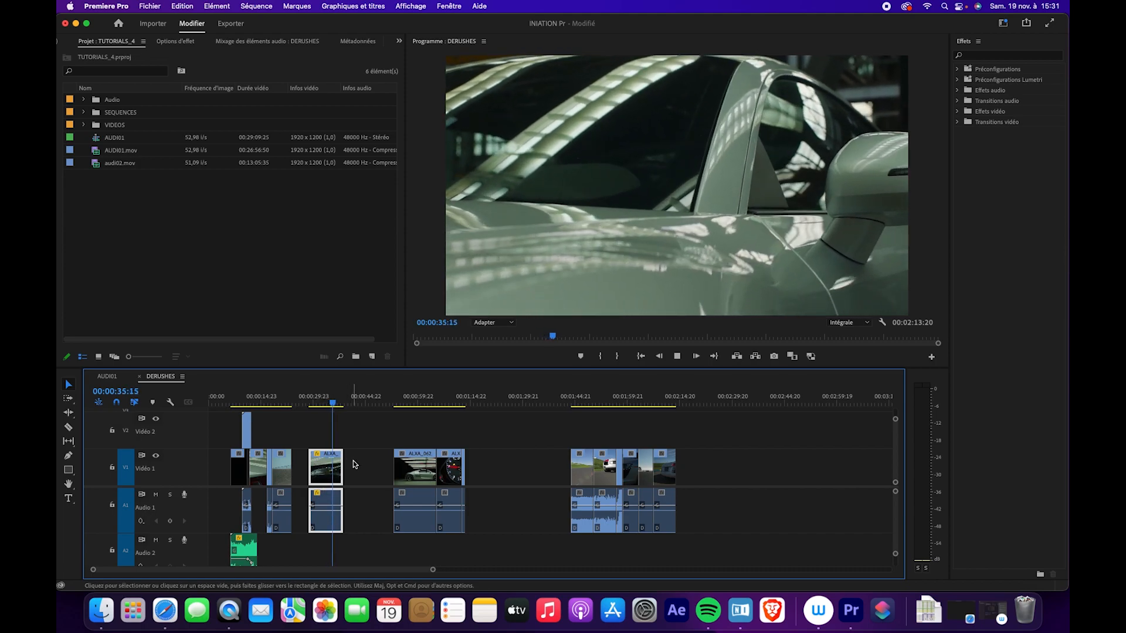
{"action": "key", "text": "space"}
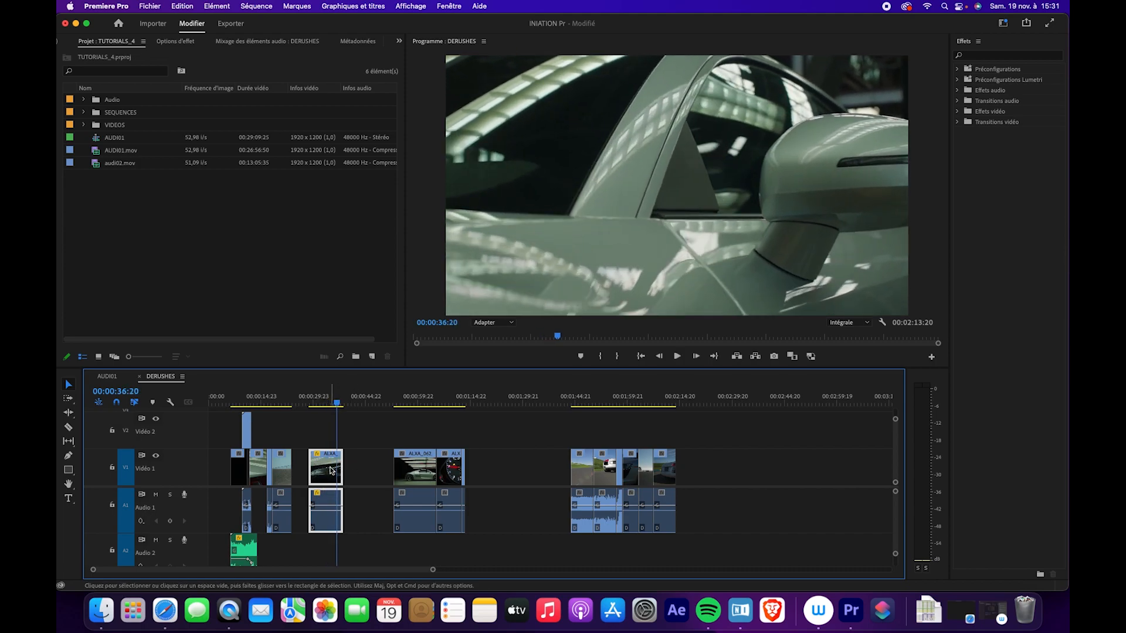
{"action": "key", "text": "super+z"}
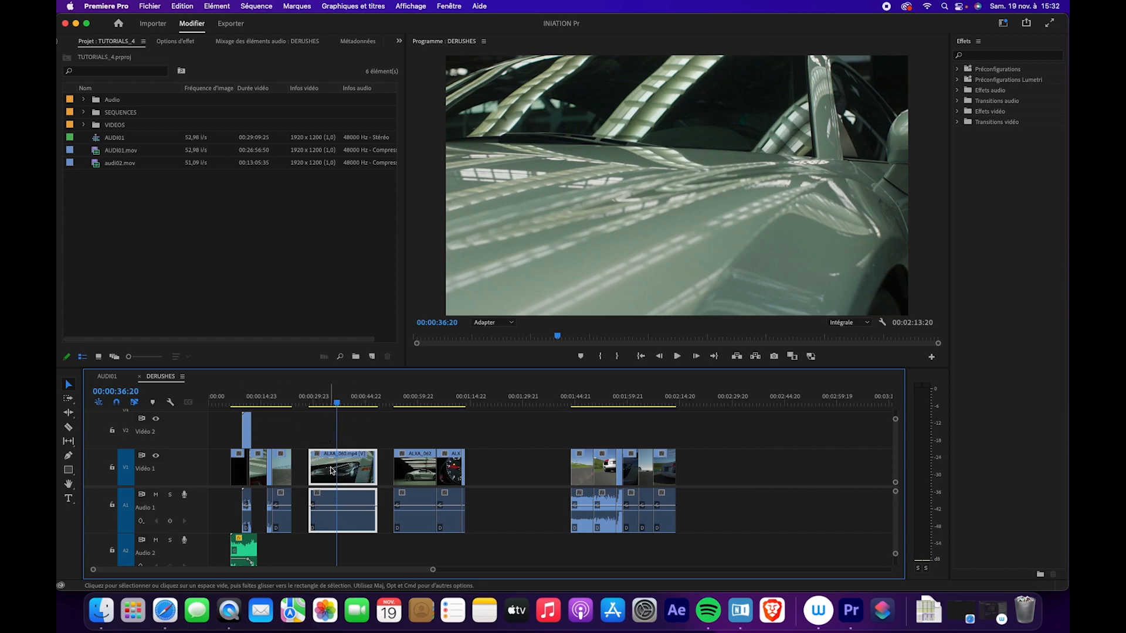
- Show the effect options of the ALXA_060.mp4 clip and expand its Trajectoire and Modification de vitesse settings
{"action": "right_click", "coordinate": [354, 464]}
{"action": "left_click", "coordinate": [346, 473]}
{"action": "left_click", "coordinate": [175, 42]}
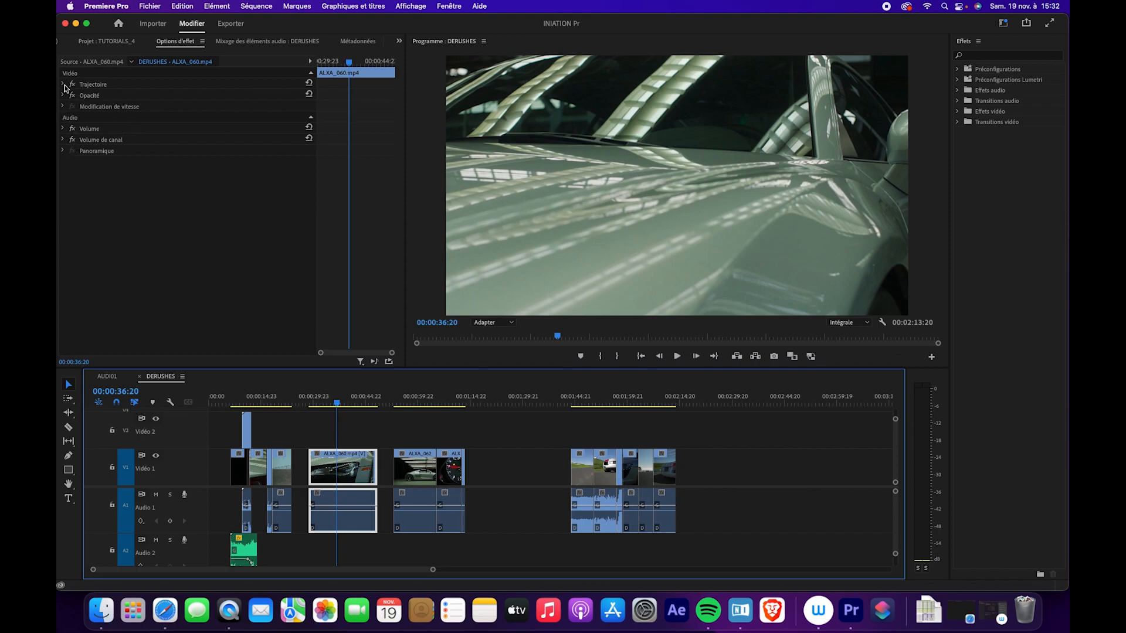
{"action": "left_click", "coordinate": [62, 87]}
{"action": "left_click", "coordinate": [62, 85]}
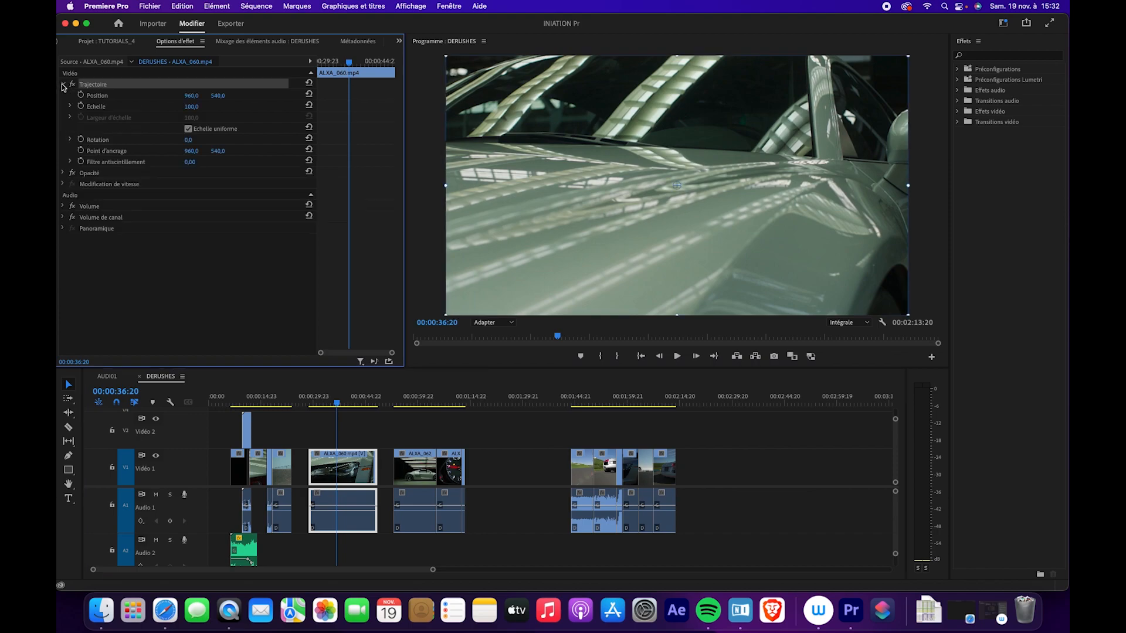
{"action": "left_click", "coordinate": [64, 185]}
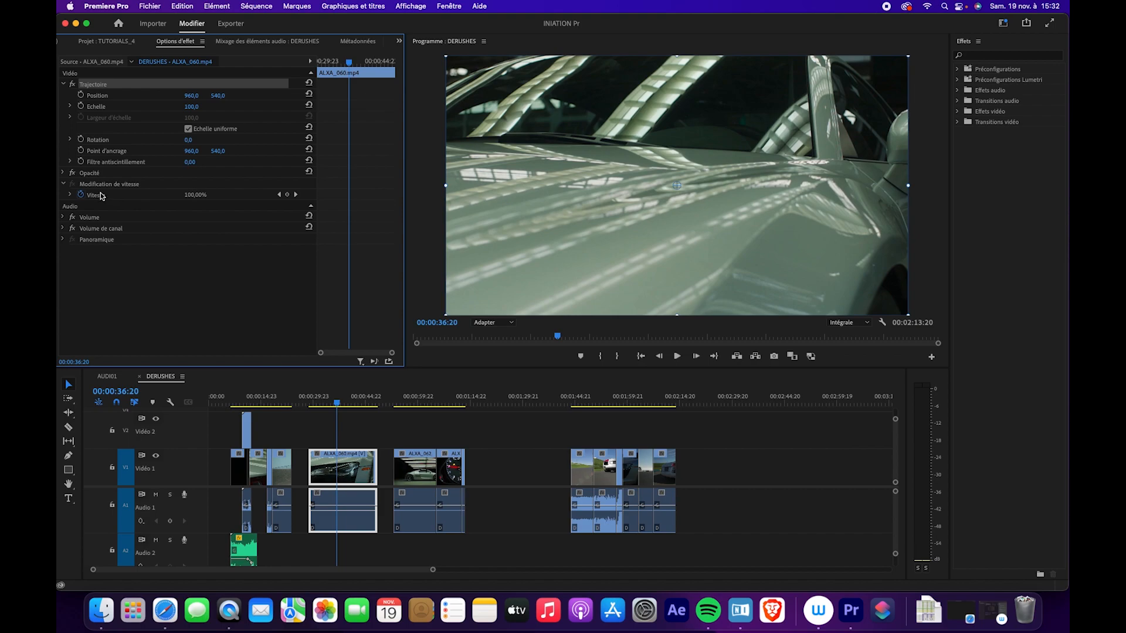
- Add Vitesse keyframes to the ALXA_060.mp4 clip at 00:00:28:19, 00:00:43:19 and 00:00:48:02
{"action": "left_click_drag", "start_coordinate": [337, 404], "coordinate": [309, 404]}
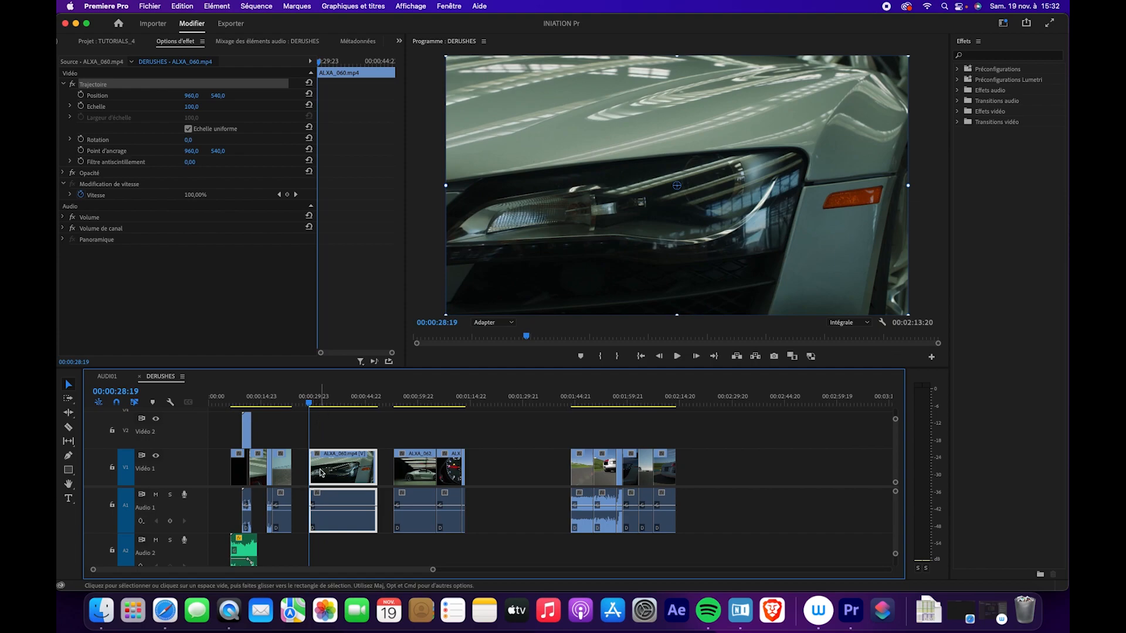
{"action": "left_click", "coordinate": [97, 197]}
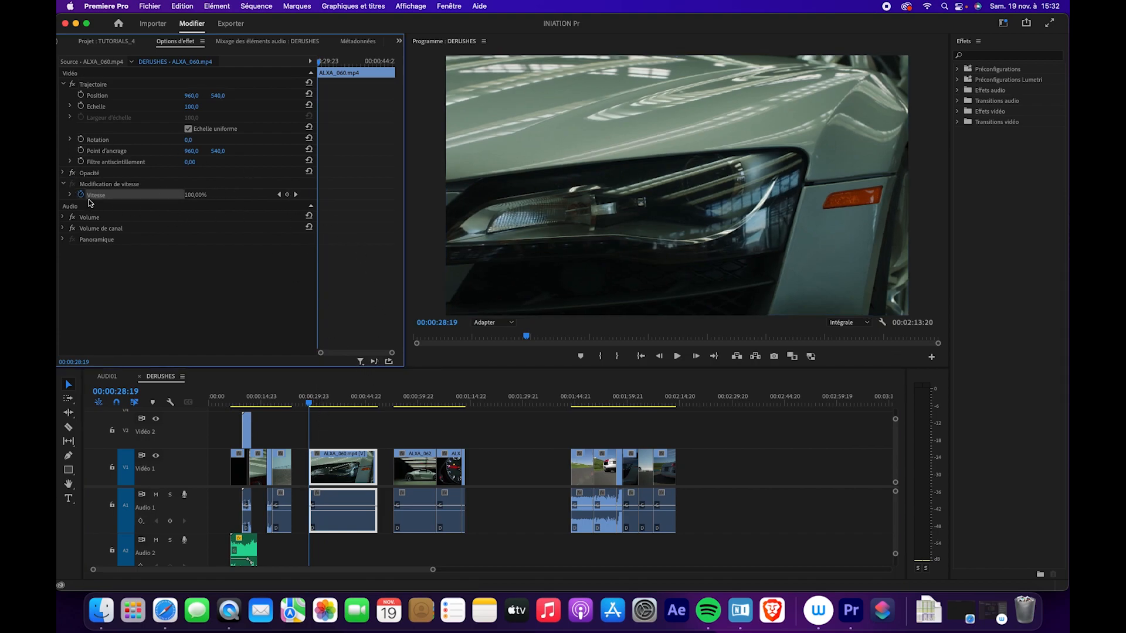
{"action": "left_click", "coordinate": [288, 195]}
{"action": "left_click_drag", "start_coordinate": [322, 66], "coordinate": [377, 73]}
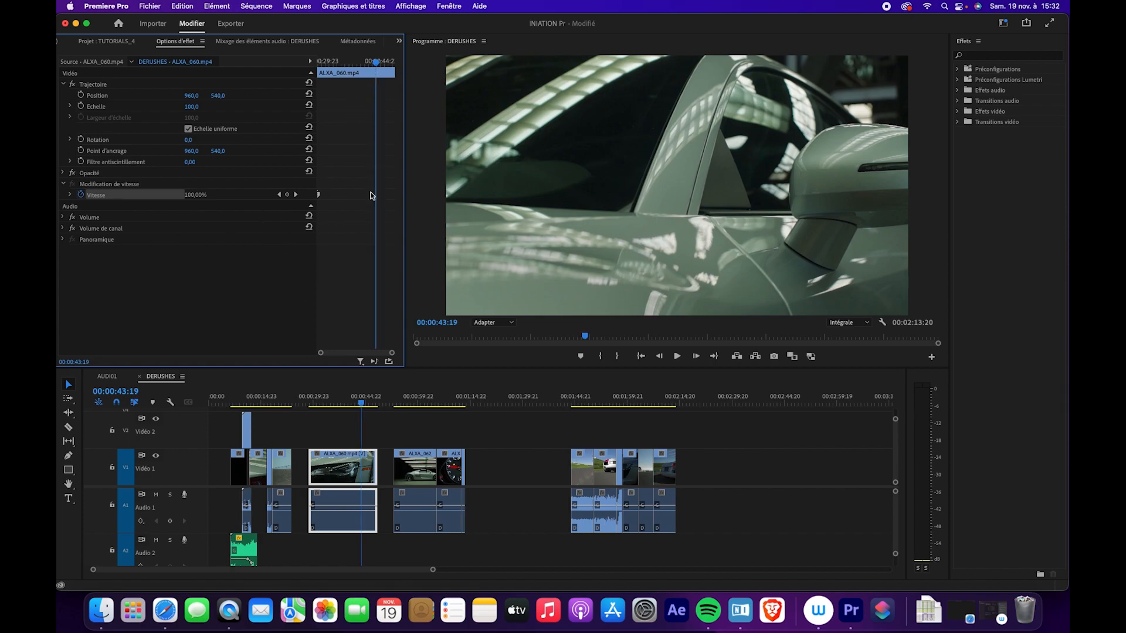
{"action": "left_click", "coordinate": [288, 194]}
{"action": "left_click_drag", "start_coordinate": [378, 65], "coordinate": [395, 66]}
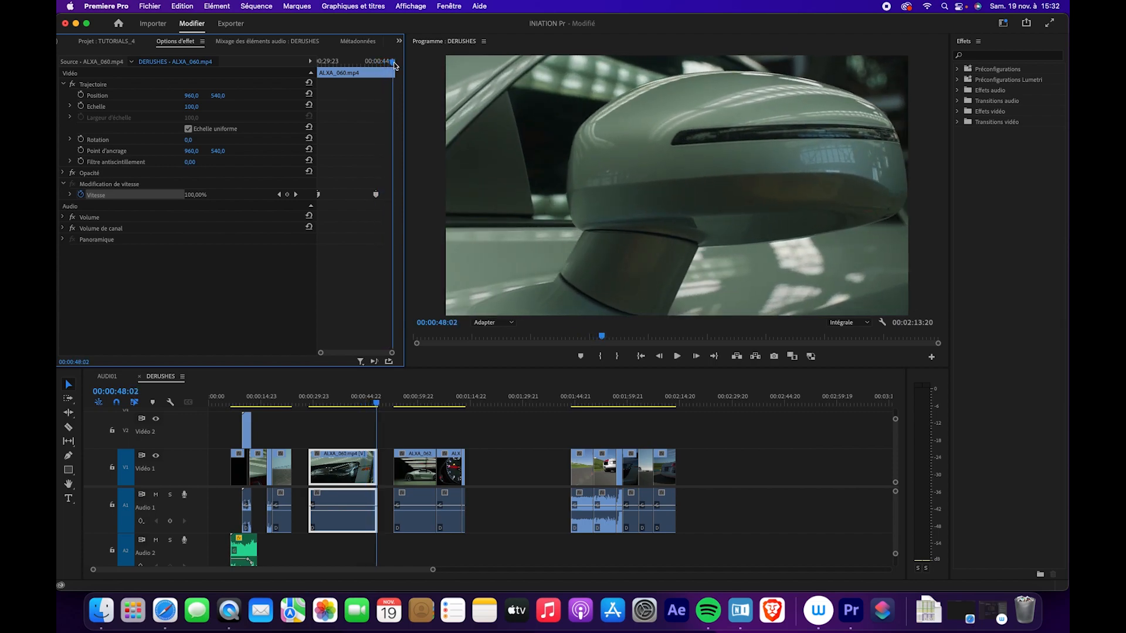
{"action": "left_click", "coordinate": [286, 194]}
- Raise the speed between the first two Vitesse keyframes of ALXA_060.mp4 to about 302% on an enlarged speed graph
{"action": "left_click", "coordinate": [71, 194]}
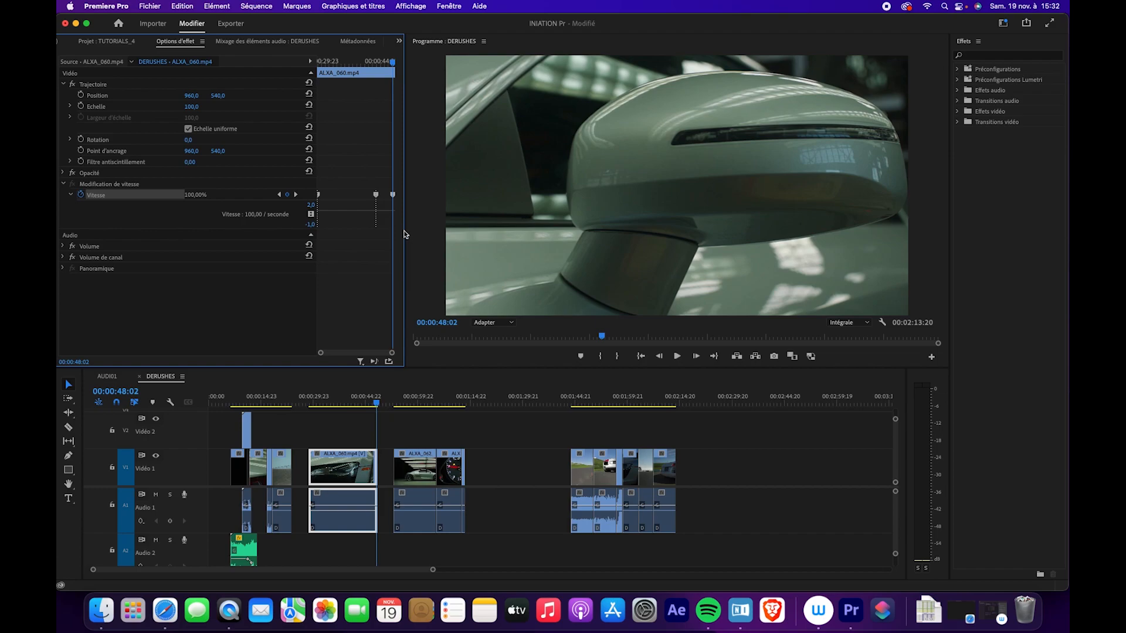
{"action": "left_click_drag", "start_coordinate": [405, 231], "coordinate": [543, 231]}
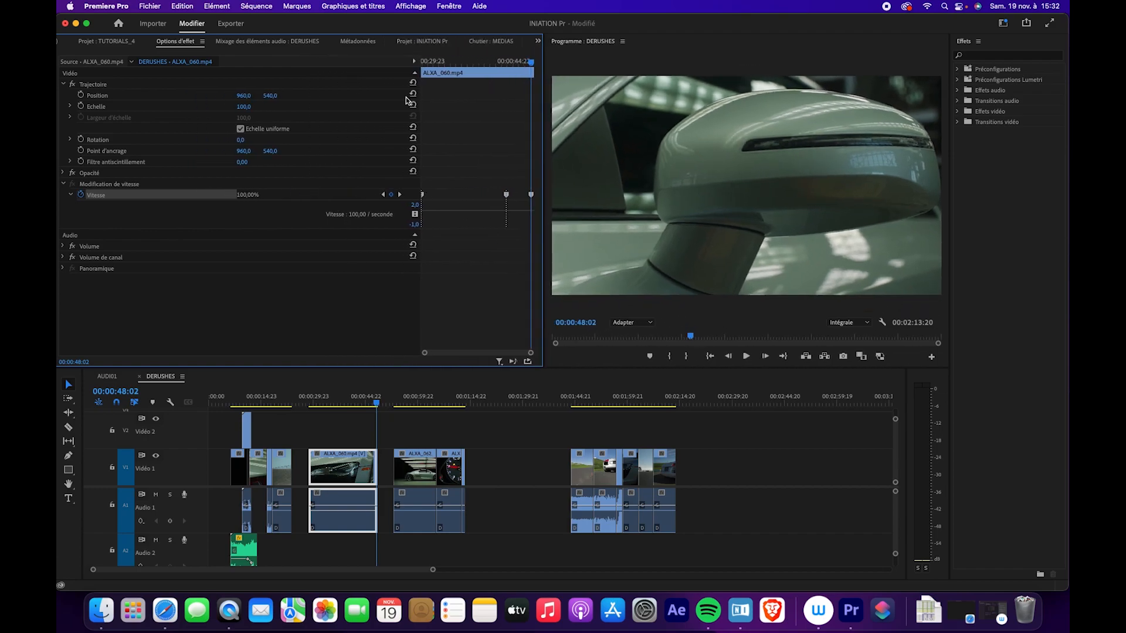
{"action": "left_click_drag", "start_coordinate": [421, 70], "coordinate": [283, 73]}
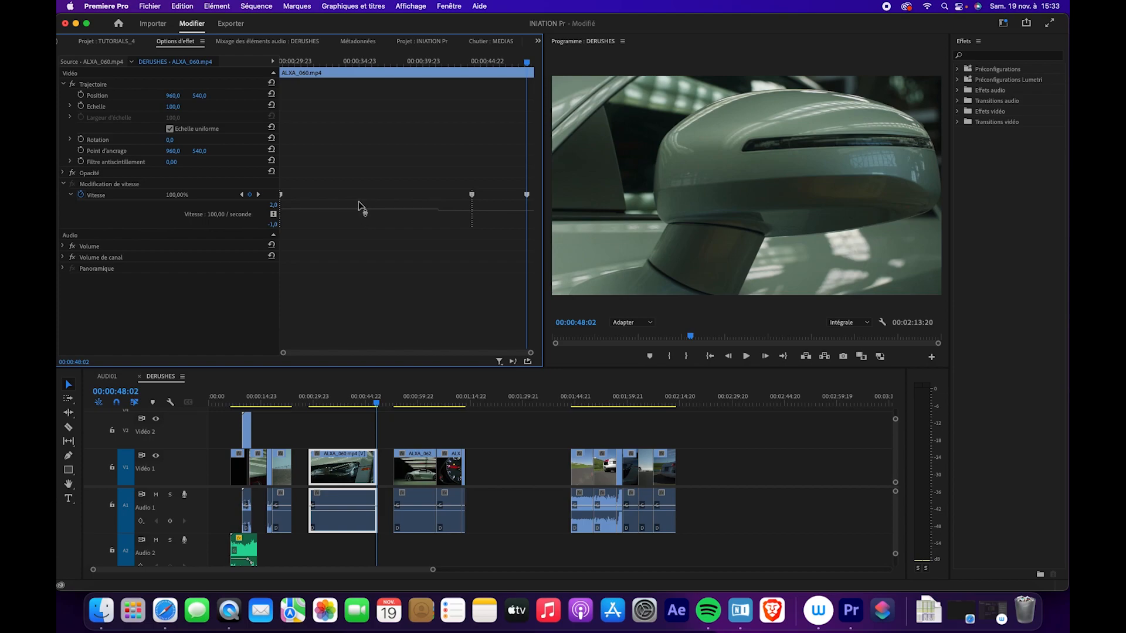
{"action": "left_click_drag", "start_coordinate": [359, 198], "coordinate": [358, 201]}
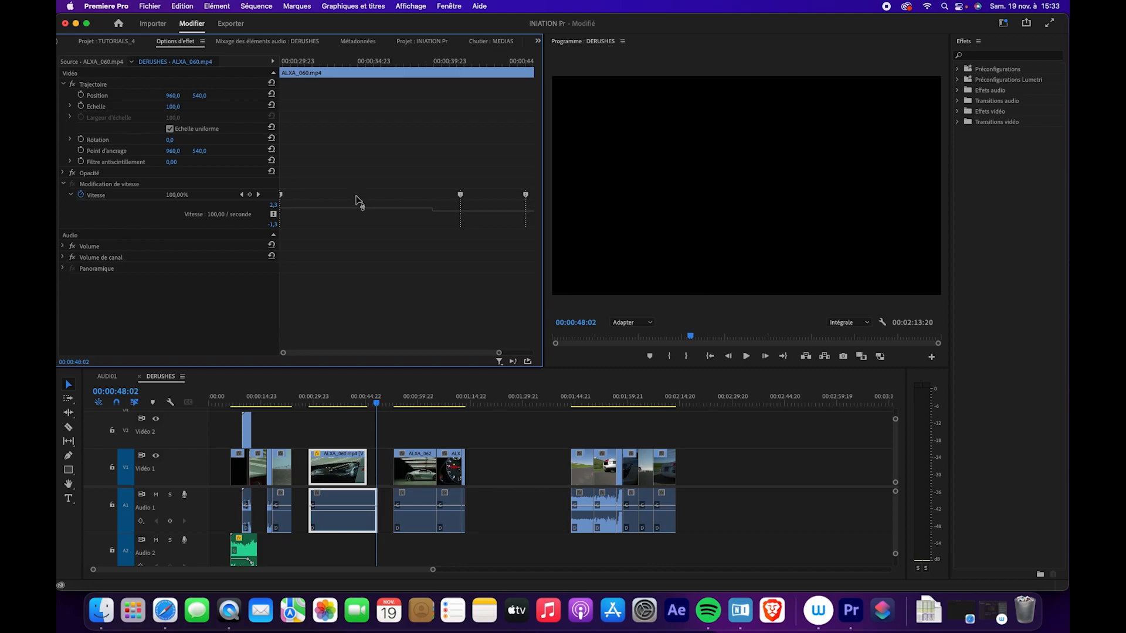
{"action": "left_click_drag", "start_coordinate": [356, 200], "coordinate": [354, 201]}
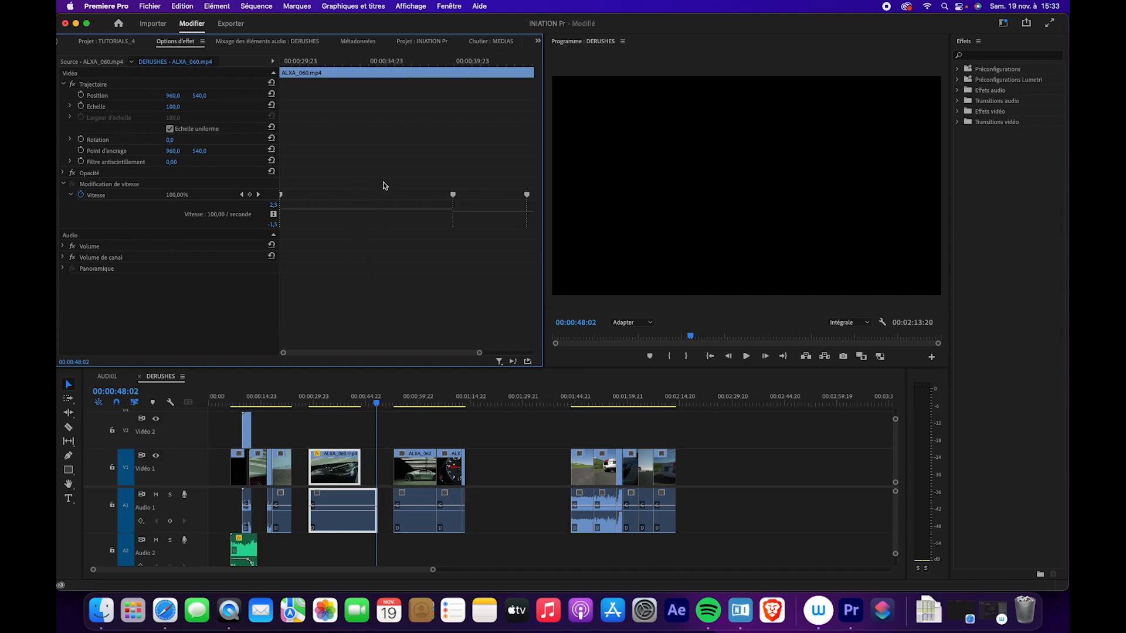
{"action": "mouse_move", "coordinate": [371, 202]}
{"action": "left_mouse_down"}
{"action": "mouse_move", "coordinate": [357, 209]}
{"action": "mouse_move", "coordinate": [367, 191]}
{"action": "left_mouse_up"}
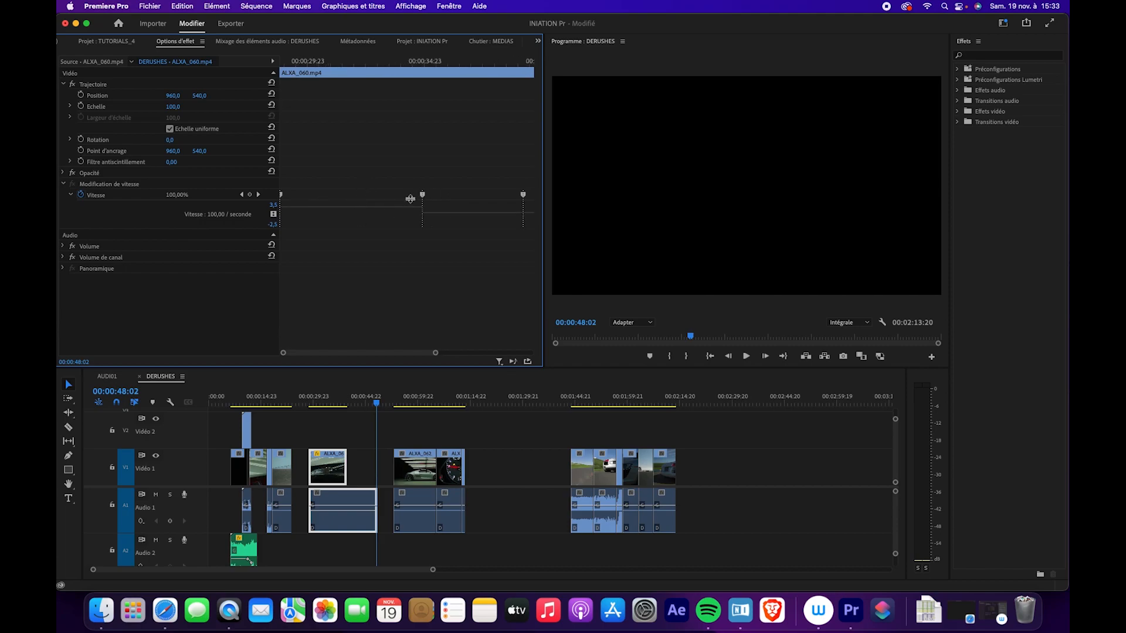
{"action": "left_click_drag", "start_coordinate": [366, 201], "coordinate": [366, 198]}
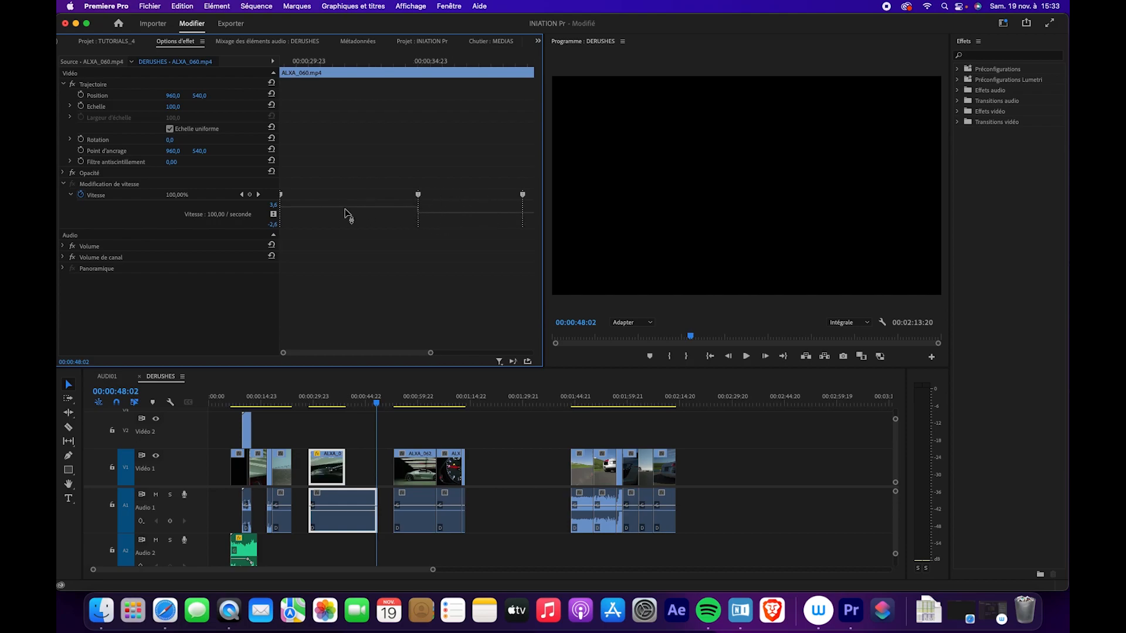
{"action": "left_click_drag", "start_coordinate": [344, 207], "coordinate": [347, 188]}
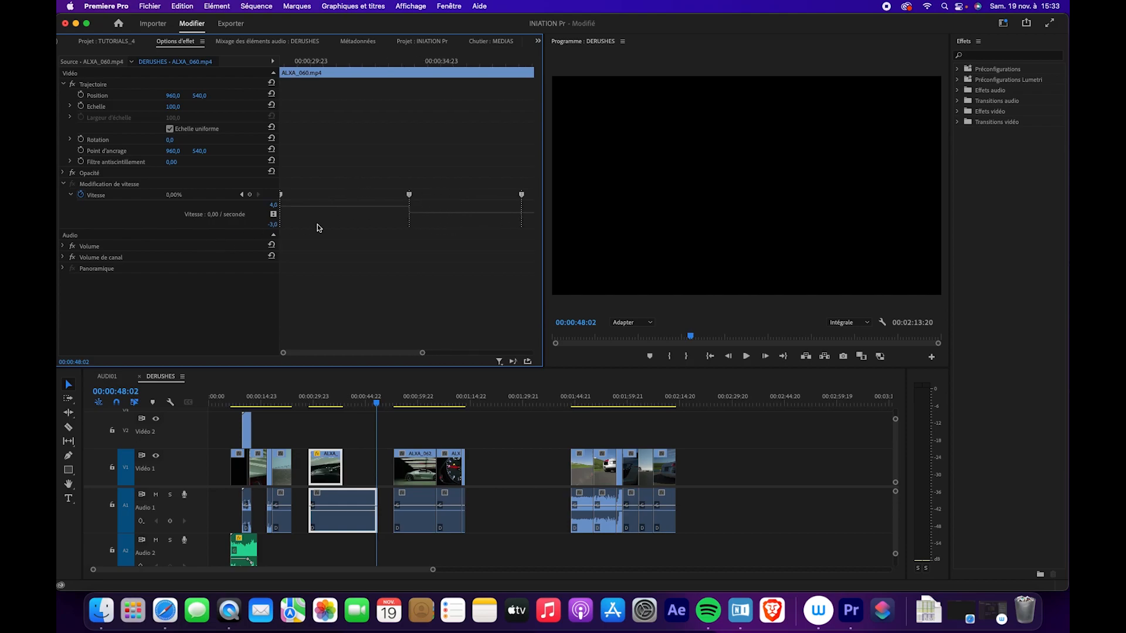
{"action": "left_click", "coordinate": [315, 402]}
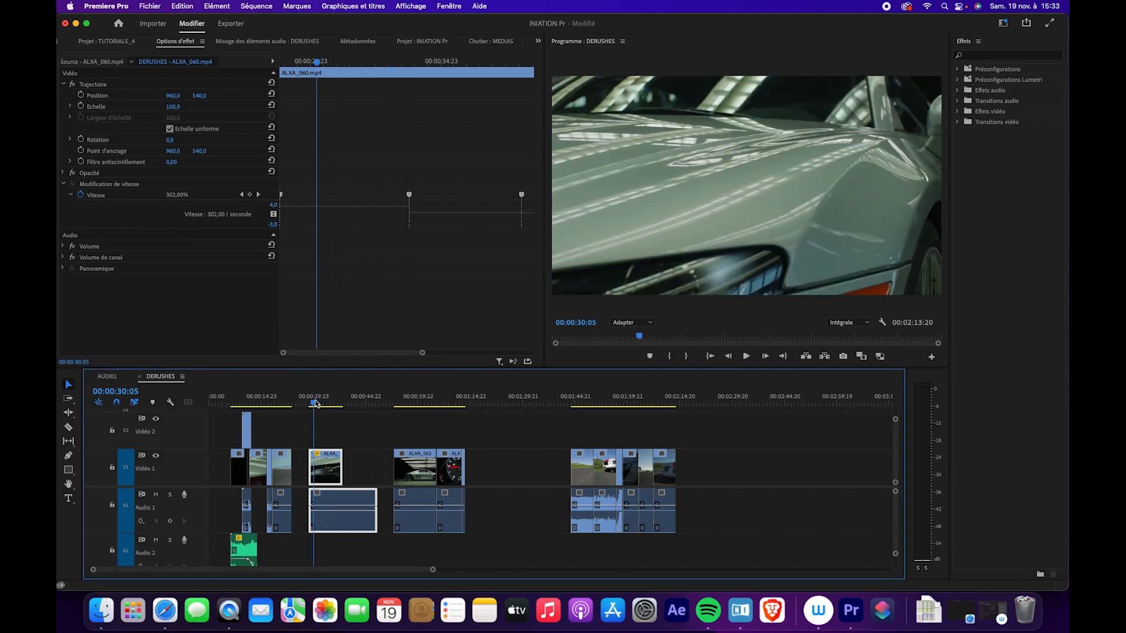
- Raise the speed between the first two Vitesse keyframes of ALXA_060.mp4 to 430% and split the second keyframe into a gradual, smoothed ramp
{"action": "key", "text": "space"}
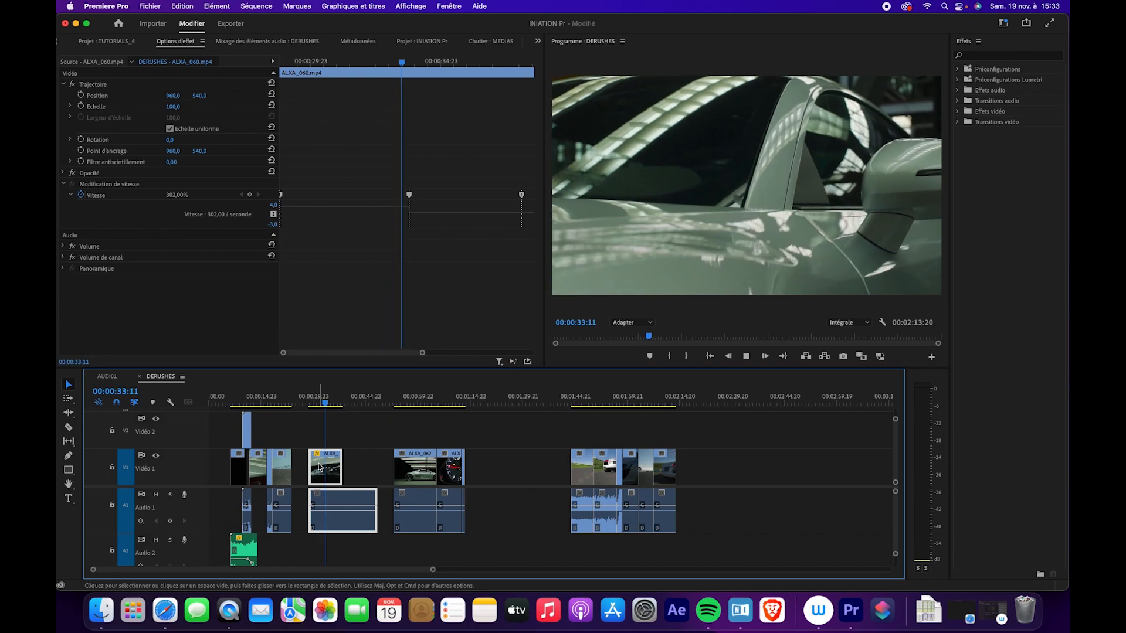
{"action": "key", "text": "space"}
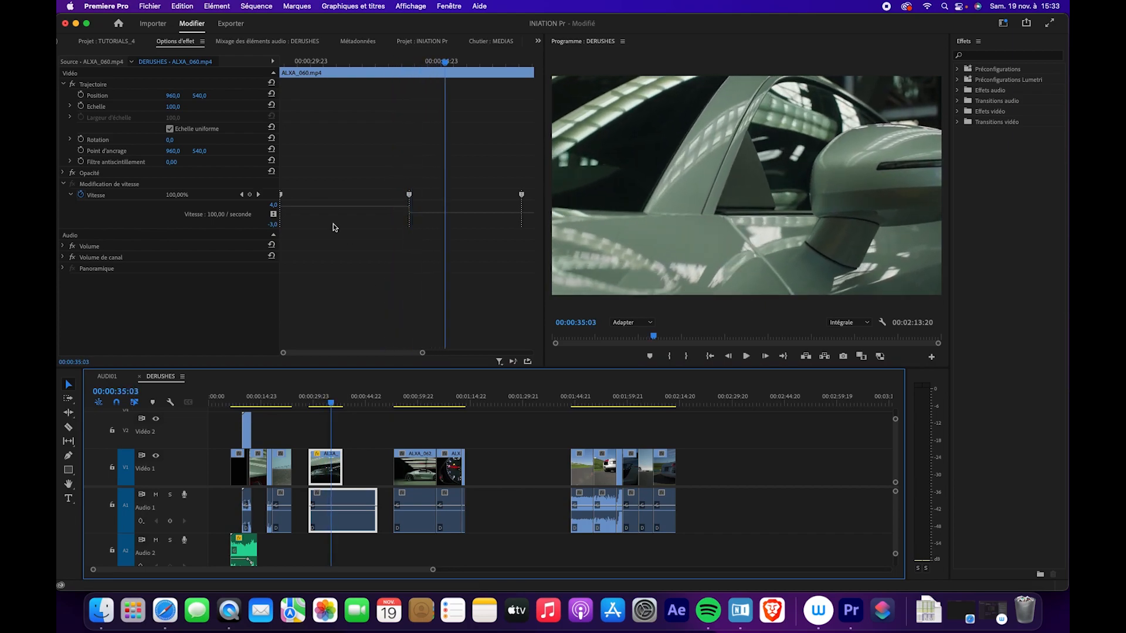
{"action": "left_click", "coordinate": [332, 204]}
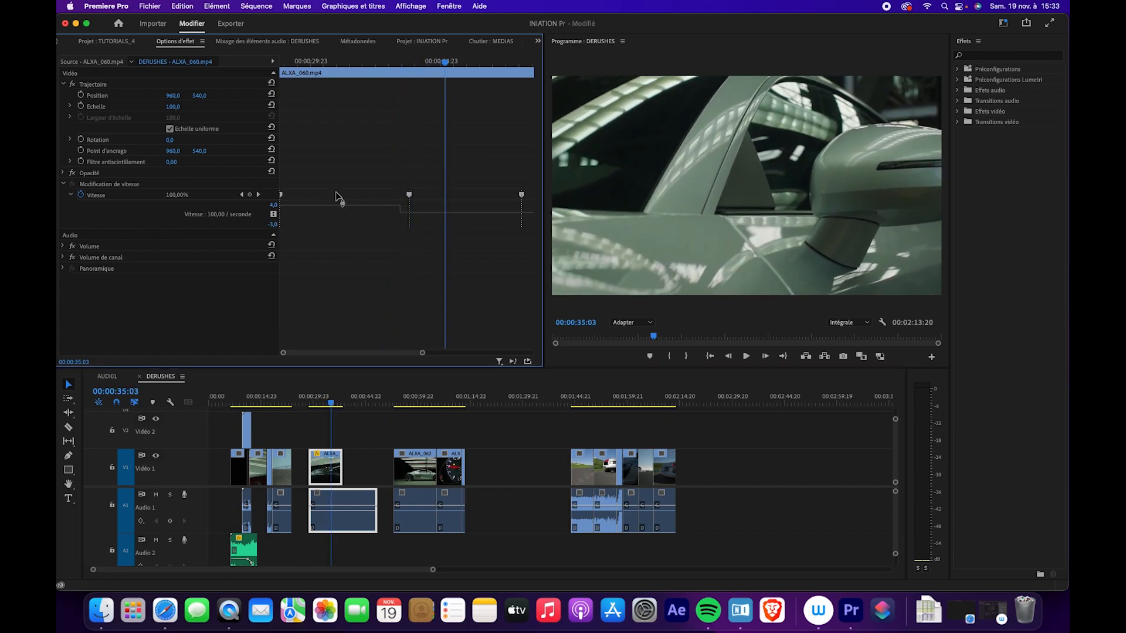
{"action": "left_click_drag", "start_coordinate": [336, 193], "coordinate": [345, 178]}
{"action": "left_click_drag", "start_coordinate": [408, 195], "coordinate": [386, 199]}
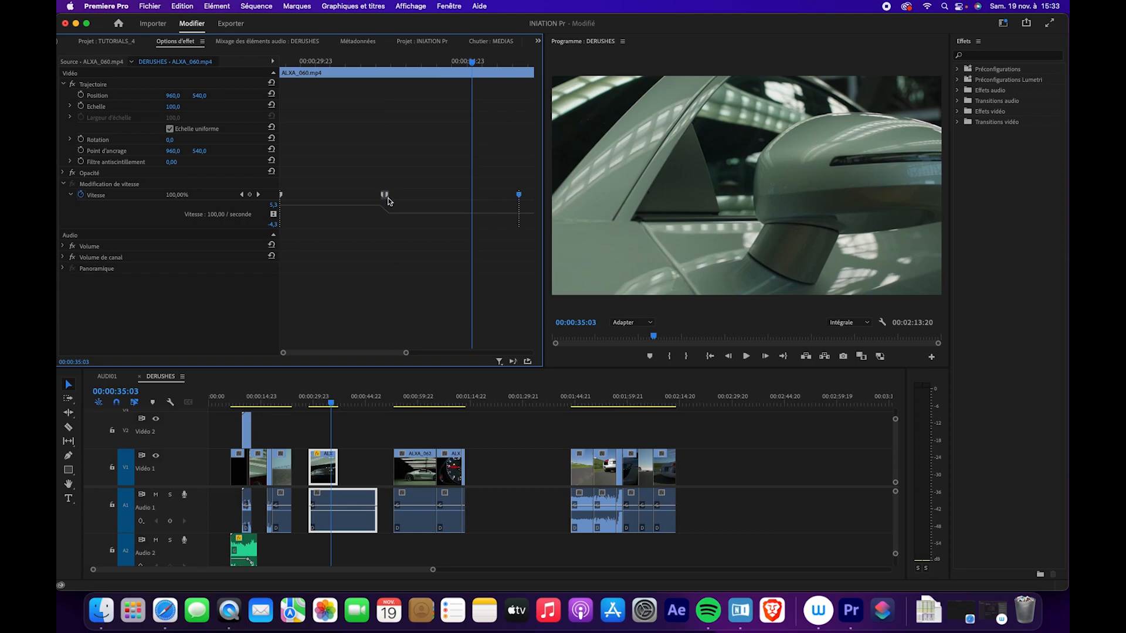
{"action": "left_click_drag", "start_coordinate": [381, 212], "coordinate": [394, 217]}
- Set the time interpolation of the ALXA_060.mp4 clip to Flux optique
{"action": "left_click_drag", "start_coordinate": [330, 405], "coordinate": [317, 406]}
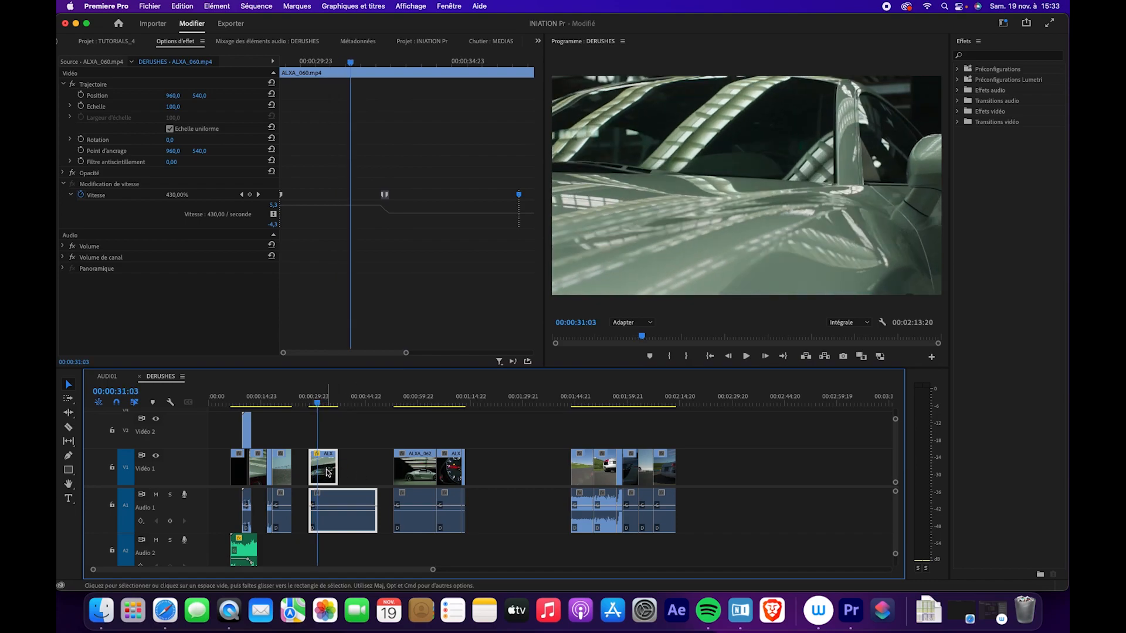
{"action": "right_click", "coordinate": [323, 472]}
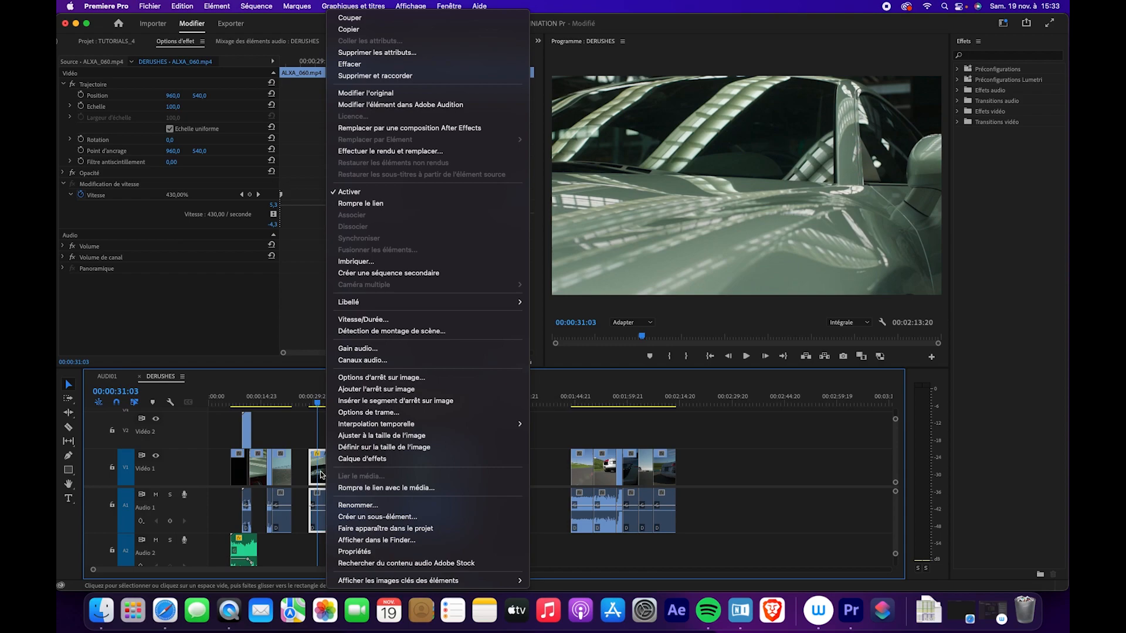
{"action": "mouse_move", "coordinate": [387, 429]}
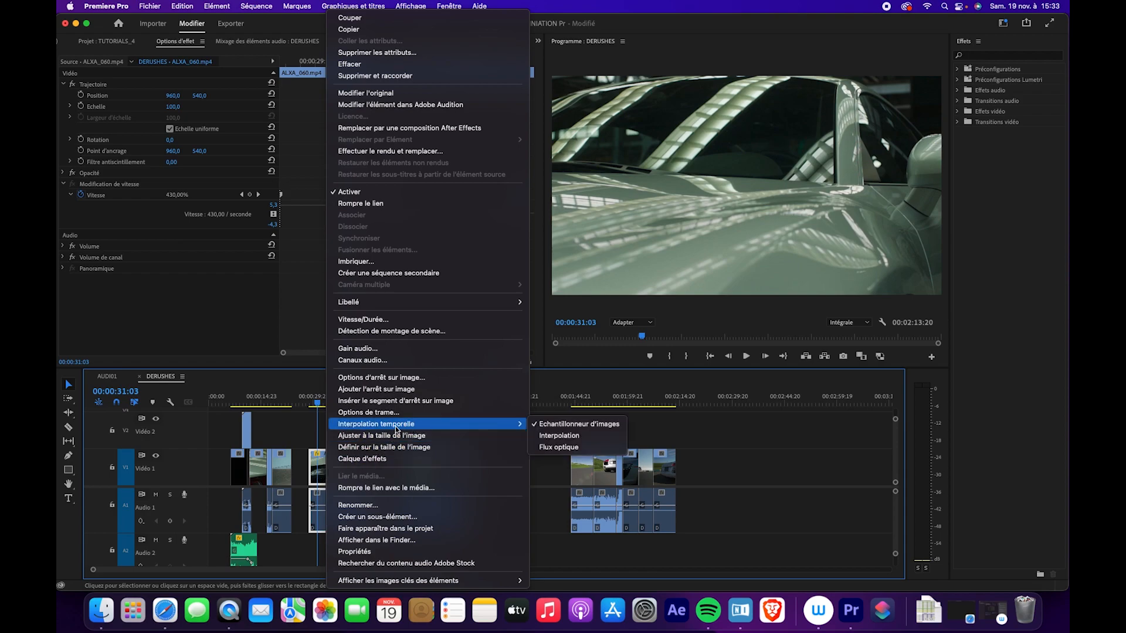
{"action": "left_click", "coordinate": [555, 448]}
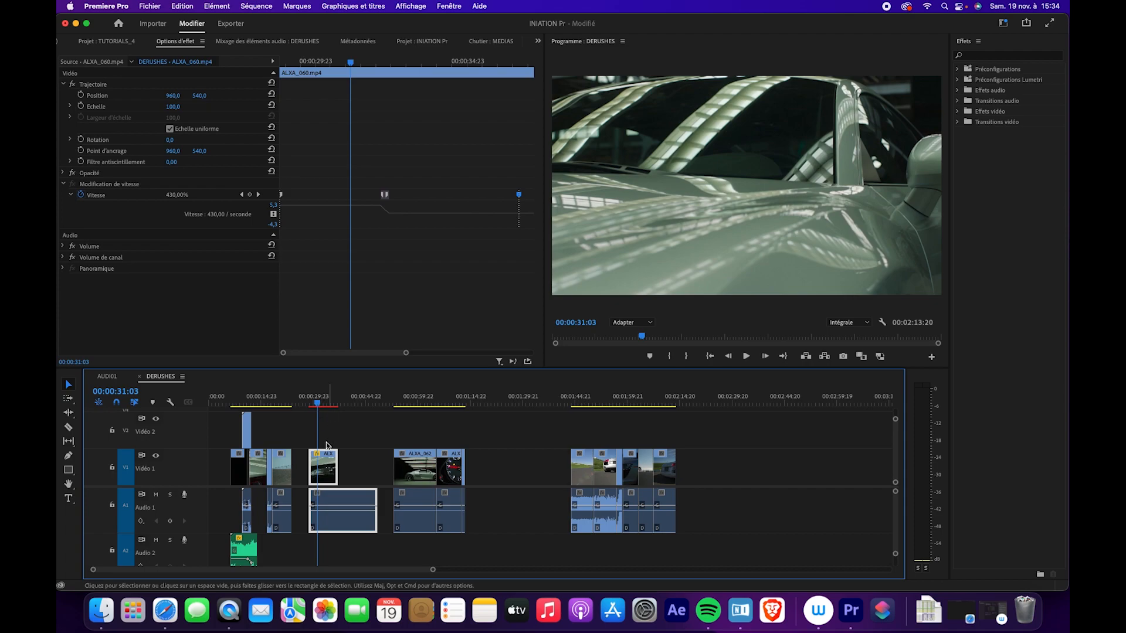
- Check which Interpolation temporelle option is applied to the ALXA_060.mp4 clip, without changing it
{"action": "right_click", "coordinate": [322, 472]}
{"action": "mouse_move", "coordinate": [452, 425]}
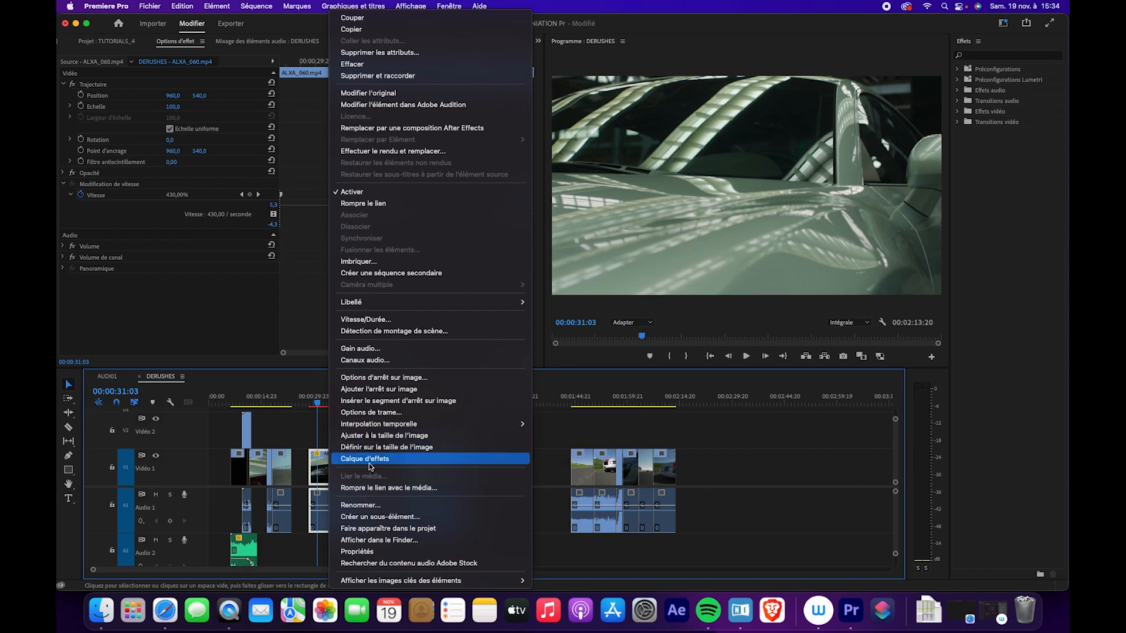
{"action": "left_click", "coordinate": [317, 472]}
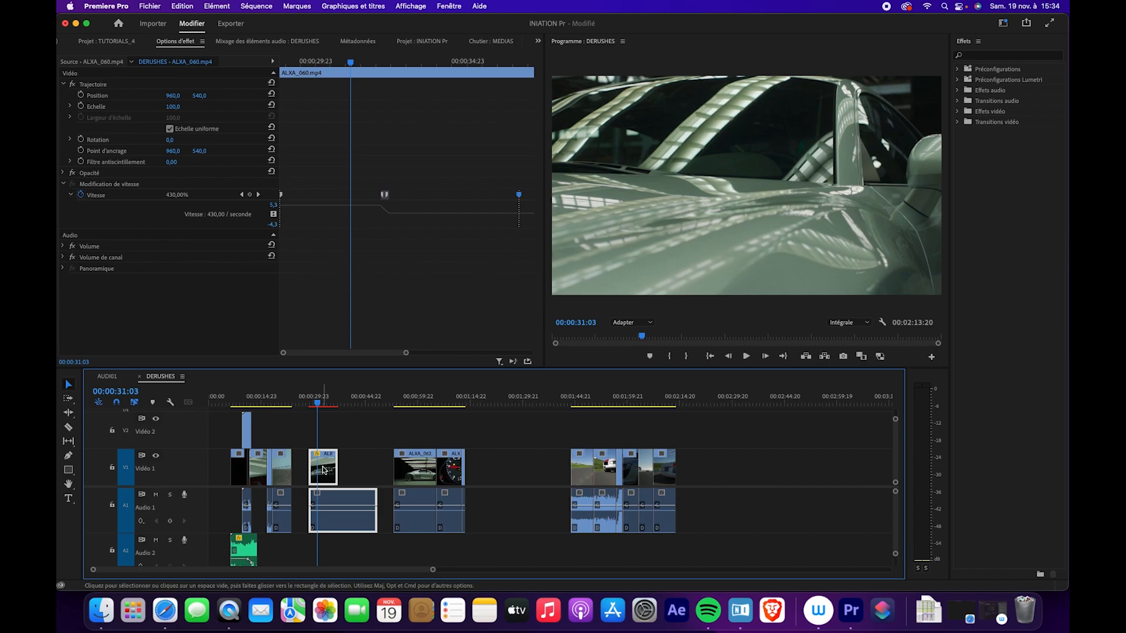
{"action": "right_click", "coordinate": [328, 468]}
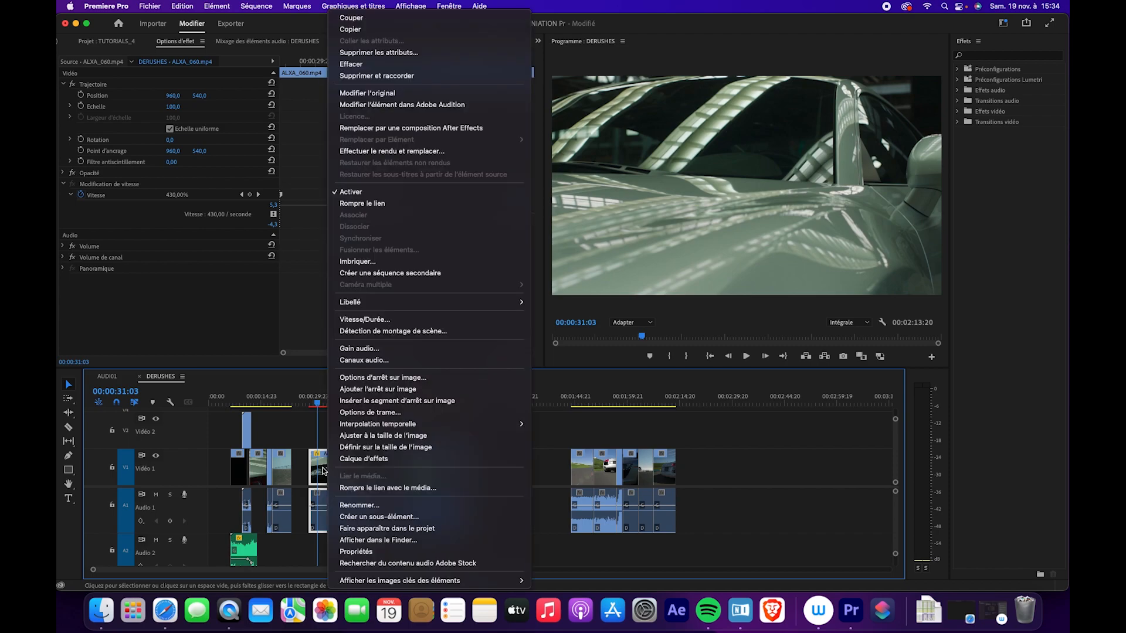
{"action": "mouse_move", "coordinate": [510, 424]}
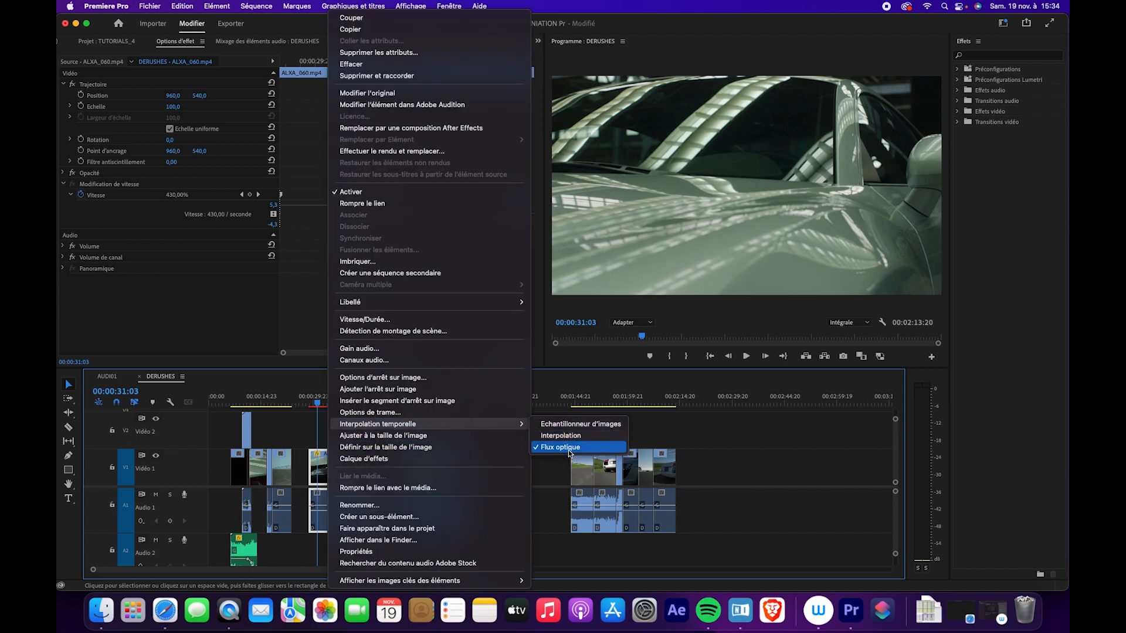
{"action": "left_click", "coordinate": [317, 473]}
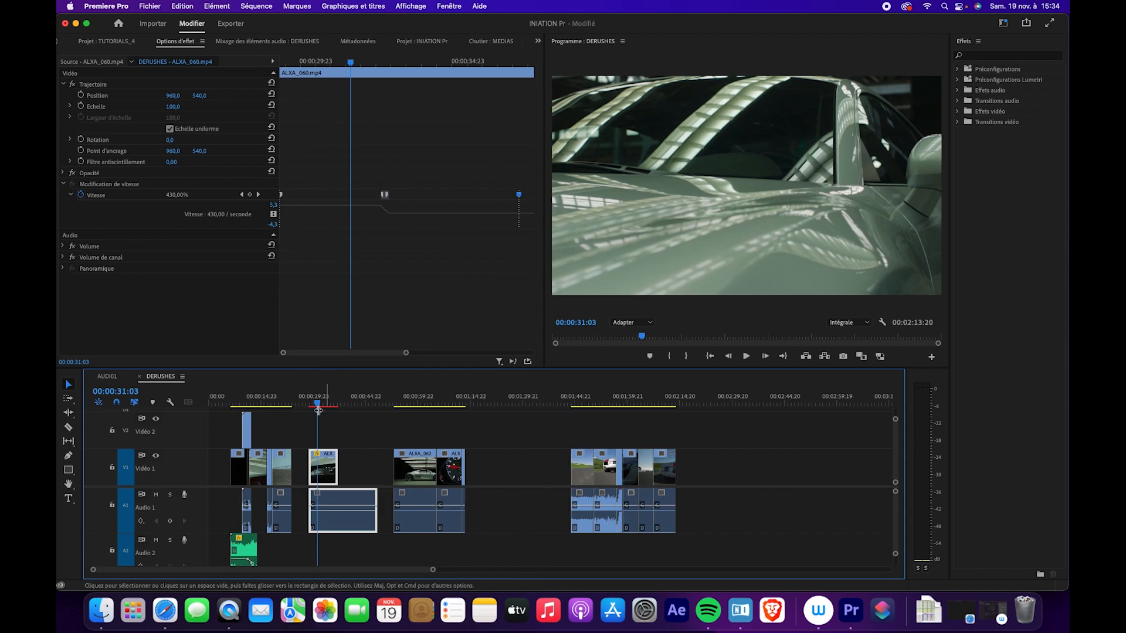
- Render the selected ALXA_060.mp4 clip with Rendu de la sélection and play back the speed ramp
{"action": "left_click_drag", "start_coordinate": [317, 407], "coordinate": [315, 407]}
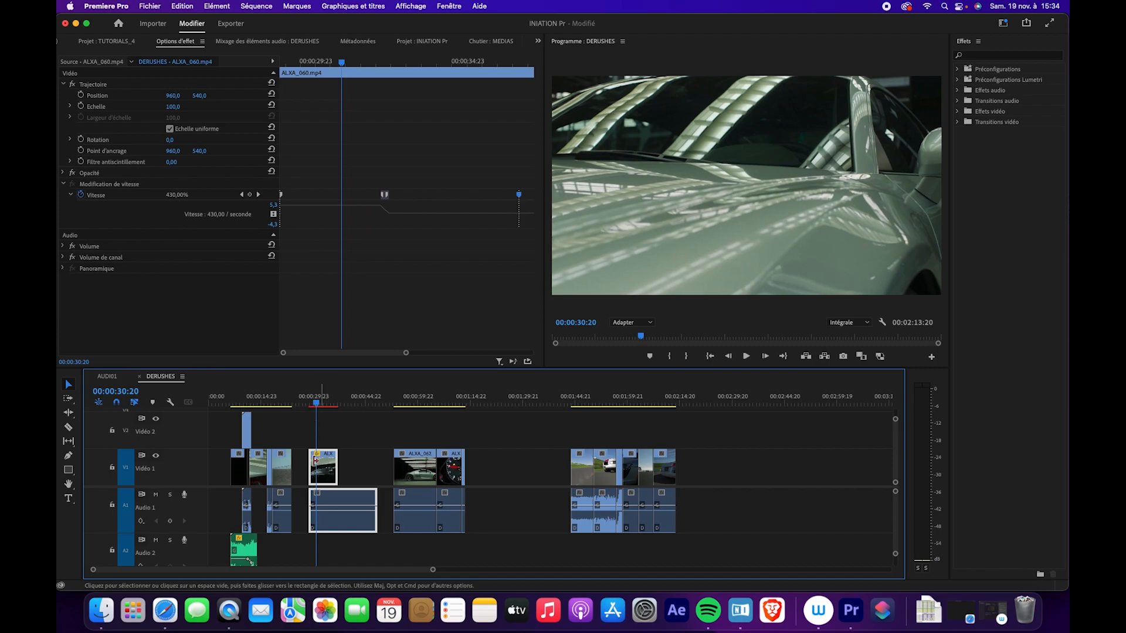
{"action": "left_click", "coordinate": [256, 7]}
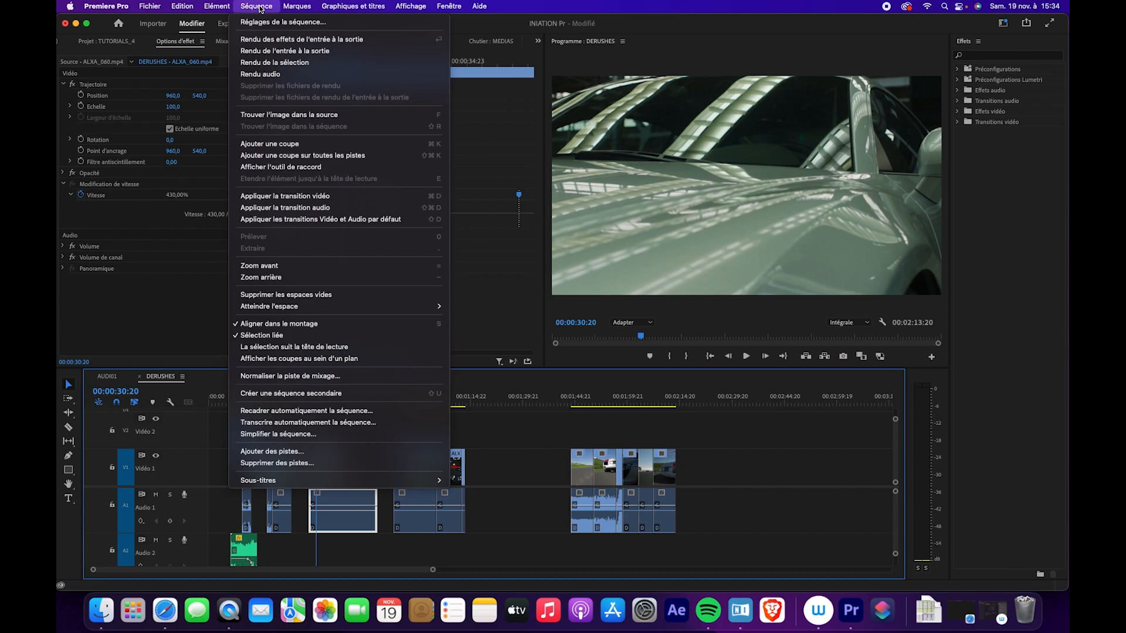
{"action": "left_click", "coordinate": [279, 66]}
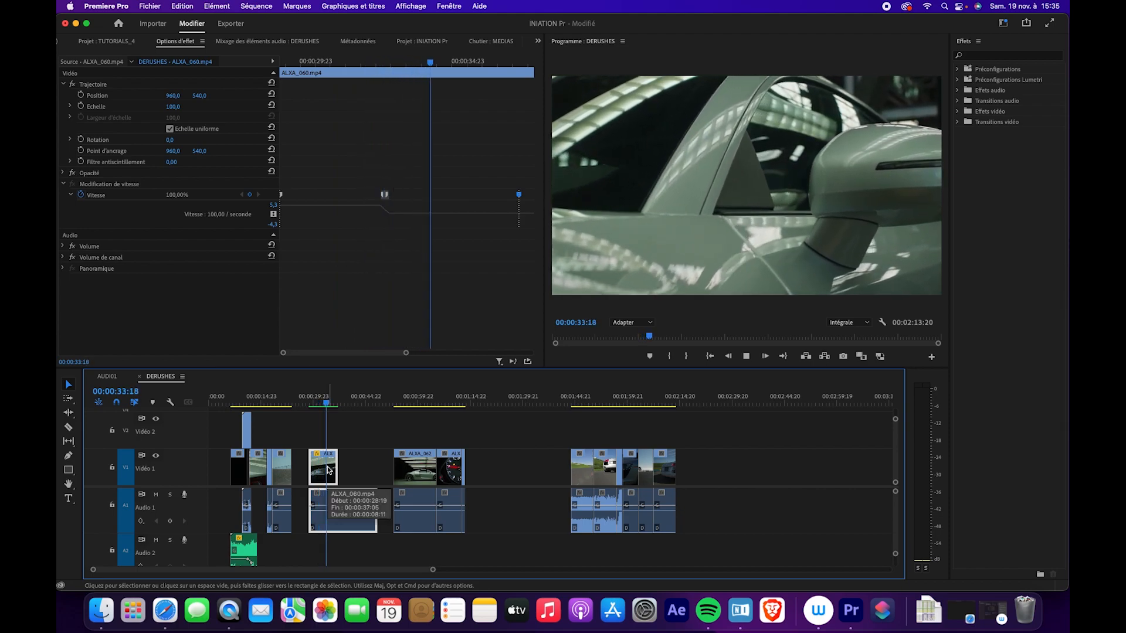
{"action": "key", "text": "space"}
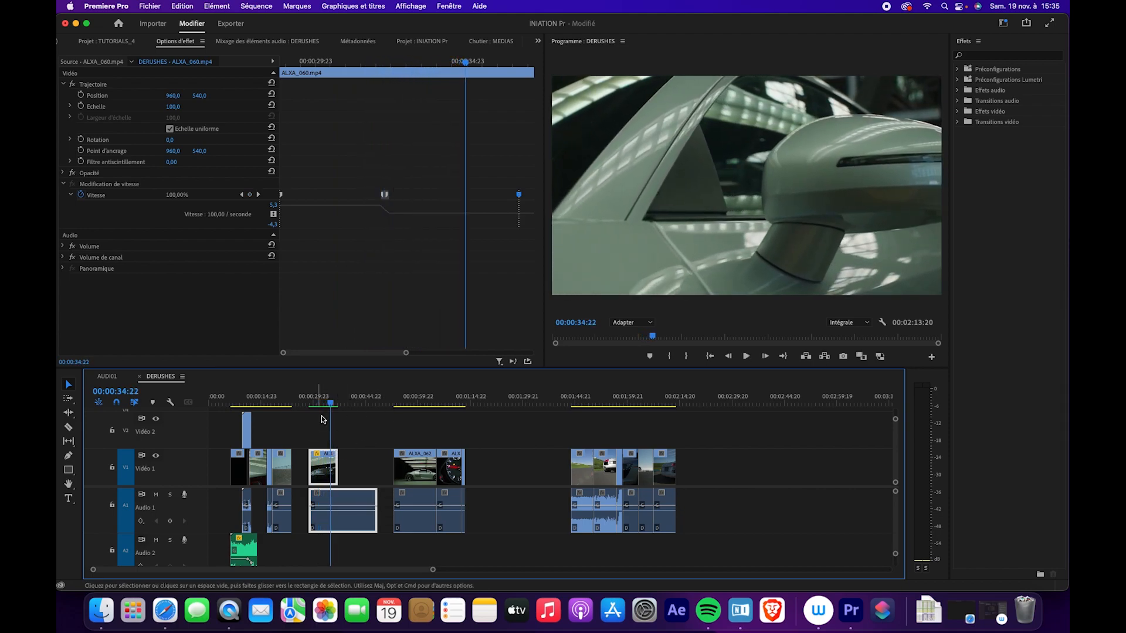
- Raise the fast section before the ramp of ALXA_060.mp4 further on the speed graph, and render the selection again for playback
{"action": "left_click_drag", "start_coordinate": [321, 205], "coordinate": [348, 132]}
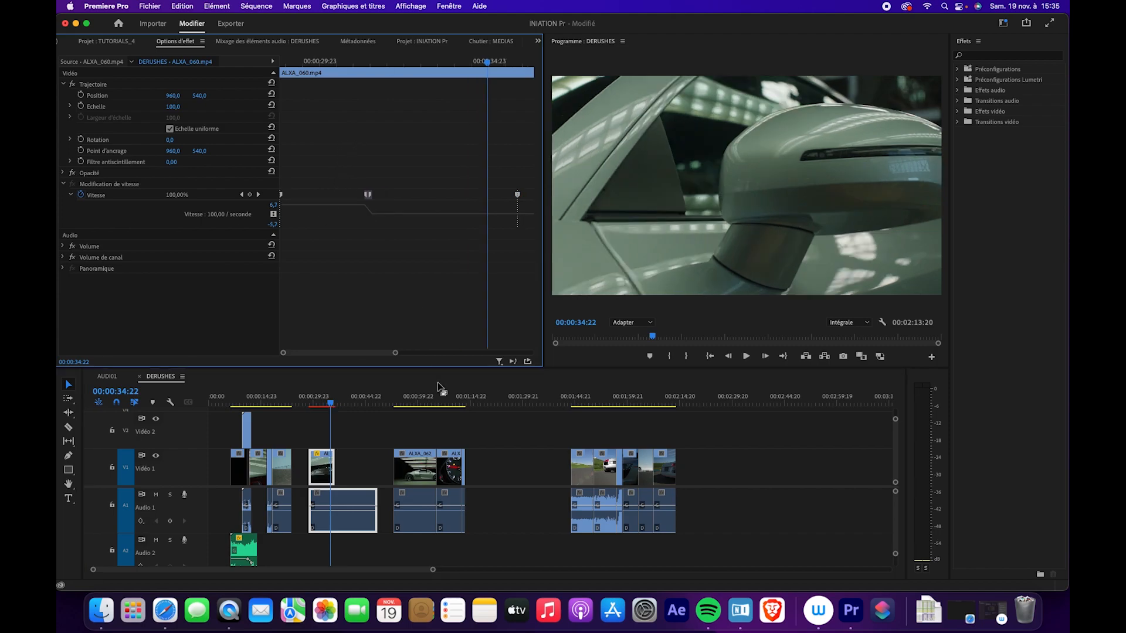
{"action": "left_click", "coordinate": [253, 7]}
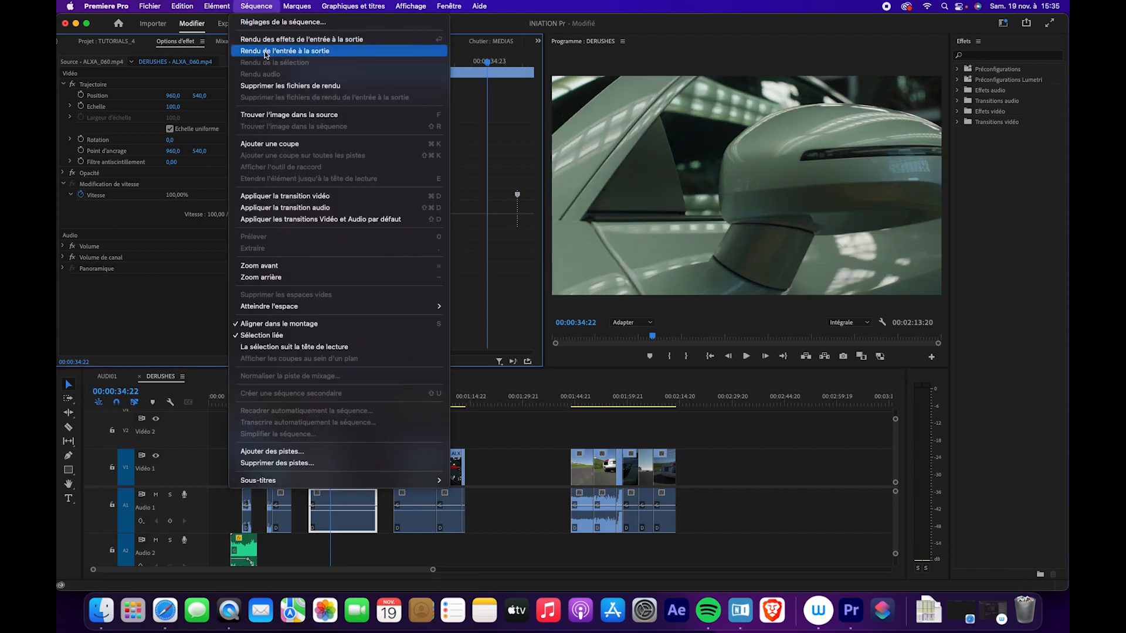
{"action": "left_click", "coordinate": [323, 469]}
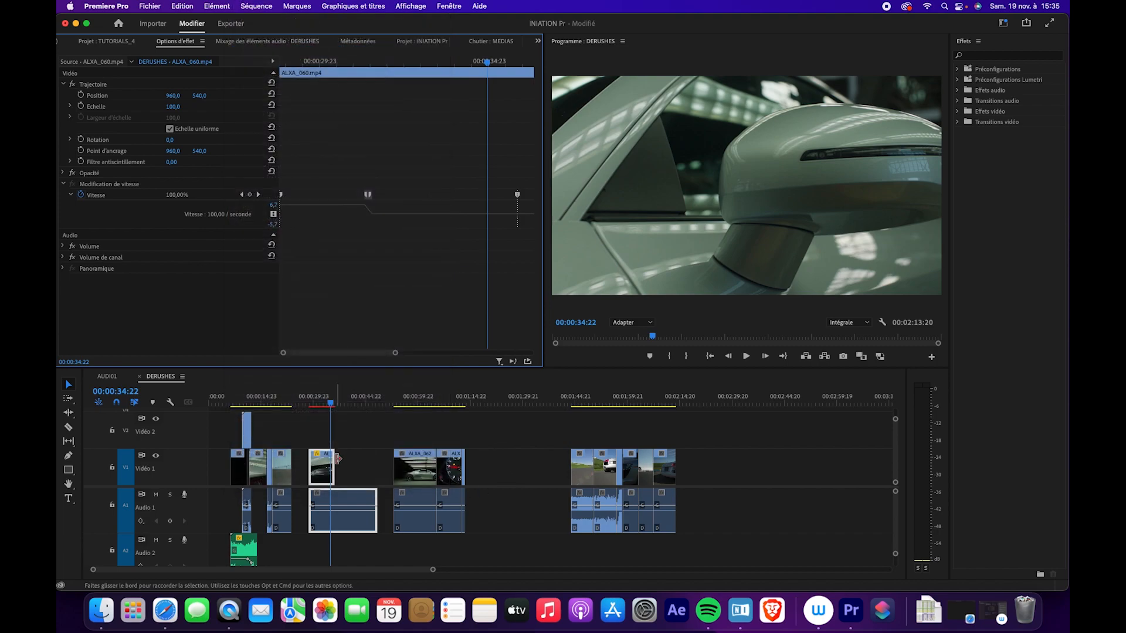
{"action": "left_click", "coordinate": [322, 441]}
{"action": "left_click", "coordinate": [322, 461]}
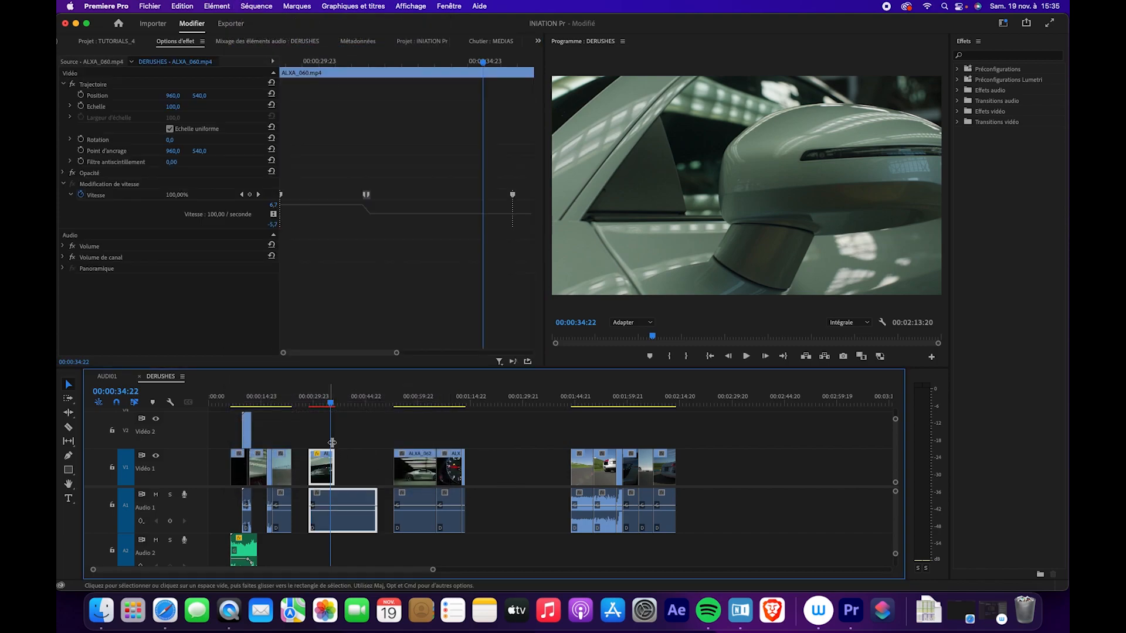
{"action": "left_click", "coordinate": [256, 7]}
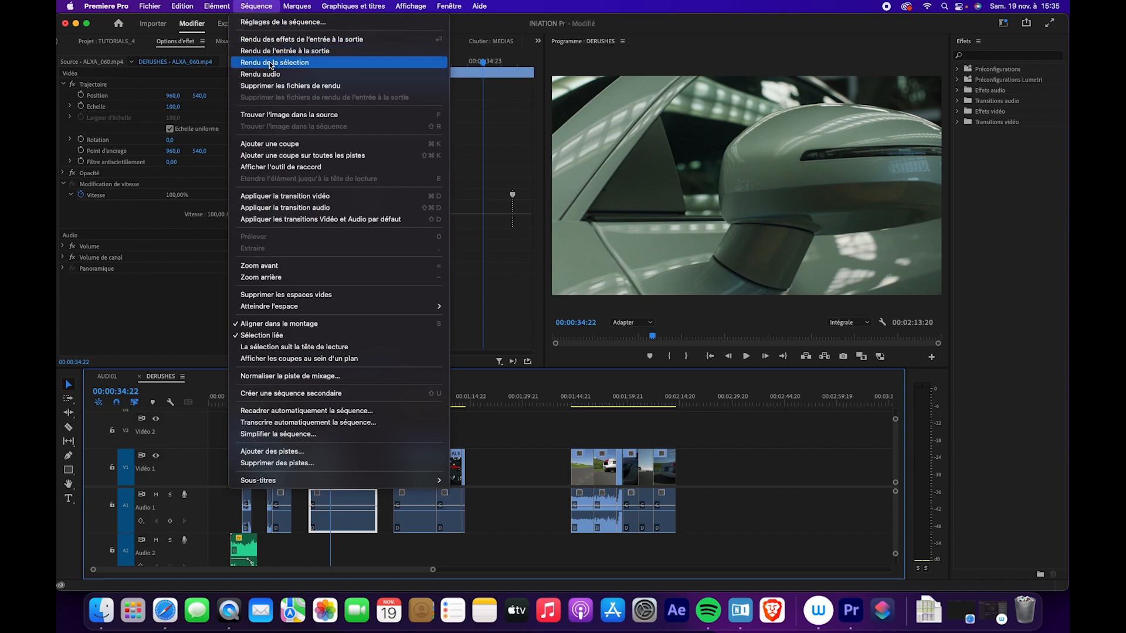
{"action": "left_click", "coordinate": [272, 65]}
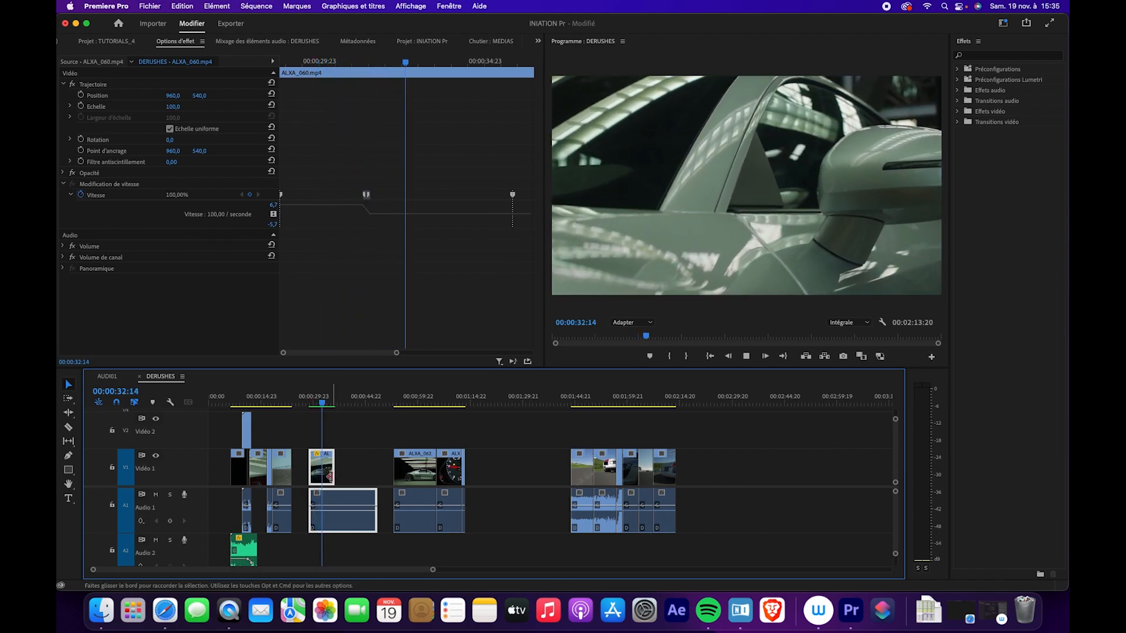
{"action": "key", "text": "space"}
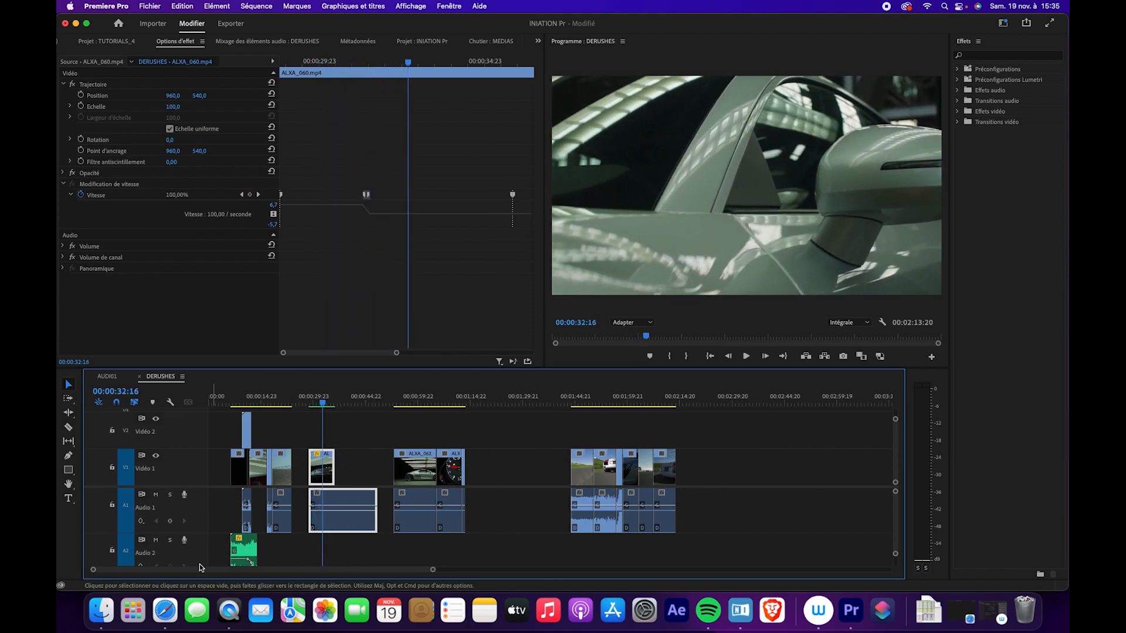
- Open the INIATION Pr project's PHANTOM bin in icon view and add PHNTM_009.mp4 on Vidéo 1 after the last clips
{"action": "left_click_drag", "start_coordinate": [93, 572], "coordinate": [388, 568]}
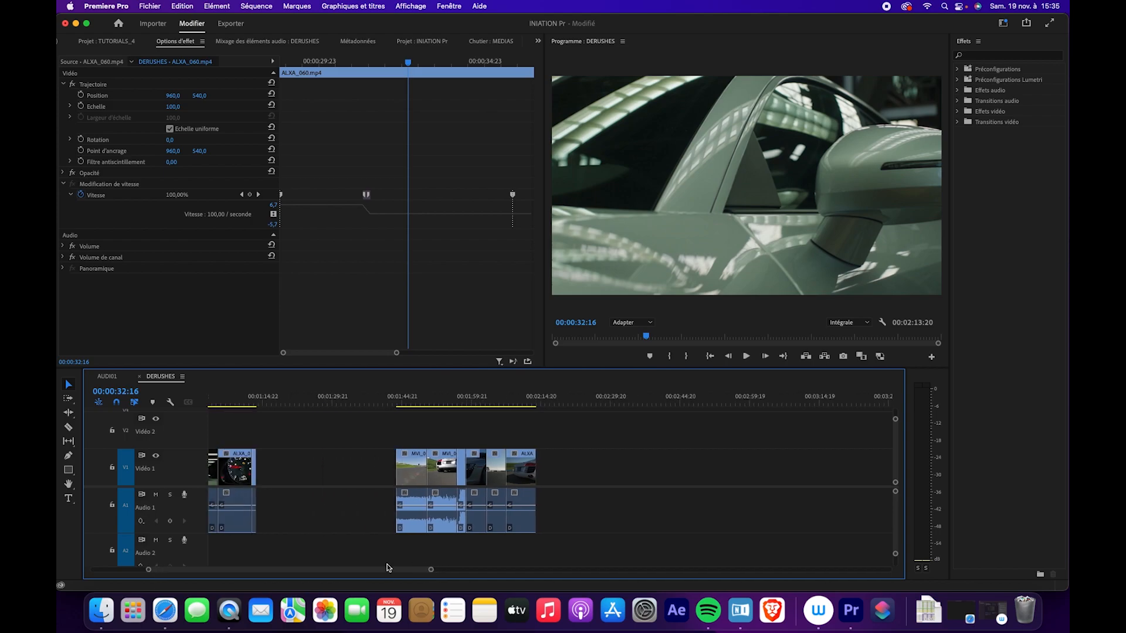
{"action": "left_click", "coordinate": [108, 42]}
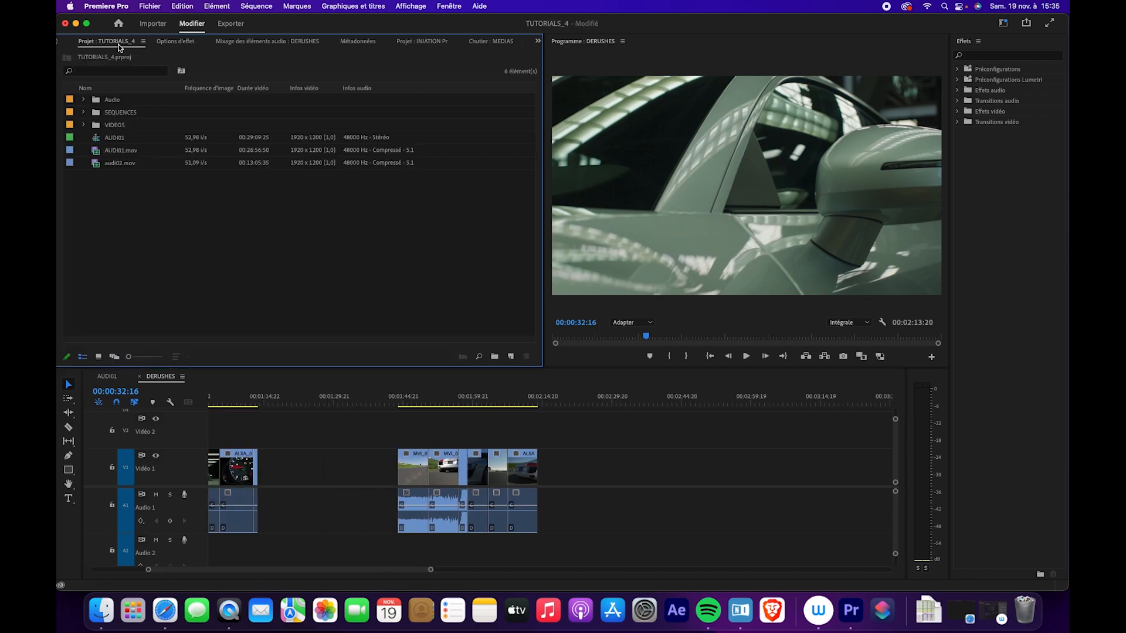
{"action": "left_click", "coordinate": [422, 41]}
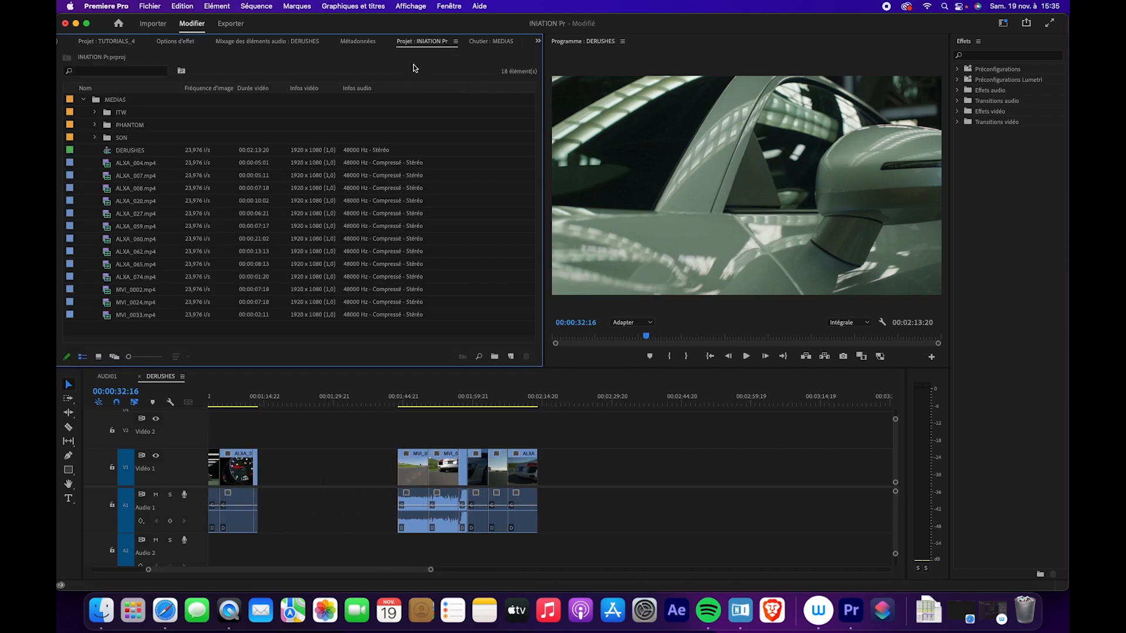
{"action": "double_click", "coordinate": [123, 124]}
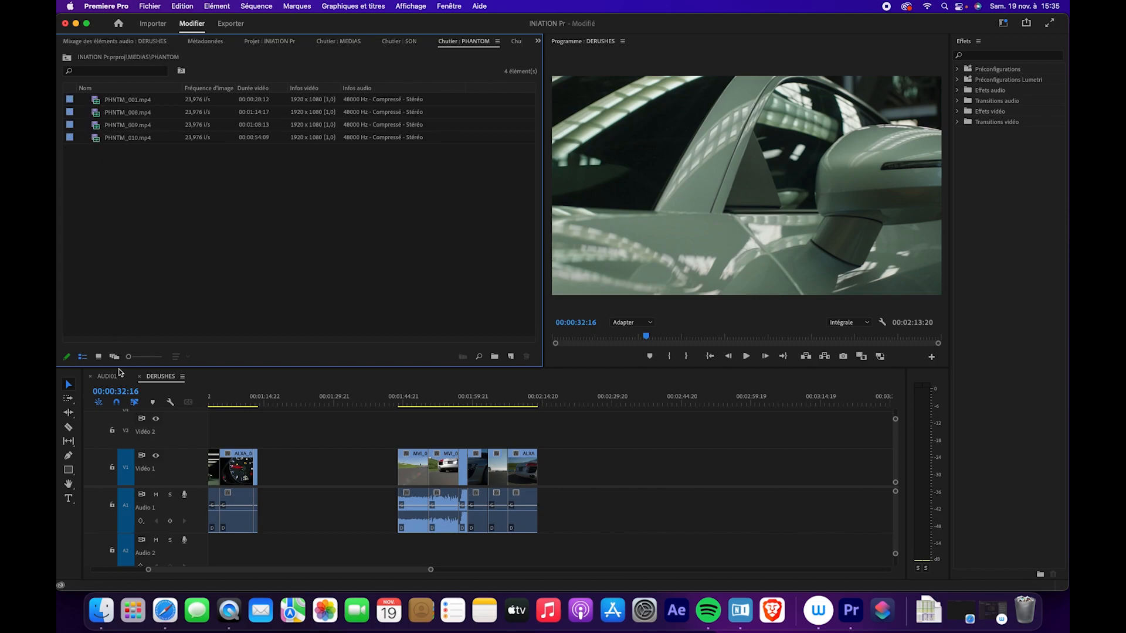
{"action": "left_click", "coordinate": [98, 356]}
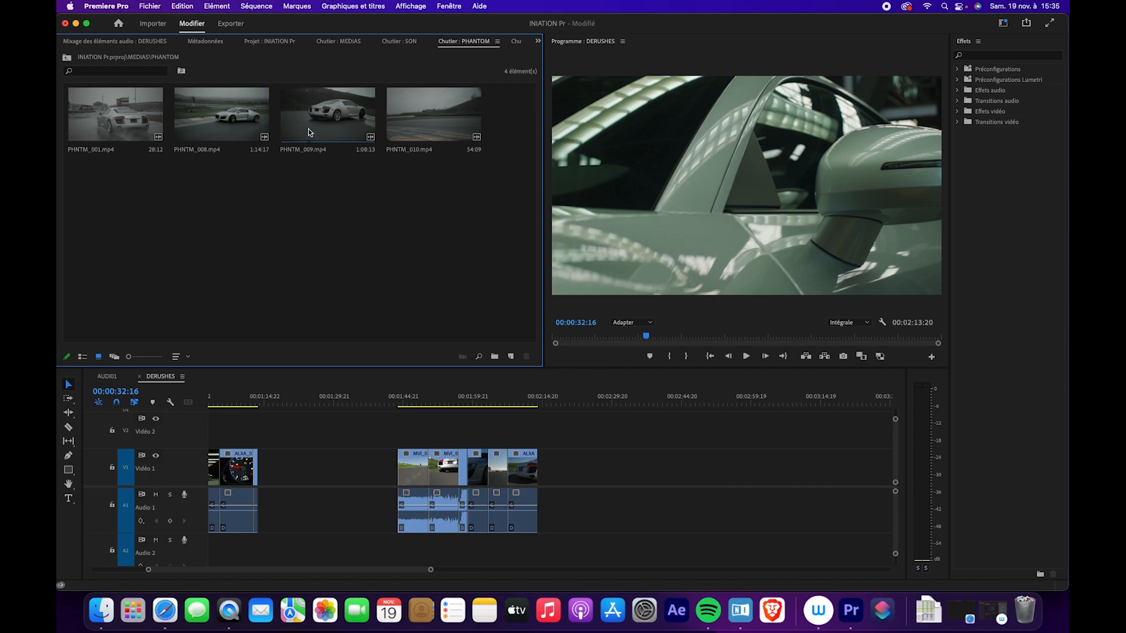
{"action": "left_click_drag", "start_coordinate": [327, 142], "coordinate": [587, 467]}
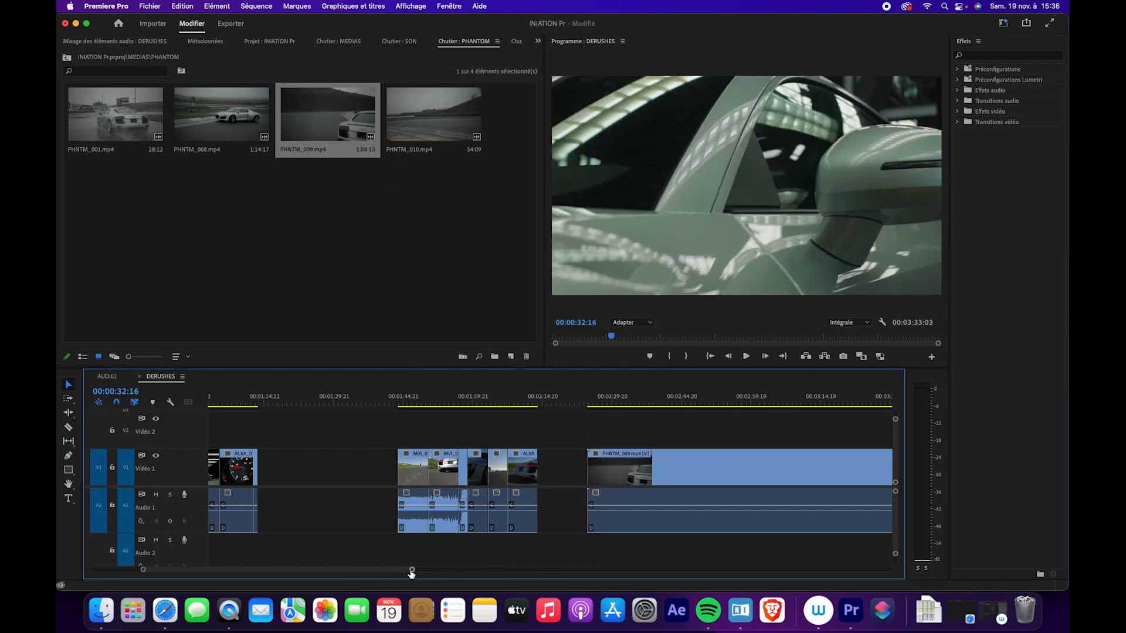
- Play the beginning of the PHNTM_009.mp4 clip in the timeline up to about 00:02:31:02
{"action": "scroll", "coordinate": [422, 572], "scroll_direction": "down", "scroll_amount": 3}
{"action": "left_click", "coordinate": [637, 398]}
{"action": "key", "text": "space"}
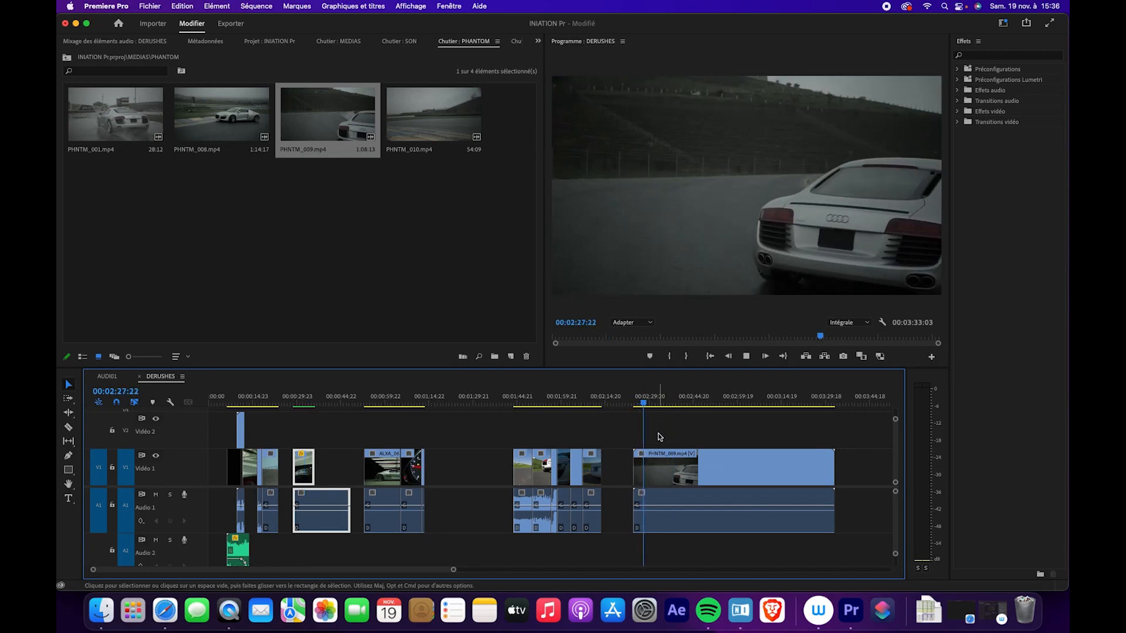
{"action": "left_click", "coordinate": [670, 476]}
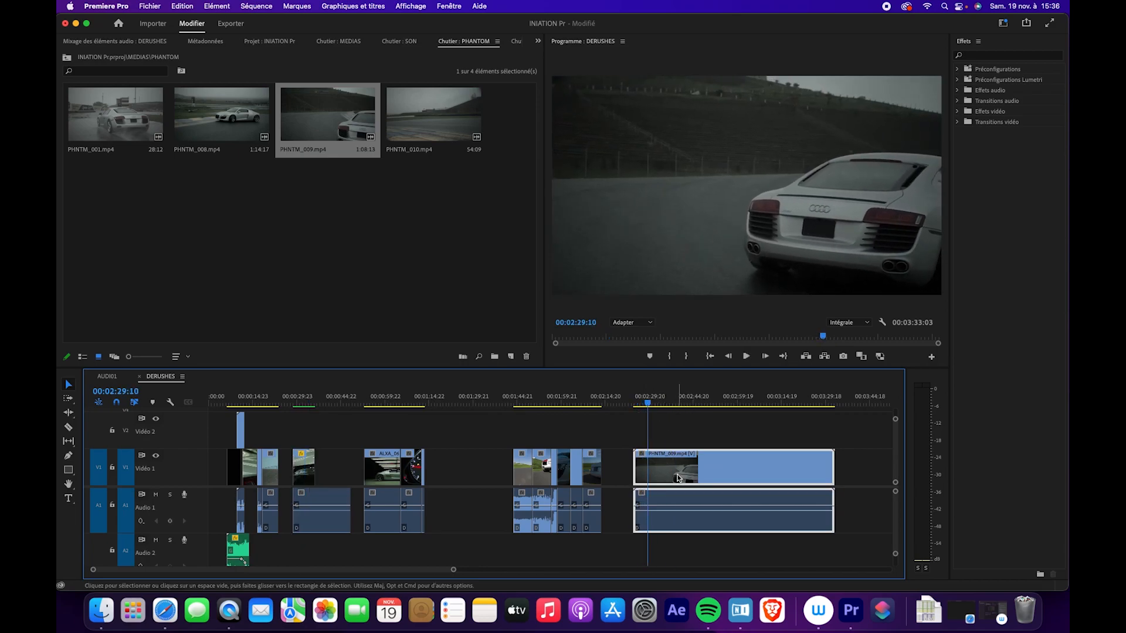
{"action": "mouse_move", "coordinate": [651, 400]}
{"action": "left_mouse_down"}
{"action": "mouse_move", "coordinate": [678, 410]}
{"action": "mouse_move", "coordinate": [653, 406]}
{"action": "left_mouse_up"}
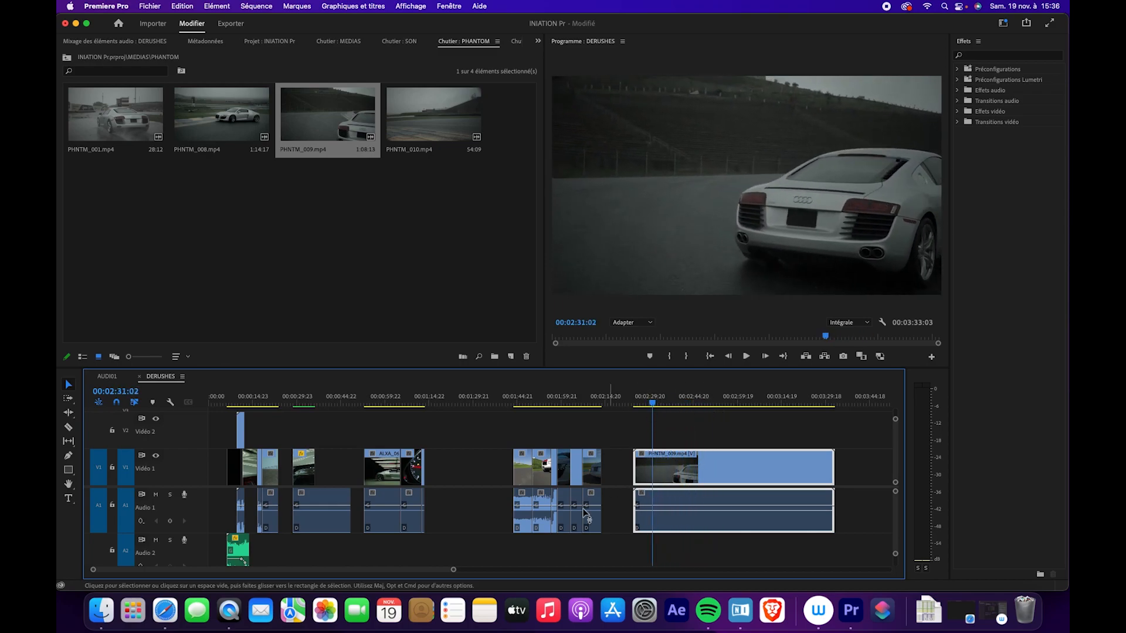
- Delete the selected PHNTM_009.mp4 clip from the DERUSHES timeline
{"action": "left_click_drag", "start_coordinate": [341, 571], "coordinate": [401, 569]}
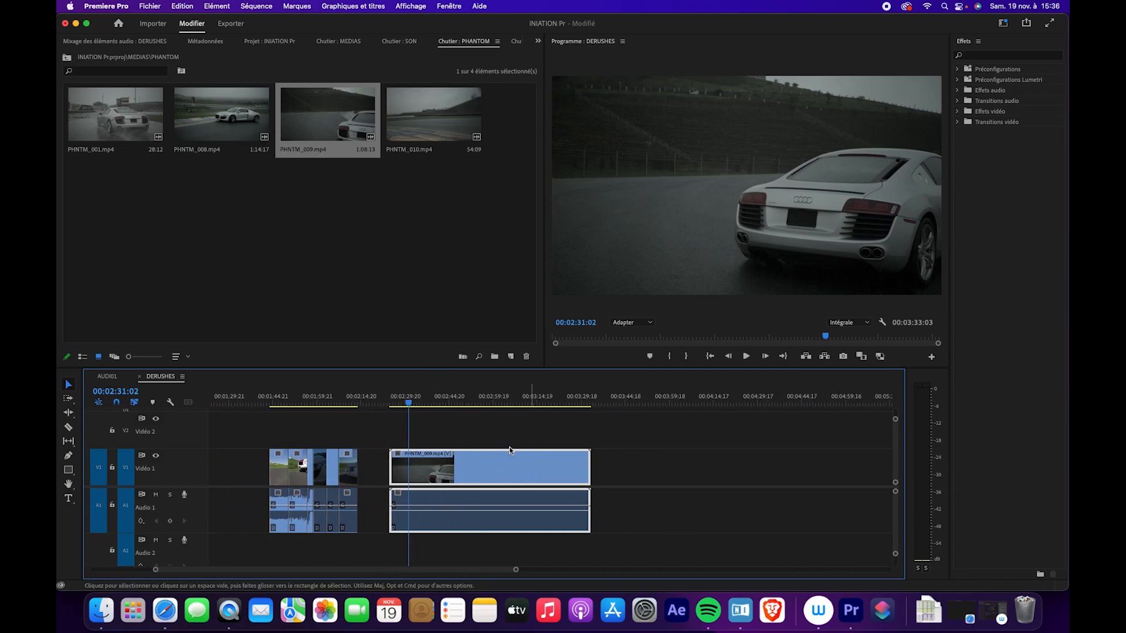
{"action": "key", "text": "Delete"}
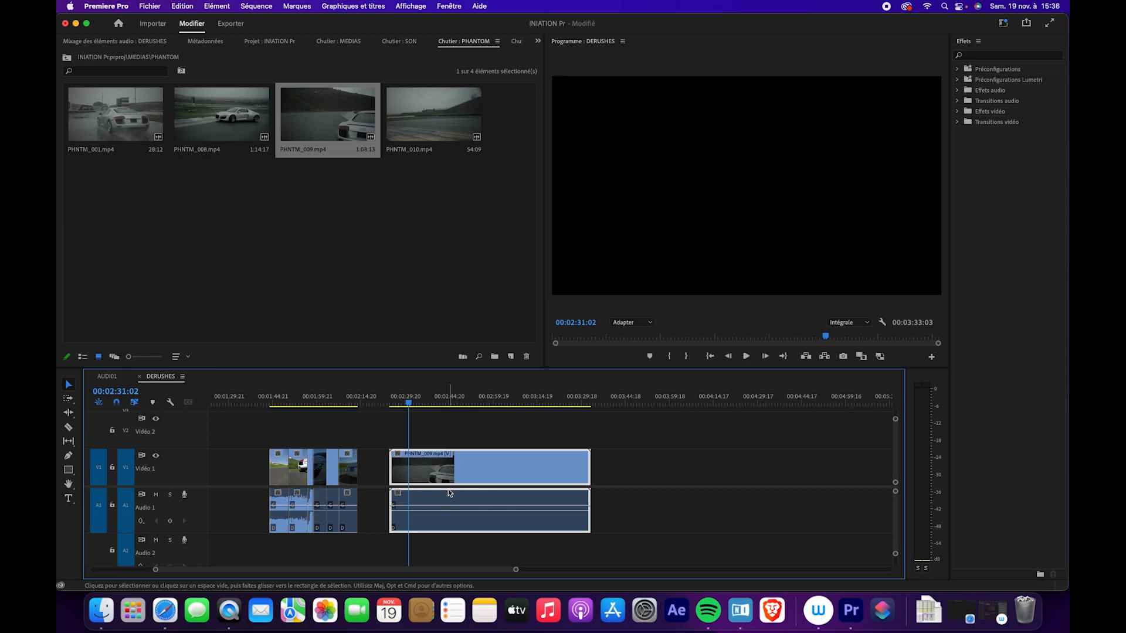
- Conform the frame rate of PHNTM_009.mp4 in the PHANTOM bin to 600 i/s in its footage settings
{"action": "left_click", "coordinate": [82, 358]}
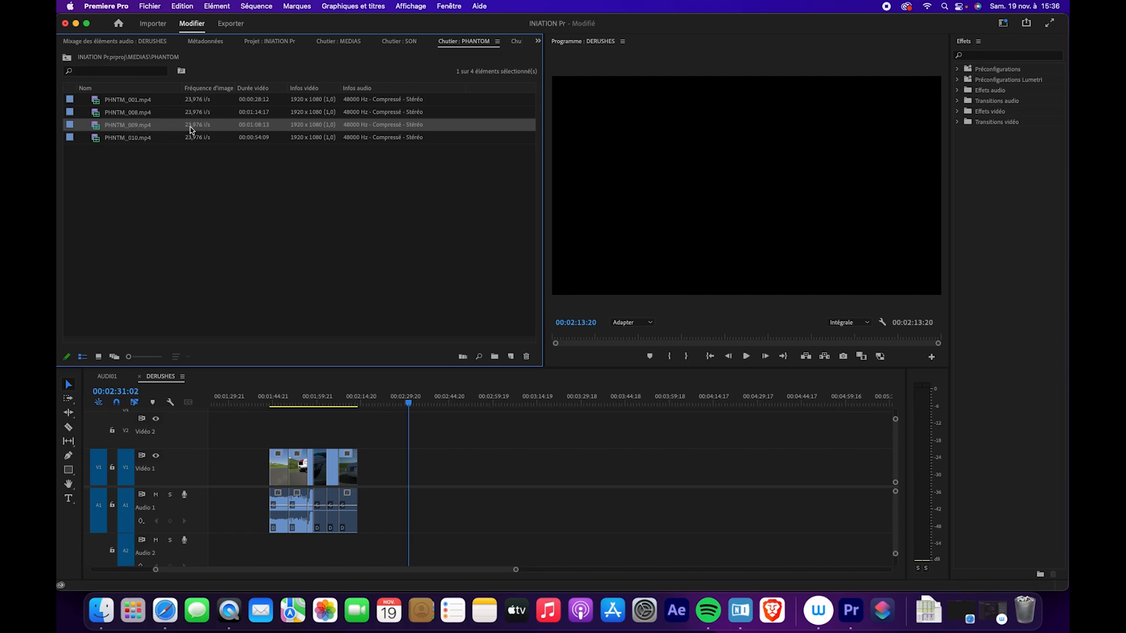
{"action": "left_click", "coordinate": [98, 356]}
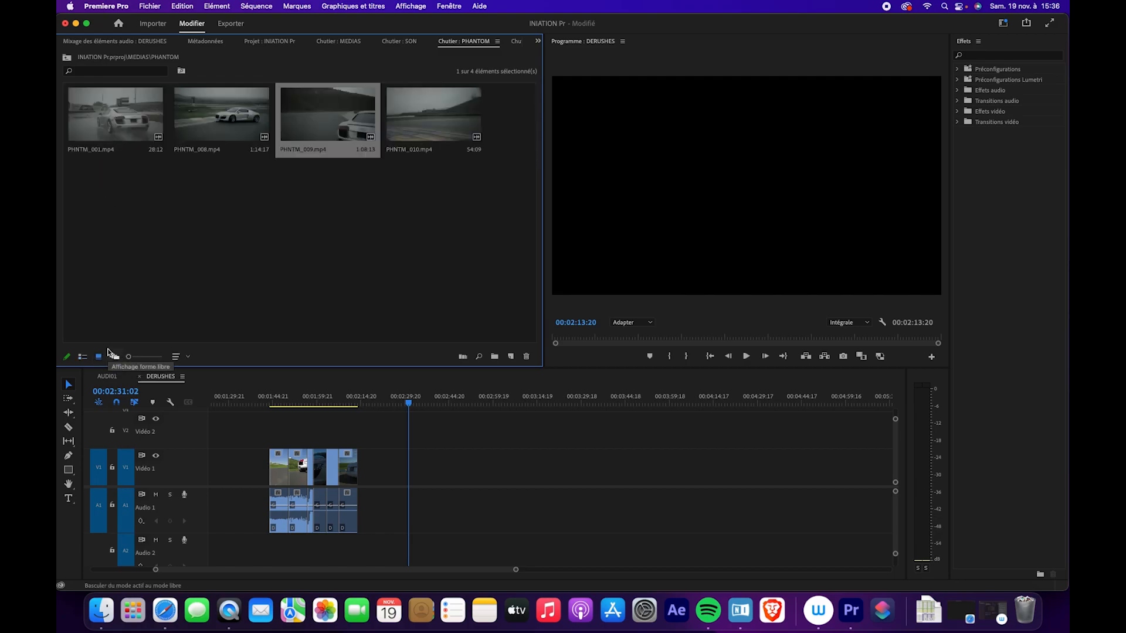
{"action": "right_click", "coordinate": [317, 130]}
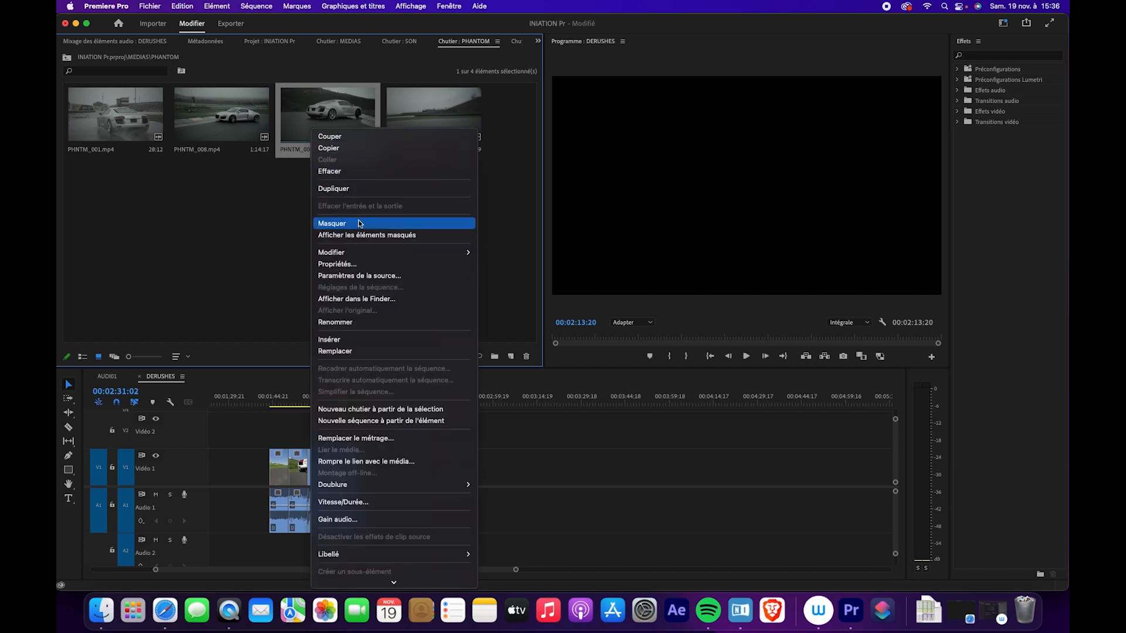
{"action": "mouse_move", "coordinate": [378, 257]}
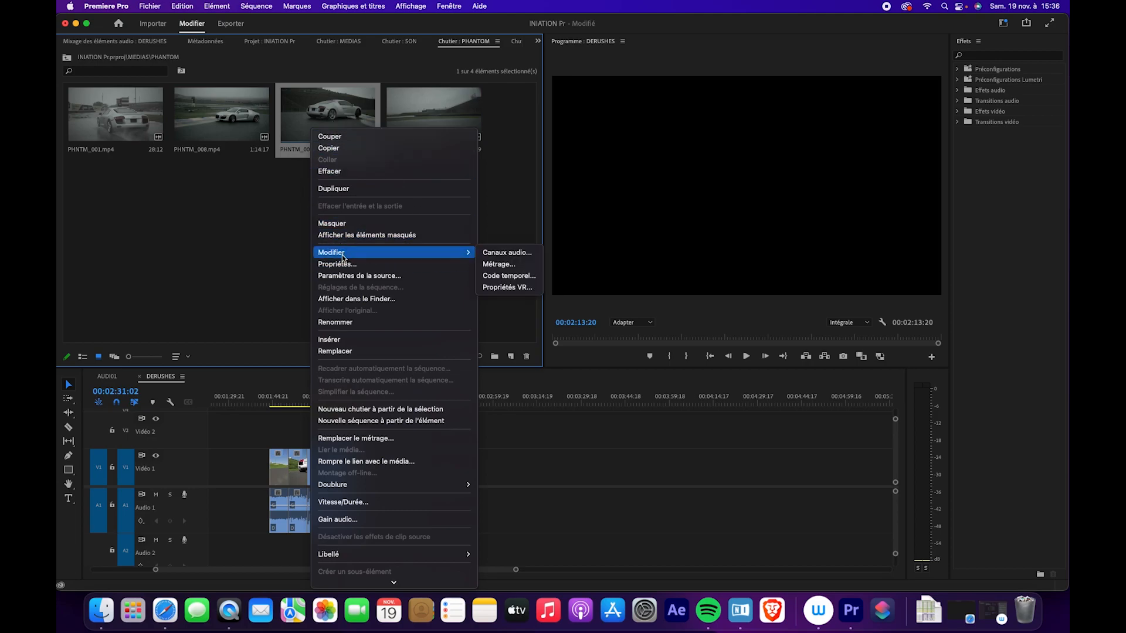
{"action": "left_click", "coordinate": [500, 265]}
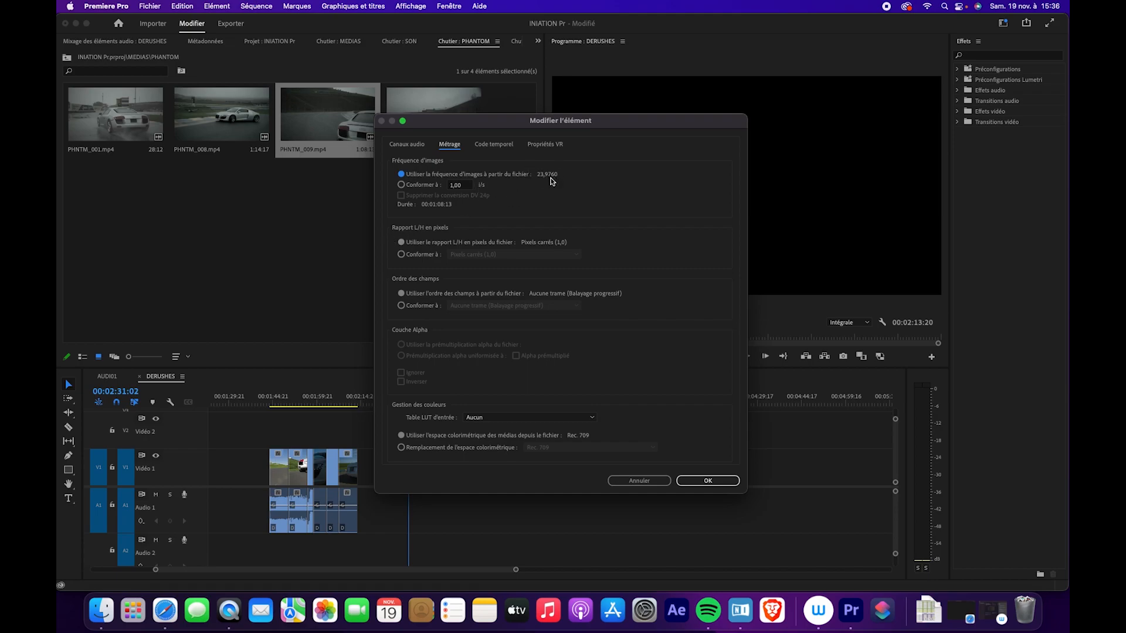
{"action": "left_click", "coordinate": [414, 186]}
{"action": "type", "text": "600"}
{"action": "left_click", "coordinate": [721, 477]}
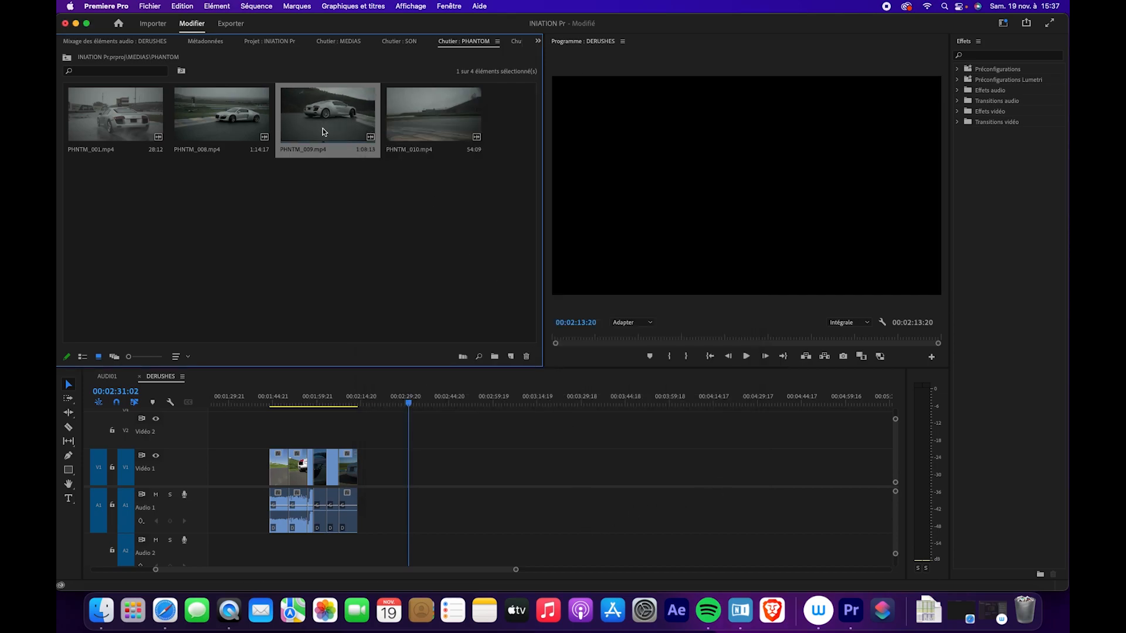
- Open the conformed PHNTM_009.mp4 as the source clip and play it from its beginning to check the motion
{"action": "double_click", "coordinate": [321, 128]}
{"action": "left_click_drag", "start_coordinate": [153, 338], "coordinate": [72, 339]}
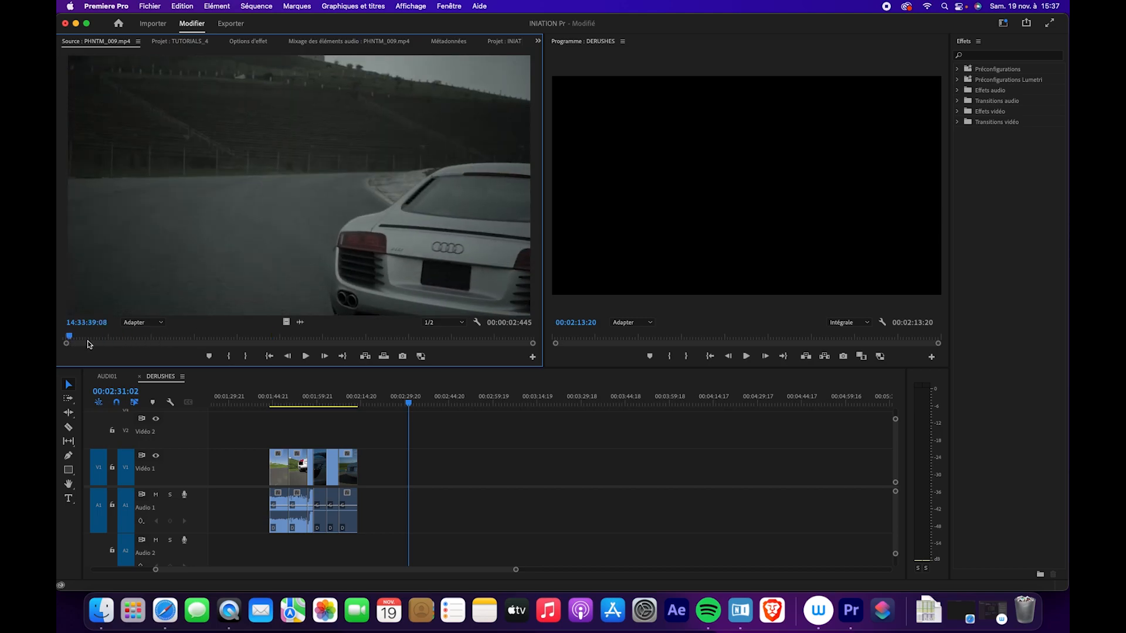
{"action": "left_click", "coordinate": [308, 356]}
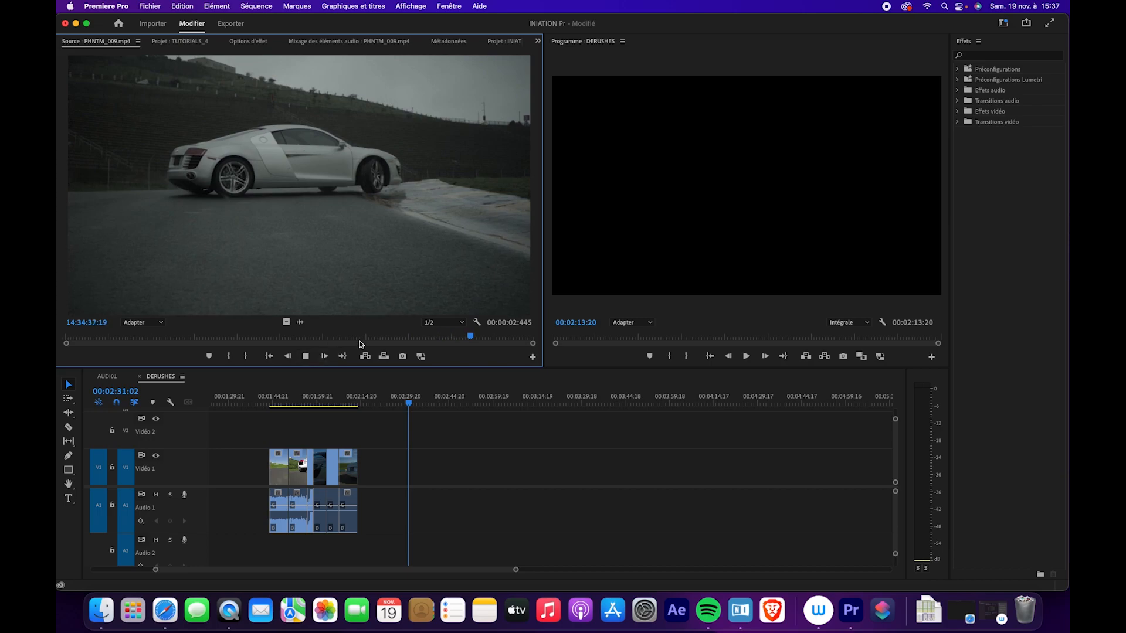
{"action": "left_click_drag", "start_coordinate": [359, 340], "coordinate": [64, 341]}
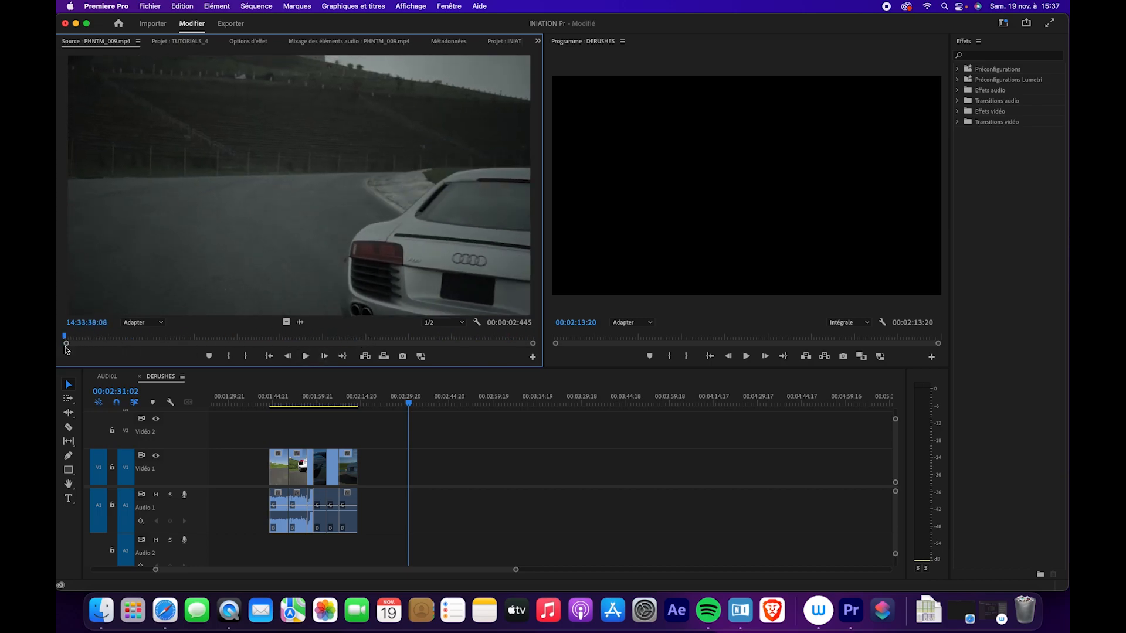
{"action": "key", "text": "space"}
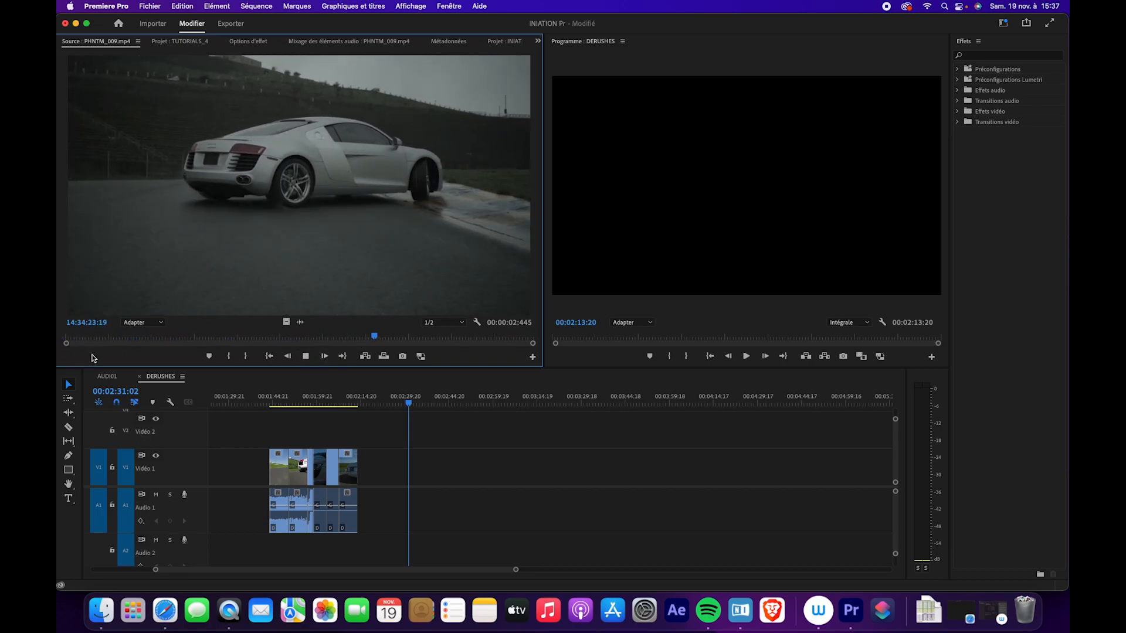
{"action": "key", "text": "space"}
{"action": "left_click_drag", "start_coordinate": [356, 340], "coordinate": [257, 339]}
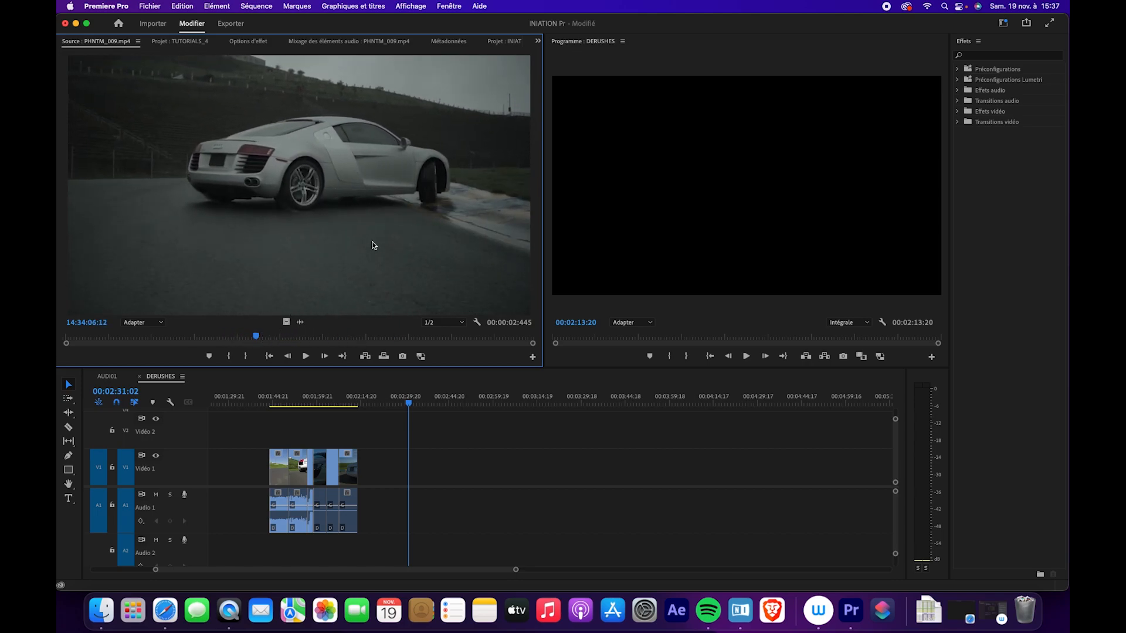
- Place only the video of source clip PHNTM_009.mp4 on Vidéo 1 at about 00:02:40:22, after the last clips, and select it
{"action": "left_click", "coordinate": [507, 44]}
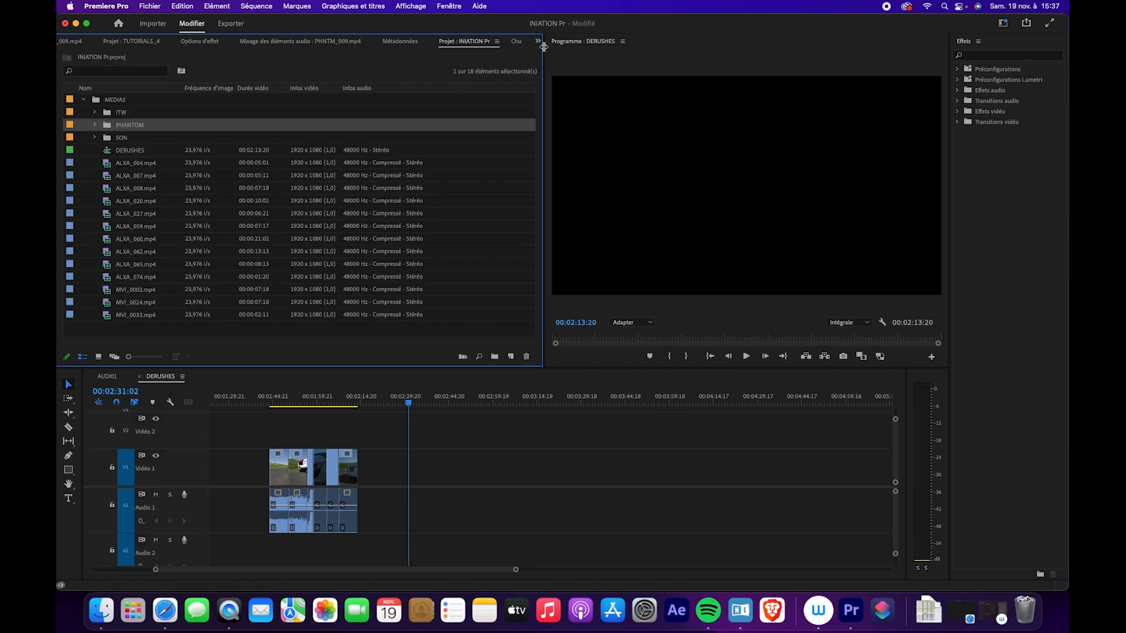
{"action": "left_click", "coordinate": [538, 41]}
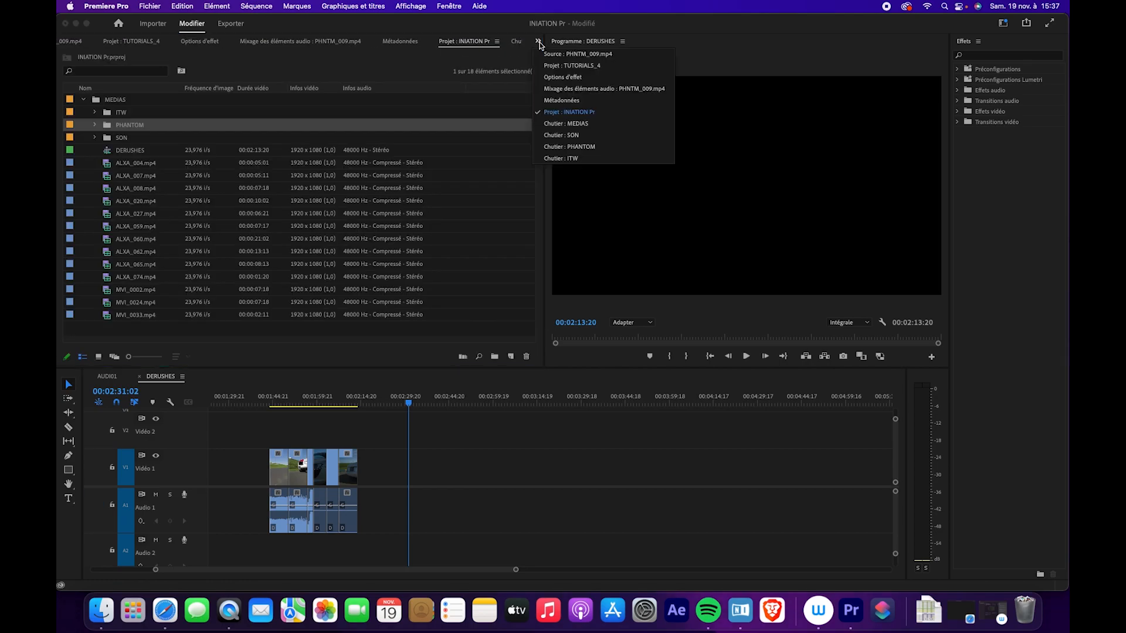
{"action": "left_click", "coordinate": [575, 54]}
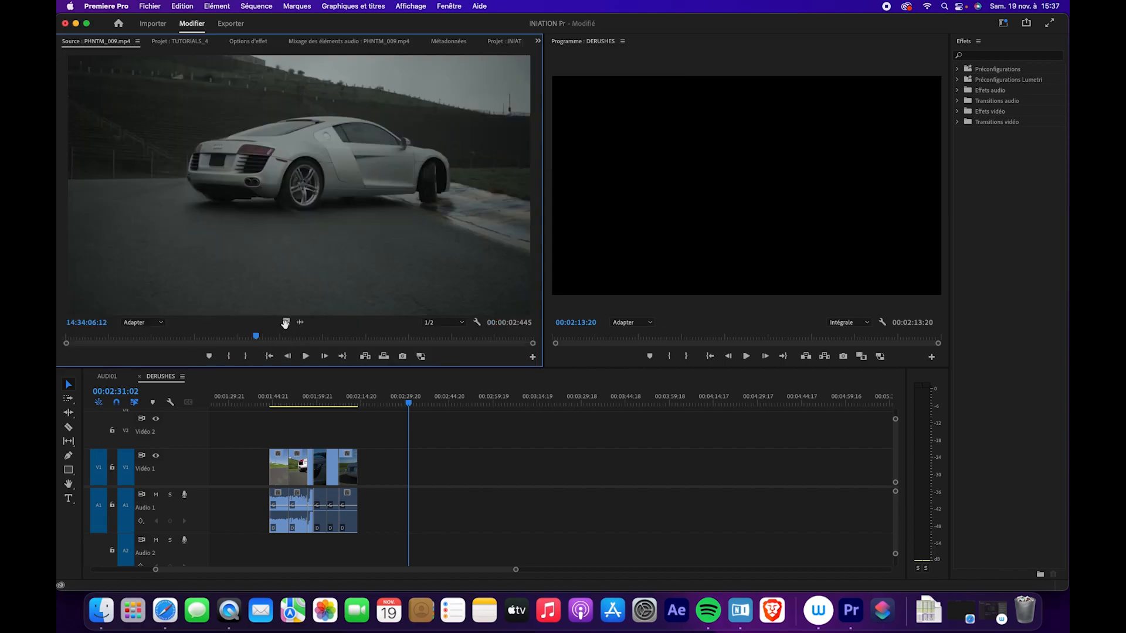
{"action": "left_click_drag", "start_coordinate": [324, 357], "coordinate": [440, 467]}
{"action": "left_click_drag", "start_coordinate": [517, 573], "coordinate": [414, 570]}
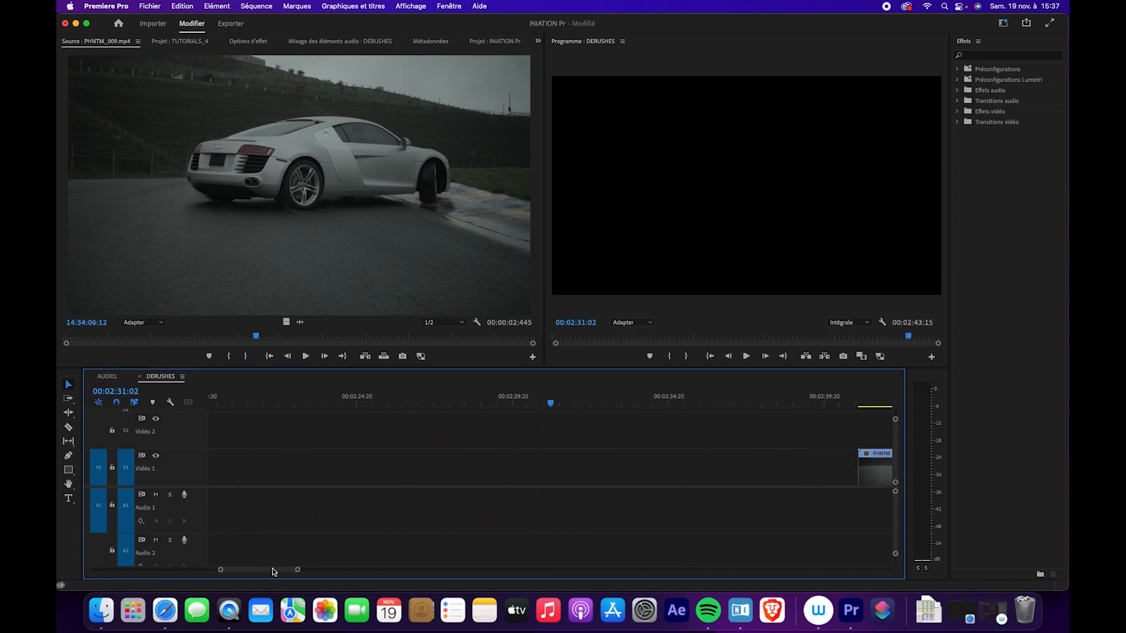
{"action": "scroll", "coordinate": [274, 572], "scroll_direction": "down", "scroll_amount": 5}
{"action": "left_click", "coordinate": [452, 401]}
{"action": "left_click_drag", "start_coordinate": [452, 402], "coordinate": [450, 402]}
{"action": "left_click", "coordinate": [499, 476]}
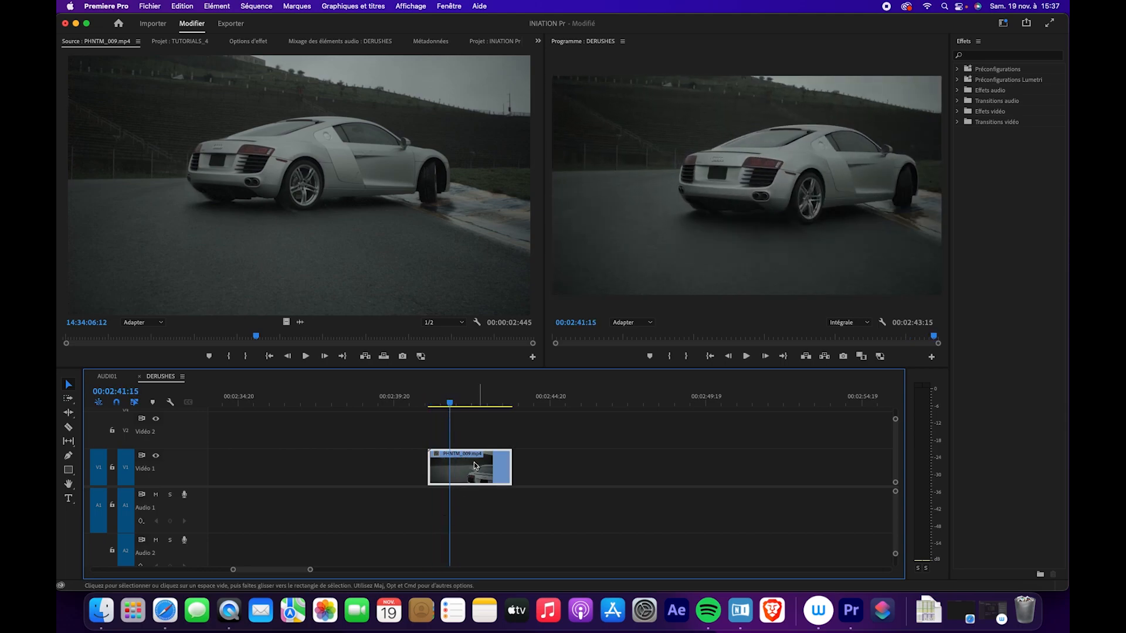
{"action": "right_click", "coordinate": [458, 475]}
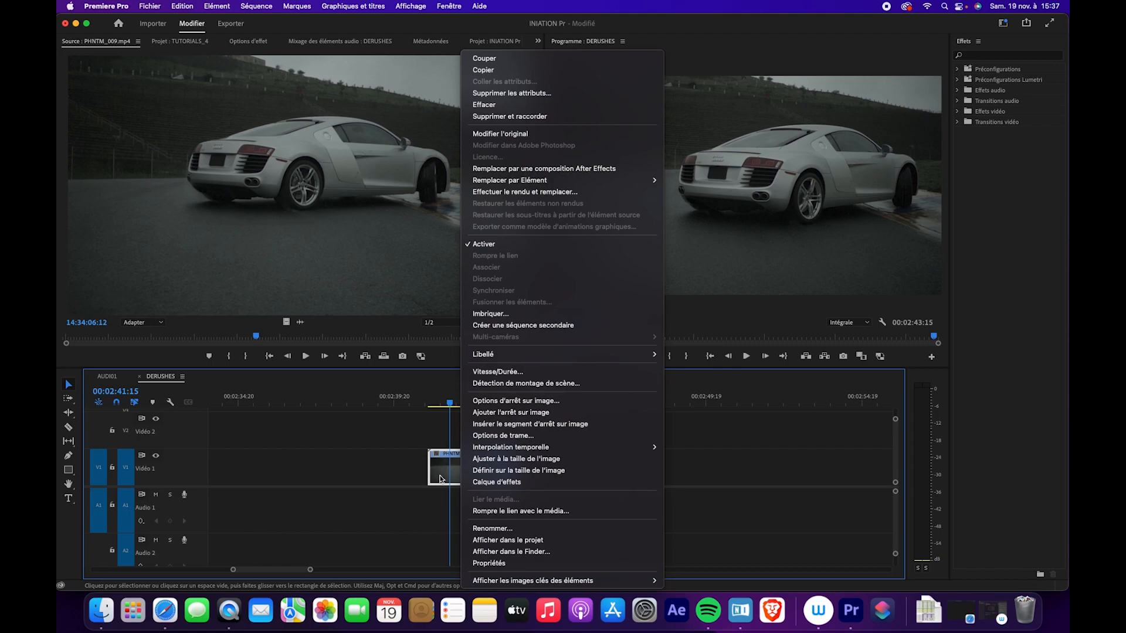
{"action": "left_click", "coordinate": [443, 472]}
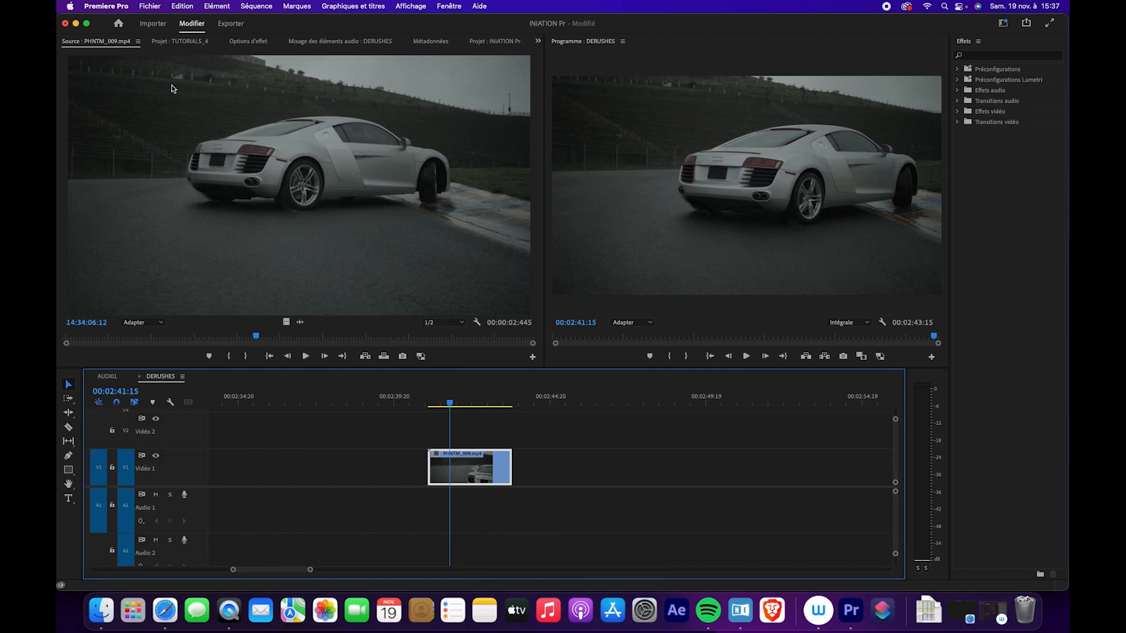
- Add speed keyframes to the PHNTM_009.mp4 timeline clip at 00:02:41:21 and 00:02:43:10
{"action": "left_click", "coordinate": [259, 42]}
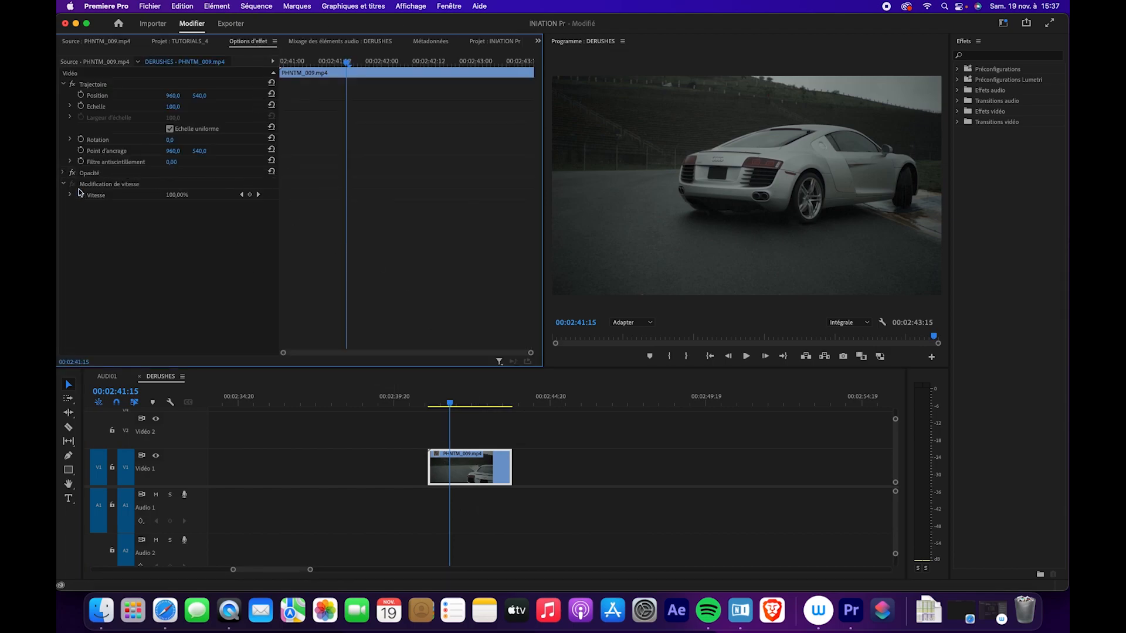
{"action": "left_click_drag", "start_coordinate": [347, 63], "coordinate": [281, 65]}
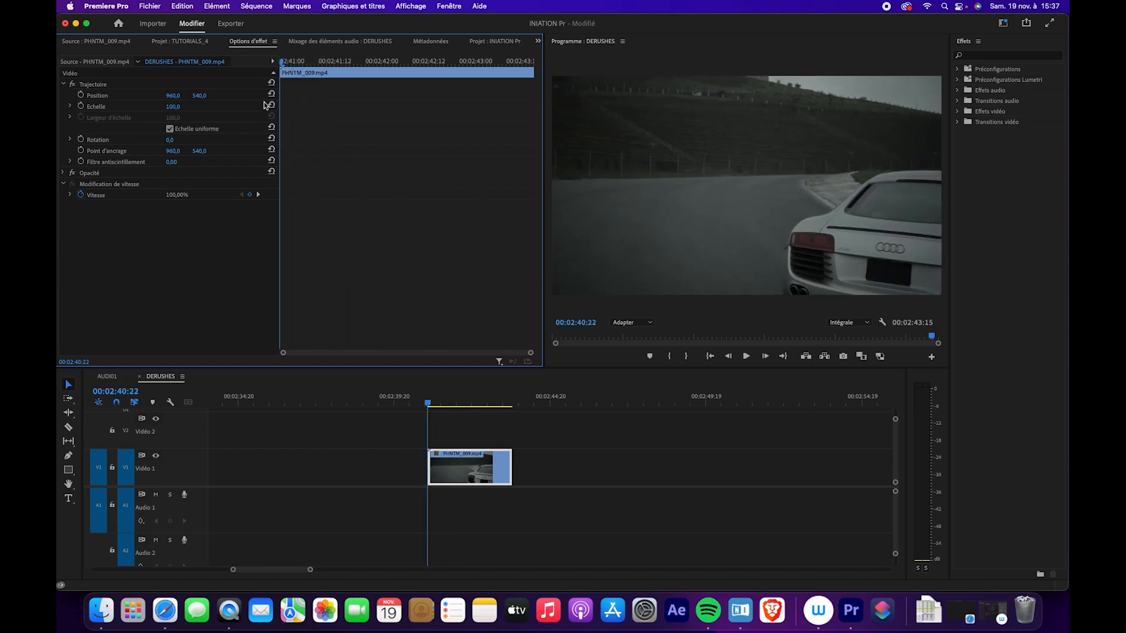
{"action": "left_click", "coordinate": [70, 195]}
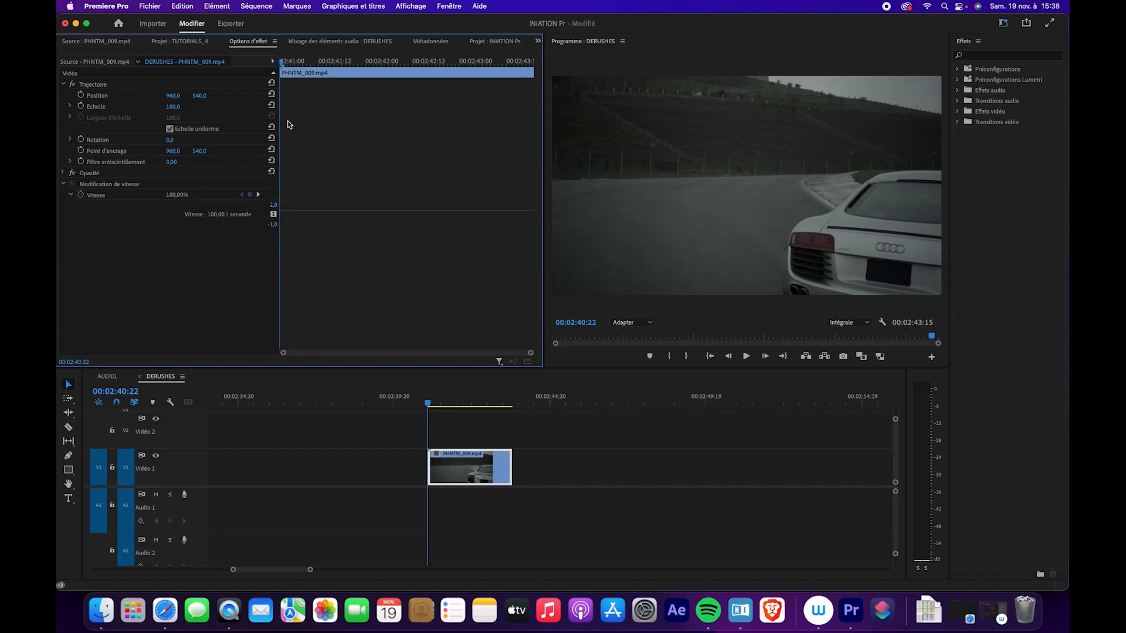
{"action": "left_click_drag", "start_coordinate": [287, 65], "coordinate": [366, 69]}
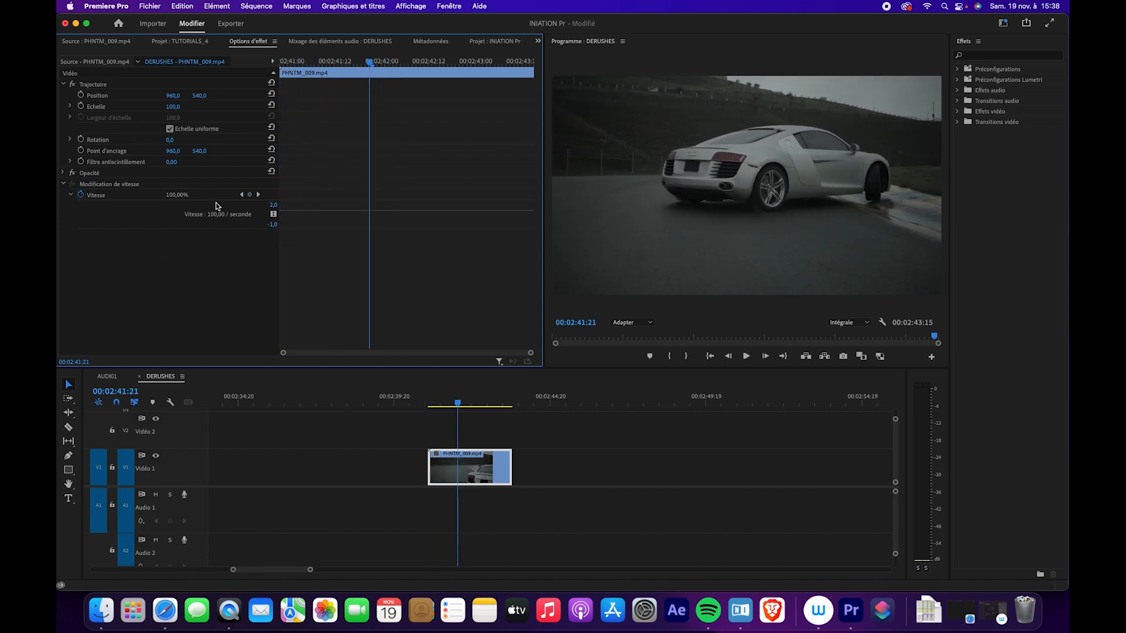
{"action": "left_click", "coordinate": [249, 194]}
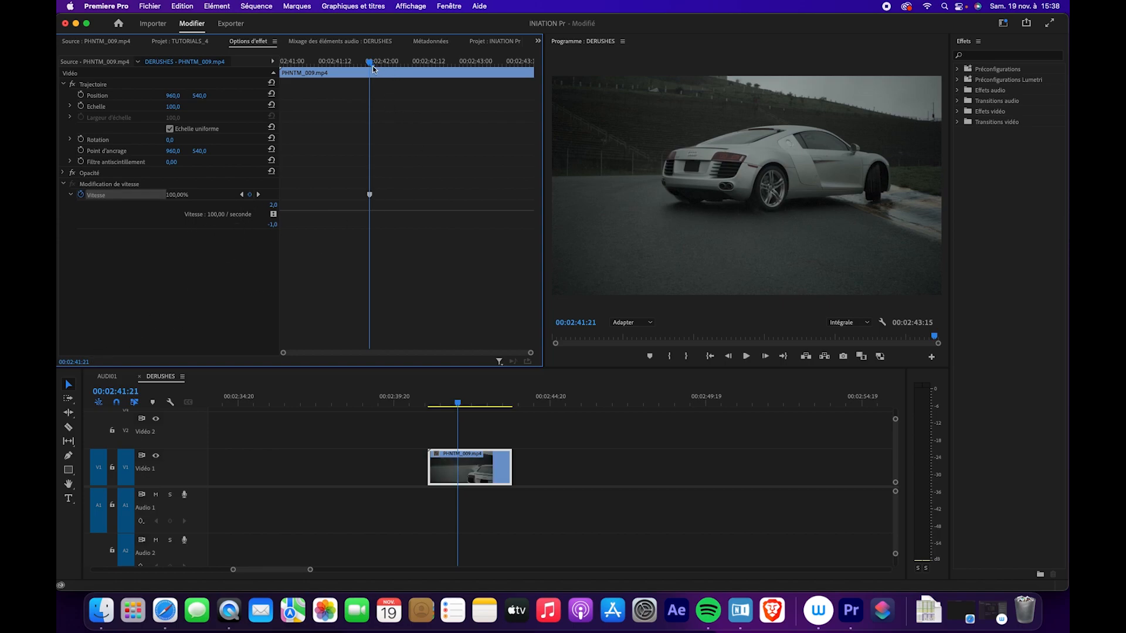
{"action": "left_click_drag", "start_coordinate": [371, 66], "coordinate": [514, 73]}
{"action": "left_click", "coordinate": [249, 194]}
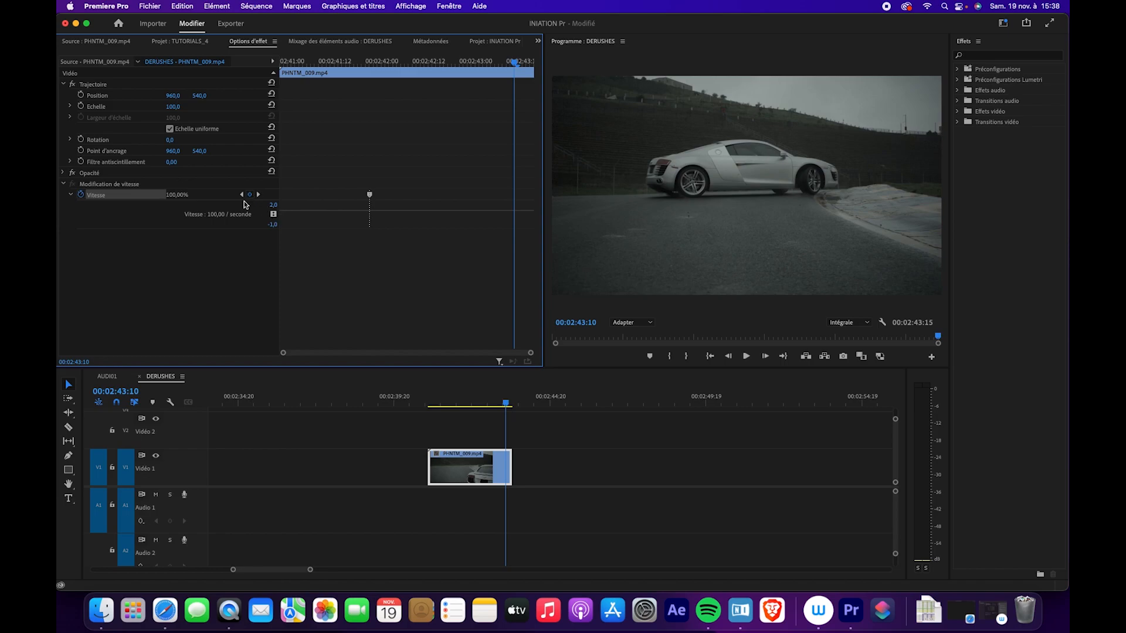
- Slow PHNTM_009.mp4 to 8% before its first speed keyframe, and split that keyframe into a short gradual ramp starting at about 00:02:49:03
{"action": "left_click_drag", "start_coordinate": [385, 65], "coordinate": [318, 65]}
{"action": "left_click_drag", "start_coordinate": [322, 218], "coordinate": [305, 265]}
{"action": "left_click", "coordinate": [437, 404]}
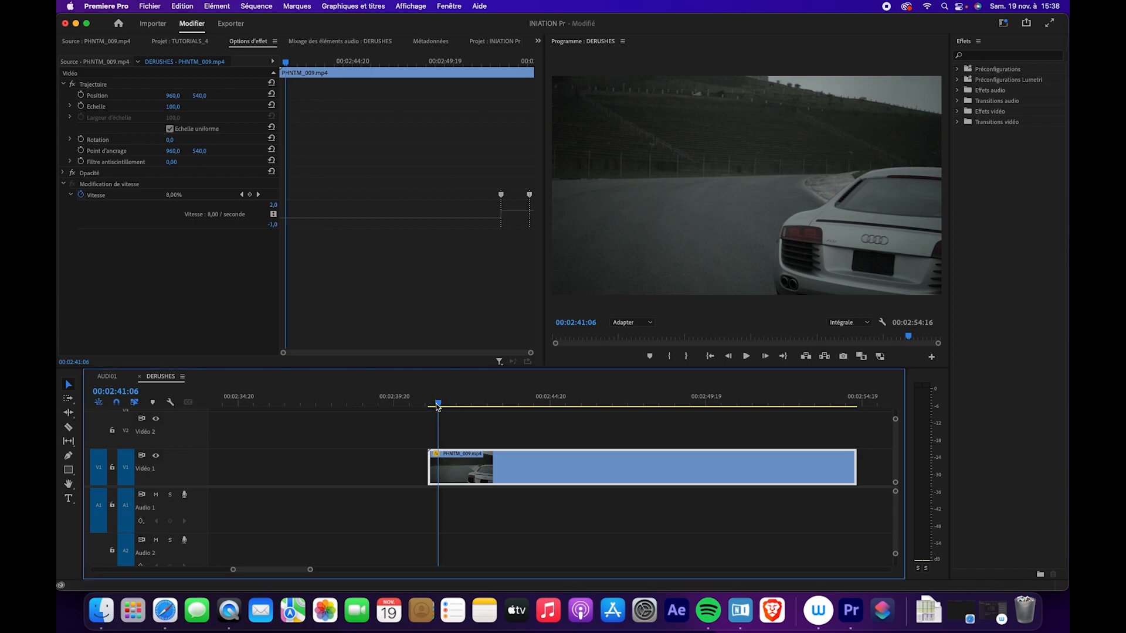
{"action": "key", "text": "space"}
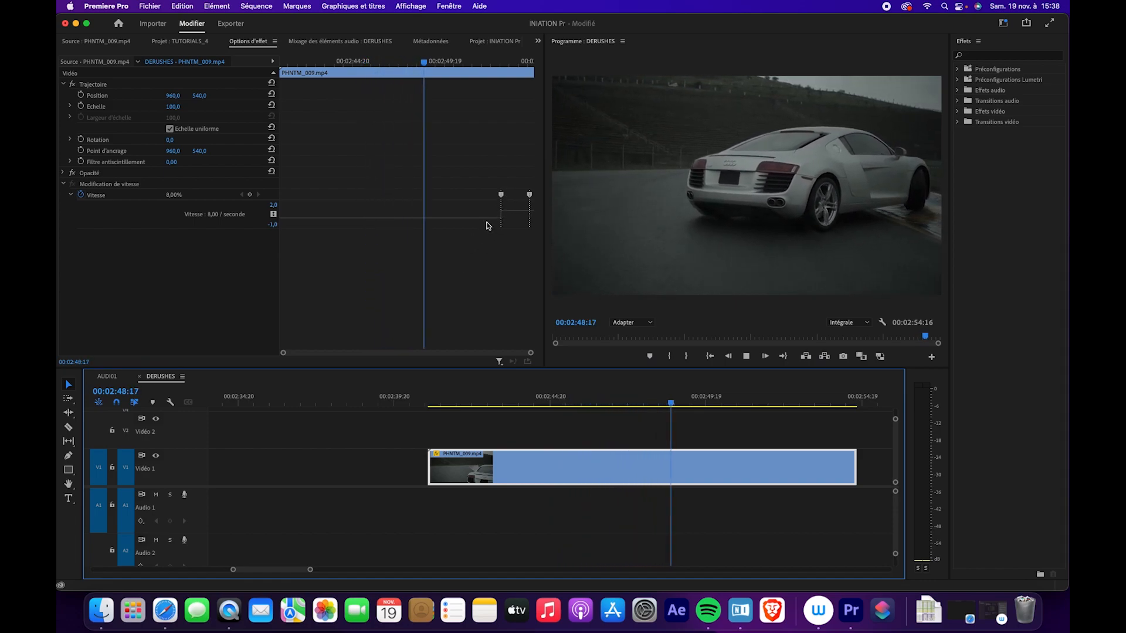
{"action": "key", "text": "space"}
{"action": "left_click", "coordinate": [501, 195]}
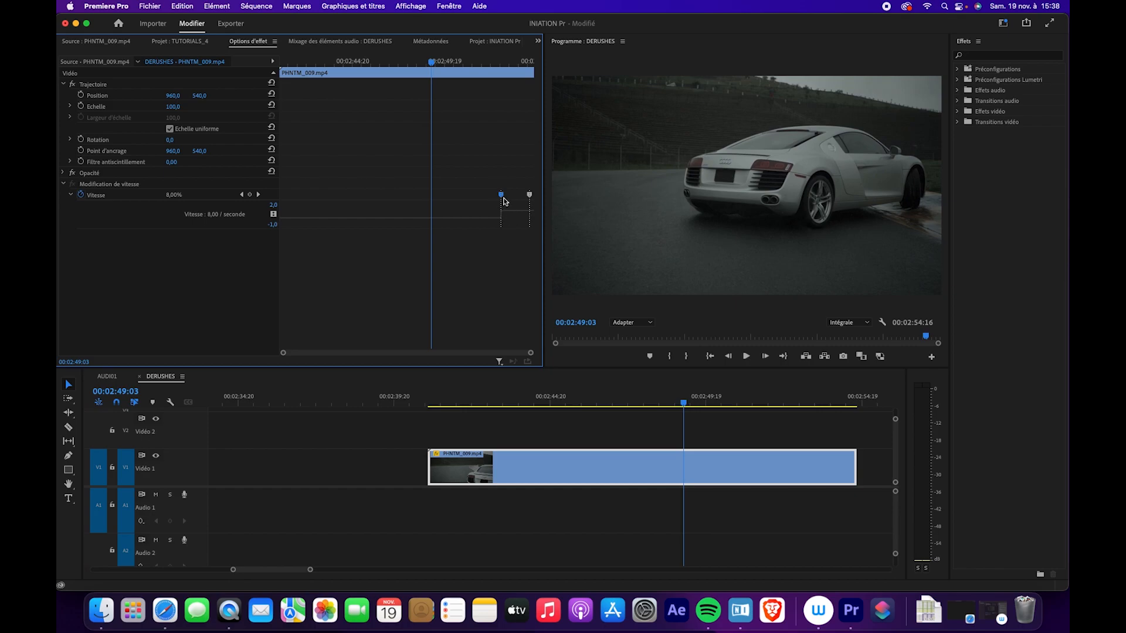
{"action": "left_click_drag", "start_coordinate": [502, 200], "coordinate": [427, 201]}
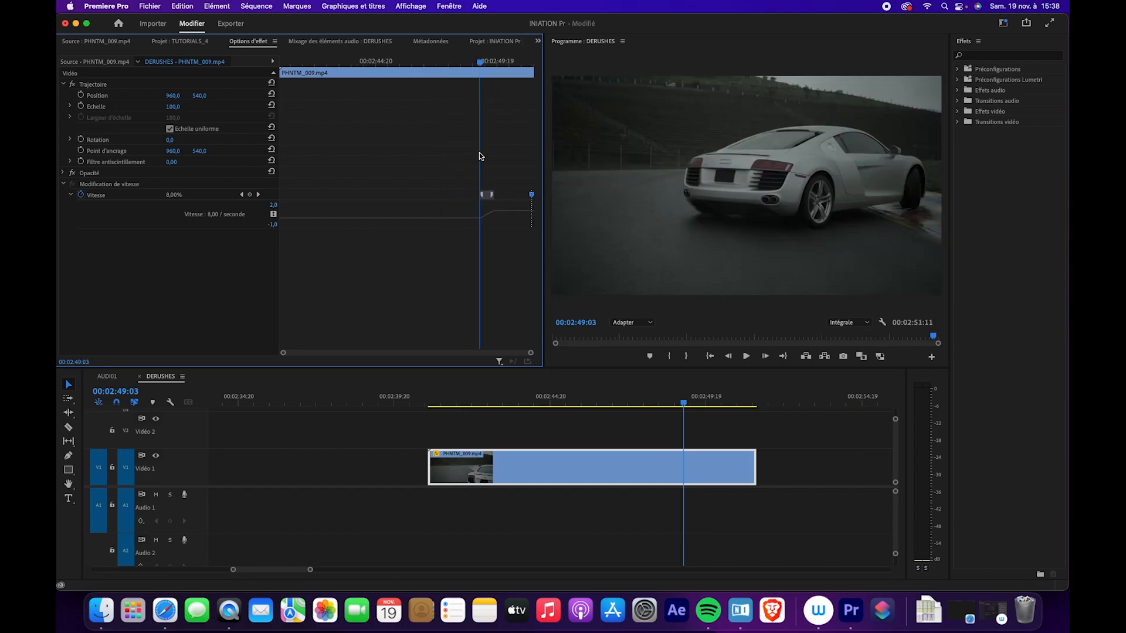
- Play the PHNTM_009.mp4 speed ramp from about 00:02:46:10 and again from about 00:02:41:23
{"action": "left_click_drag", "start_coordinate": [665, 397], "coordinate": [598, 396]}
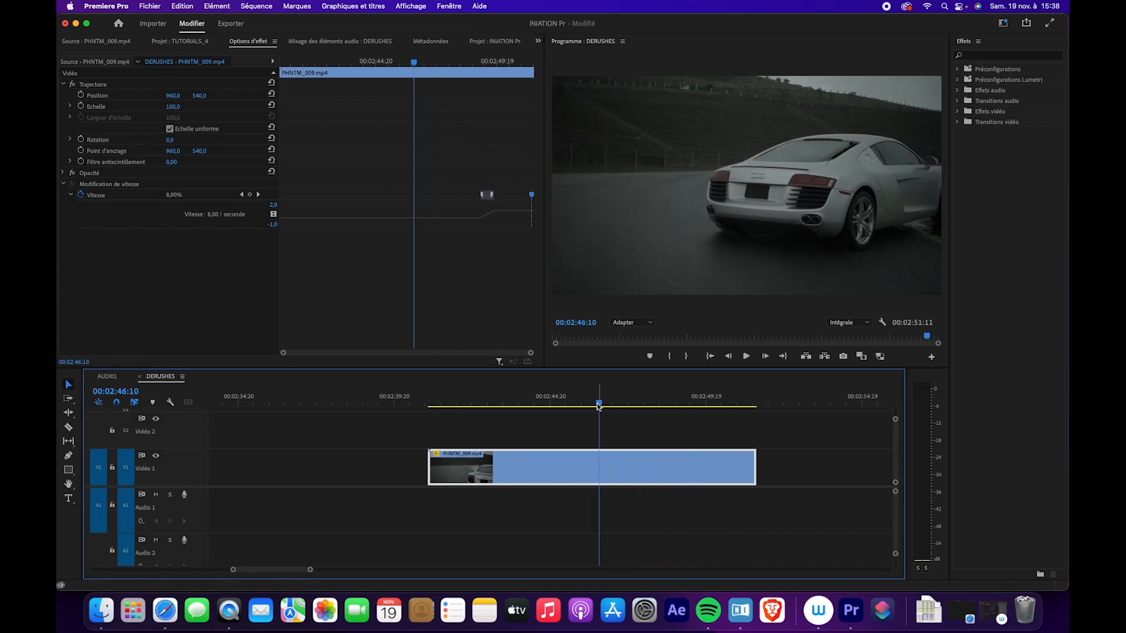
{"action": "key", "text": "space"}
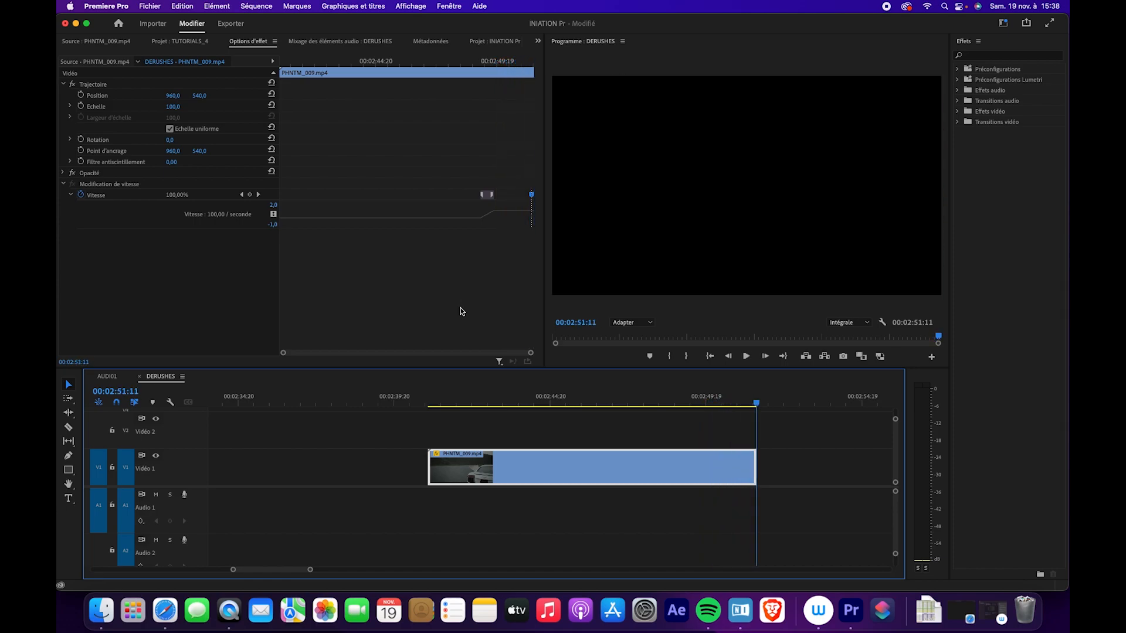
{"action": "left_click", "coordinate": [644, 404]}
{"action": "left_click", "coordinate": [462, 403]}
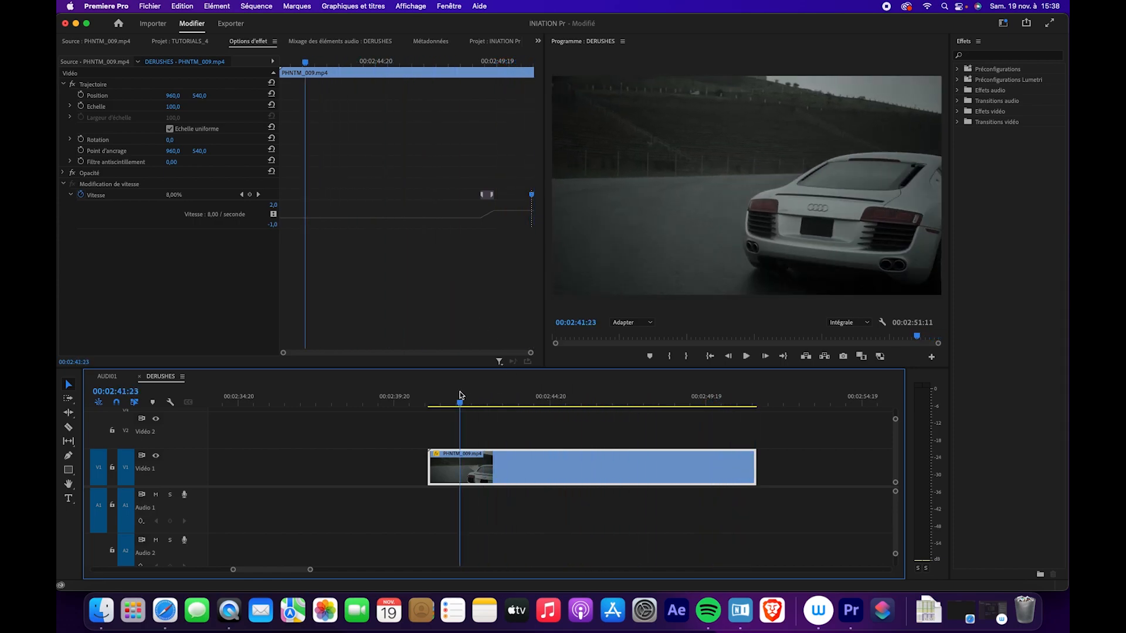
{"action": "key", "text": "space"}
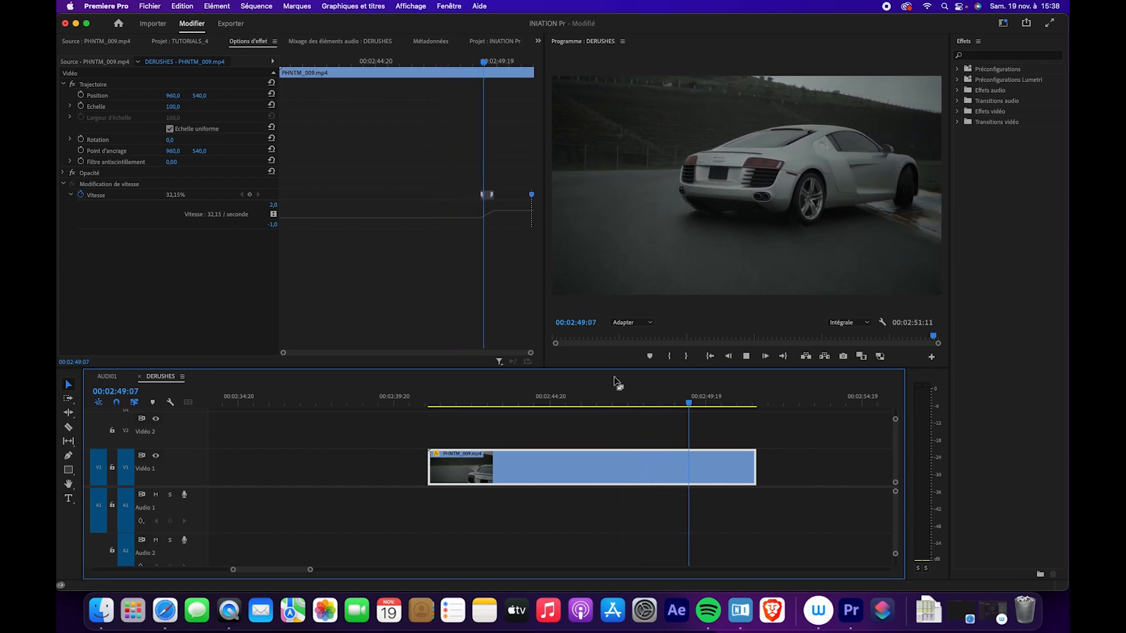
{"action": "key", "text": "space"}
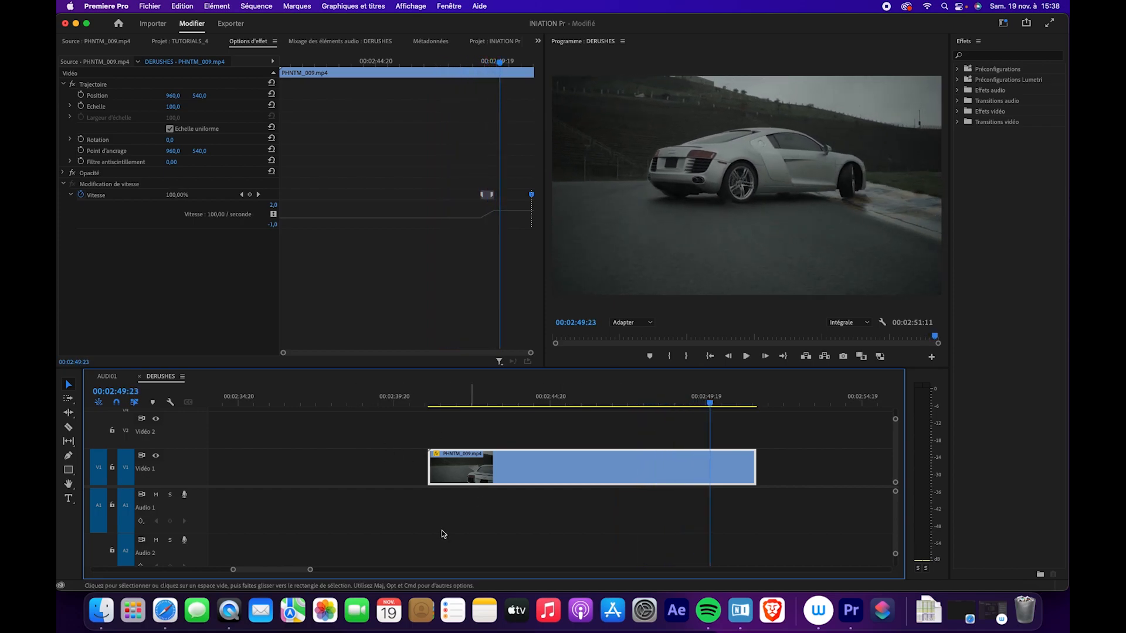
{"action": "left_click_drag", "start_coordinate": [313, 571], "coordinate": [359, 573]}
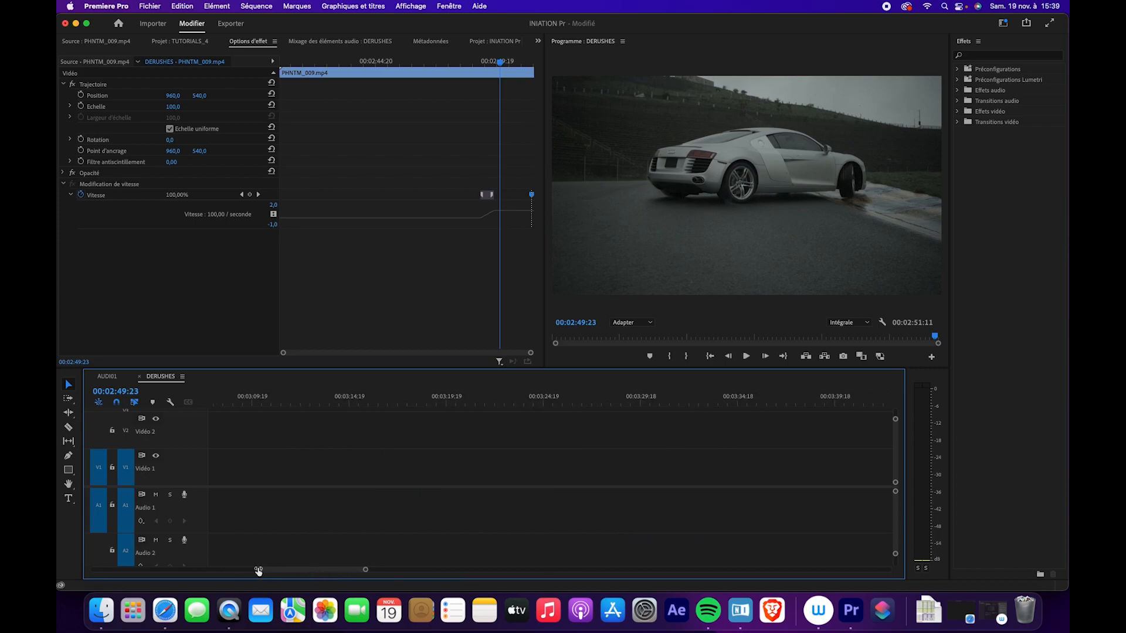
{"action": "left_click_drag", "start_coordinate": [260, 570], "coordinate": [154, 569]}
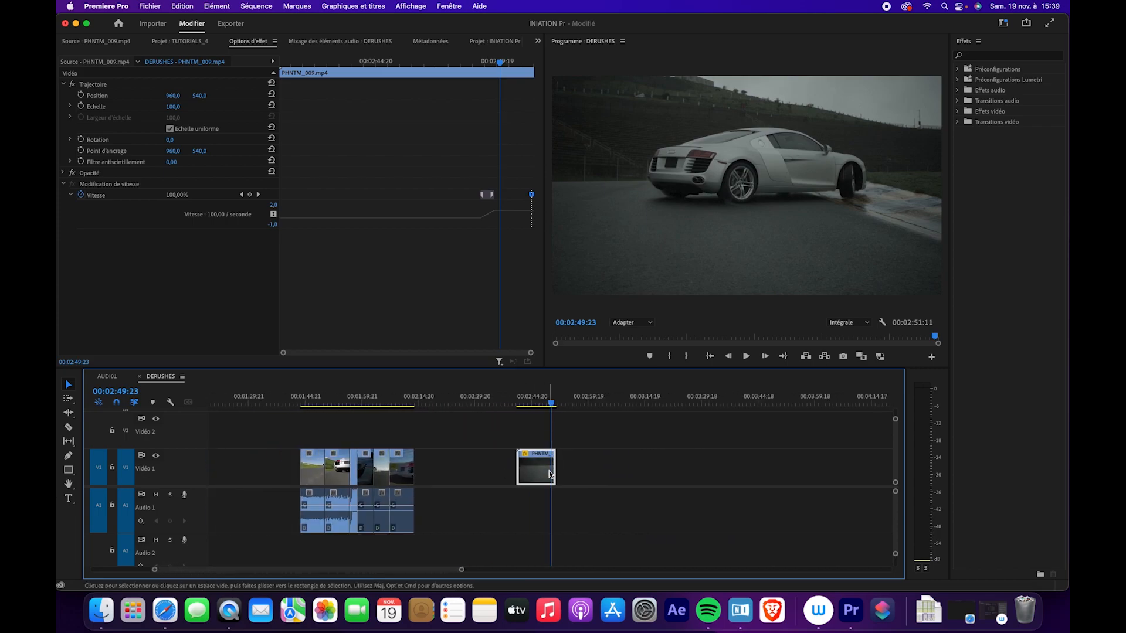
- Move PHNTM_009.mp4 on Vidéo 1 into the gap before the last clip group, starting at about 00:01:24
{"action": "left_click_drag", "start_coordinate": [551, 475], "coordinate": [261, 476]}
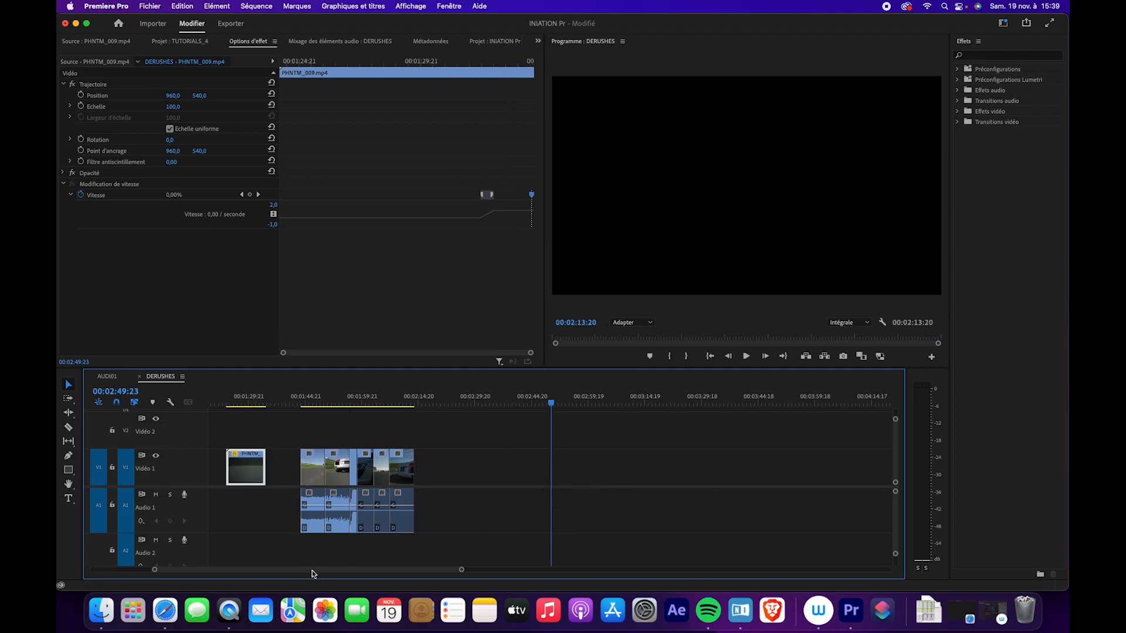
{"action": "left_click_drag", "start_coordinate": [314, 573], "coordinate": [258, 573]}
{"action": "left_click_drag", "start_coordinate": [406, 570], "coordinate": [446, 569]}
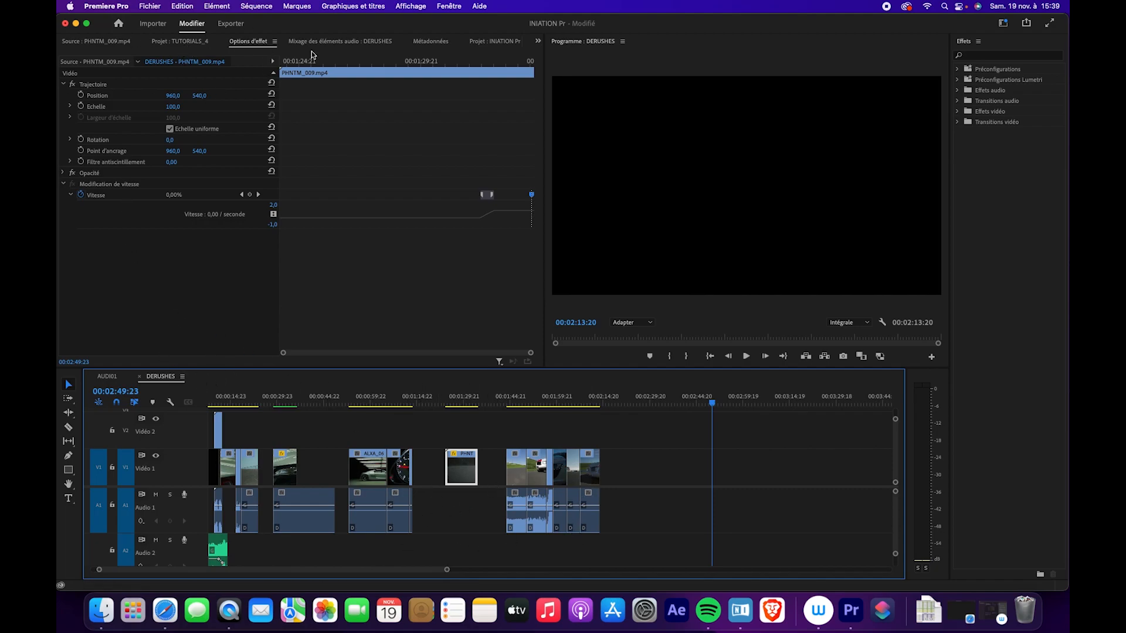
- Open interview clip 004 from the ITW bin in the Source monitor and scrub through it to 01:02:23:21
{"action": "left_click", "coordinate": [537, 42]}
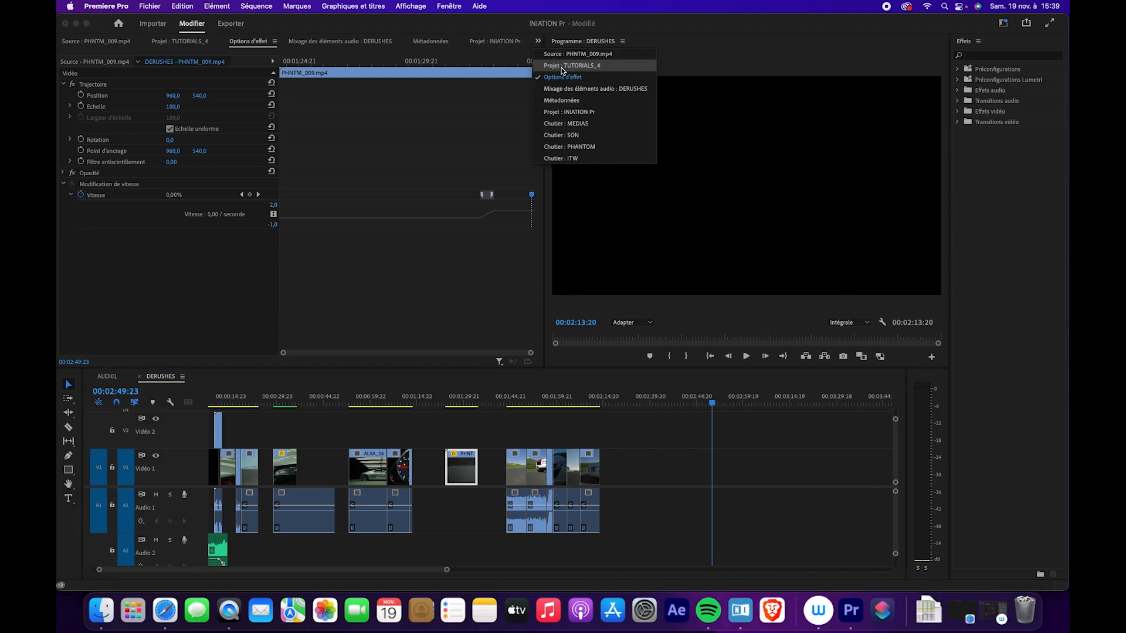
{"action": "left_click", "coordinate": [568, 112]}
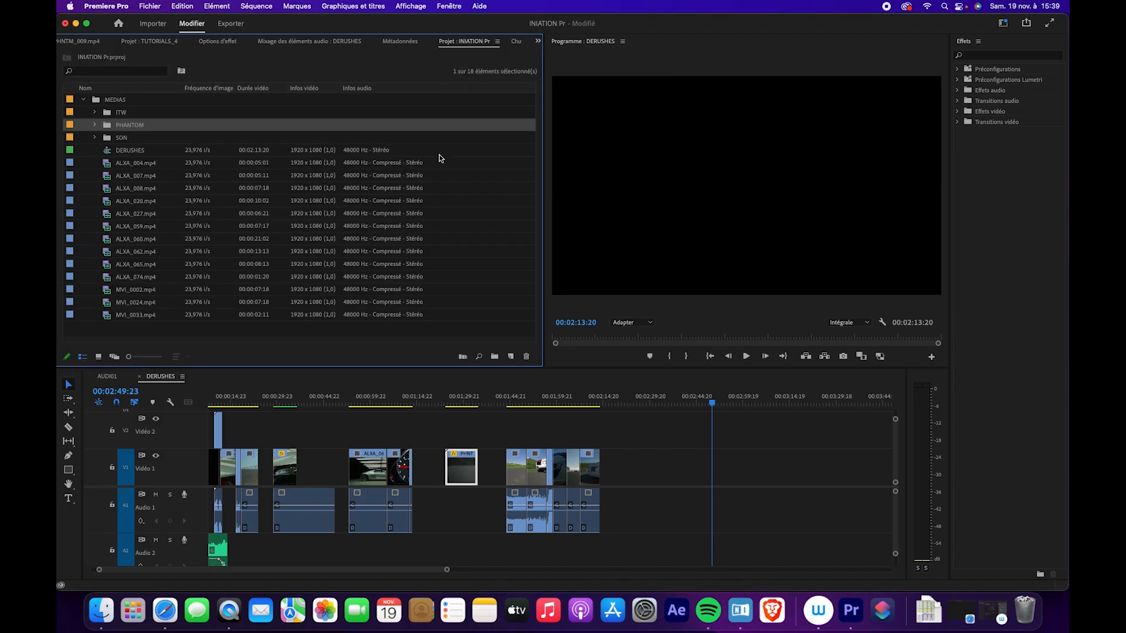
{"action": "left_click", "coordinate": [102, 113]}
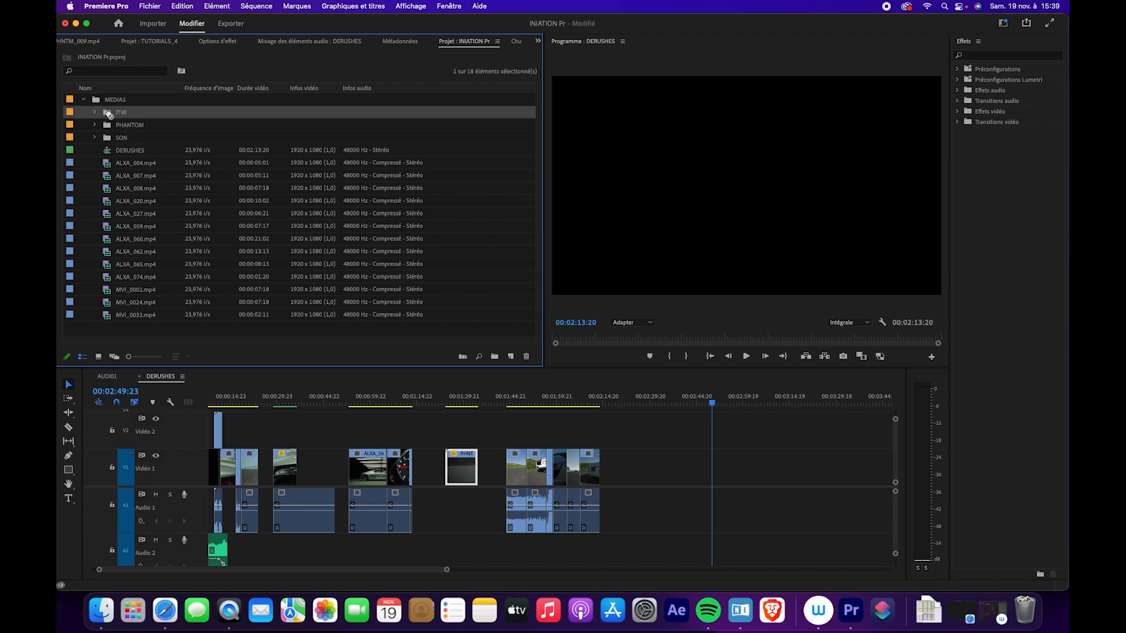
{"action": "double_click", "coordinate": [108, 114]}
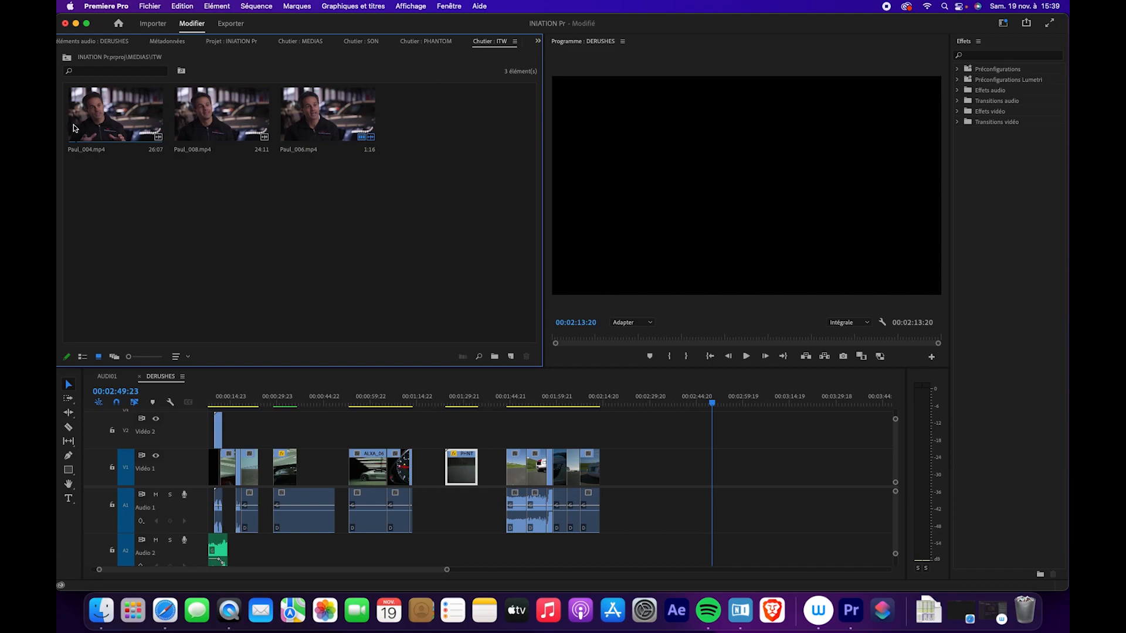
{"action": "left_click", "coordinate": [112, 131]}
{"action": "double_click", "coordinate": [124, 135]}
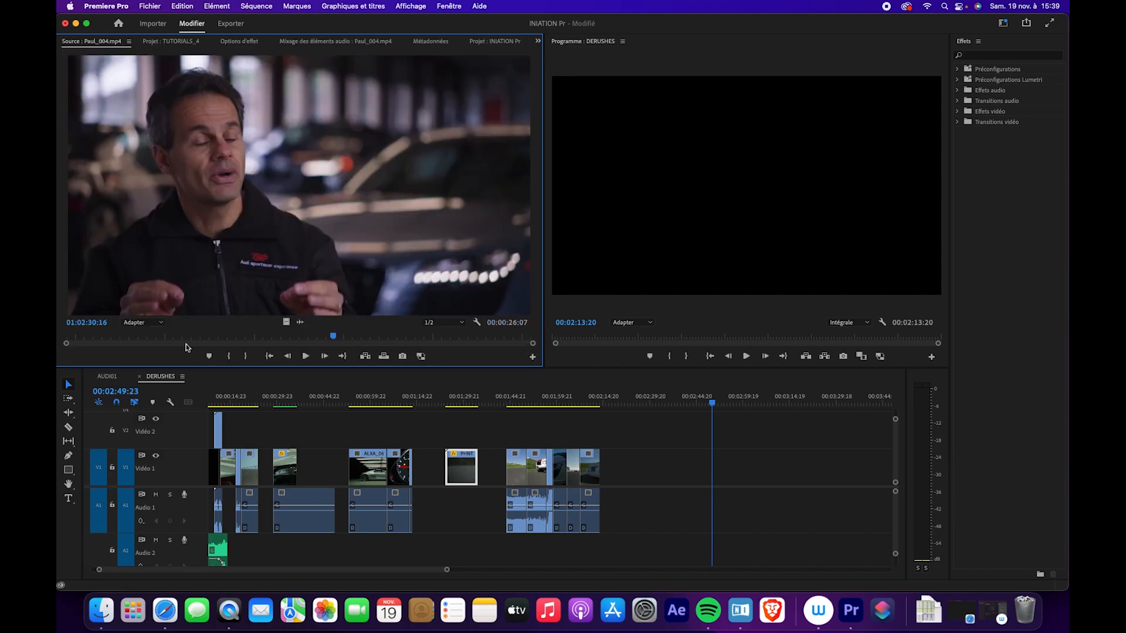
{"action": "left_click_drag", "start_coordinate": [186, 337], "coordinate": [212, 338]}
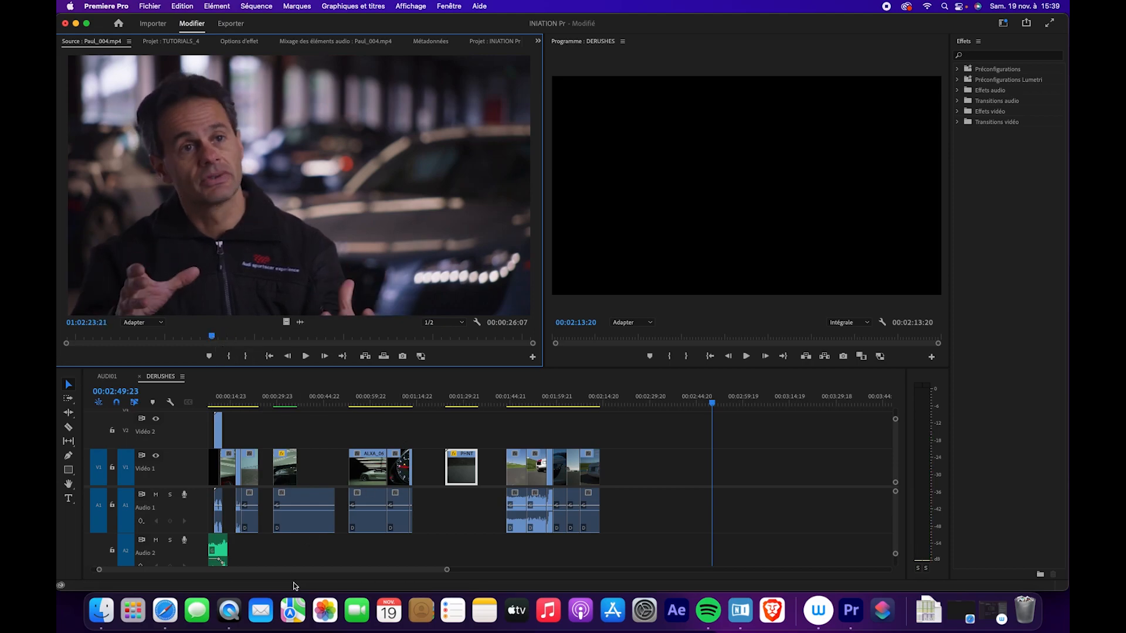
- Place interview clip 004 on Vidéo 1 and Audio 1 at about 00:02:37, after the last clips, and select it
{"action": "left_click_drag", "start_coordinate": [300, 570], "coordinate": [294, 570]}
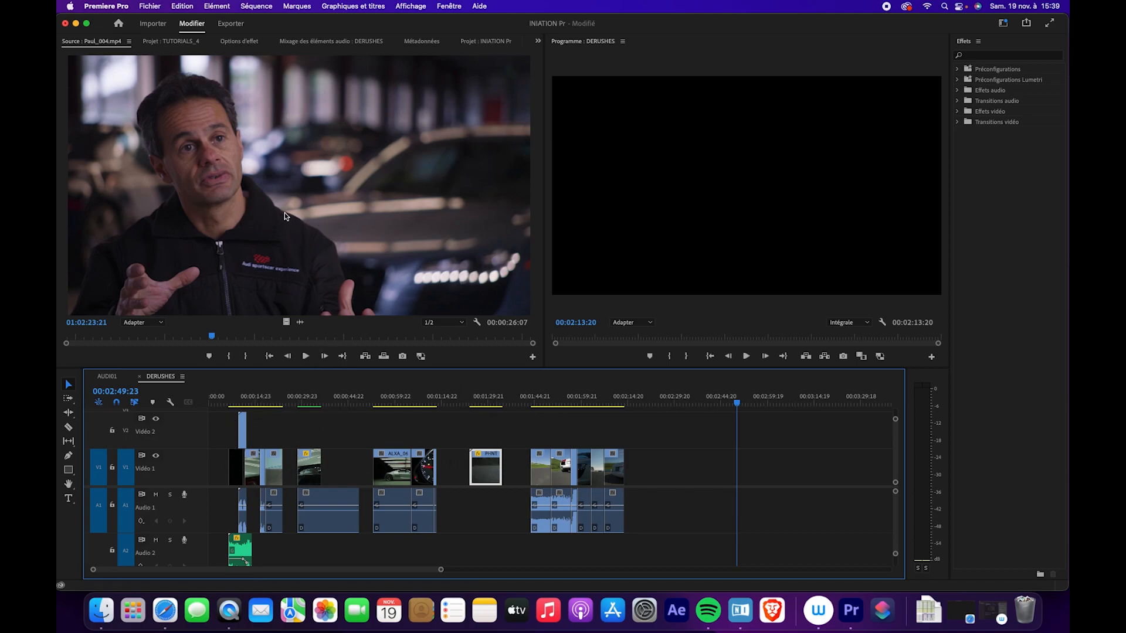
{"action": "left_click_drag", "start_coordinate": [286, 217], "coordinate": [698, 459]}
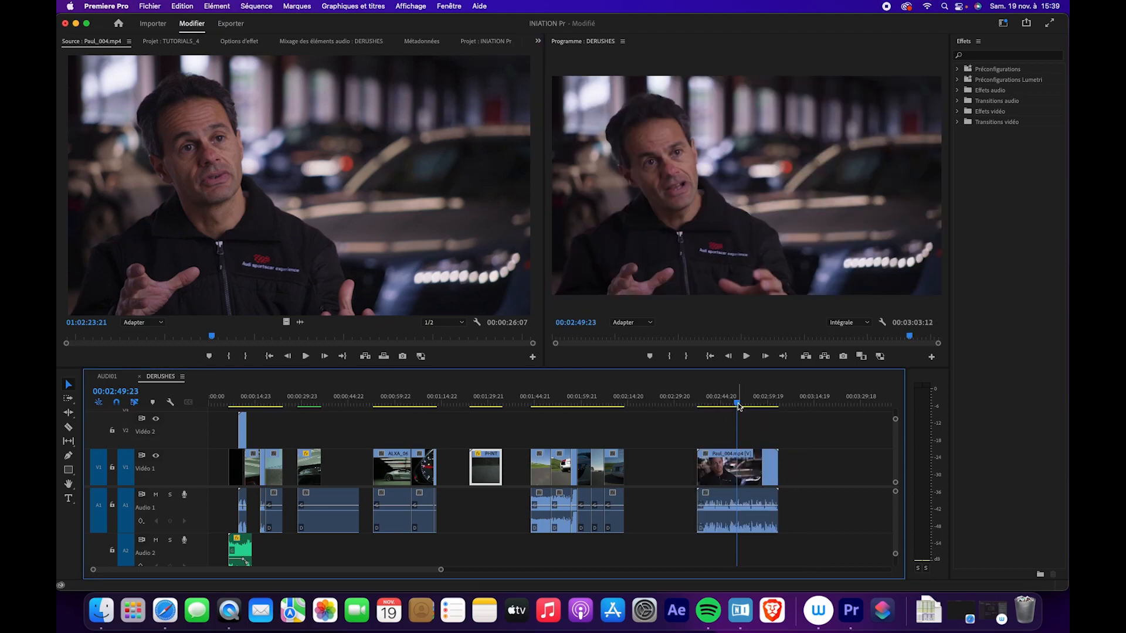
{"action": "left_click_drag", "start_coordinate": [736, 404], "coordinate": [718, 404]}
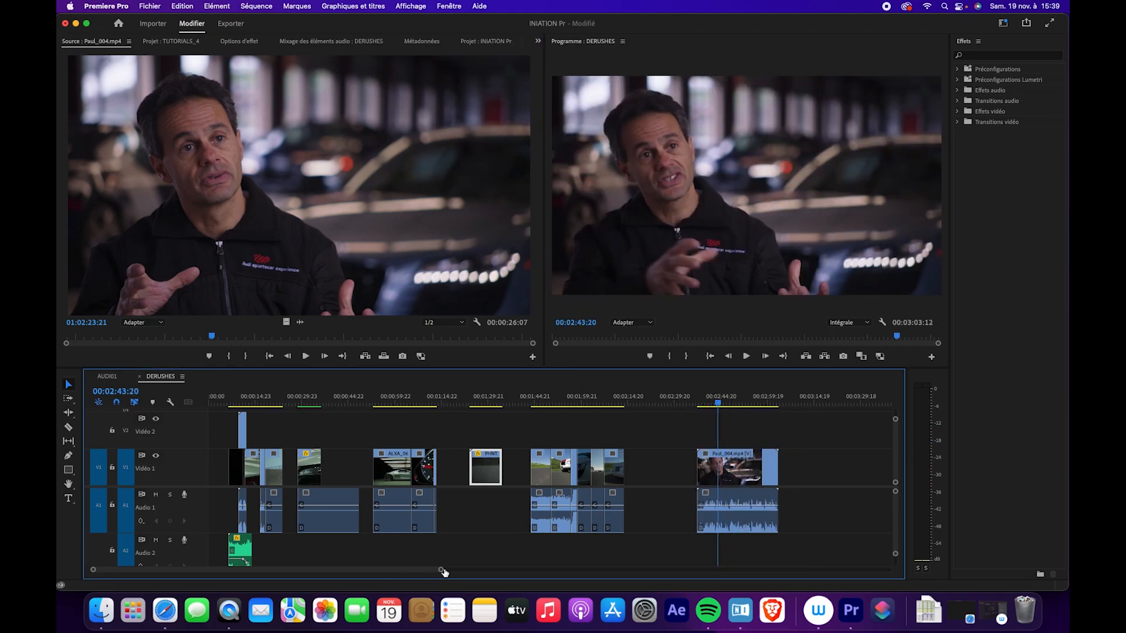
{"action": "left_click_drag", "start_coordinate": [442, 571], "coordinate": [533, 570]}
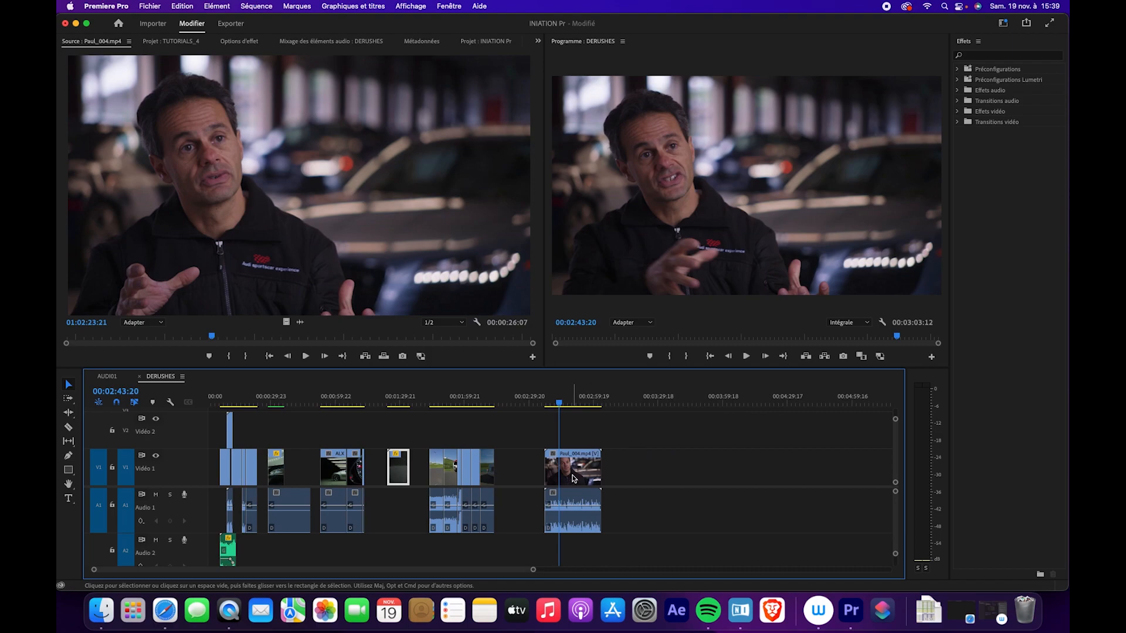
{"action": "left_click", "coordinate": [573, 479]}
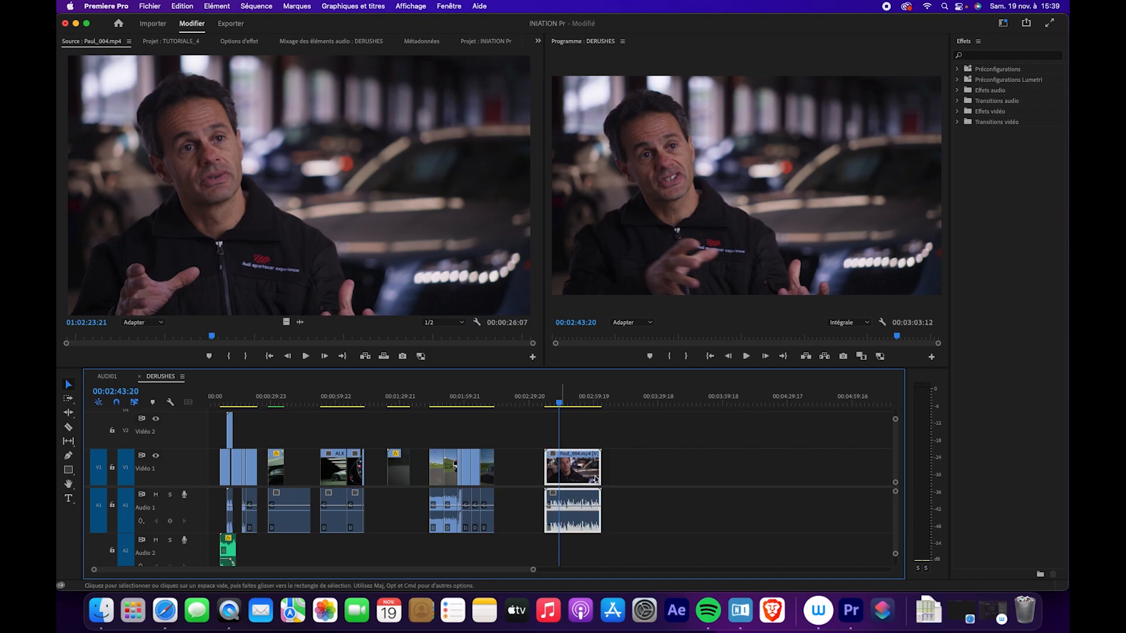
- Transcribe the DERUSHES sequence in Anglais, analysing only the Audio 1 track
{"action": "left_click", "coordinate": [455, 9]}
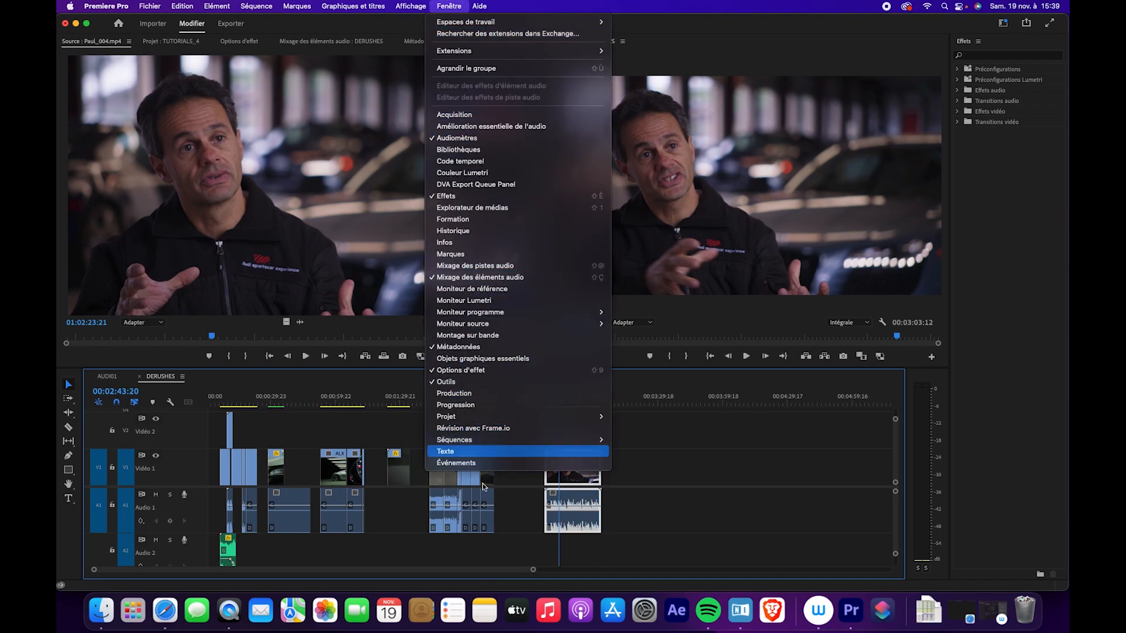
{"action": "left_click", "coordinate": [457, 451]}
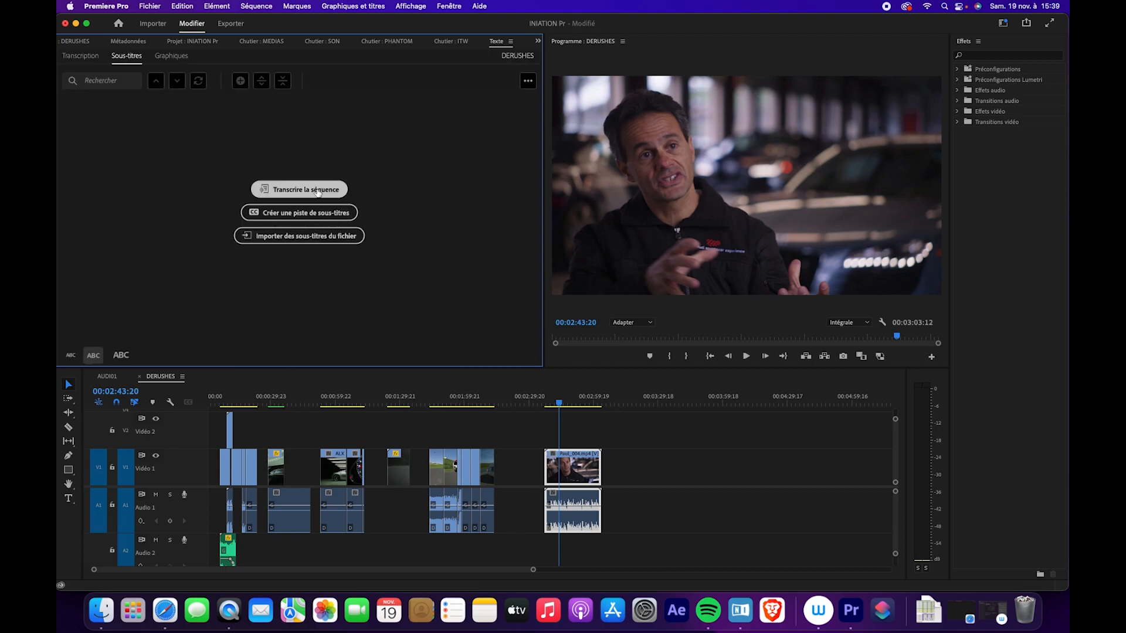
{"action": "left_click", "coordinate": [304, 190]}
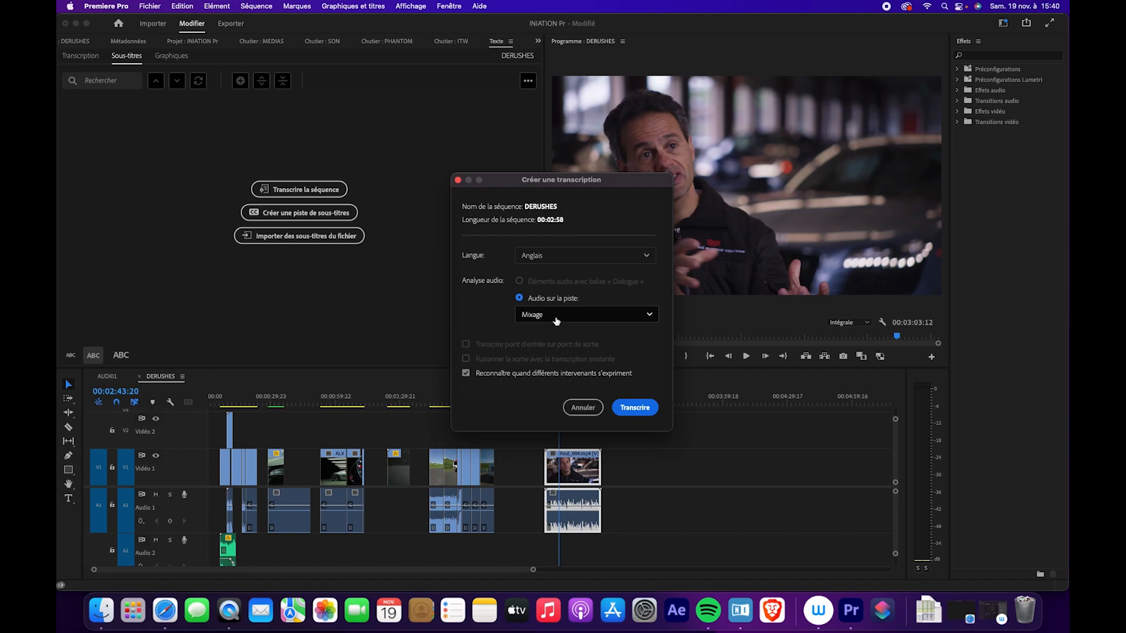
{"action": "left_click", "coordinate": [554, 317]}
{"action": "left_click", "coordinate": [554, 353]}
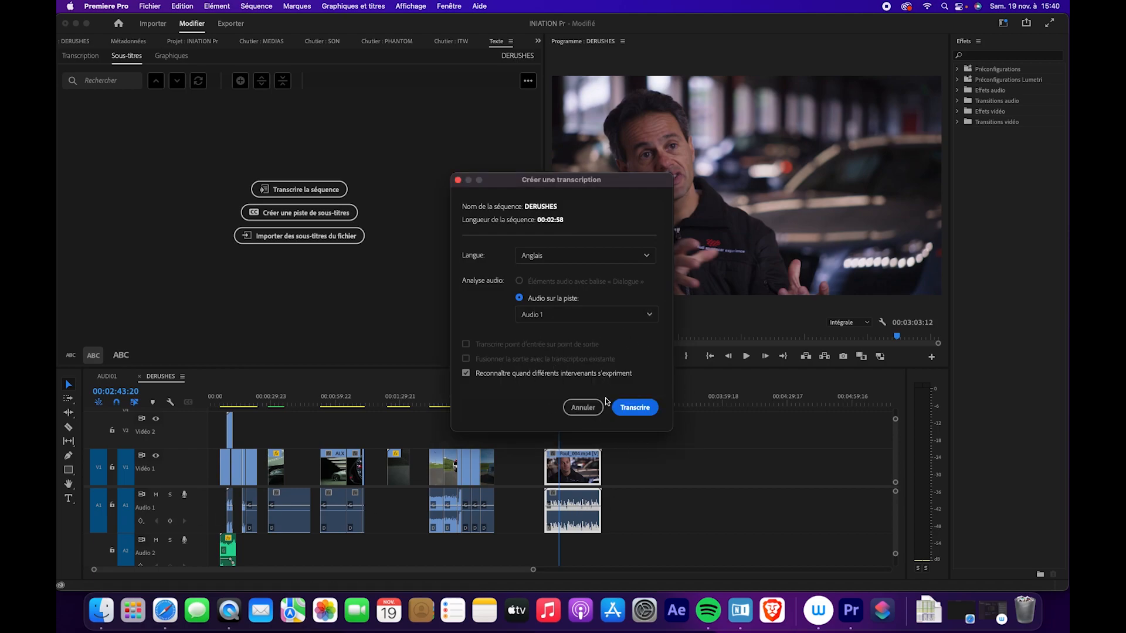
{"action": "left_click", "coordinate": [637, 412]}
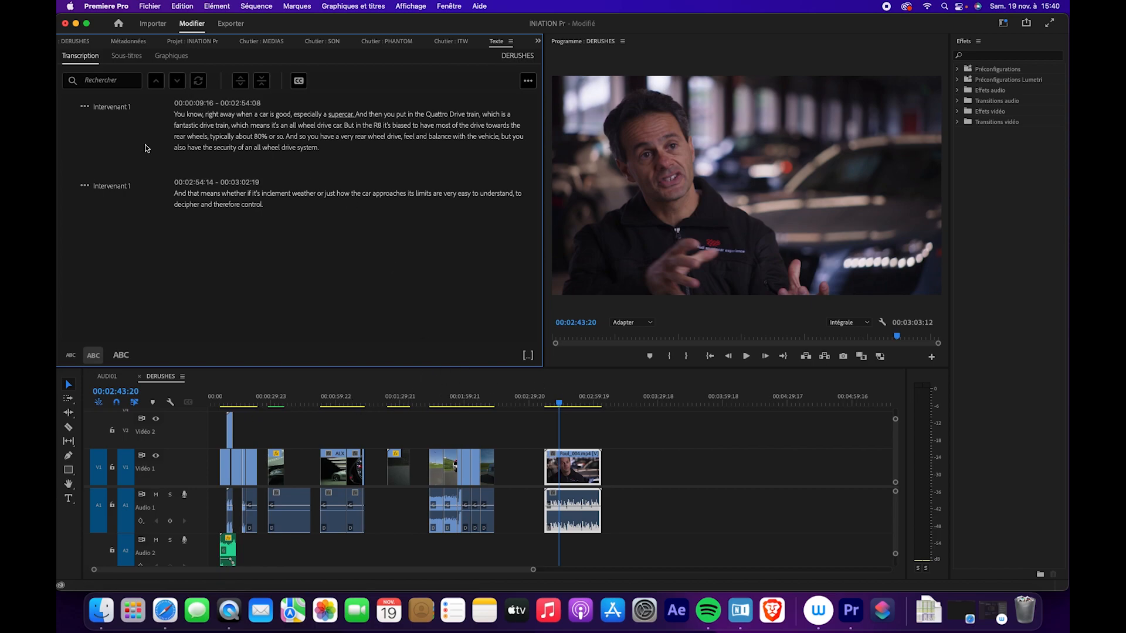
- Play interview clip 004 from its start to about 00:02:54:09 to check the speech against the transcription
{"action": "left_click", "coordinate": [549, 404]}
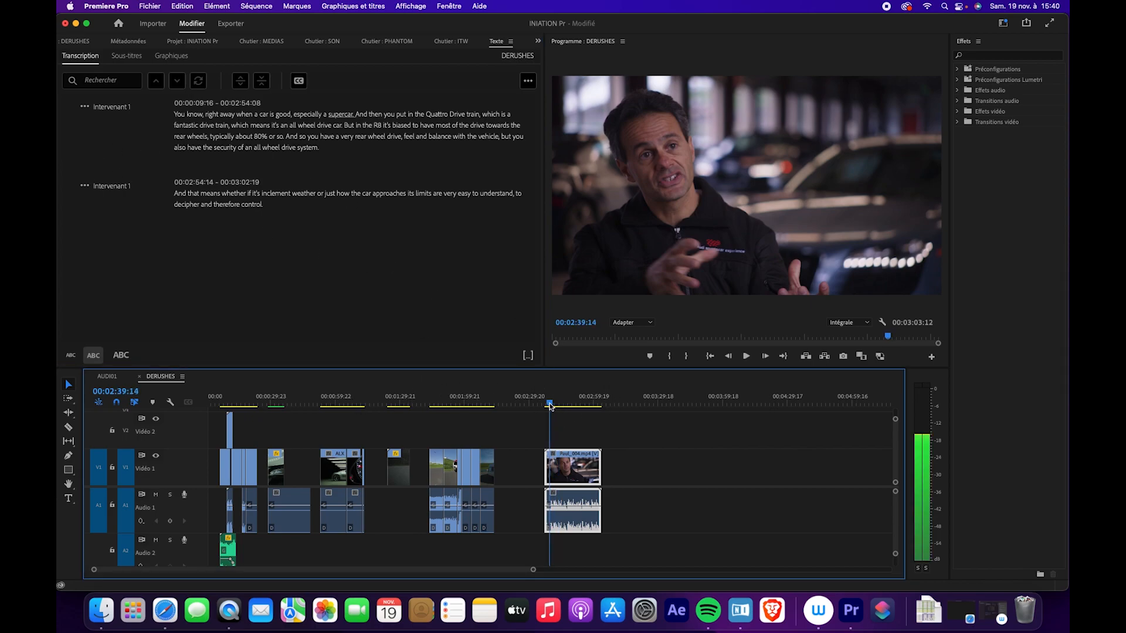
{"action": "left_click", "coordinate": [544, 403]}
{"action": "key", "text": "space"}
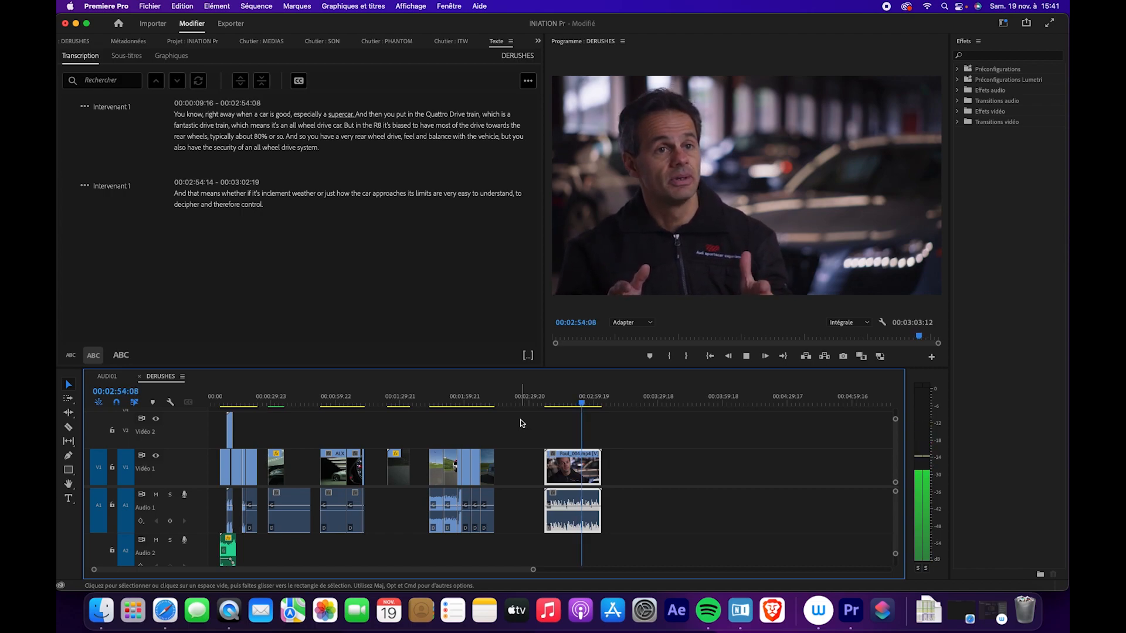
{"action": "key", "text": "space"}
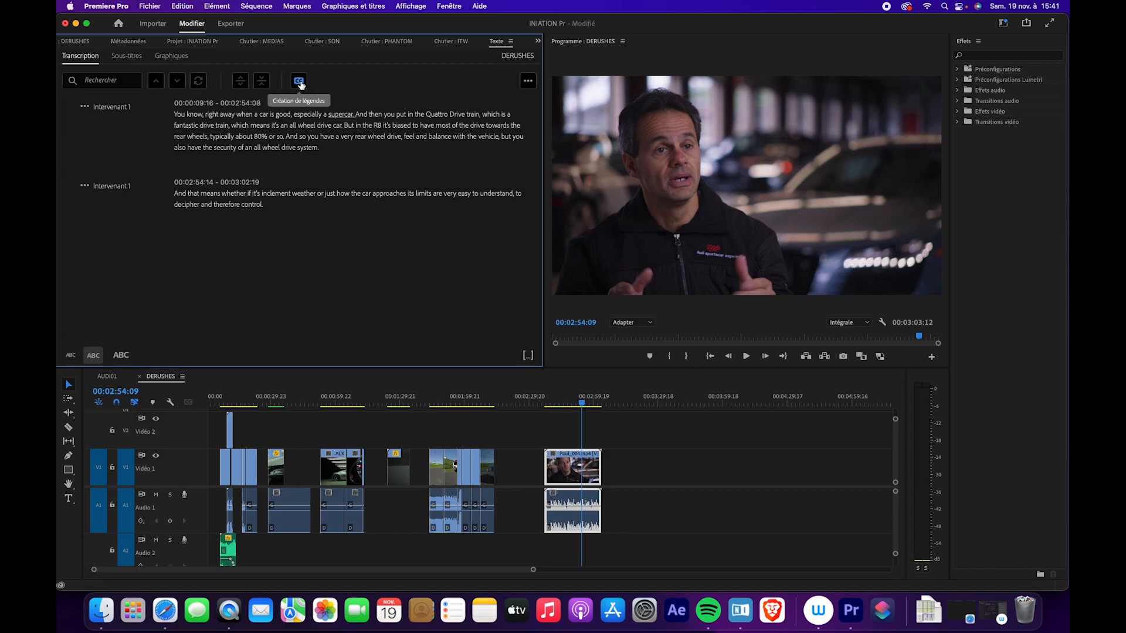
- Create subtitles from the sequence transcription with the default preset, and shorten the "especially a supercar." subtitle to end at 00:00:24:00
{"action": "left_click", "coordinate": [299, 83]}
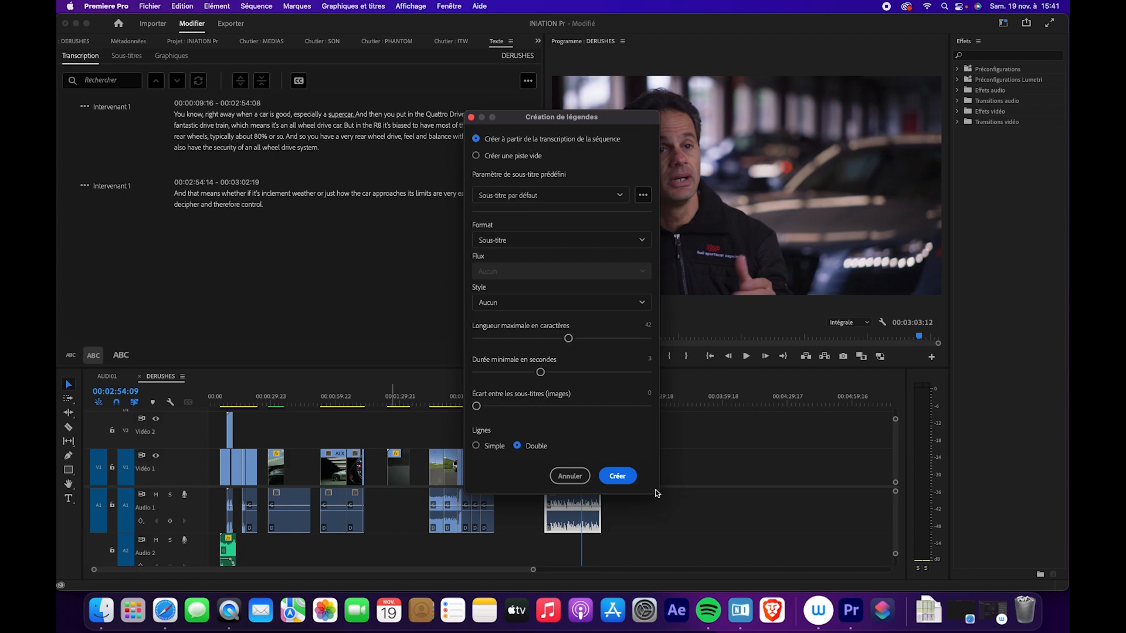
{"action": "left_click", "coordinate": [623, 476]}
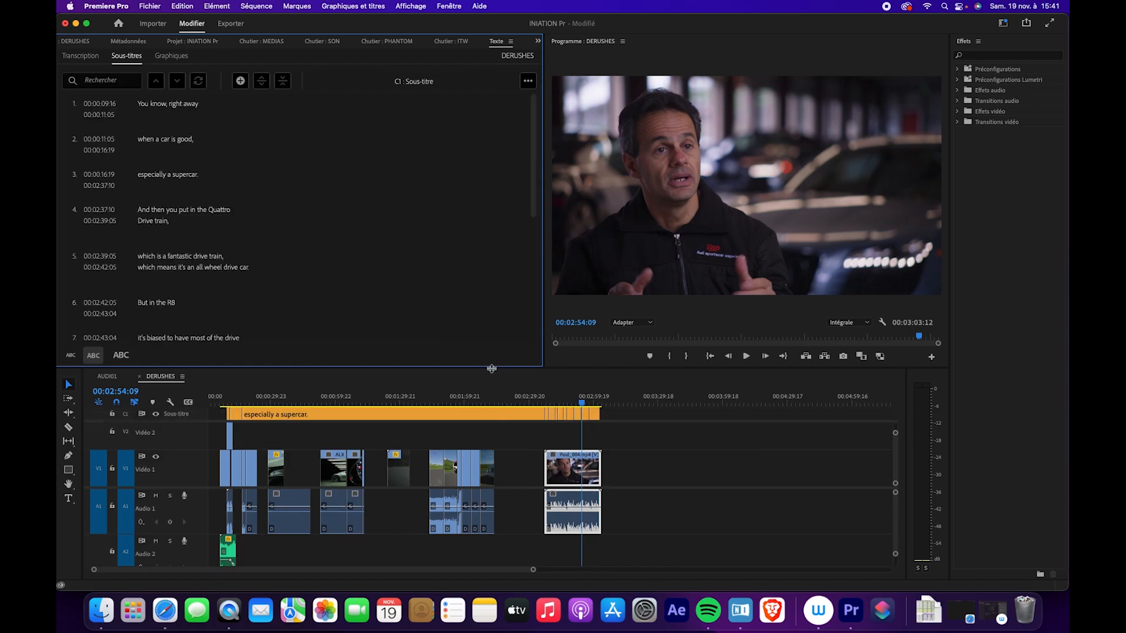
{"action": "left_click_drag", "start_coordinate": [491, 368], "coordinate": [354, 365]}
{"action": "left_click", "coordinate": [292, 364]}
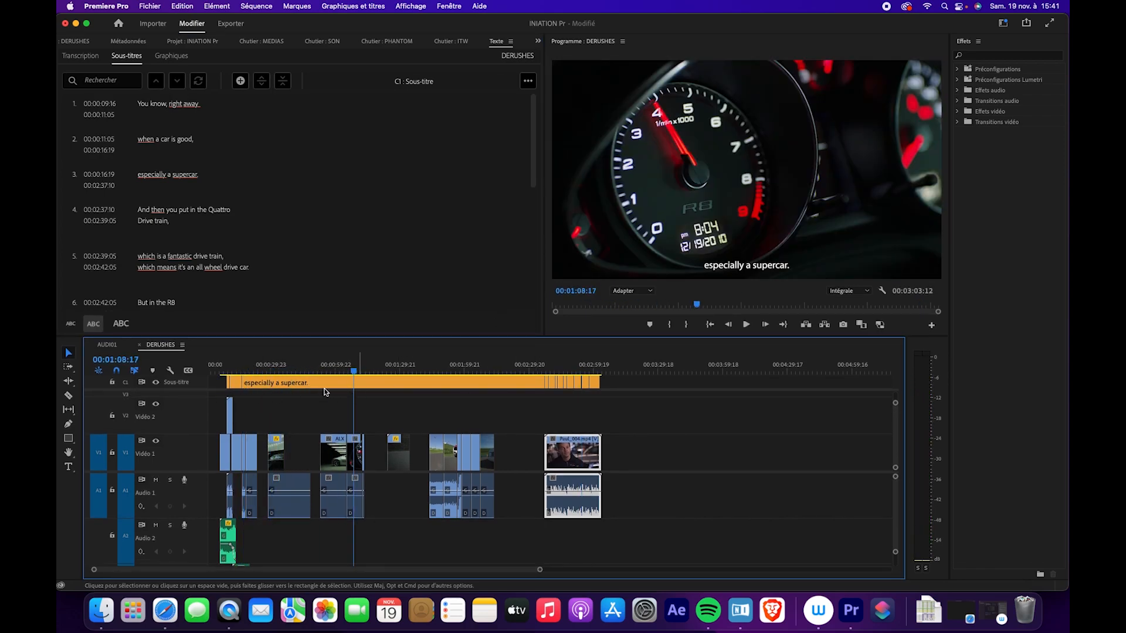
{"action": "left_click_drag", "start_coordinate": [544, 382], "coordinate": [256, 383]}
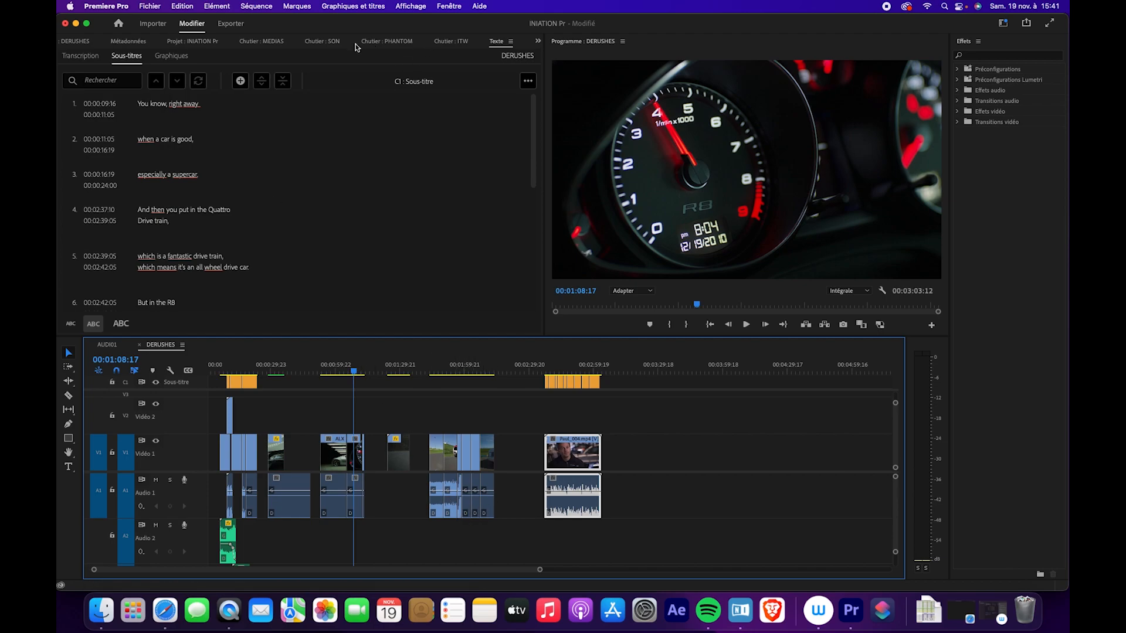
- Place interview clip 008 from the ITW bin at about 00:03:29, with video on Vidéo 1 and sound on Audio 2
{"action": "left_click", "coordinate": [448, 42]}
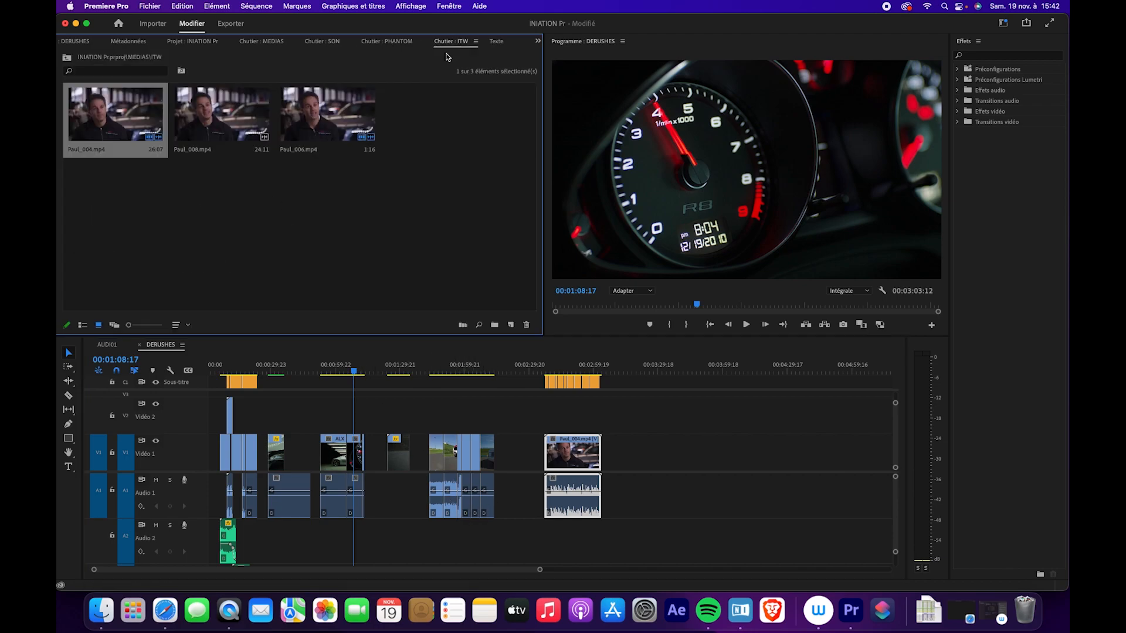
{"action": "left_click_drag", "start_coordinate": [223, 117], "coordinate": [680, 475]}
{"action": "left_click_drag", "start_coordinate": [690, 516], "coordinate": [895, 551]}
{"action": "left_click_drag", "start_coordinate": [897, 554], "coordinate": [895, 559]}
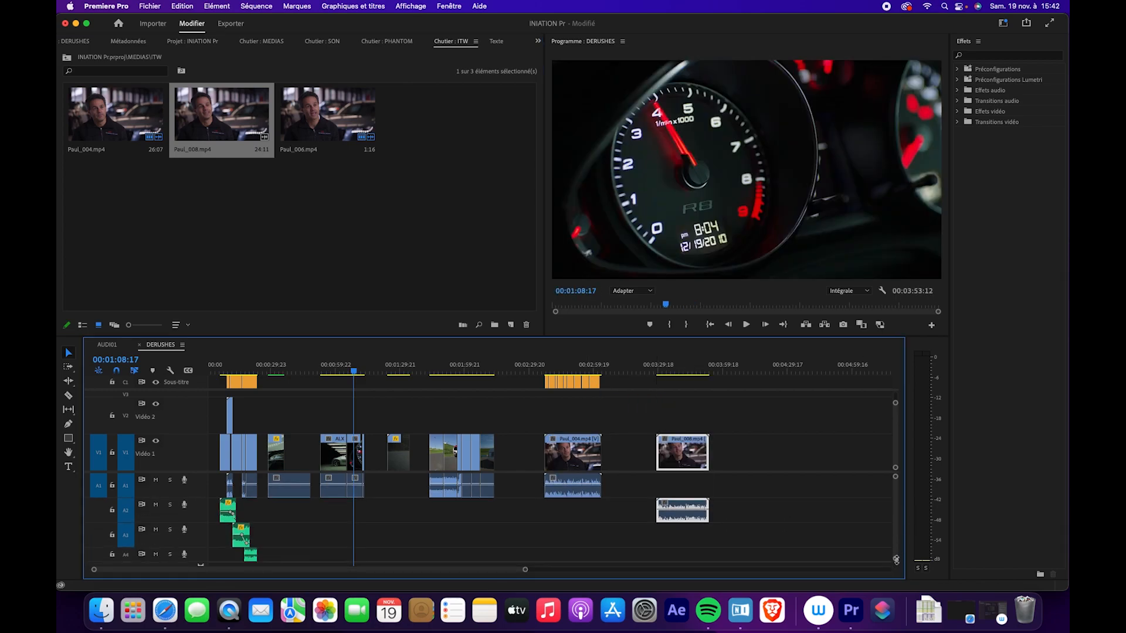
- Add an audio track below Audio 2 and move the sound of interview clip 008 onto it as A3
{"action": "right_click", "coordinate": [160, 520]}
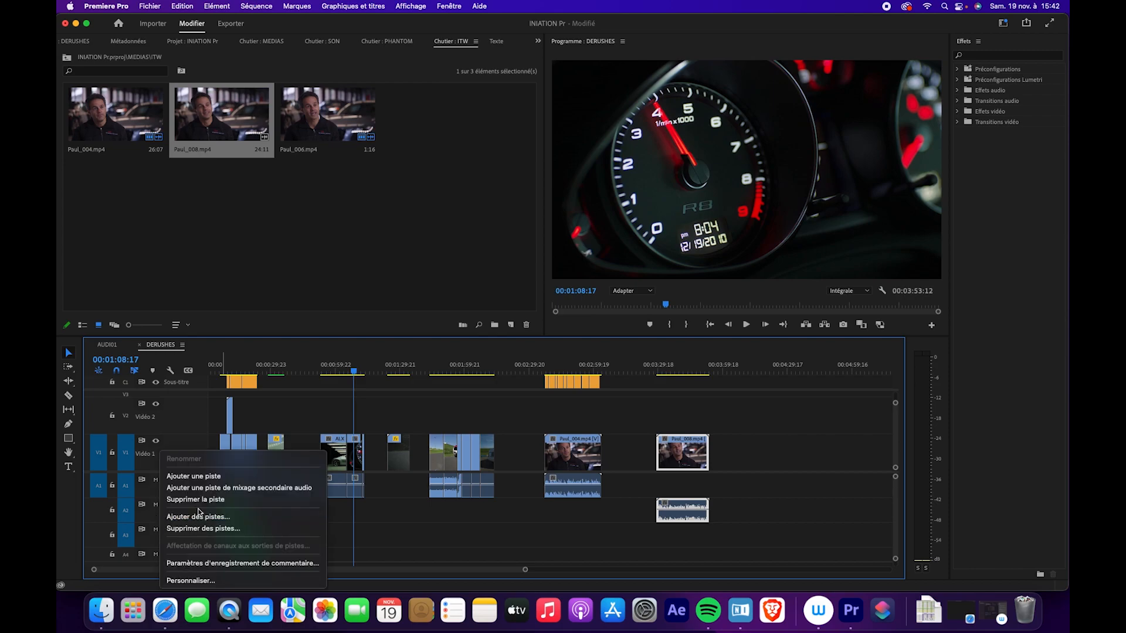
{"action": "left_click", "coordinate": [200, 476]}
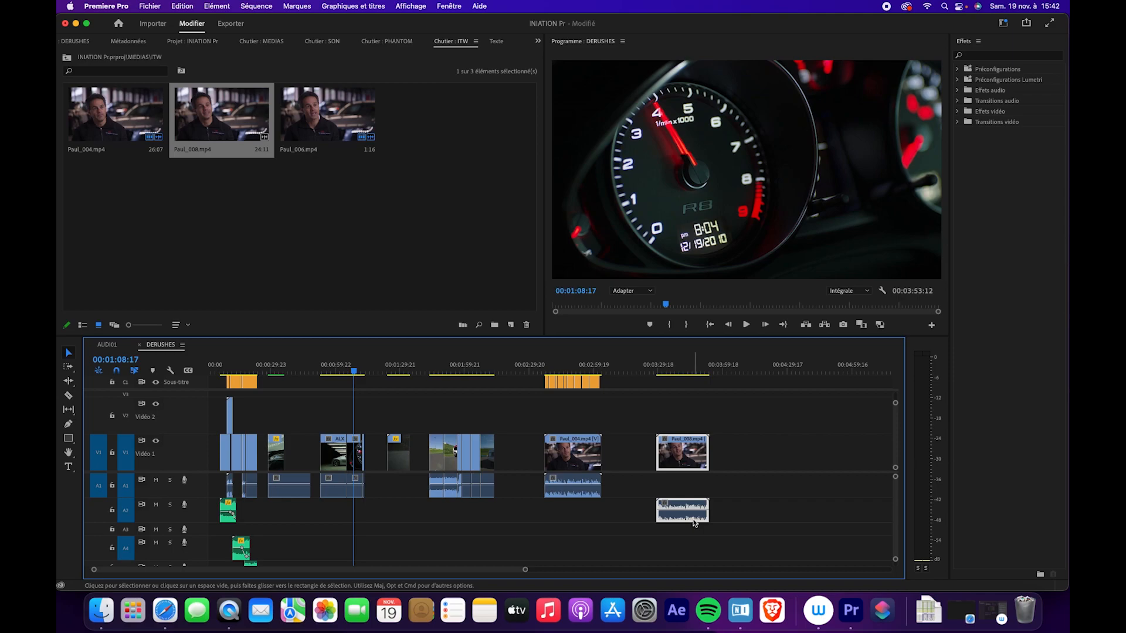
{"action": "left_click_drag", "start_coordinate": [693, 523], "coordinate": [694, 531]}
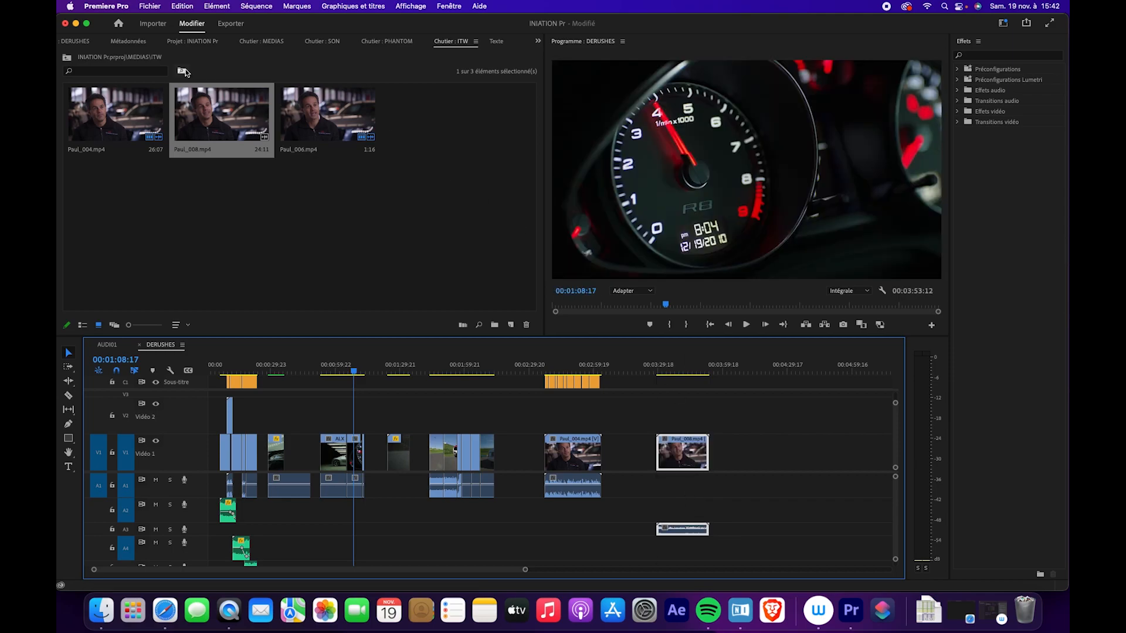
- Transcribe the DERUSHES sequence again in English, analysing the audio on track Audio 3 with speaker recognition on
{"action": "left_click", "coordinate": [496, 42]}
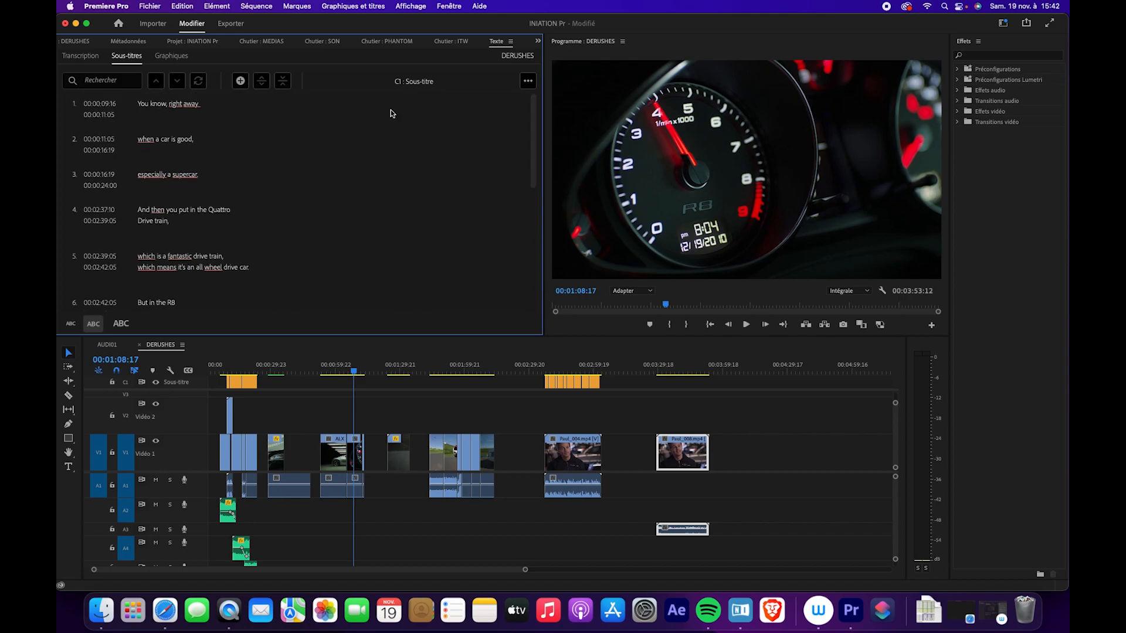
{"action": "left_click", "coordinate": [83, 61]}
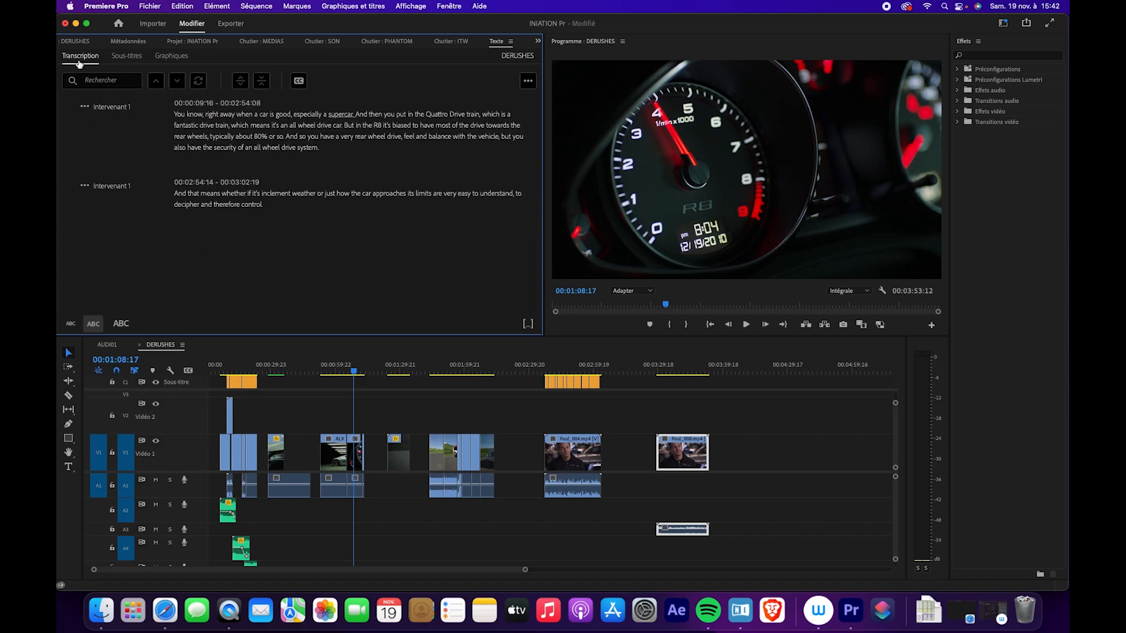
{"action": "left_click", "coordinate": [526, 82]}
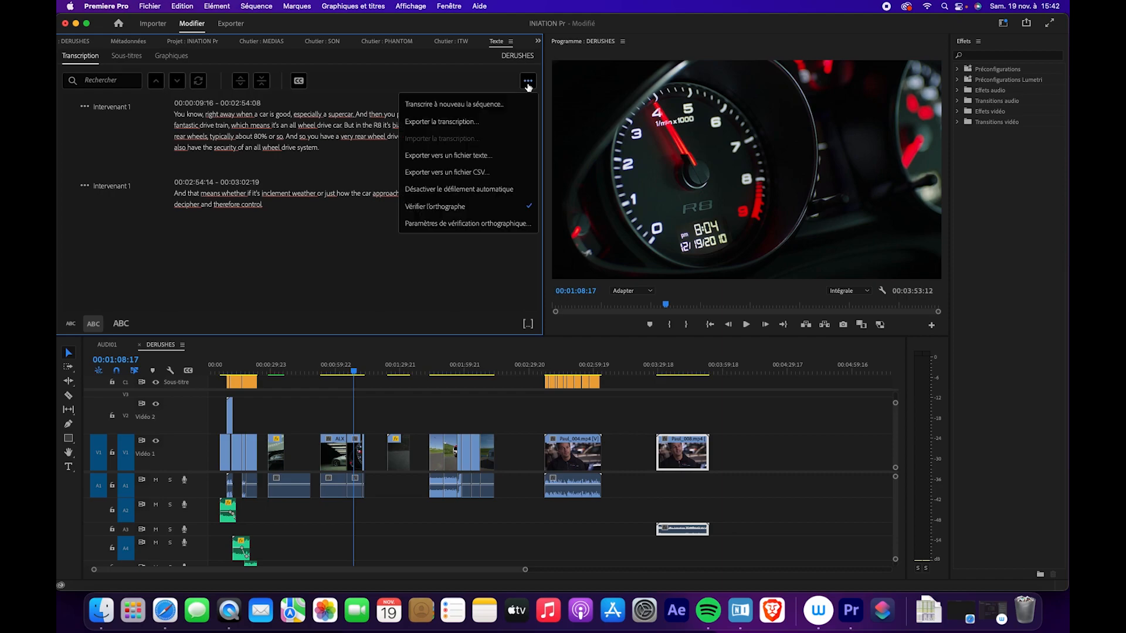
{"action": "left_click", "coordinate": [467, 106]}
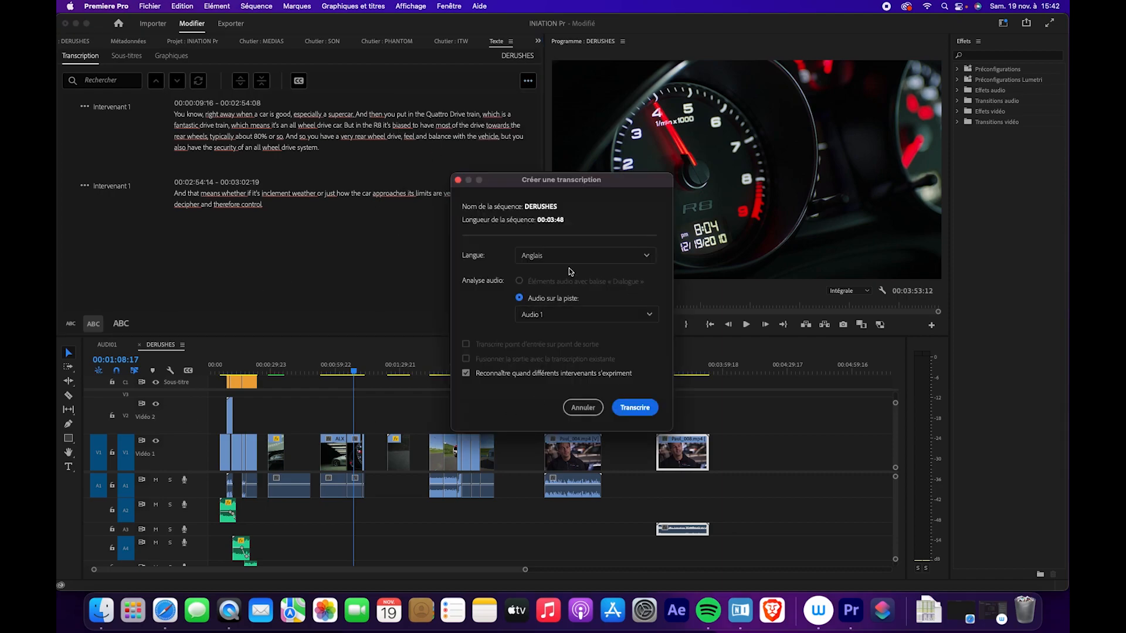
{"action": "left_click", "coordinate": [586, 314]}
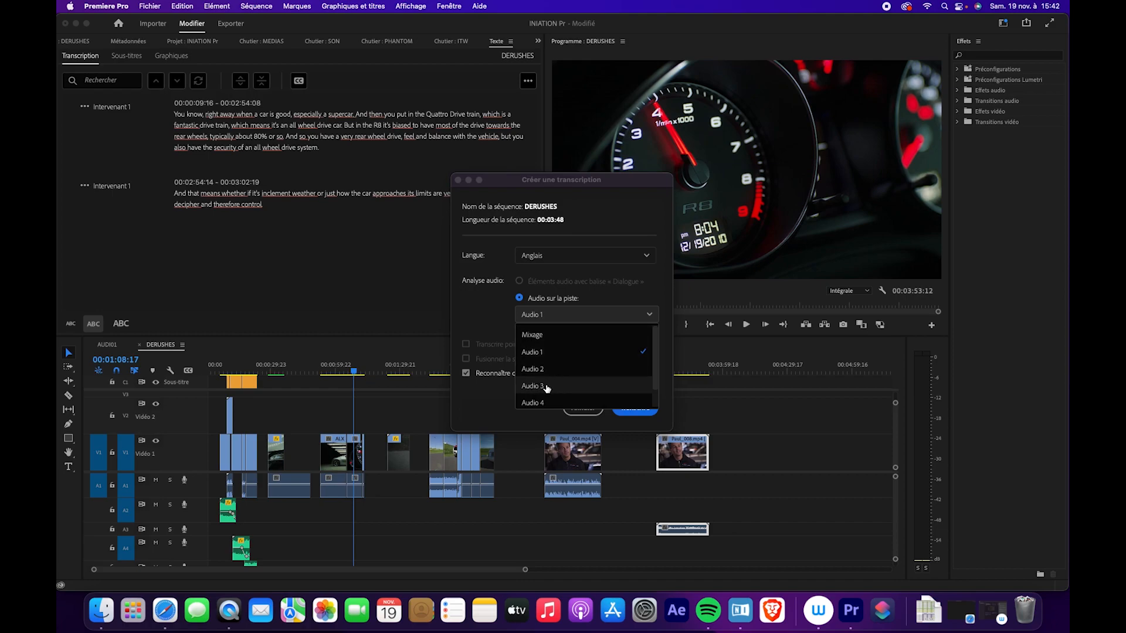
{"action": "left_click", "coordinate": [549, 386]}
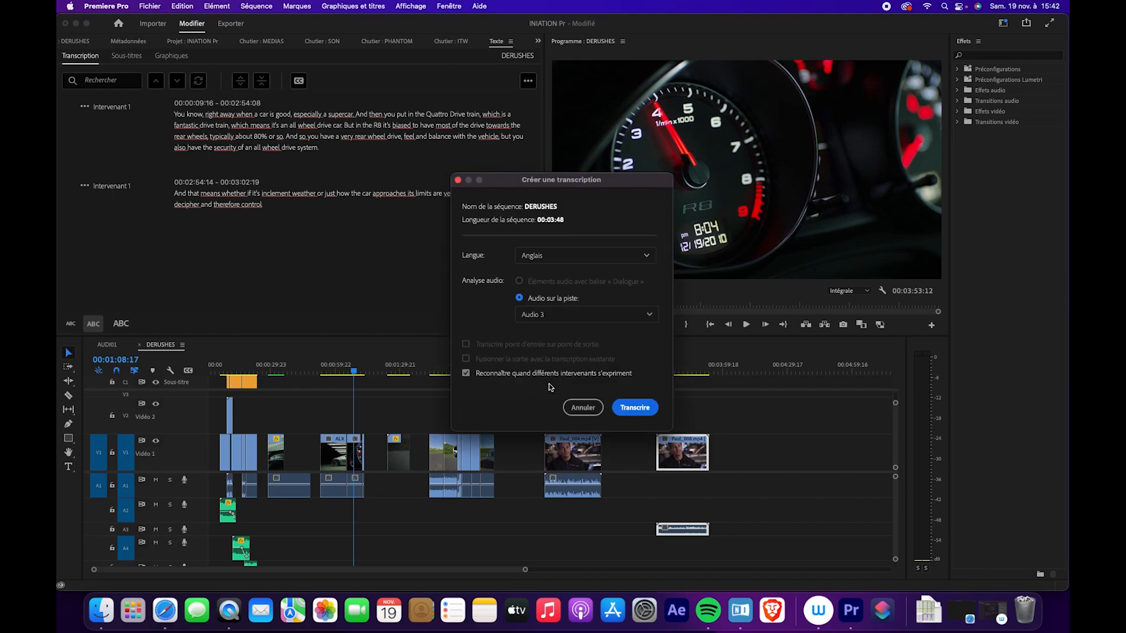
{"action": "left_click", "coordinate": [642, 414]}
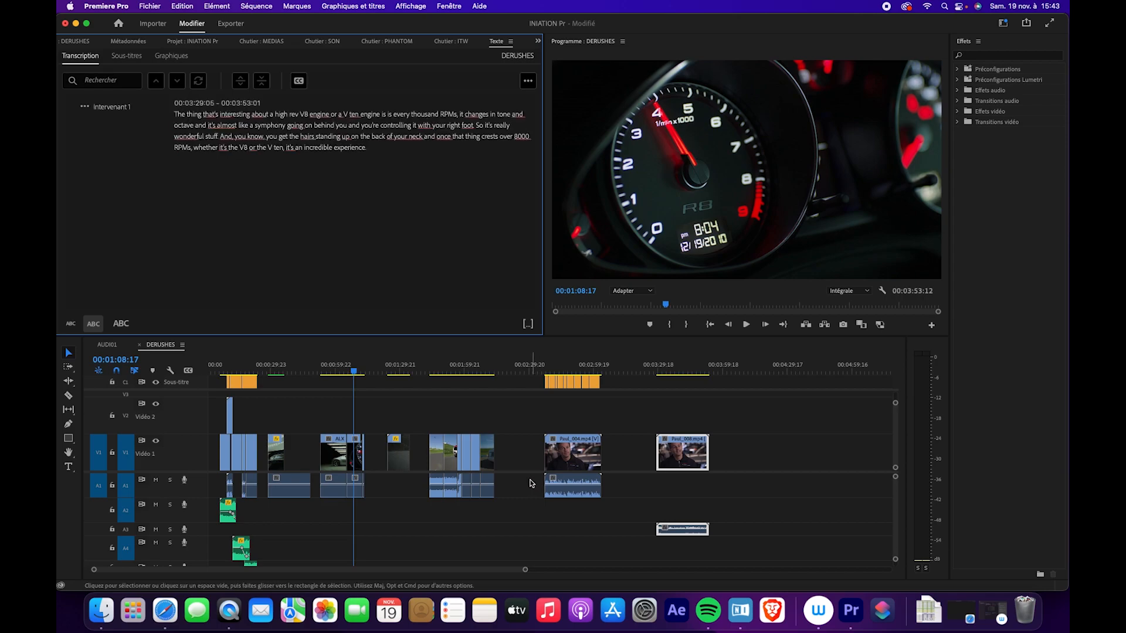
- Play the start of interview clip 008 from 00:03:28:23 to check the speech against the new transcription
{"action": "mouse_move", "coordinate": [655, 371]}
{"action": "left_mouse_down"}
{"action": "mouse_move", "coordinate": [666, 369]}
{"action": "mouse_move", "coordinate": [657, 371]}
{"action": "left_mouse_up"}
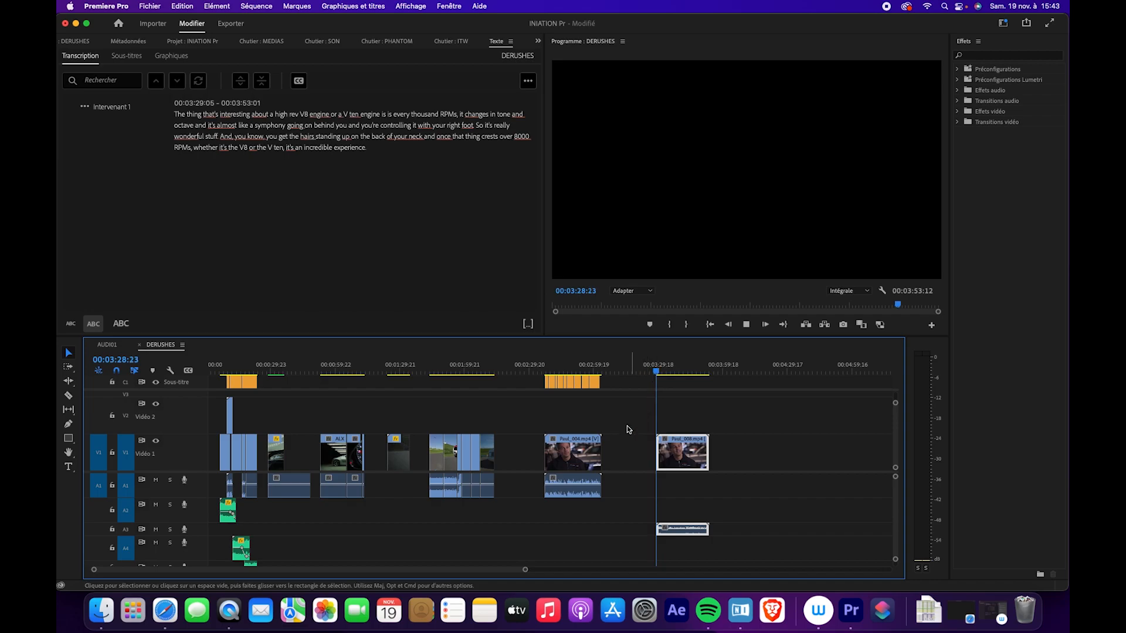
{"action": "key", "text": "space"}
{"action": "key", "text": "space"}
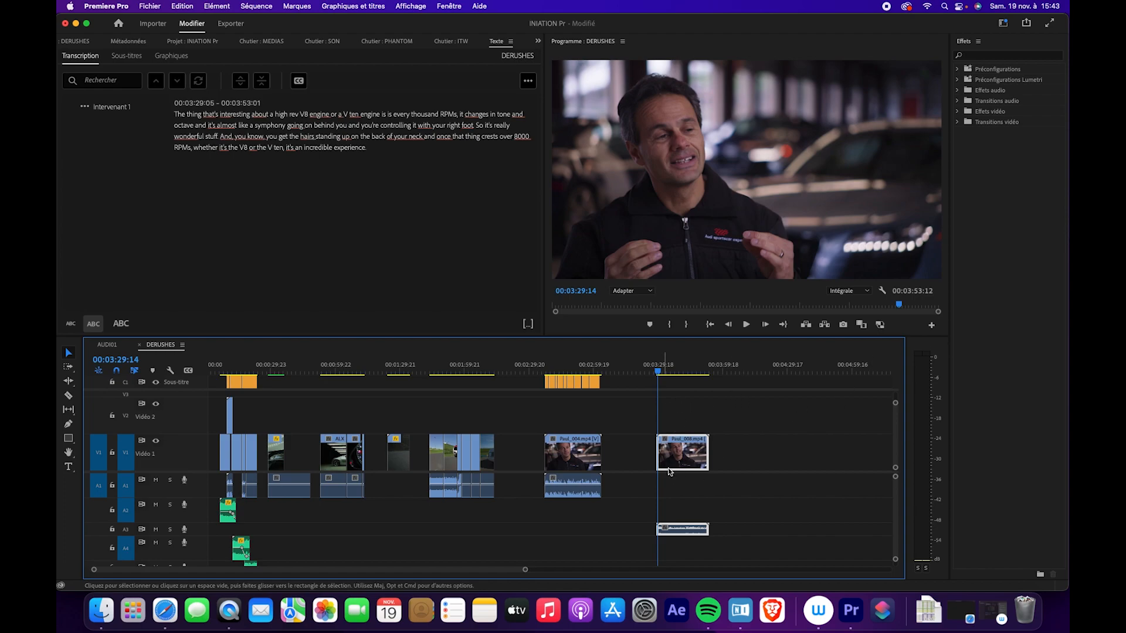
- Create subtitles from the new sequence transcription with the default preset and double lines, and enlarge the timeline area
{"action": "left_click", "coordinate": [298, 80]}
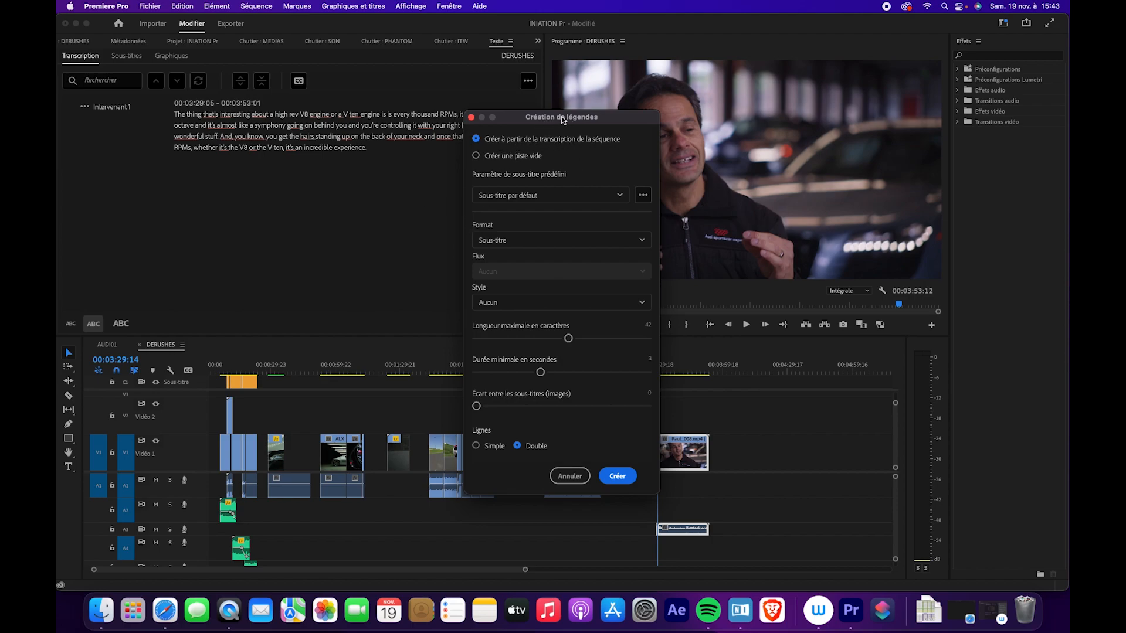
{"action": "left_click", "coordinate": [619, 477]}
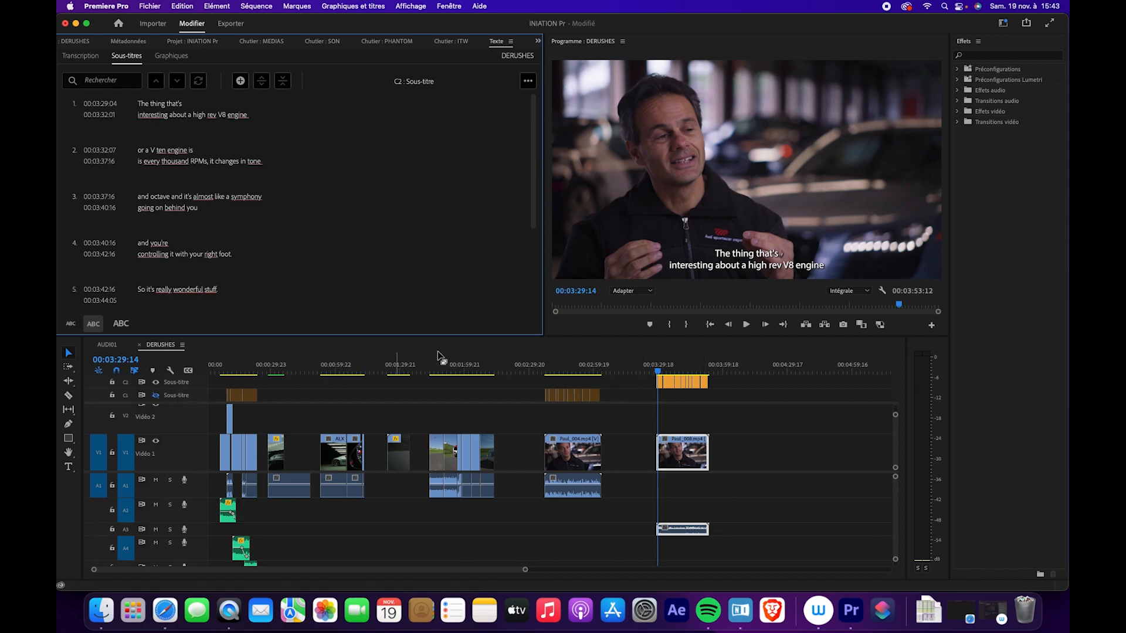
{"action": "left_click_drag", "start_coordinate": [552, 336], "coordinate": [553, 304]}
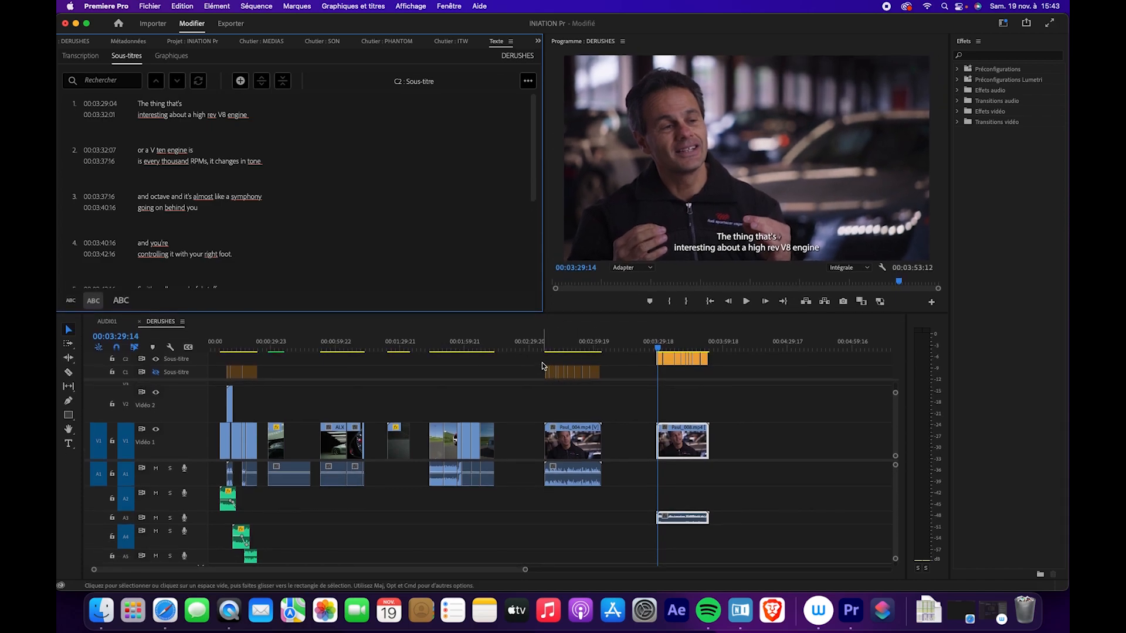
- Switch the active subtitle track back and forth between C1 and C2 to compare them, finishing on C2
{"action": "left_click", "coordinate": [156, 373]}
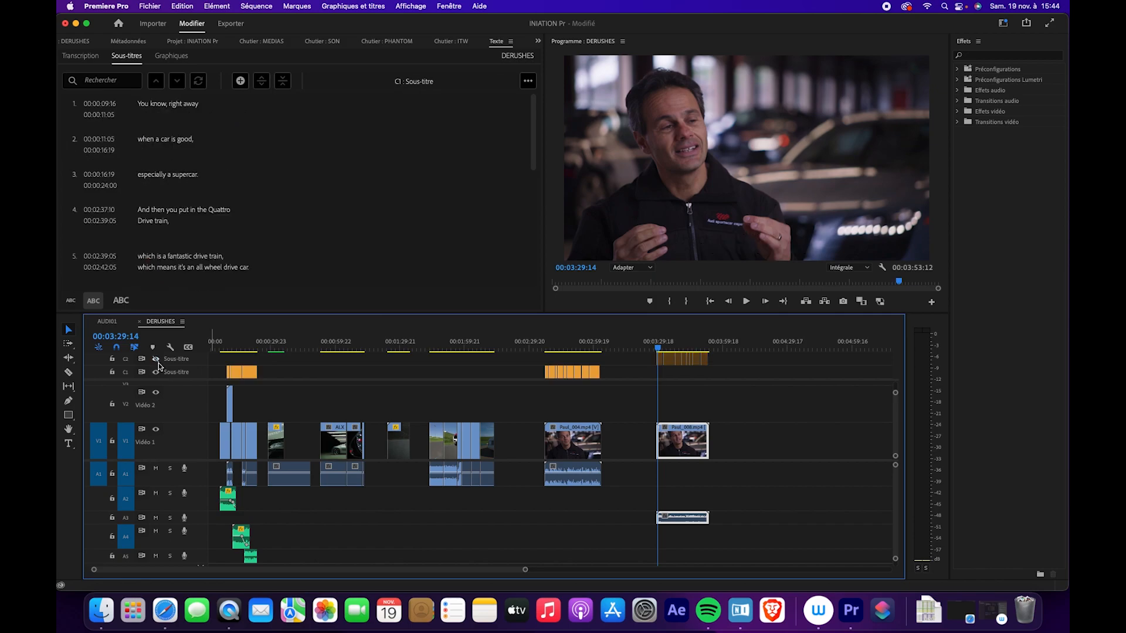
{"action": "left_click", "coordinate": [156, 373]}
{"action": "left_click", "coordinate": [155, 359]}
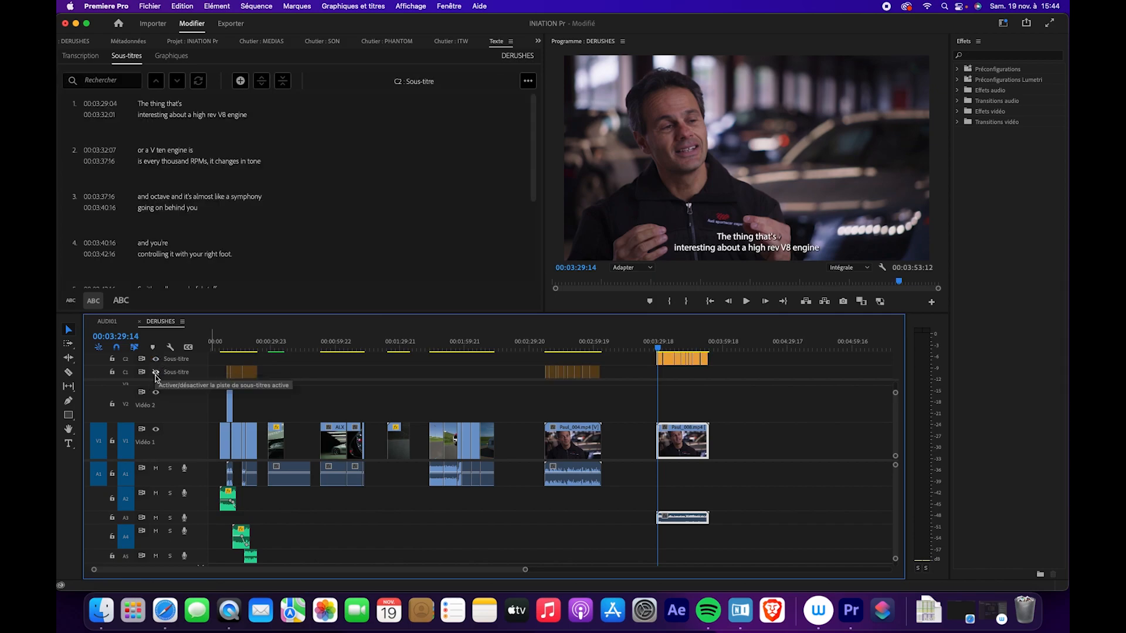
{"action": "left_click", "coordinate": [155, 373]}
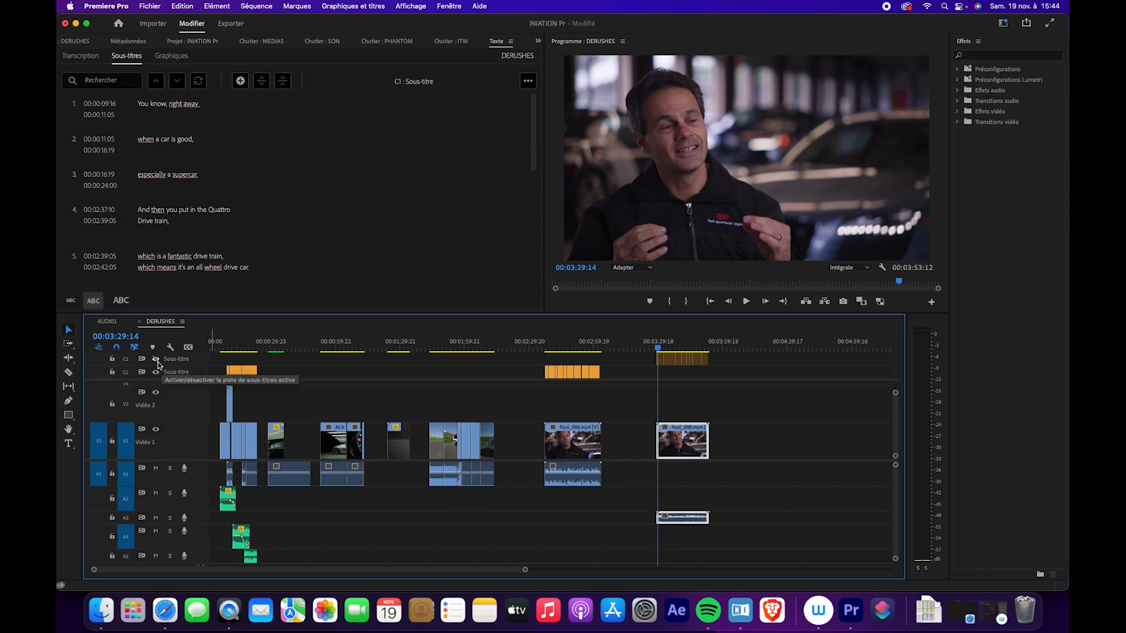
{"action": "left_click", "coordinate": [155, 358]}
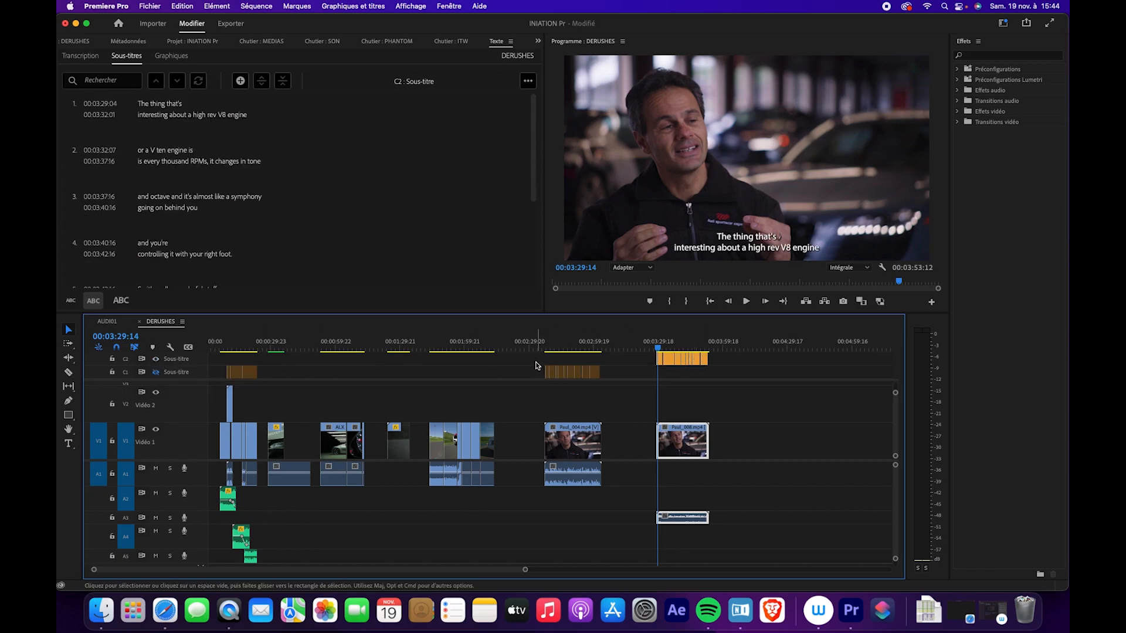
- Move the subtitles over interview clip 004 from track C1 up to C2 and preview them at 00:02:51:02 and 00:02:59:22
{"action": "left_click", "coordinate": [551, 372]}
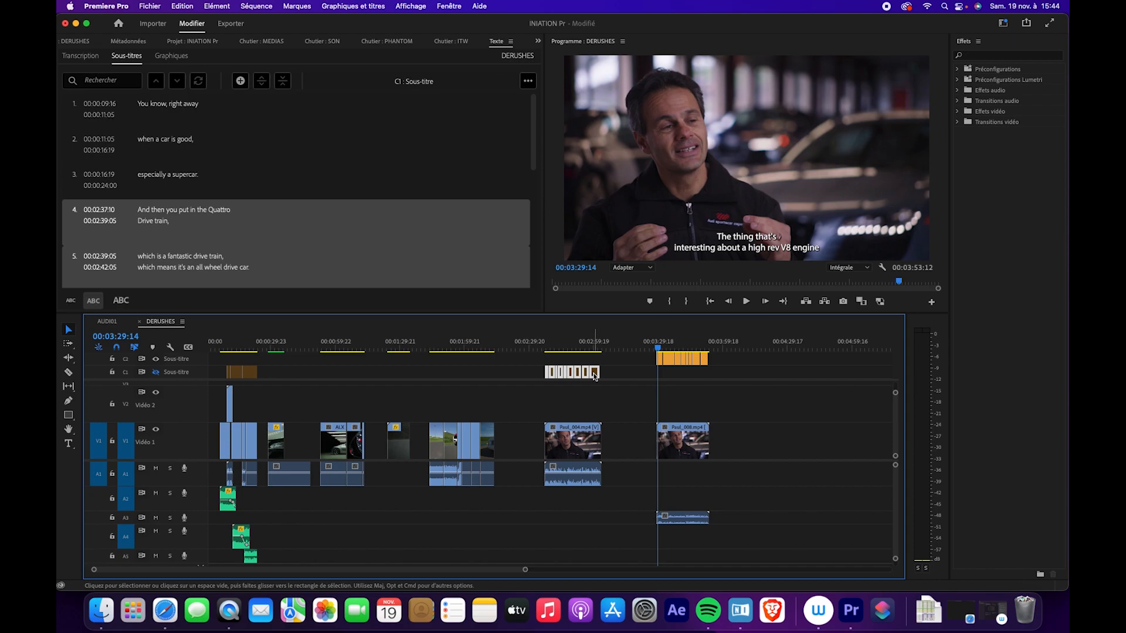
{"action": "left_click_drag", "start_coordinate": [594, 376], "coordinate": [575, 340]}
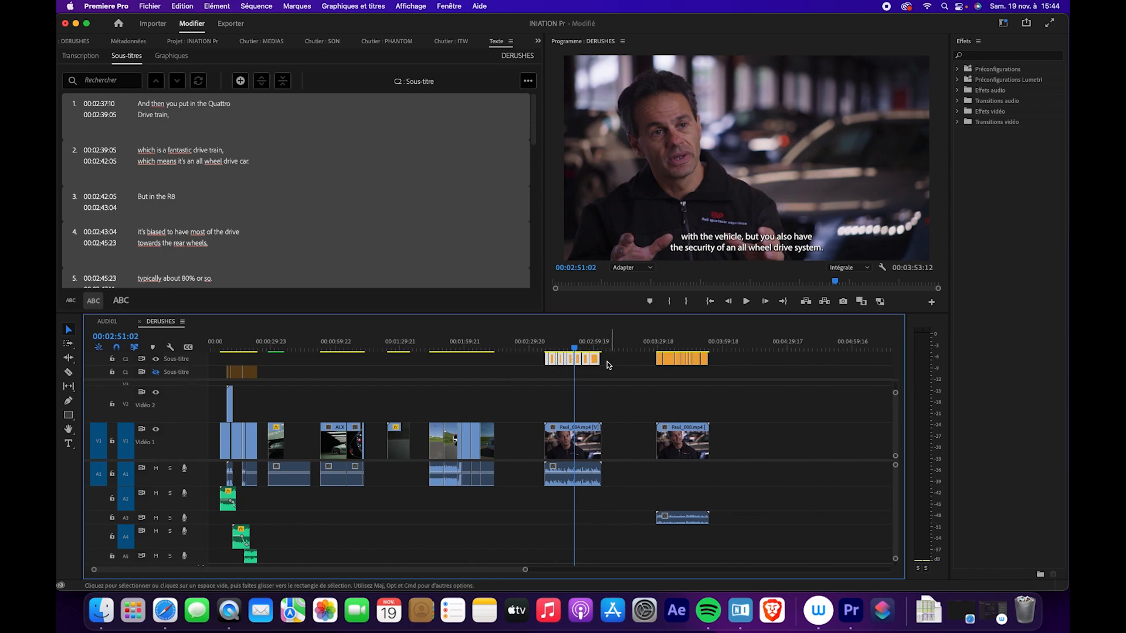
{"action": "left_click", "coordinate": [612, 360]}
{"action": "left_click", "coordinate": [593, 348]}
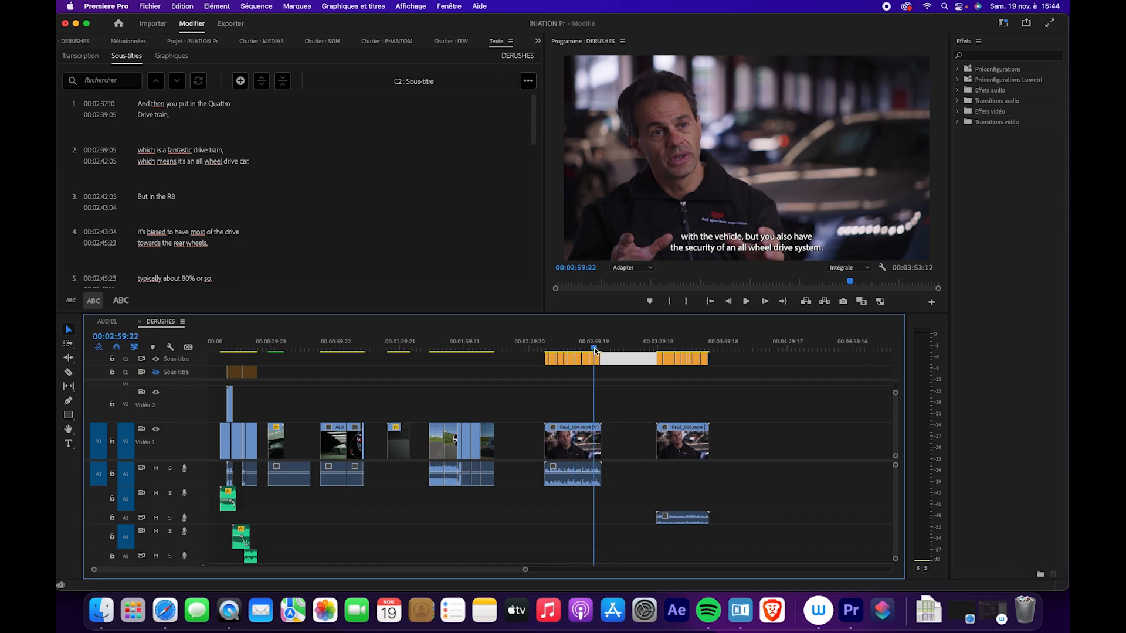
- Move the "its limits are very easy to understand" subtitle back to C1, and preview the C2 subtitles at 00:02:56:23 and 00:03:35:16
{"action": "left_click", "coordinate": [595, 362]}
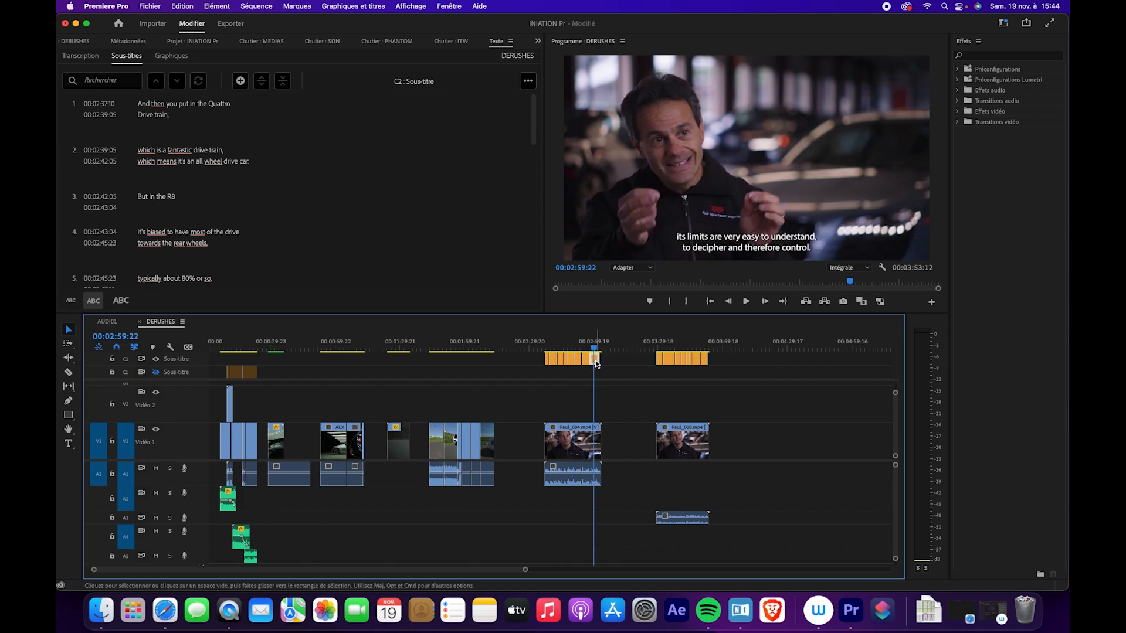
{"action": "left_click_drag", "start_coordinate": [596, 363], "coordinate": [586, 350]}
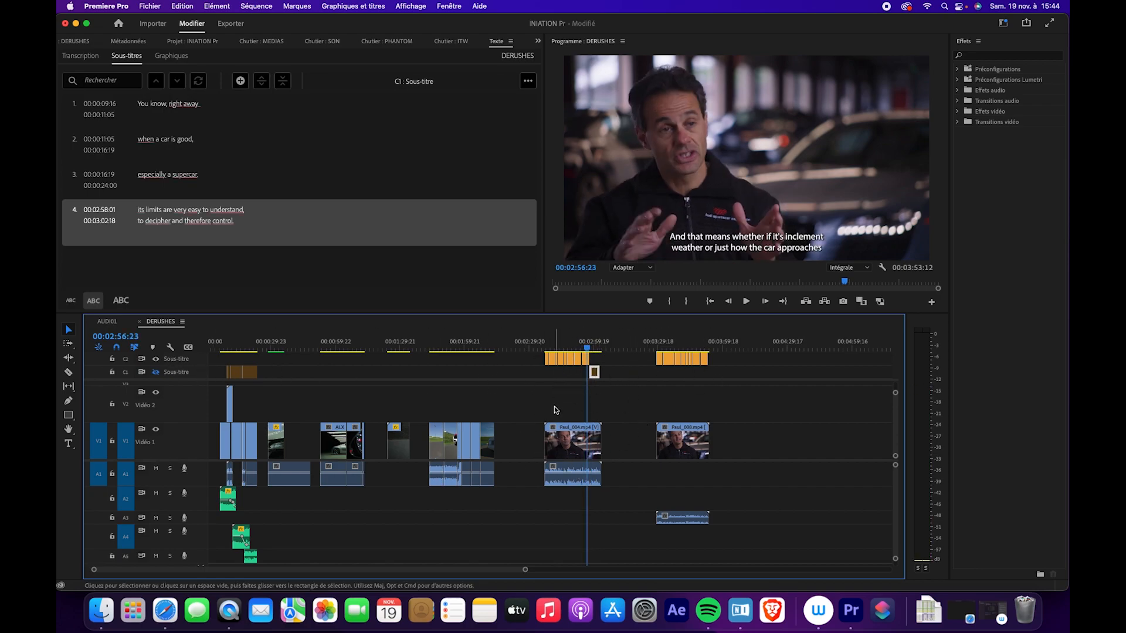
{"action": "left_click_drag", "start_coordinate": [692, 345], "coordinate": [670, 347]}
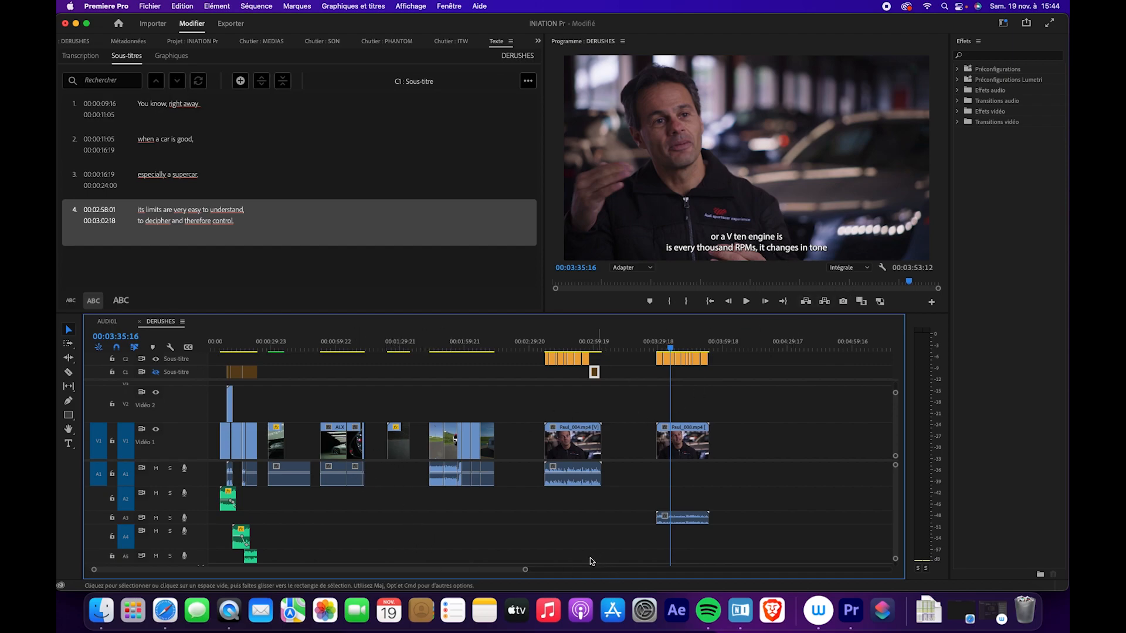
{"action": "left_click_drag", "start_coordinate": [525, 571], "coordinate": [463, 578]}
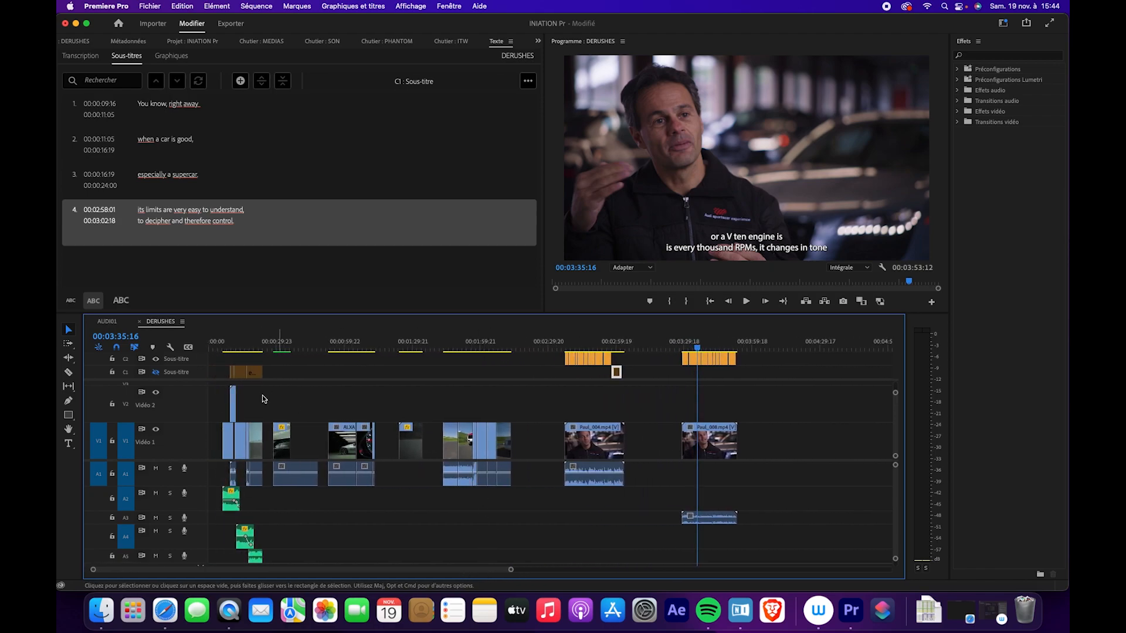